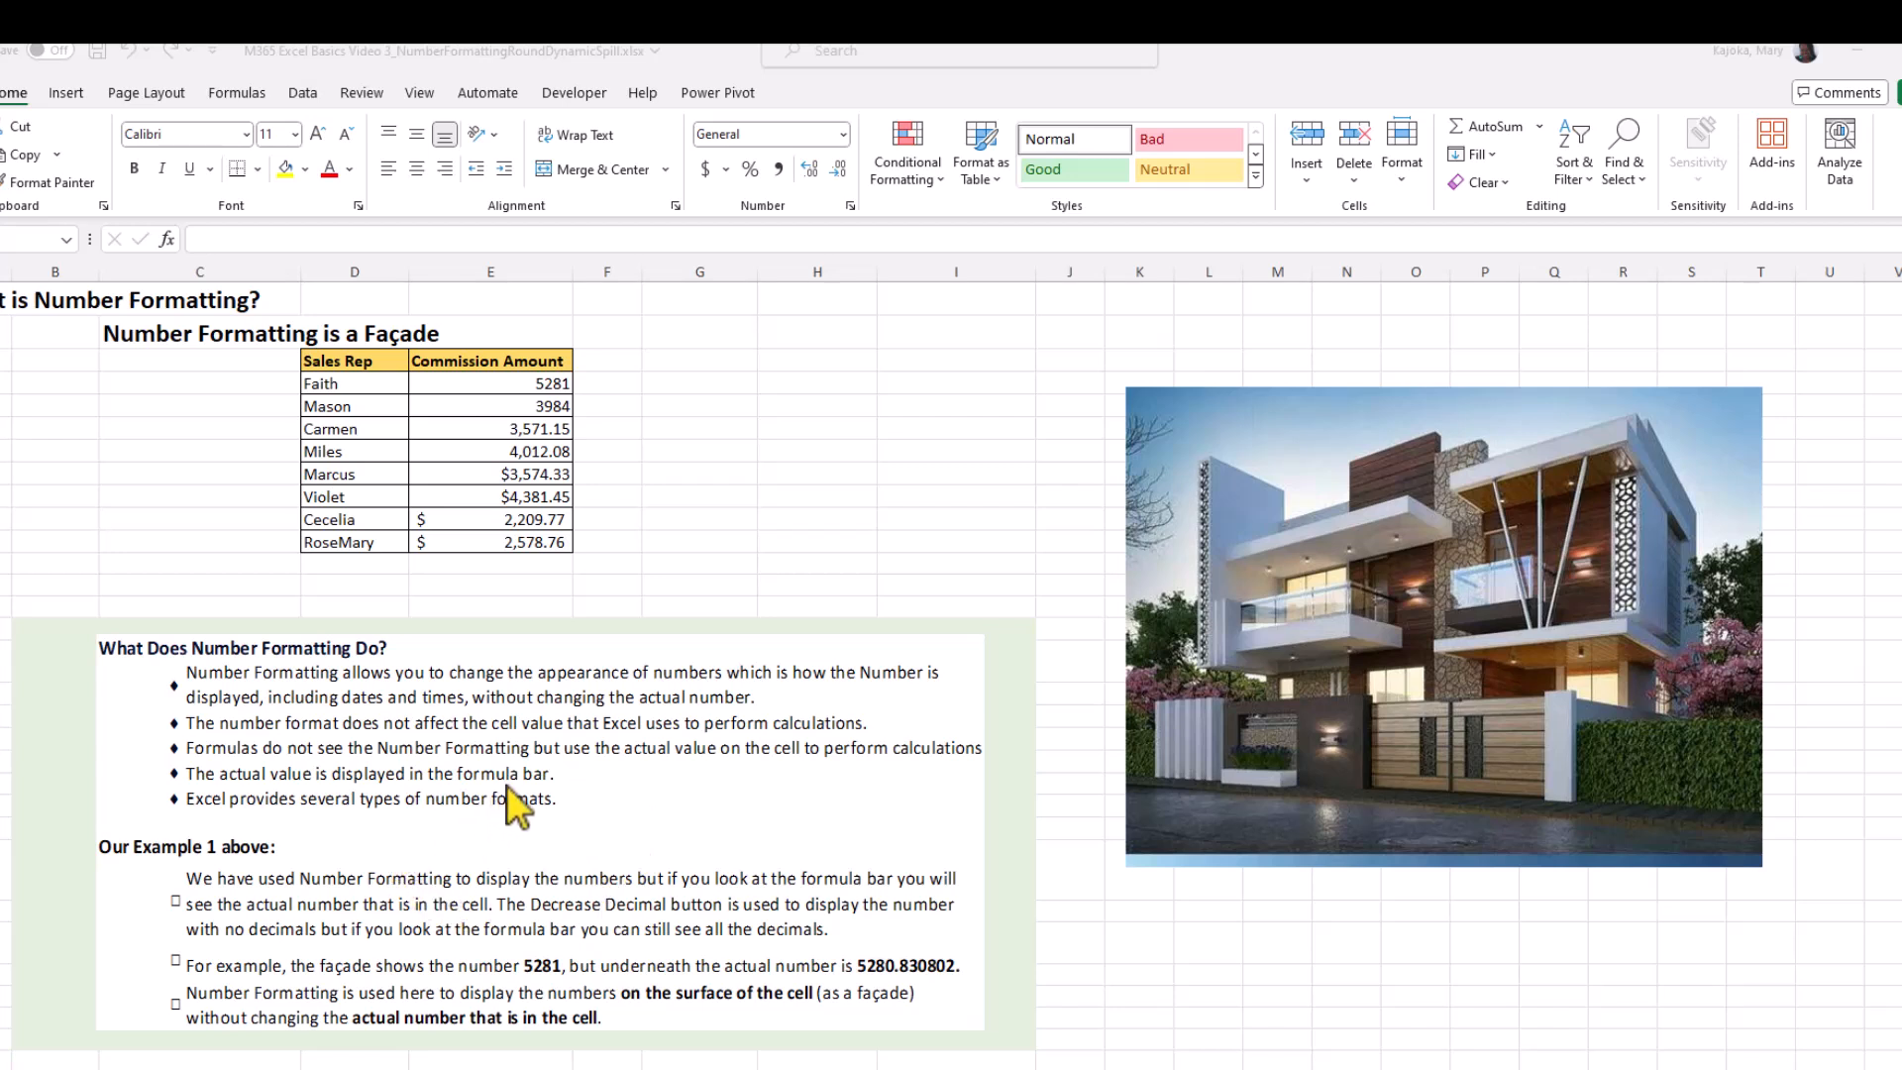
# - Inspect the underlying stored values and number formats of several commission amounts
pyautogui.click(508, 382)
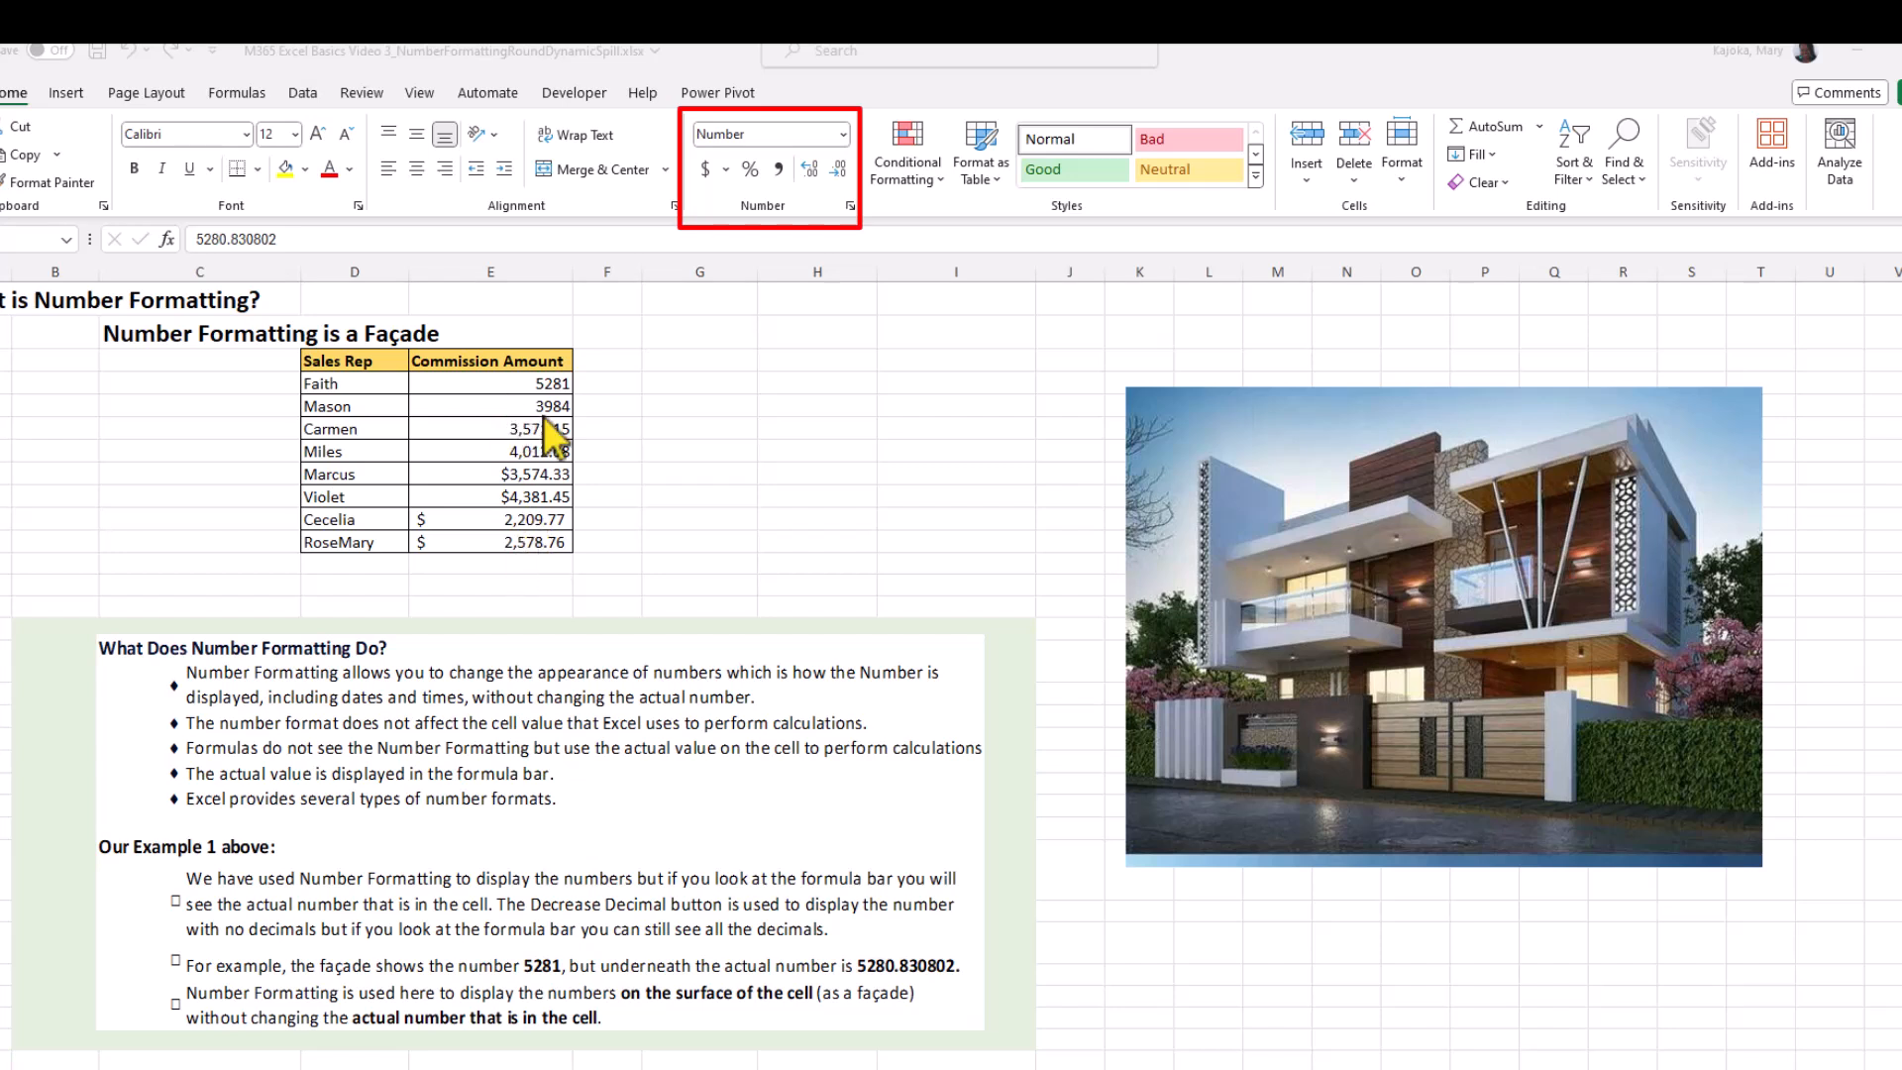
pyautogui.click(533, 383)
pyautogui.click(518, 431)
pyautogui.click(520, 450)
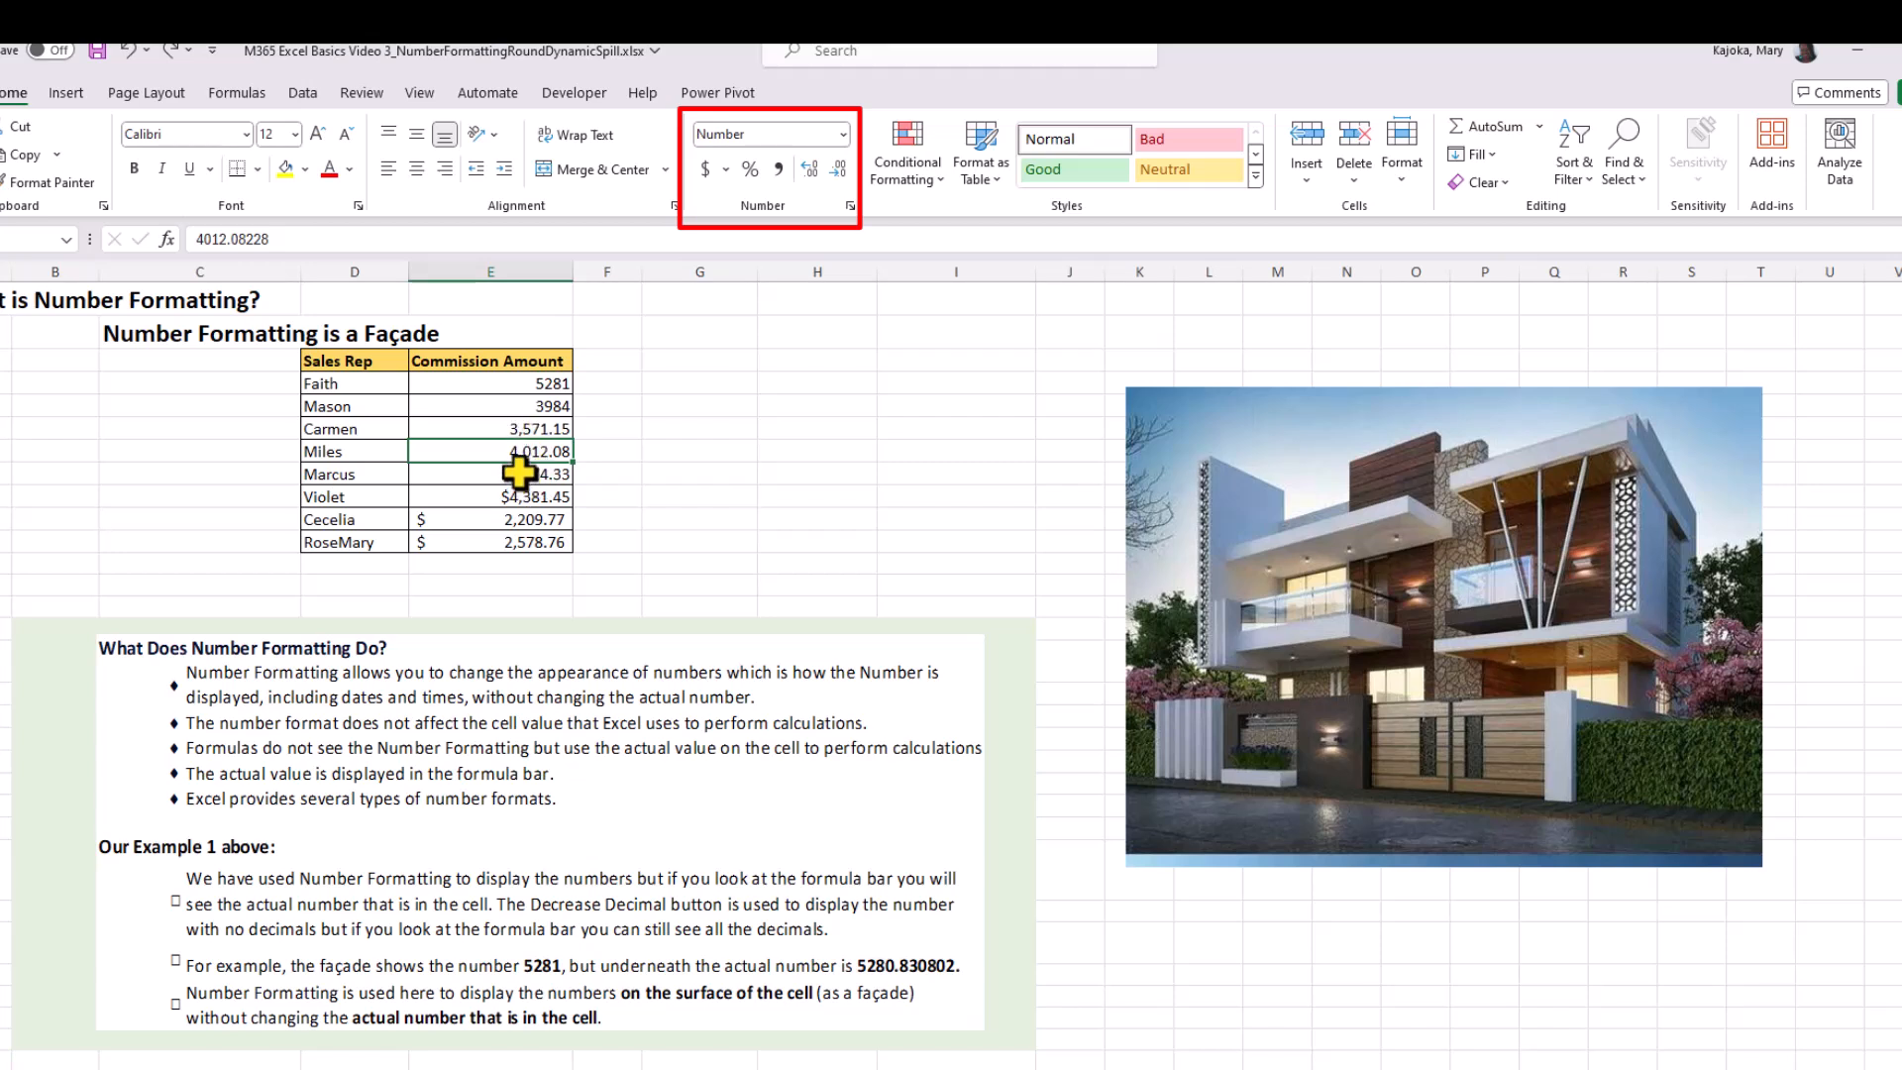
pyautogui.moveTo(520, 474); pyautogui.dragTo(517, 543)
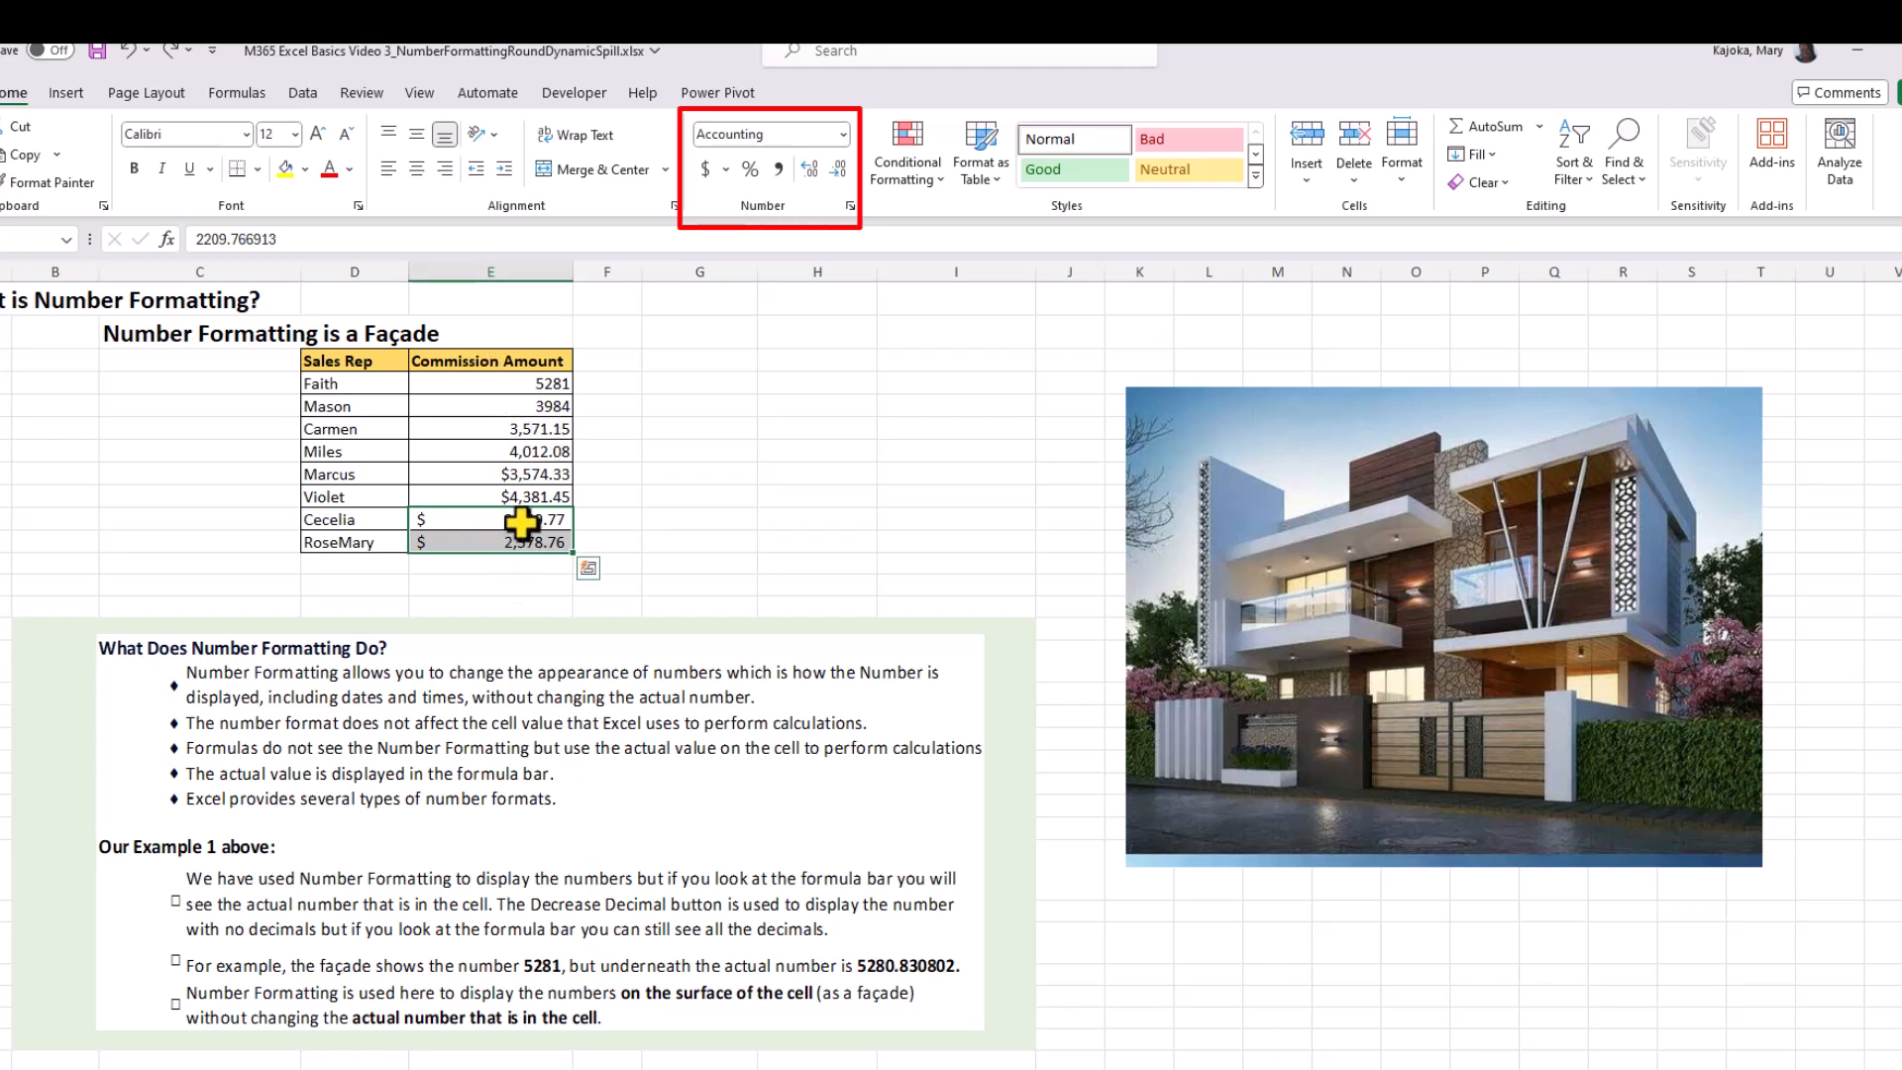
pyautogui.click(524, 386)
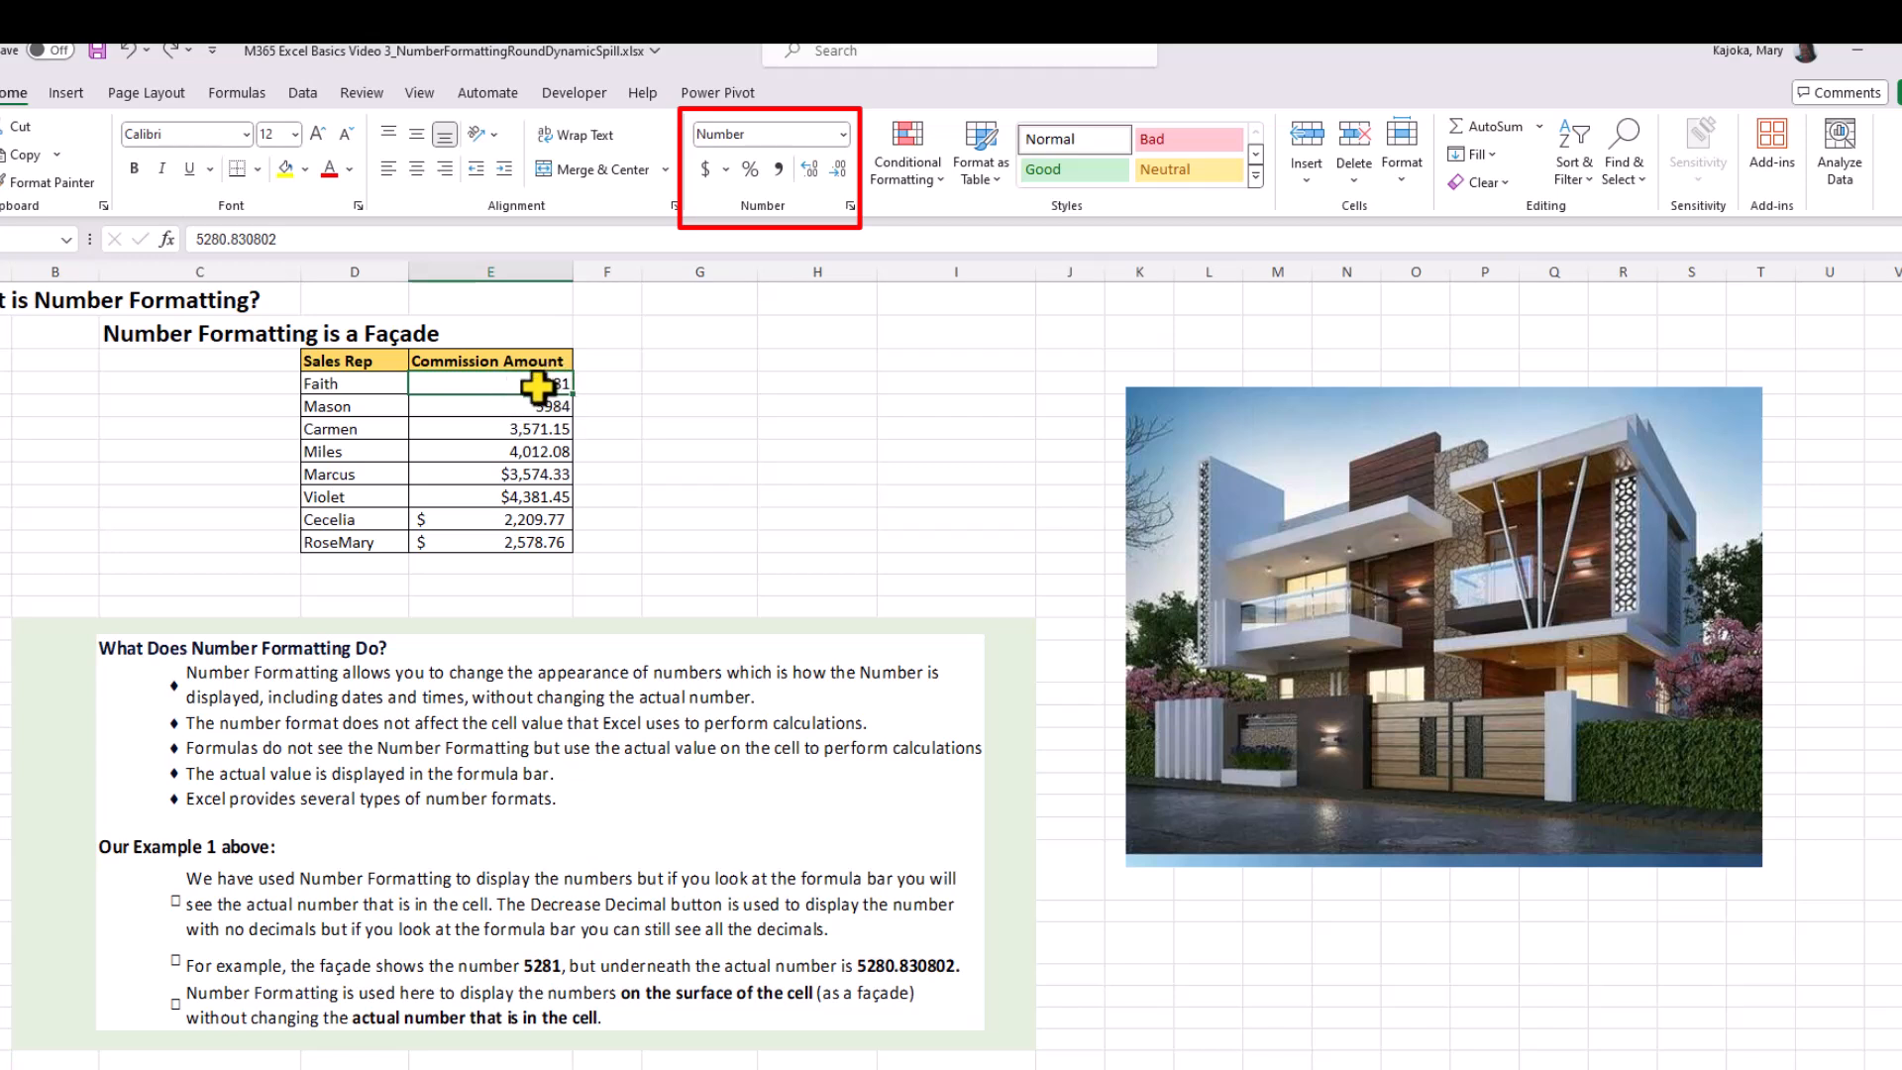
# - Increase the displayed decimals of the first two commission amounts to six places
pyautogui.moveTo(536, 387); pyautogui.dragTo(538, 408)
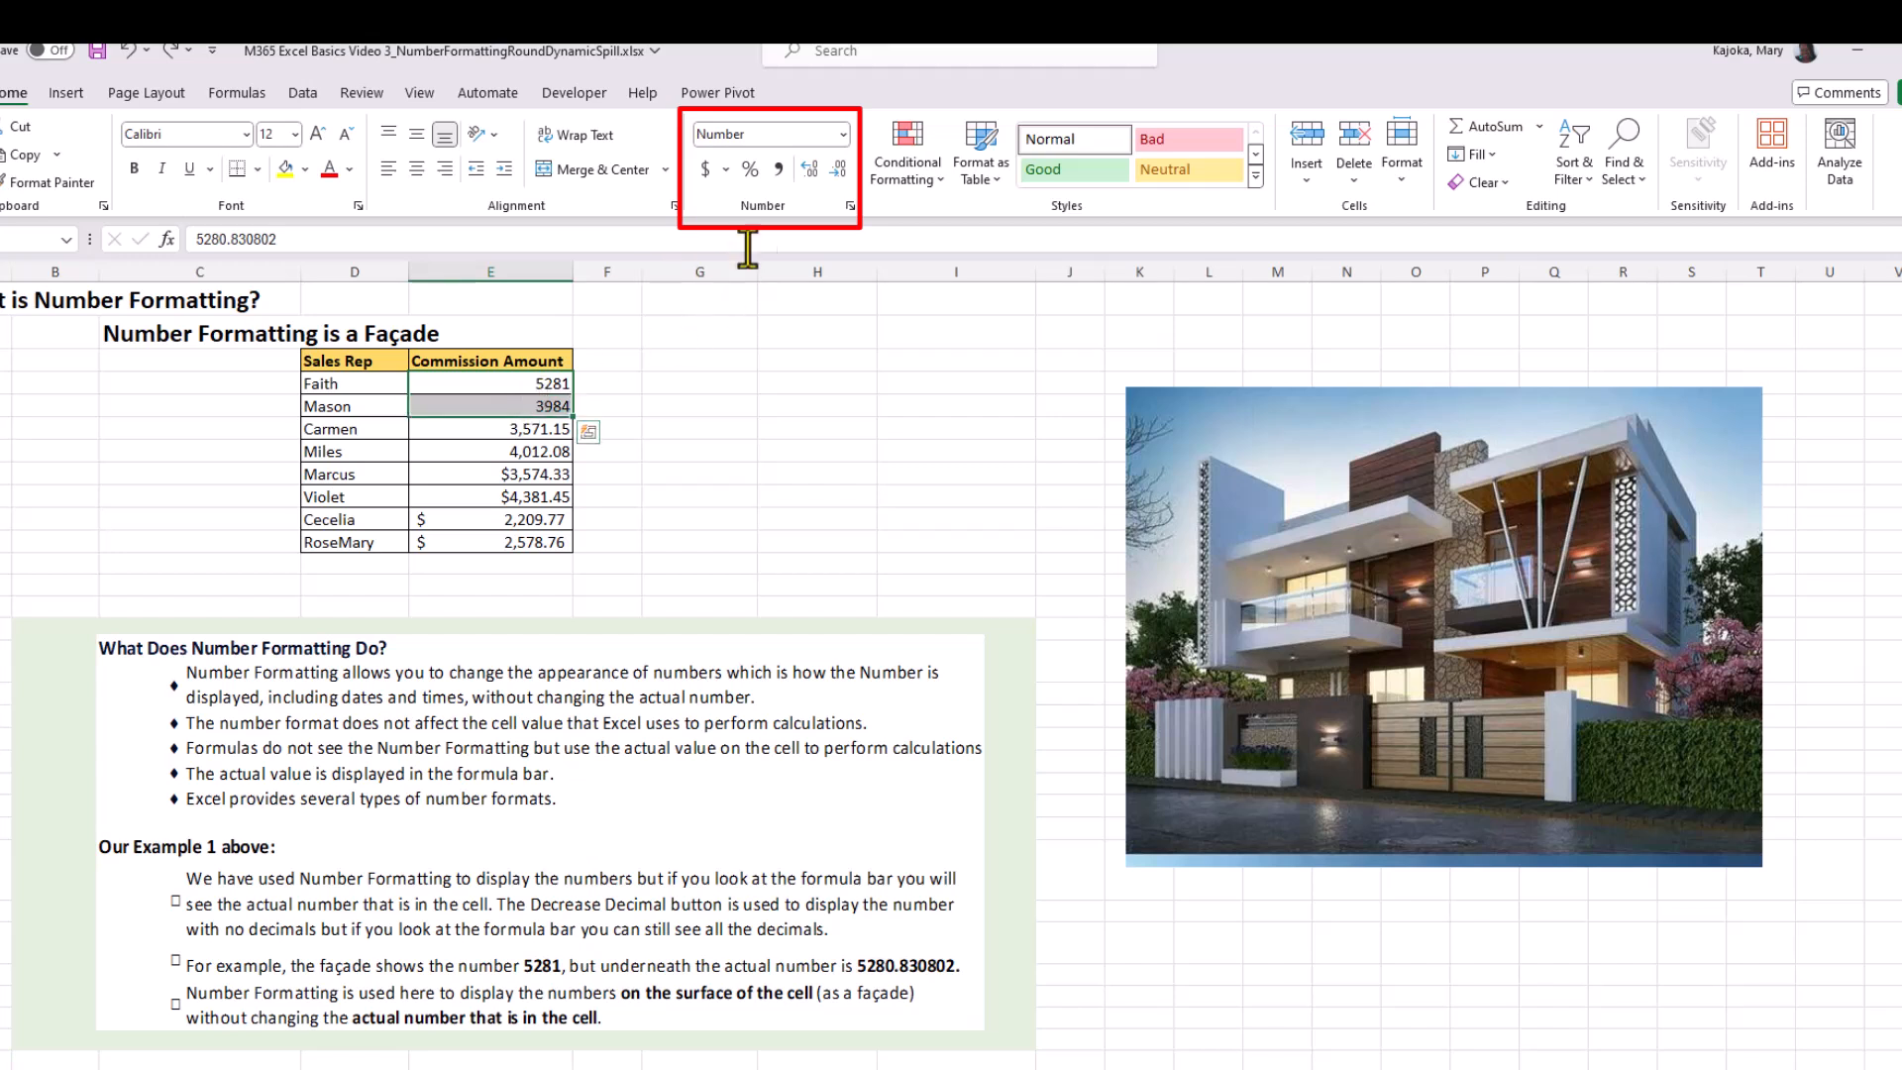
pyautogui.click(810, 170)
pyautogui.click(812, 174)
pyautogui.click(813, 175)
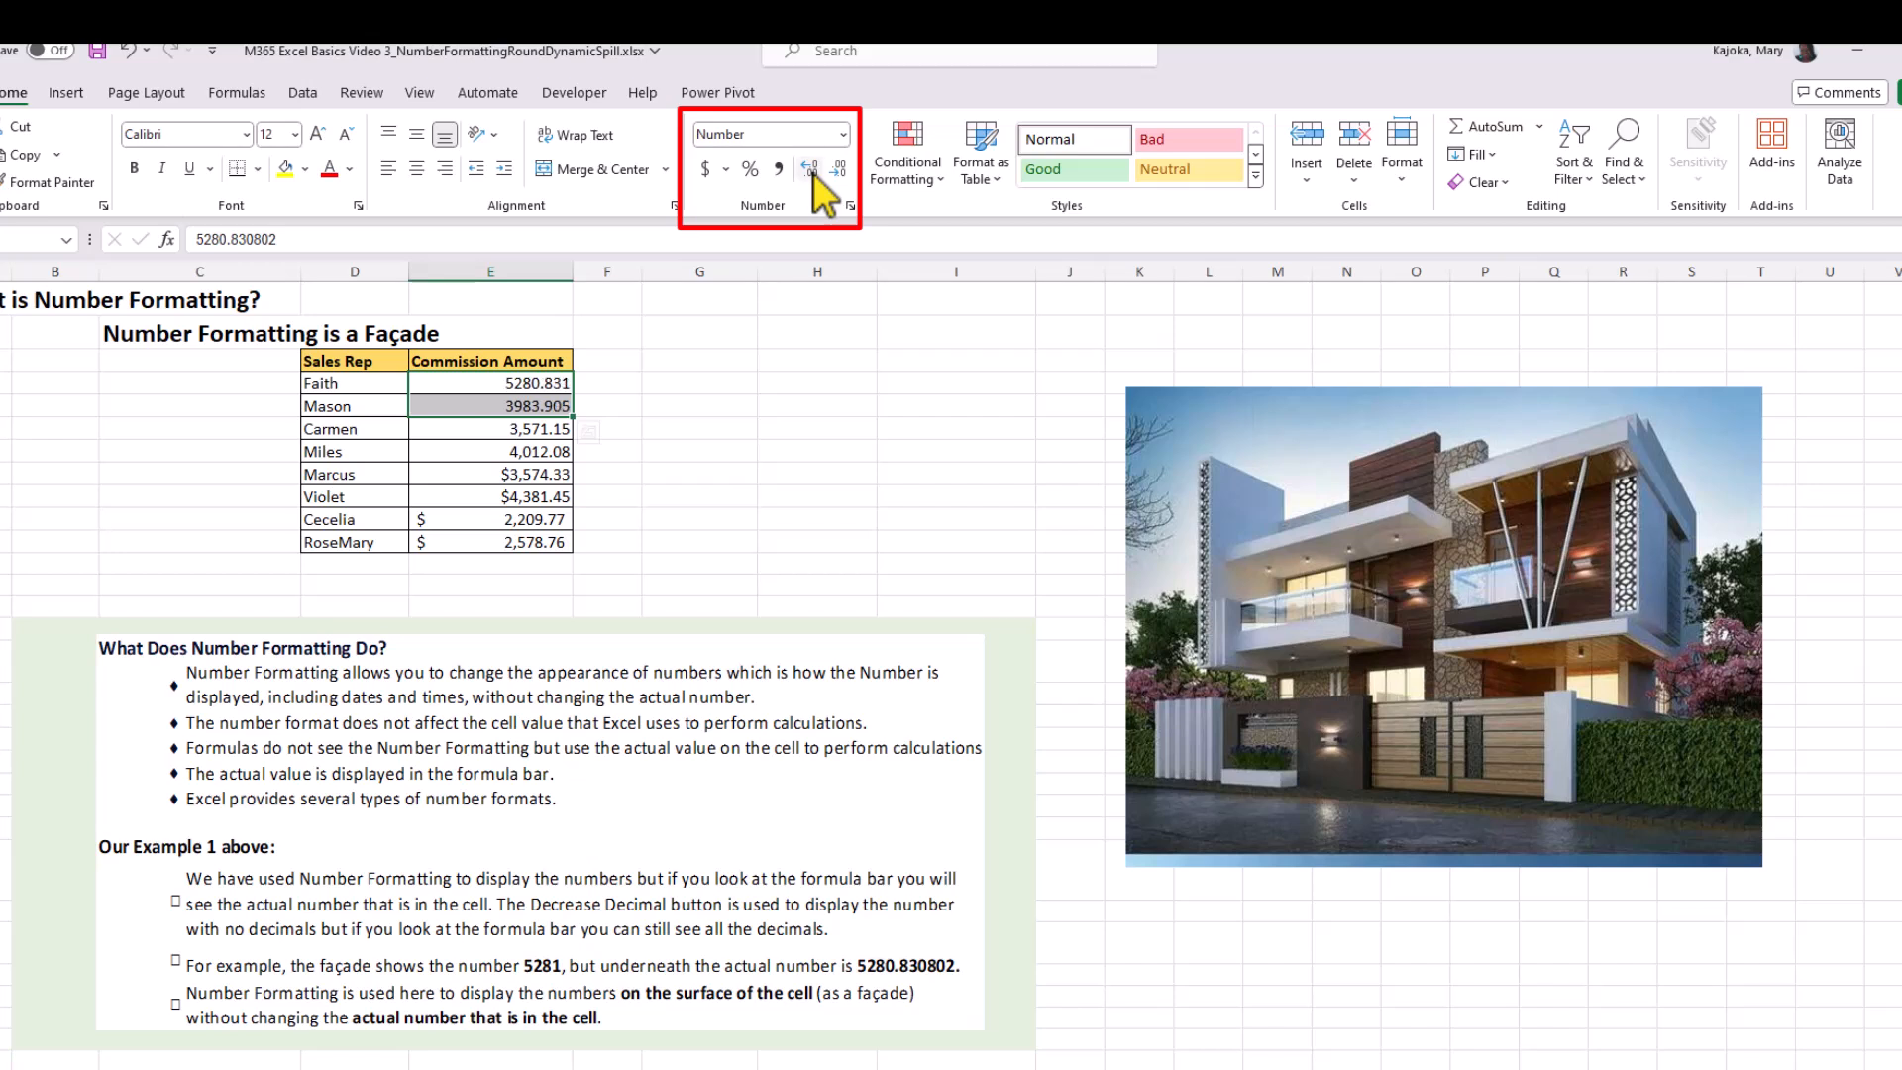
pyautogui.click(813, 174)
pyautogui.click(812, 175)
pyautogui.click(812, 175)
# - Check the first two commission amounts against their stored values and undo the decimal increase
pyautogui.click(498, 384)
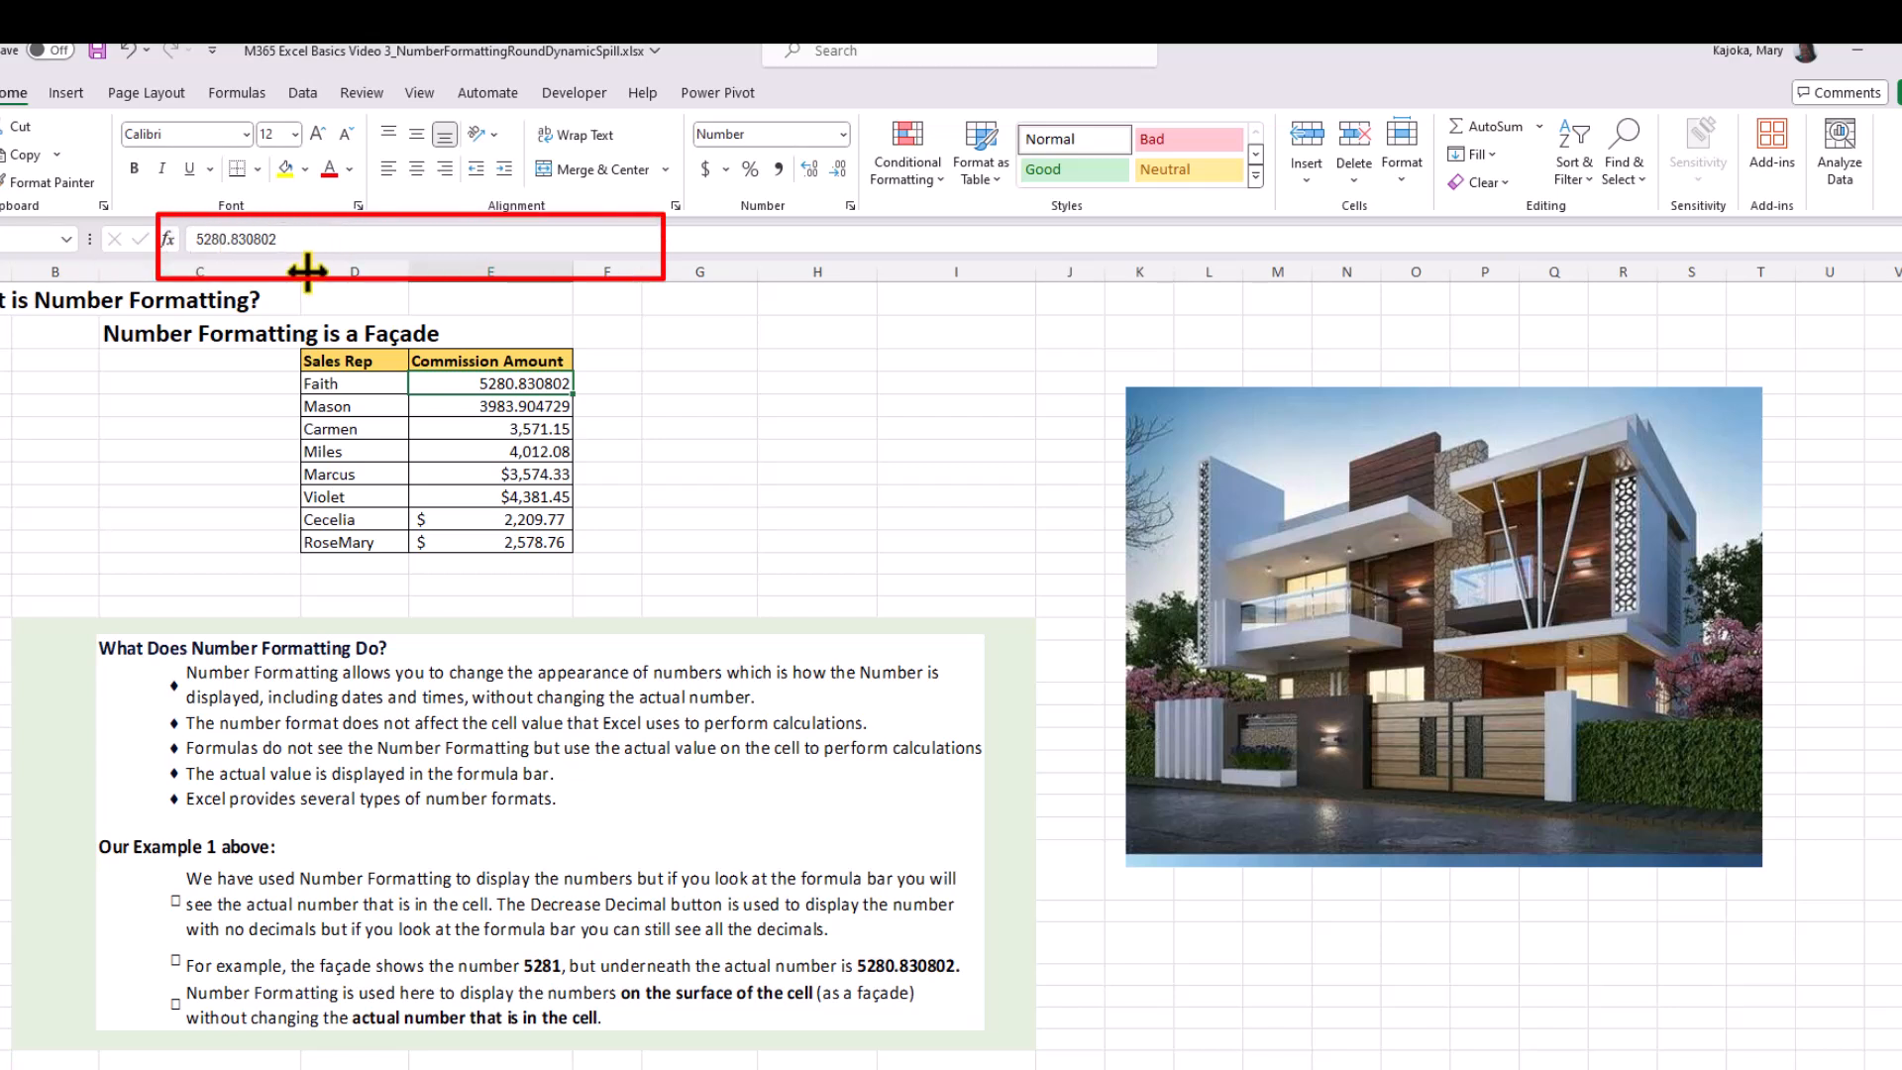
pyautogui.click(525, 406)
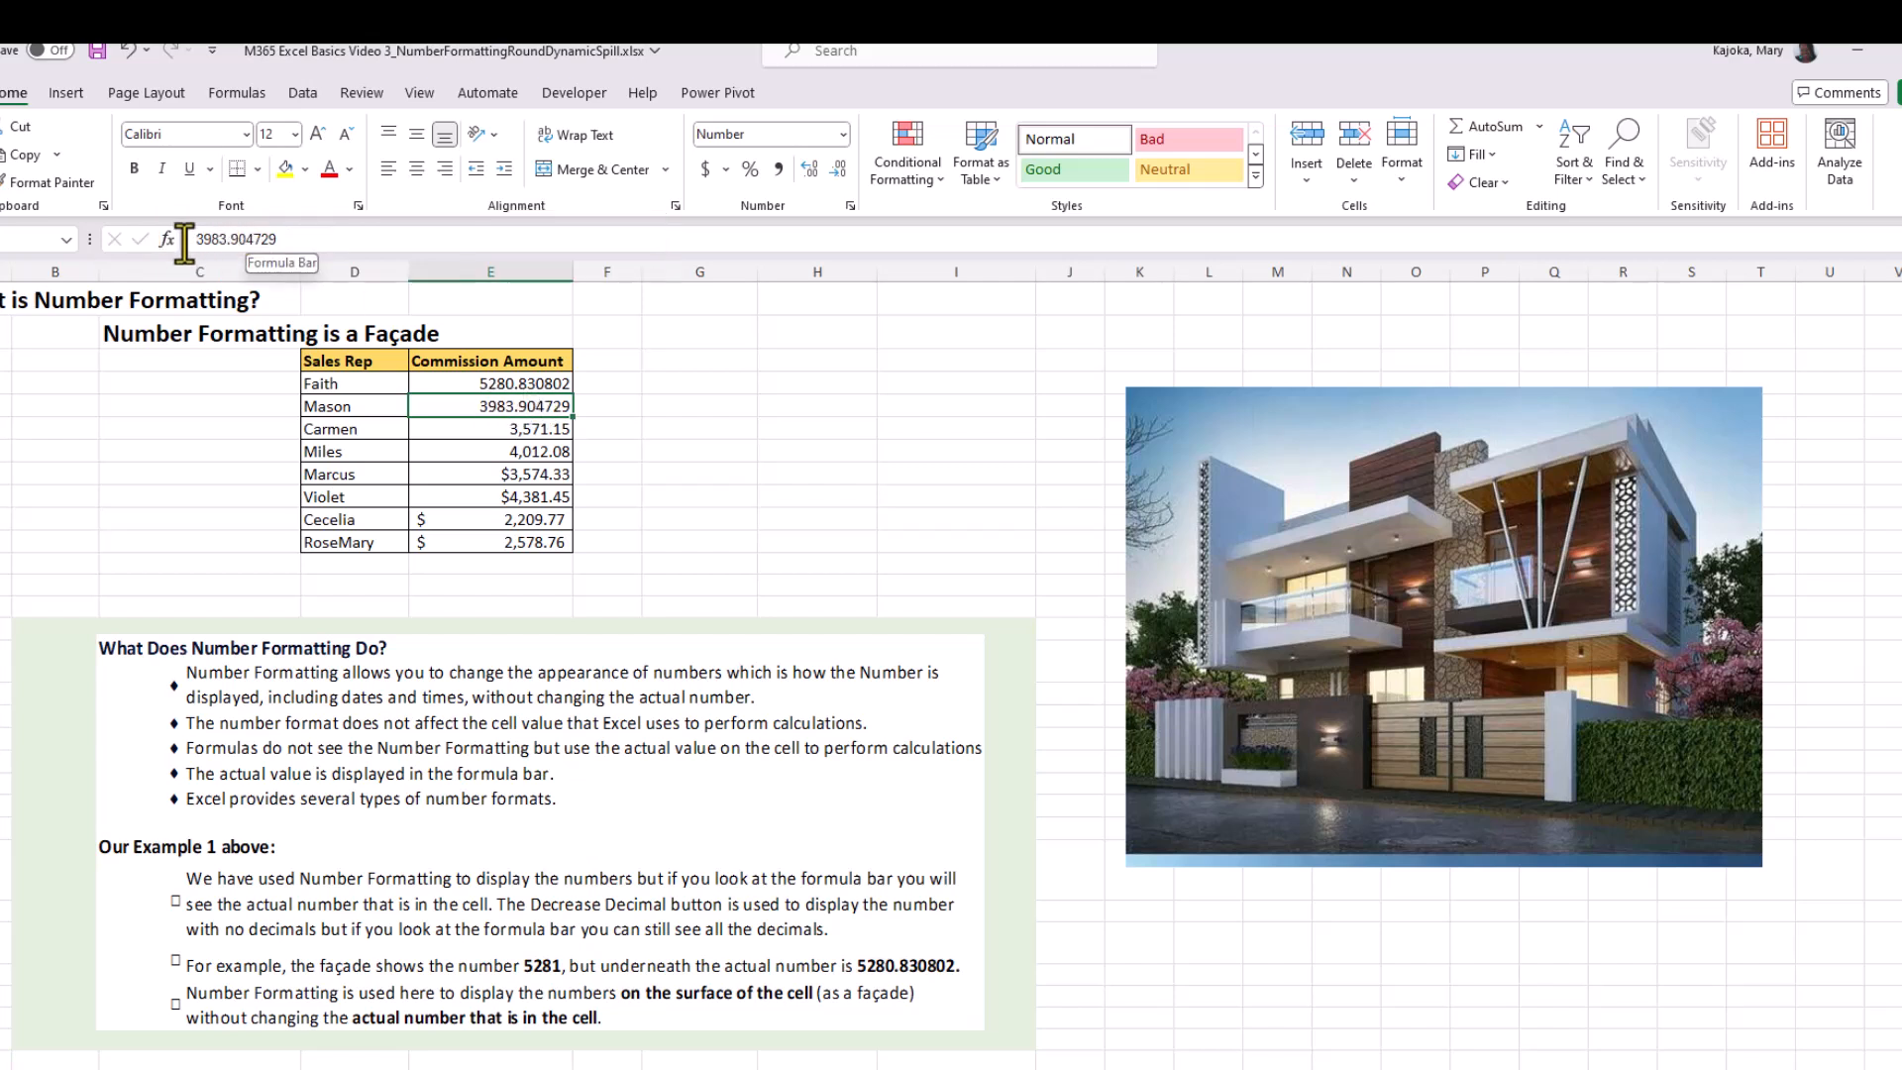
pyautogui.click(519, 380)
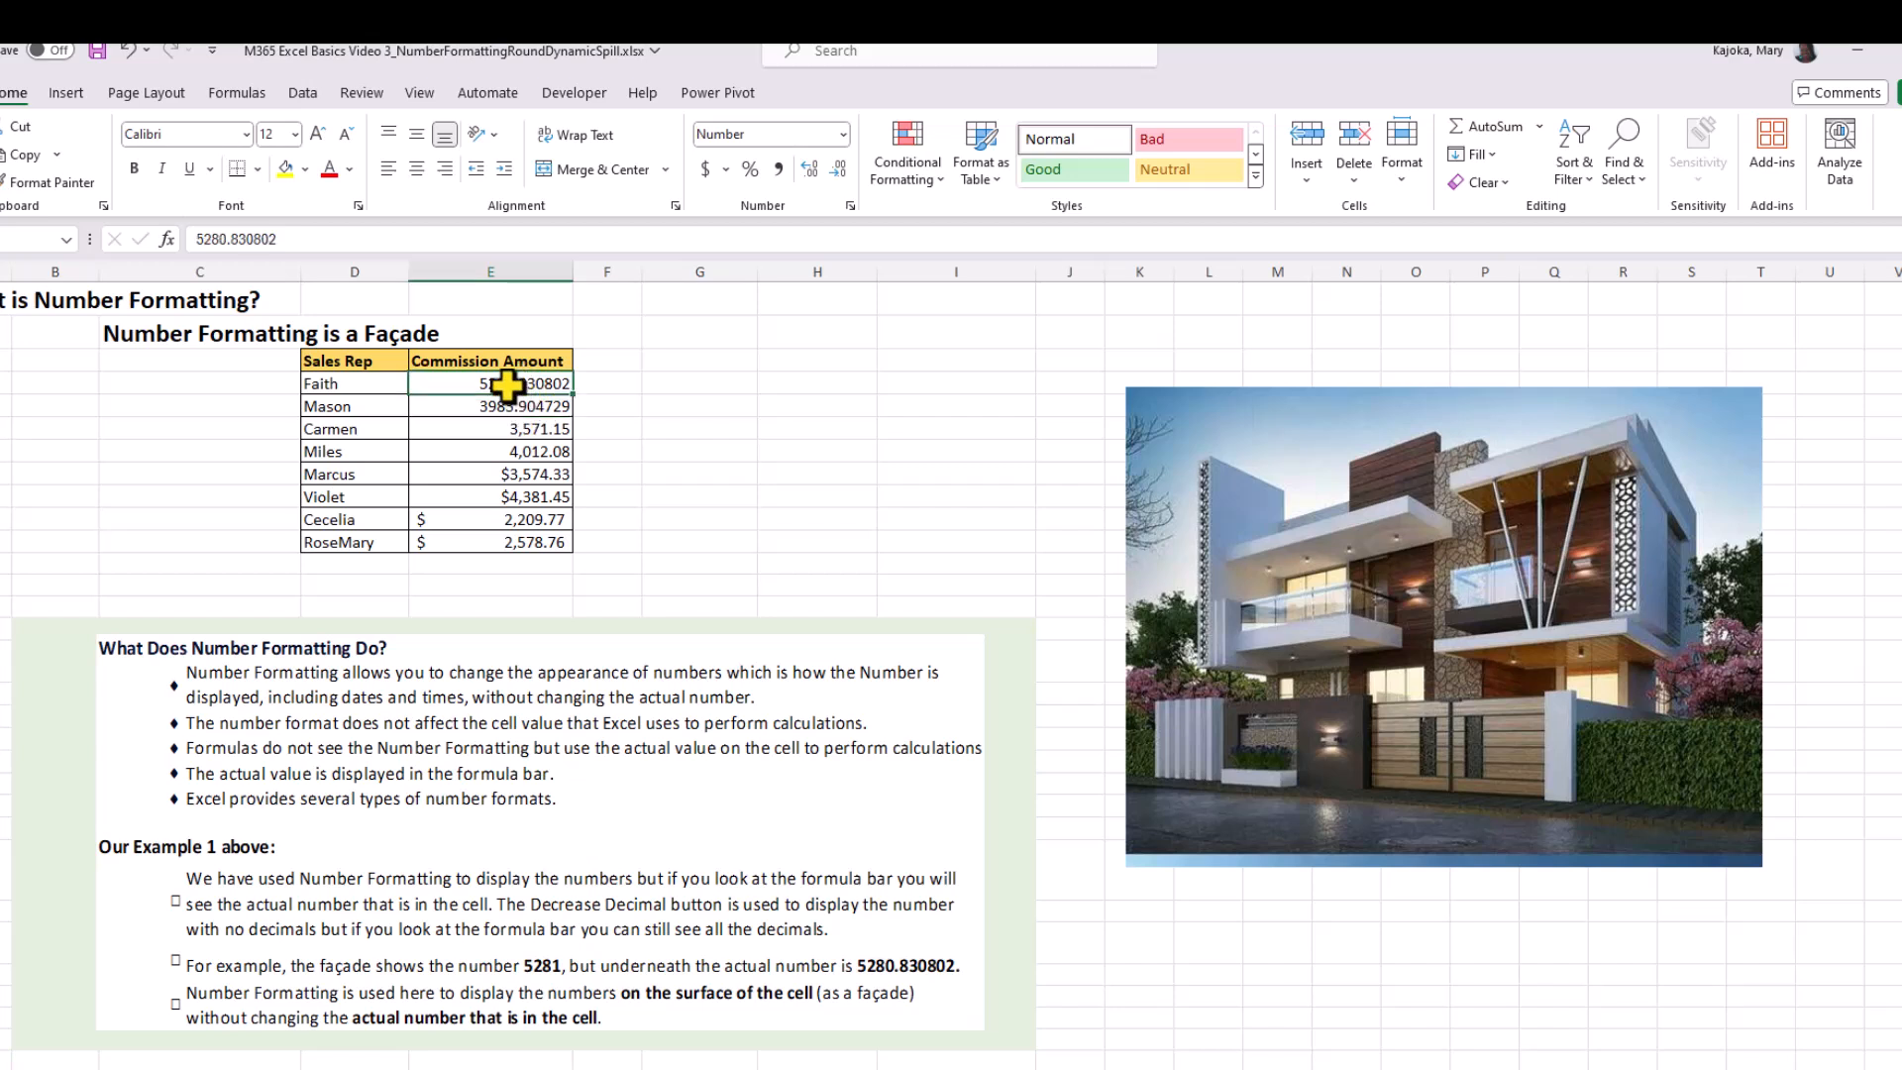
pyautogui.hotkey('ctrl', 'z')
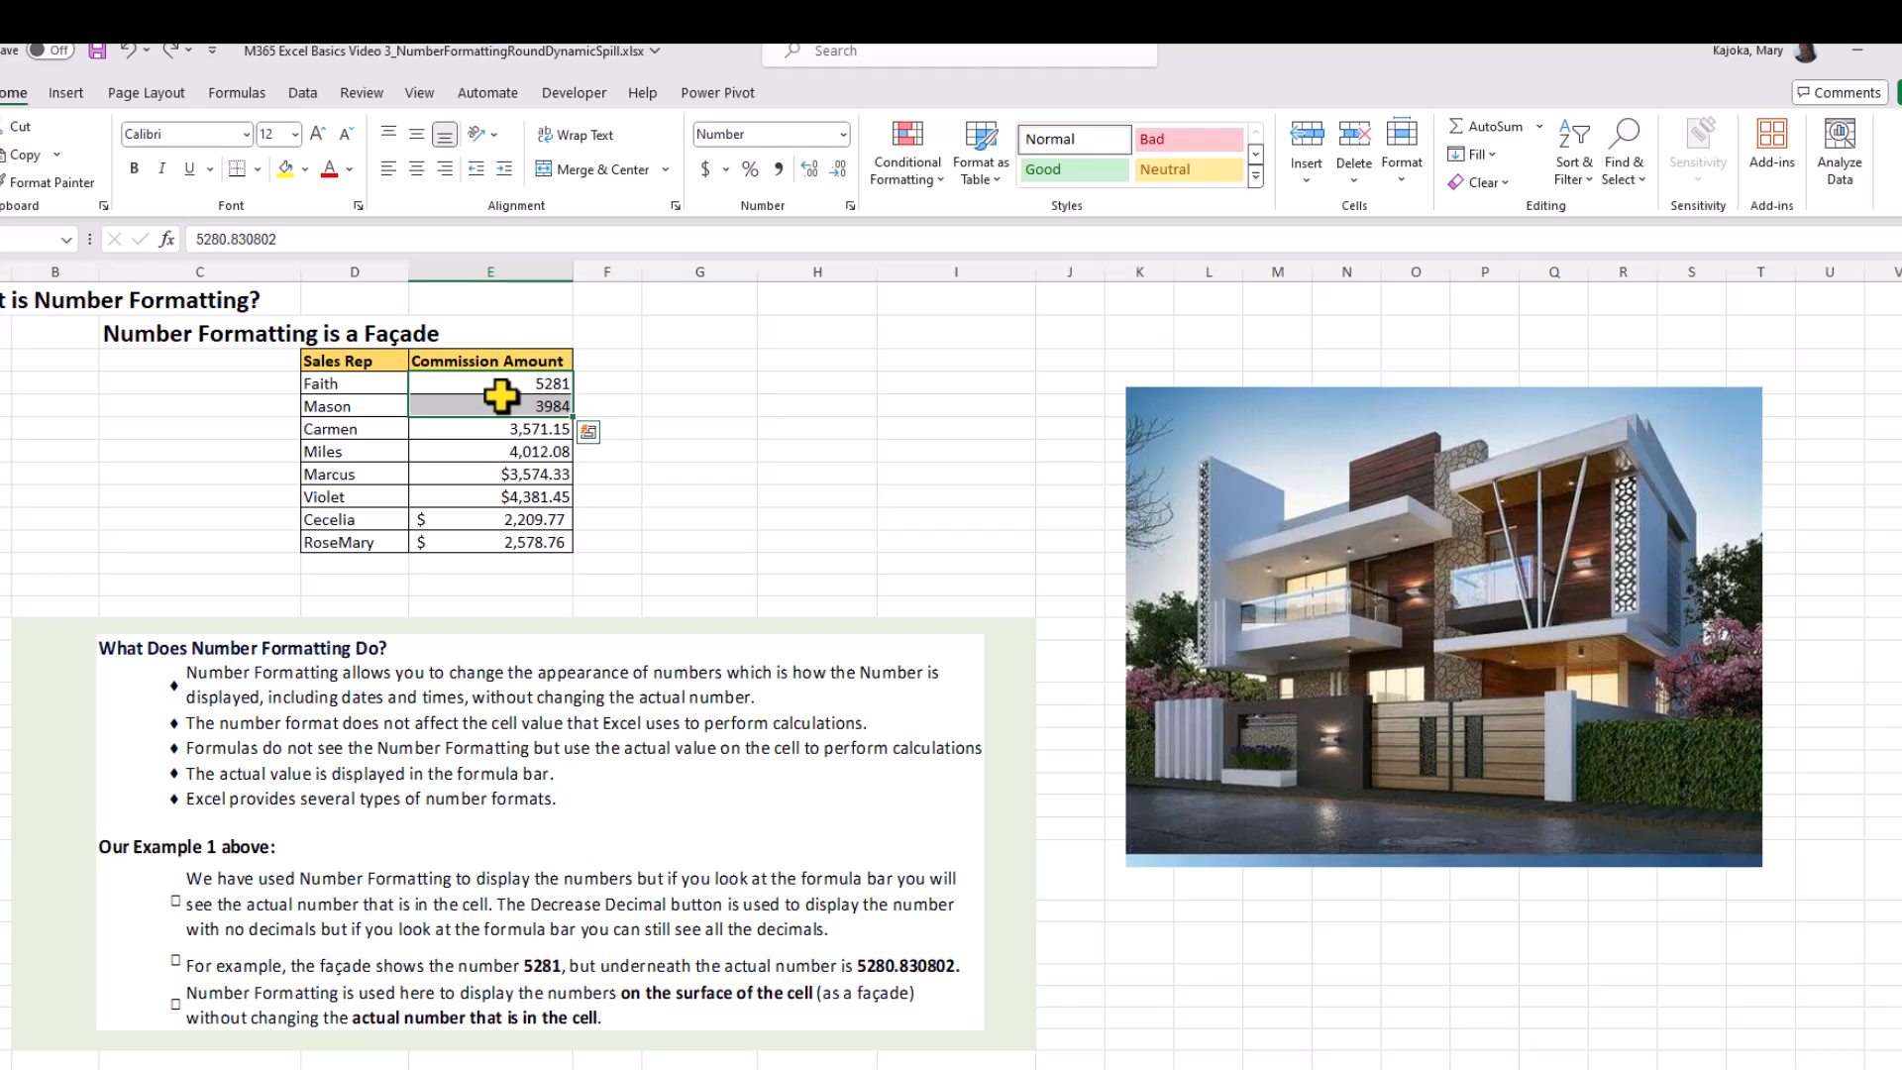
# - Apply the General number format to the first two commission amounts
pyautogui.click(844, 133)
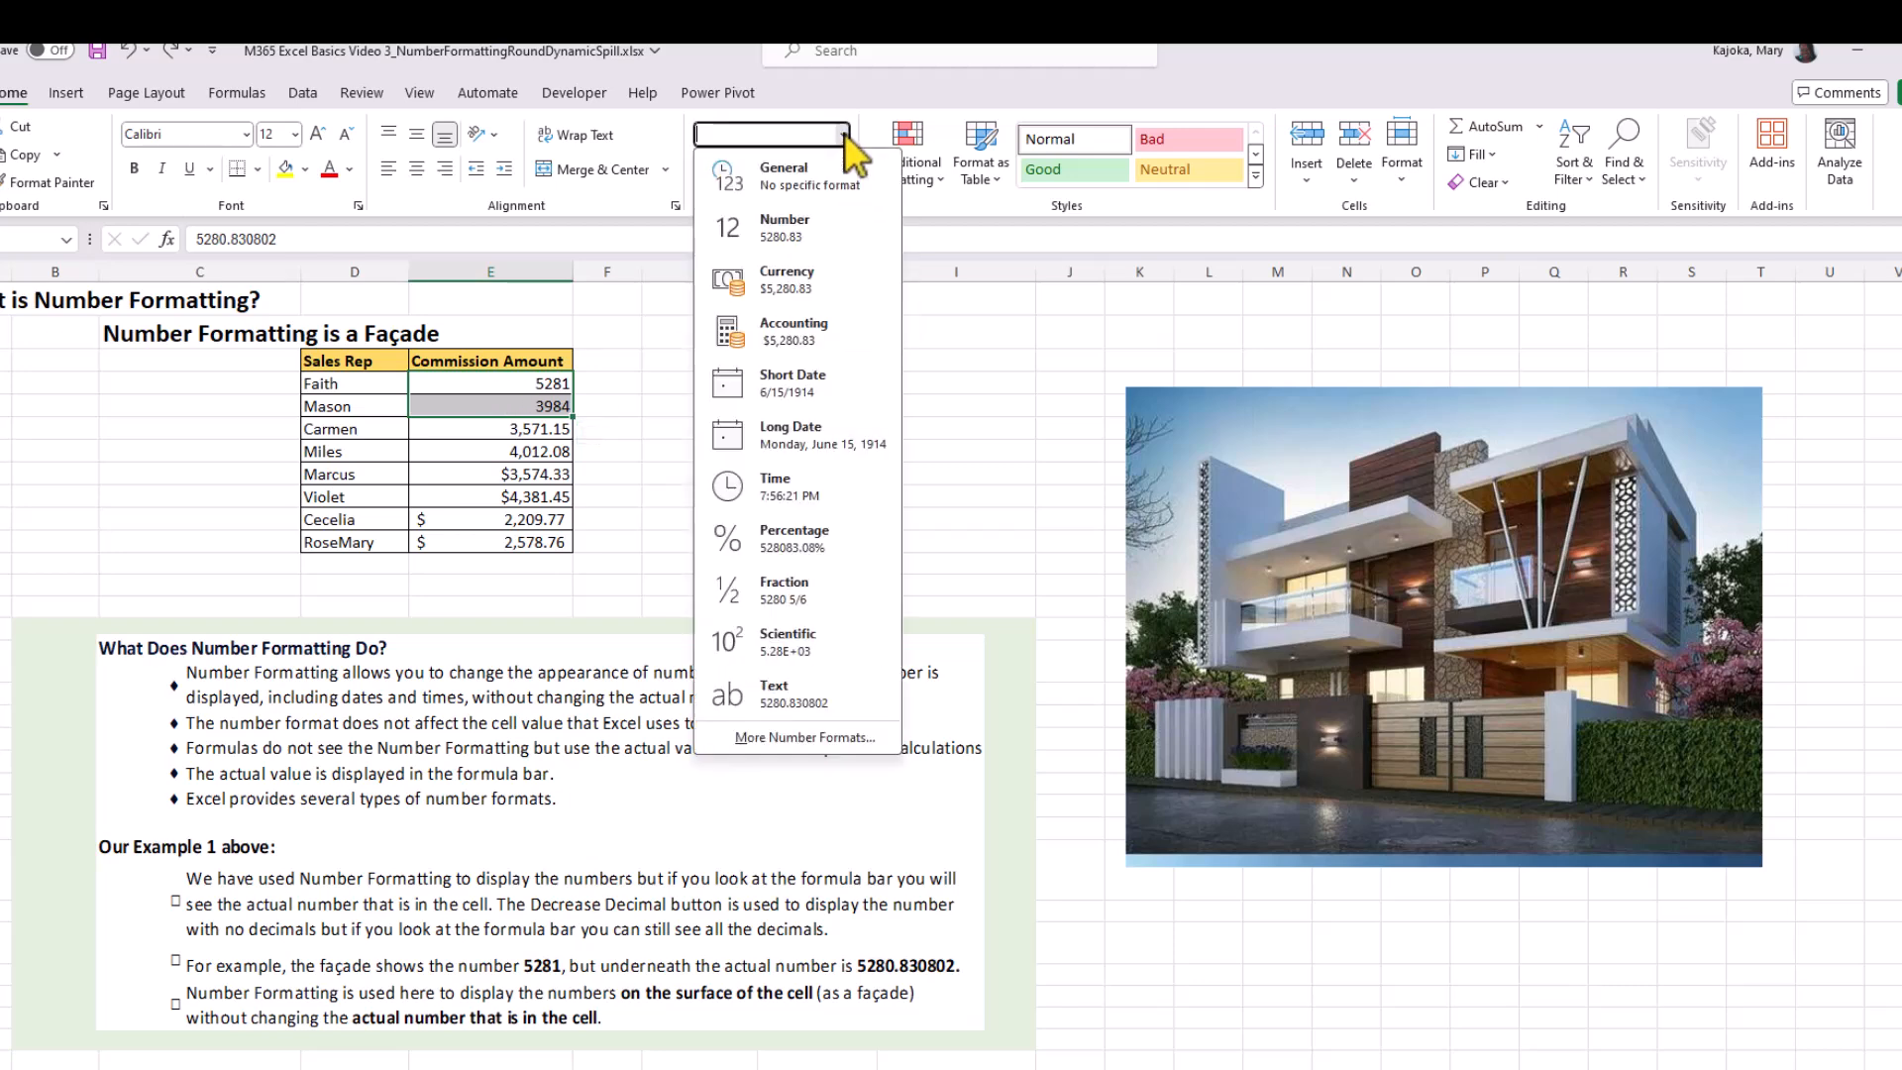
pyautogui.click(808, 178)
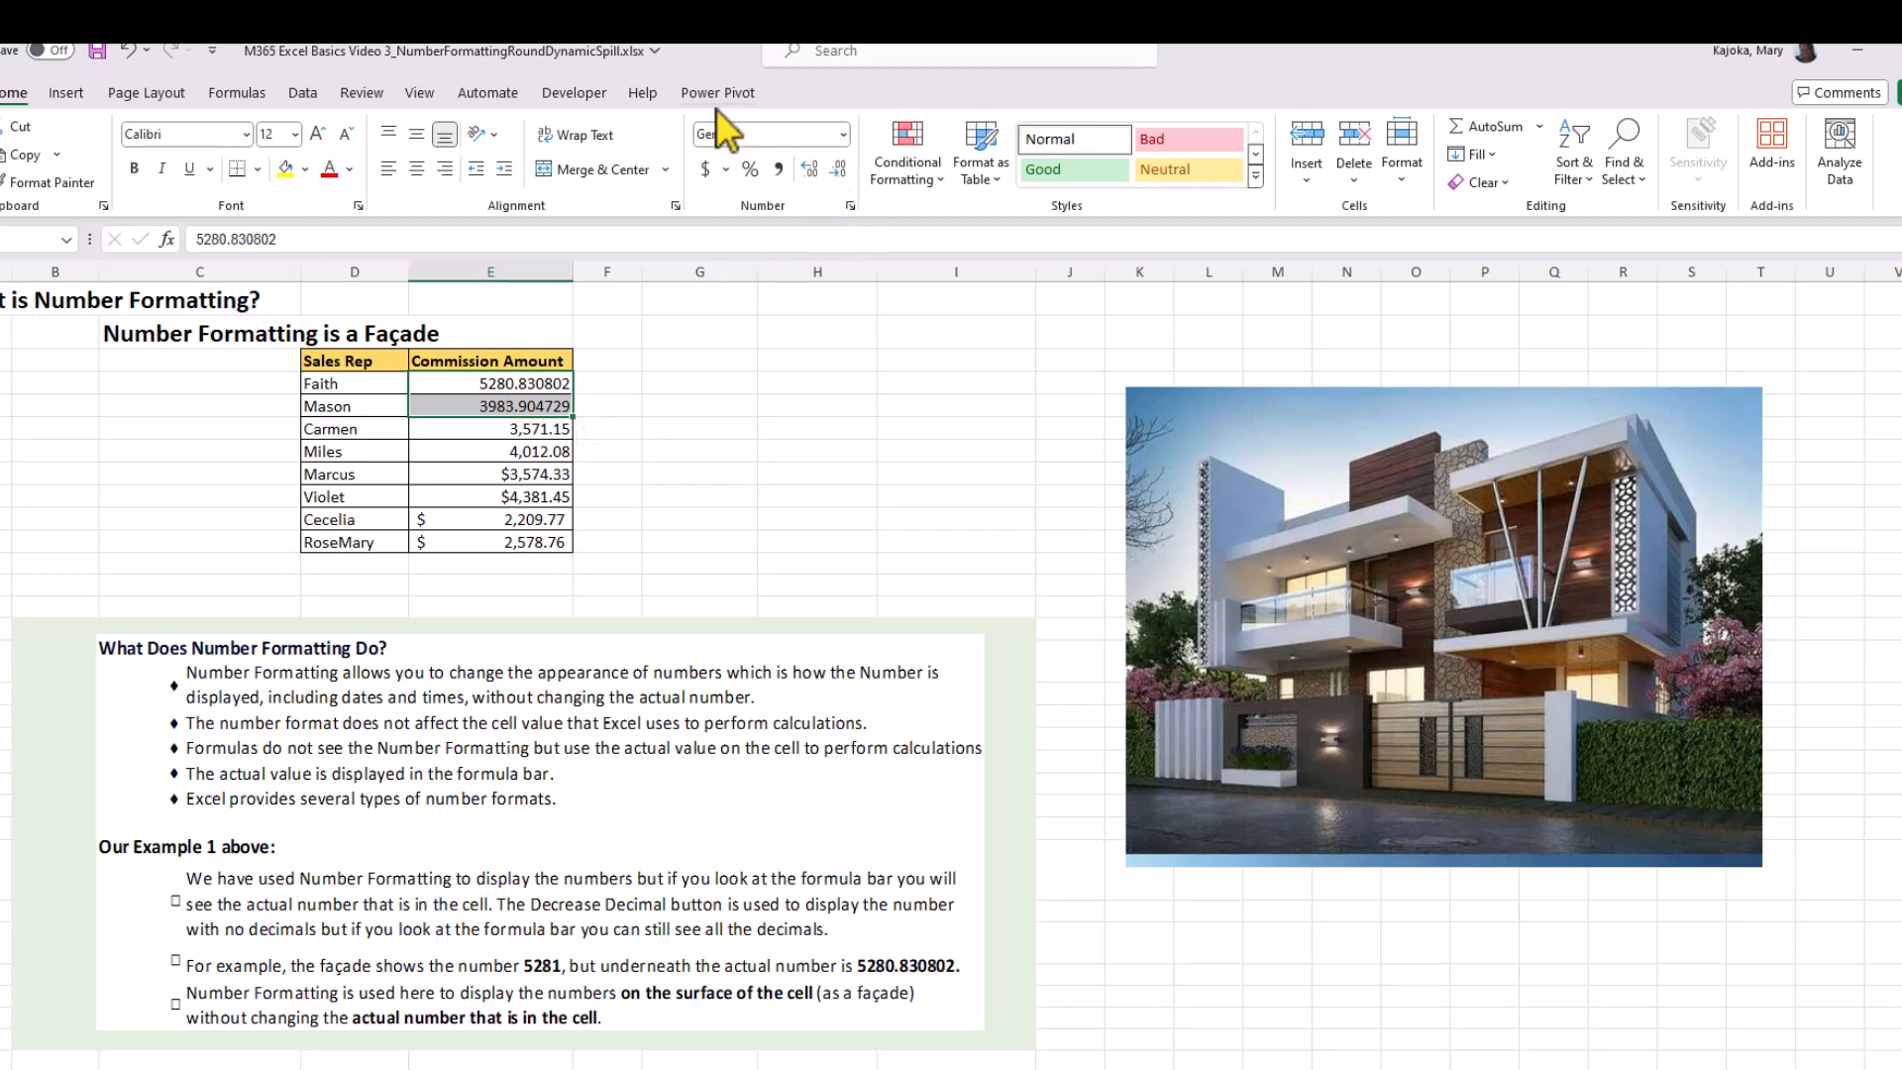
pyautogui.click(842, 133)
pyautogui.click(787, 176)
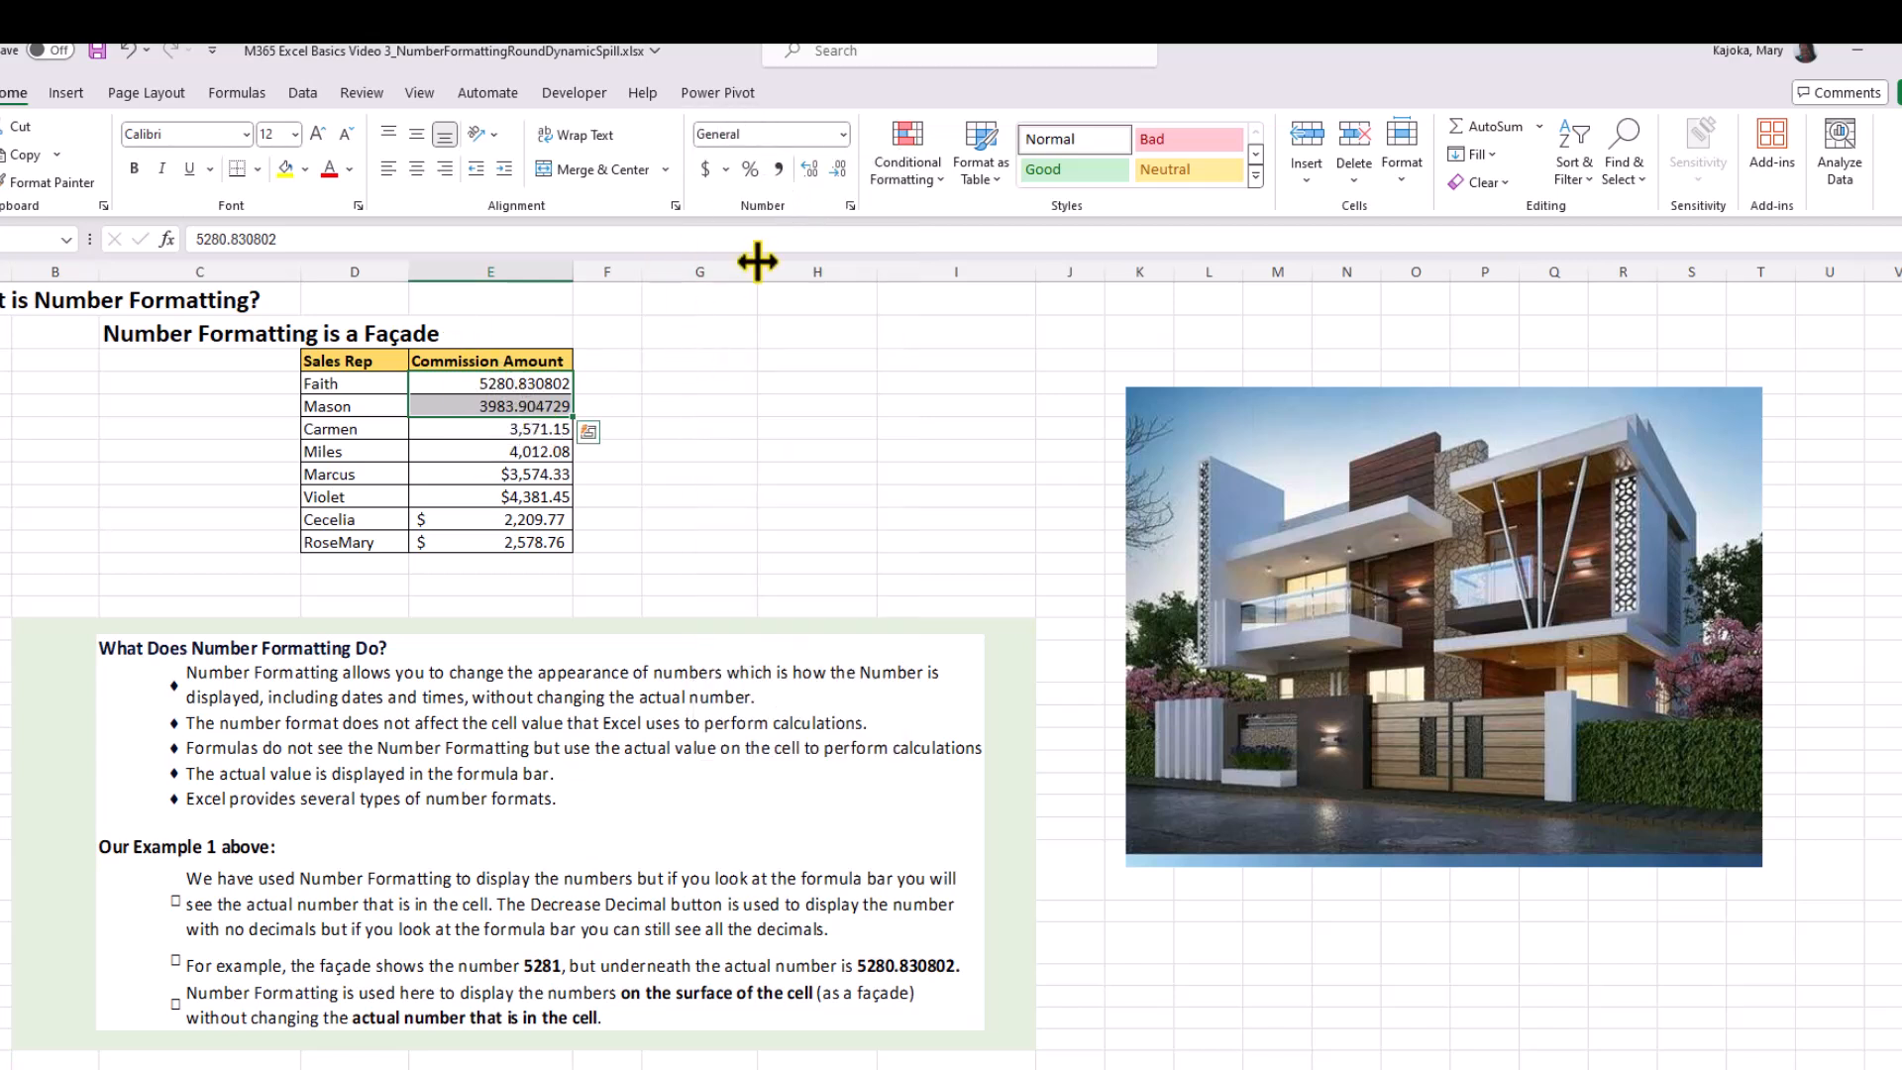
pyautogui.click(850, 206)
pyautogui.moveTo(1250, 390)
pyautogui.mouseDown()
pyautogui.moveTo(1269, 391)
pyautogui.moveTo(1225, 366)
pyautogui.mouseUp()
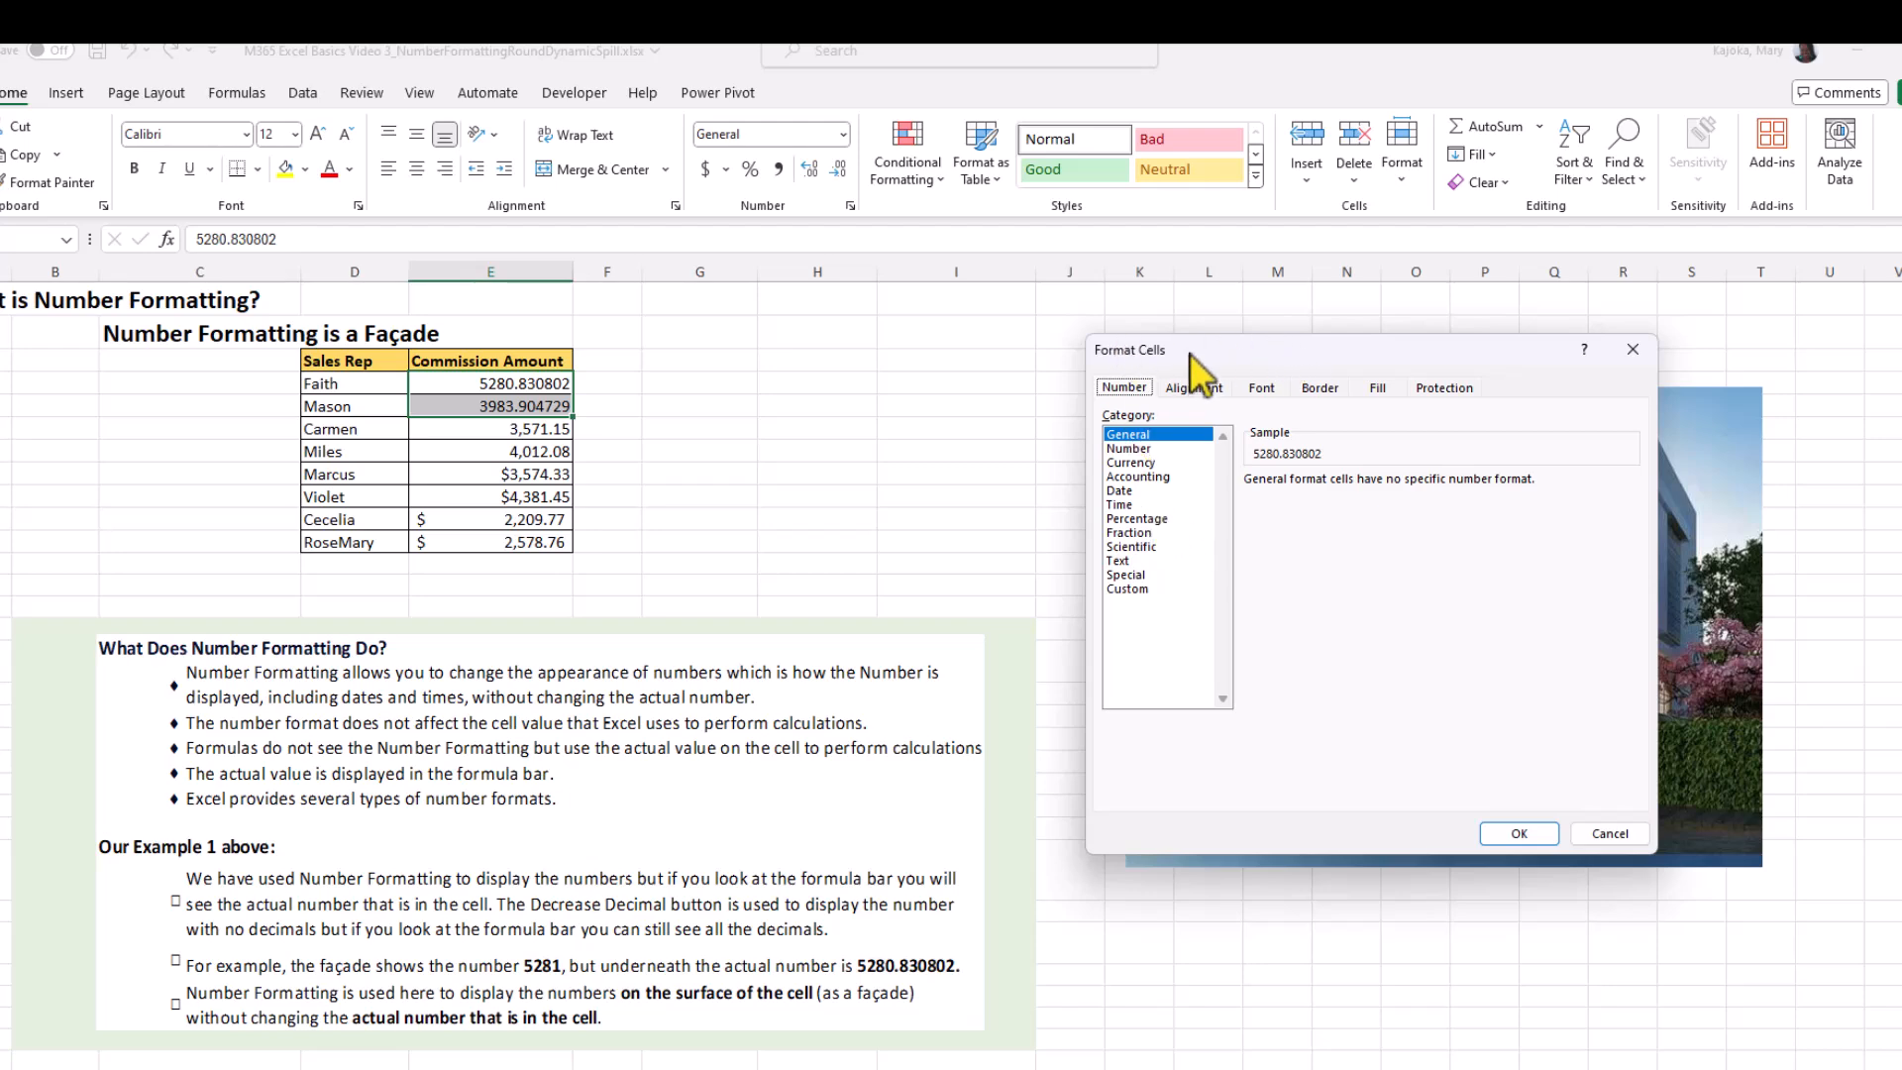
pyautogui.click(1620, 833)
# - Move the house picture down the sheet so the area beside the commission table is clear
pyautogui.click(1219, 402)
pyautogui.moveTo(1219, 401); pyautogui.dragTo(1256, 1067)
pyautogui.click(699, 360)
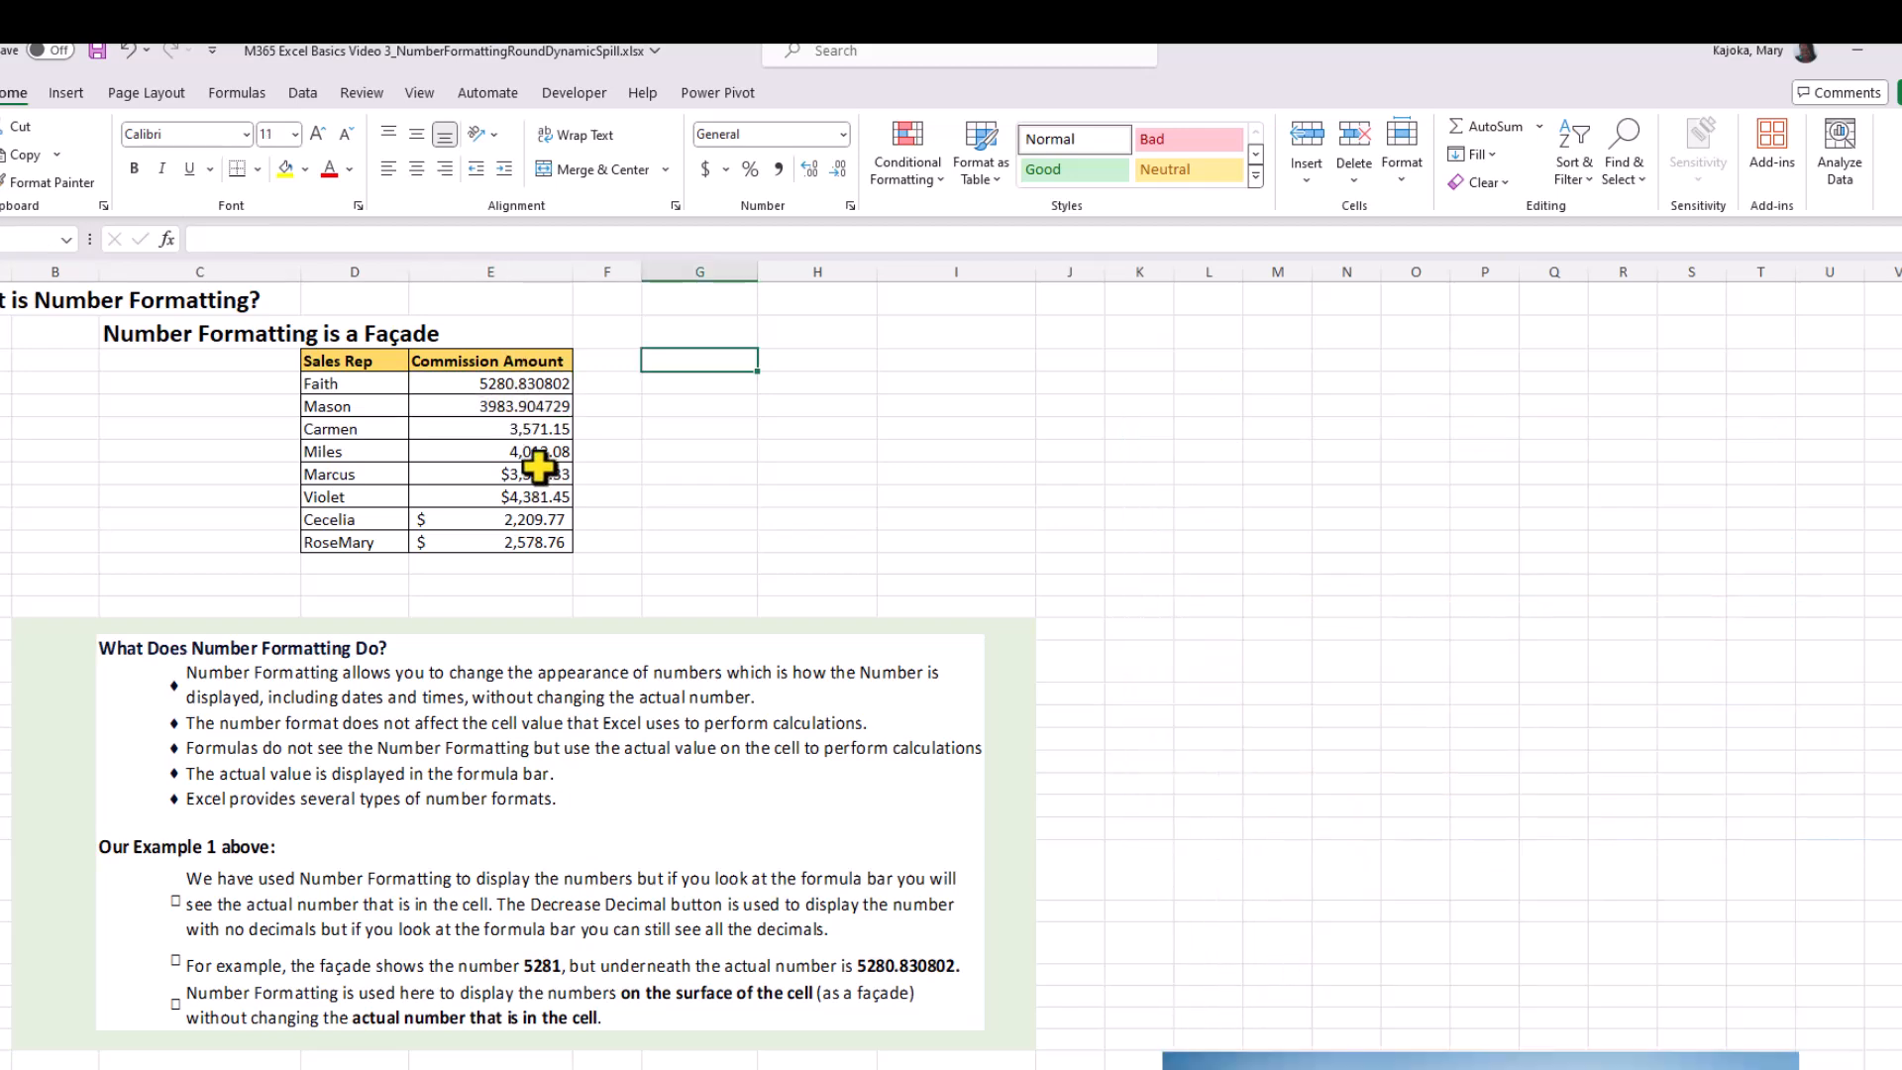
# - Set the third commission amount to the General category through the Format Cells dialog
pyautogui.click(519, 426)
pyautogui.hotkey('ctrl', '1')
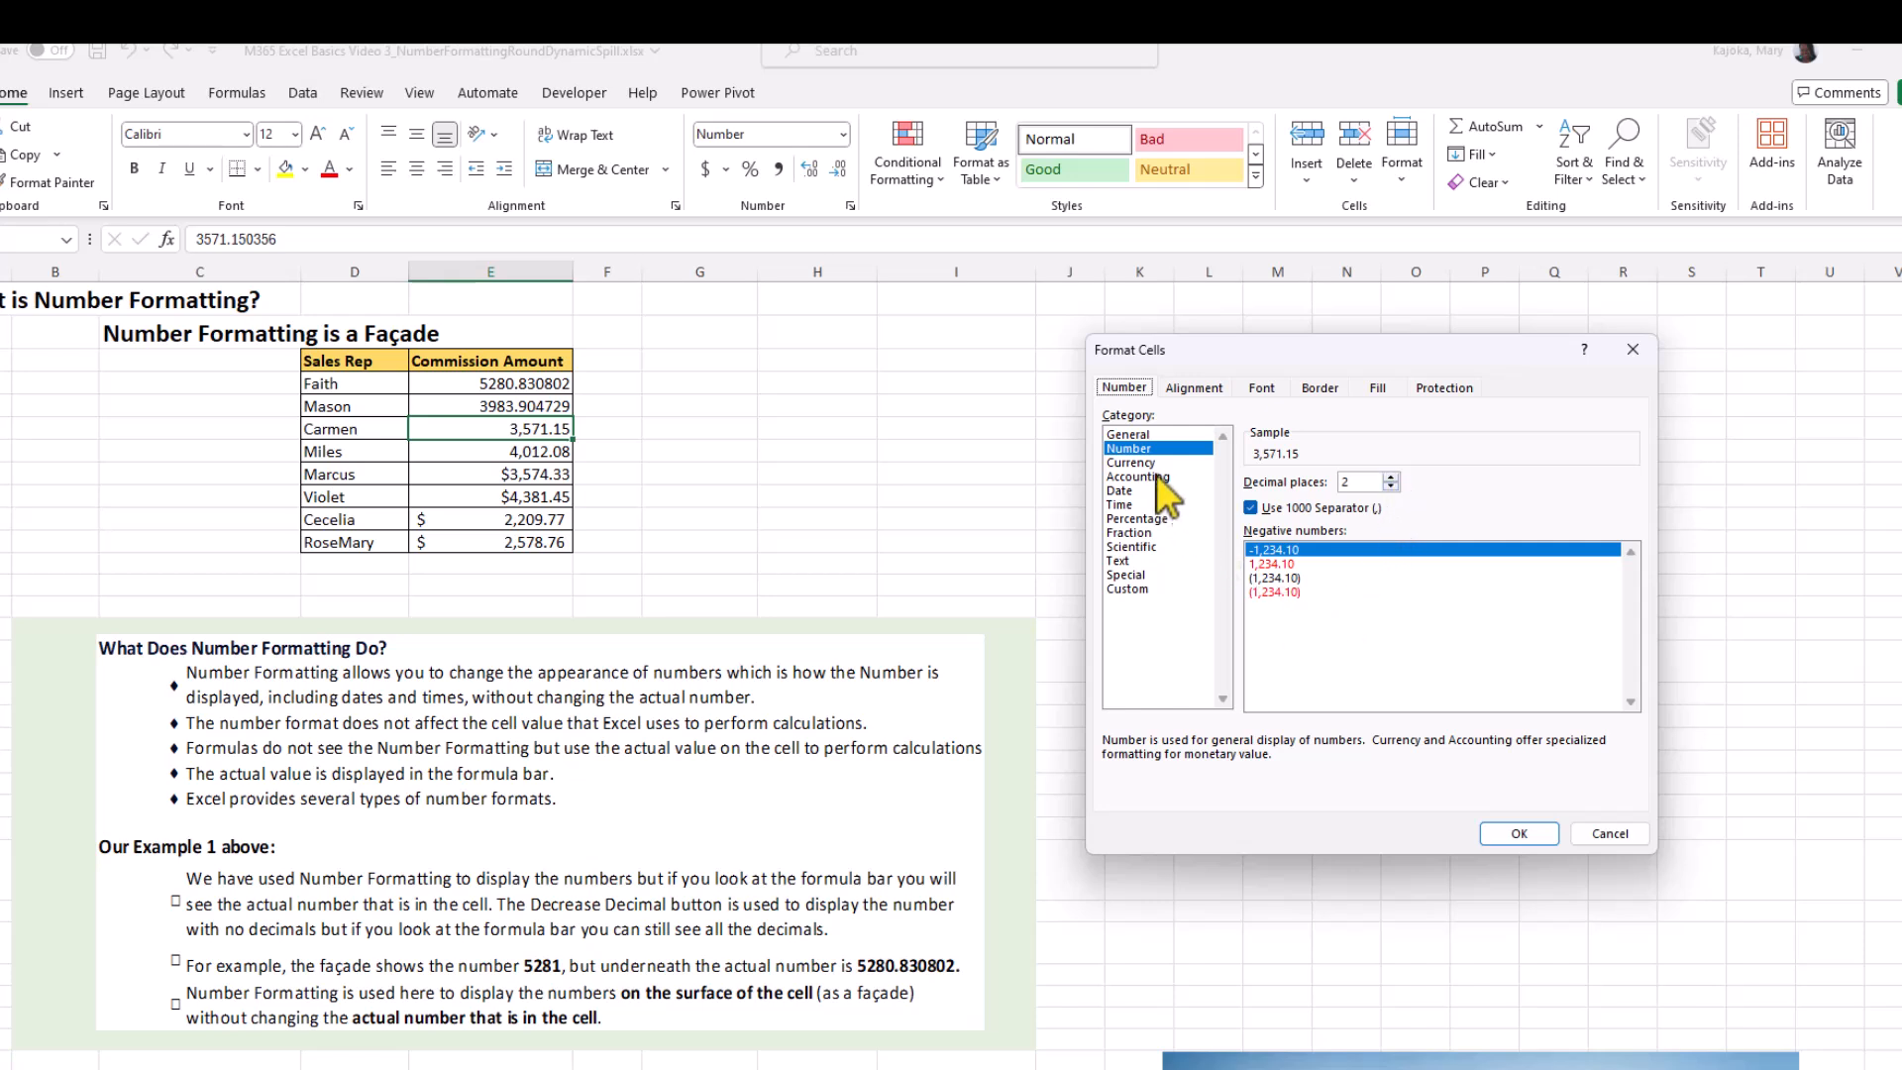
pyautogui.click(1130, 435)
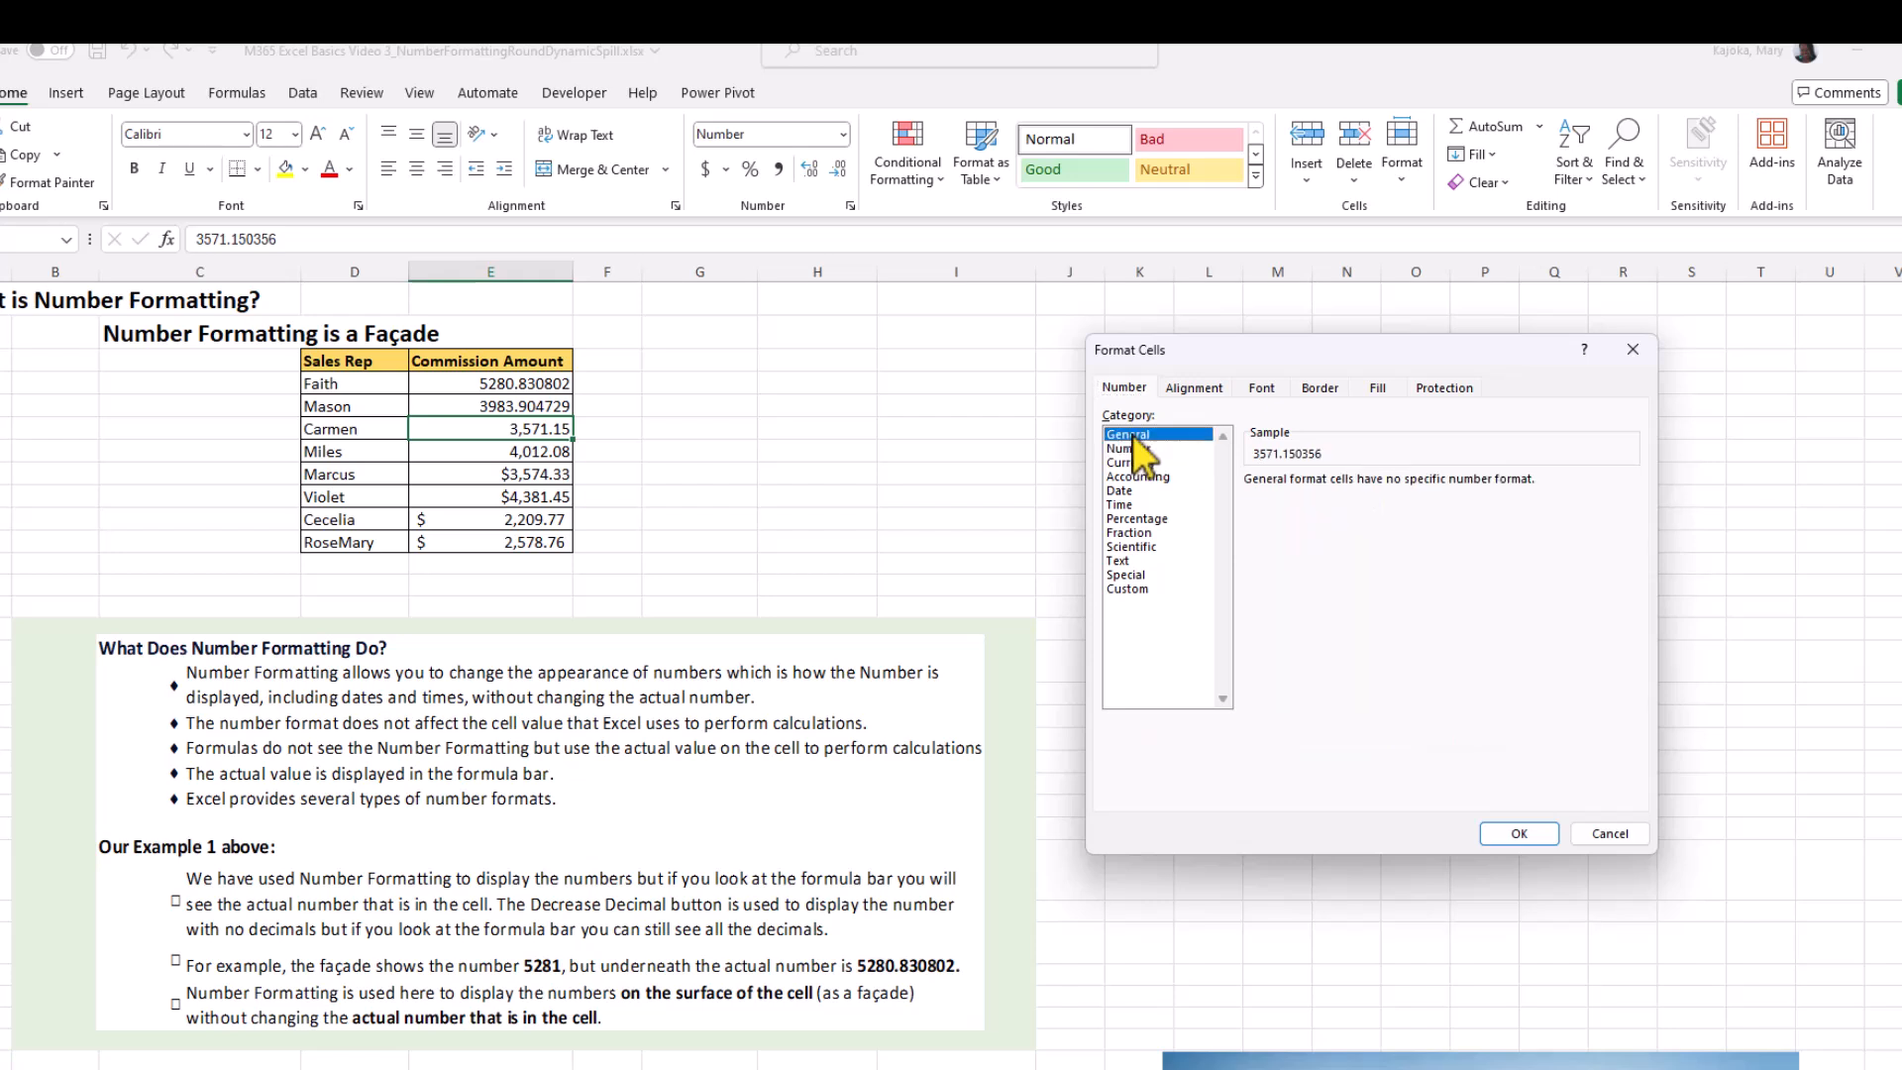
pyautogui.click(1521, 833)
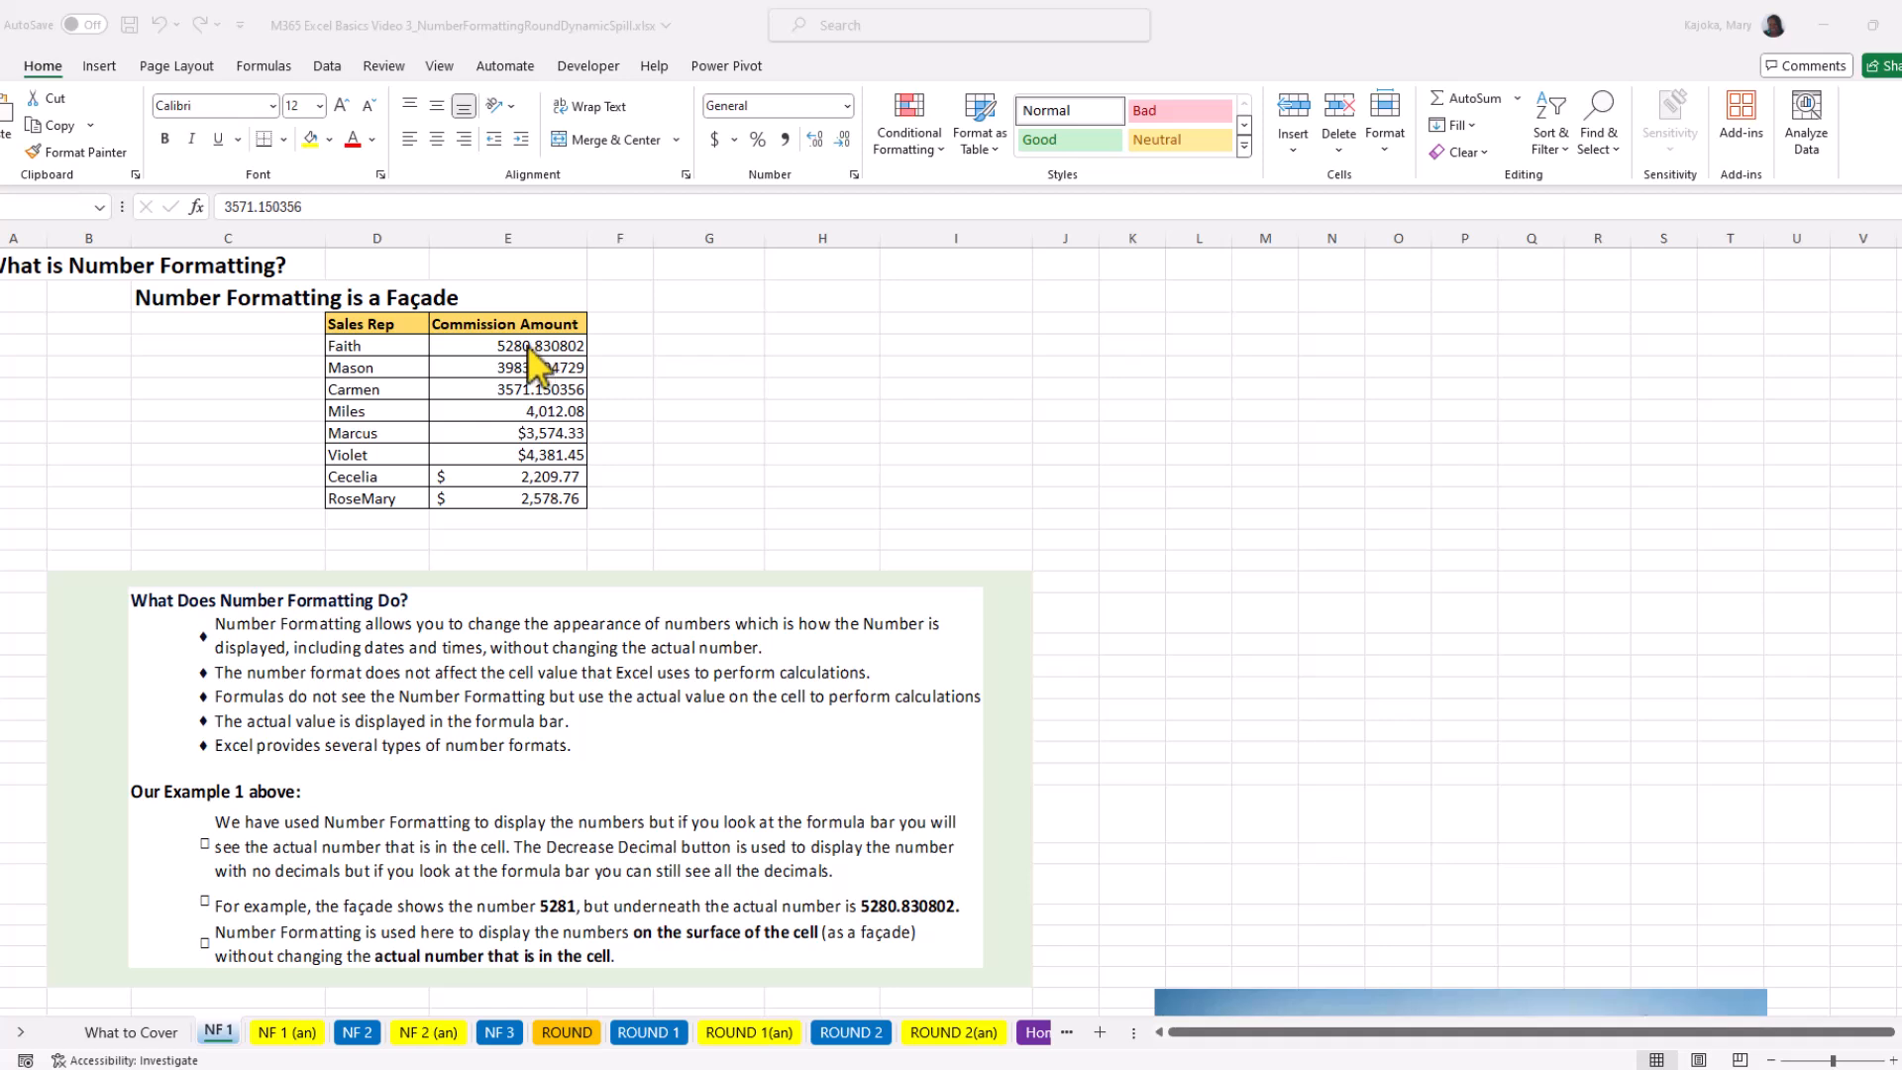
pyautogui.moveTo(530, 347); pyautogui.dragTo(533, 507)
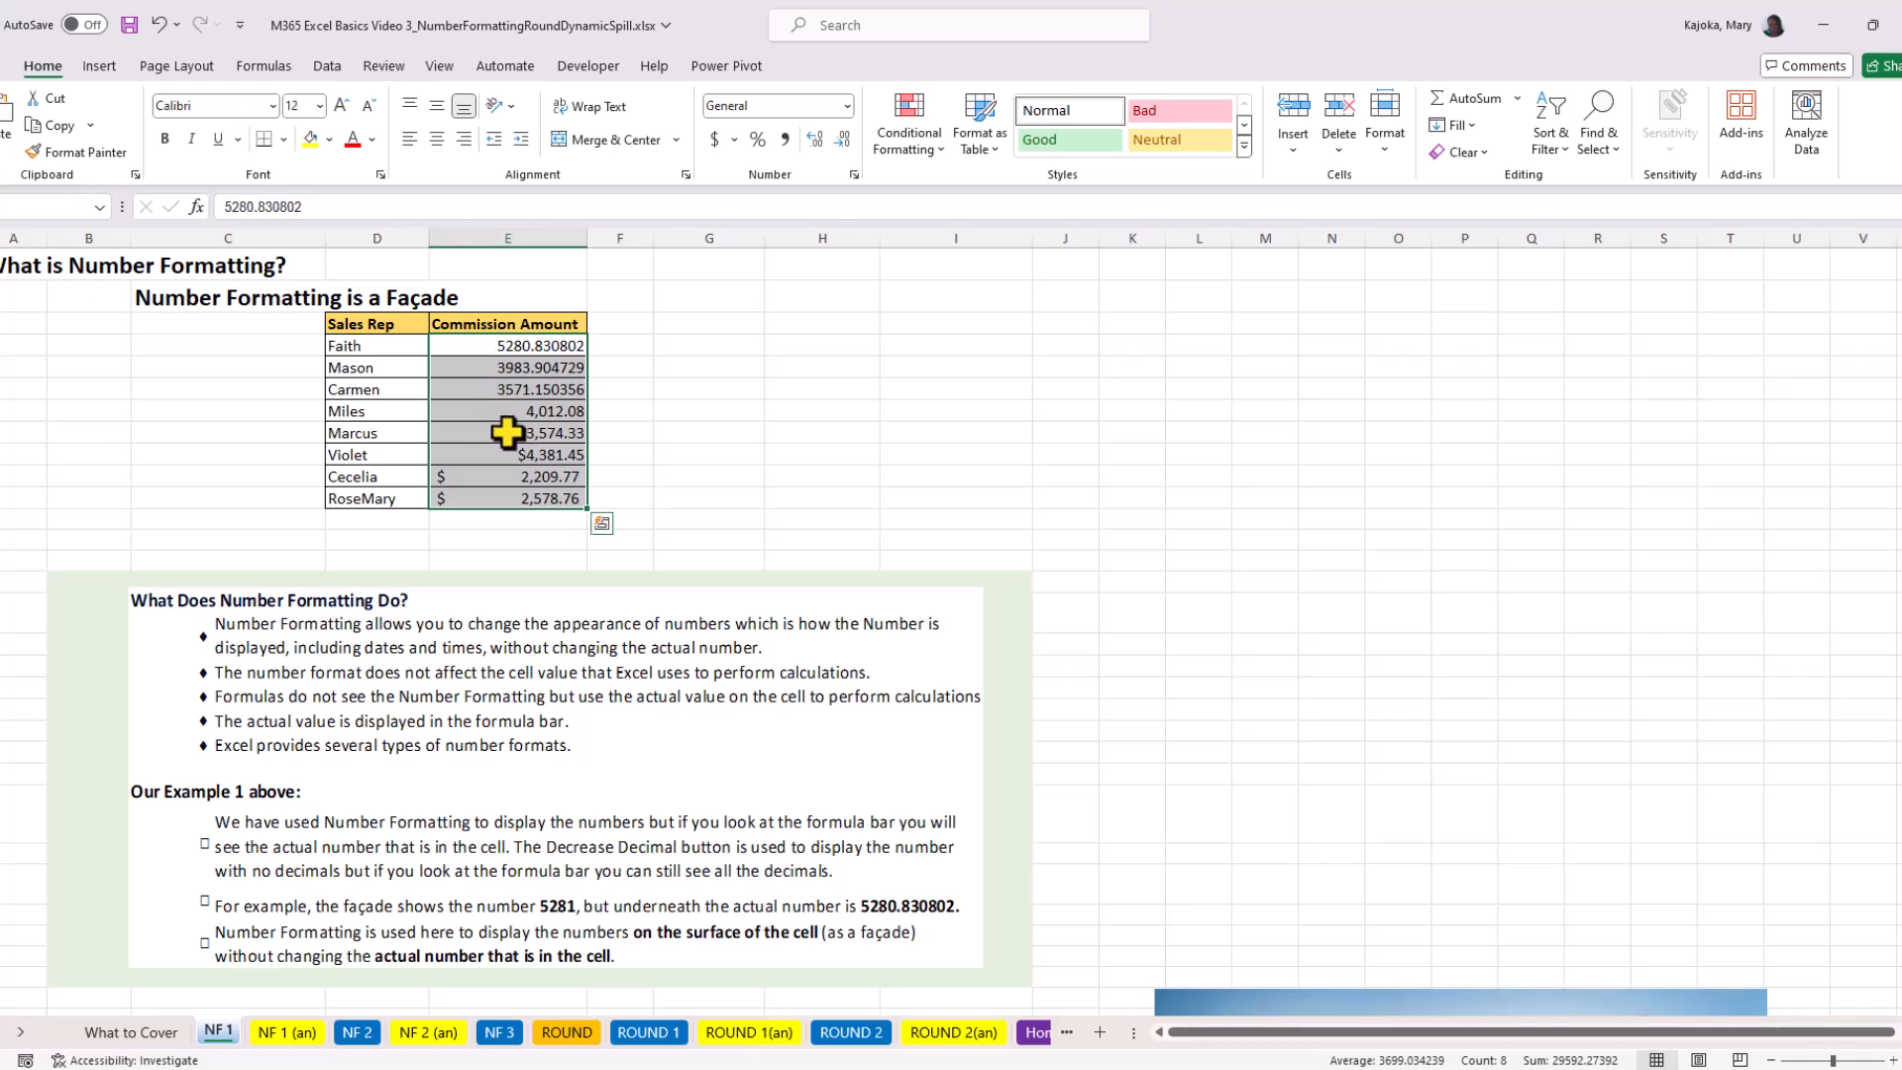
pyautogui.moveTo(509, 347); pyautogui.dragTo(507, 501)
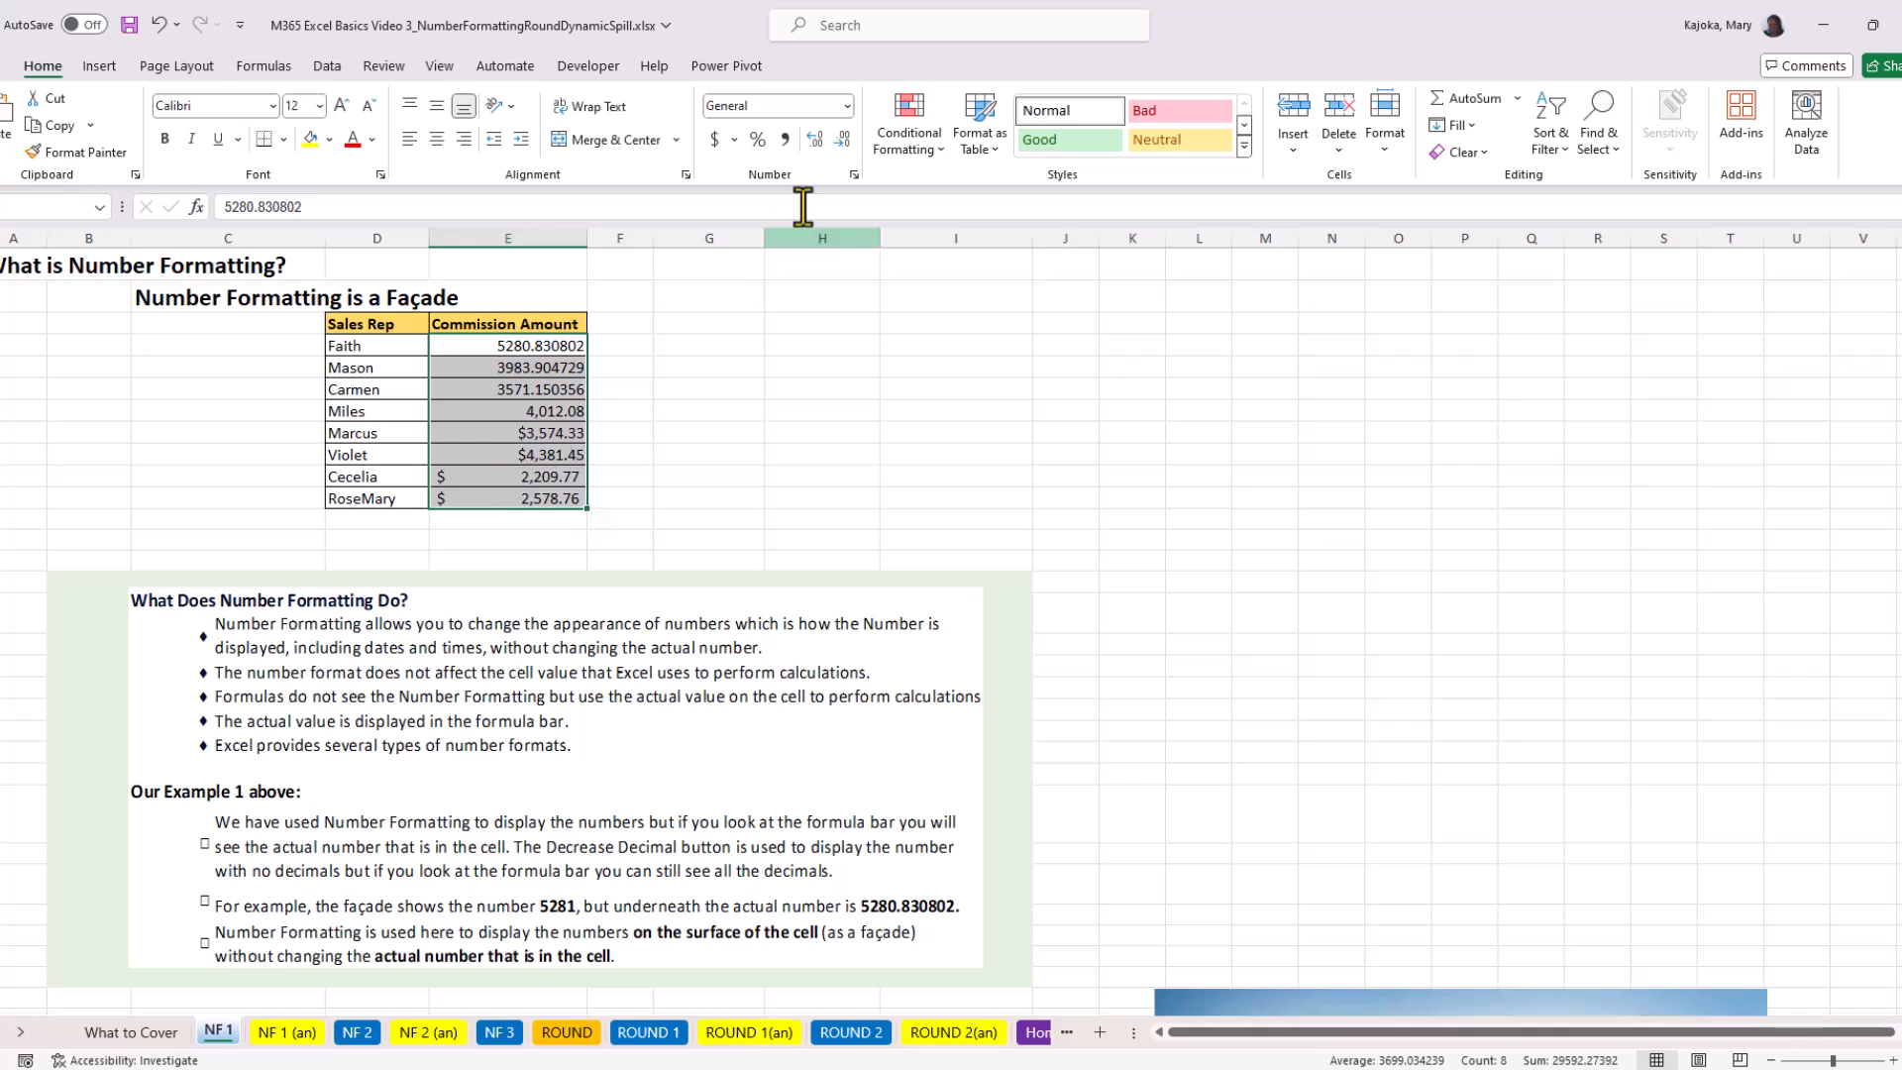
pyautogui.click(847, 106)
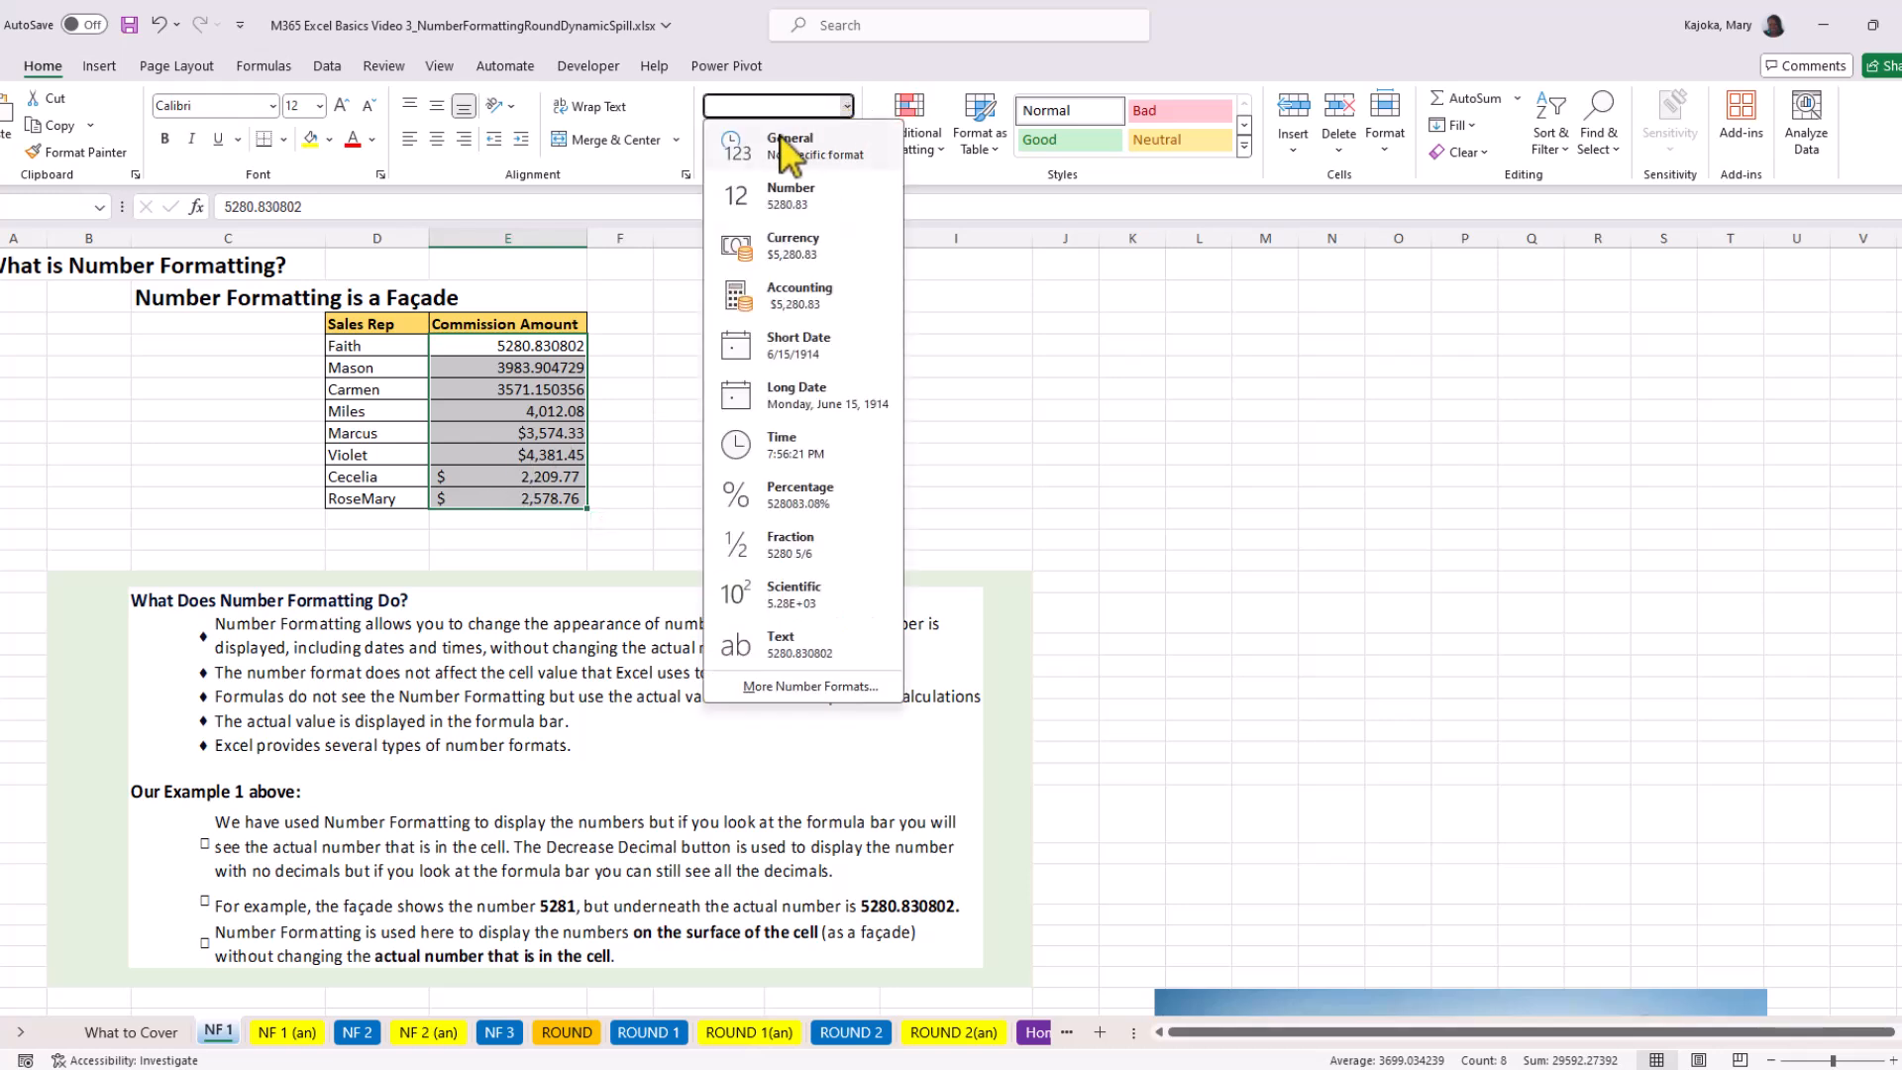
pyautogui.click(847, 107)
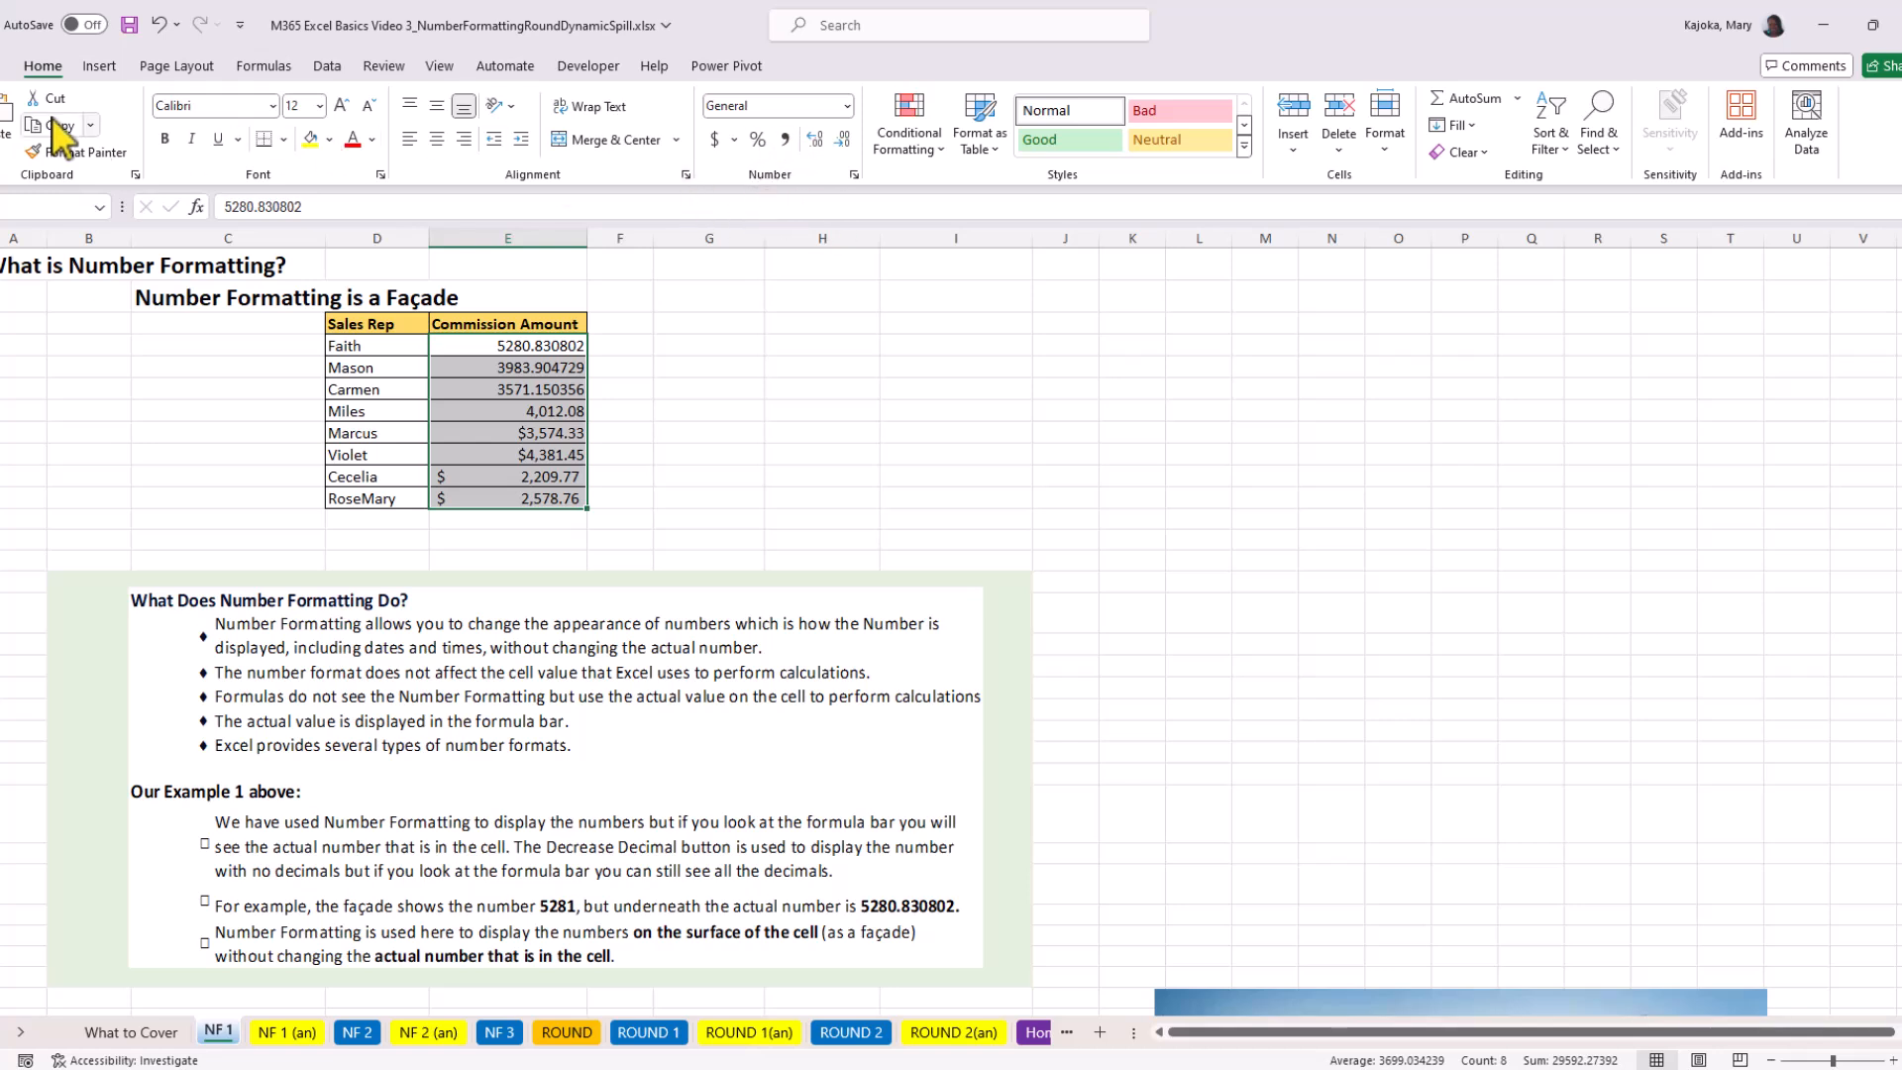
pyautogui.click(847, 106)
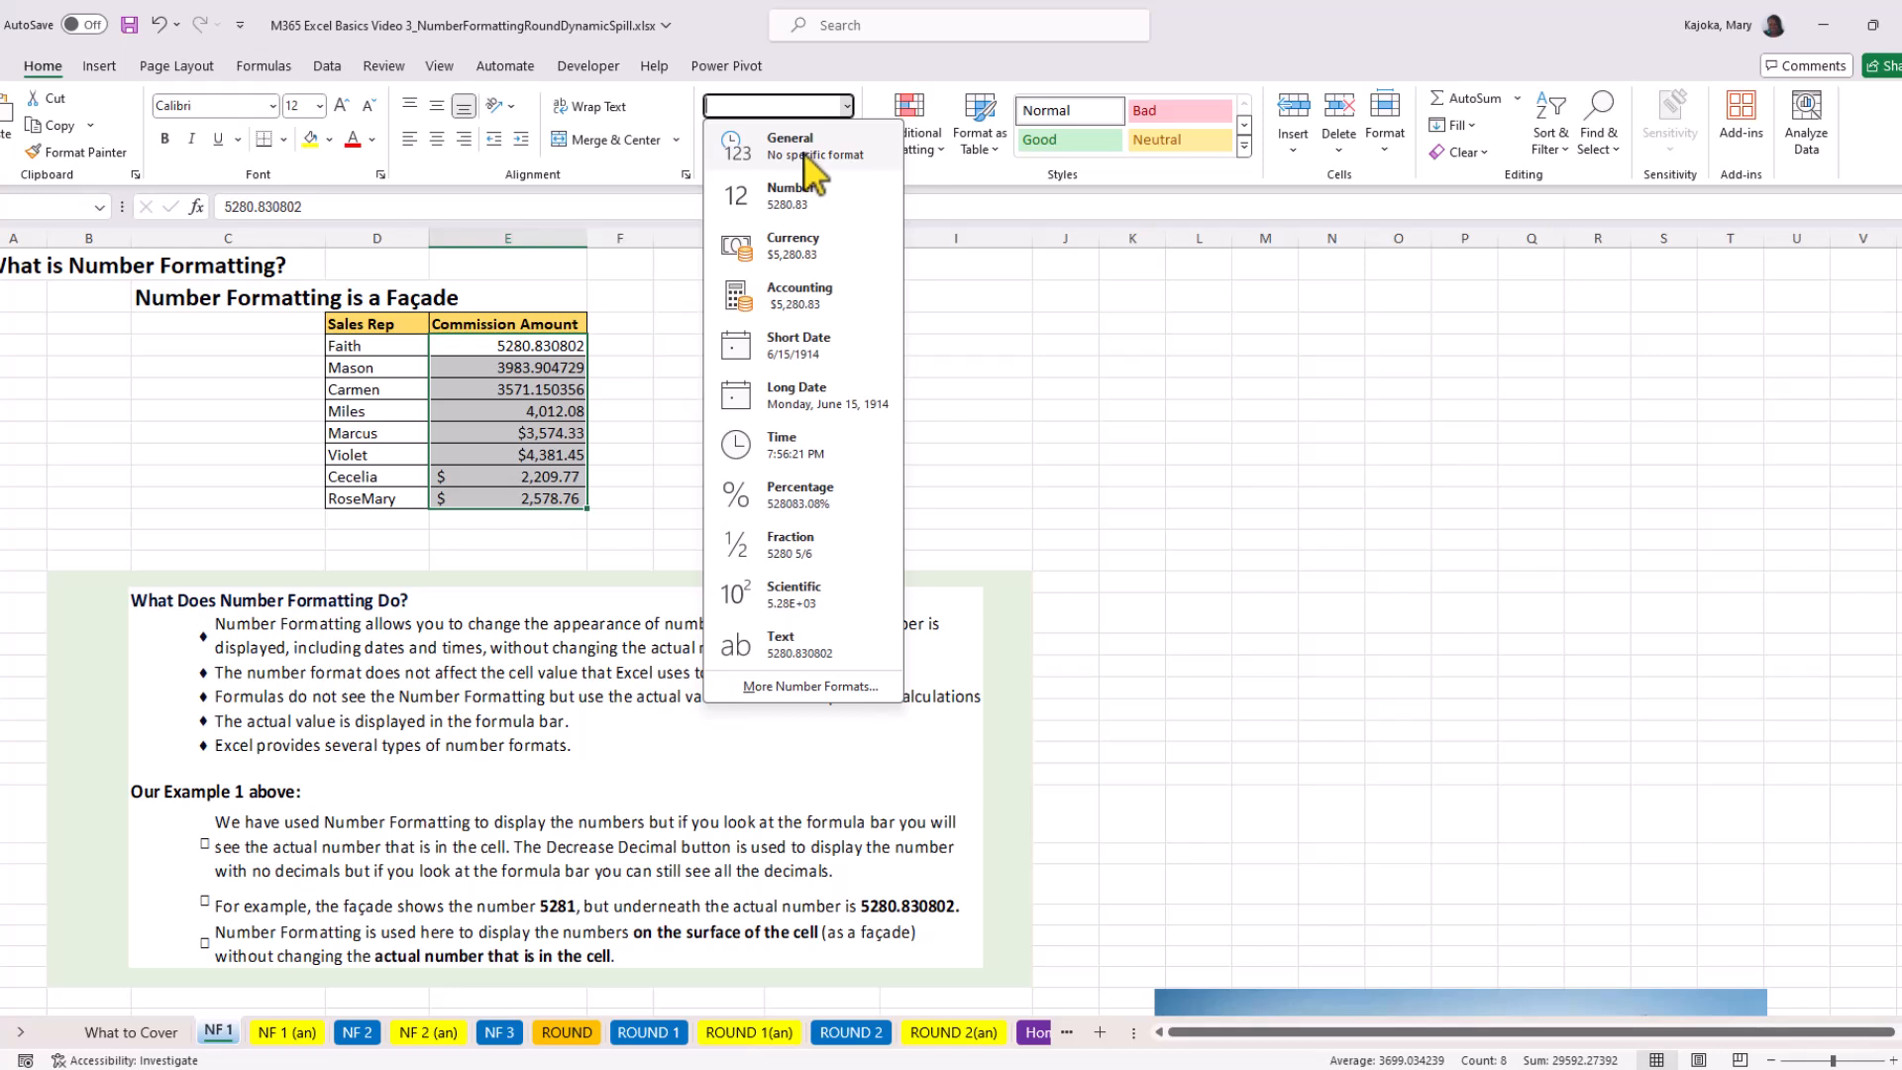
pyautogui.click(662, 297)
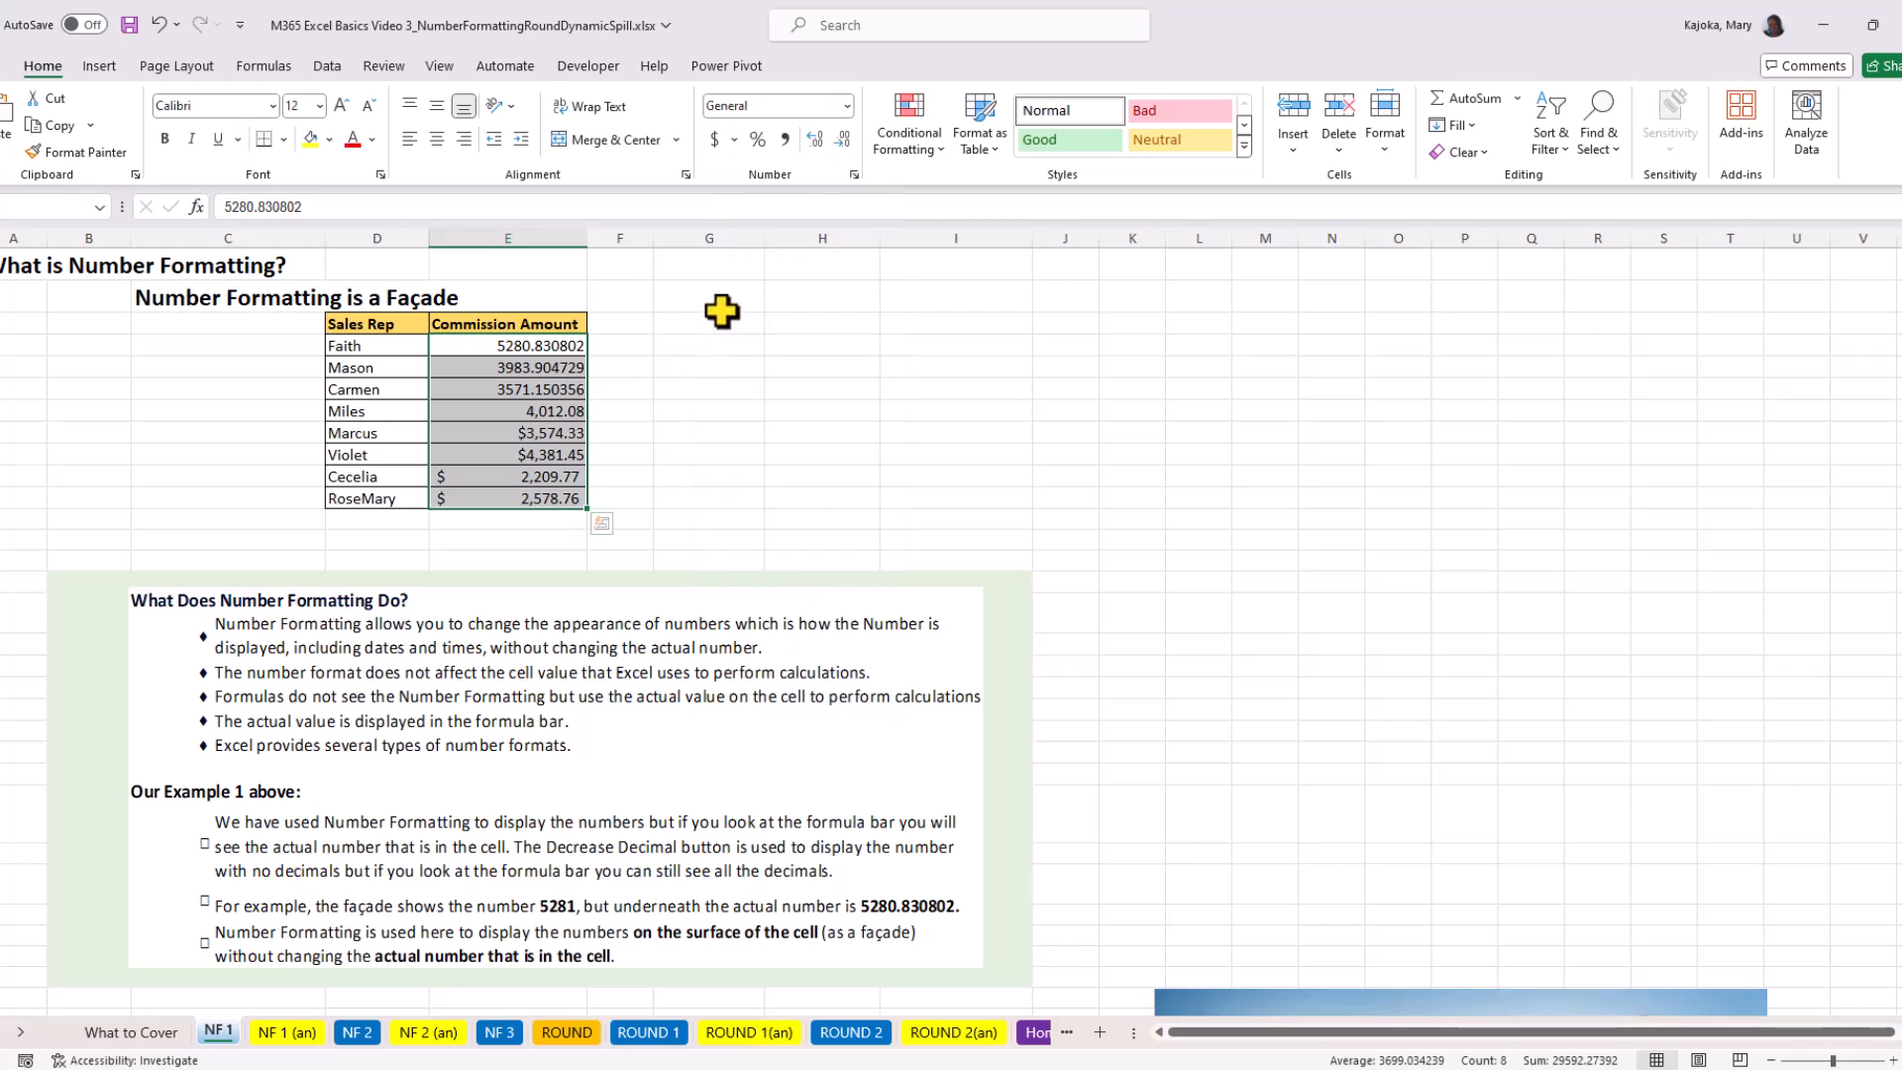
pyautogui.hotkey('ctrl', '1')
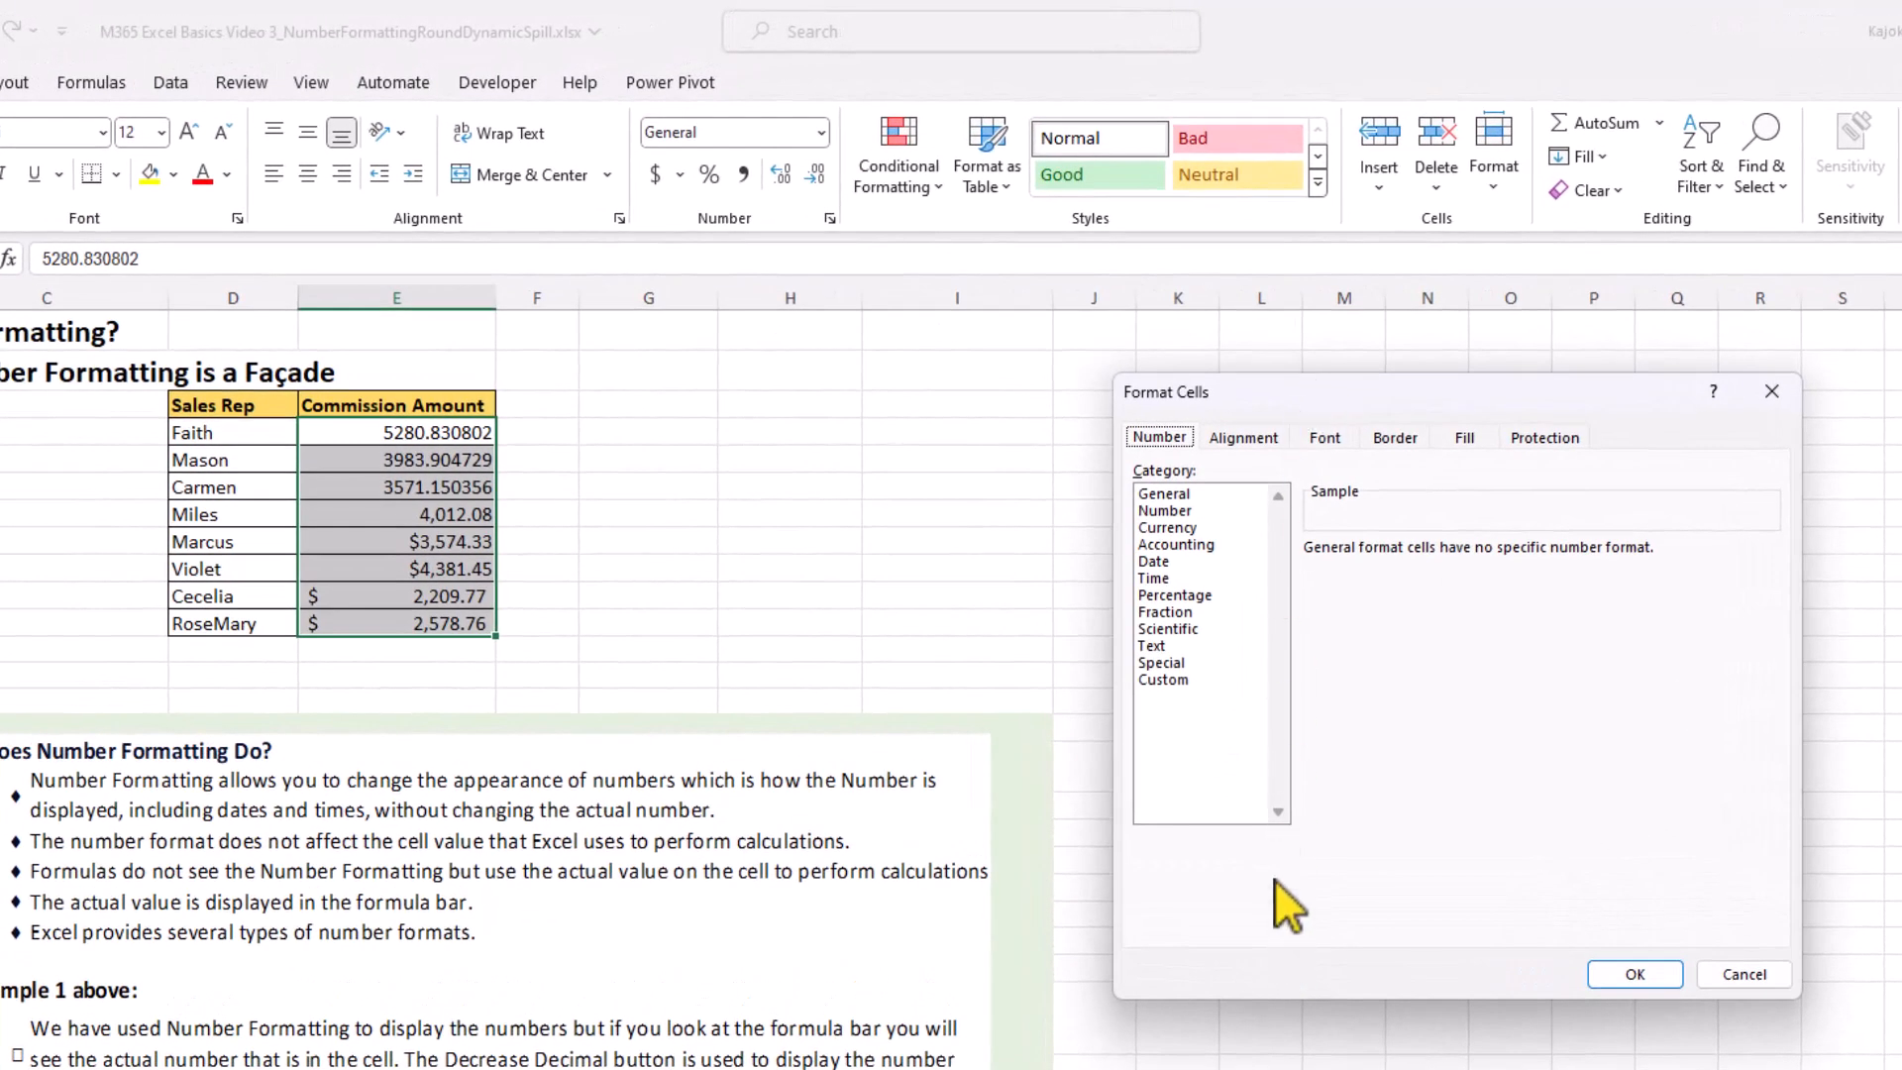
pyautogui.click(1174, 496)
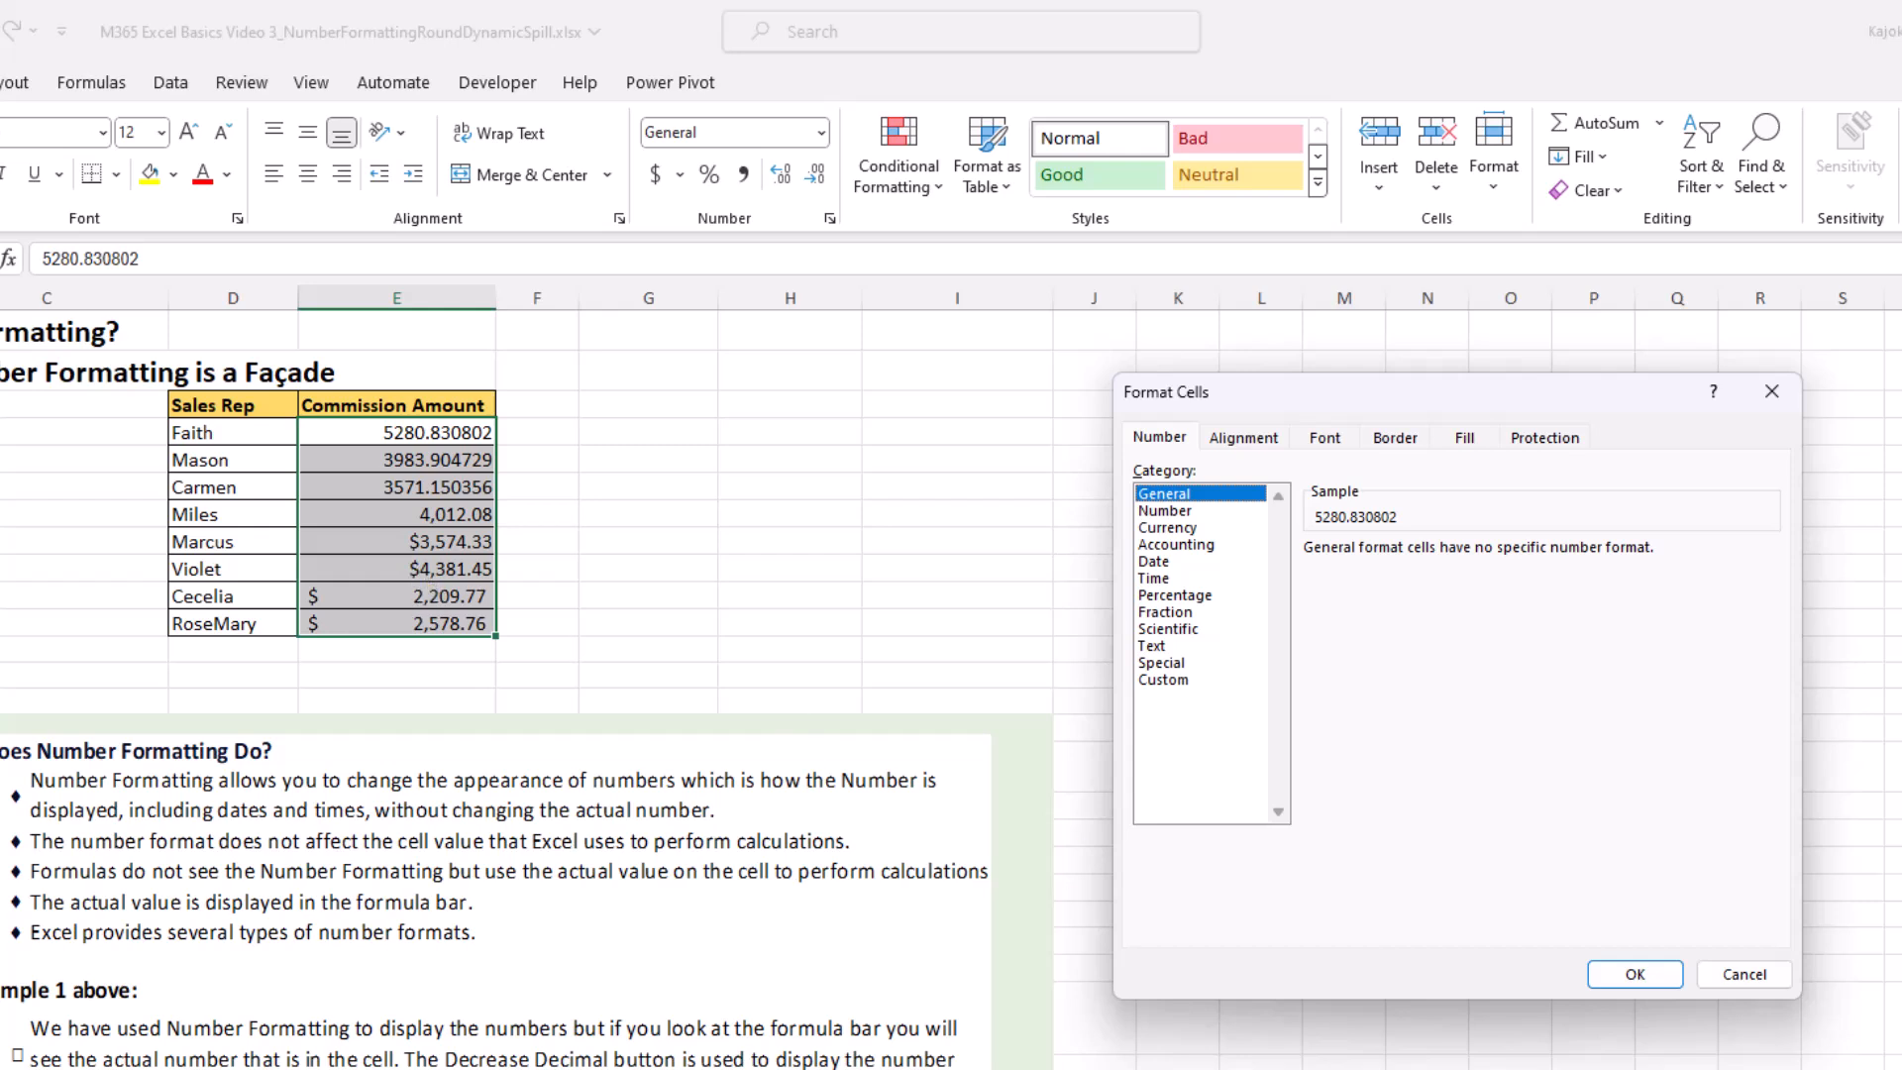
pyautogui.click(1758, 981)
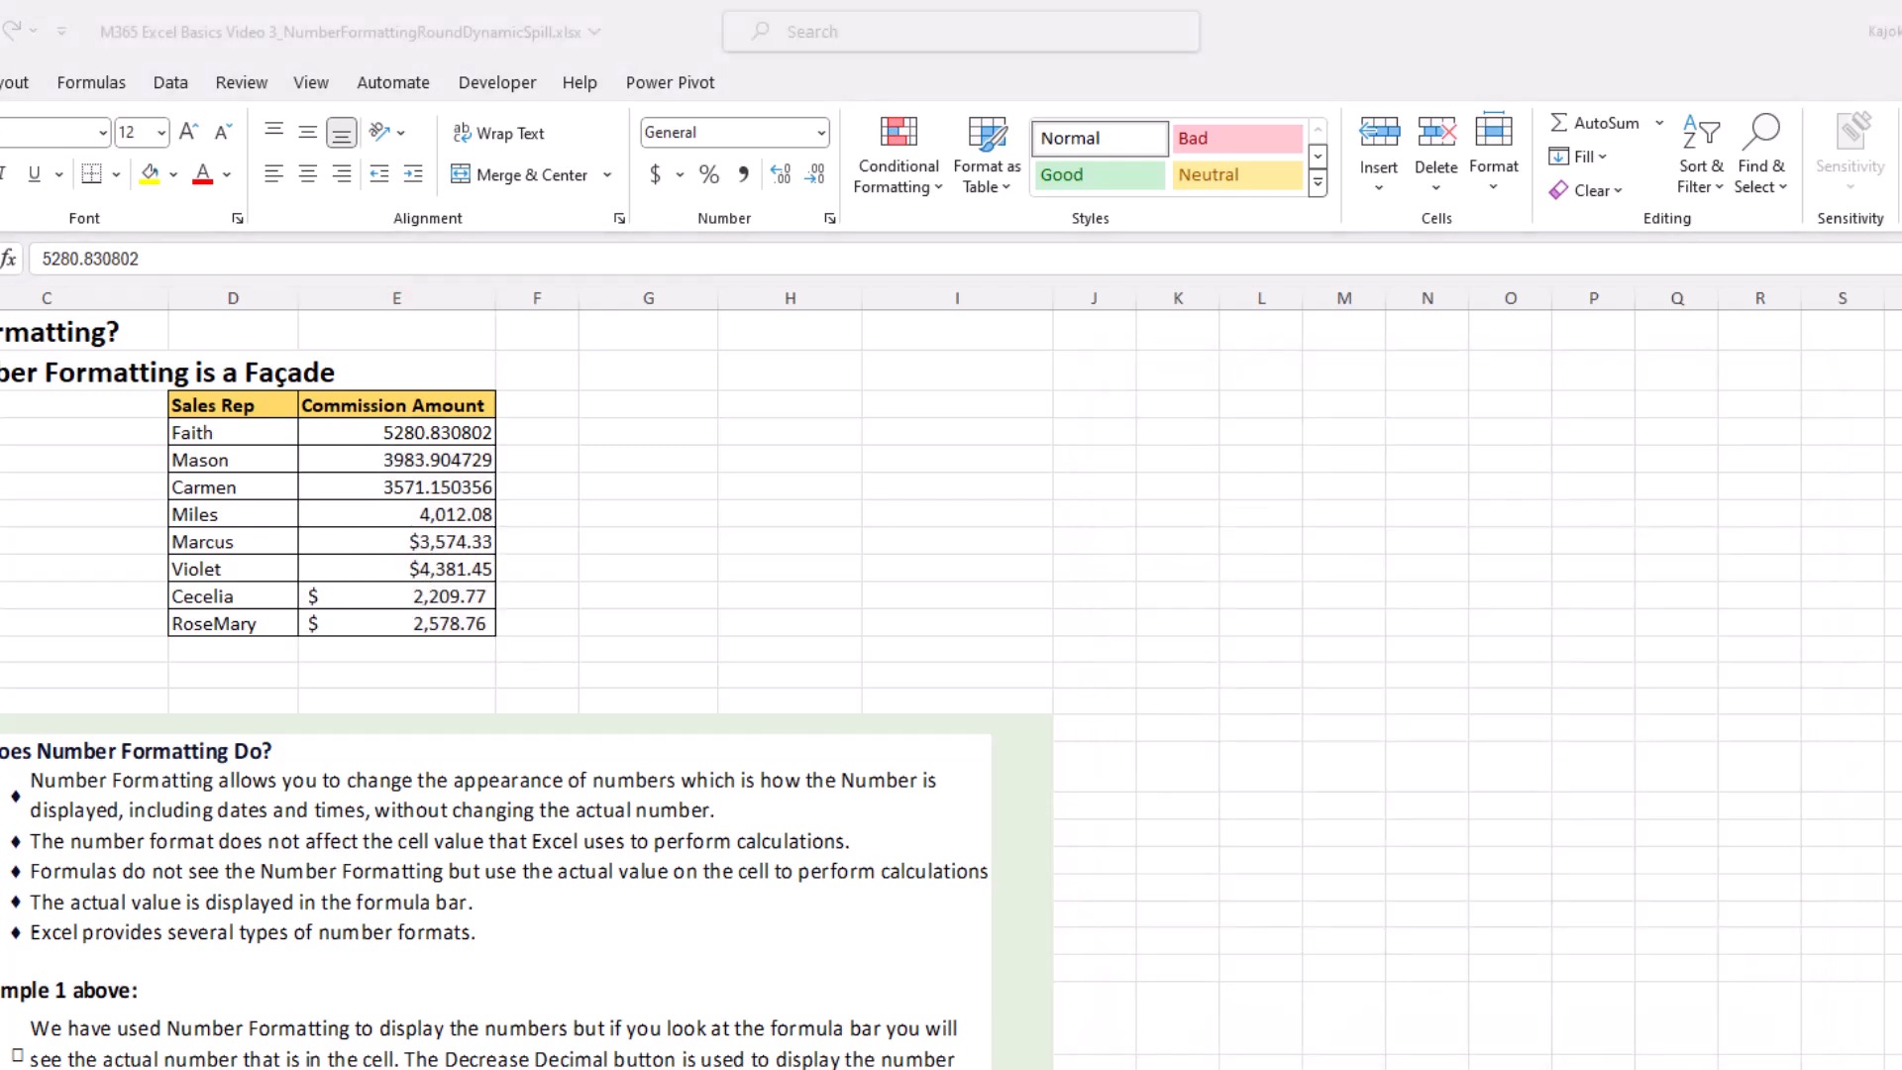
# - Apply the General number format to all the values in the Commission Amount column
pyautogui.click(413, 436)
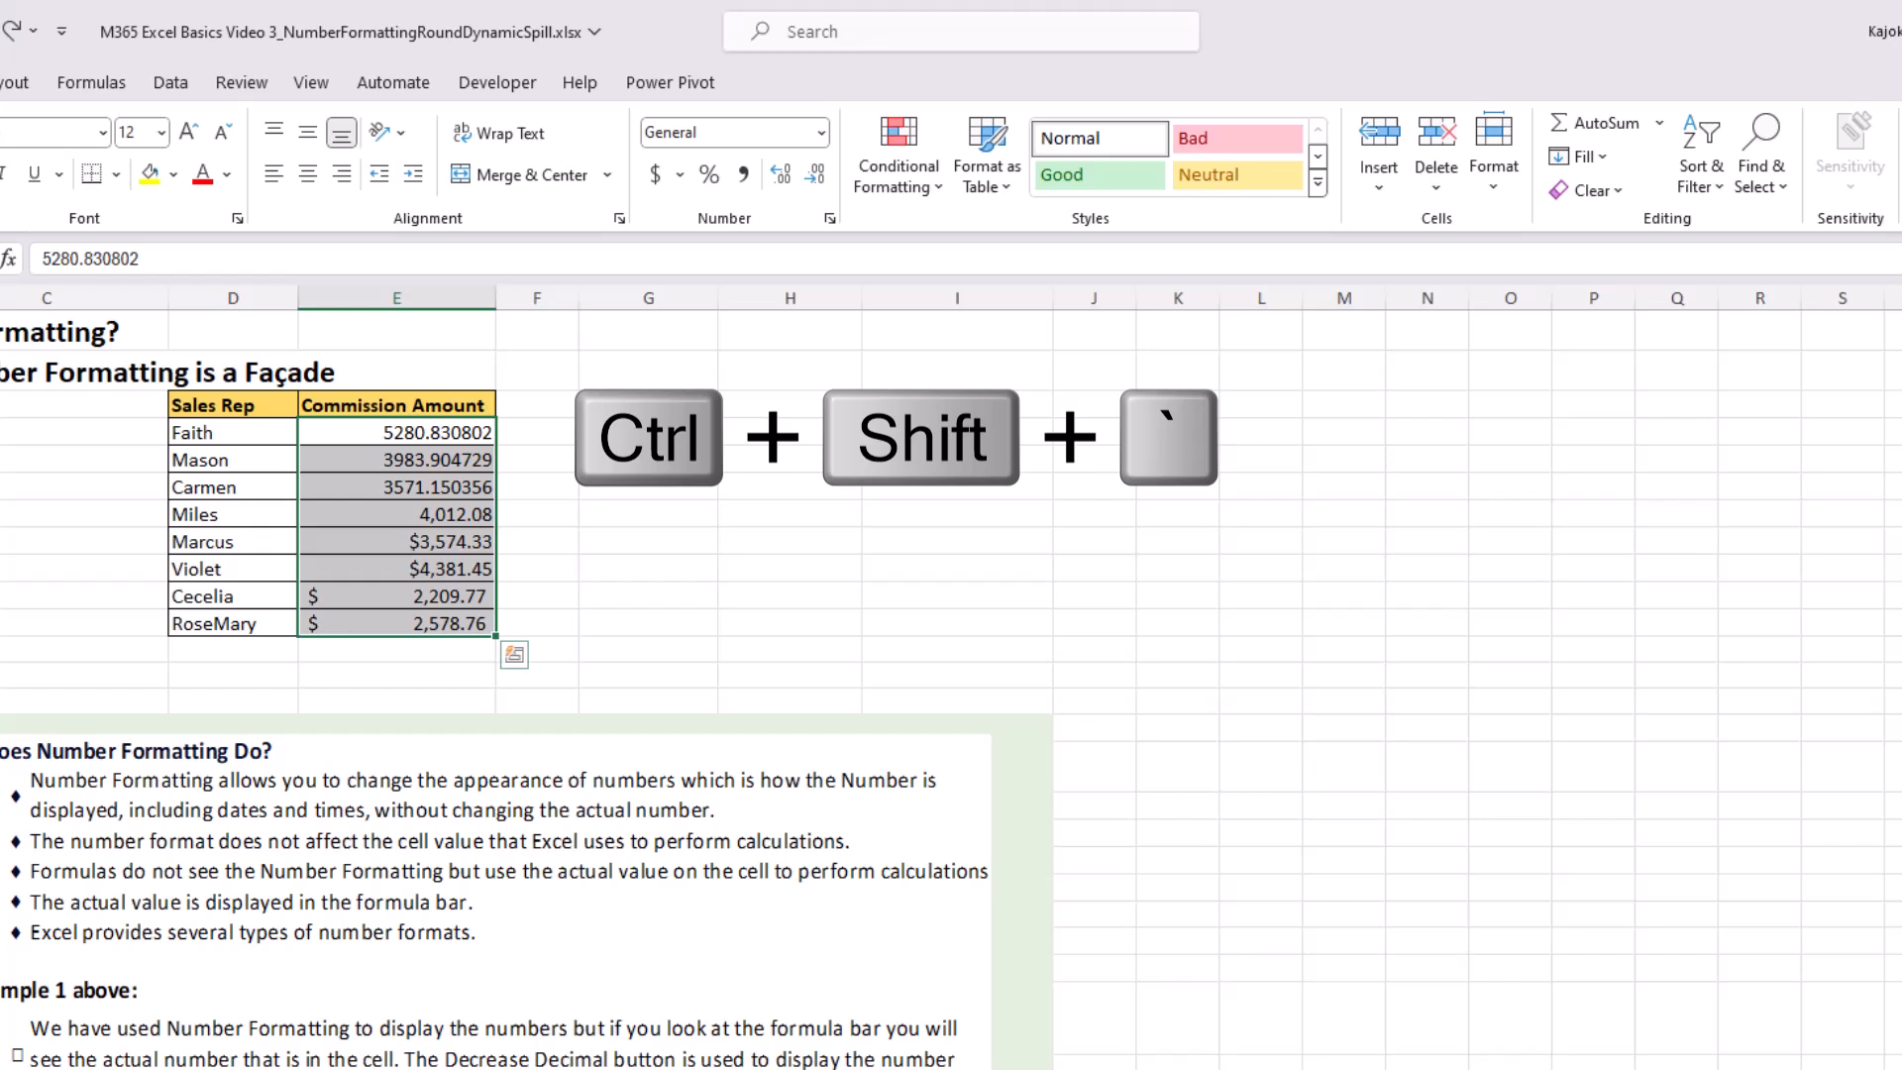
pyautogui.hotkey('ctrl', 'shift', '`')
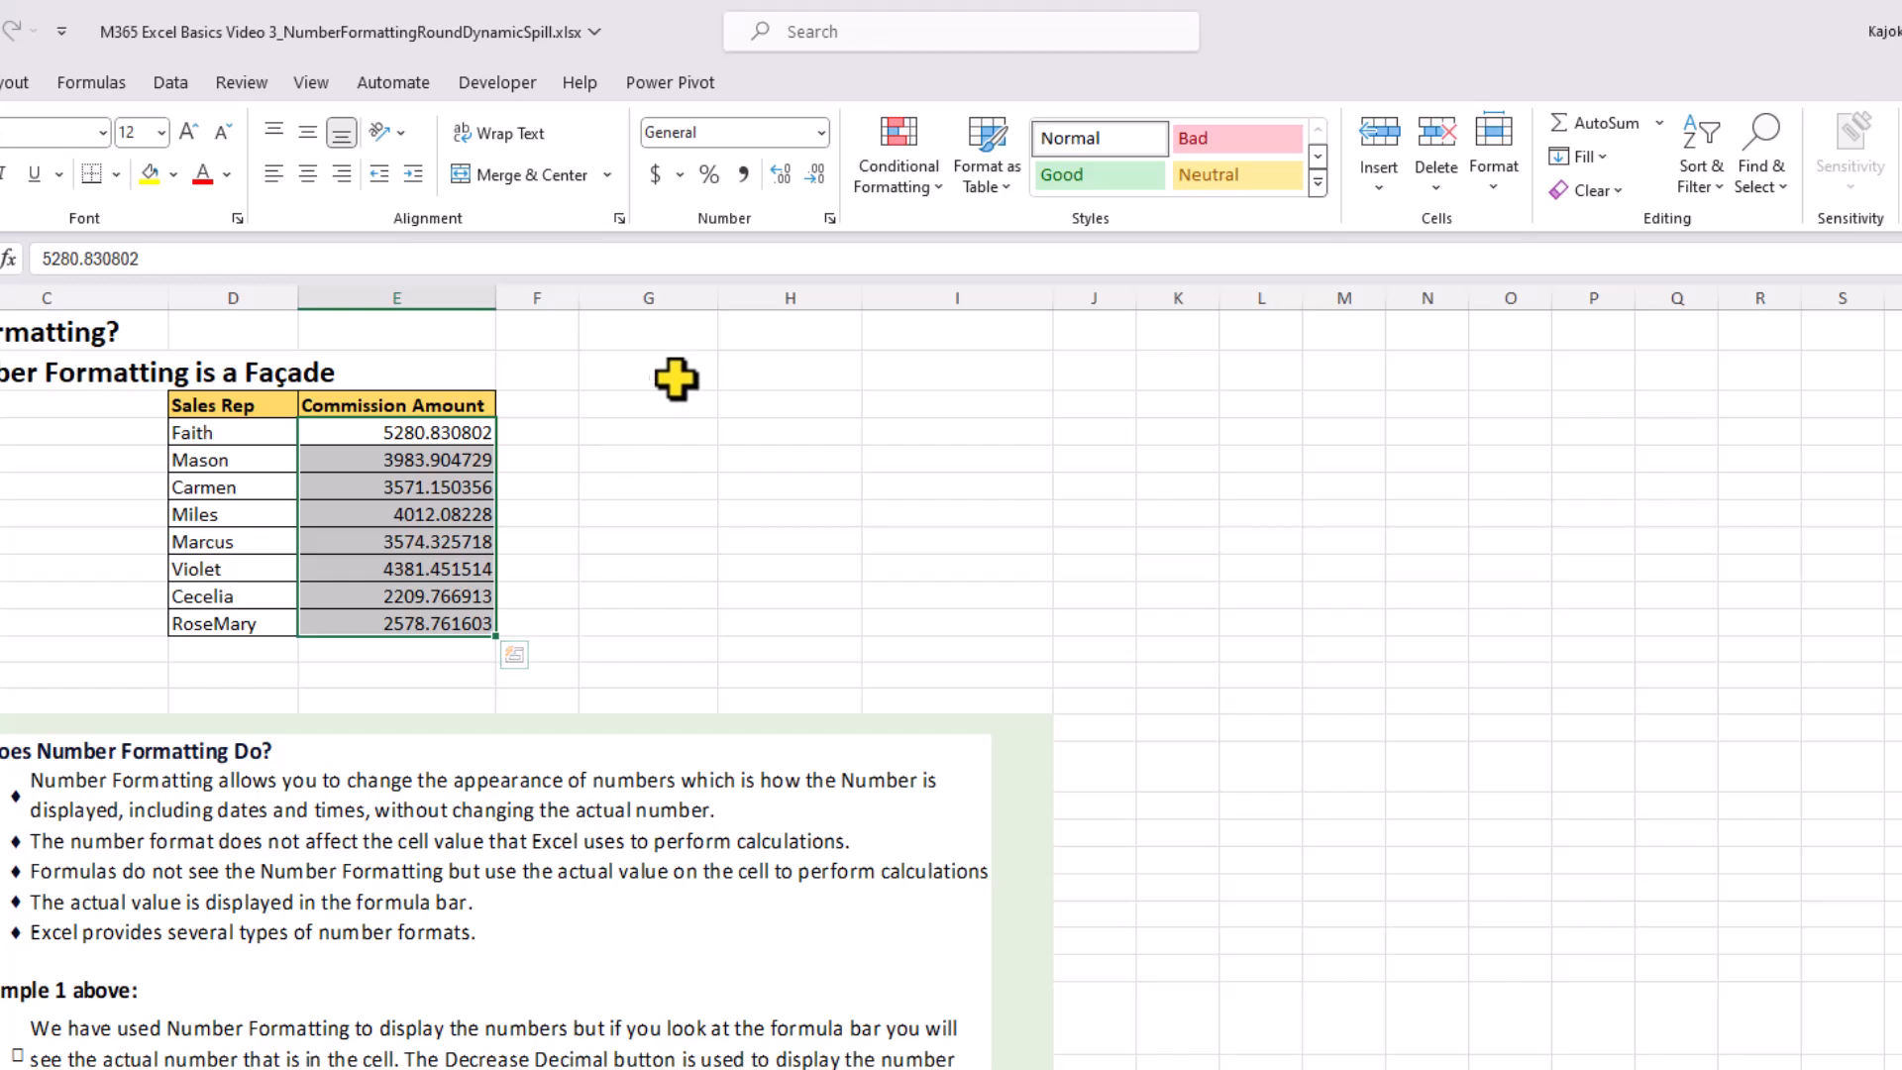
pyautogui.click(820, 134)
pyautogui.click(798, 183)
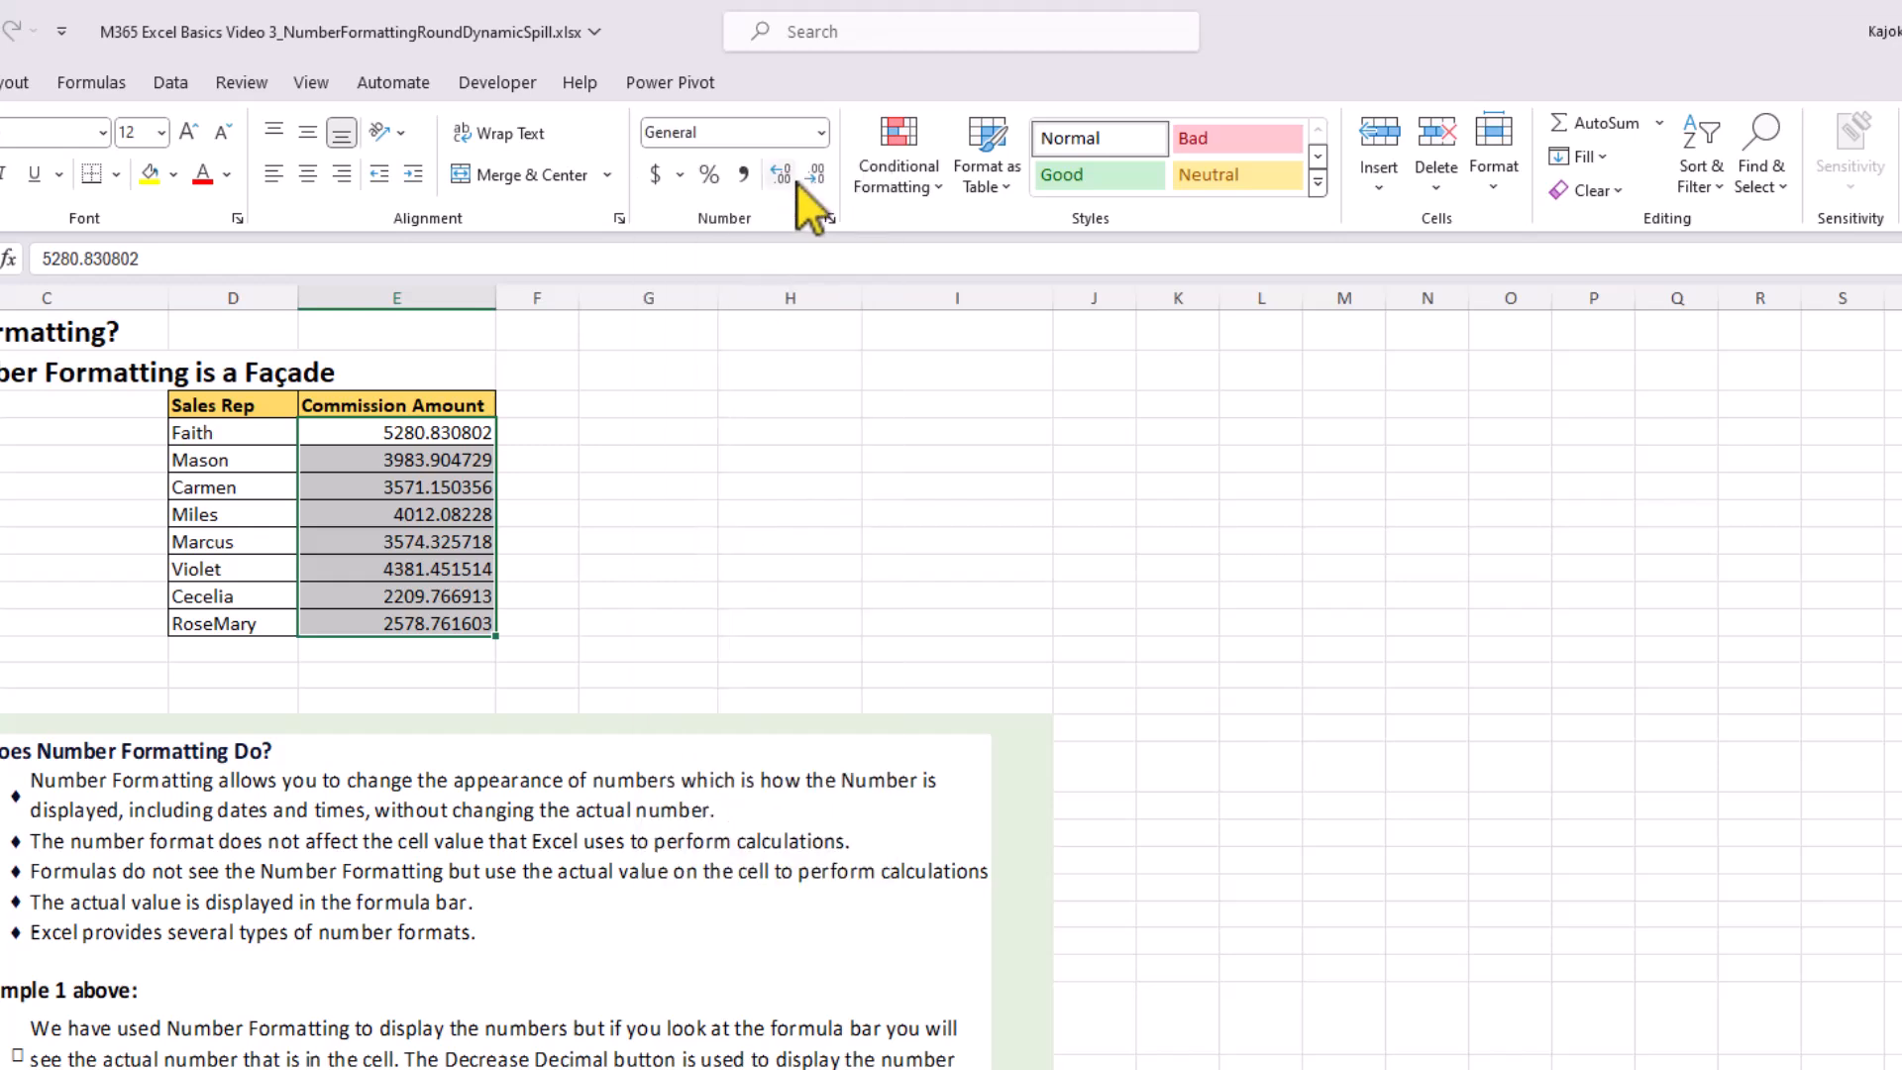
# - Apply the General format to the empty column G cell beside the table title and to the first commission amount
pyautogui.click(644, 374)
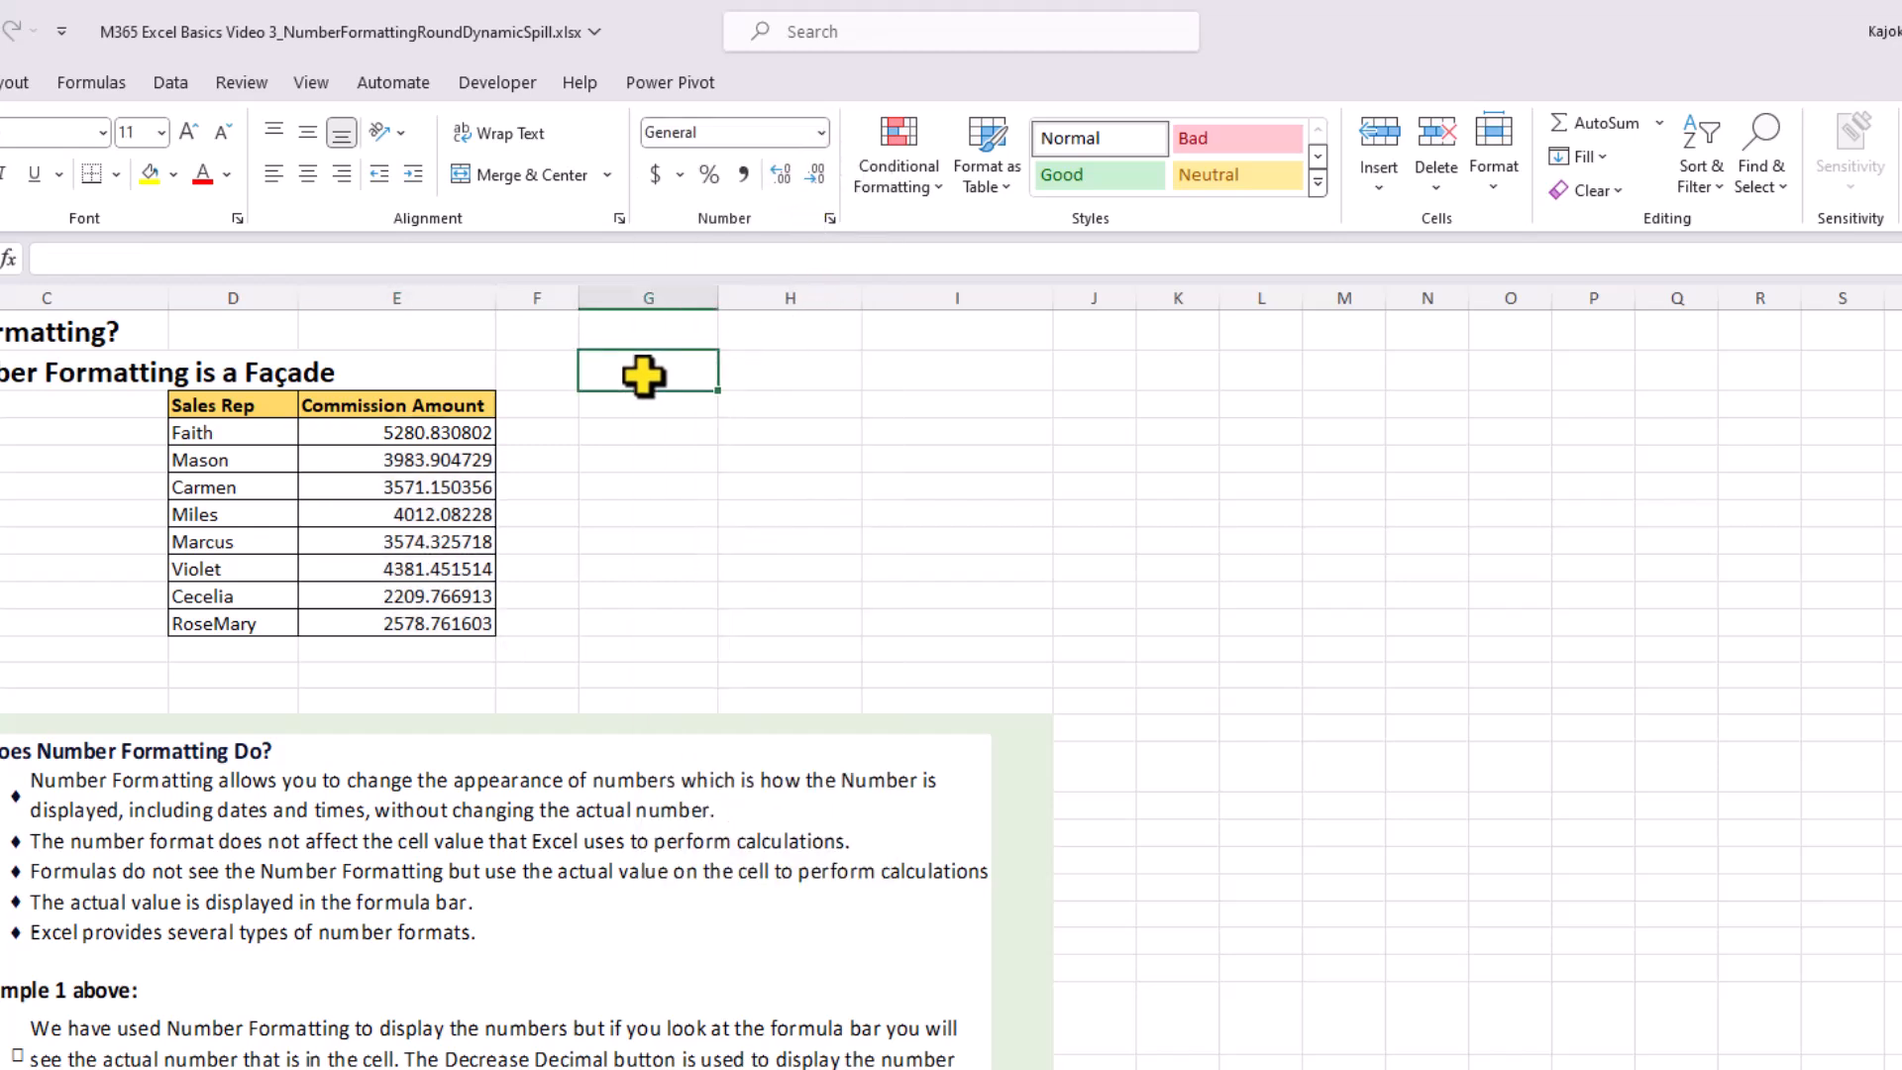
pyautogui.hotkey('ctrl', '1')
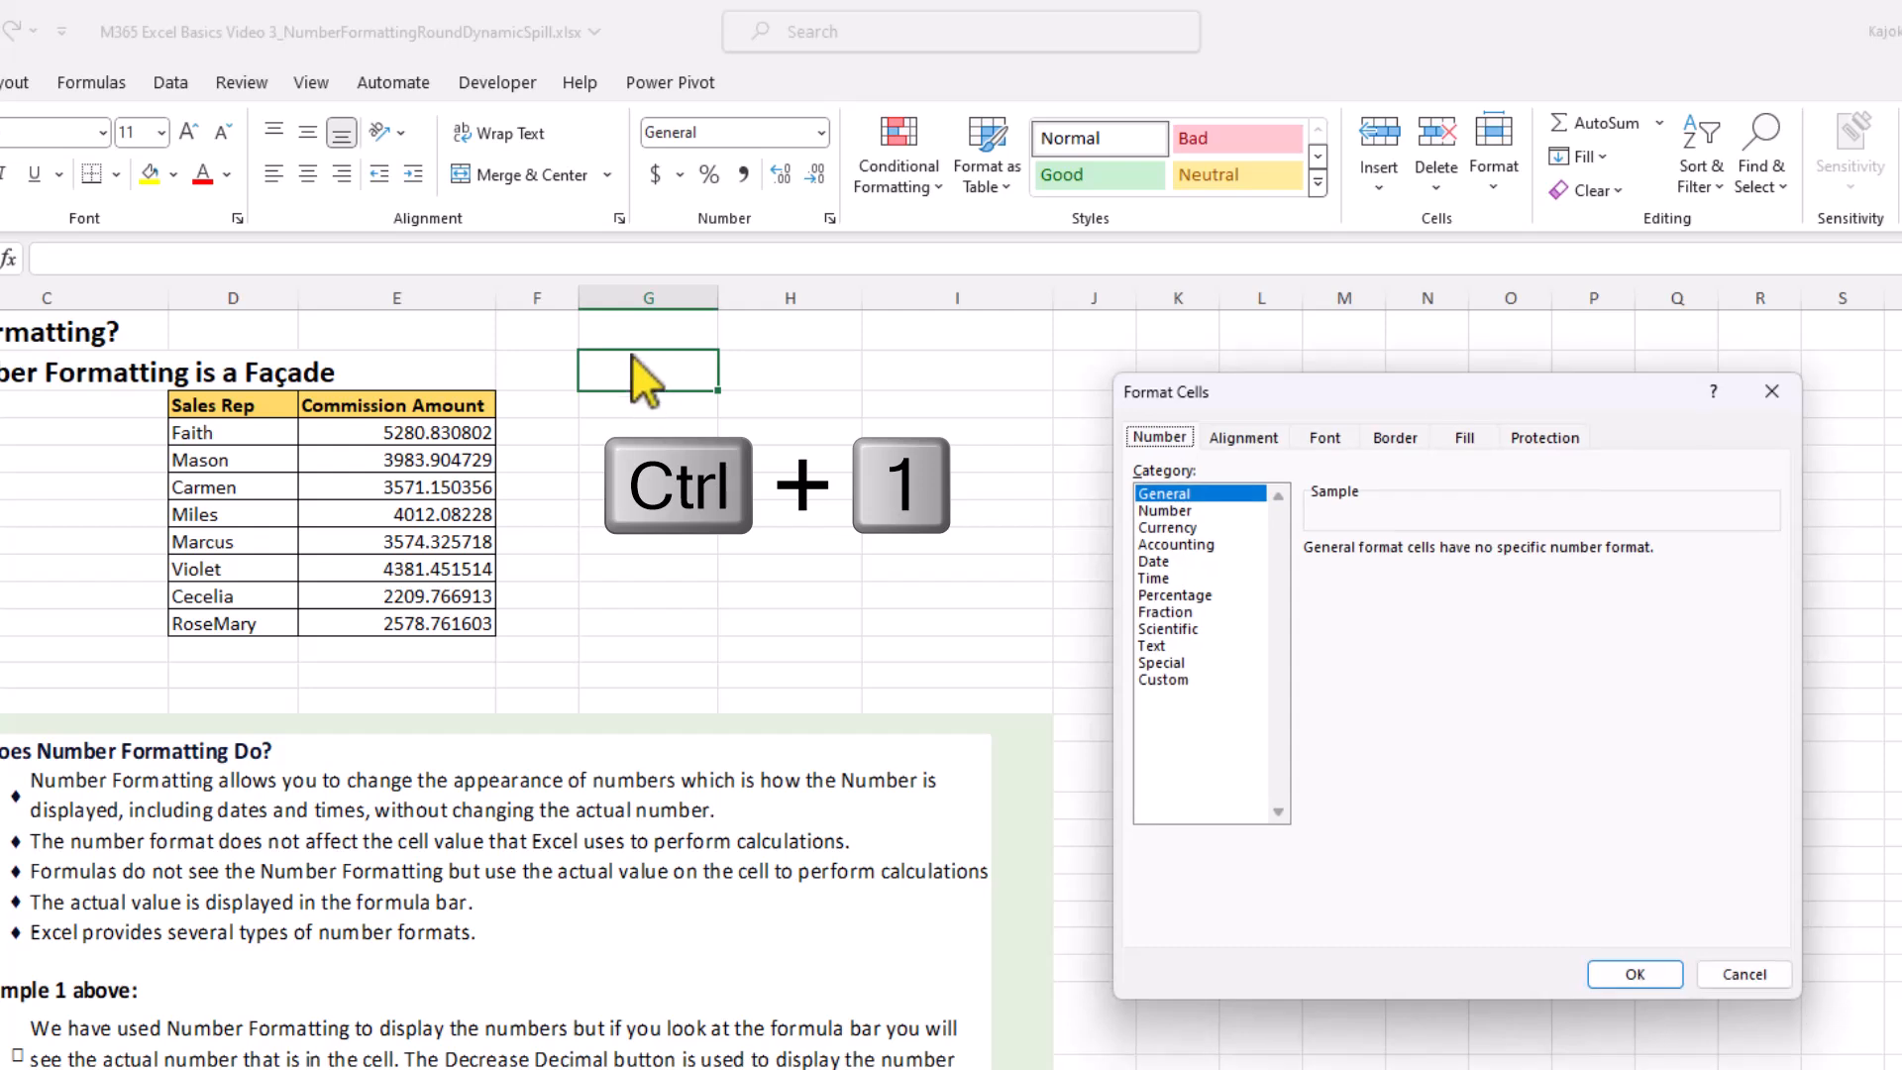
pyautogui.click(1179, 492)
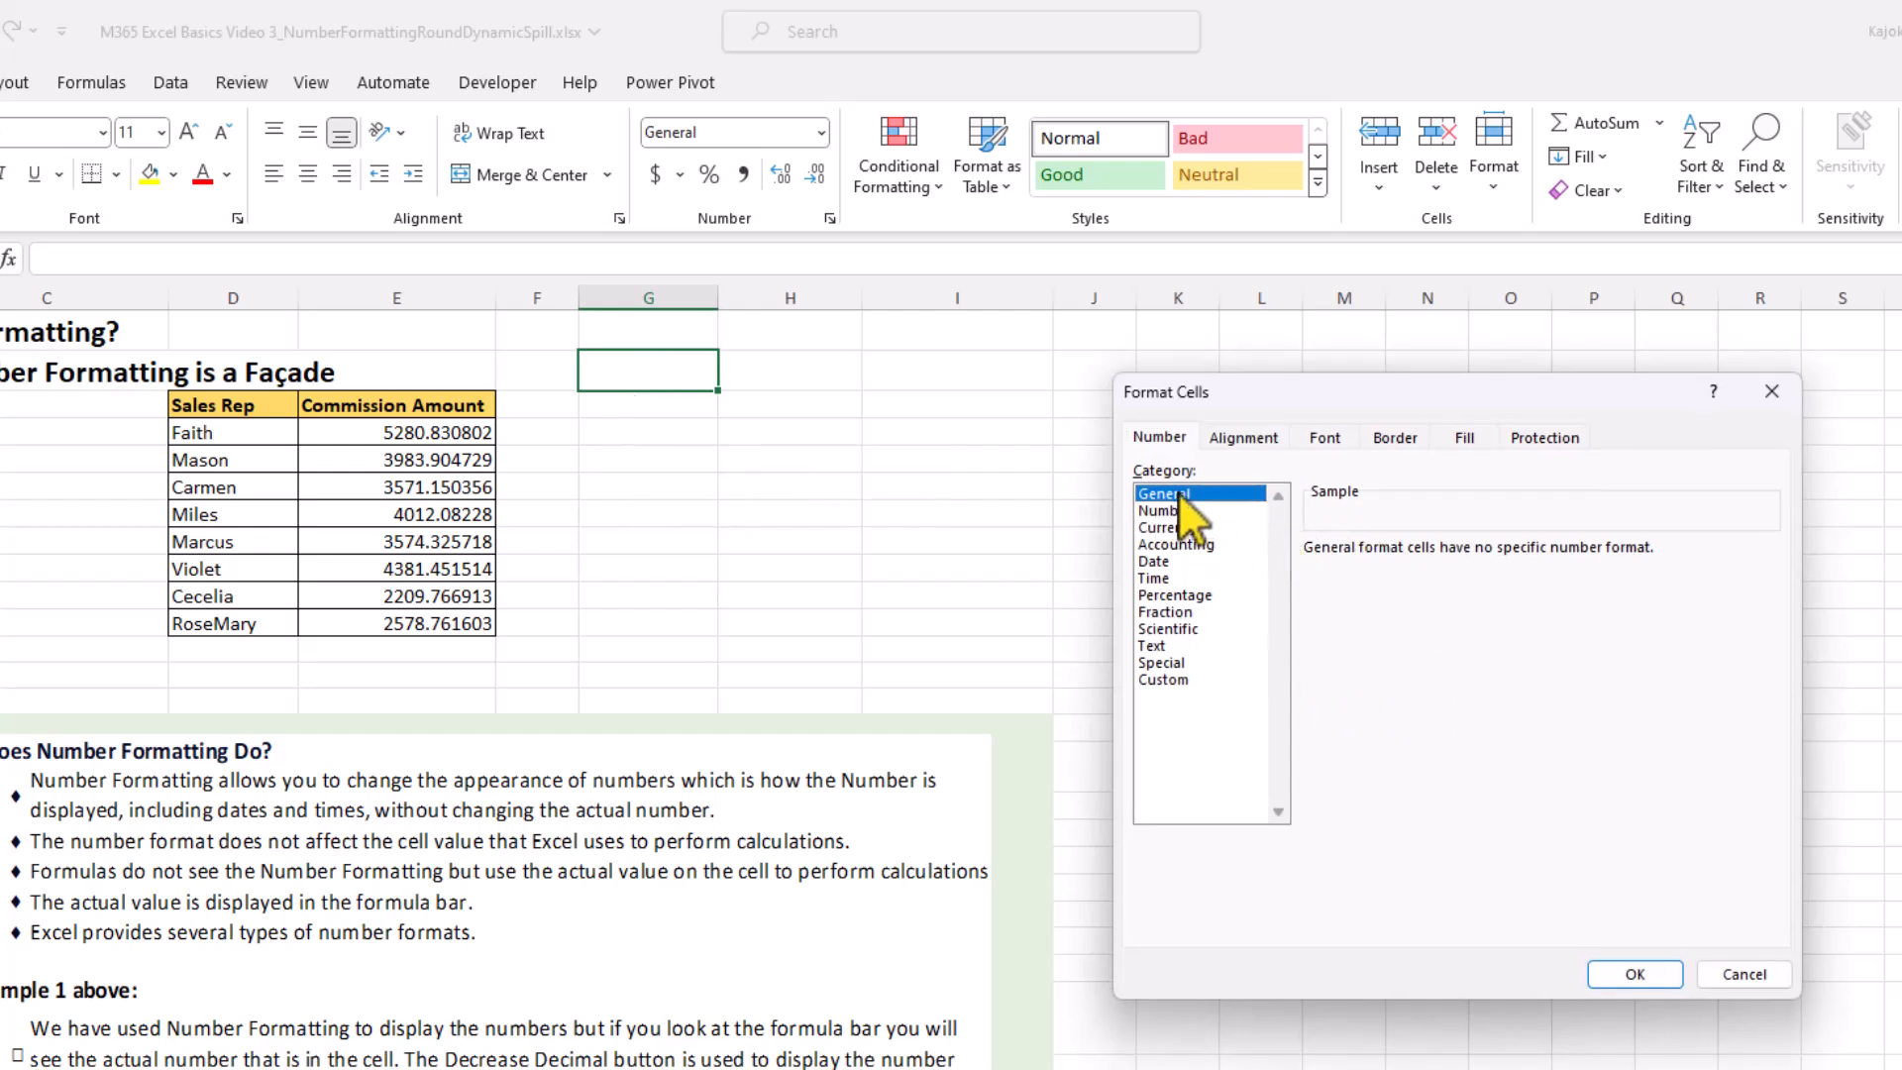
pyautogui.click(1648, 970)
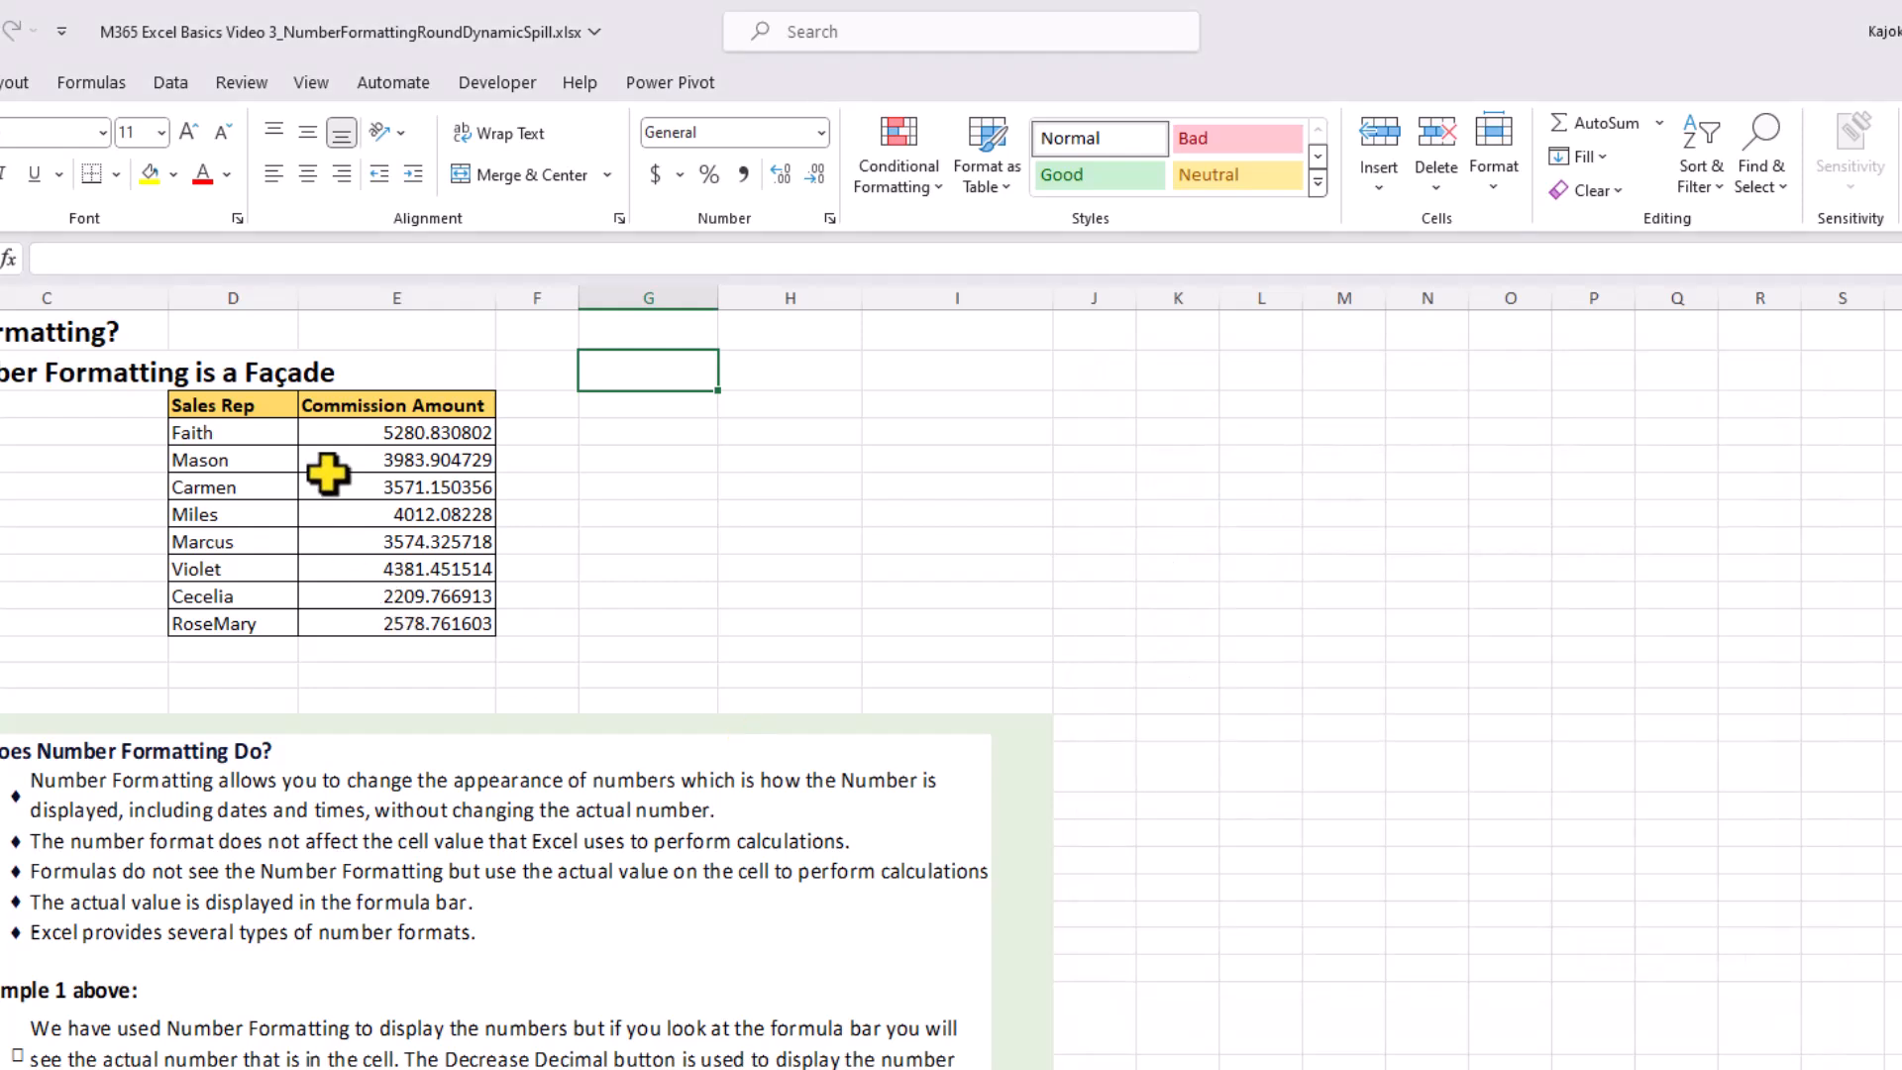
pyautogui.click(437, 436)
pyautogui.hotkey('ctrl', 'shift', '`')
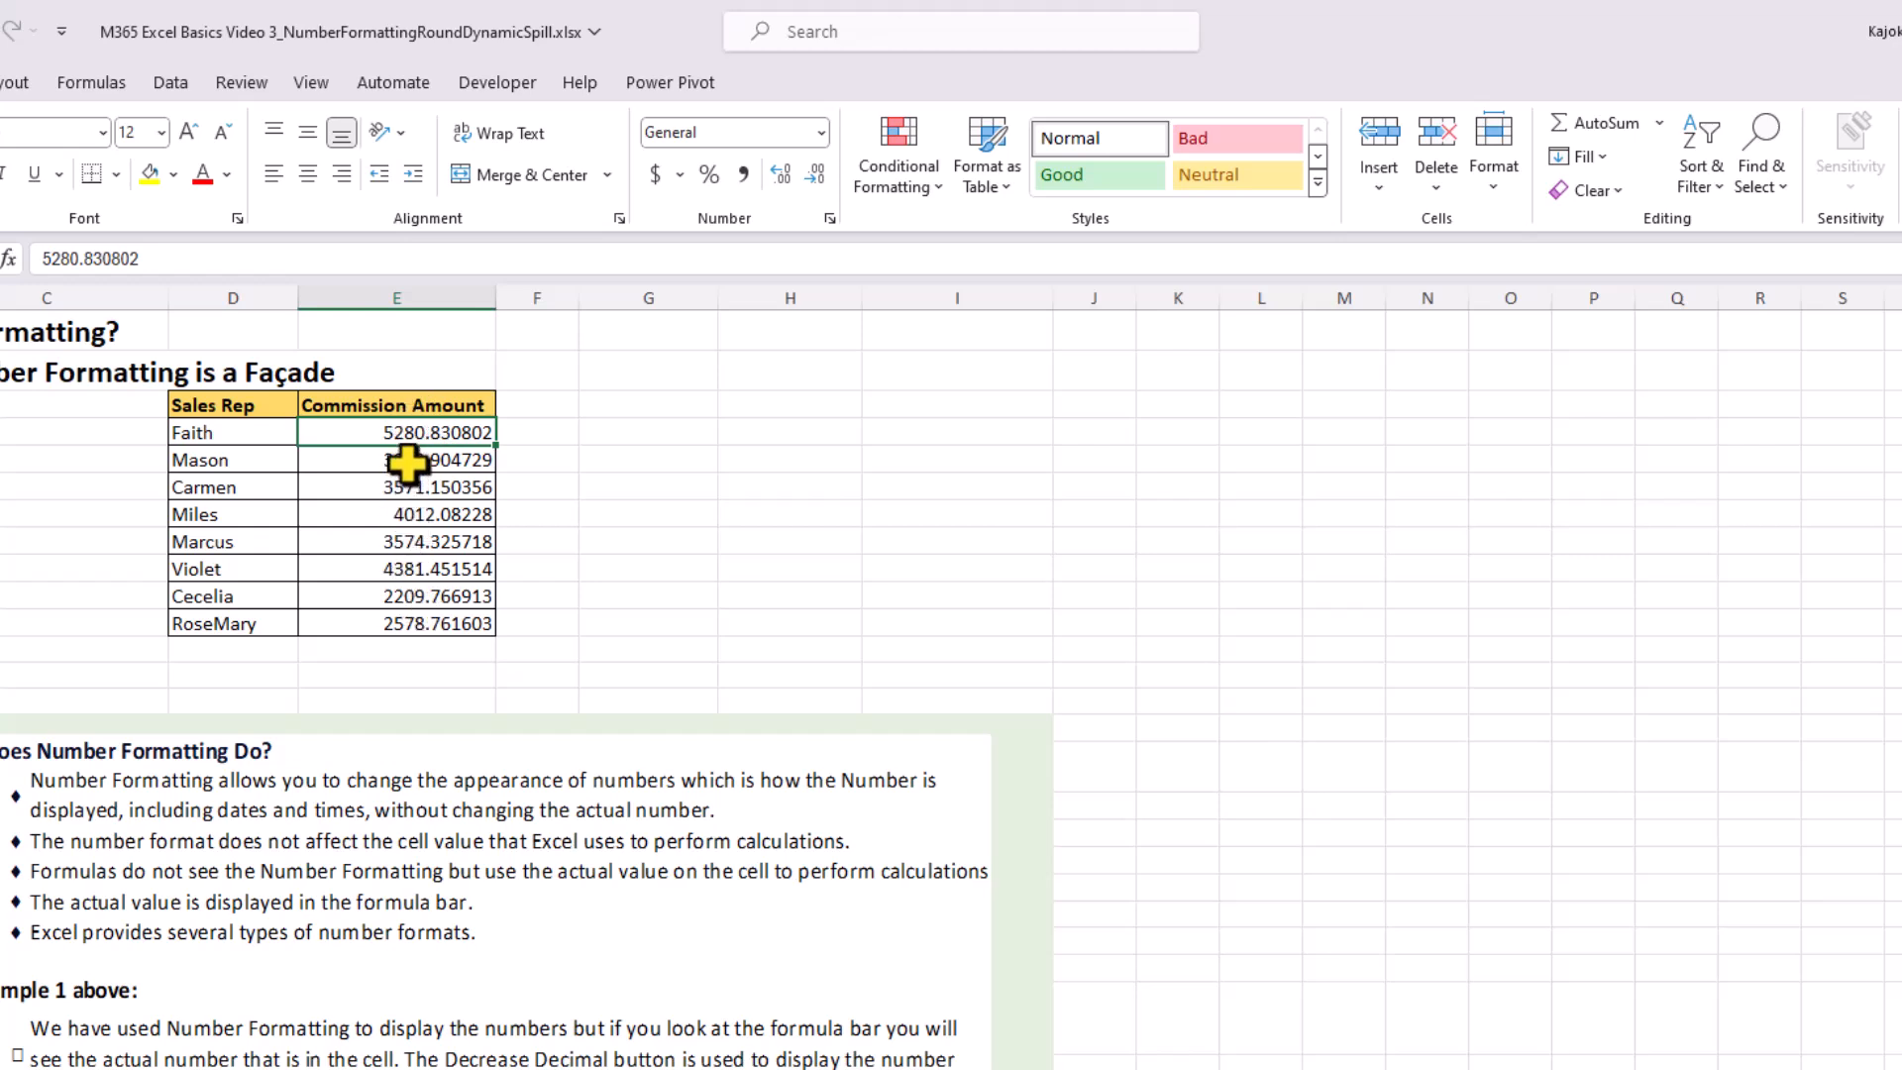
# - Reduce the first two commission amounts to zero decimal places and check the first one's underlying value
pyautogui.moveTo(431, 434); pyautogui.dragTo(431, 458)
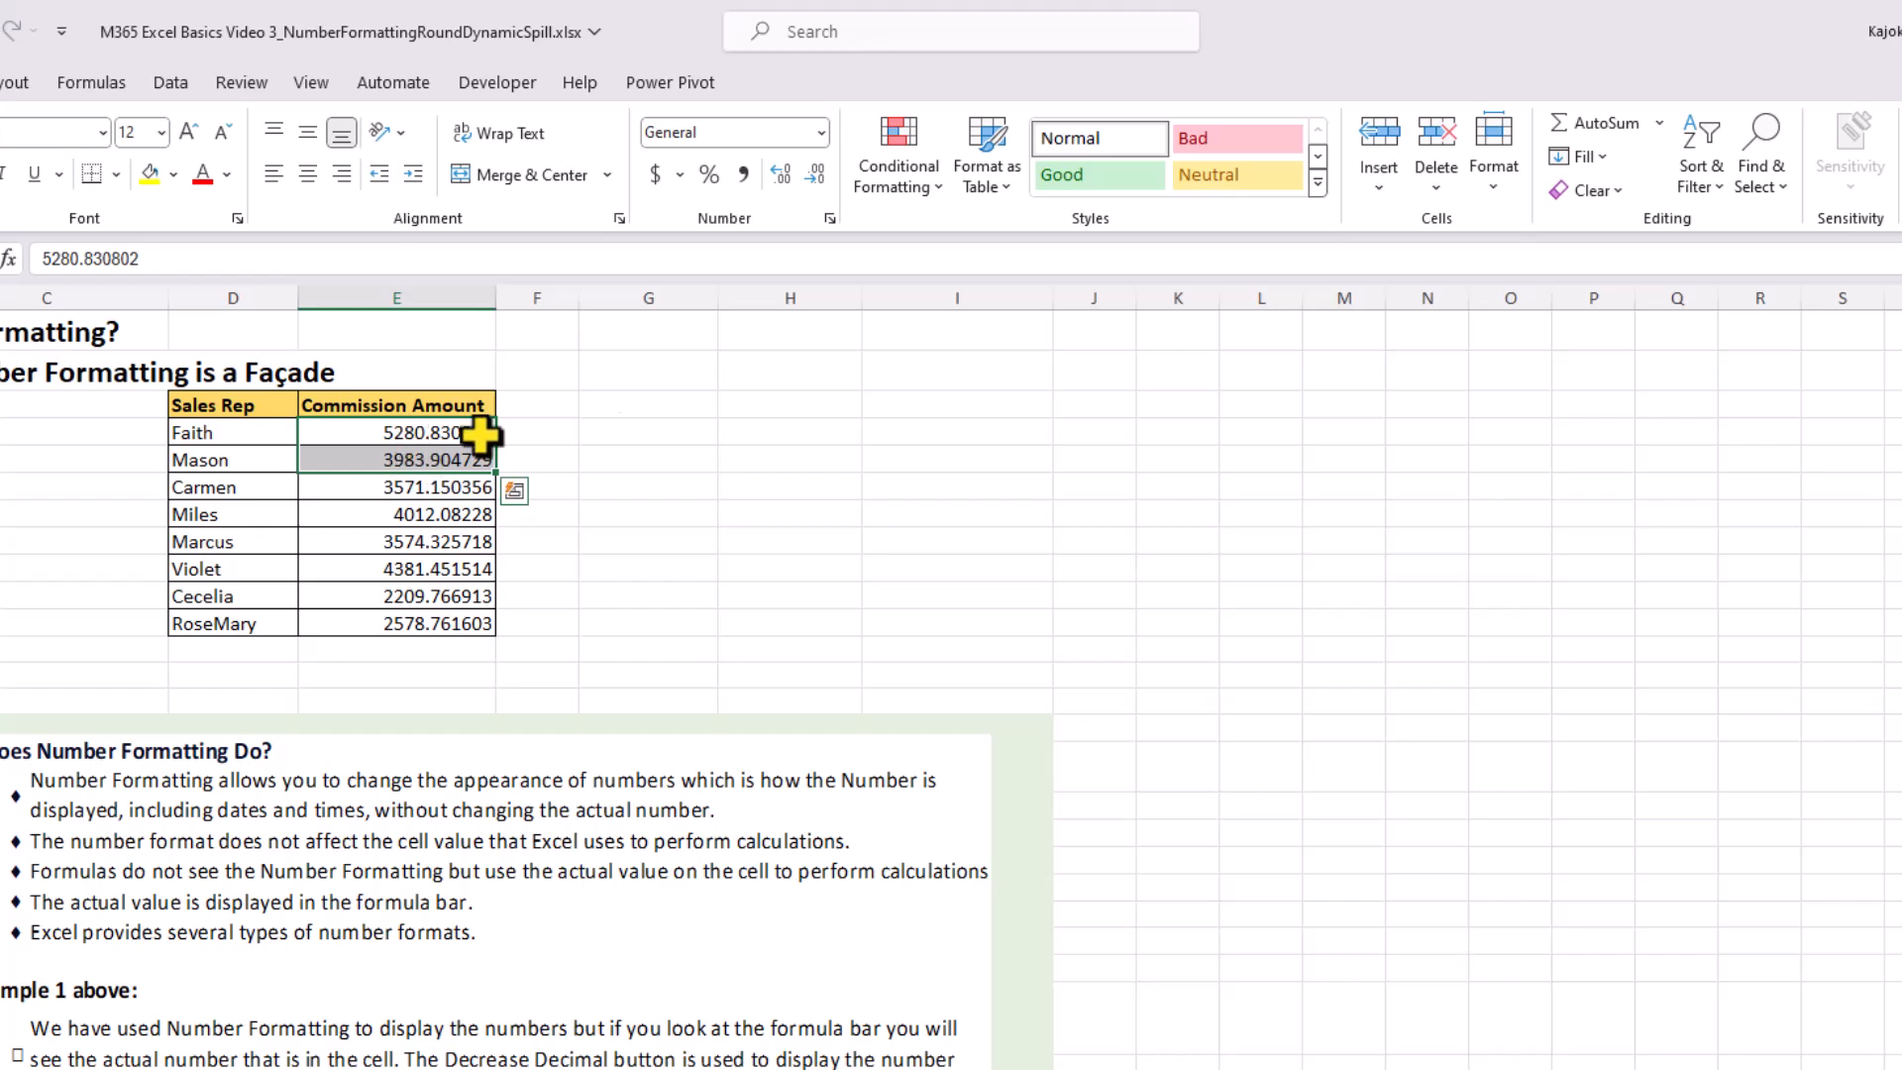
pyautogui.click(818, 176)
pyautogui.click(819, 176)
pyautogui.click(818, 175)
pyautogui.click(818, 175)
pyautogui.click(819, 175)
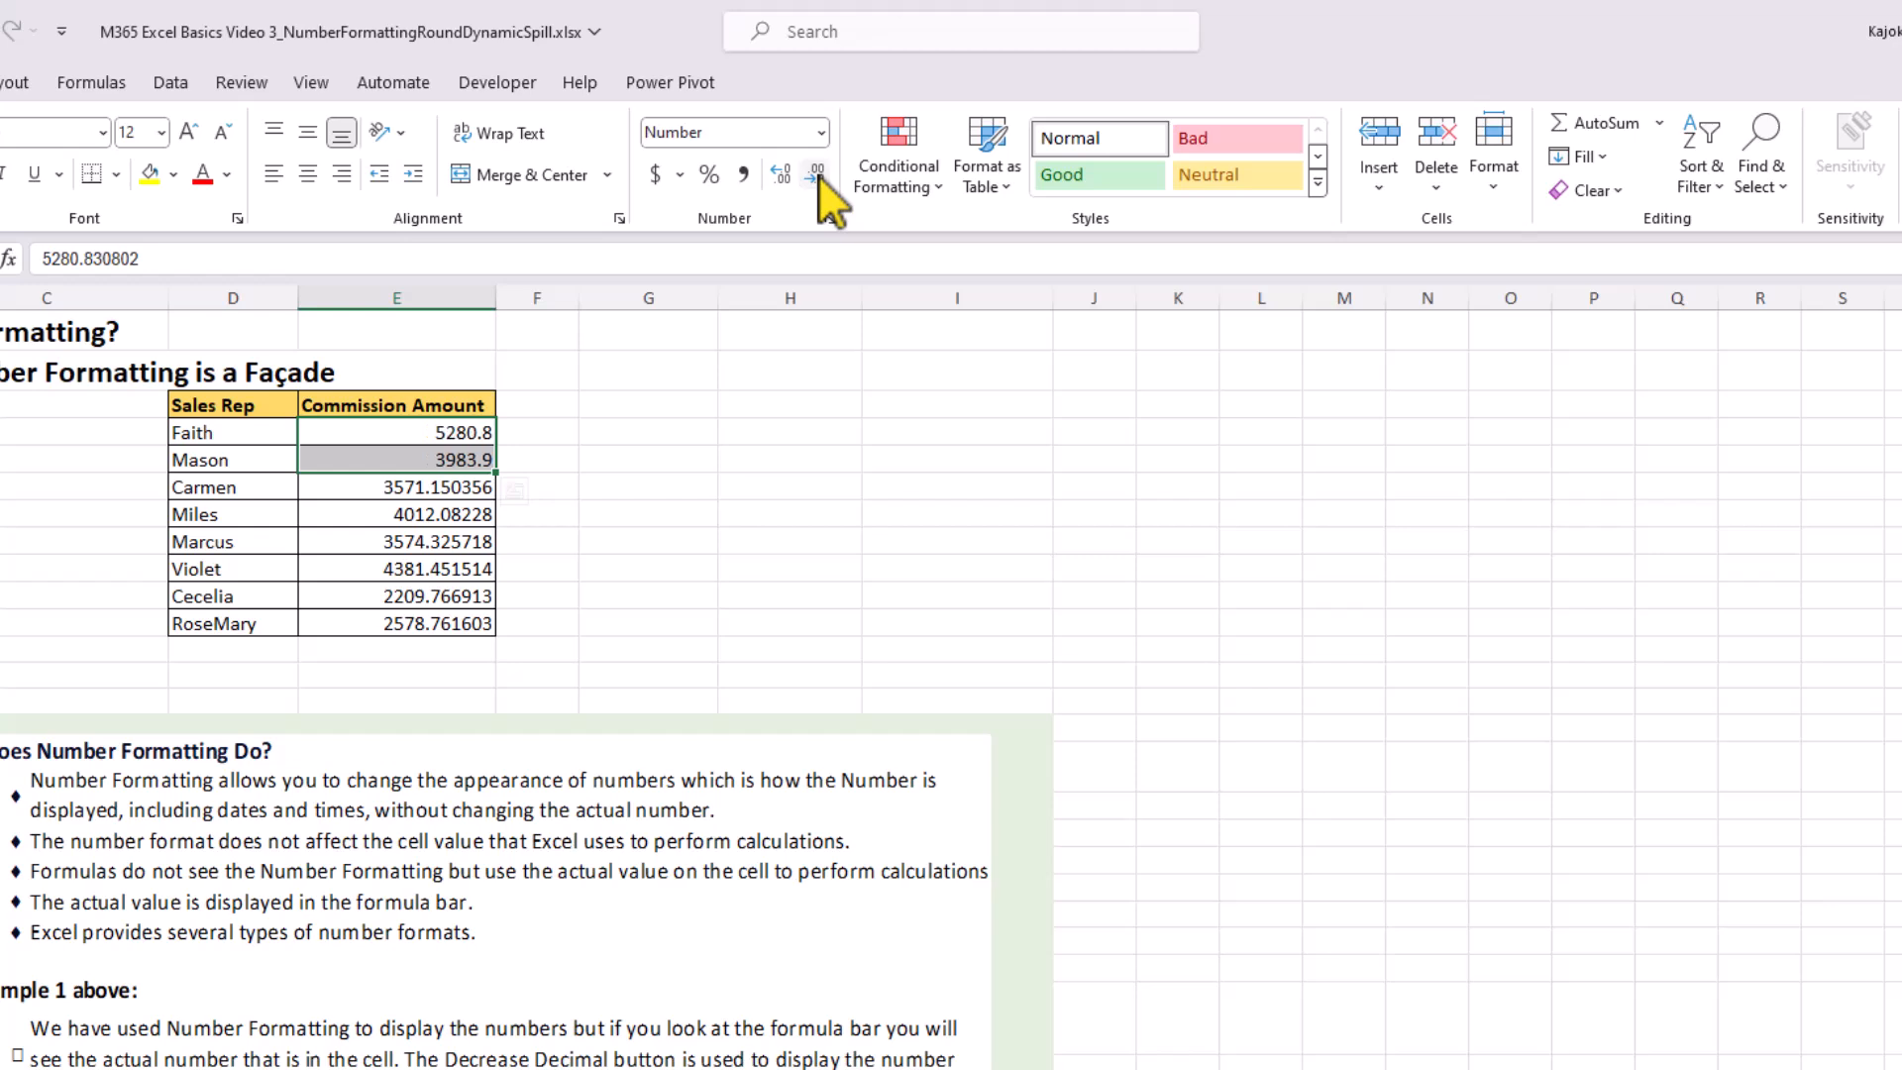
pyautogui.click(818, 175)
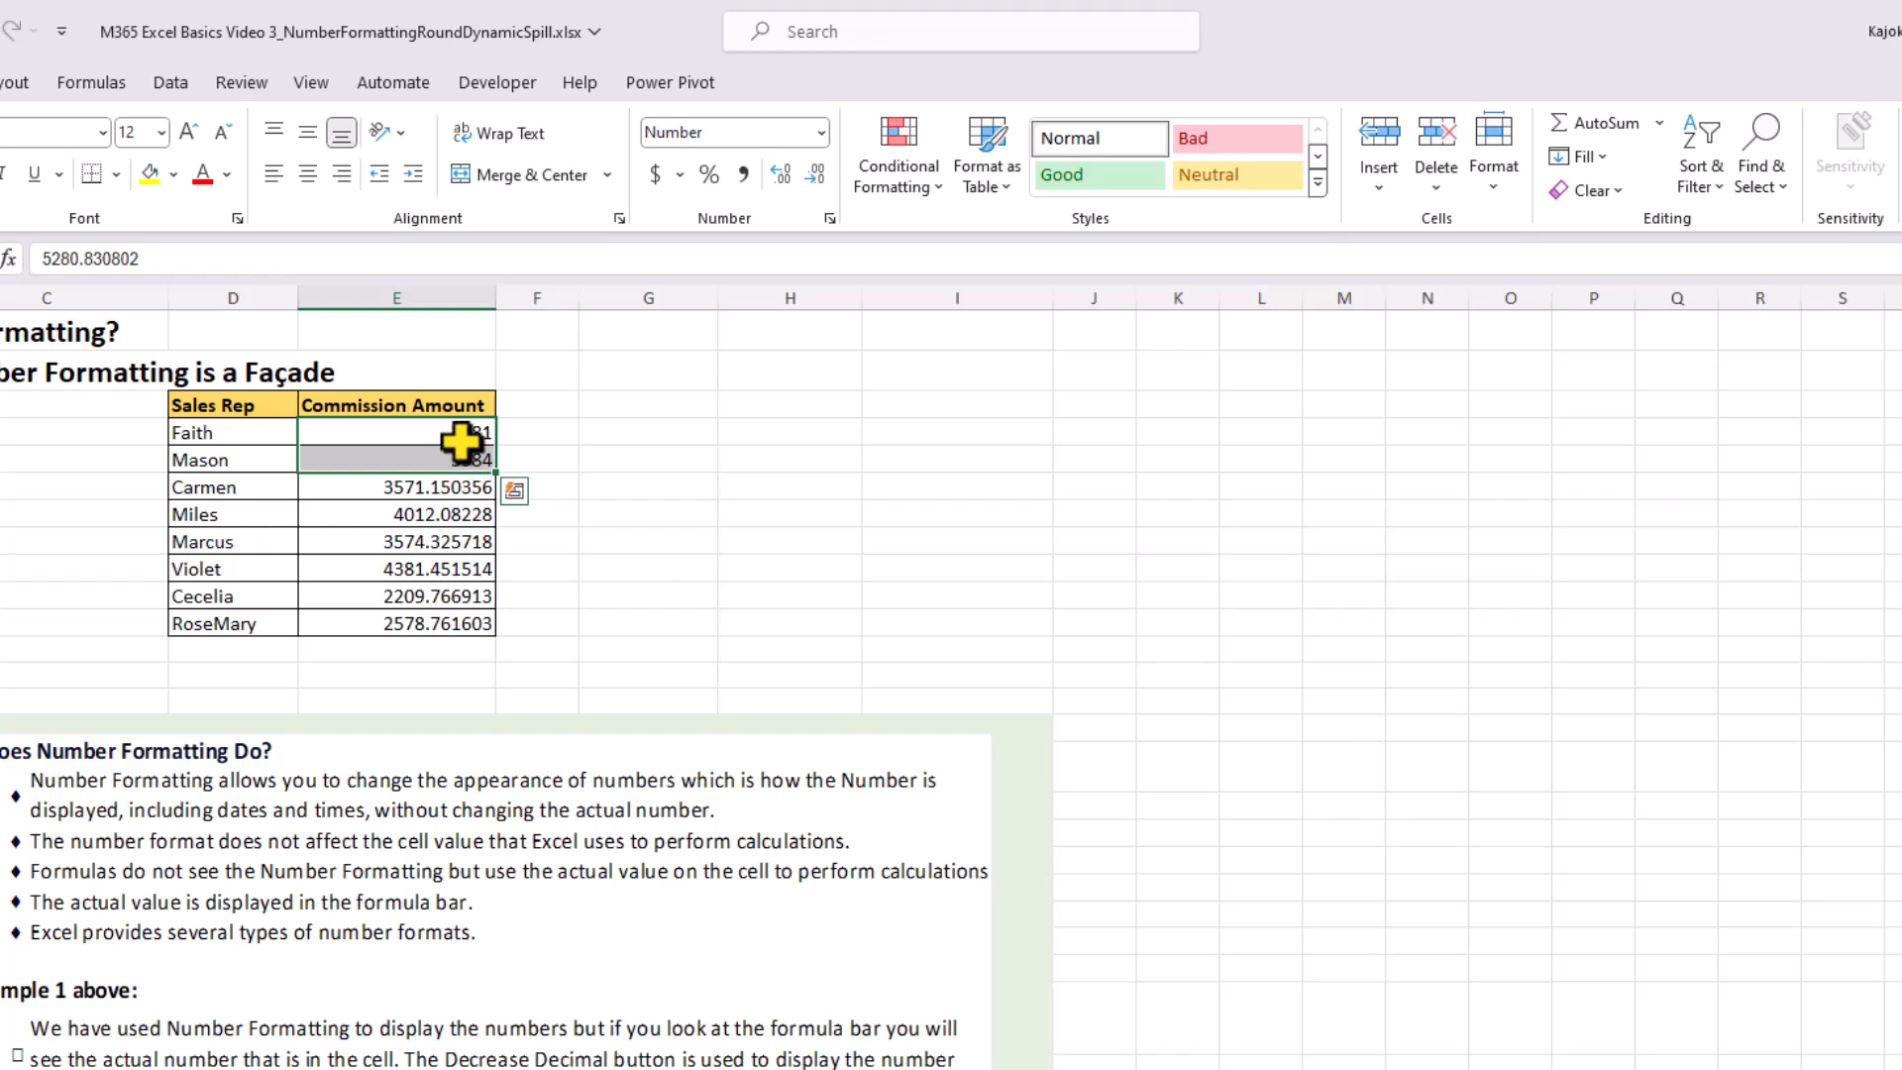
pyautogui.click(458, 432)
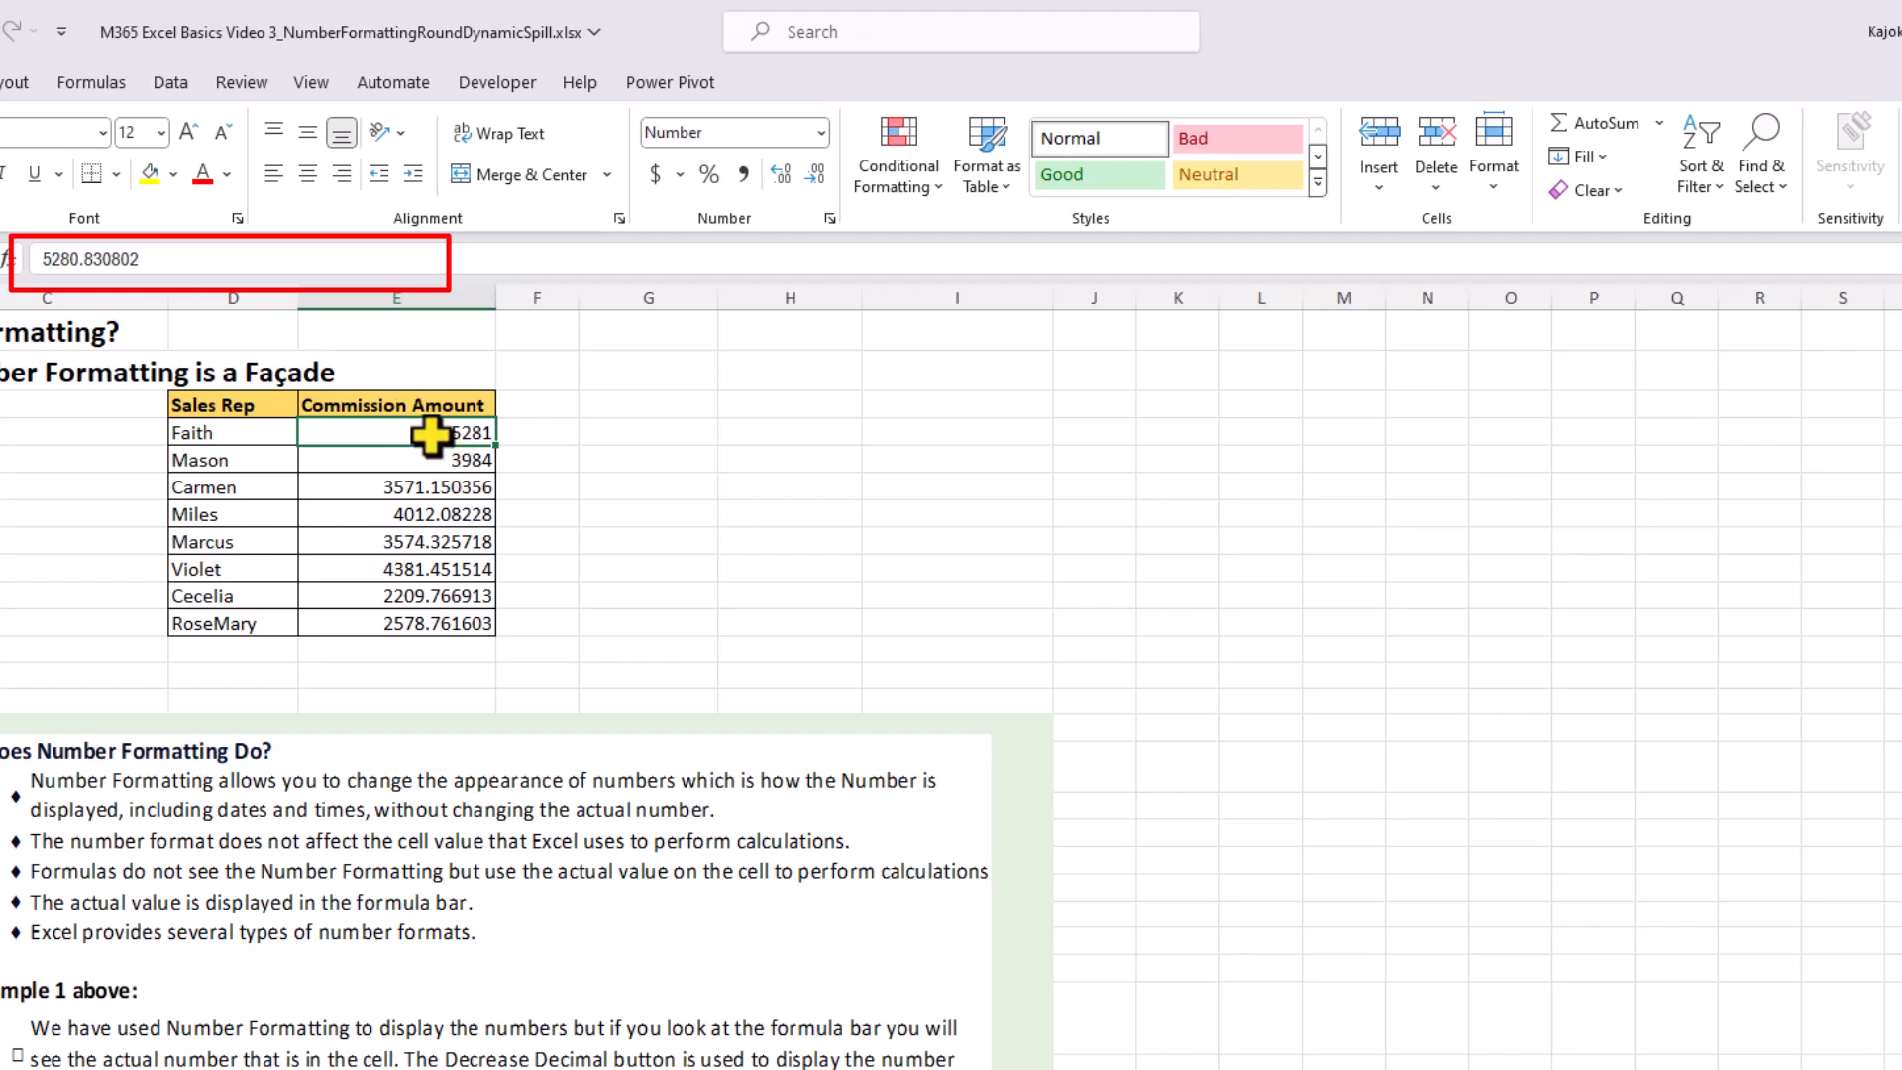
# - Try the Comma style on the third and fourth commission amounts, and undo it
pyautogui.moveTo(439, 487); pyautogui.dragTo(439, 510)
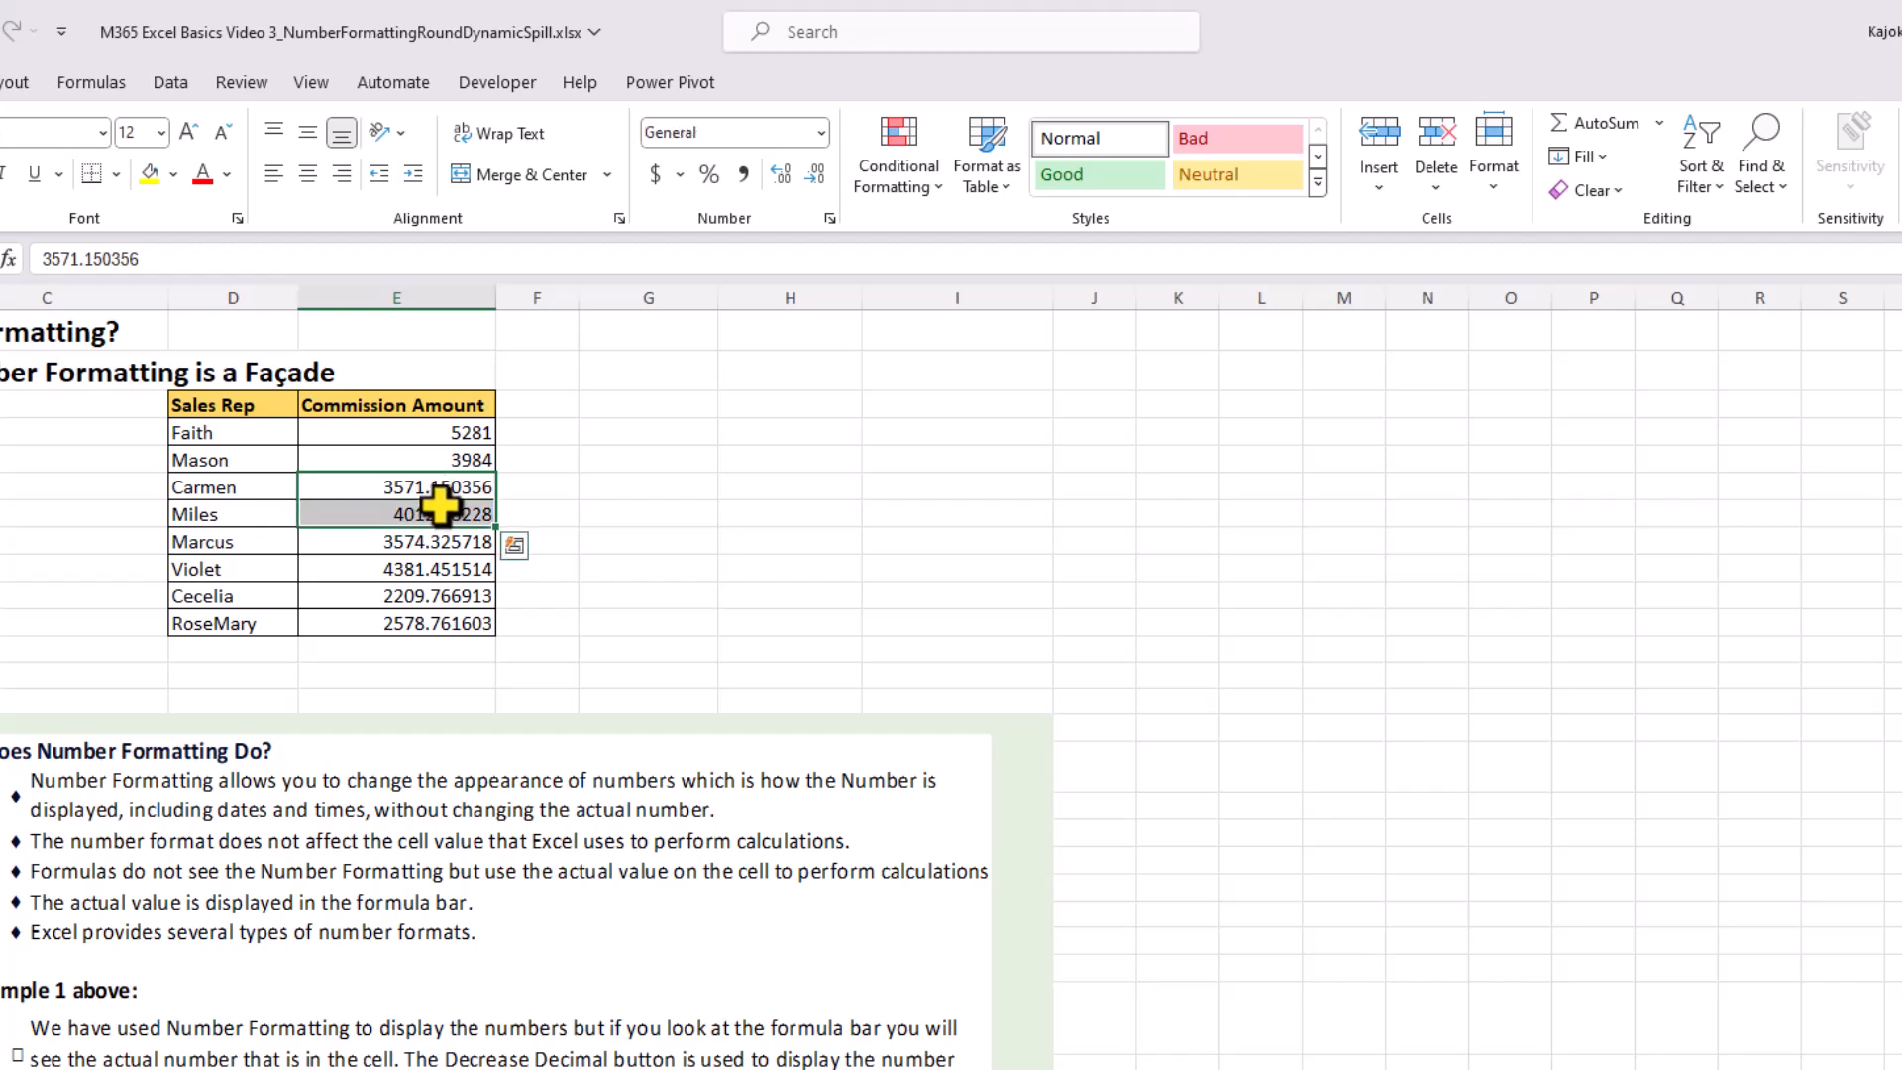
pyautogui.click(745, 175)
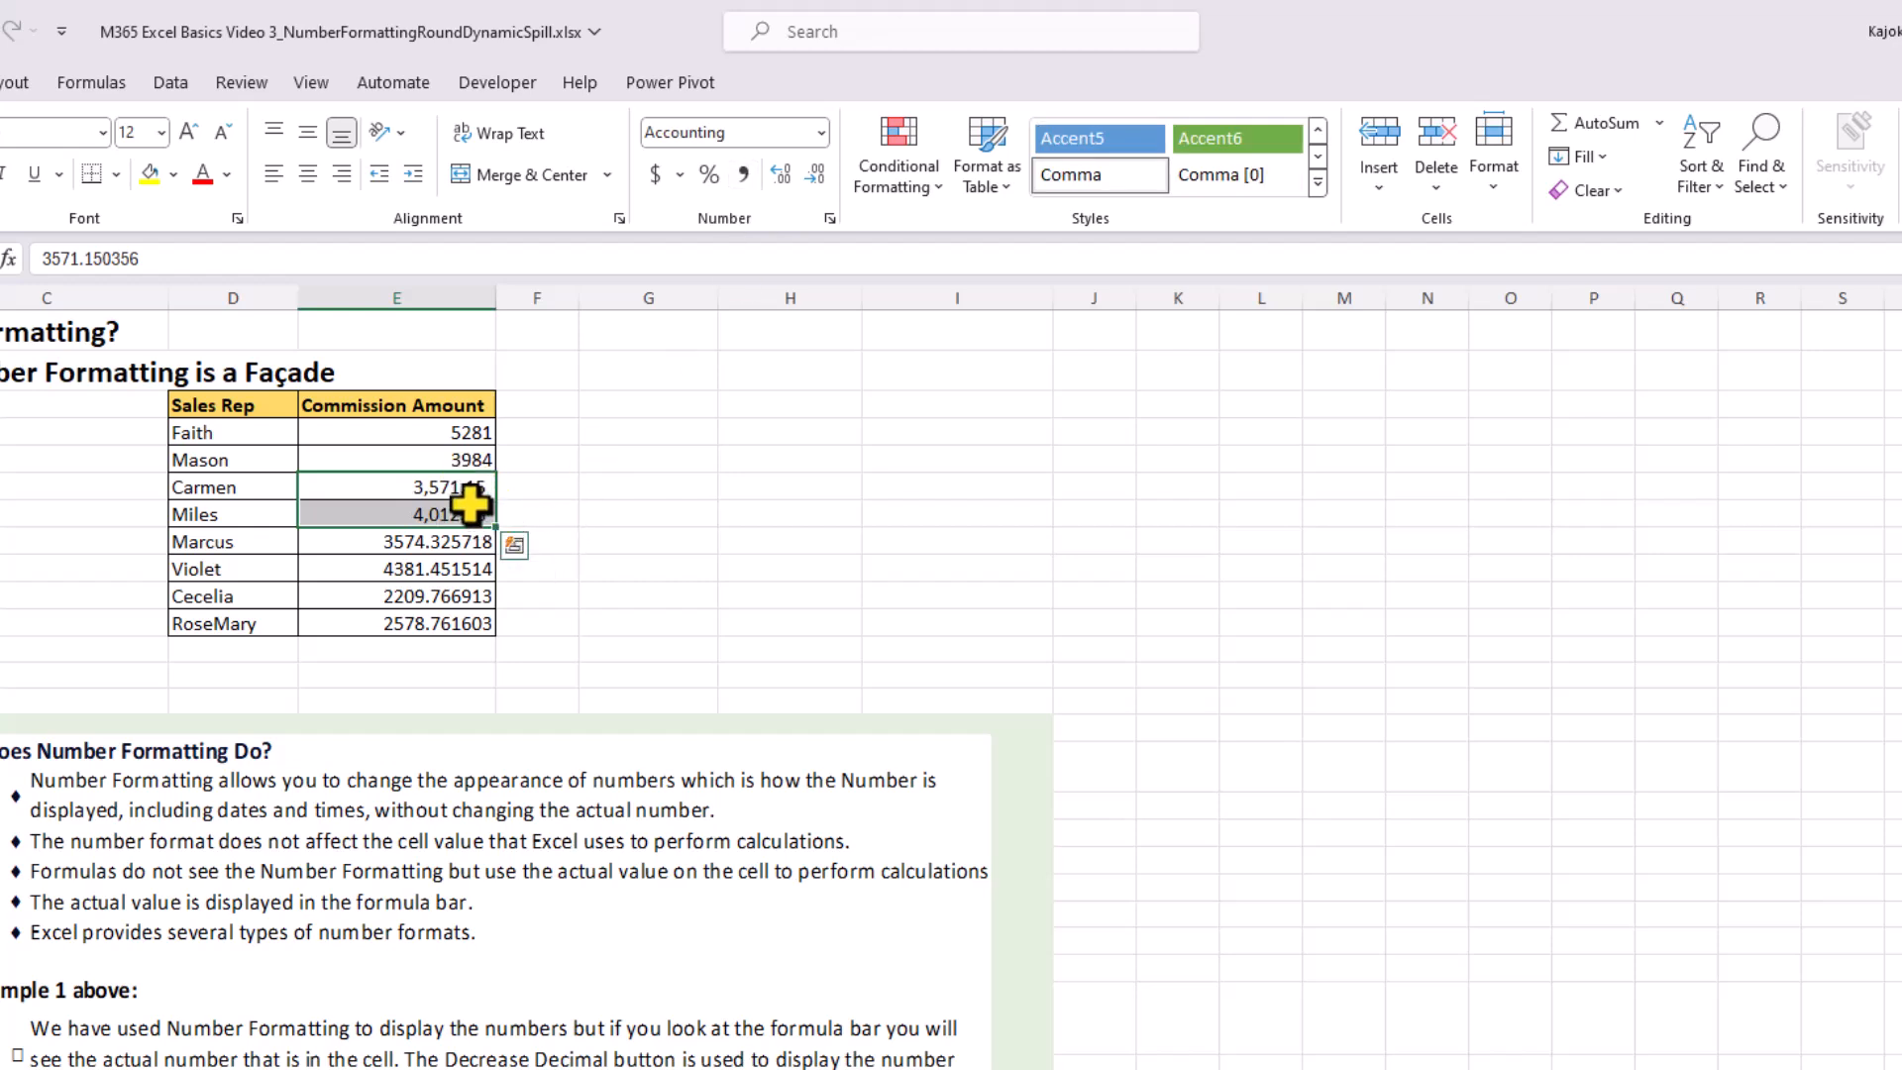
pyautogui.hotkey('ctrl', 'z')
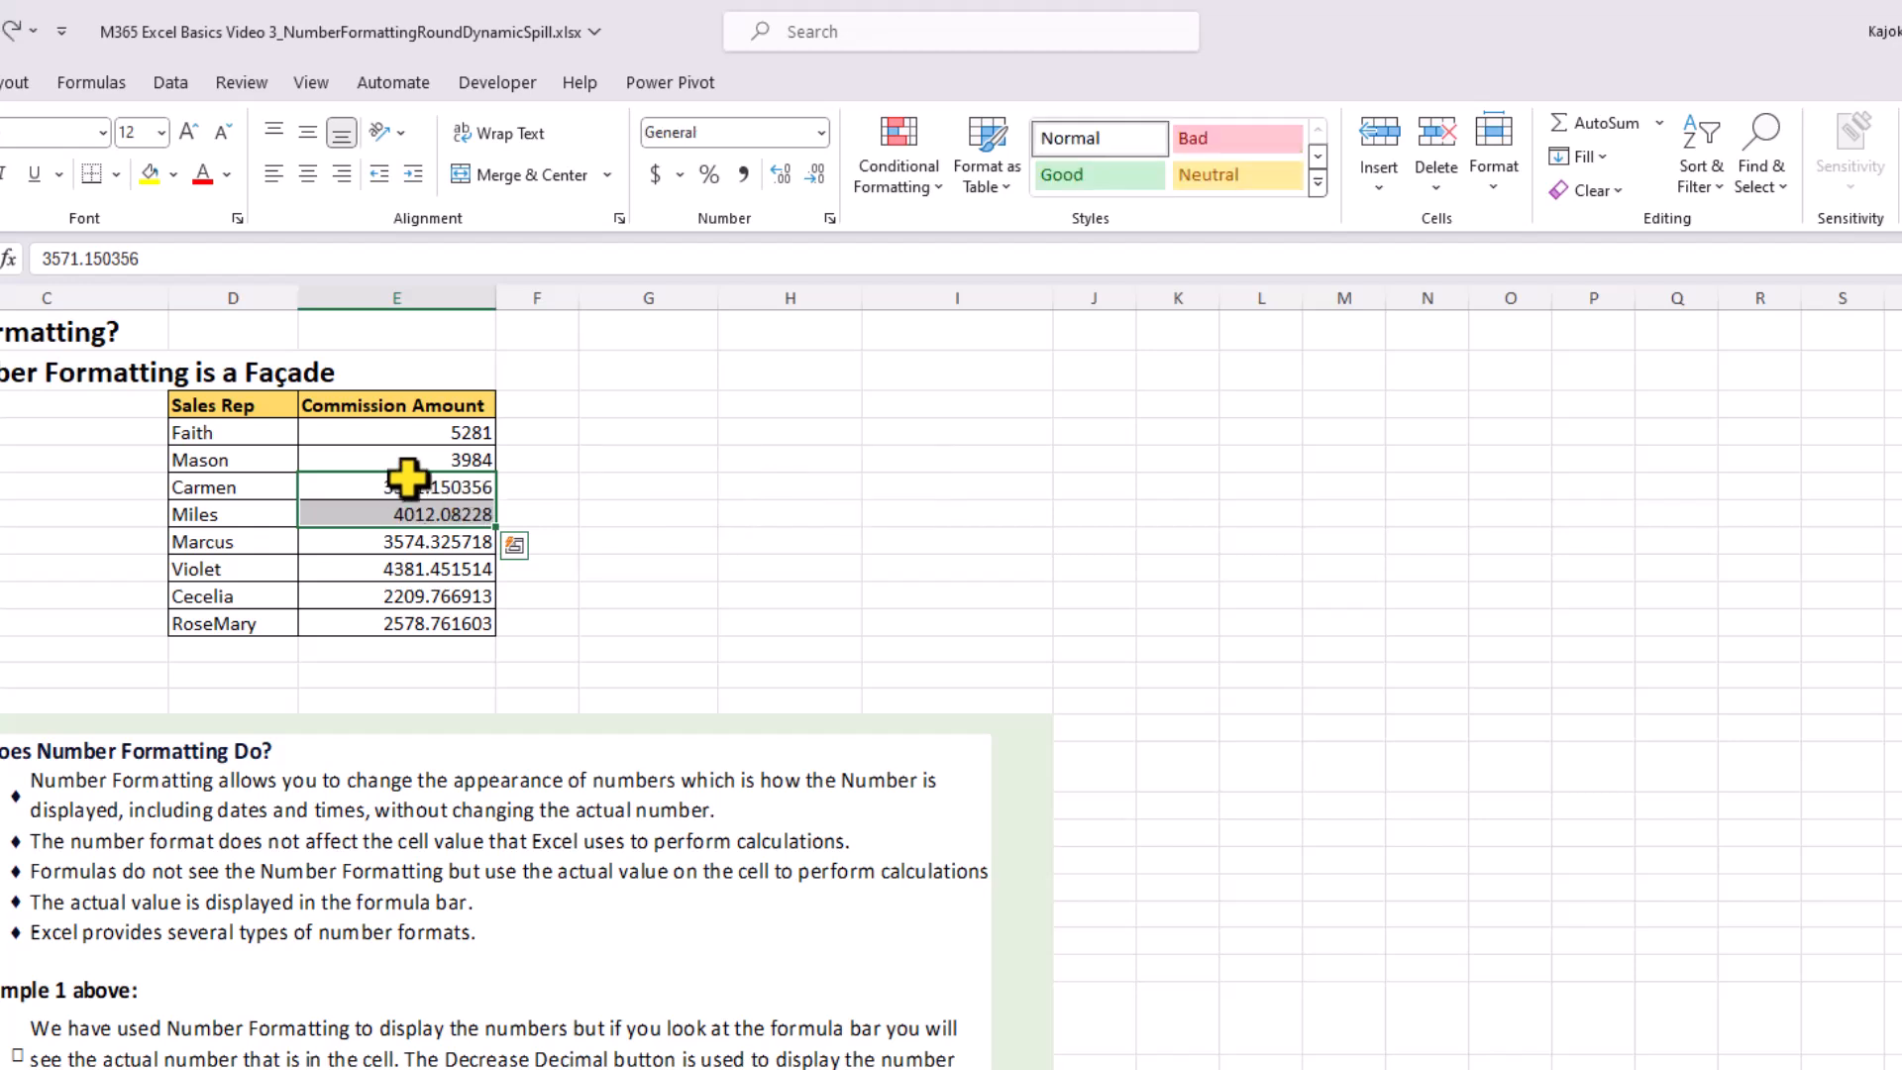
# - Format the third and fourth commission amounts as Number with 2 decimal places and the 1000 separator
pyautogui.click(830, 216)
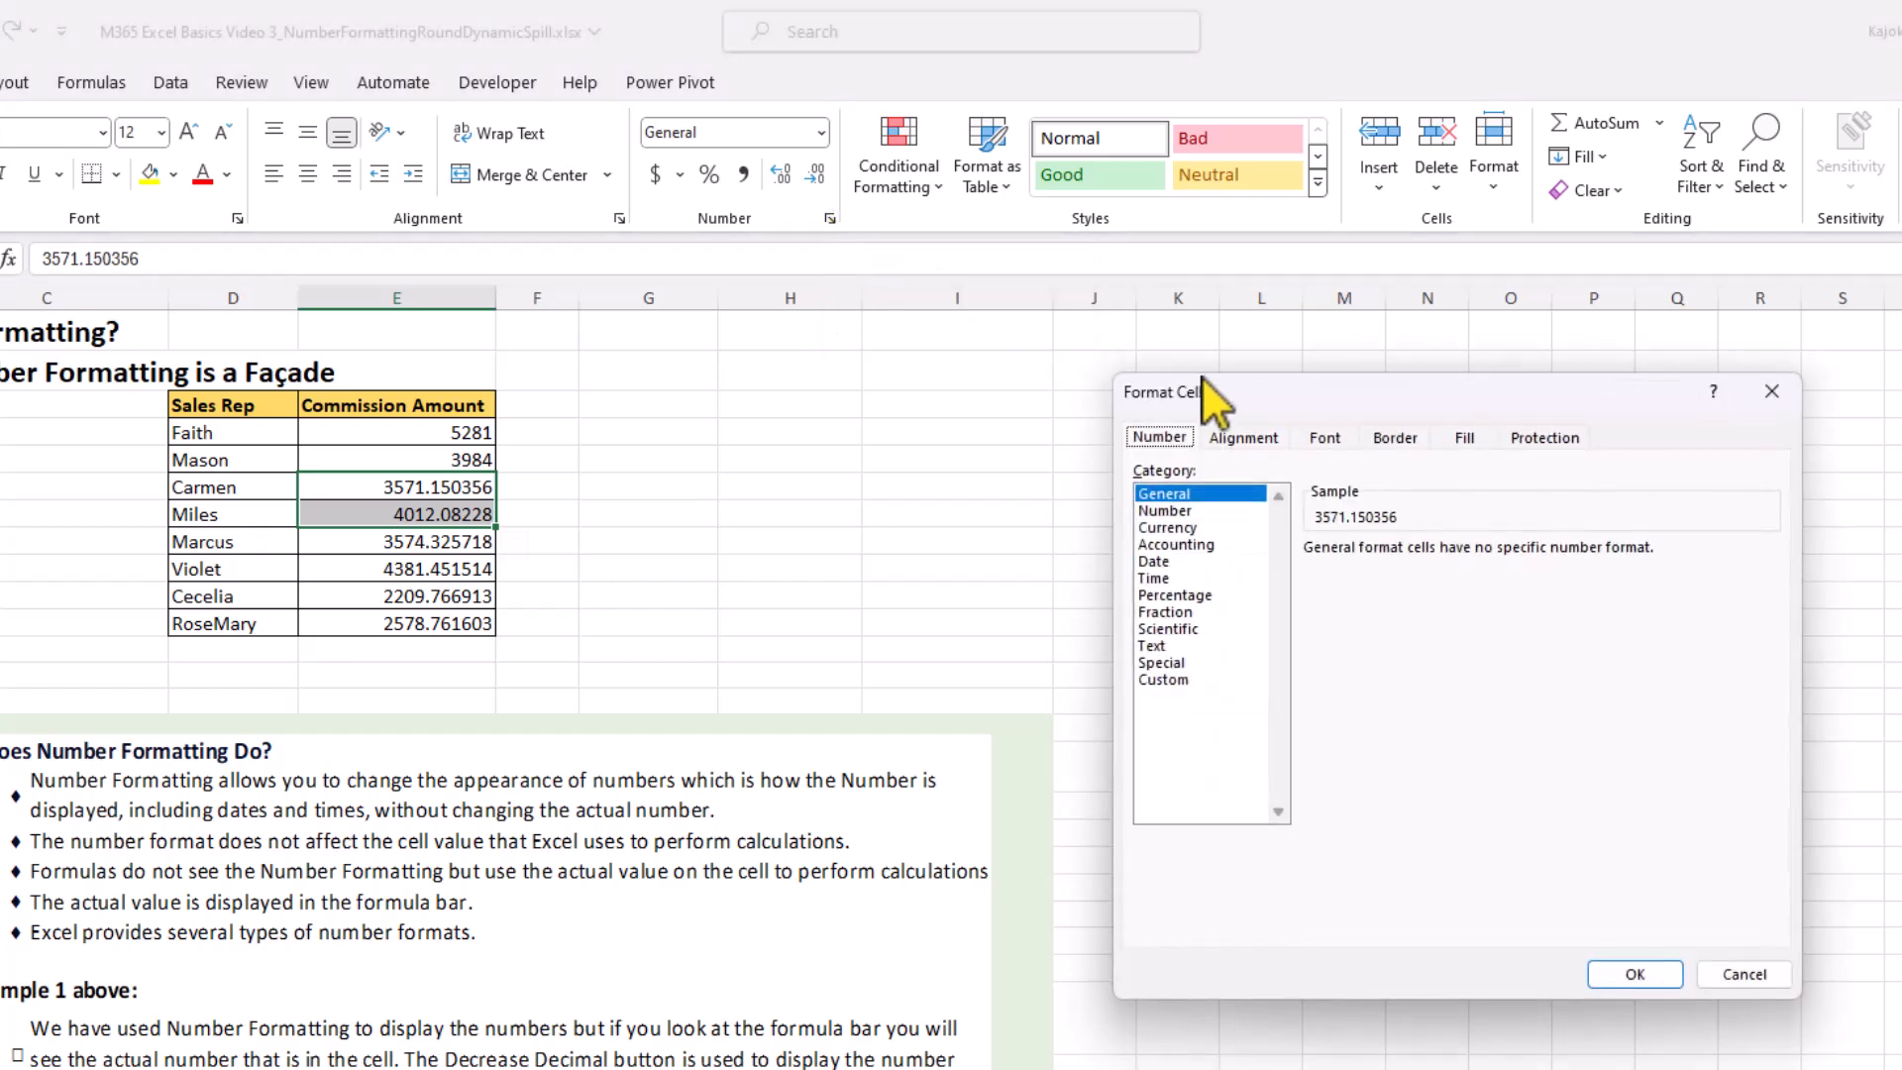
pyautogui.click(1746, 975)
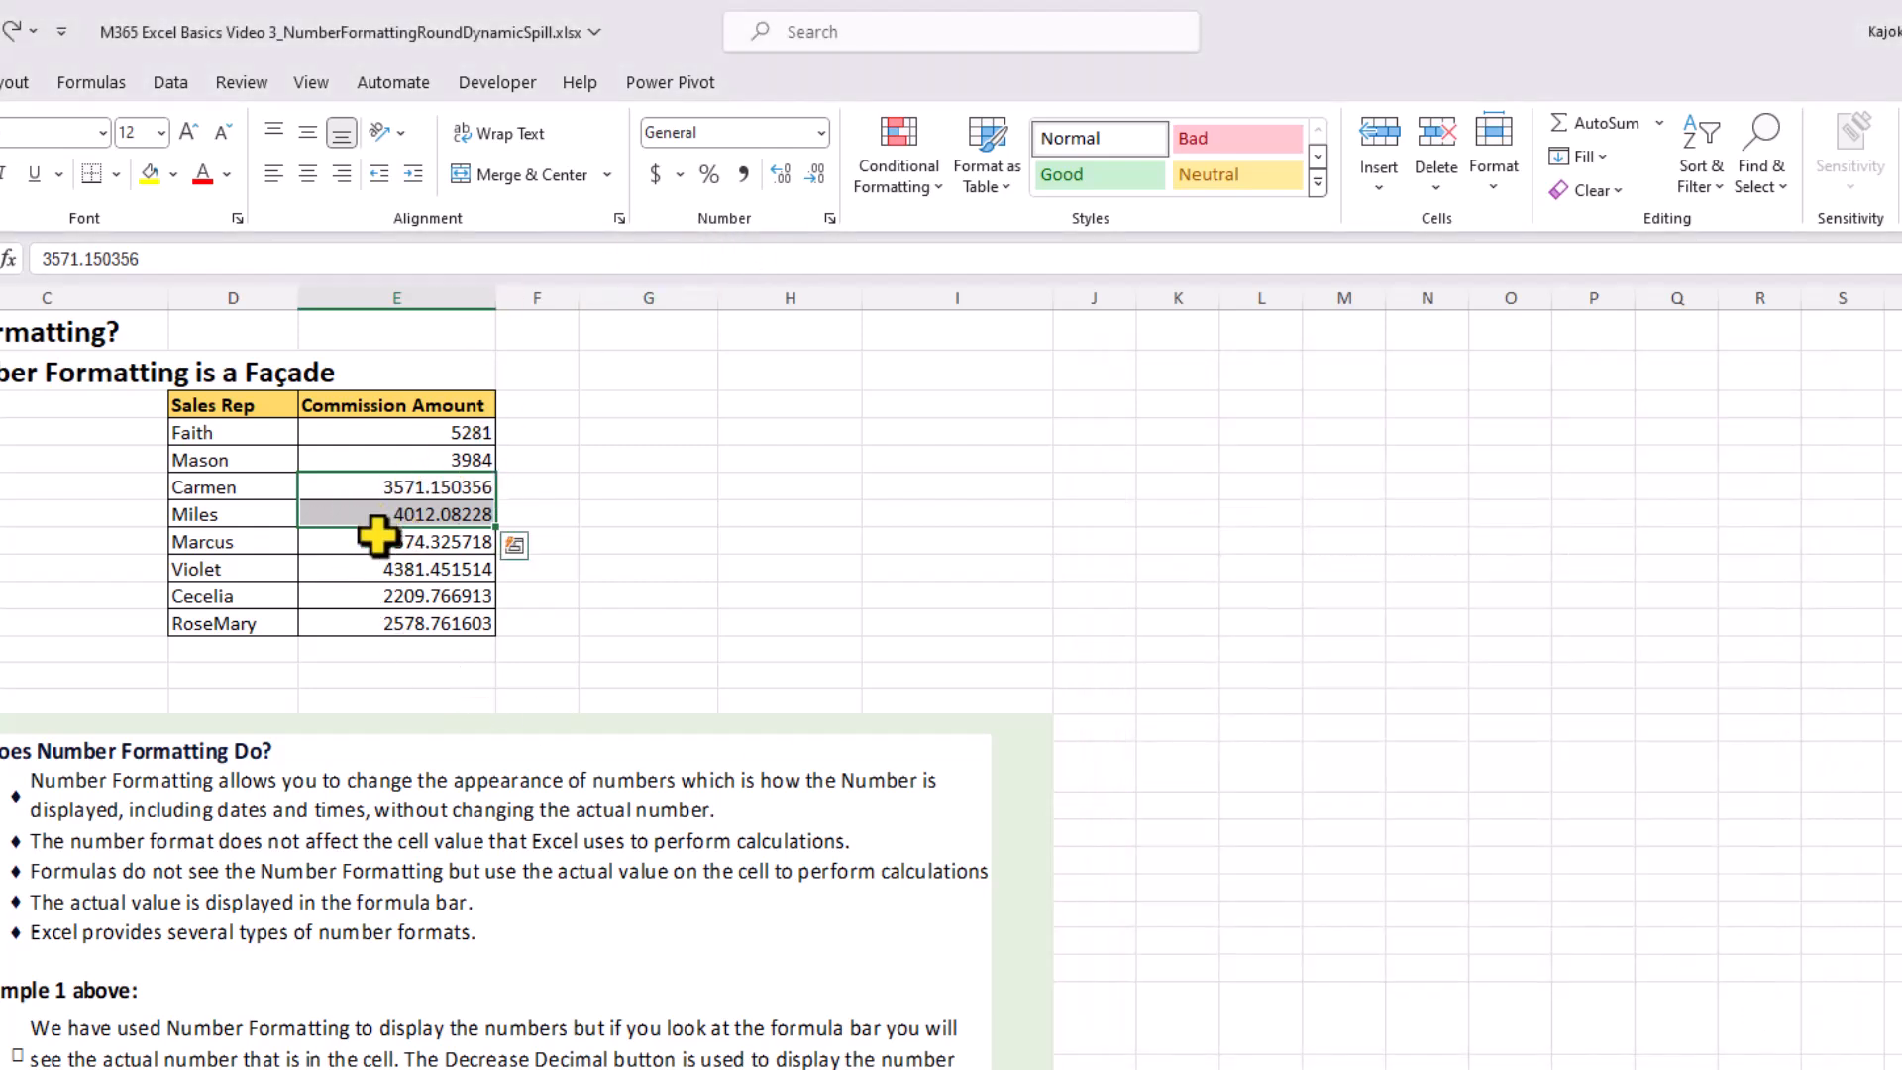
pyautogui.hotkey('ctrl', '1')
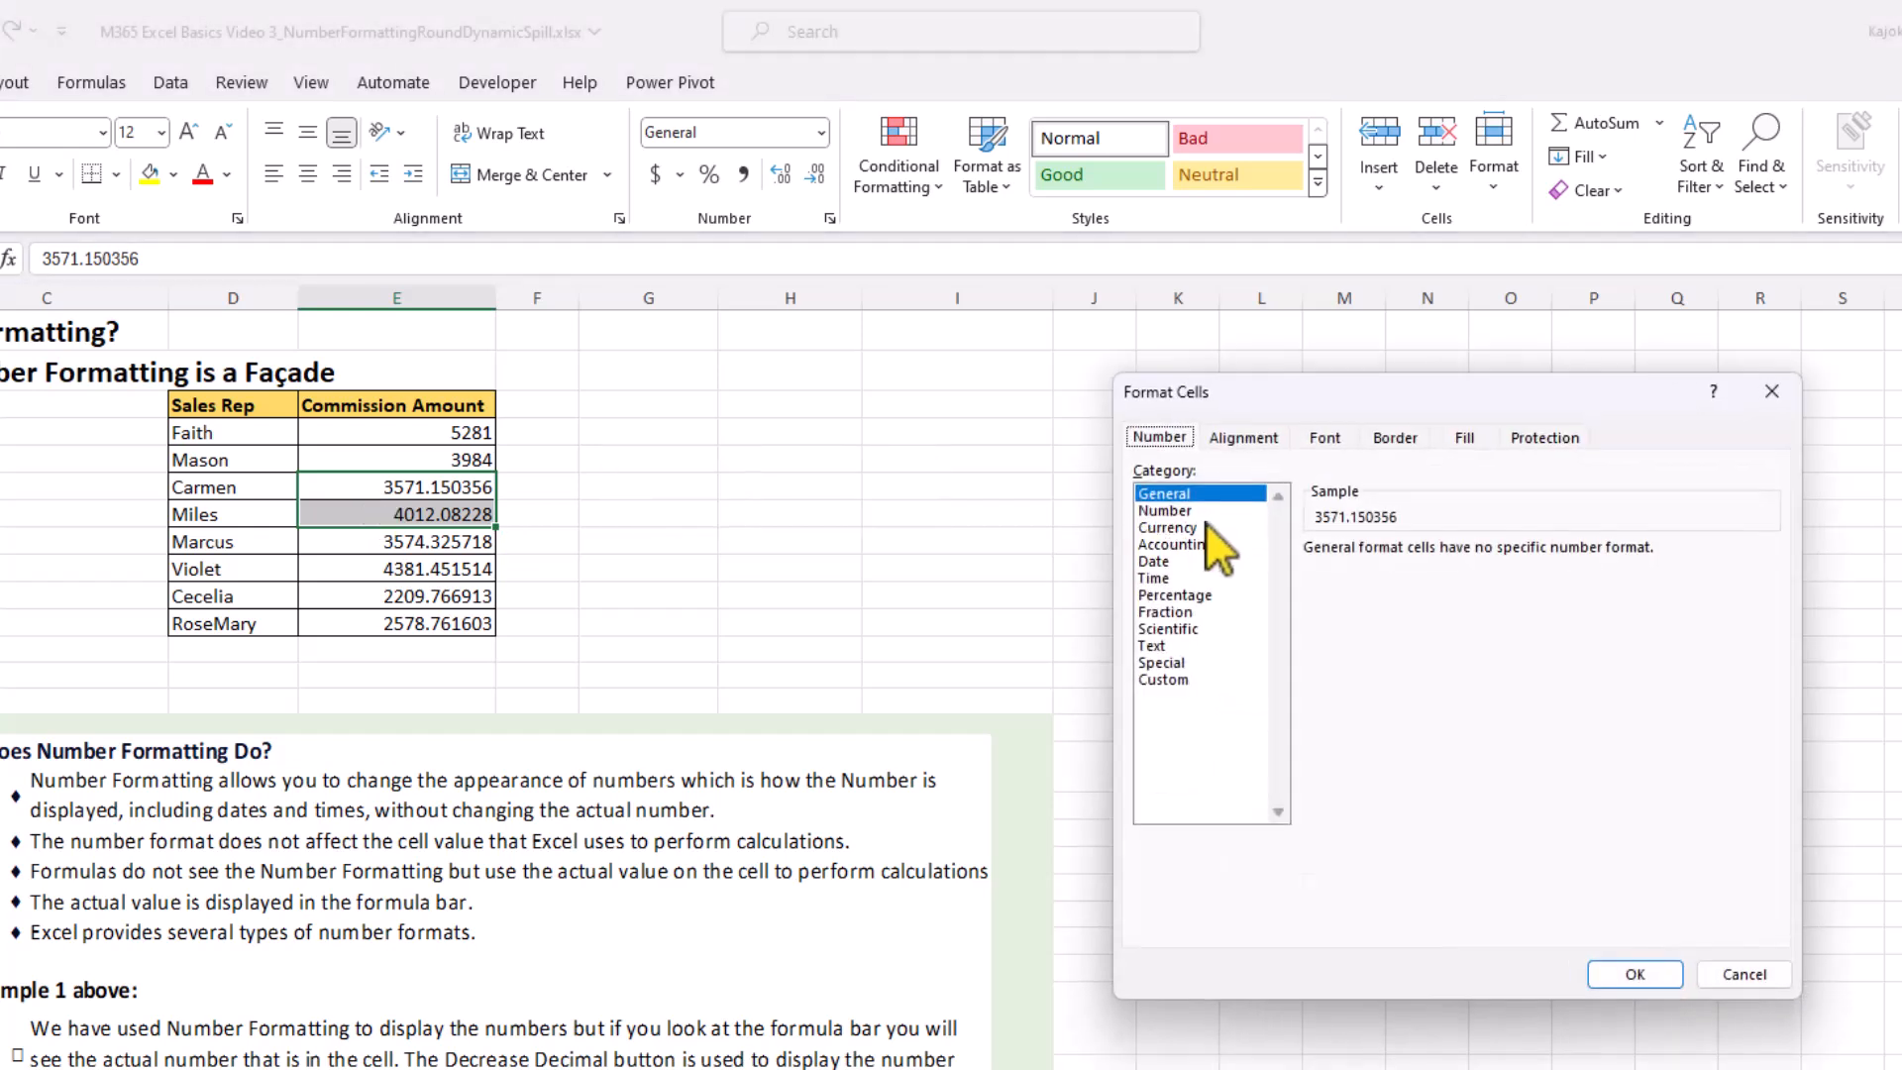
pyautogui.click(1174, 510)
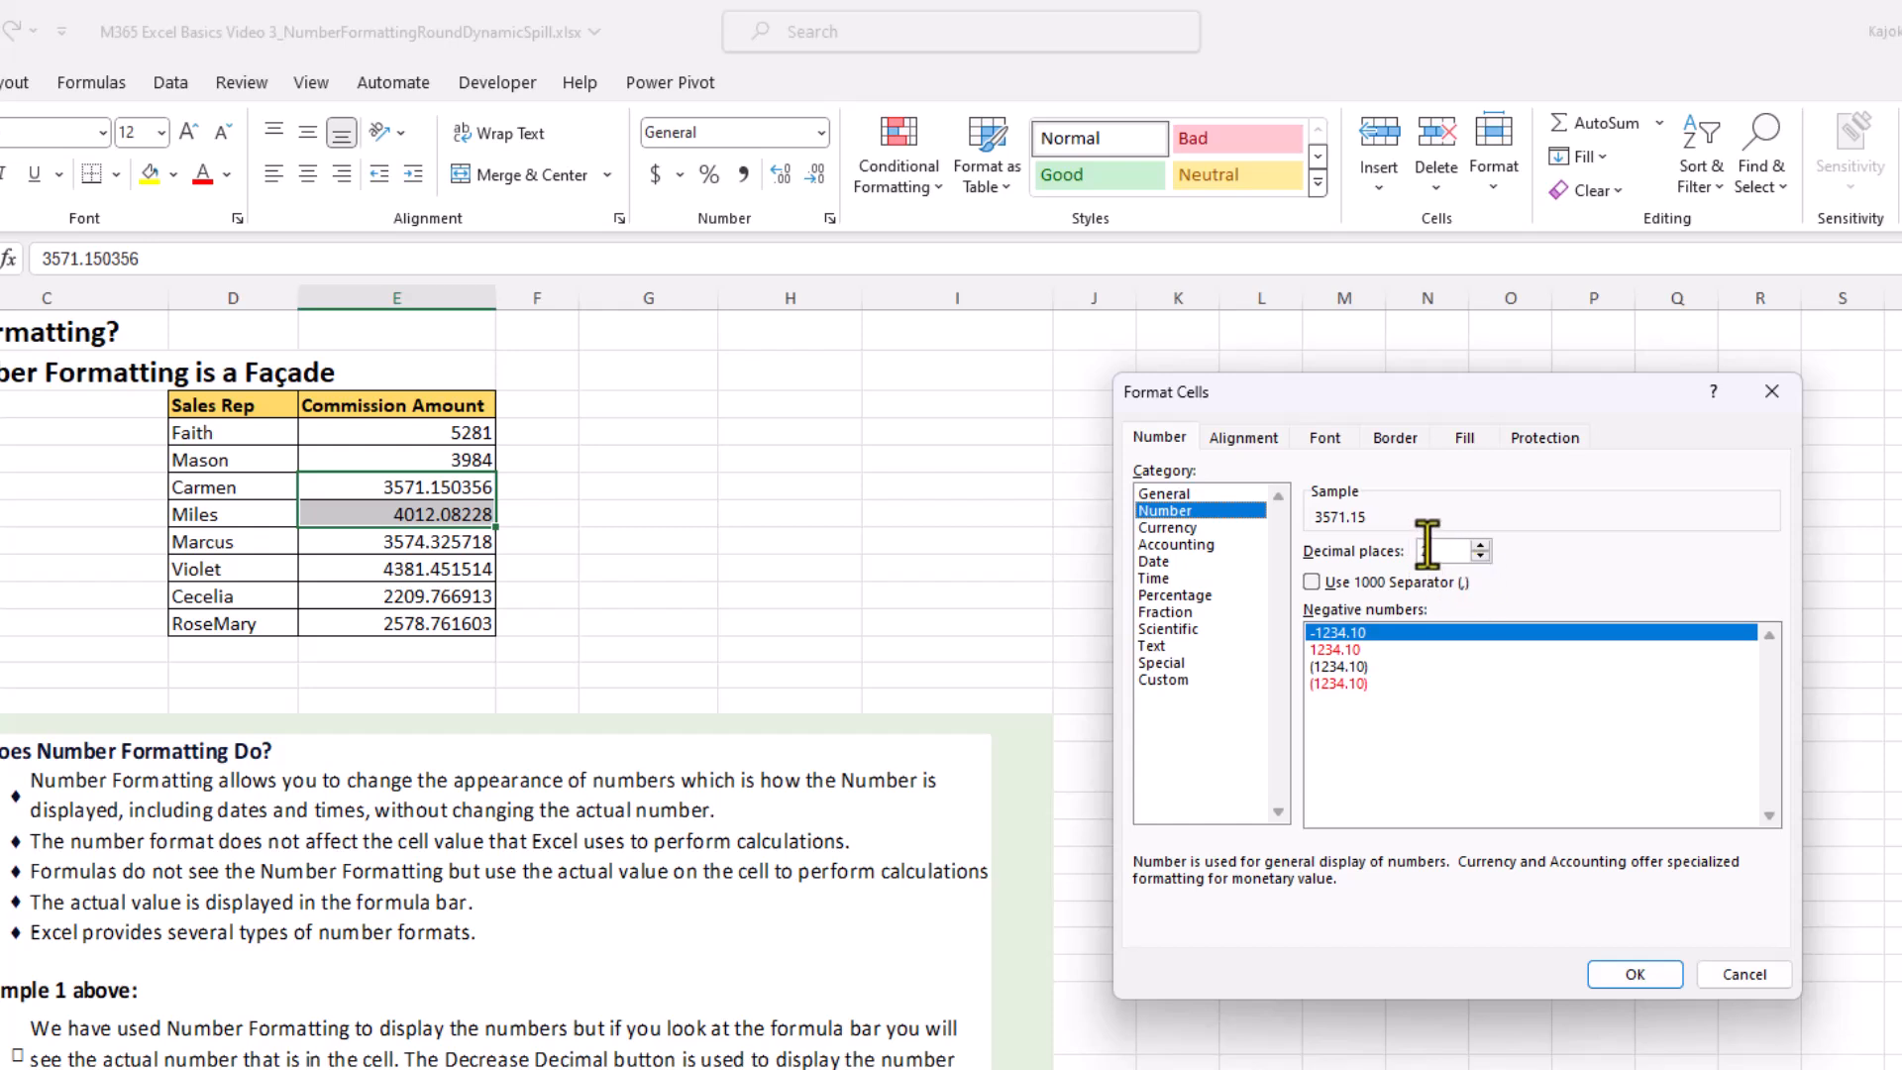
pyautogui.click(1312, 582)
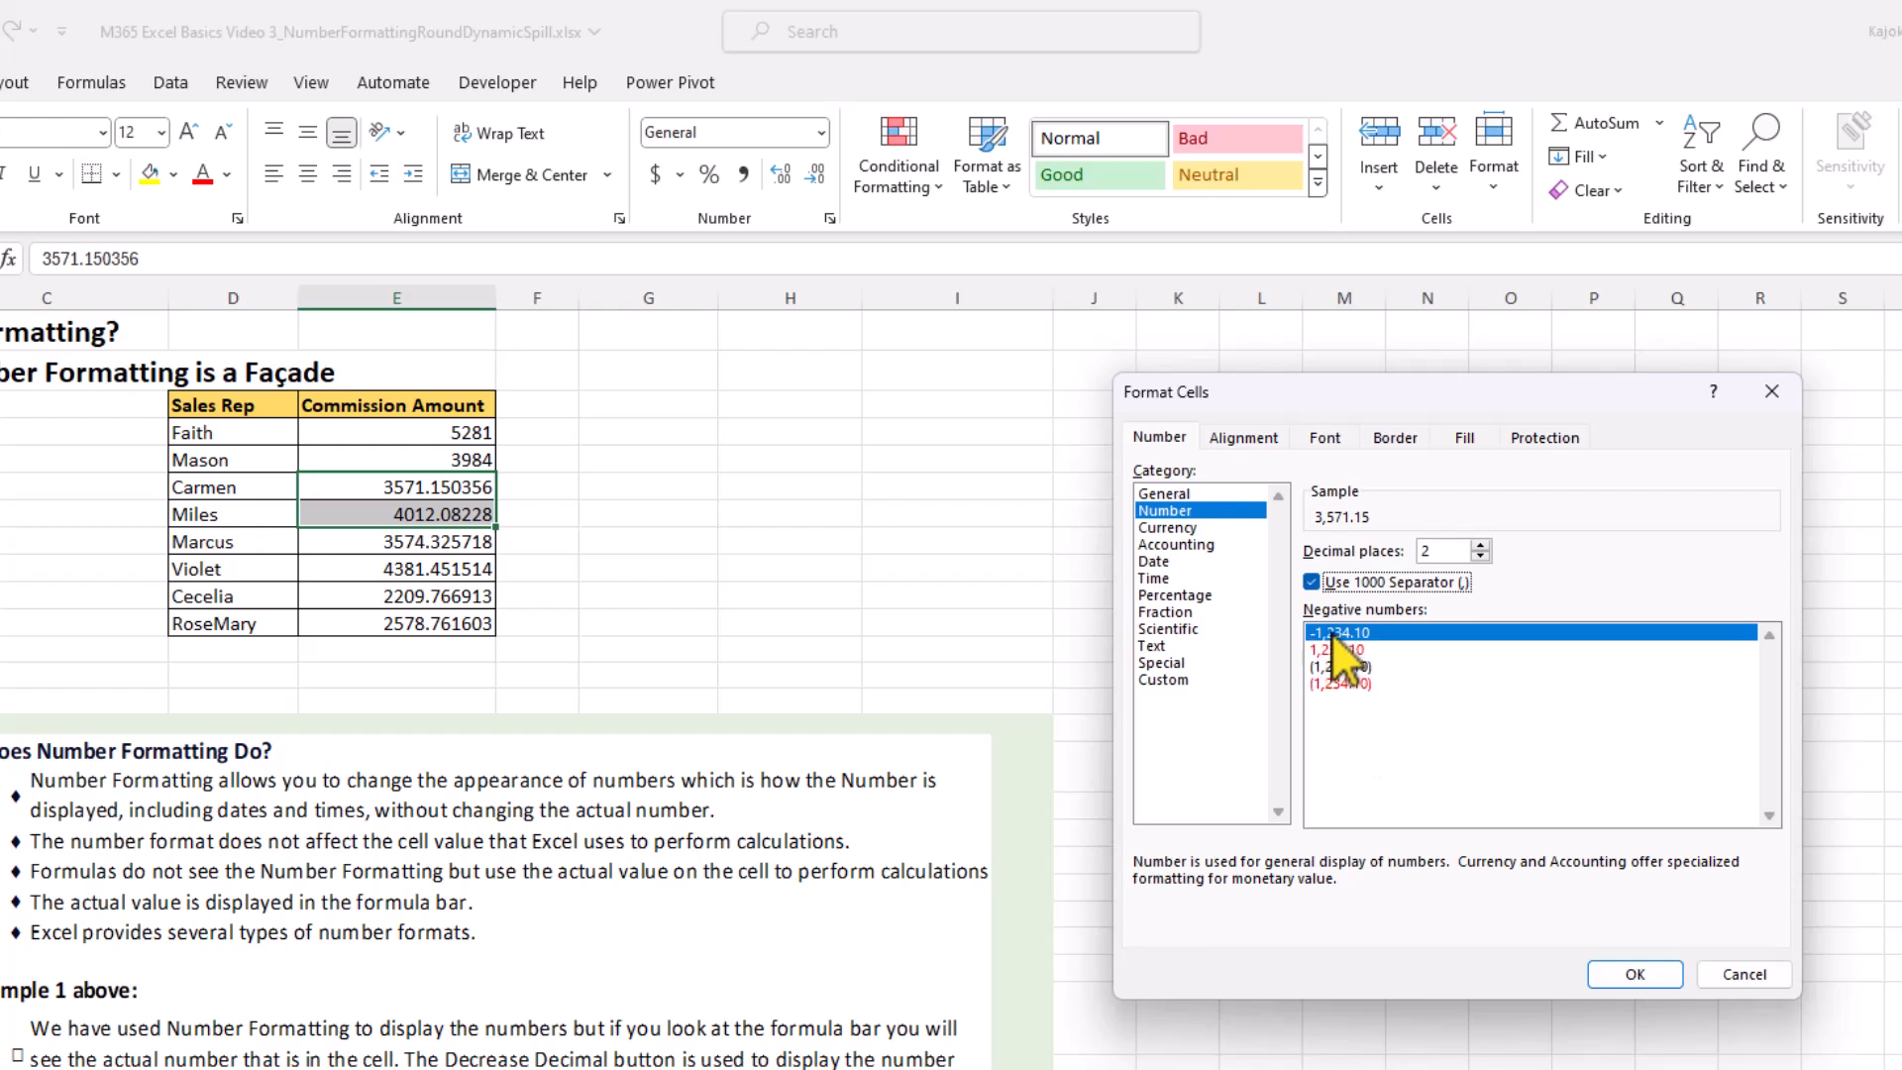
pyautogui.click(1635, 975)
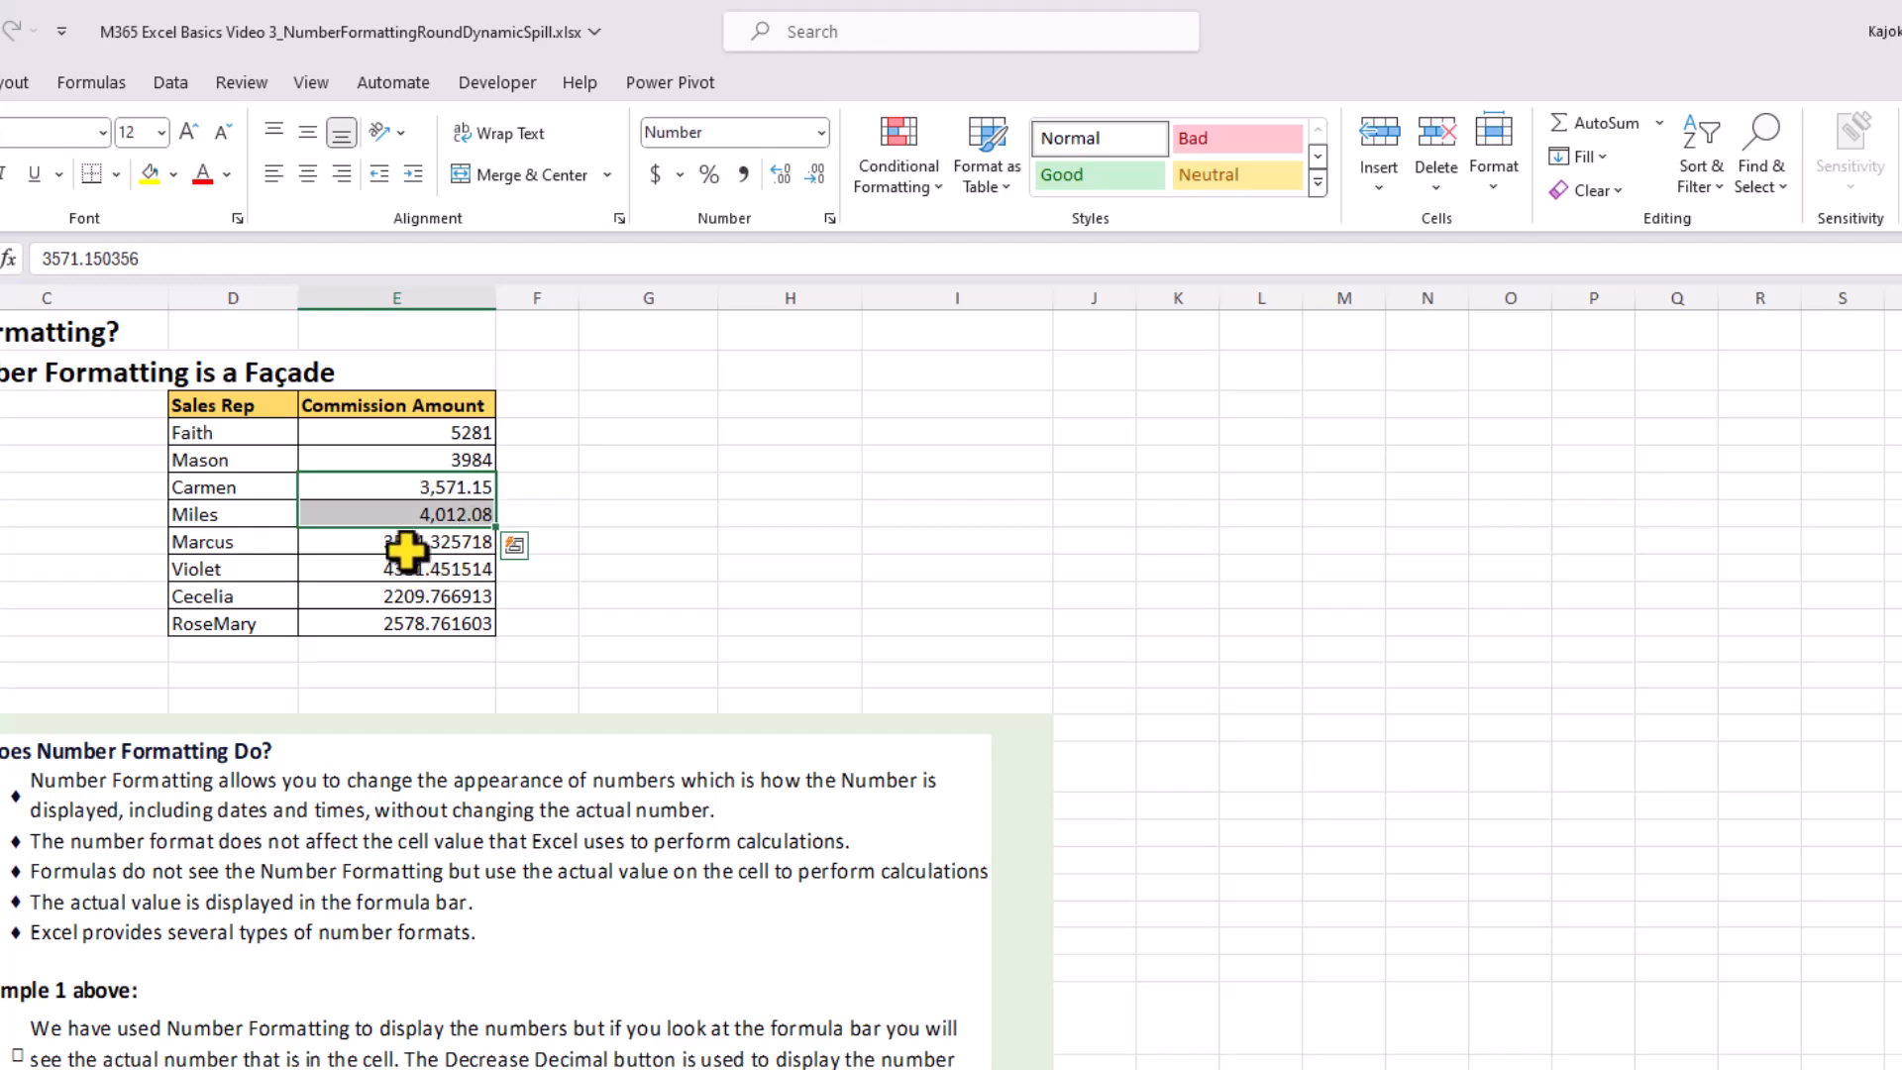
# - Choose the Currency category in Format Cells for the fifth and sixth commission amounts
pyautogui.moveTo(404, 543); pyautogui.dragTo(409, 567)
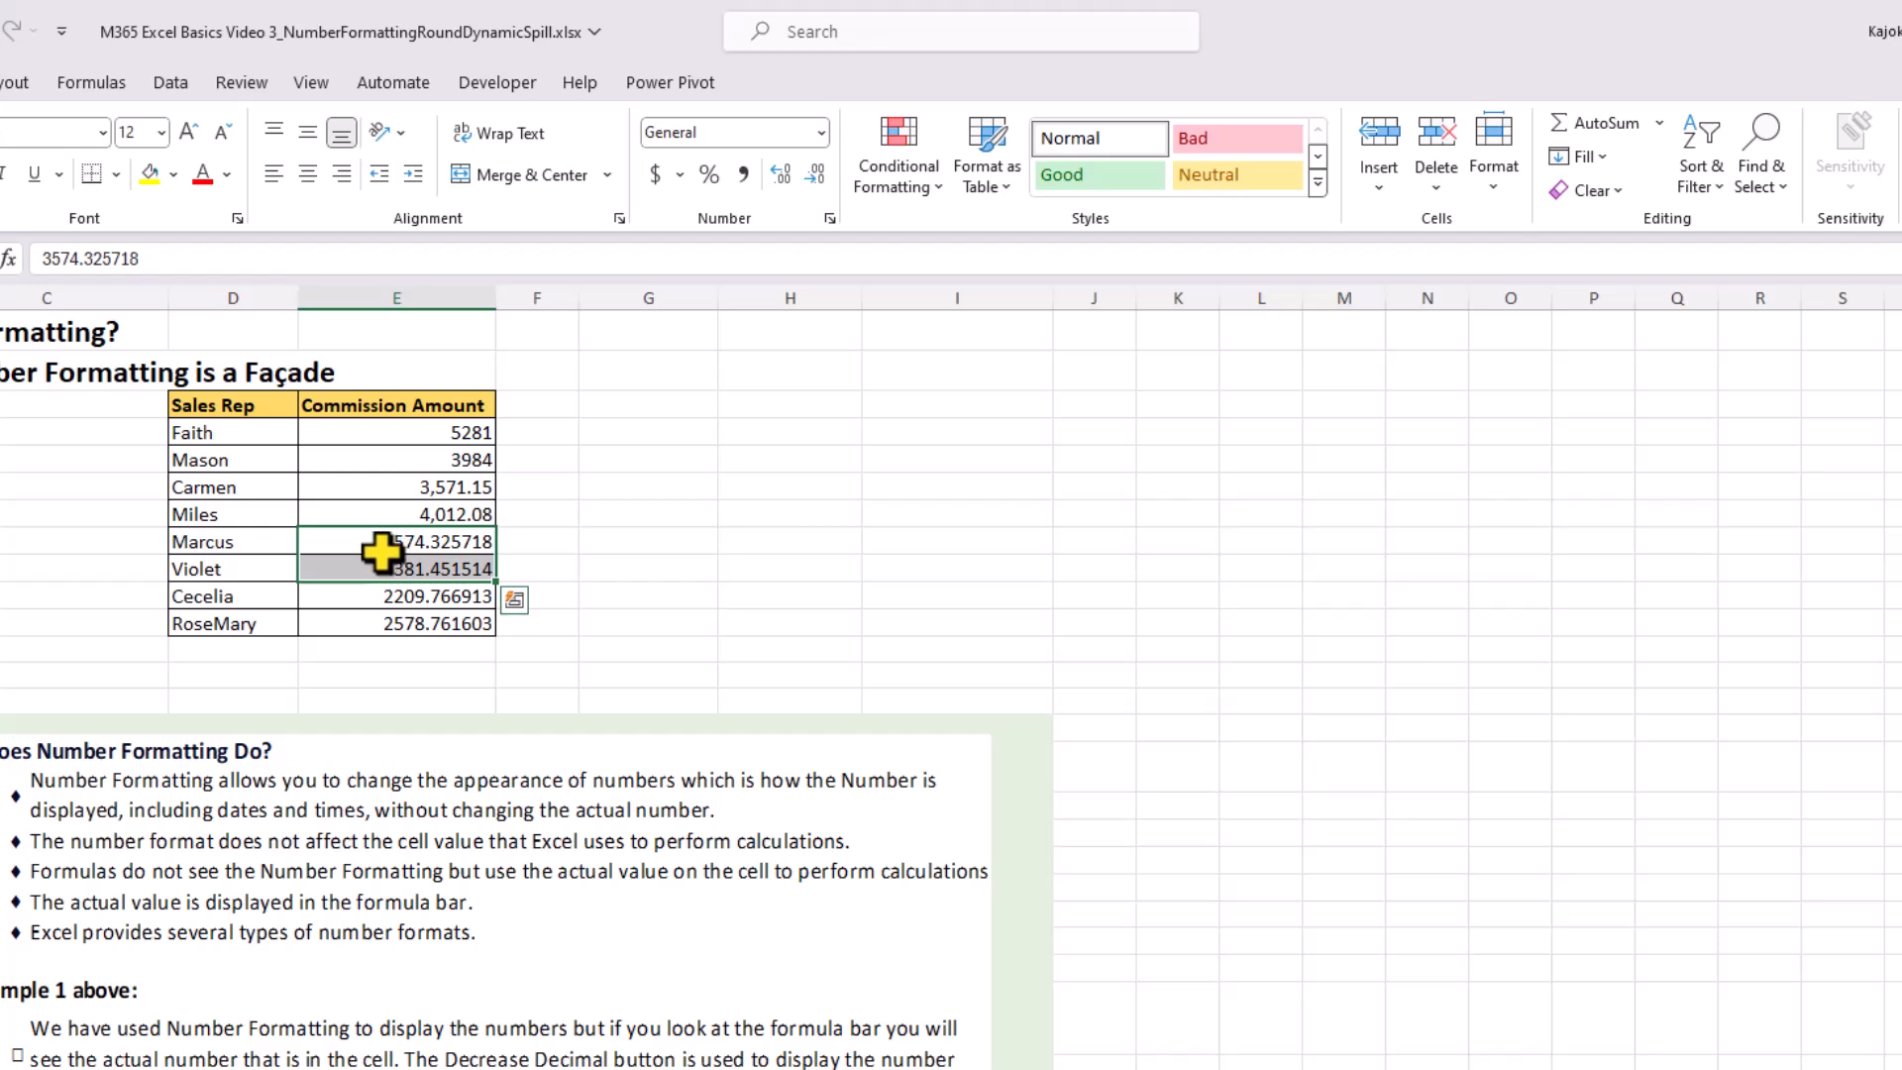
pyautogui.click(681, 177)
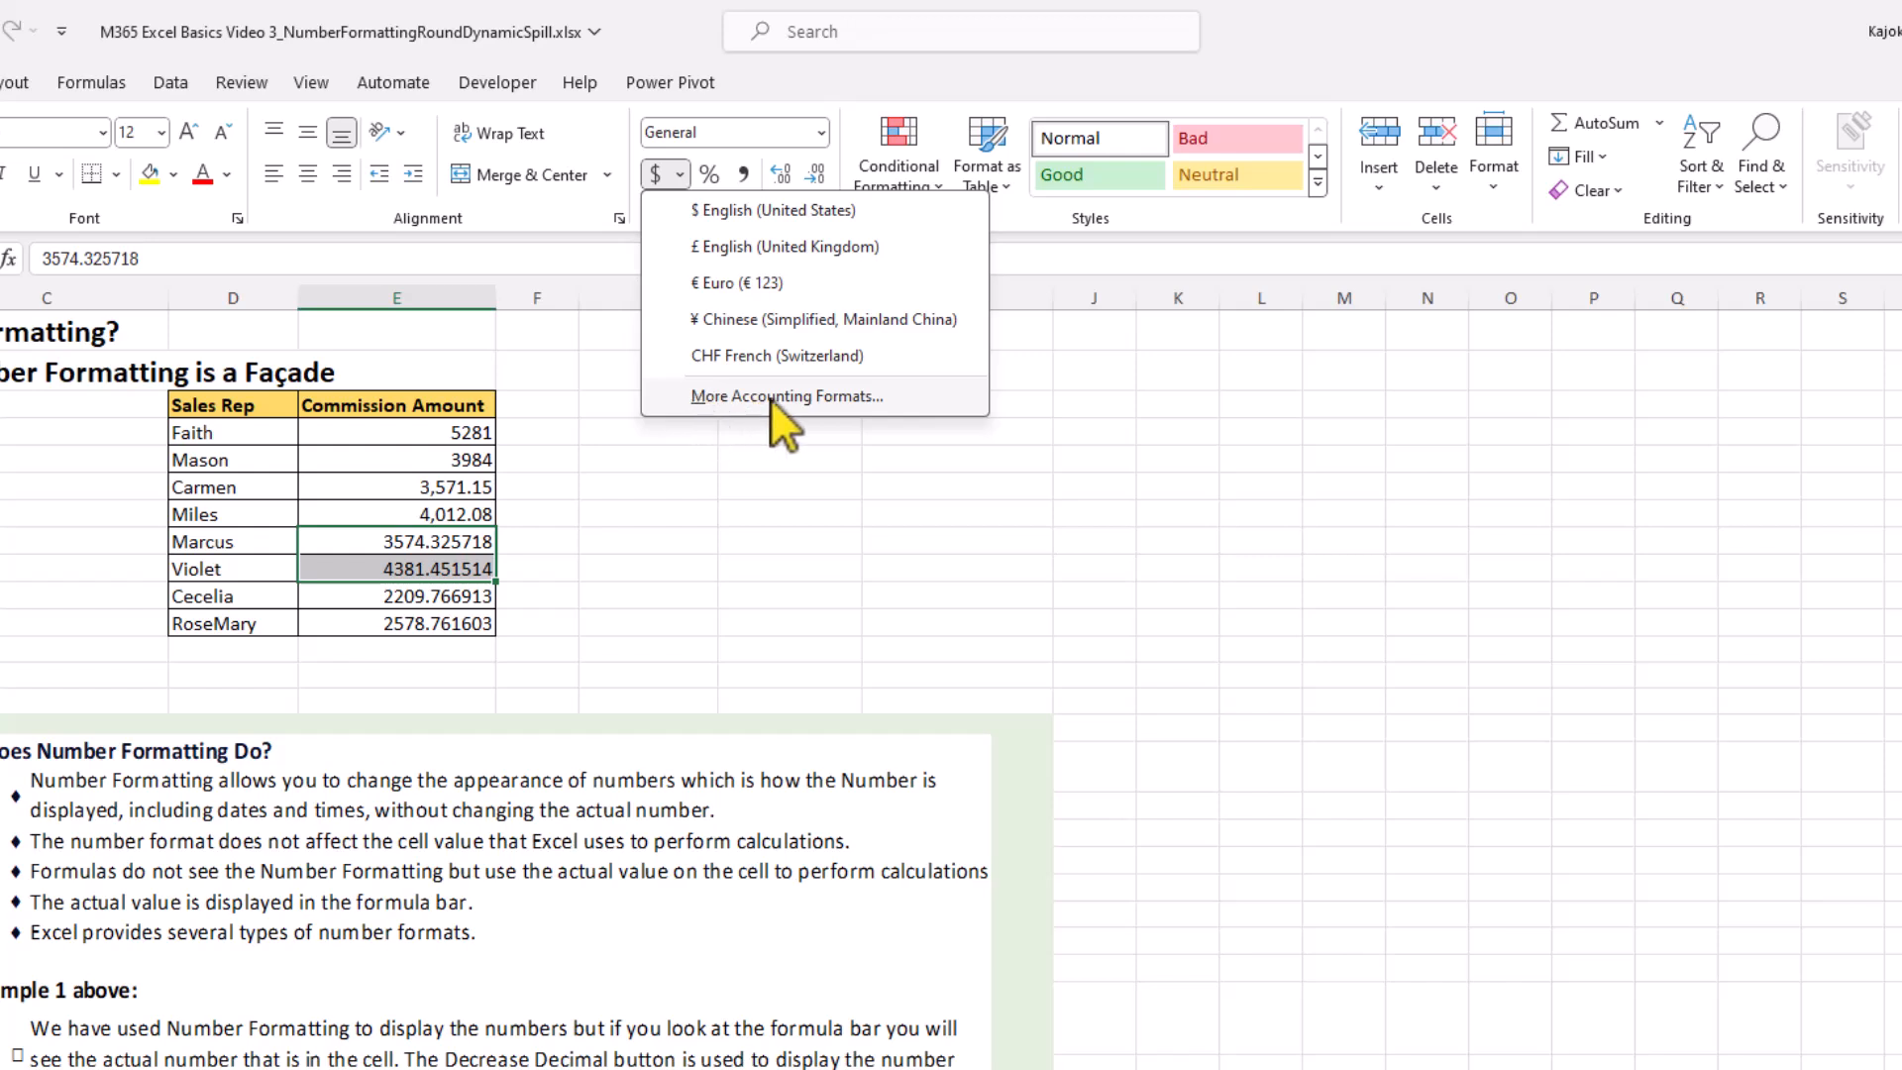
pyautogui.click(682, 177)
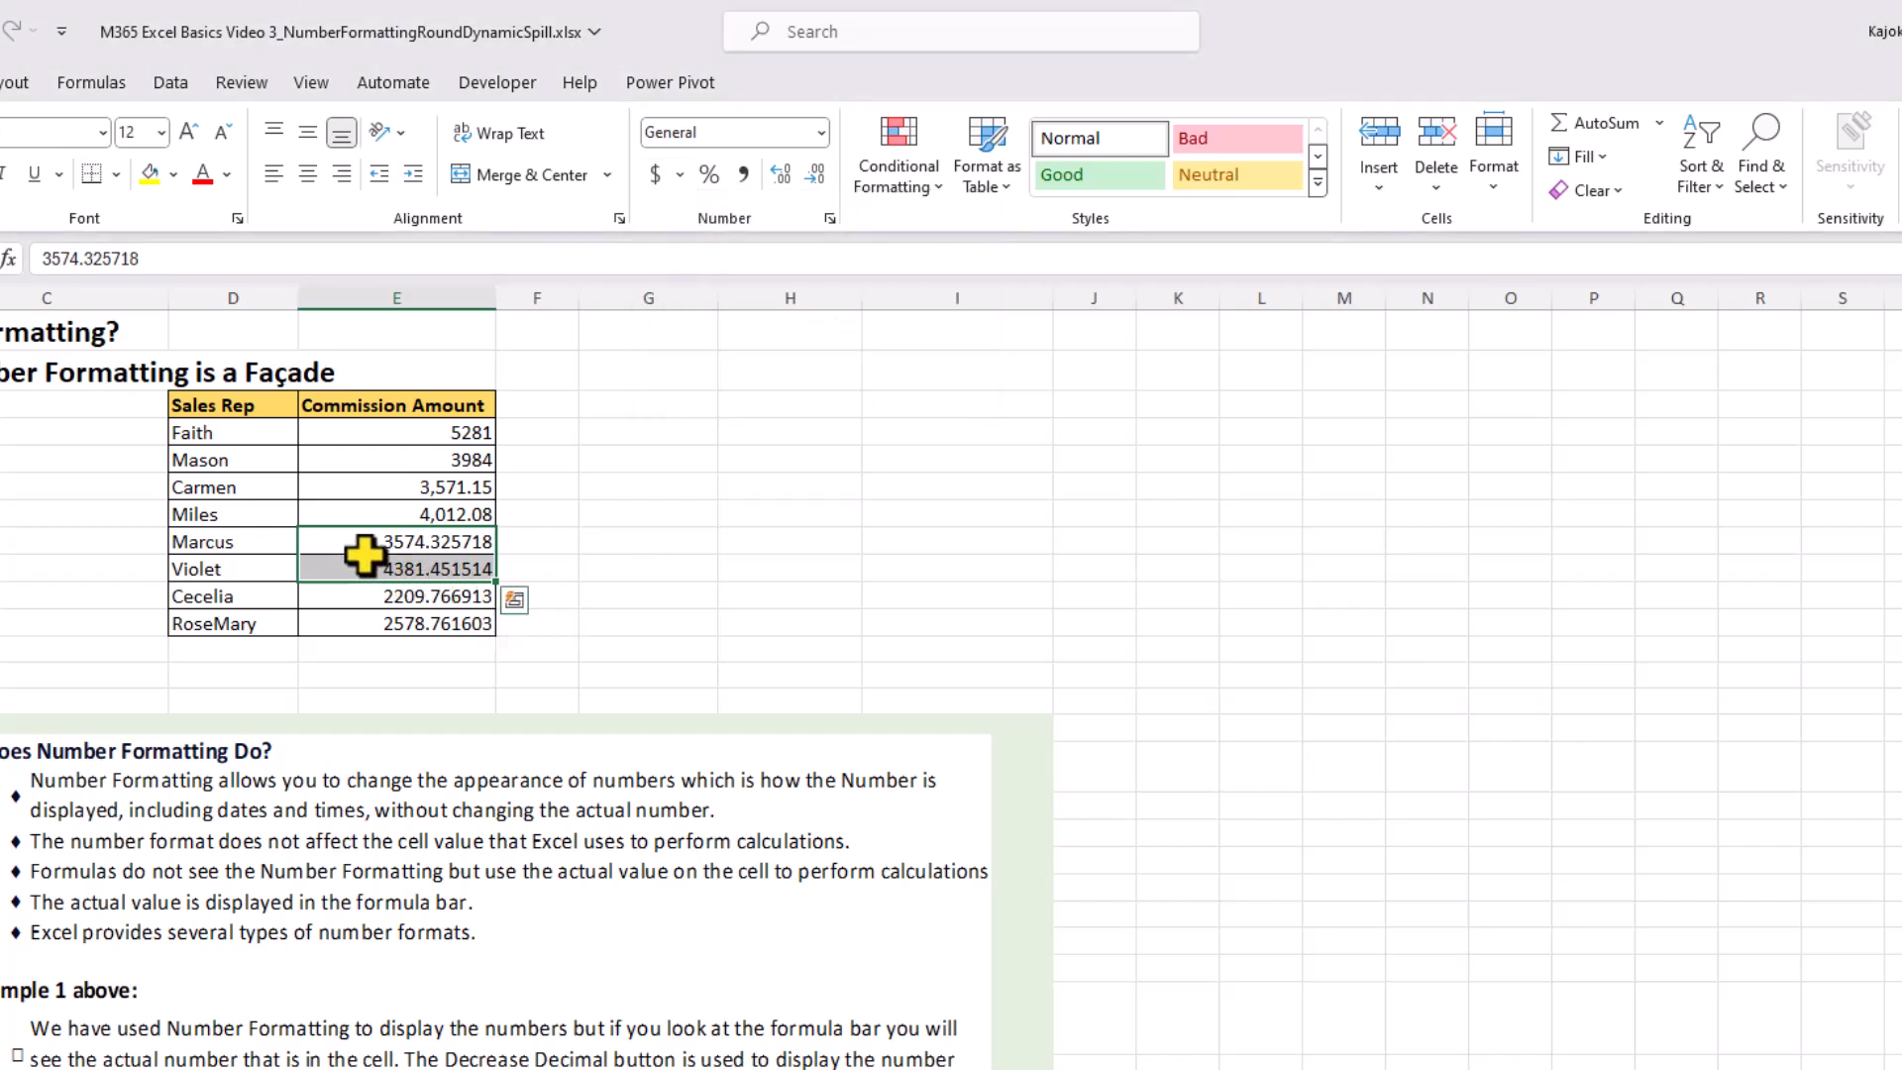
pyautogui.hotkey('ctrl', '1')
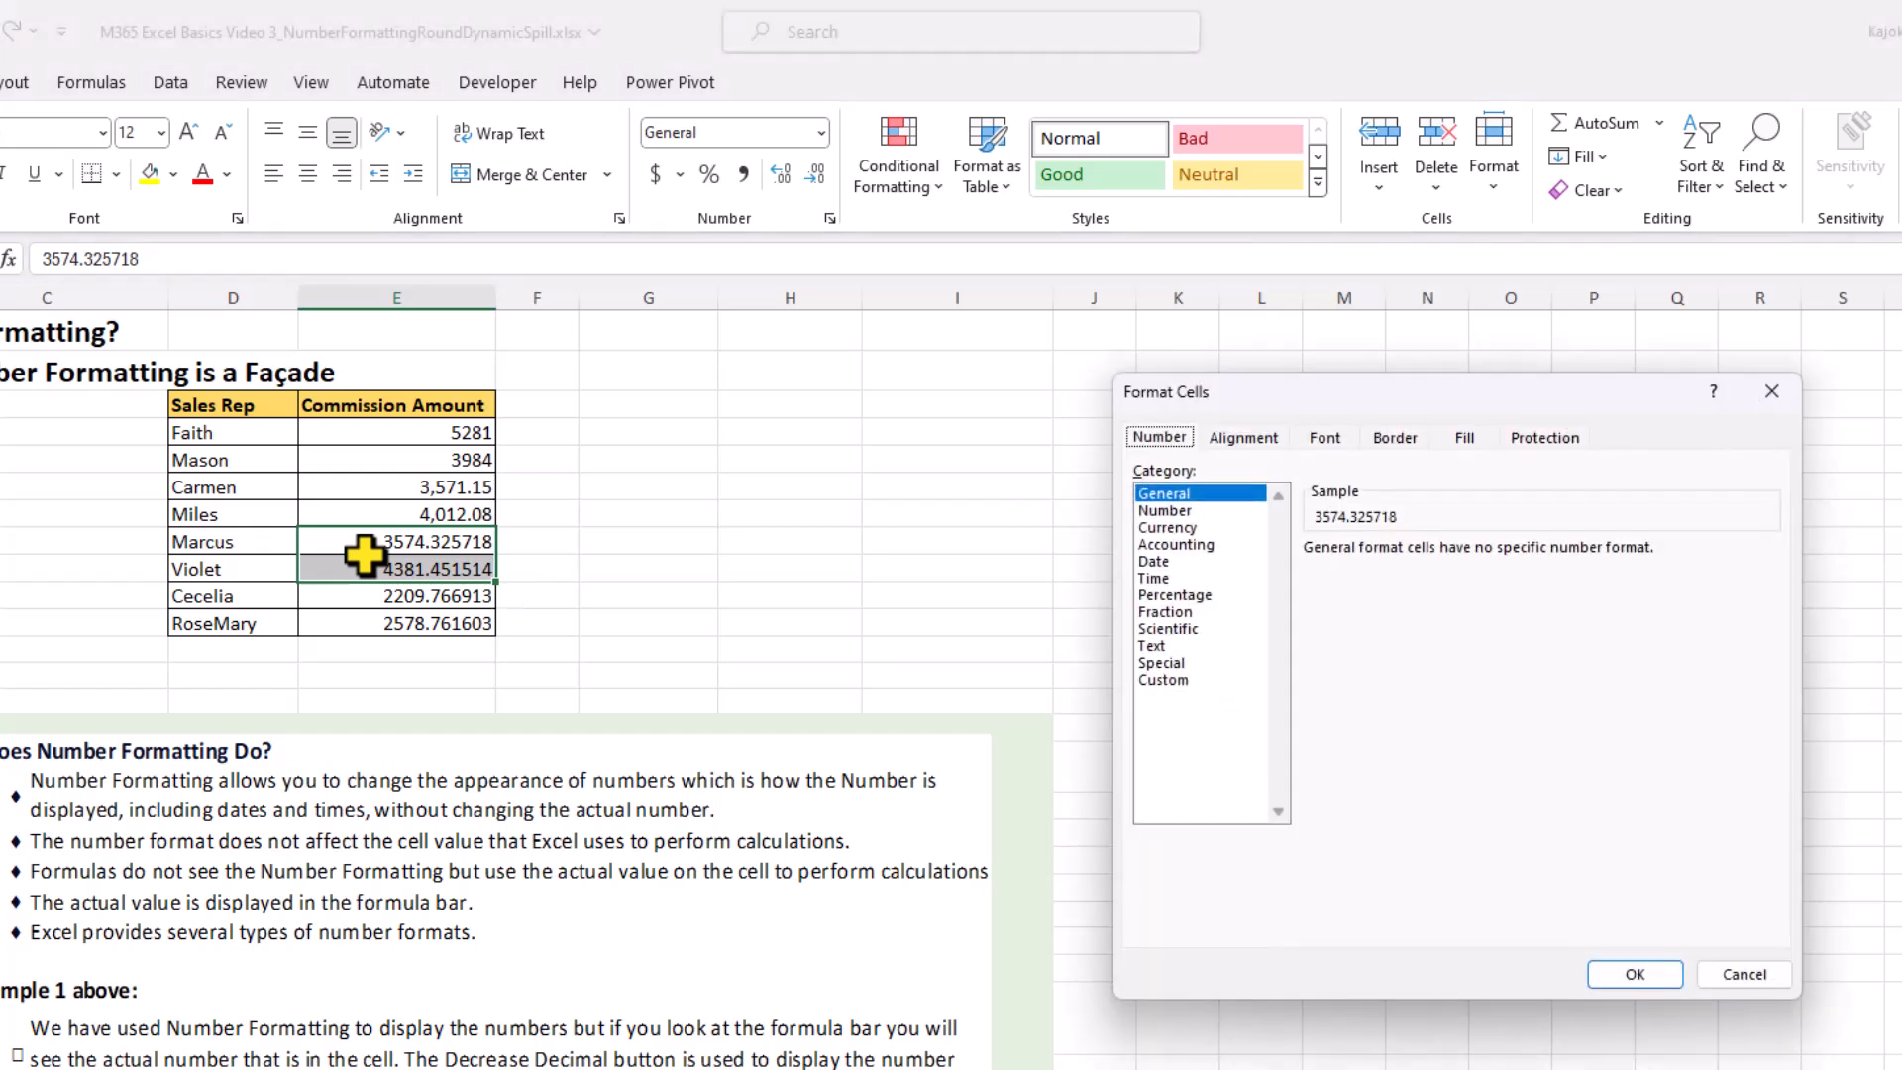
pyautogui.click(1174, 528)
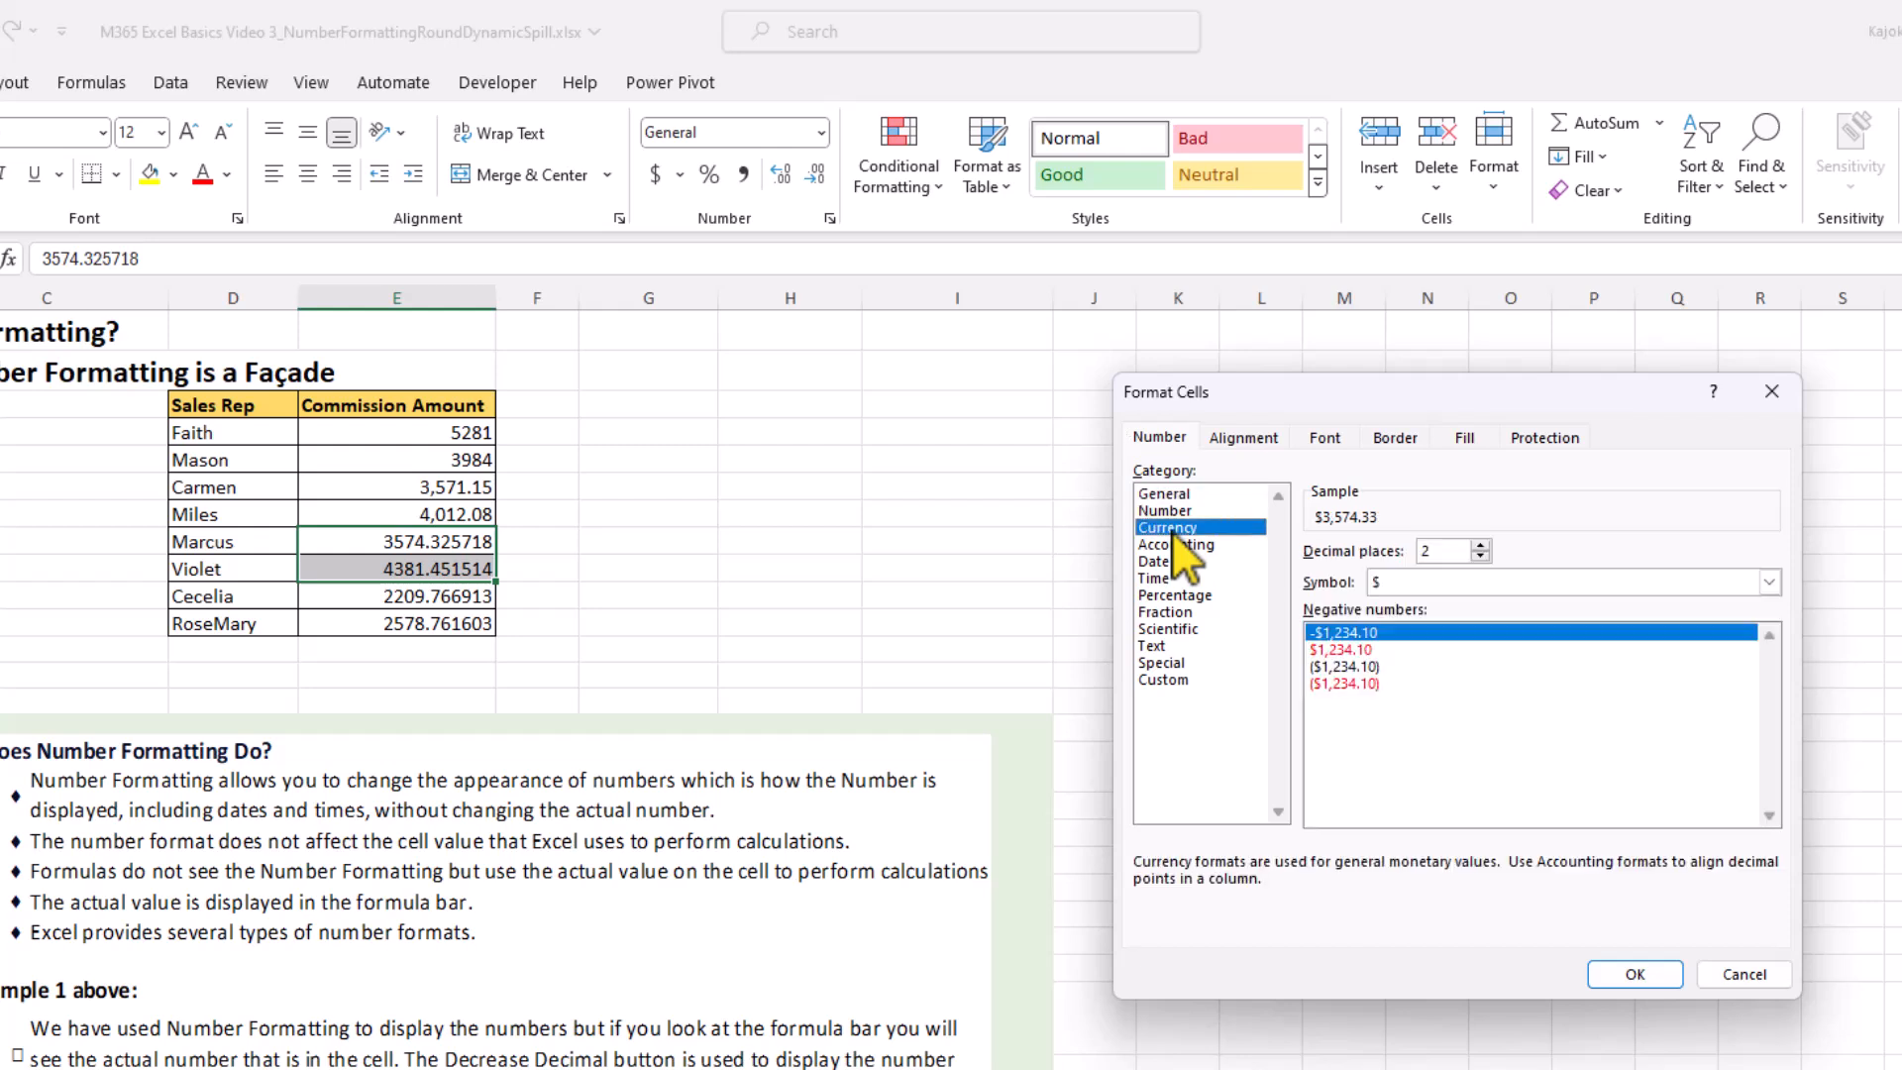
# - Try different decimal counts, keep 2 decimal places and the $ symbol, and apply the Currency format to the fifth and sixth amounts
pyautogui.click(1481, 546)
pyautogui.click(1482, 546)
pyautogui.click(1481, 546)
pyautogui.click(1482, 555)
pyautogui.click(1481, 556)
pyautogui.click(1481, 557)
pyautogui.click(1480, 545)
pyautogui.click(1770, 582)
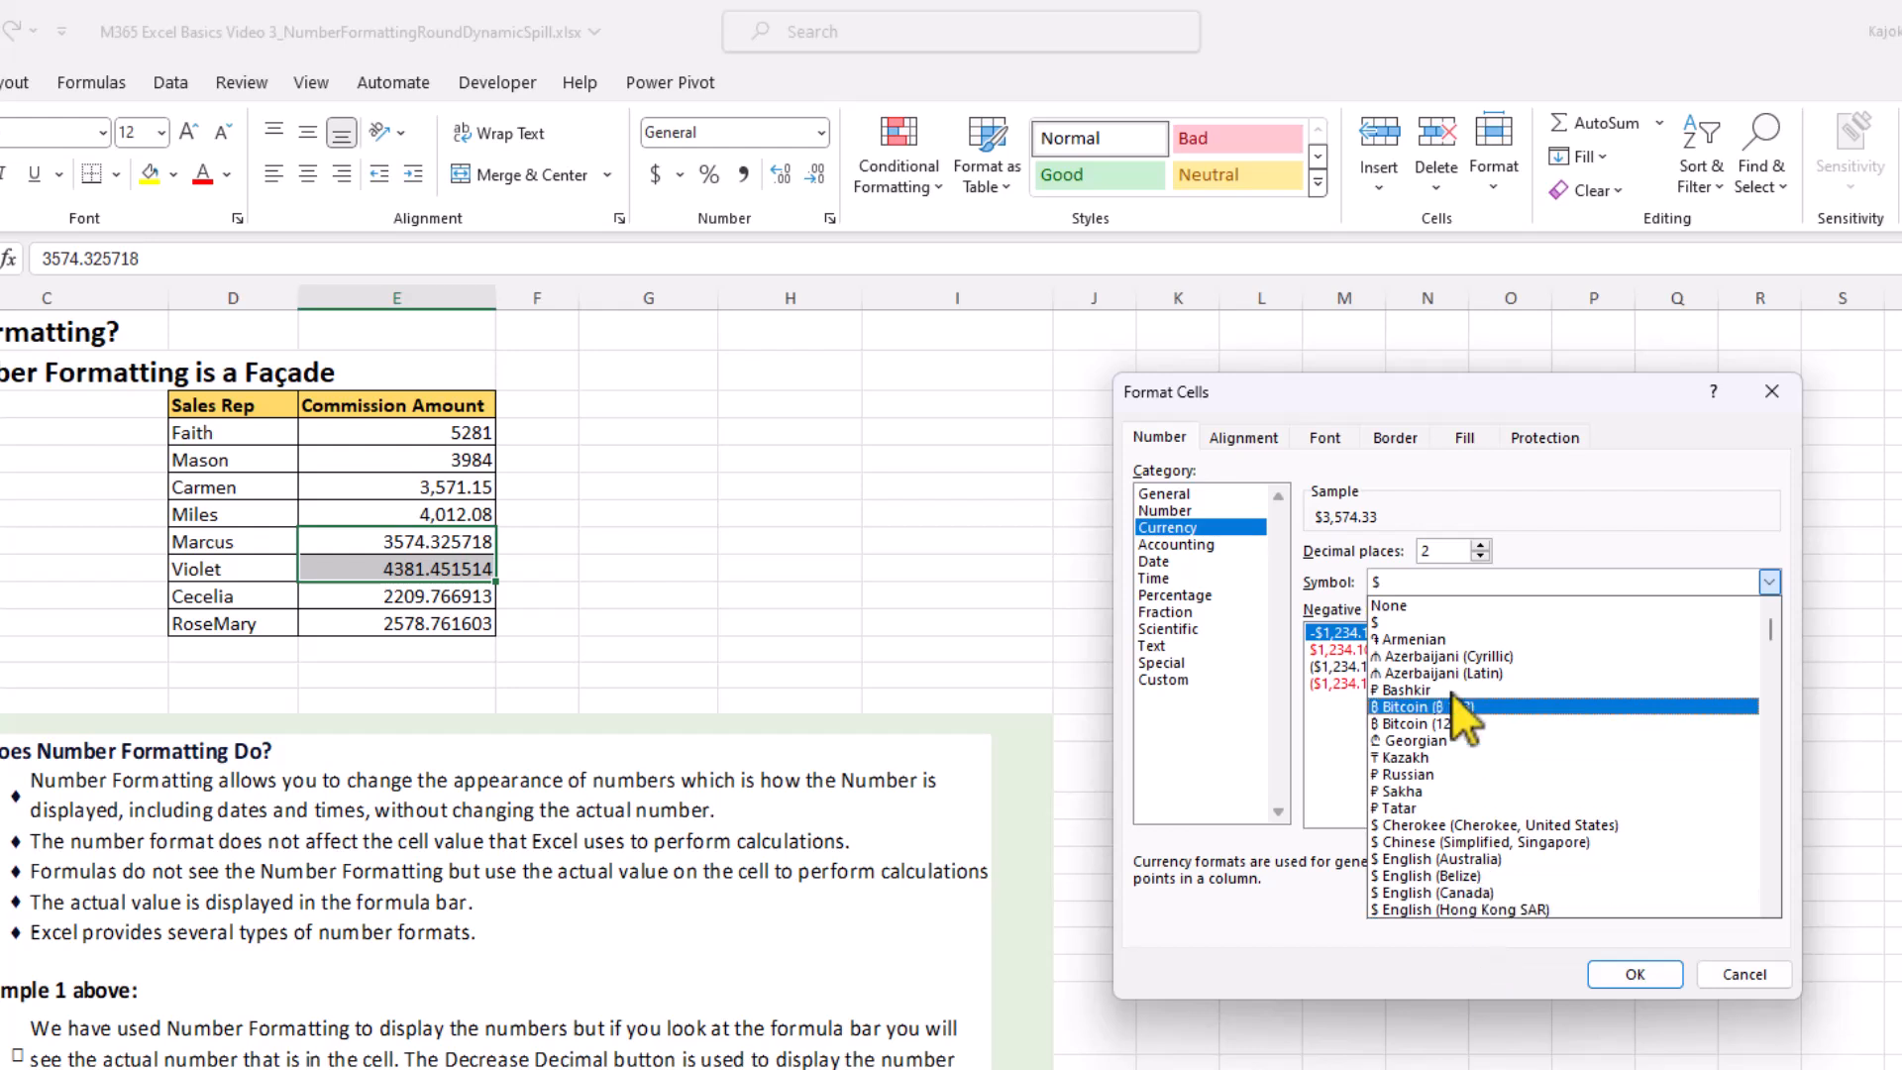
pyautogui.click(1381, 584)
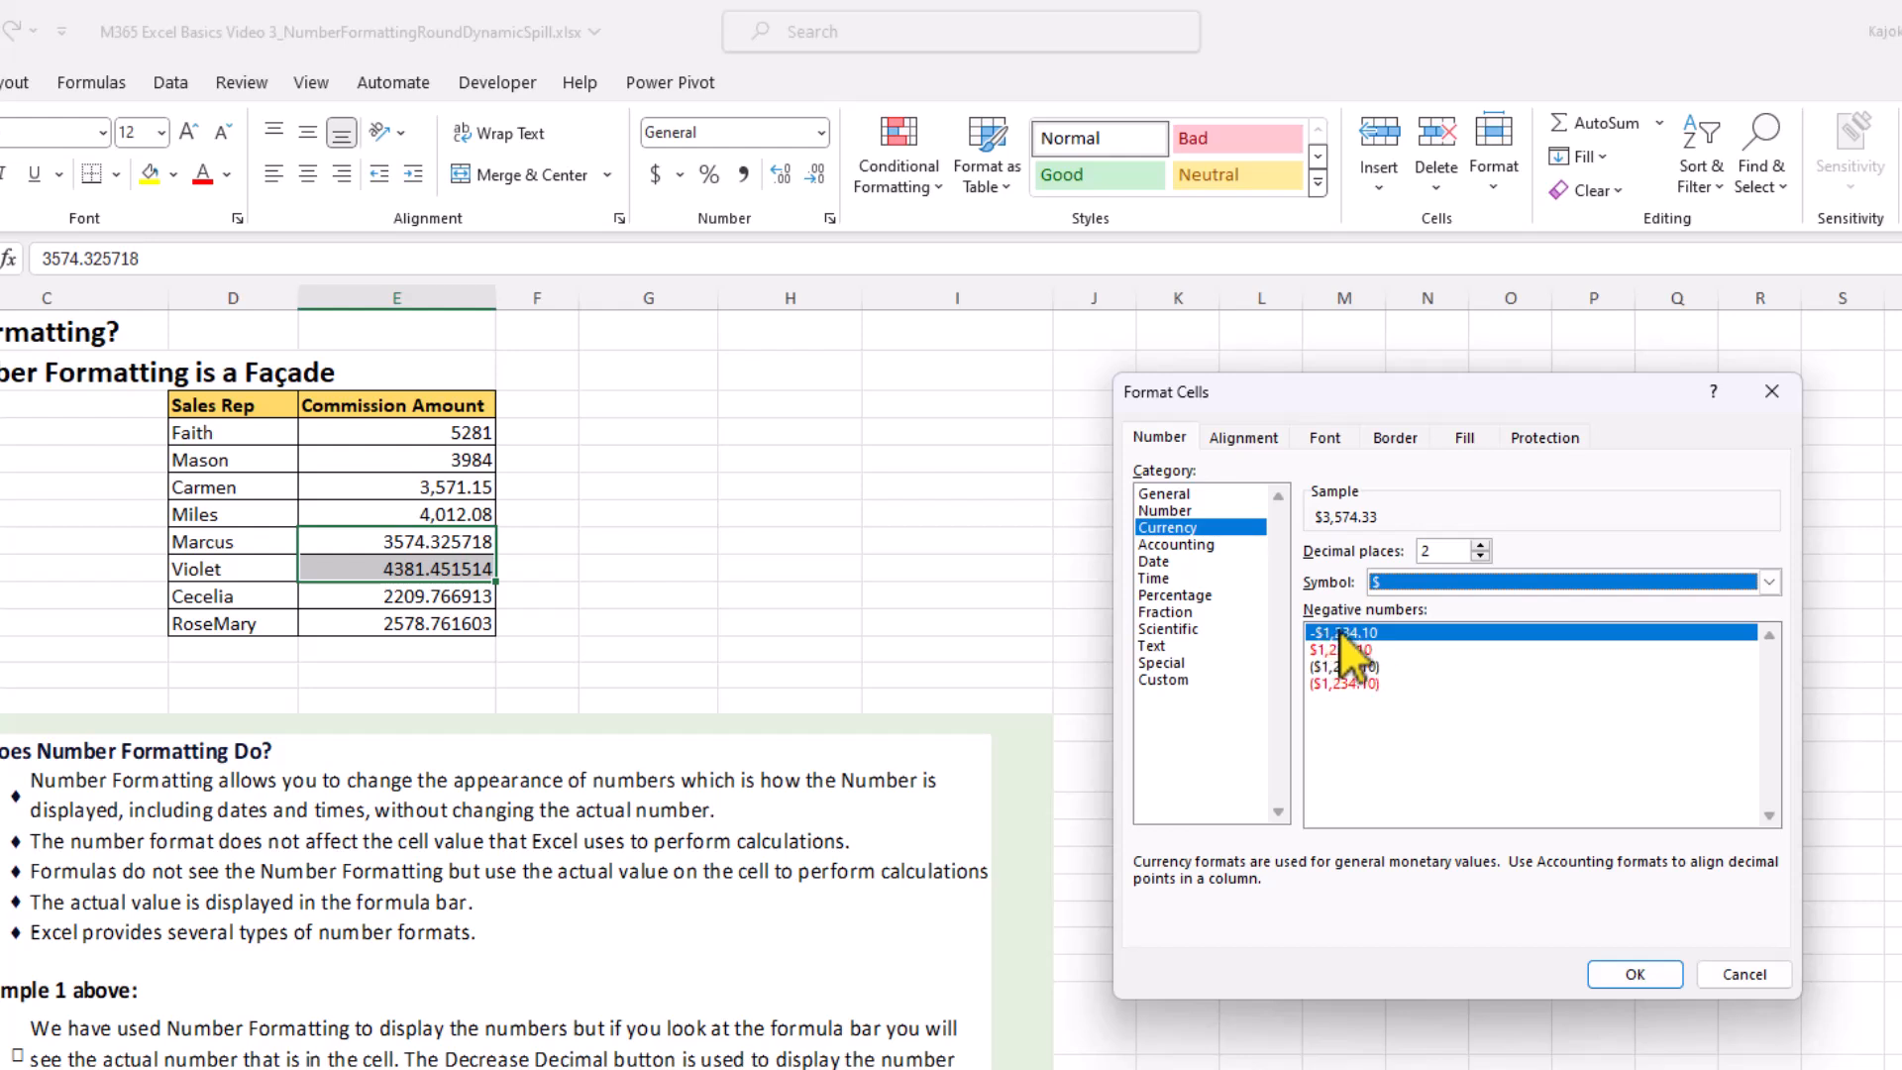
pyautogui.click(1632, 974)
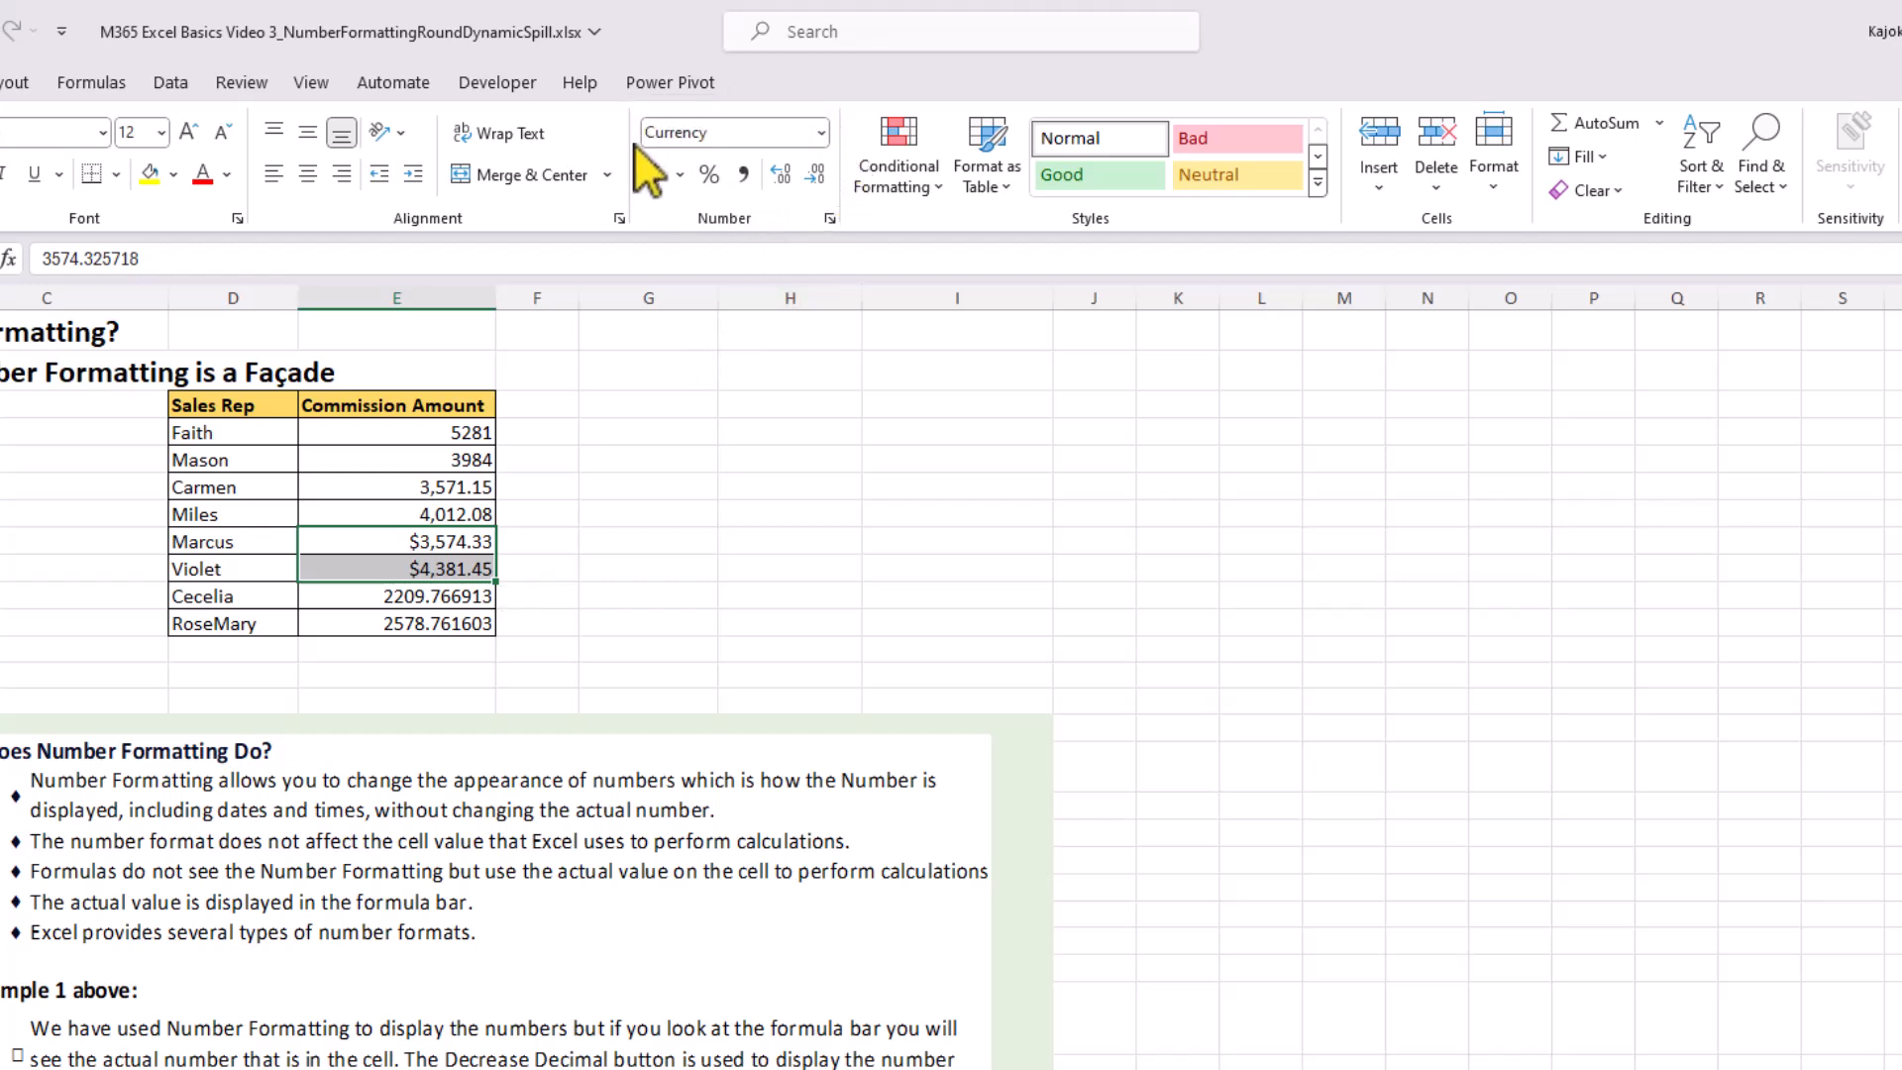
# - Compare the applied formats and underlying values of the third through sixth commission amounts
pyautogui.moveTo(458, 488); pyautogui.dragTo(458, 510)
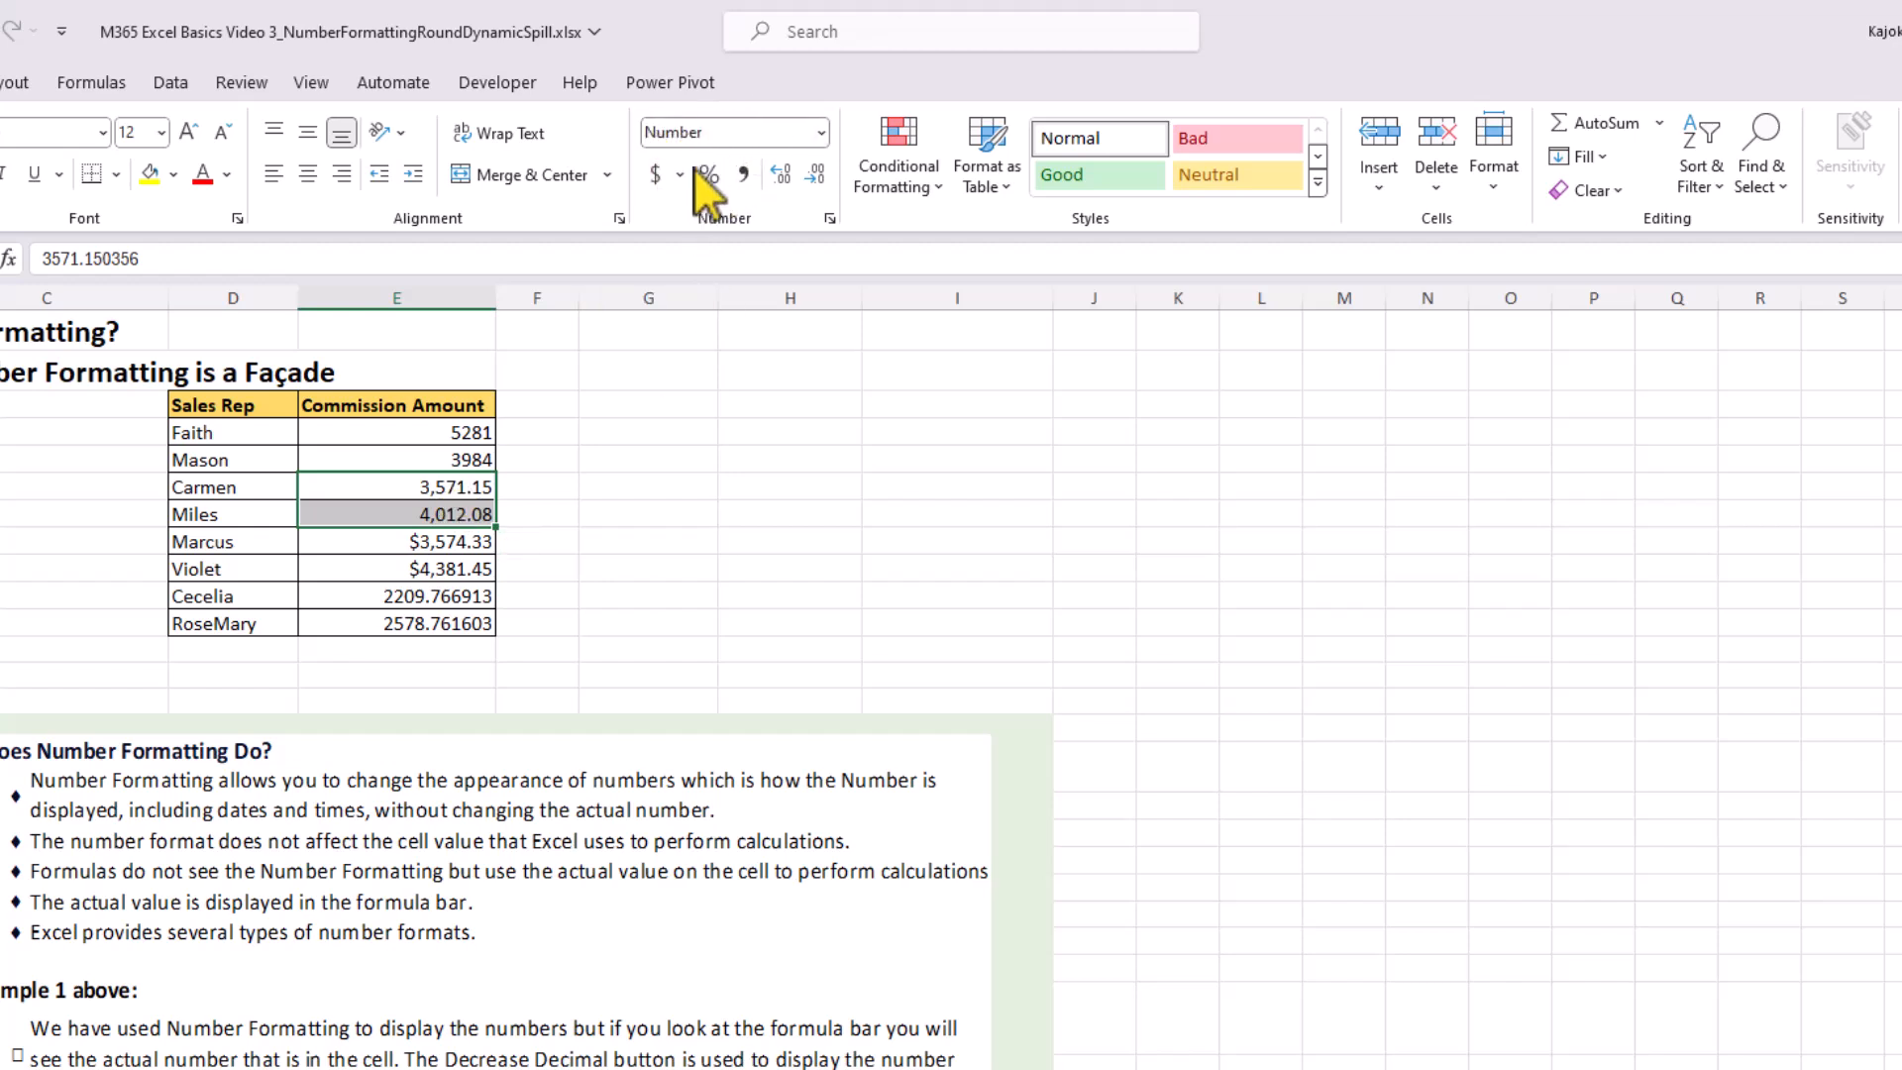
pyautogui.click(443, 543)
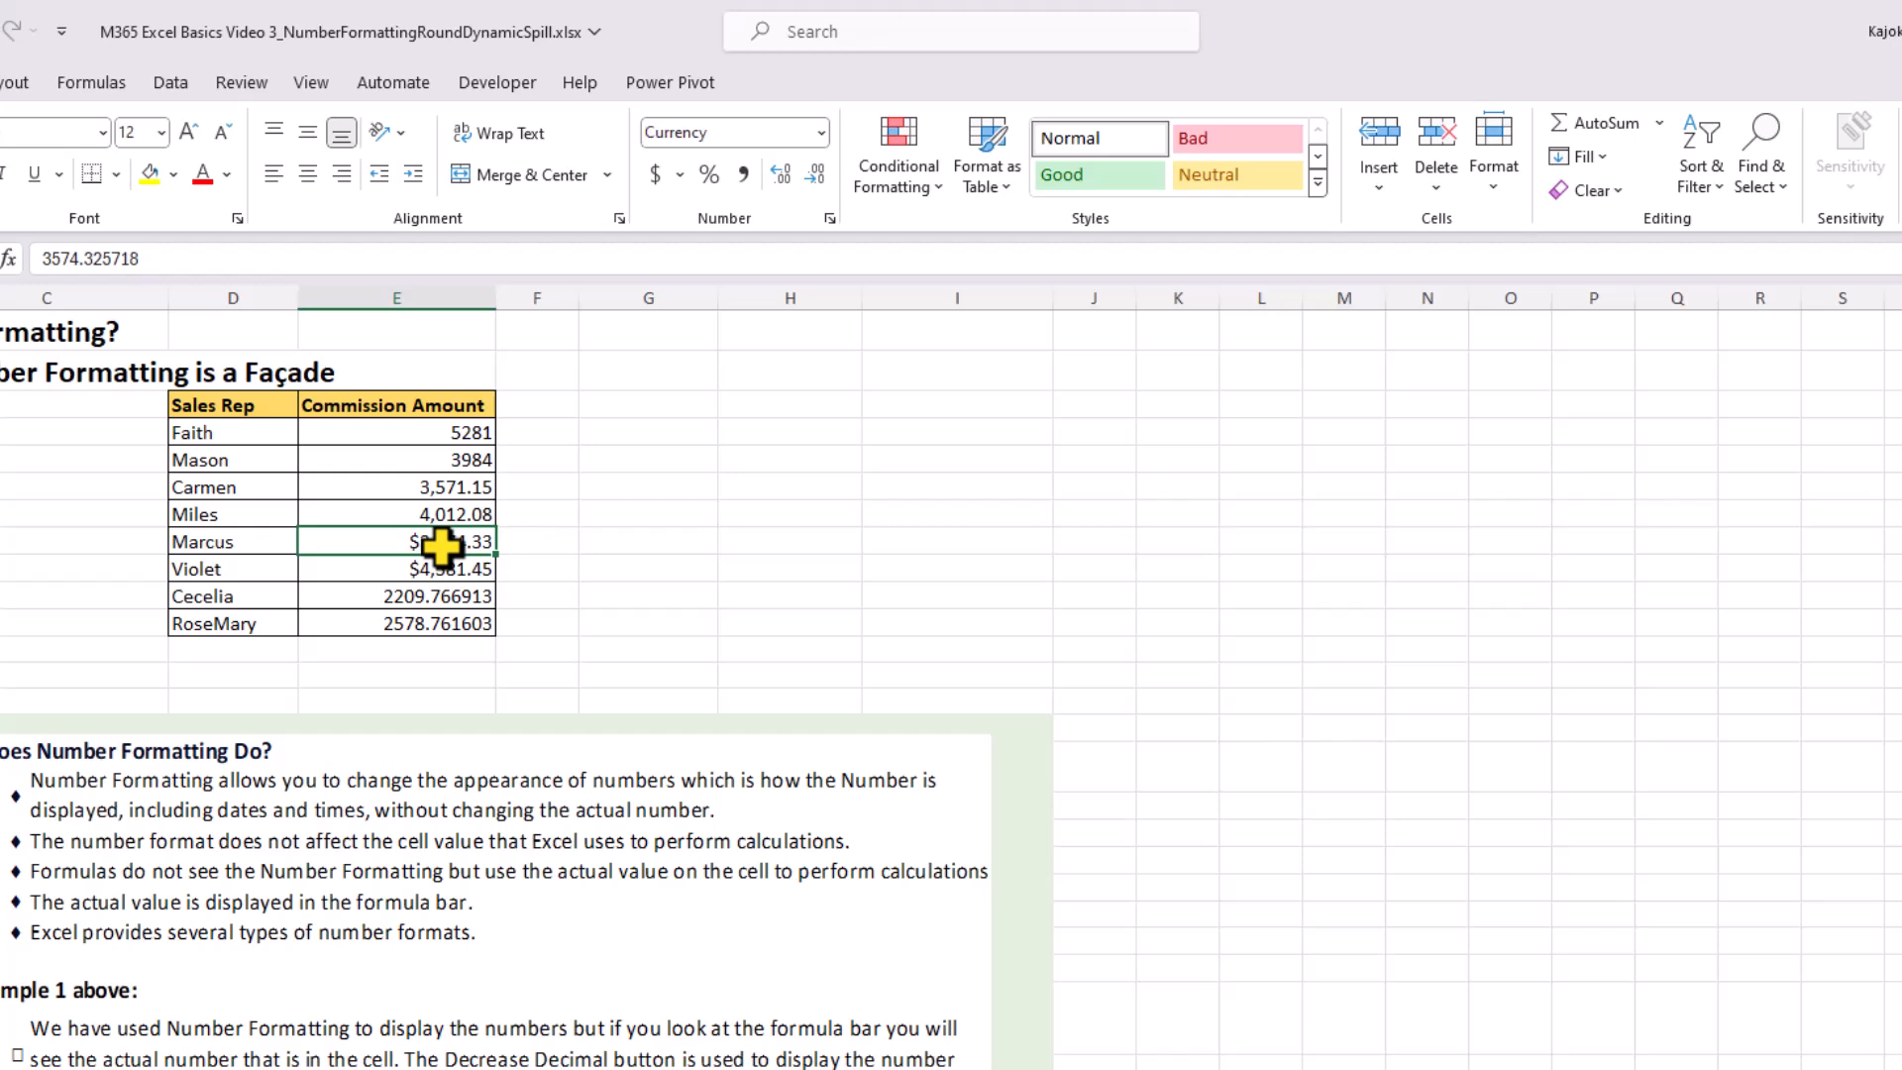
pyautogui.click(443, 562)
pyautogui.click(443, 538)
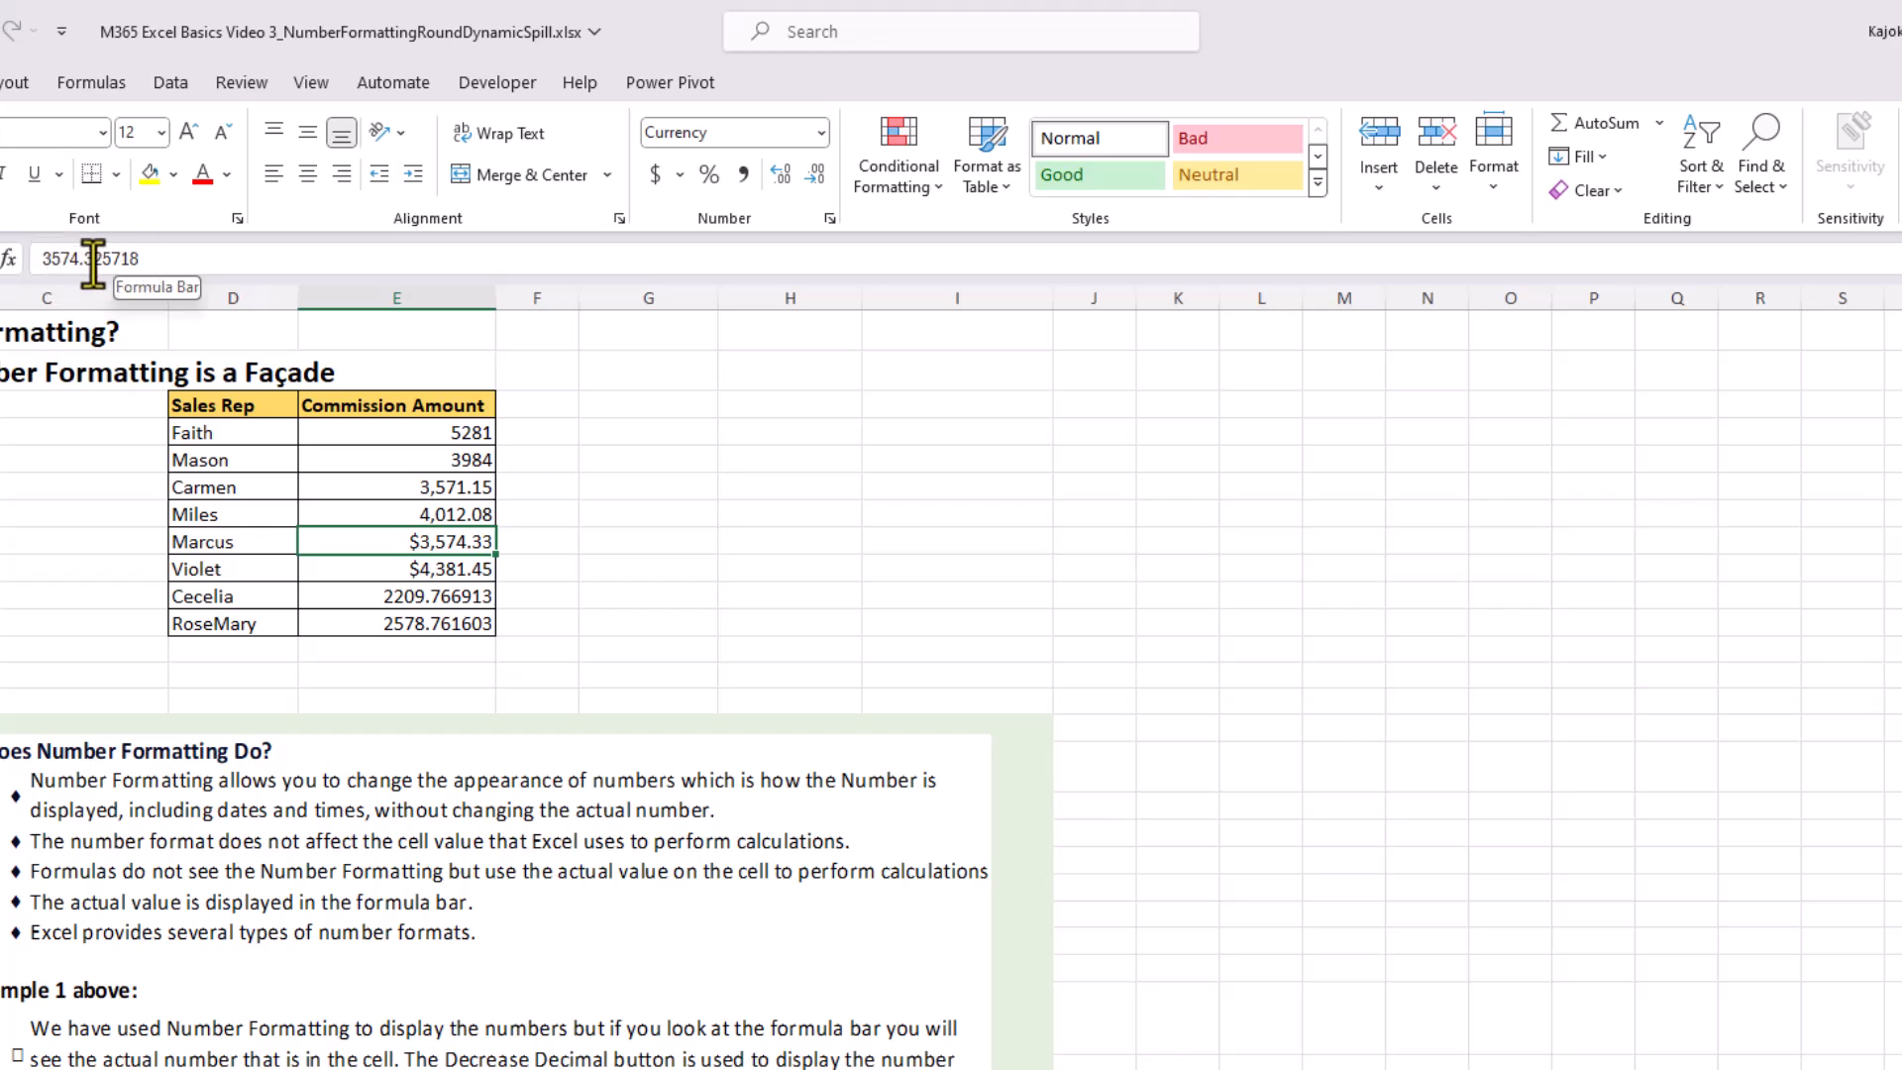
pyautogui.click(421, 567)
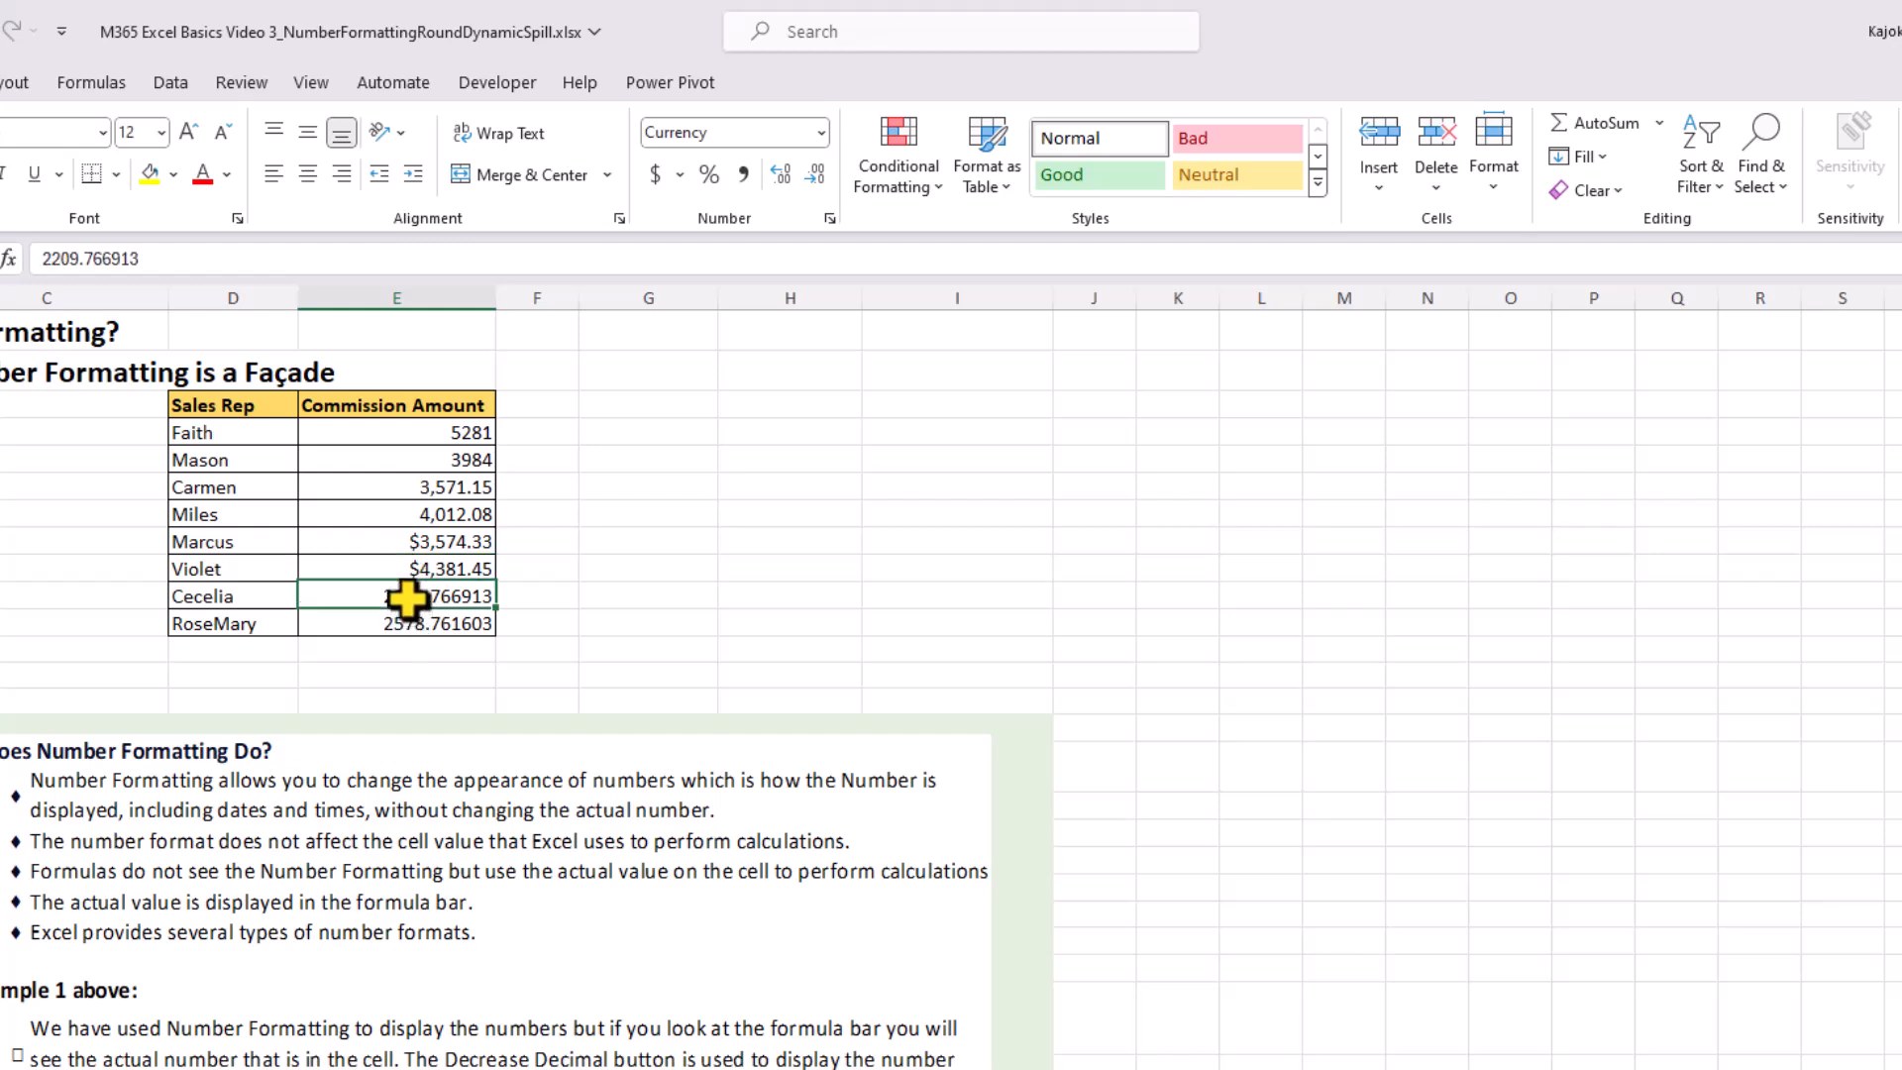
# - Format the last two commission amounts as Accounting with 2 decimal places and the $ symbol
pyautogui.moveTo(406, 602); pyautogui.dragTo(407, 616)
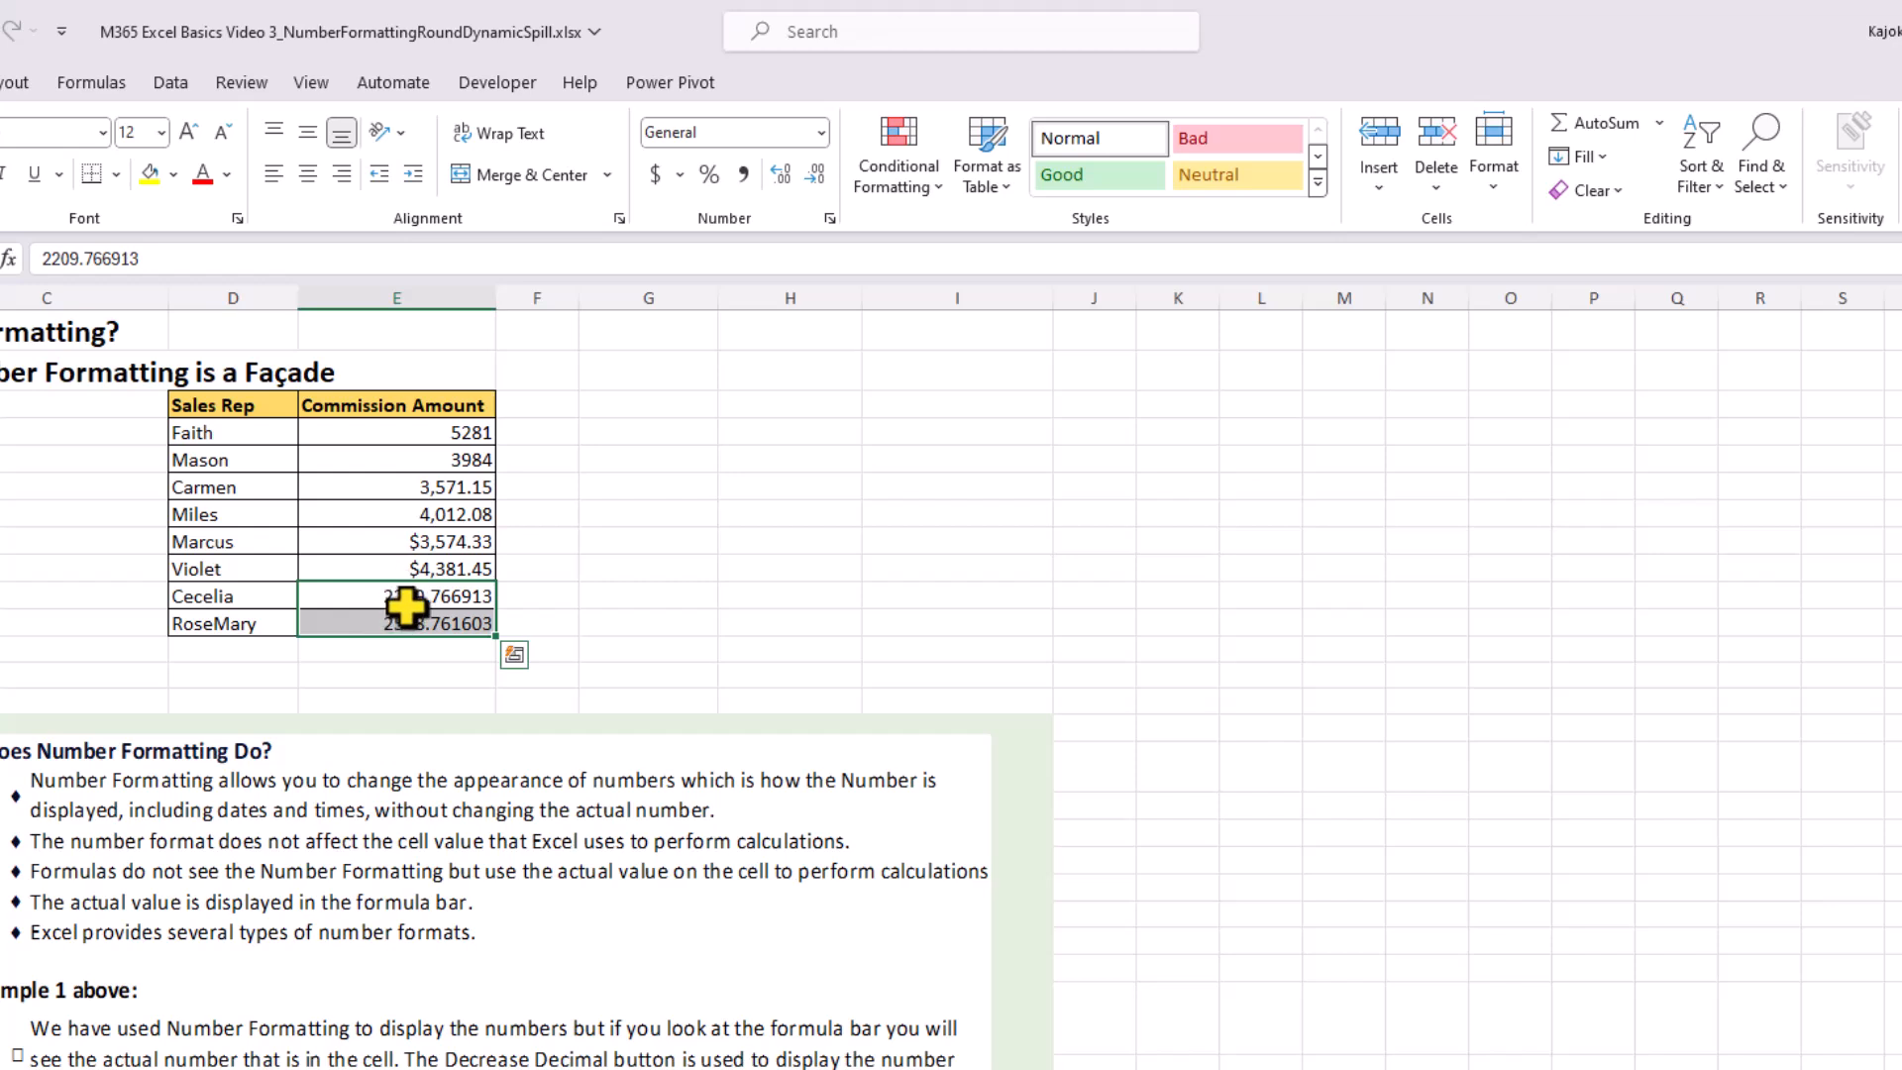
pyautogui.hotkey('ctrl', '1')
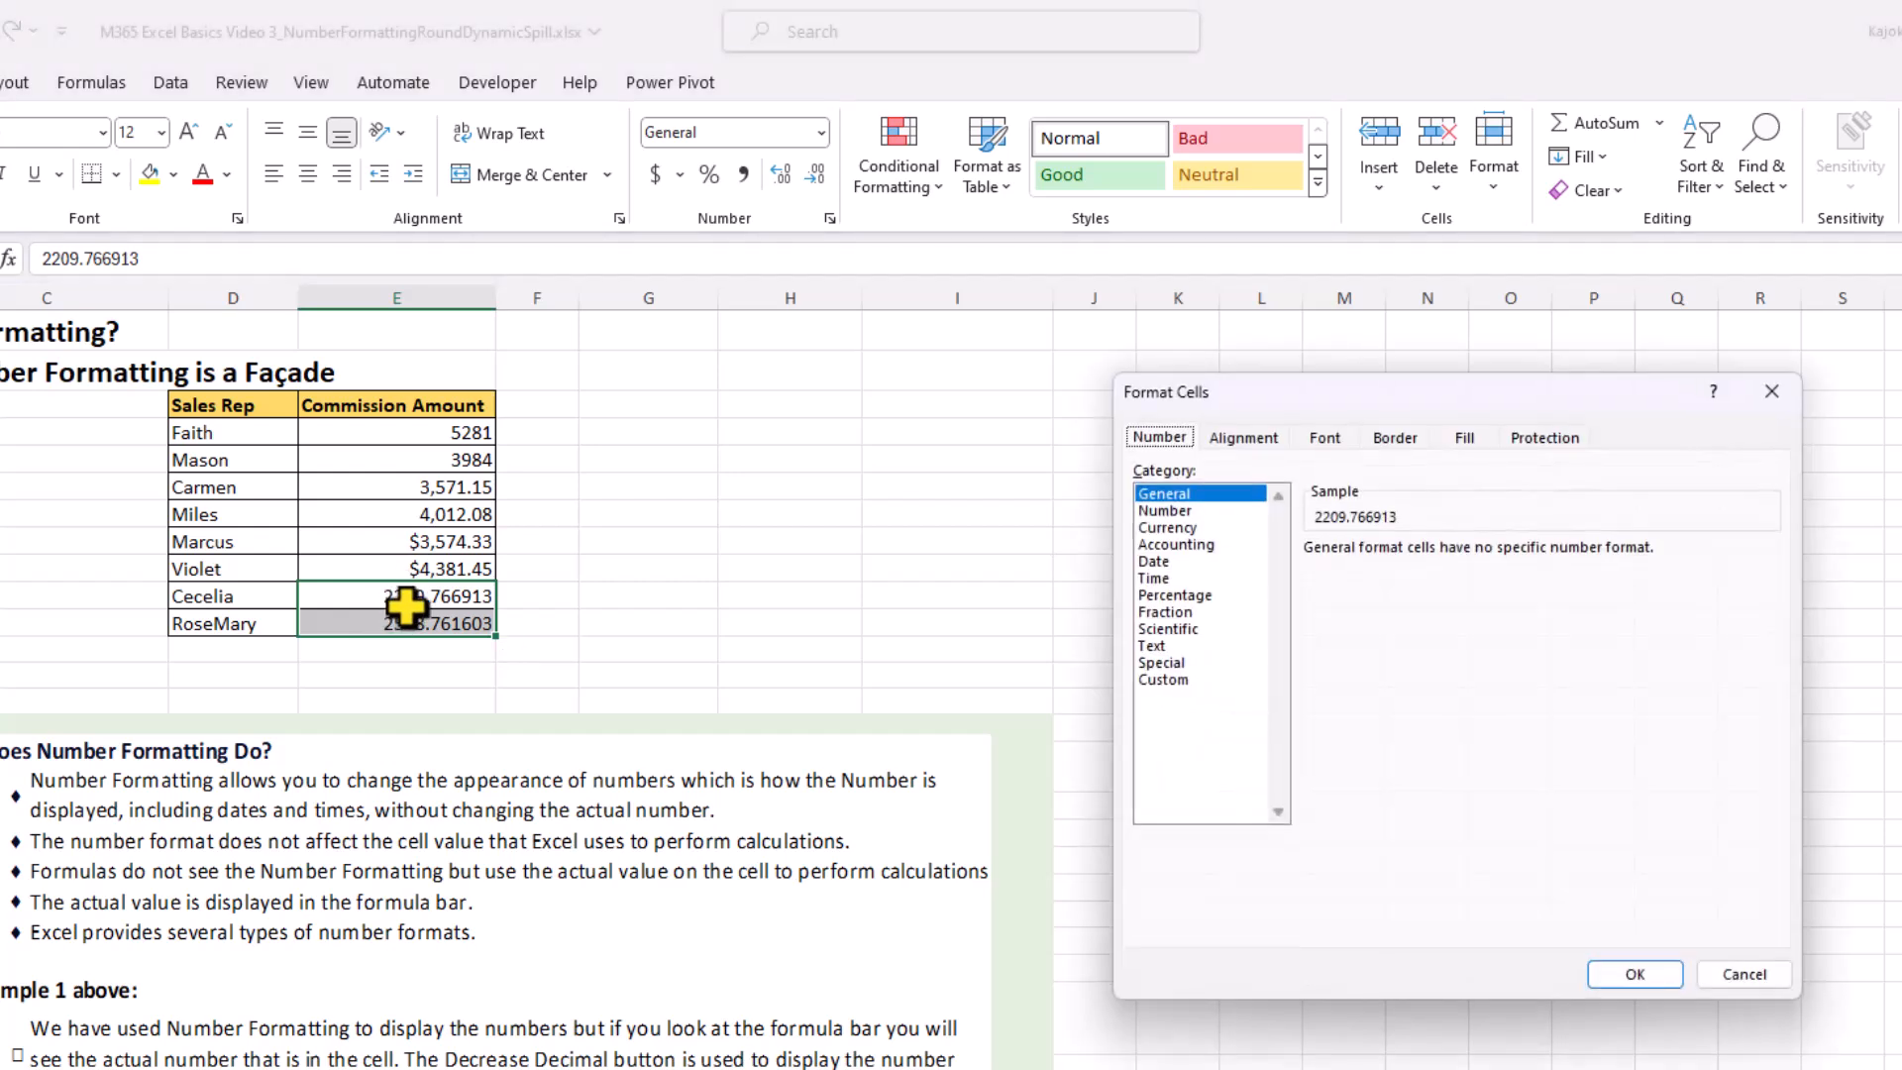
pyautogui.click(1196, 548)
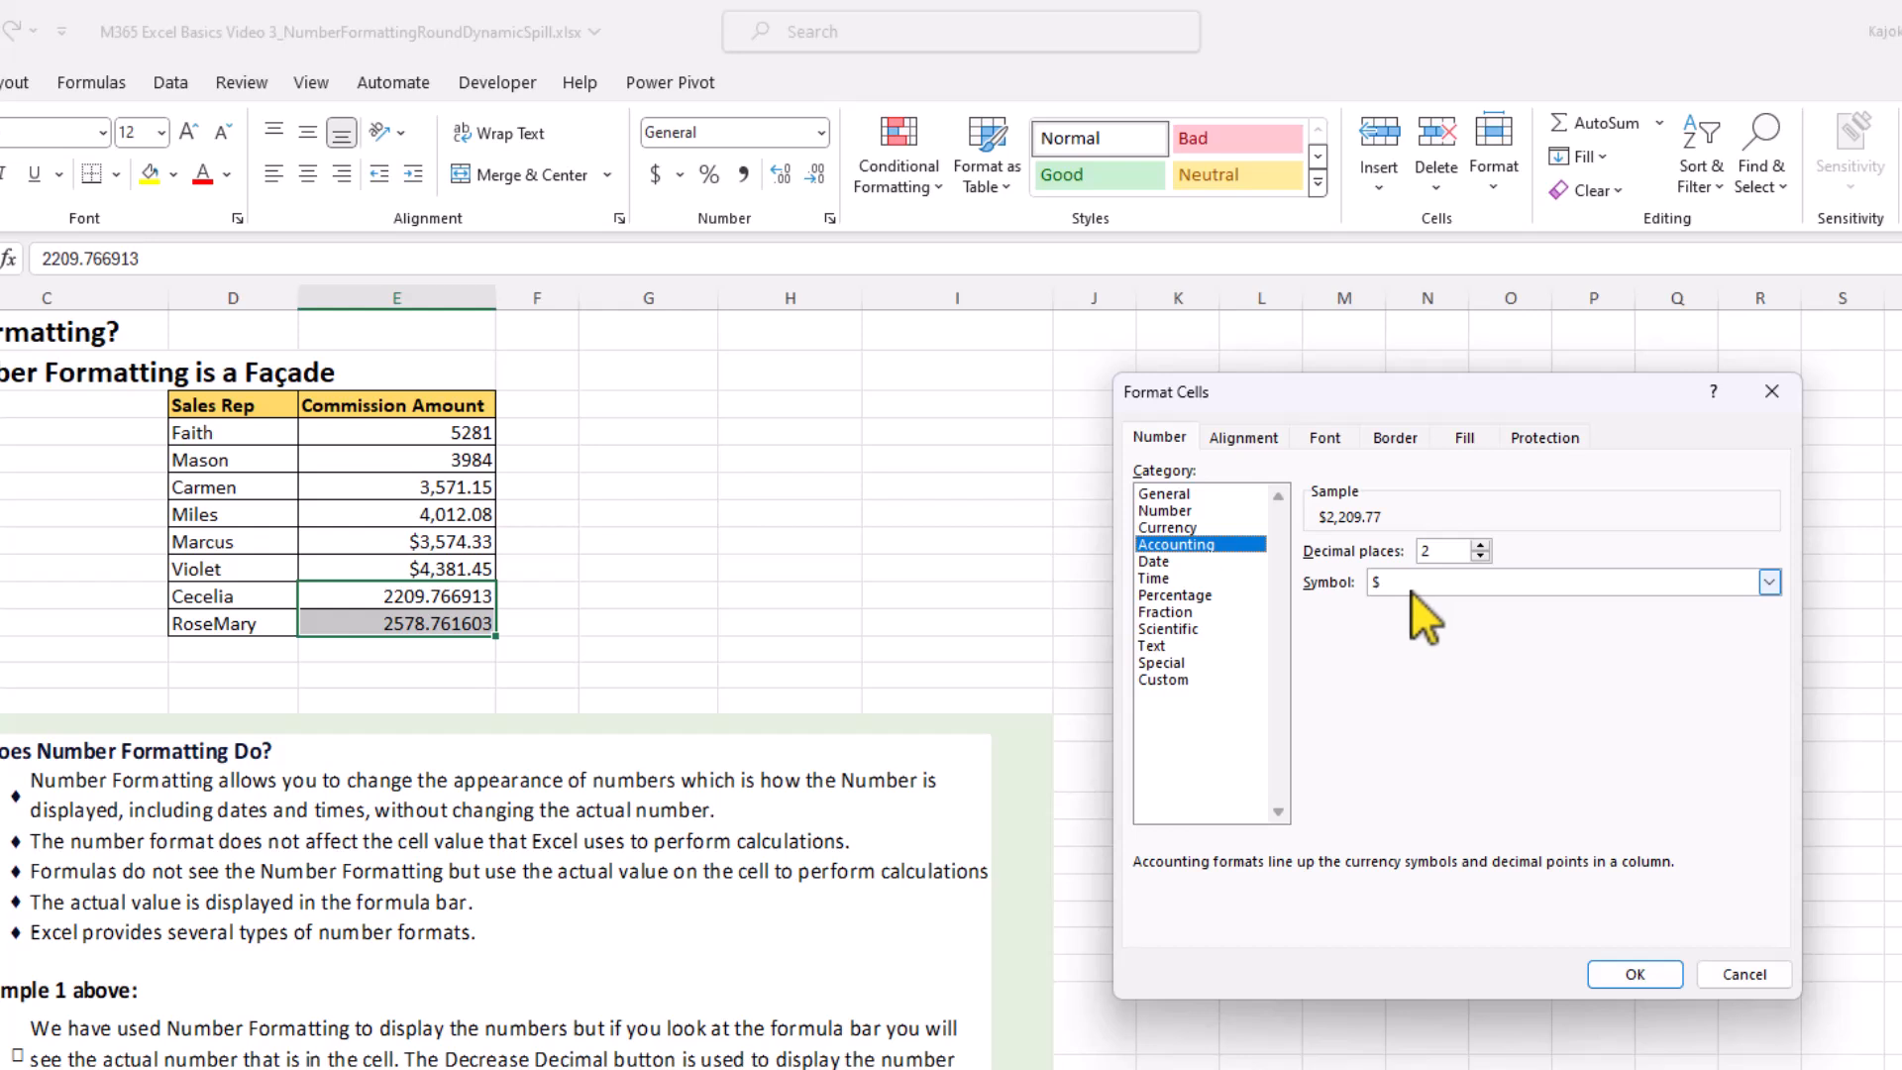
pyautogui.click(1770, 582)
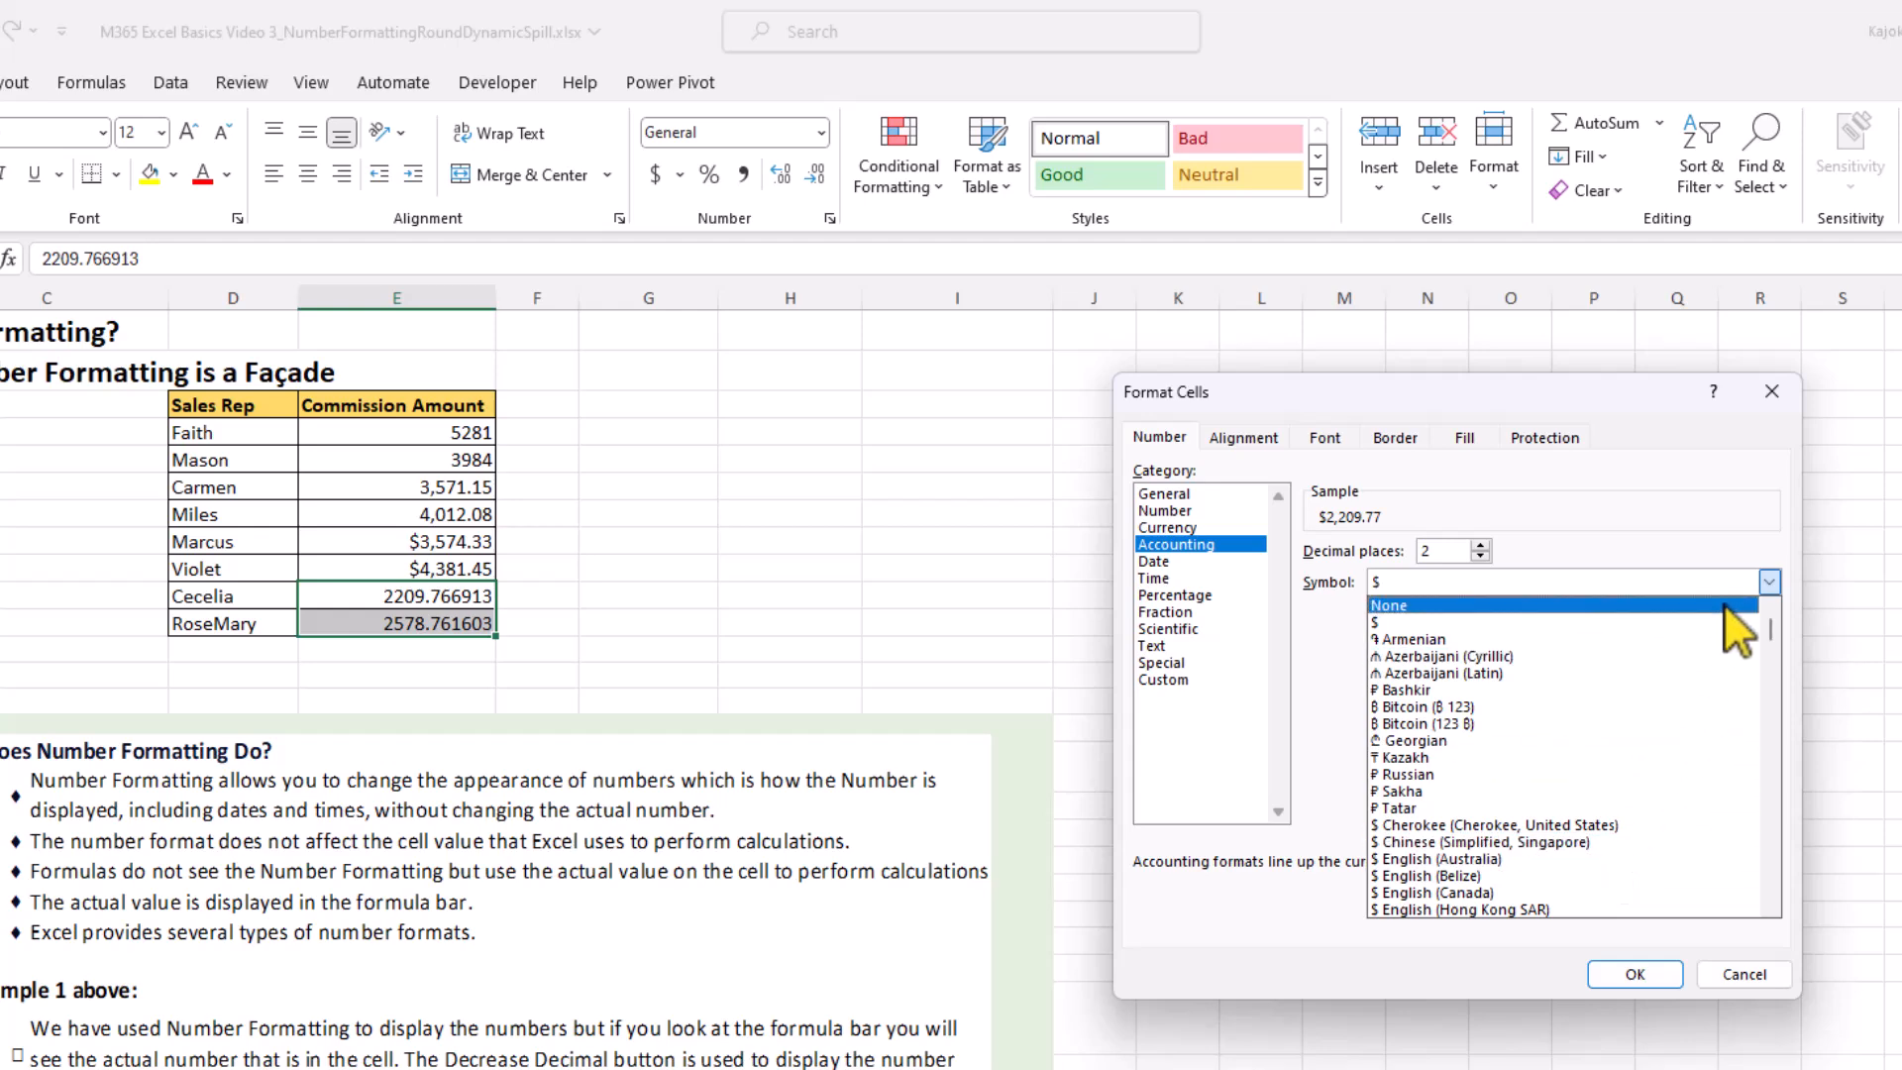
pyautogui.moveTo(1769, 624); pyautogui.dragTo(1770, 575)
pyautogui.click(1774, 578)
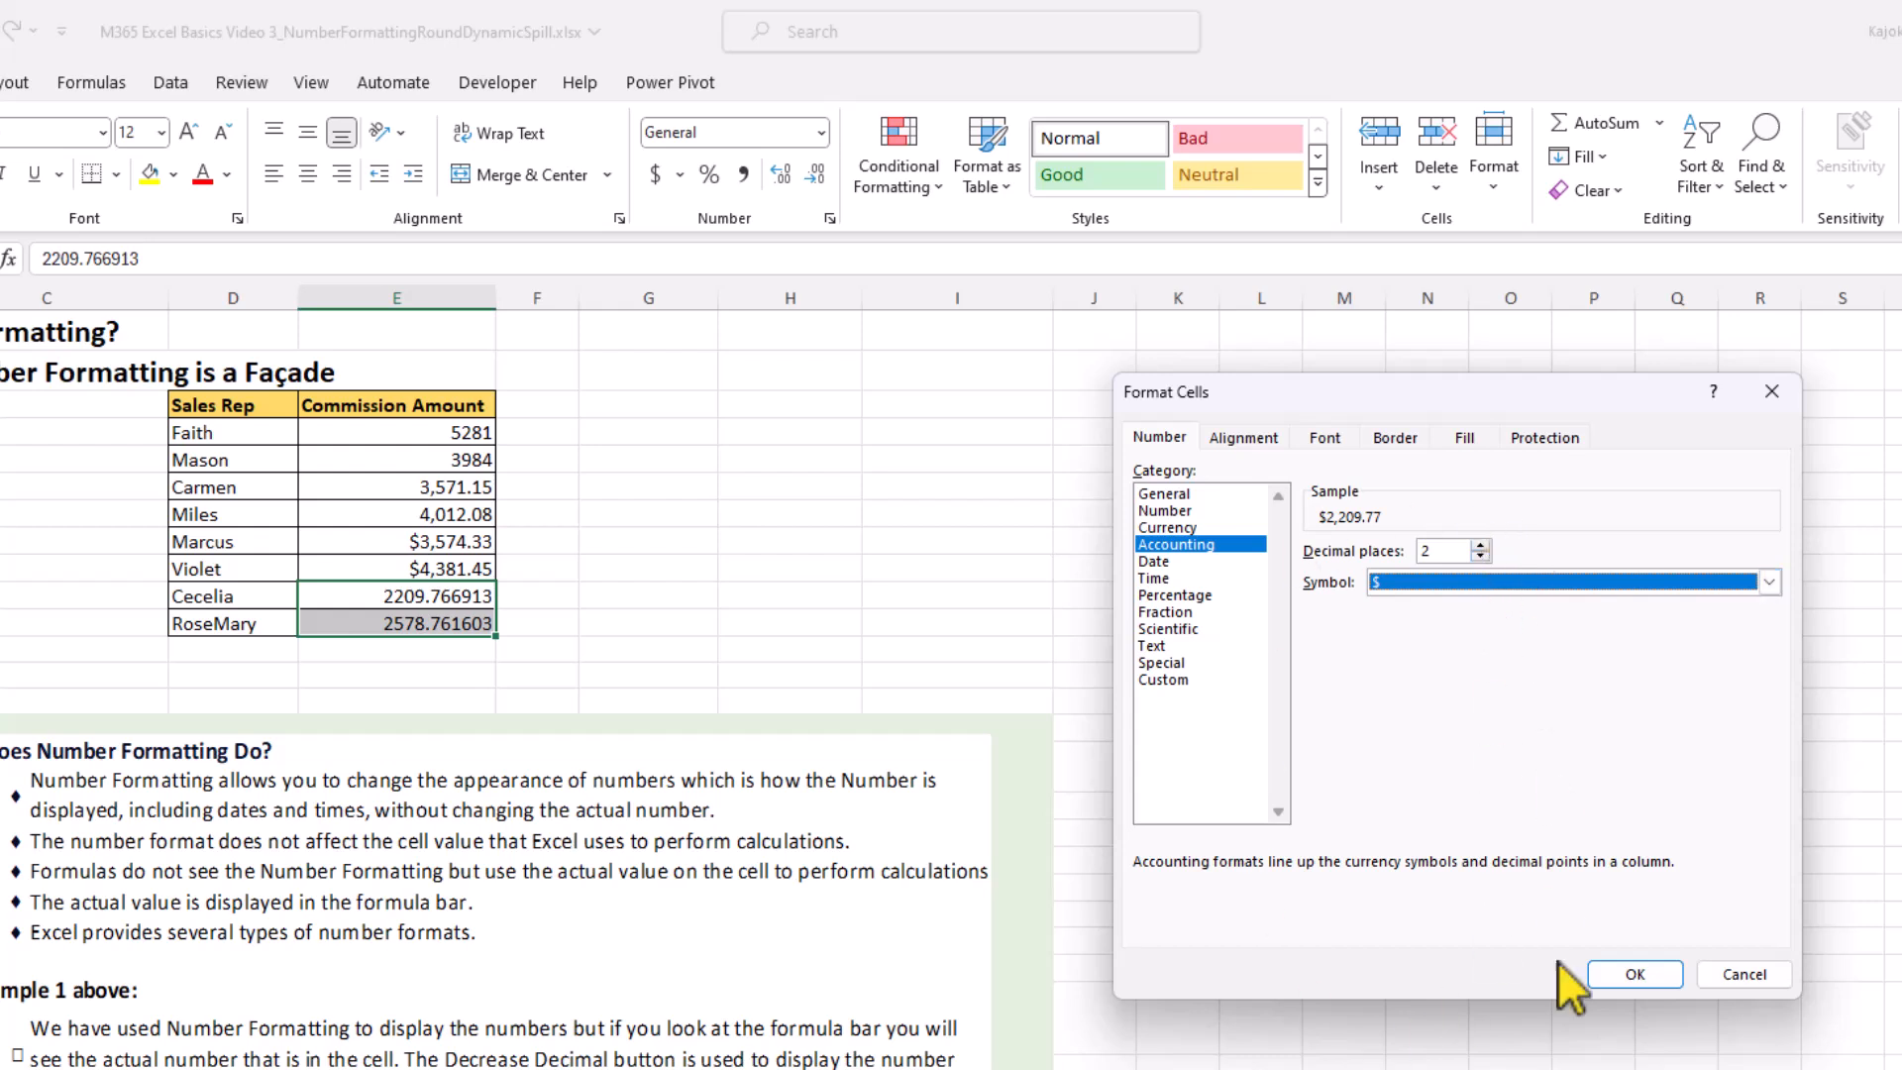
pyautogui.click(1637, 973)
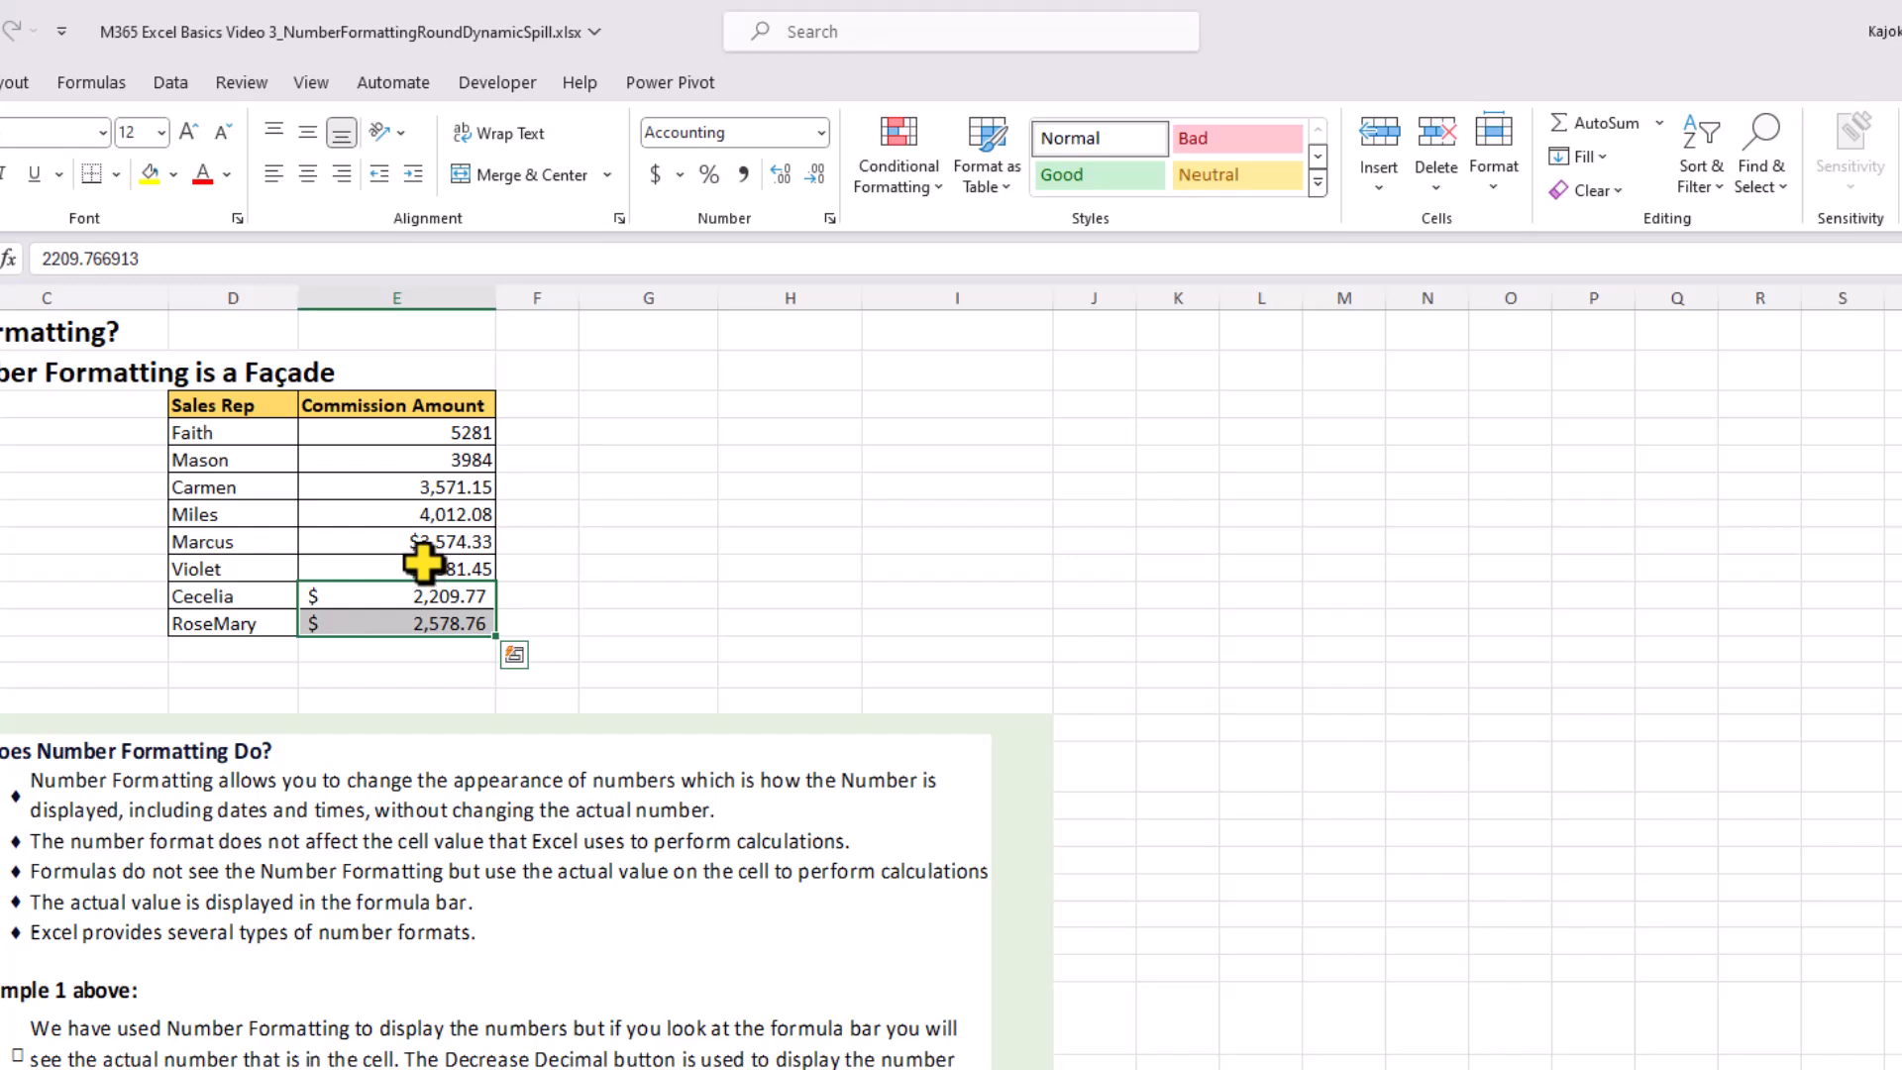
# - Compare the Number-formatted commission amounts in the first four rows with the Accounting-formatted seventh amount
pyautogui.moveTo(454, 488); pyautogui.dragTo(453, 510)
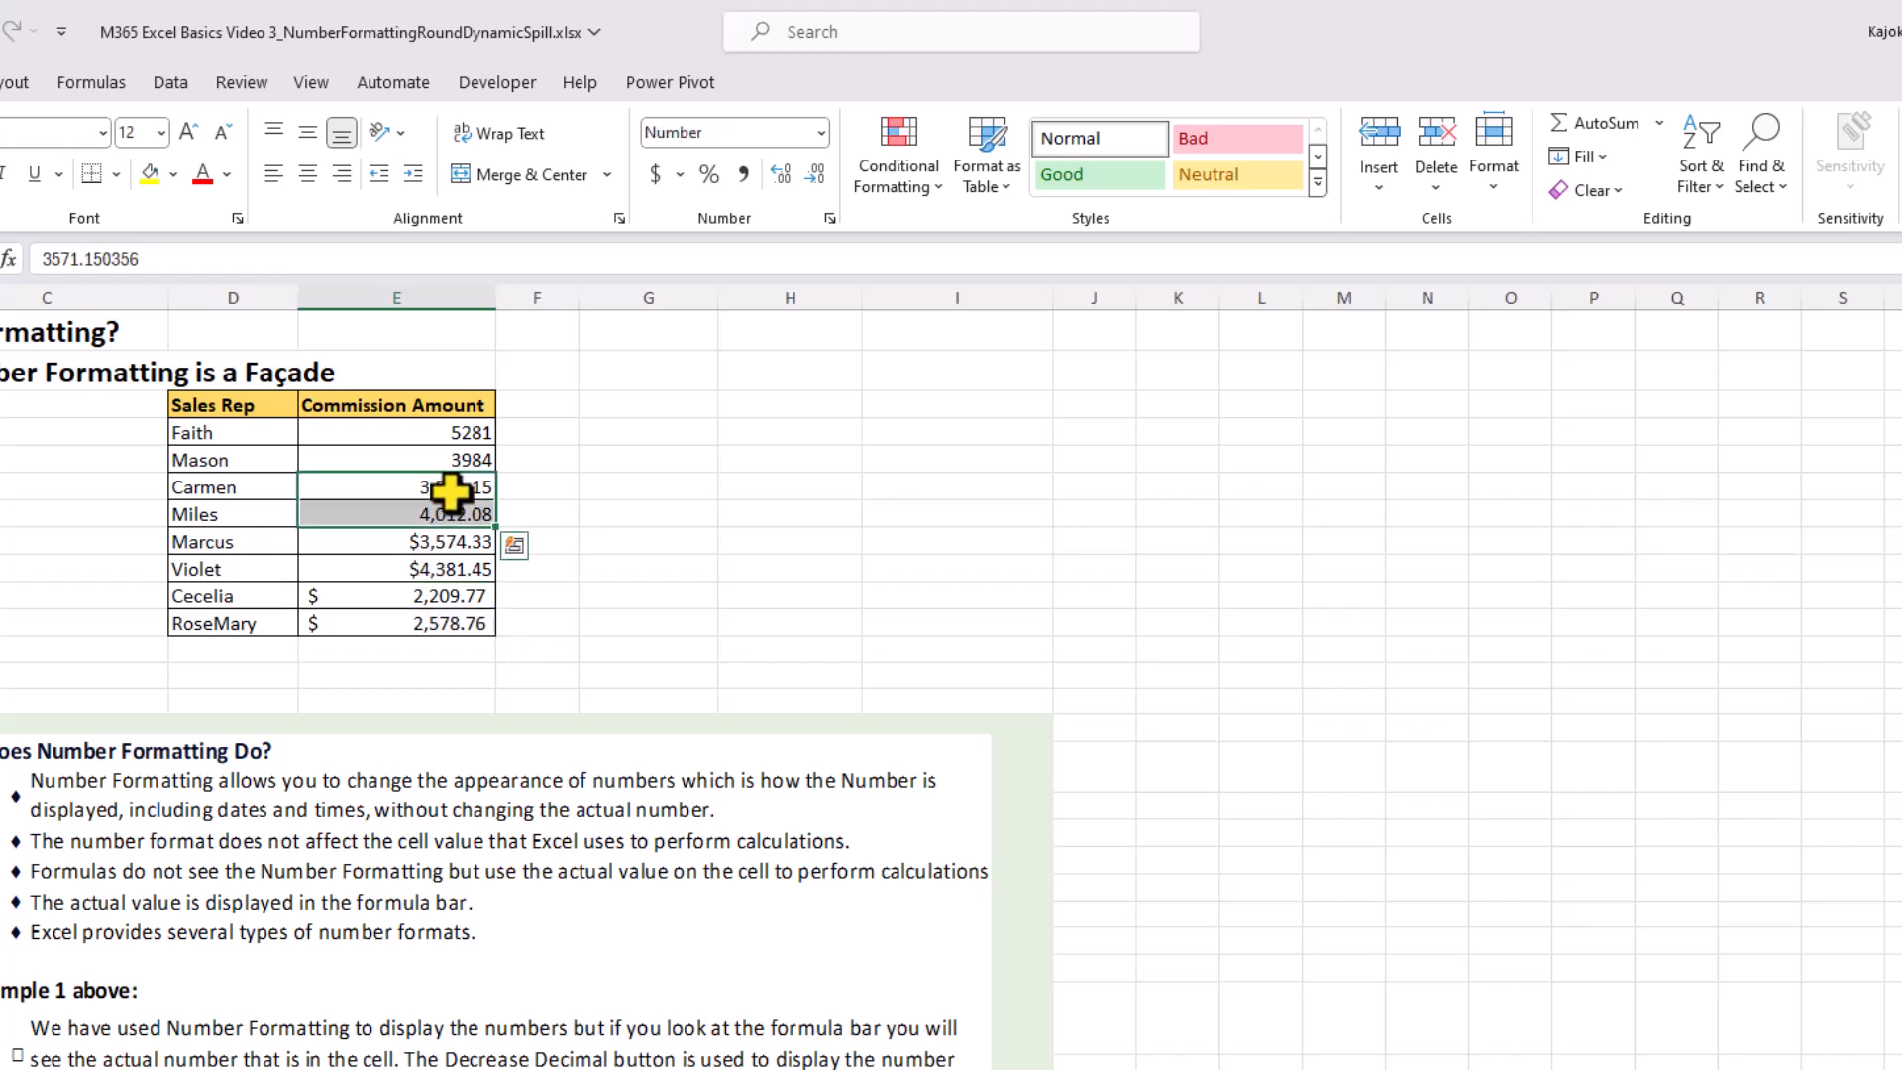
pyautogui.moveTo(459, 437); pyautogui.dragTo(467, 448)
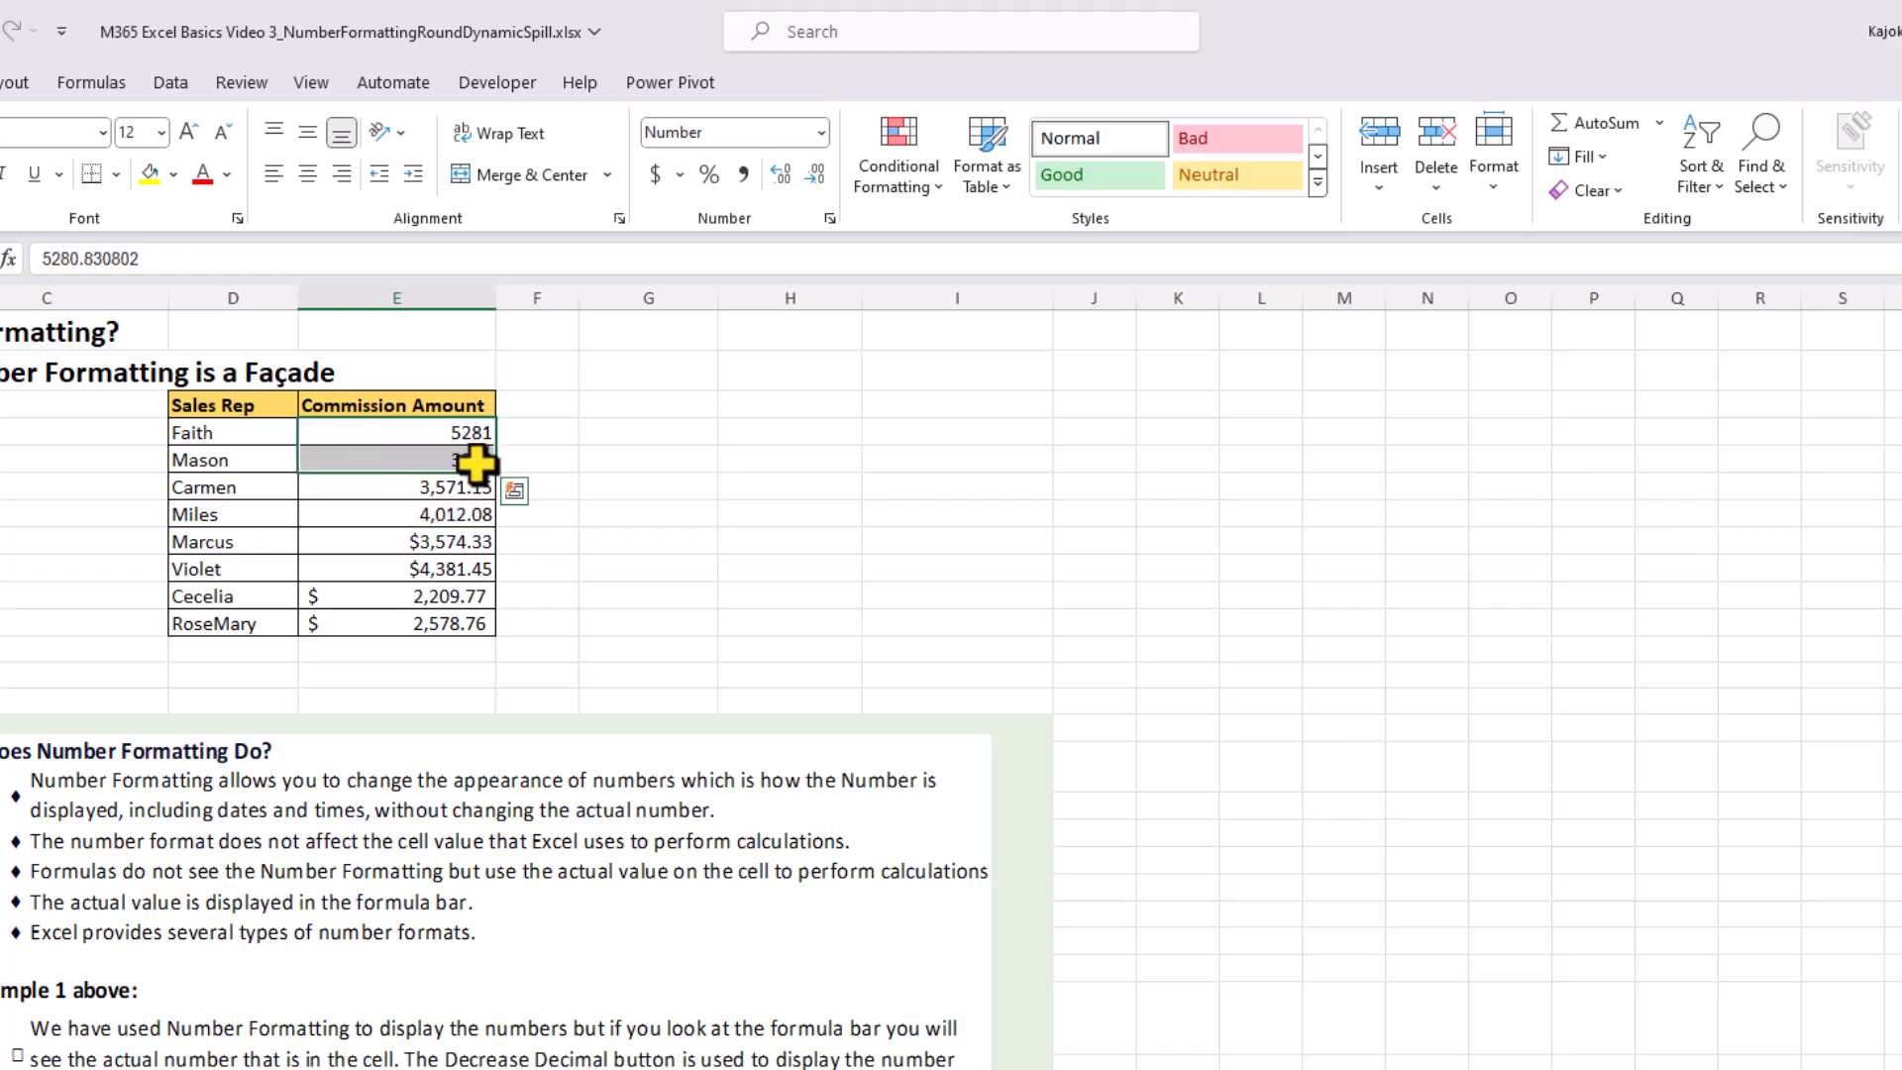
pyautogui.click(421, 603)
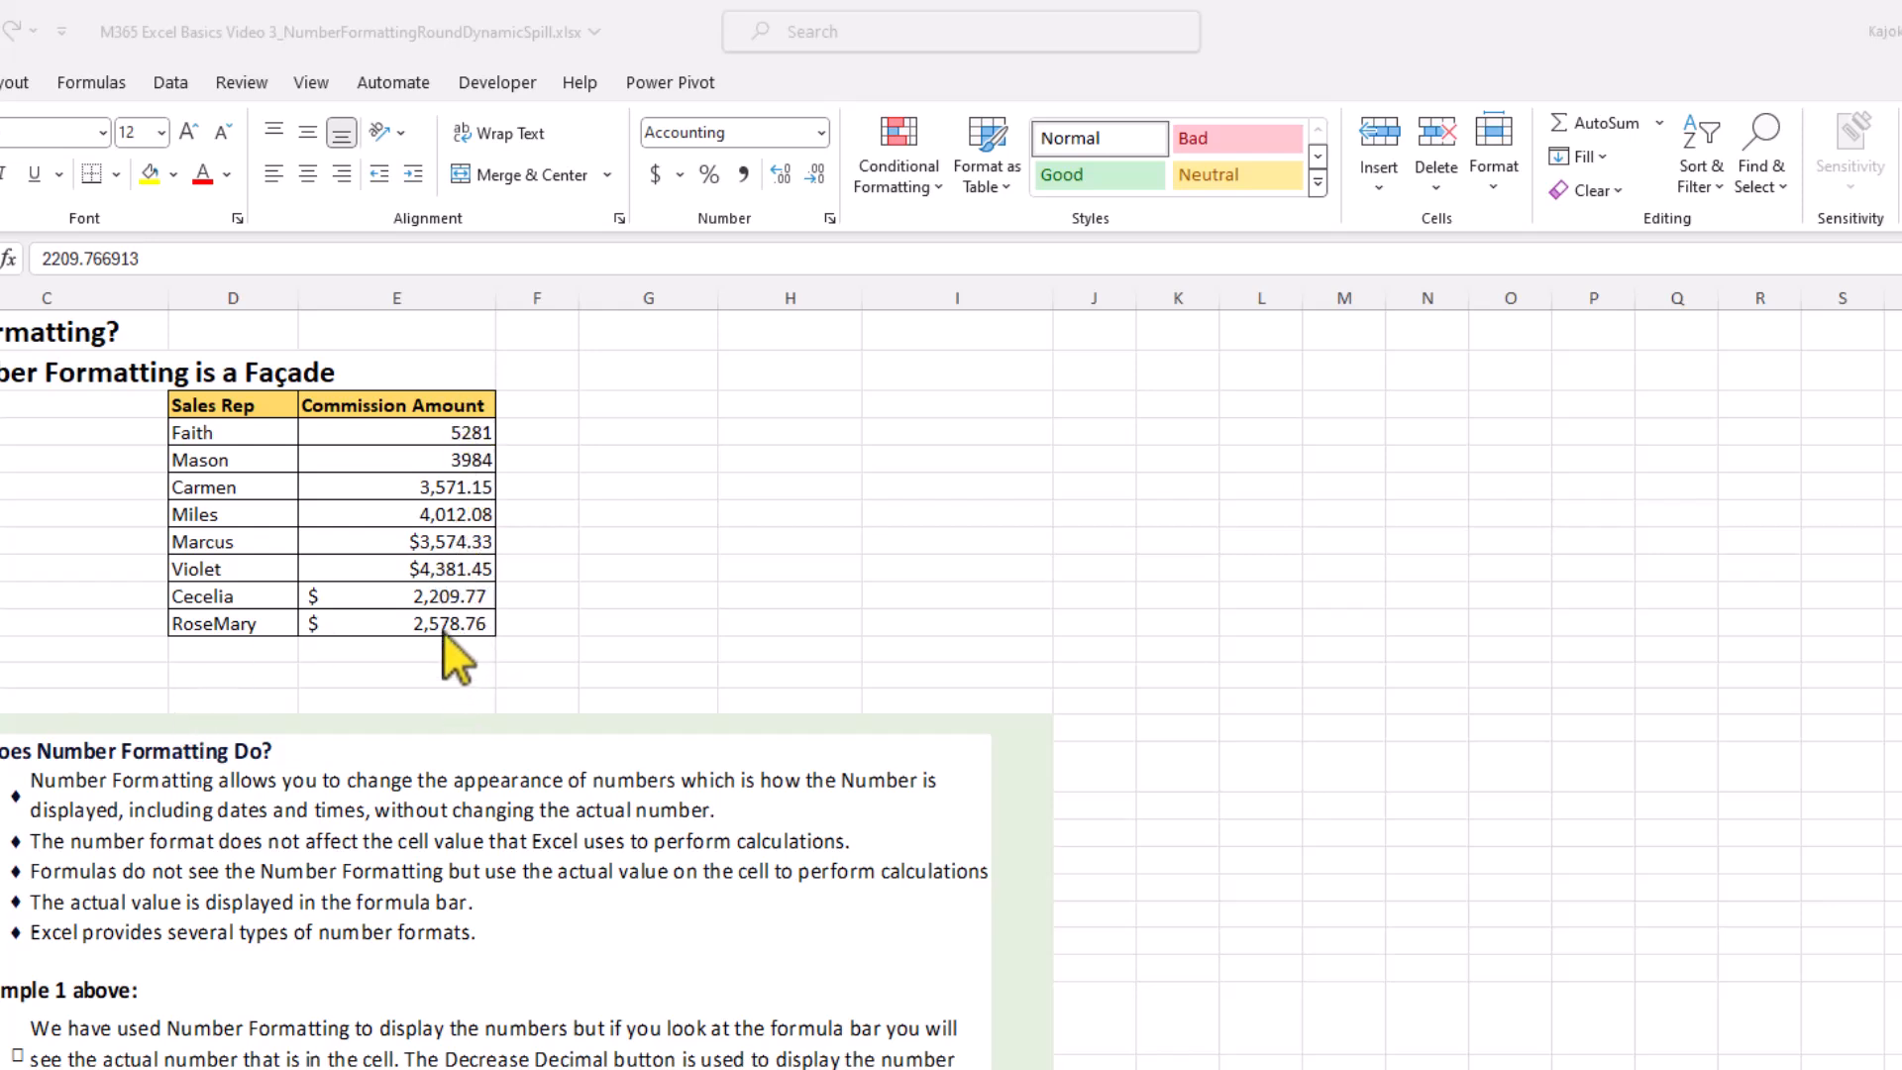
pyautogui.click(424, 597)
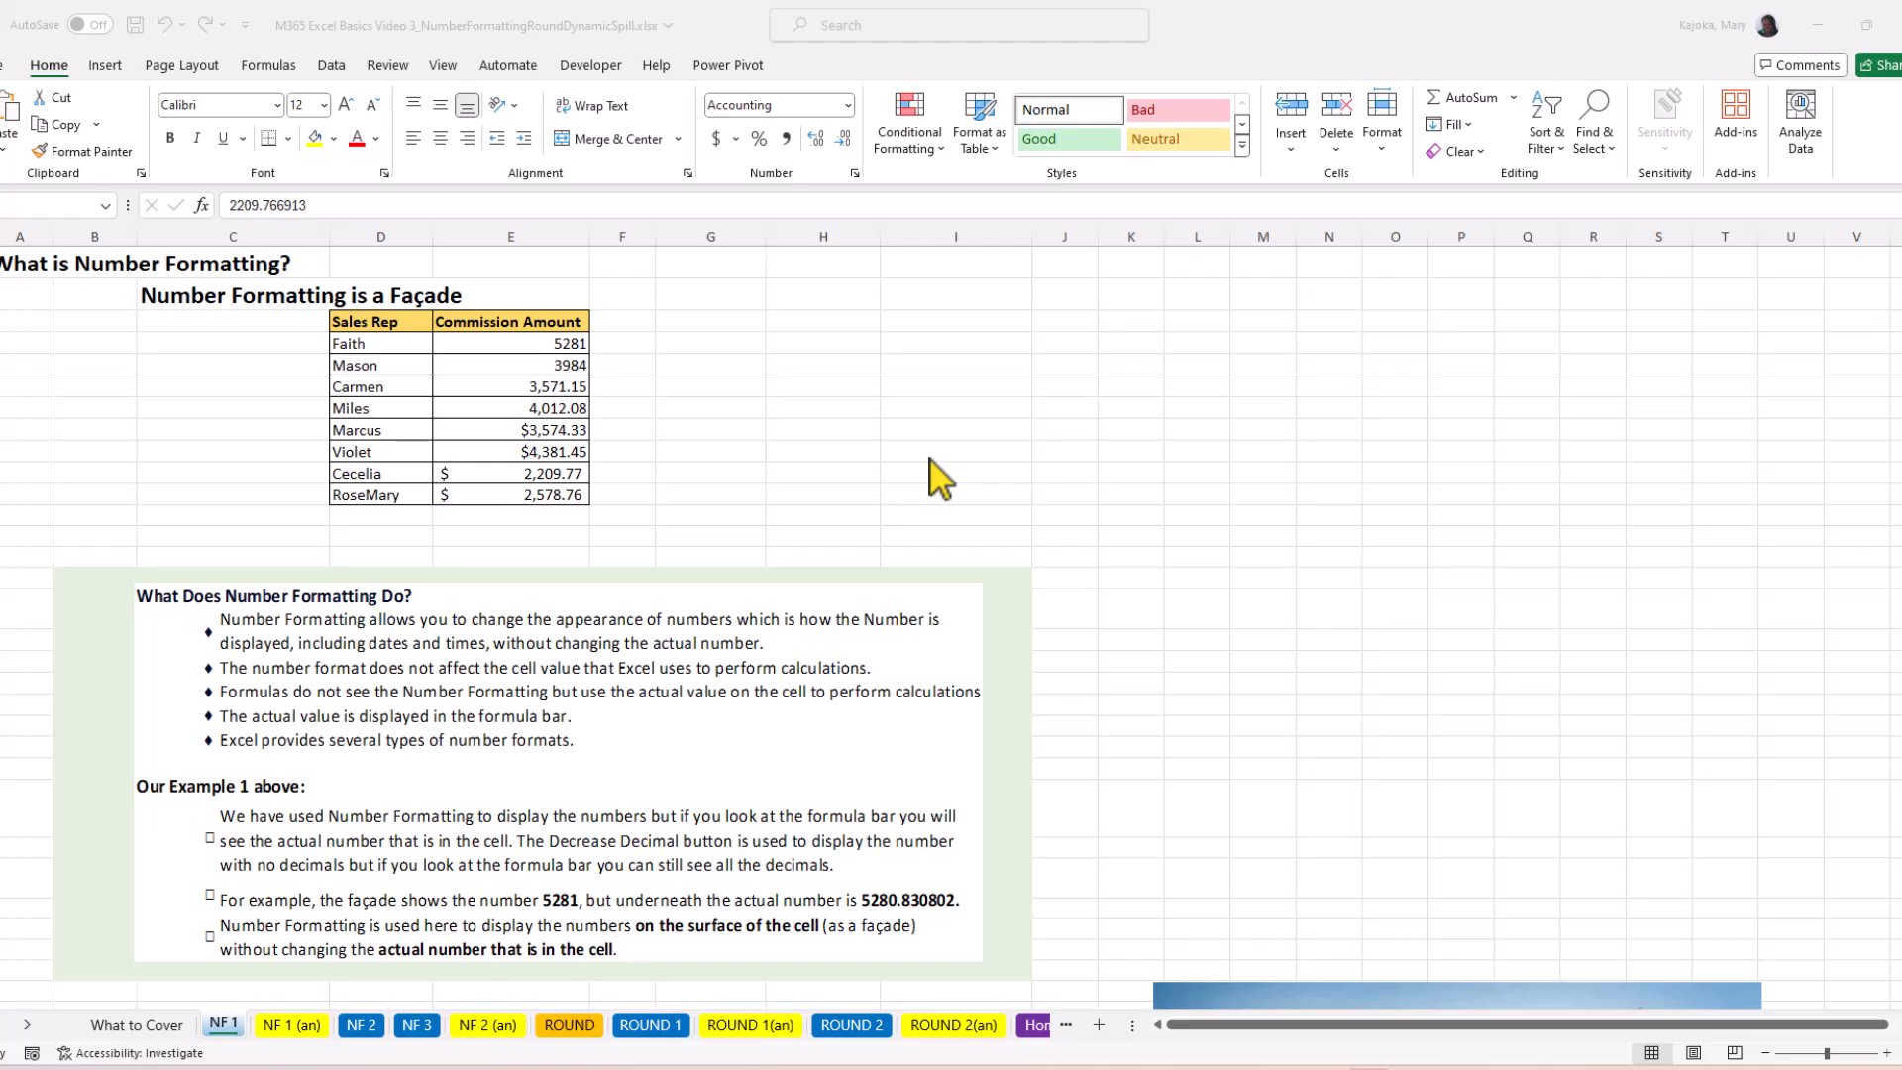
# - Open the NF 2 sheet and review the General, Currency and Accounting balance amount columns in Example 2
pyautogui.click(361, 1025)
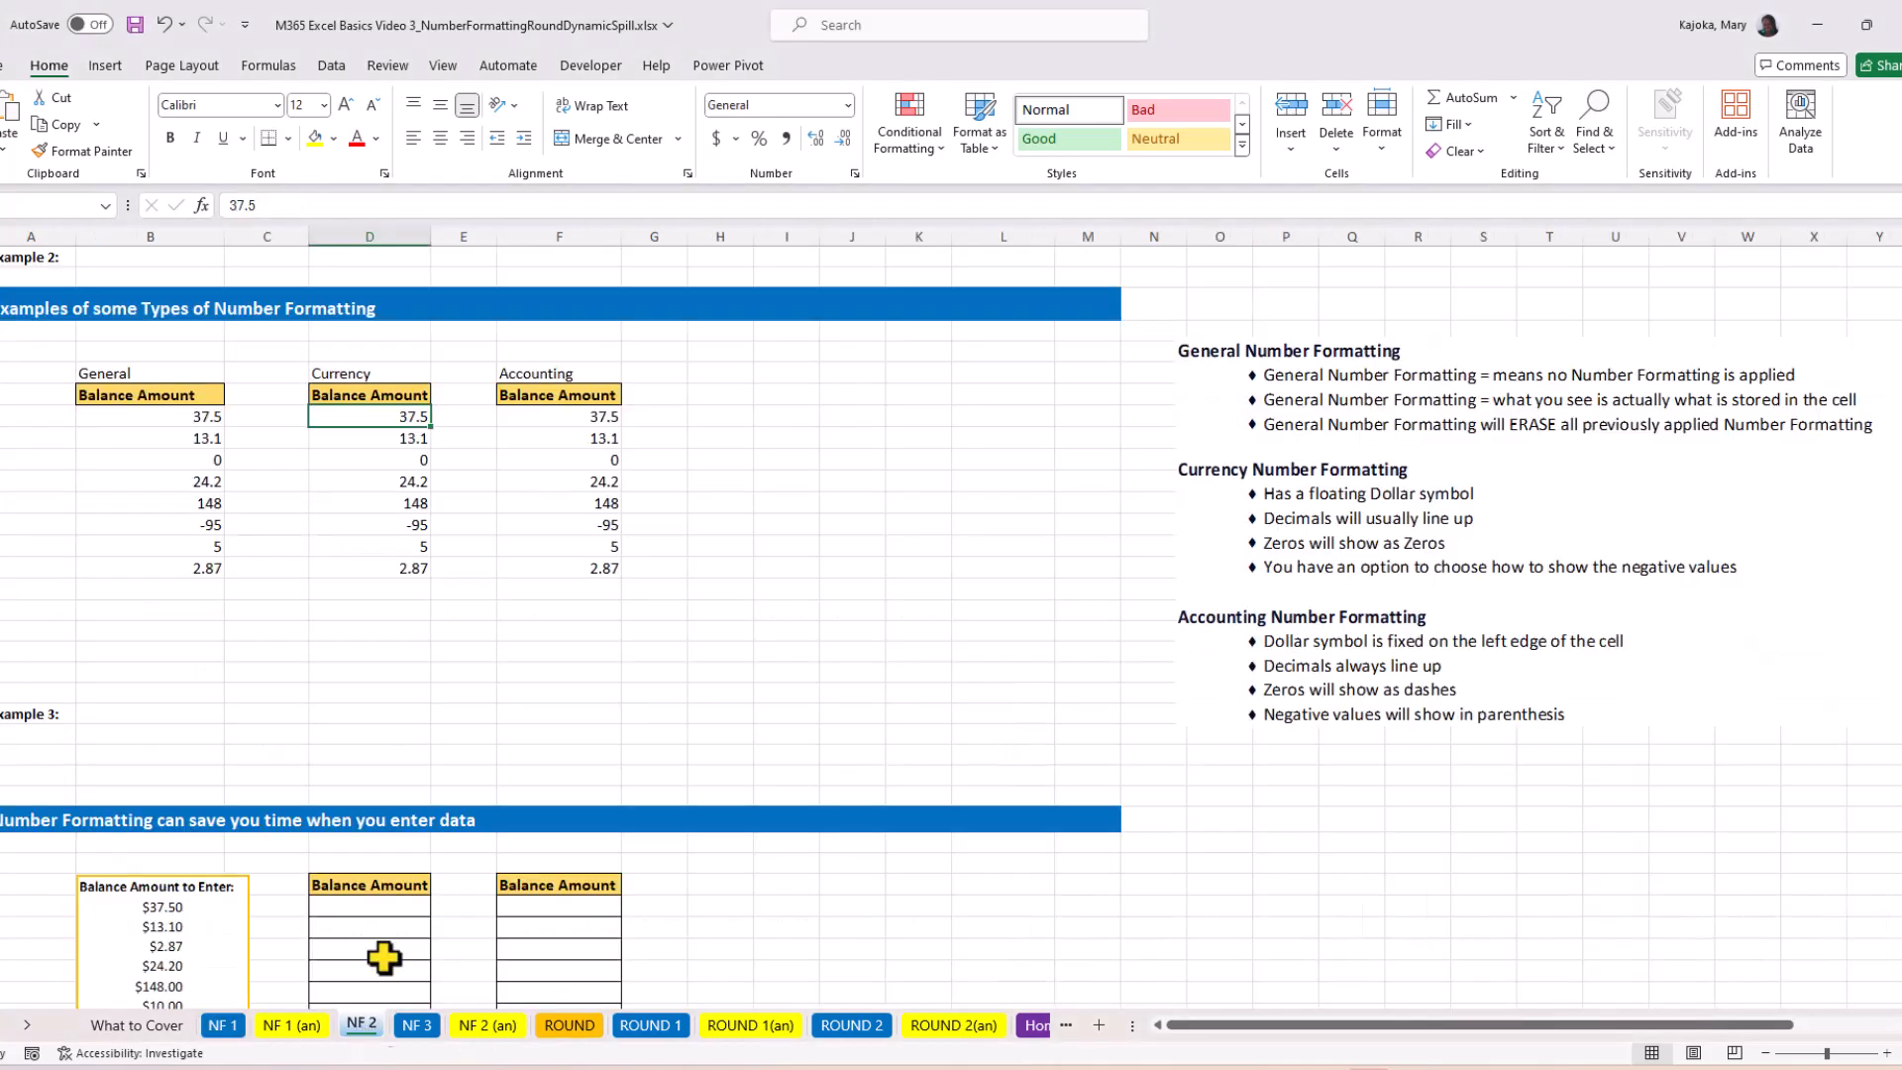
pyautogui.click(207, 423)
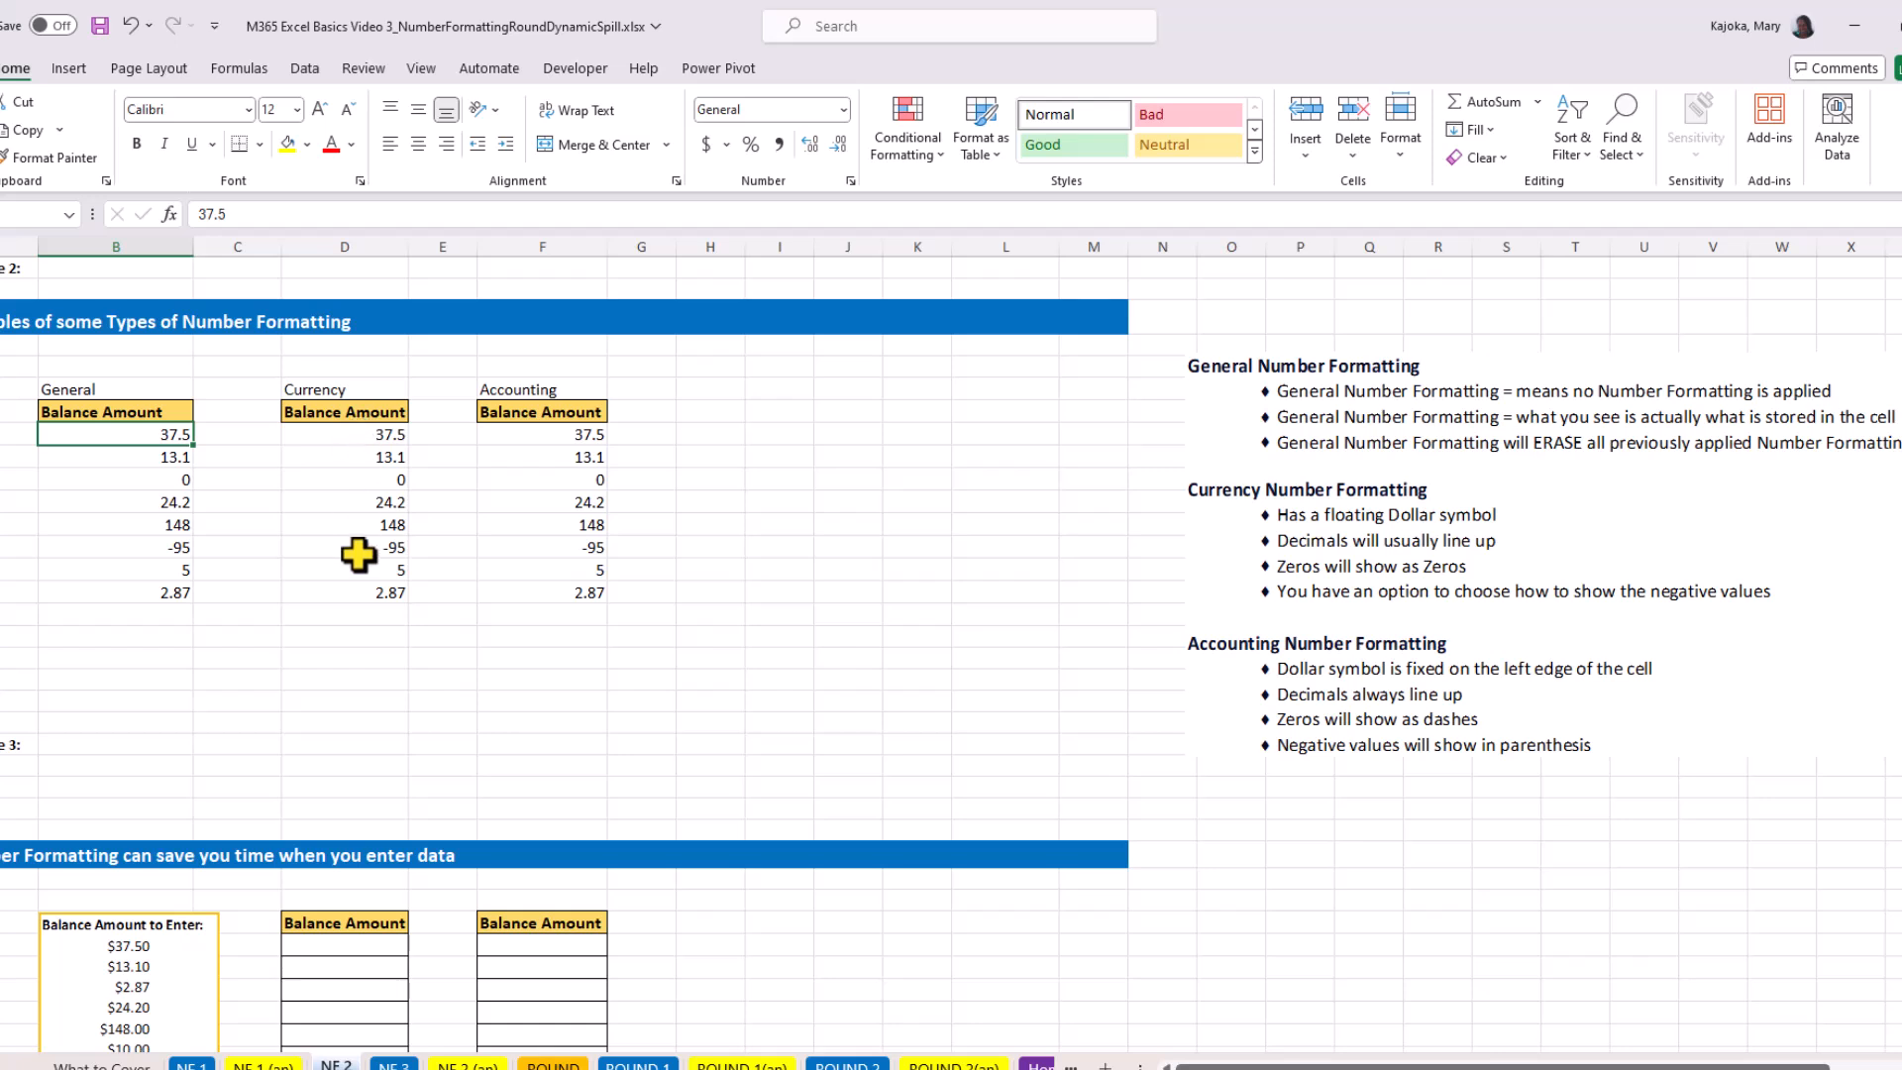
pyautogui.moveTo(365, 436); pyautogui.dragTo(385, 587)
pyautogui.moveTo(493, 436); pyautogui.dragTo(557, 595)
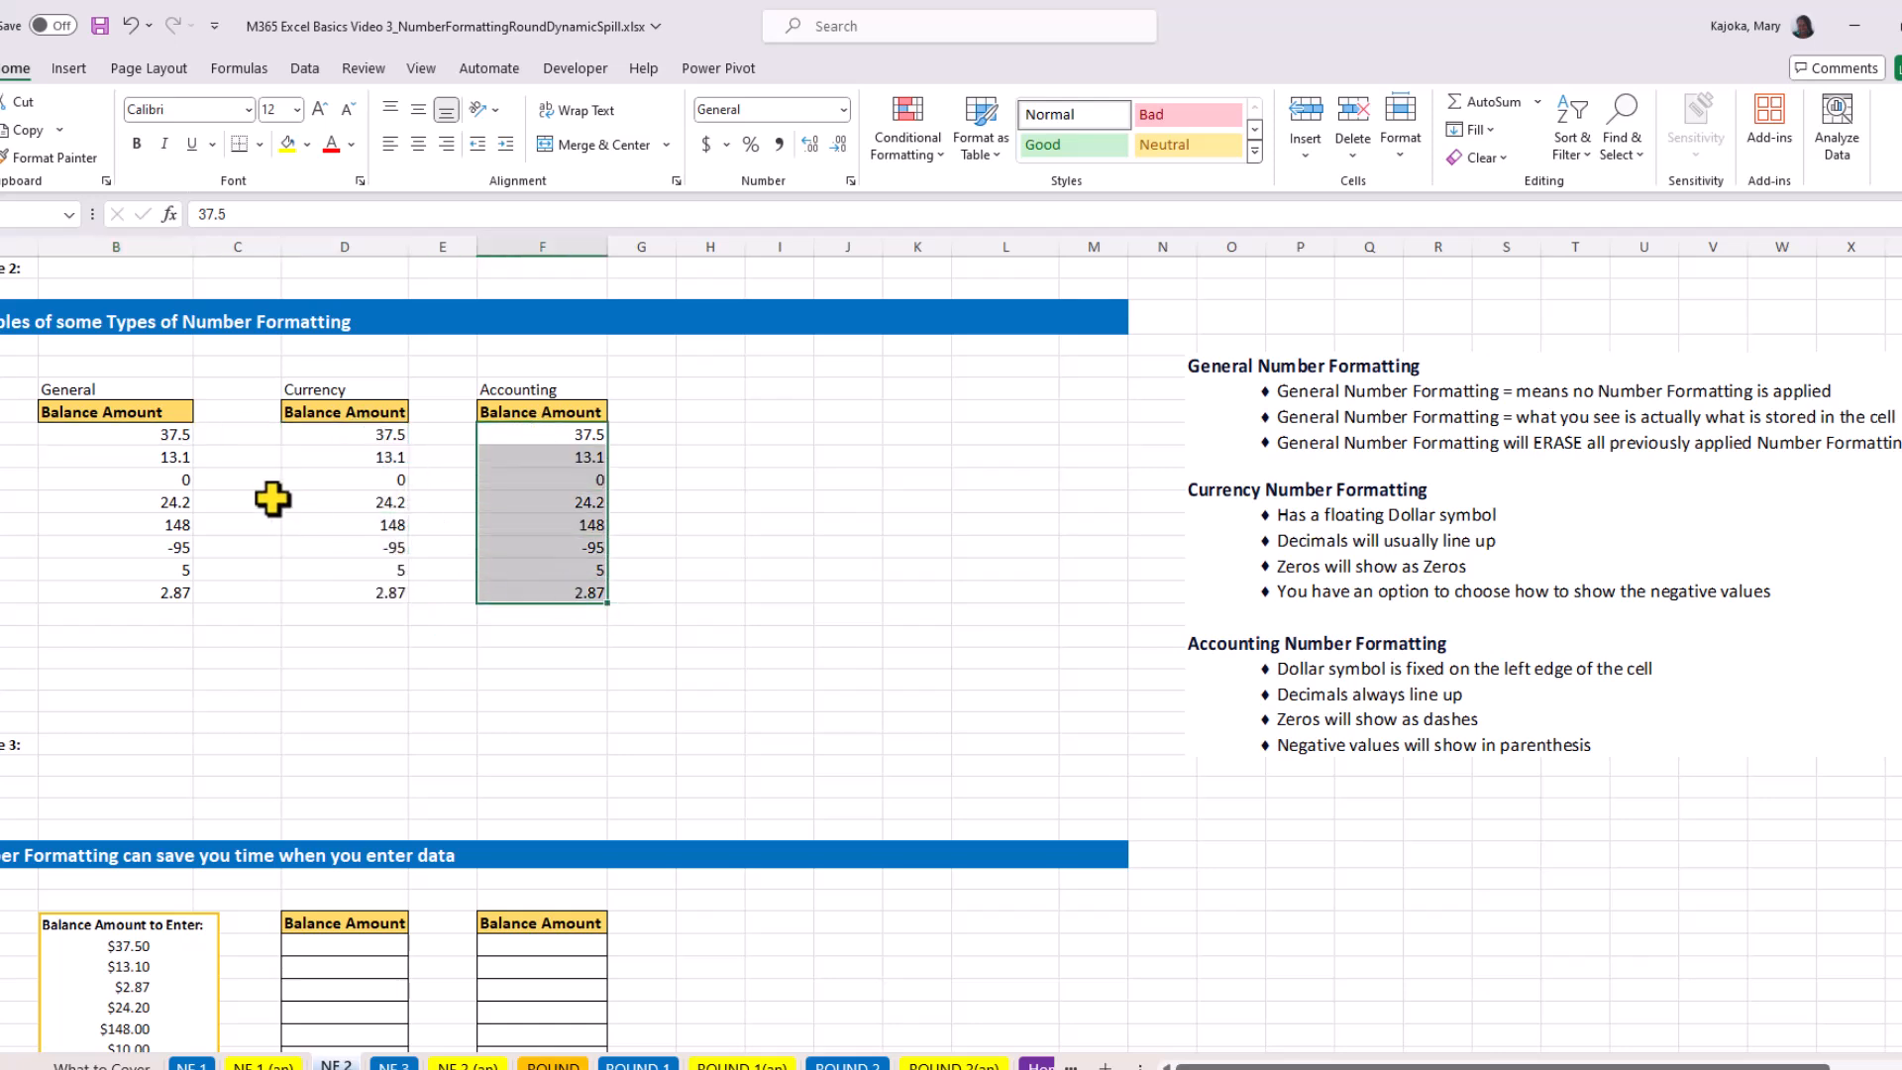
pyautogui.click(169, 437)
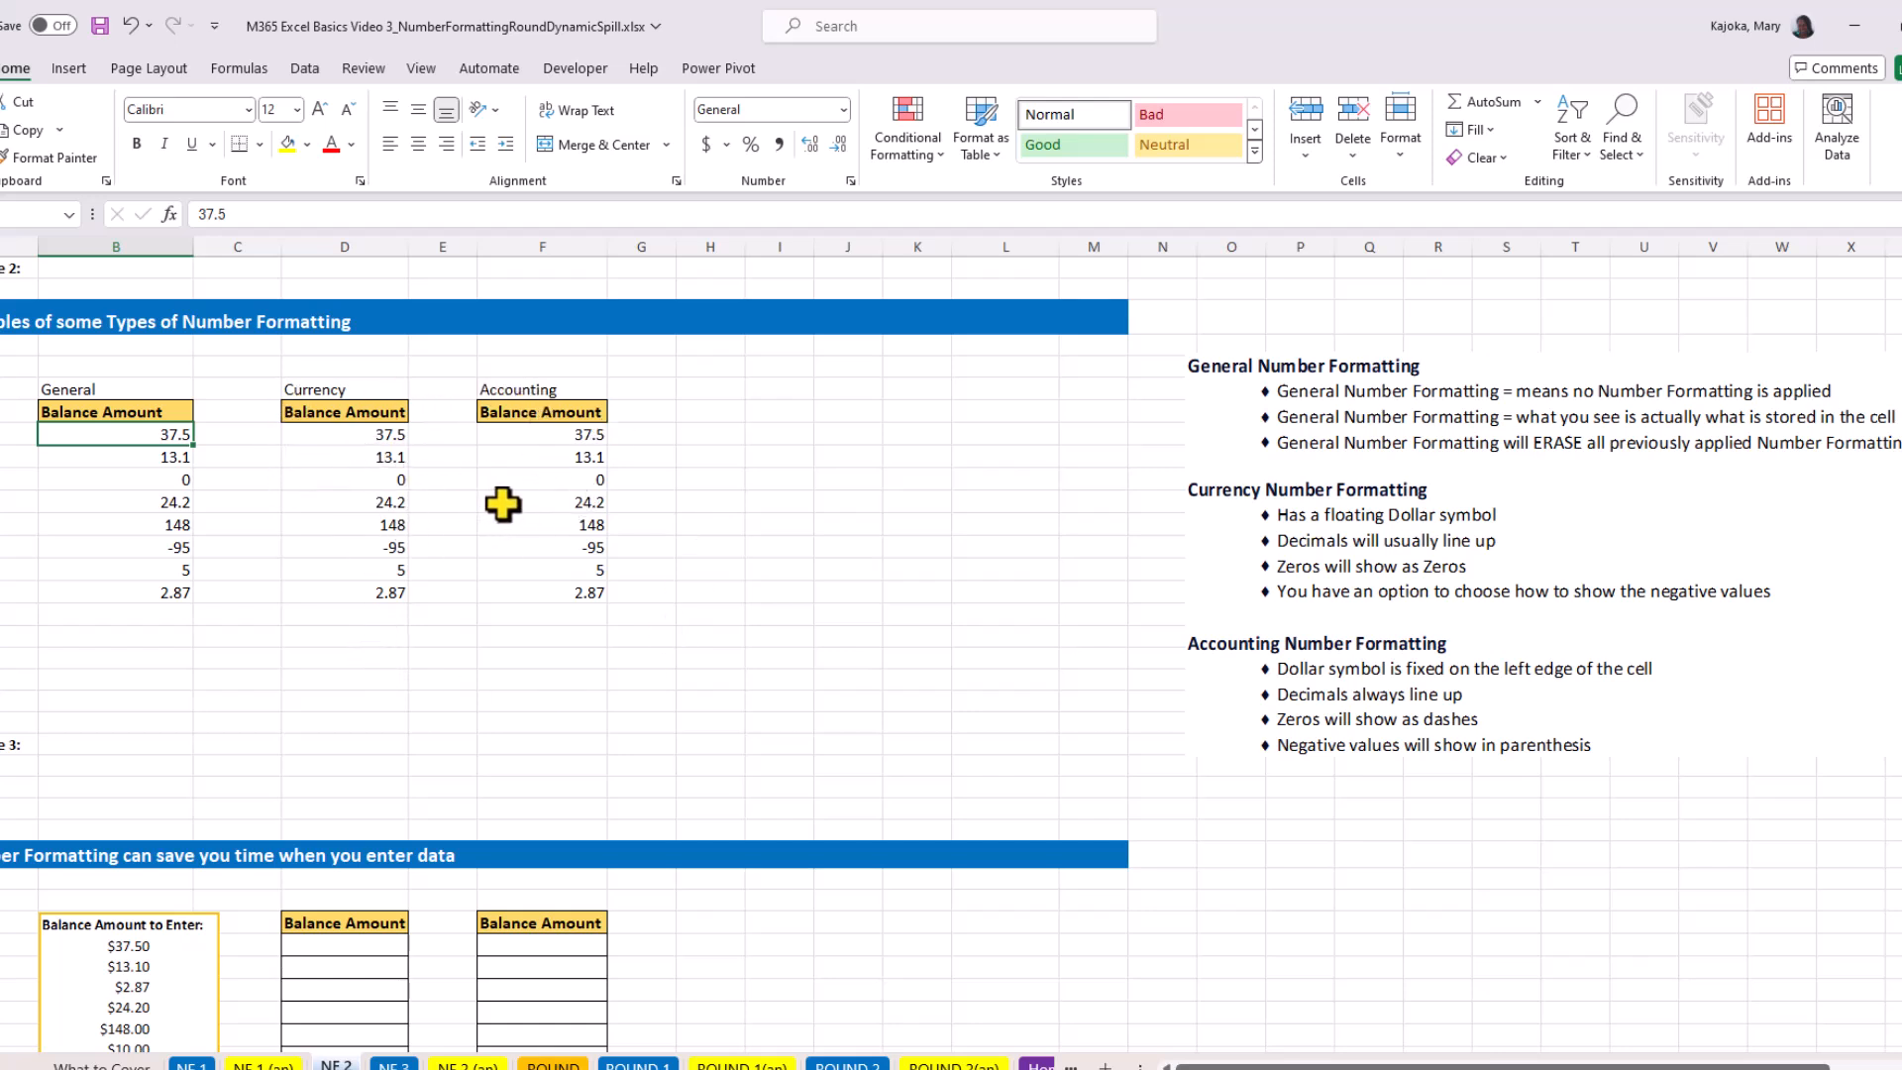
# - Format the Currency column's balance amounts in Example 2 as Currency with 2 decimal places, the $ symbol and the -$1,234.10 negative style
pyautogui.click(370, 437)
pyautogui.moveTo(370, 437); pyautogui.dragTo(369, 592)
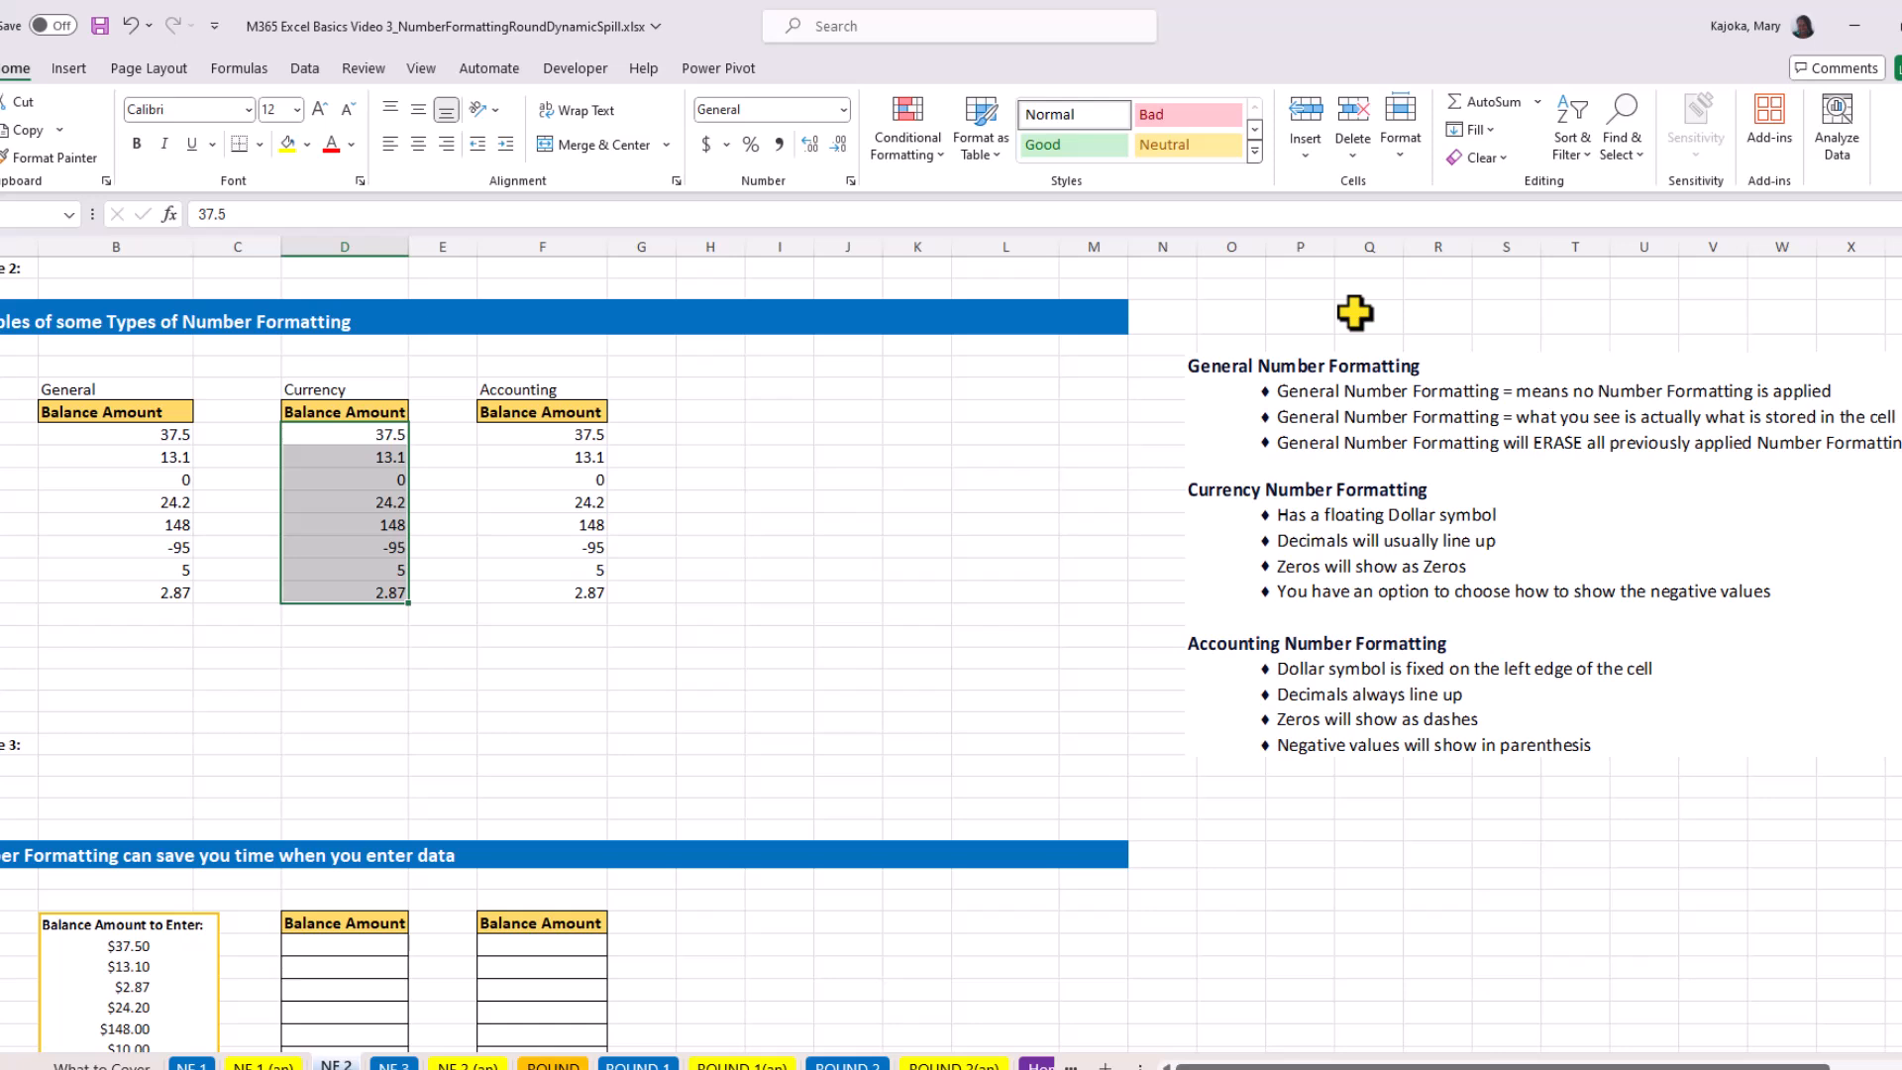
pyautogui.hotkey('ctrl', '1')
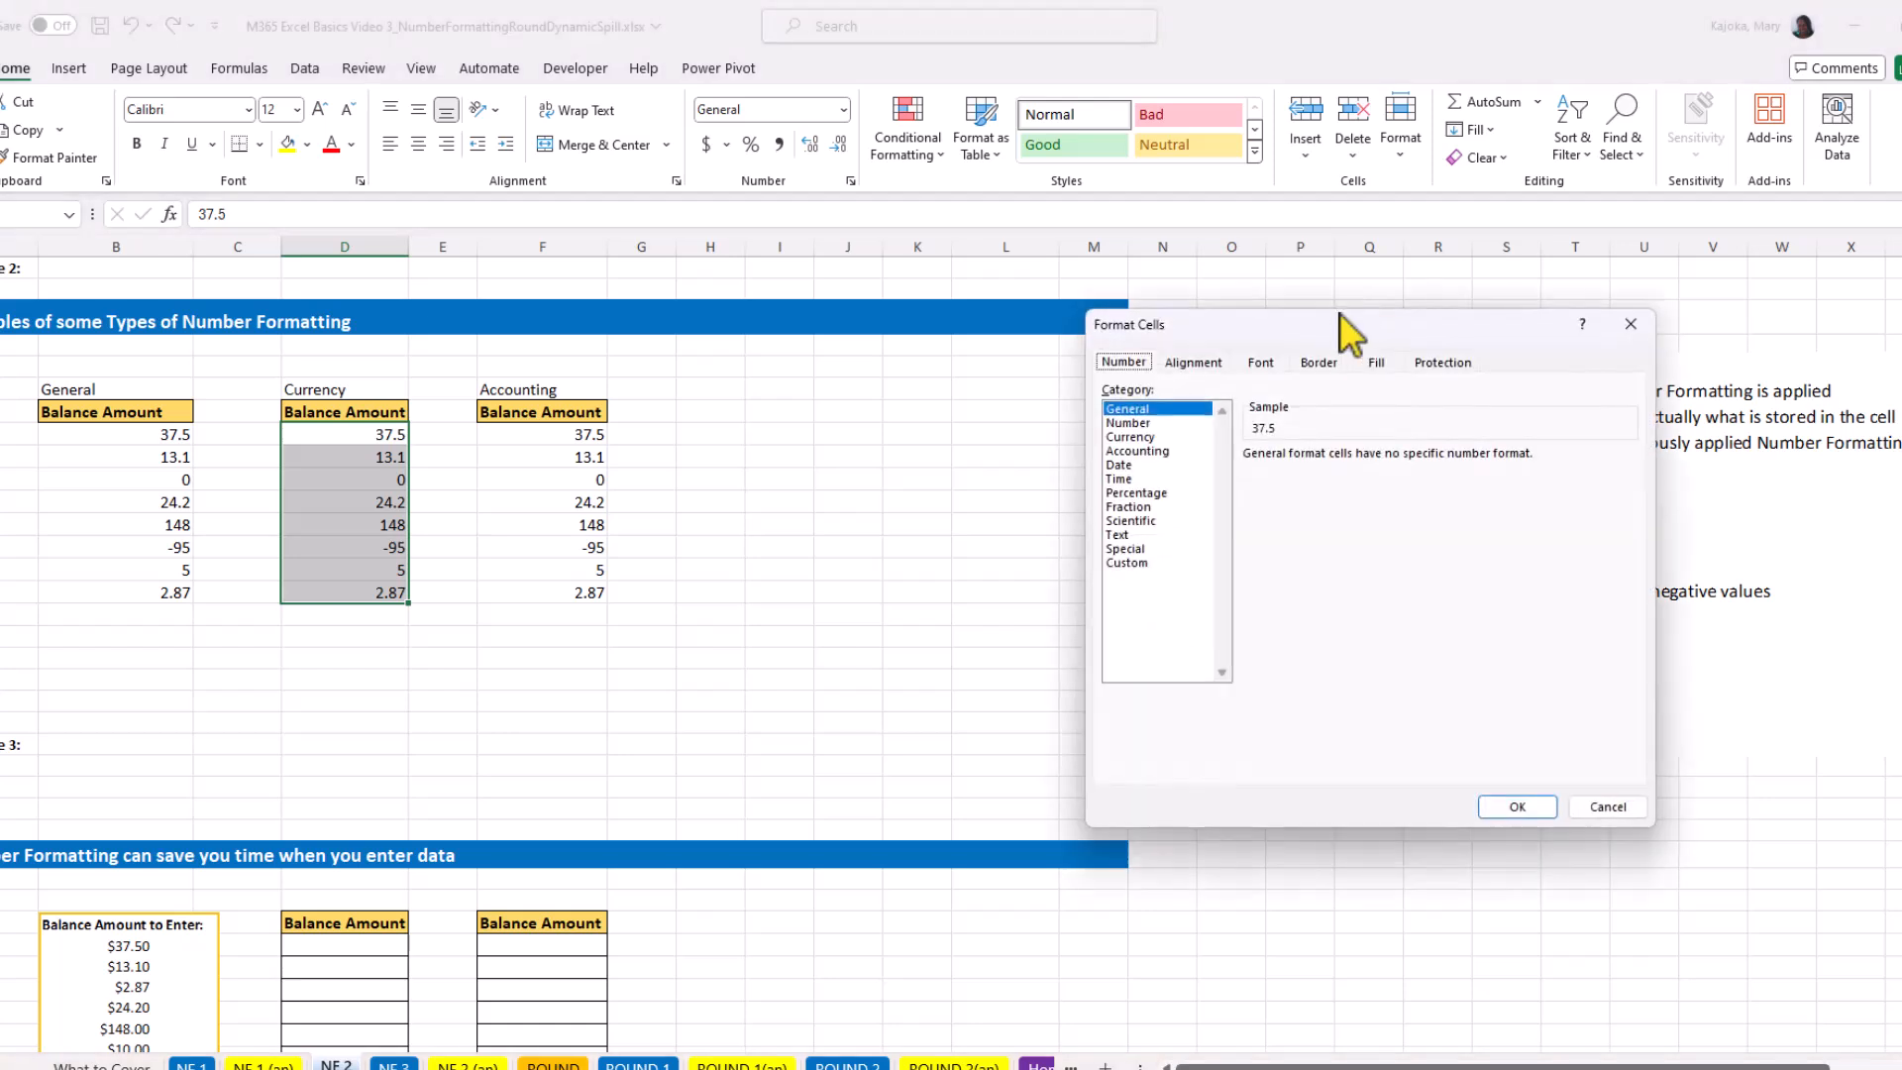
pyautogui.click(1134, 437)
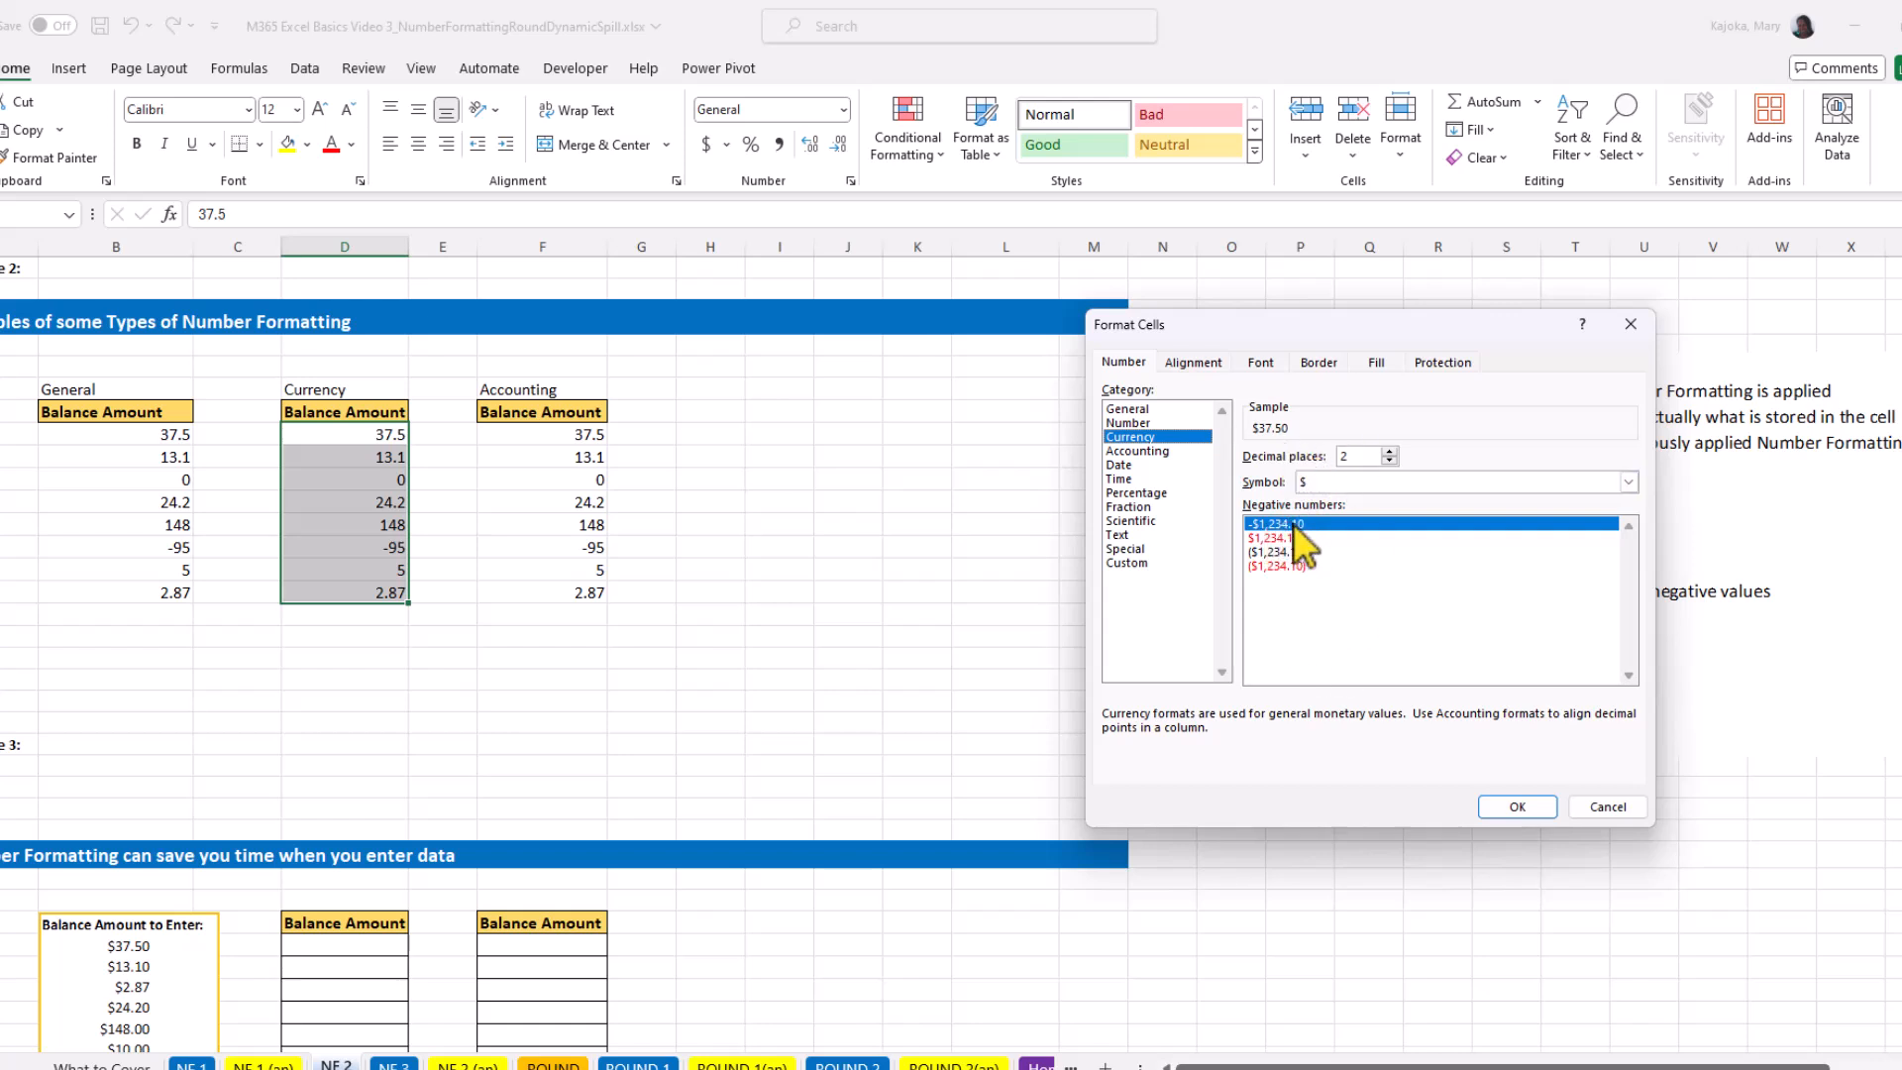
pyautogui.click(1516, 805)
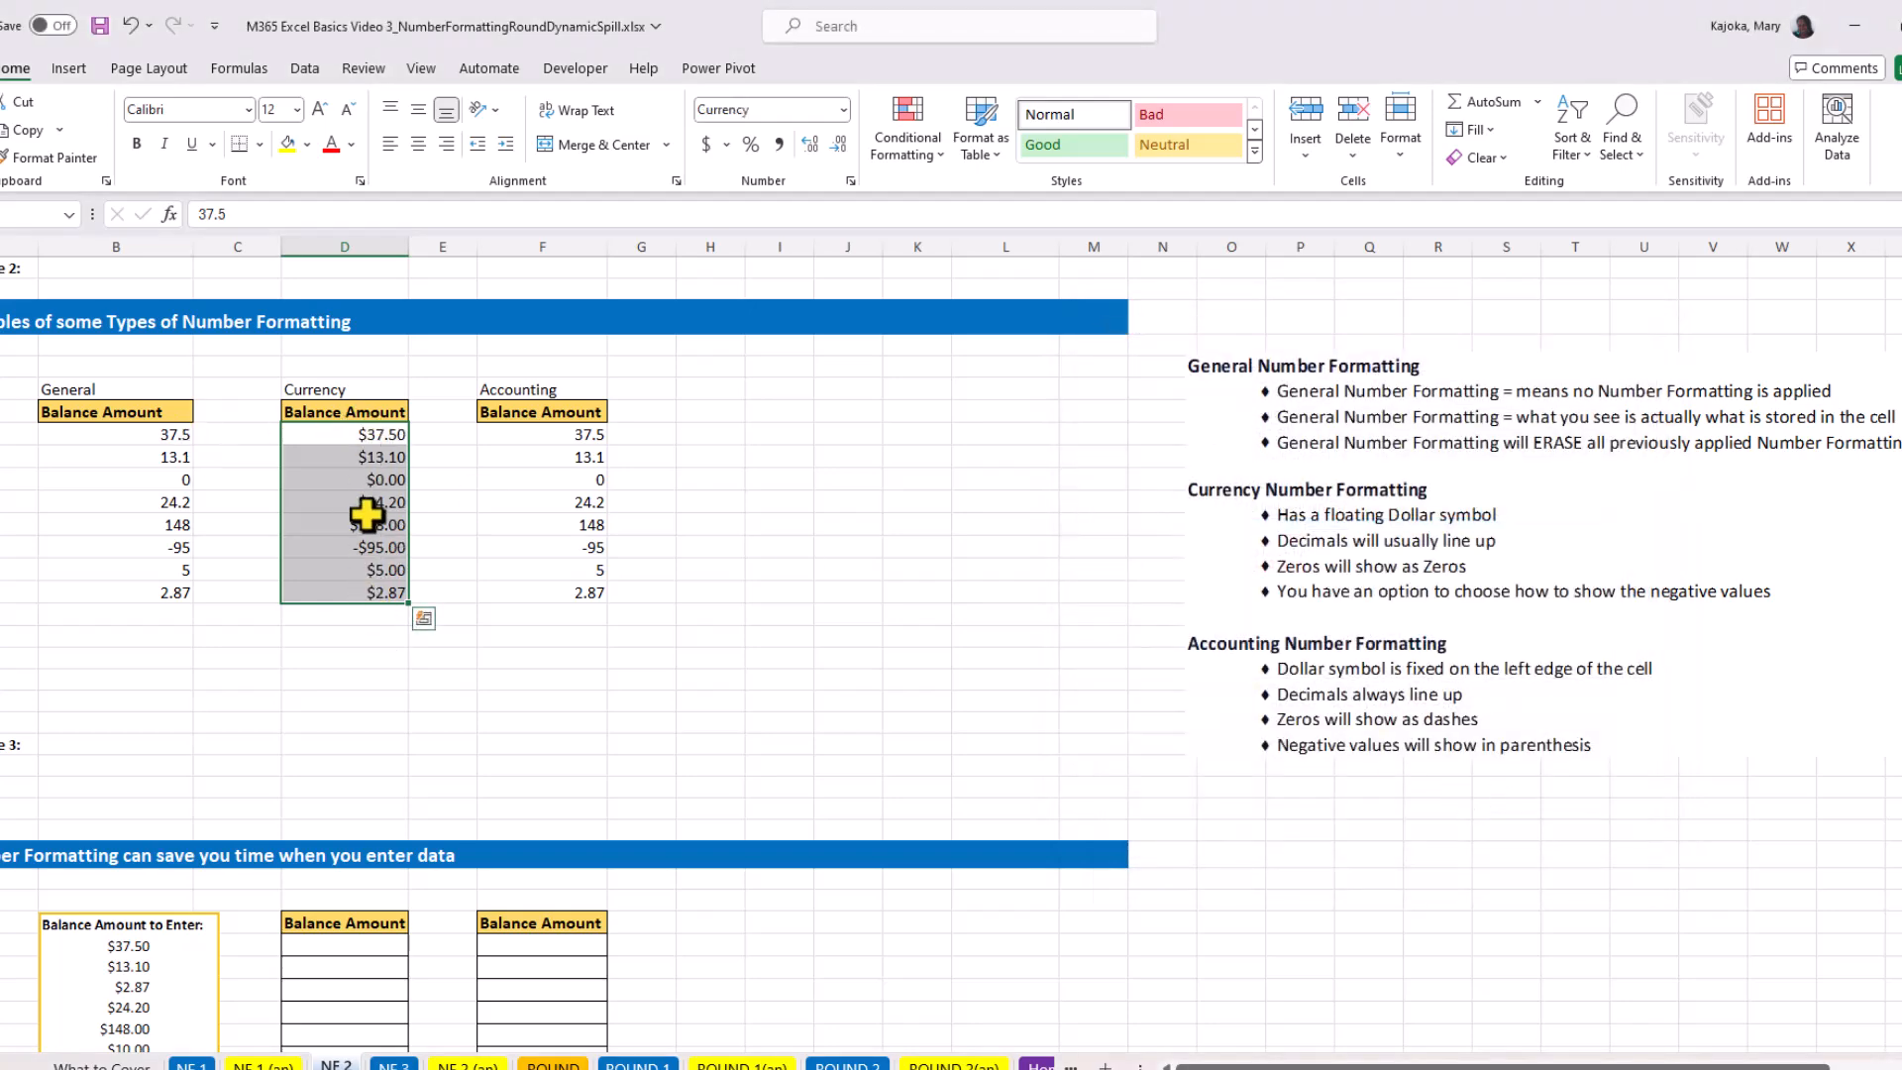
# - Format the Accounting column's balance amounts in Example 2 as Accounting with 2 decimal places and the $ symbol
pyautogui.moveTo(568, 436); pyautogui.dragTo(580, 595)
pyautogui.hotkey('ctrl', '1')
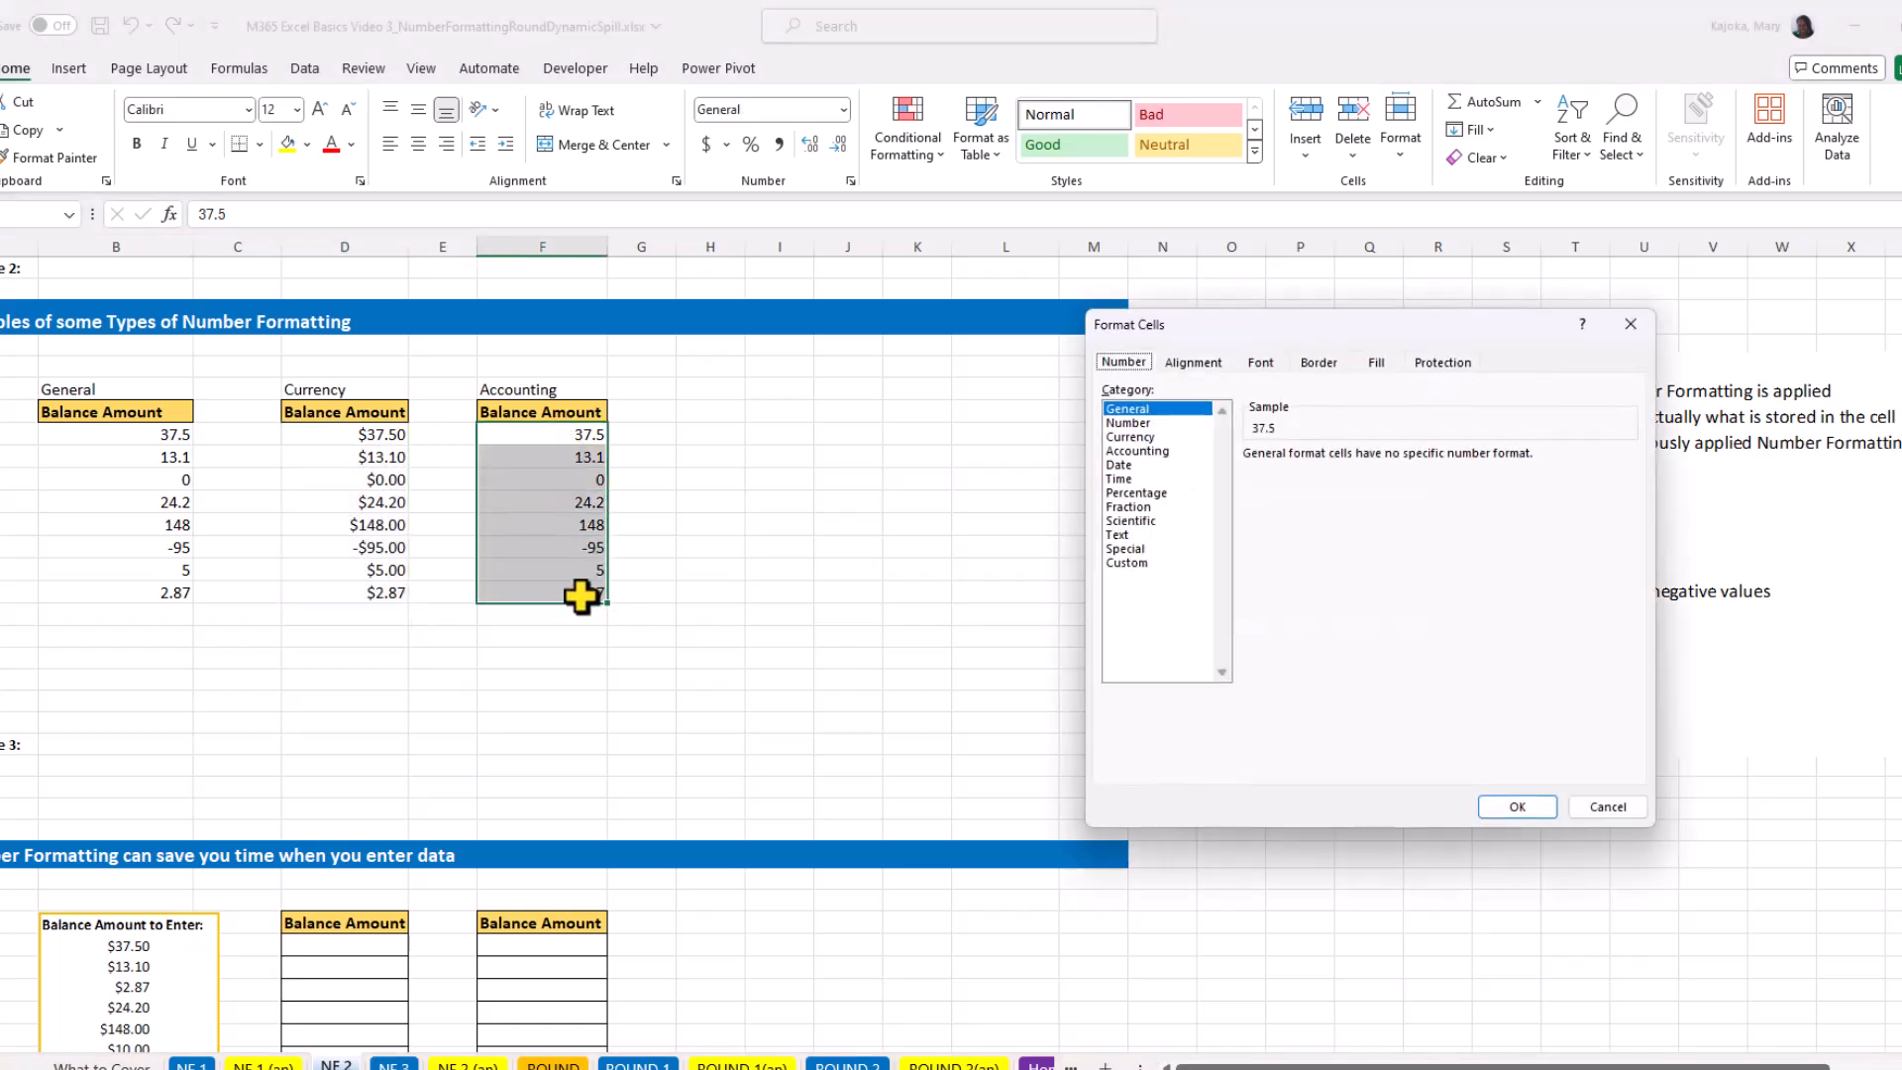
pyautogui.click(1158, 452)
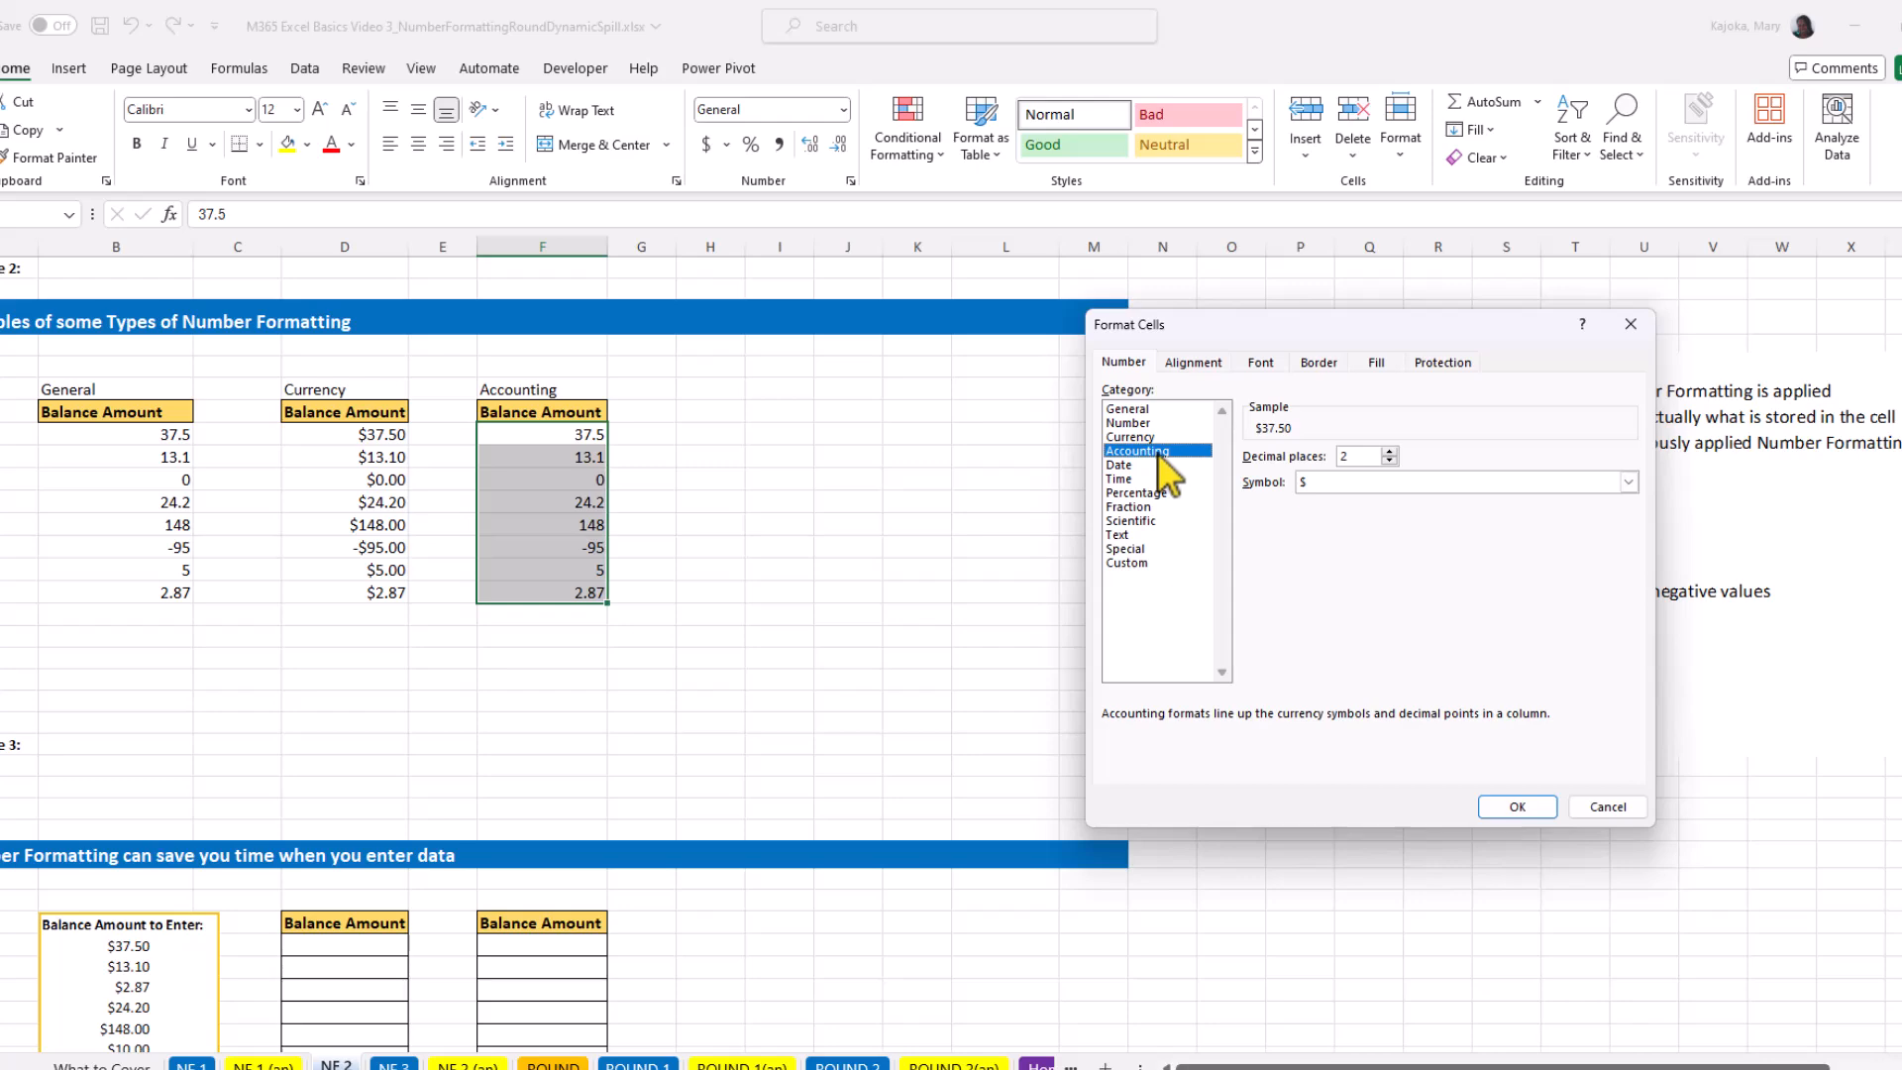
pyautogui.click(1519, 808)
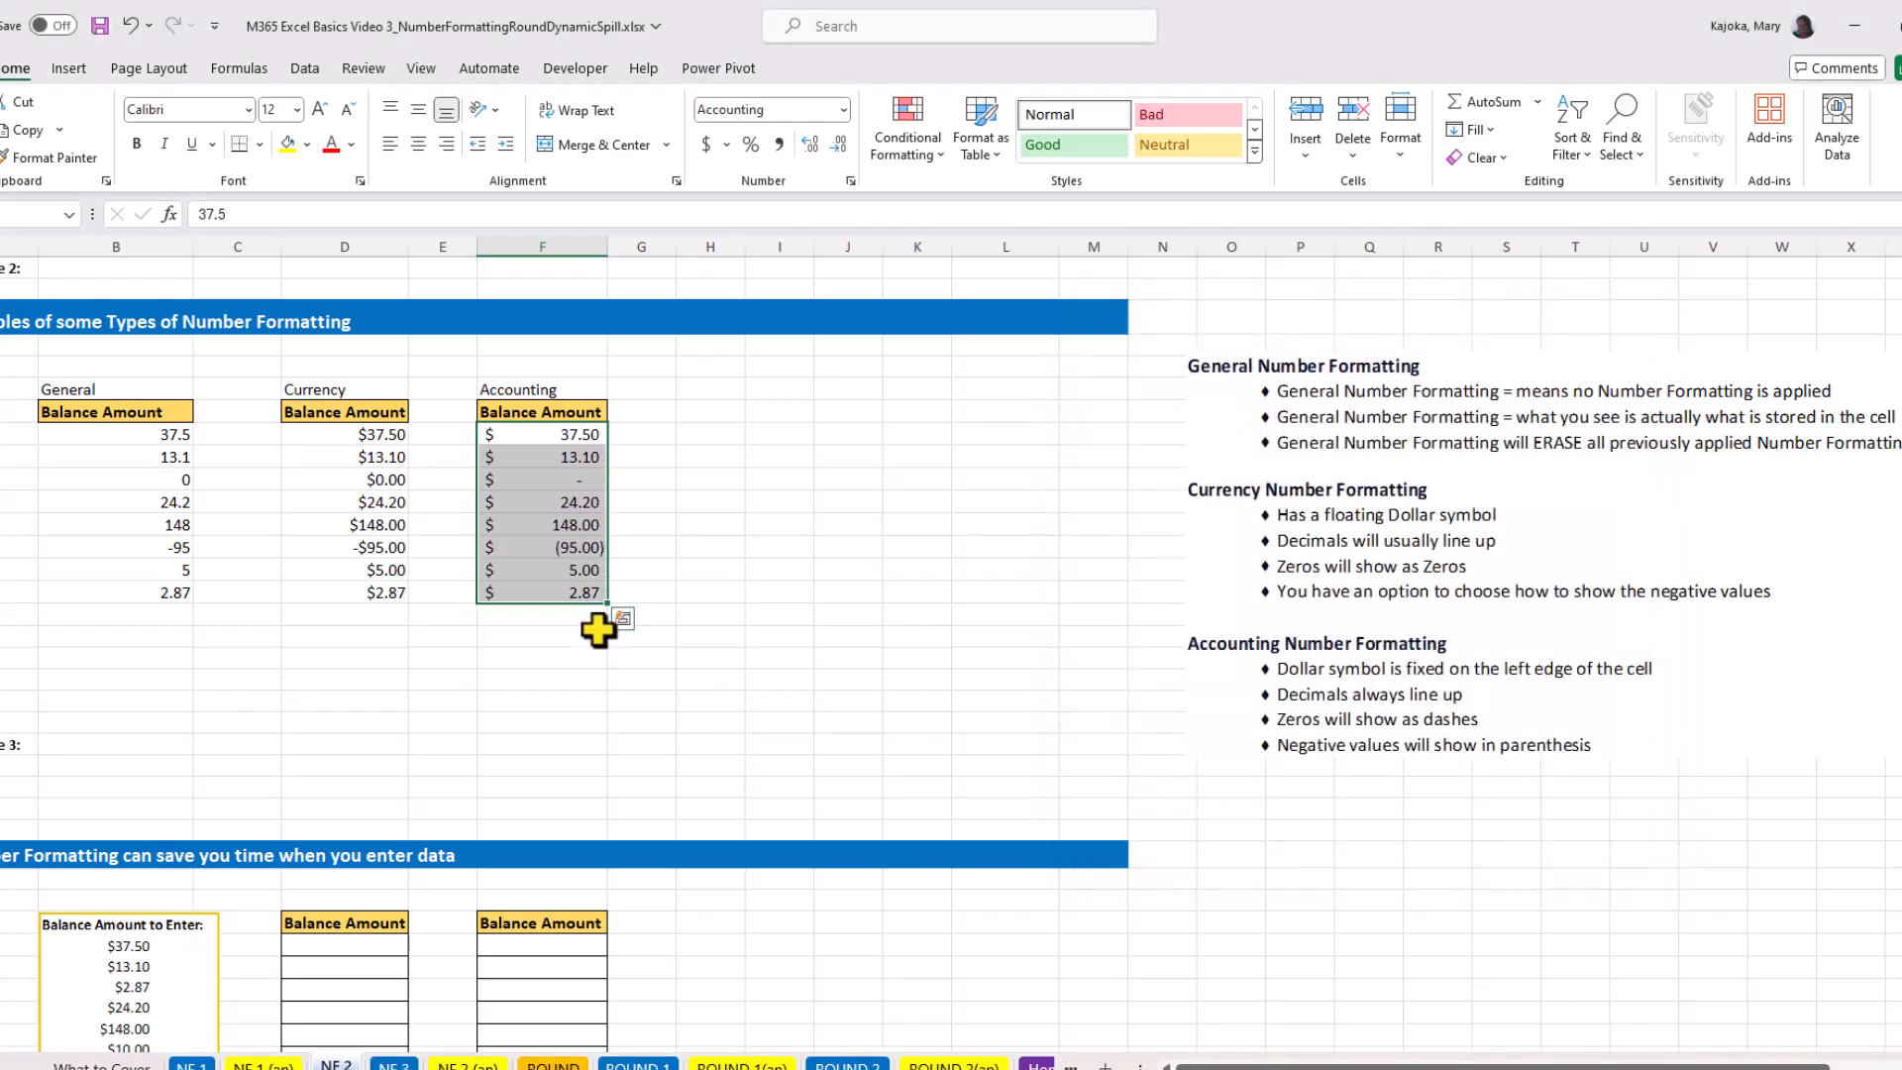
# - Compare how the Currency and Accounting columns display dollar signs, decimals, the zero and the negative amount
pyautogui.click(557, 524)
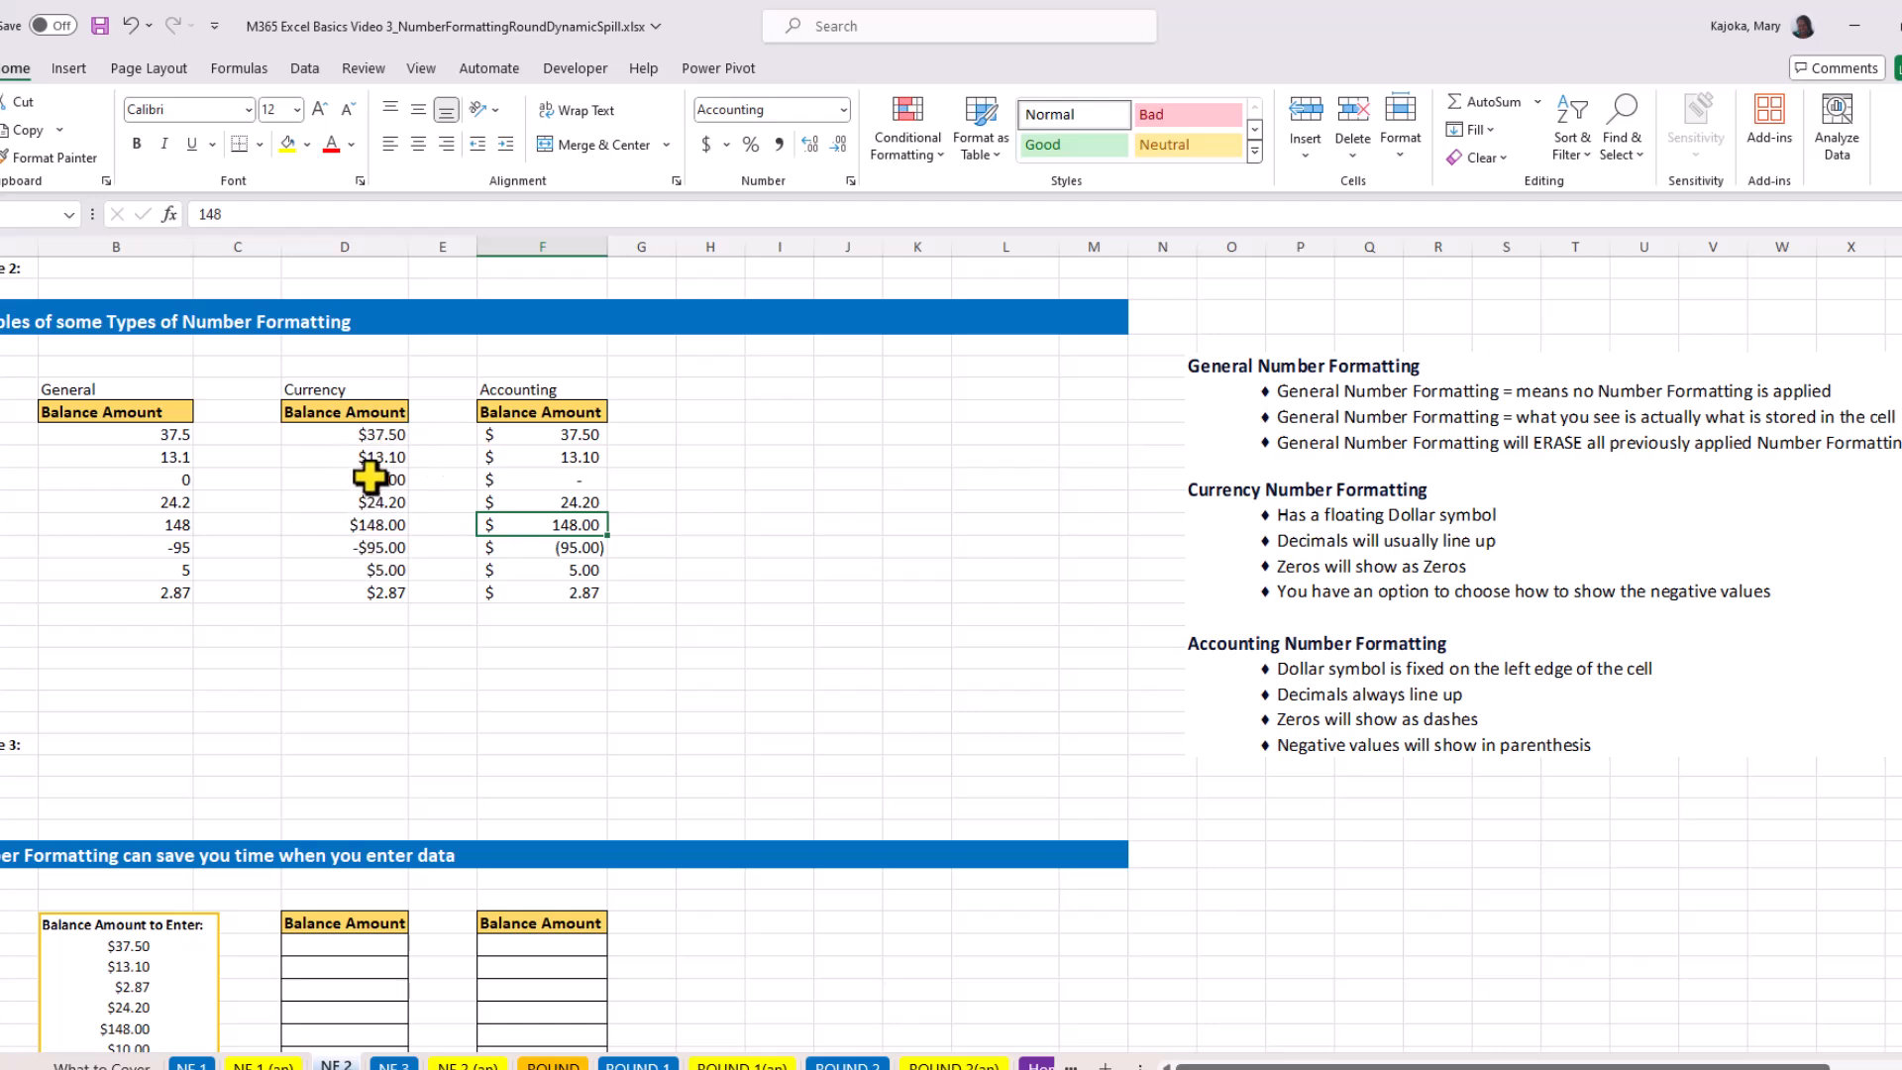
pyautogui.click(375, 436)
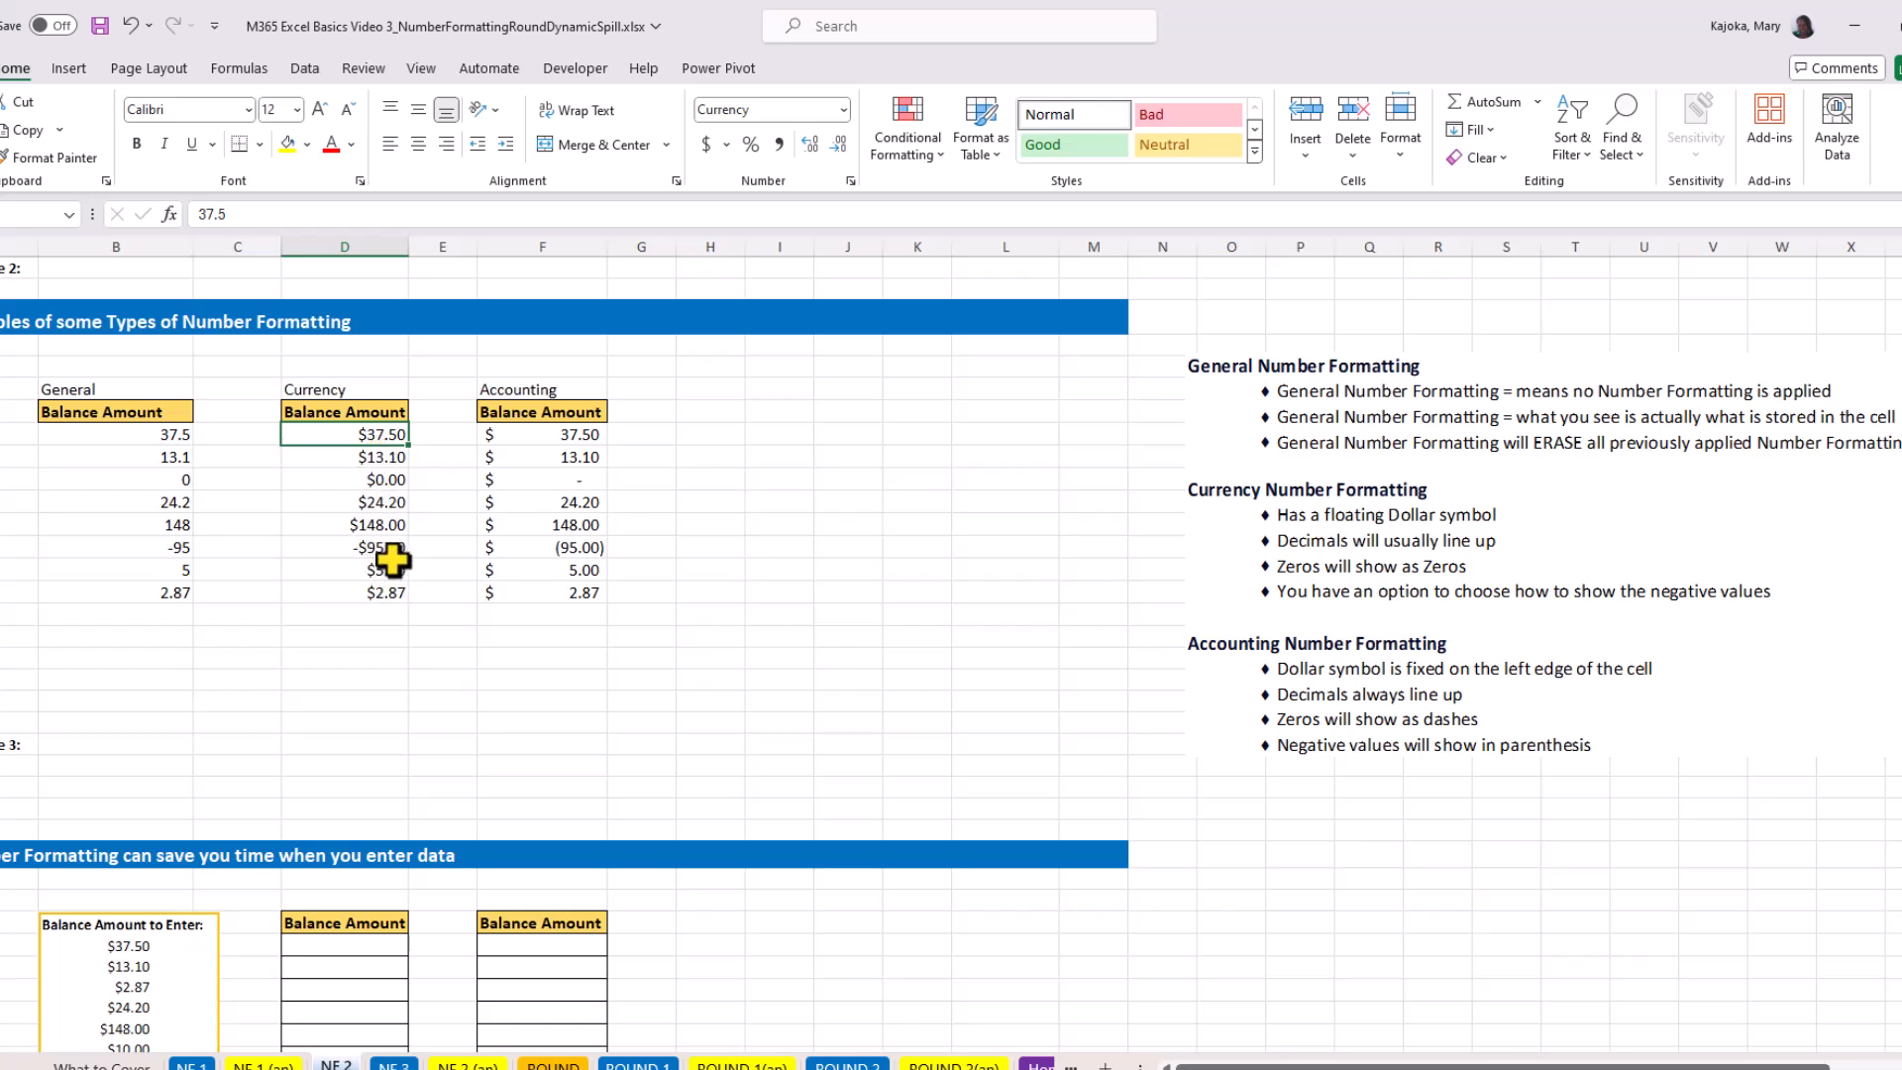
pyautogui.click(383, 480)
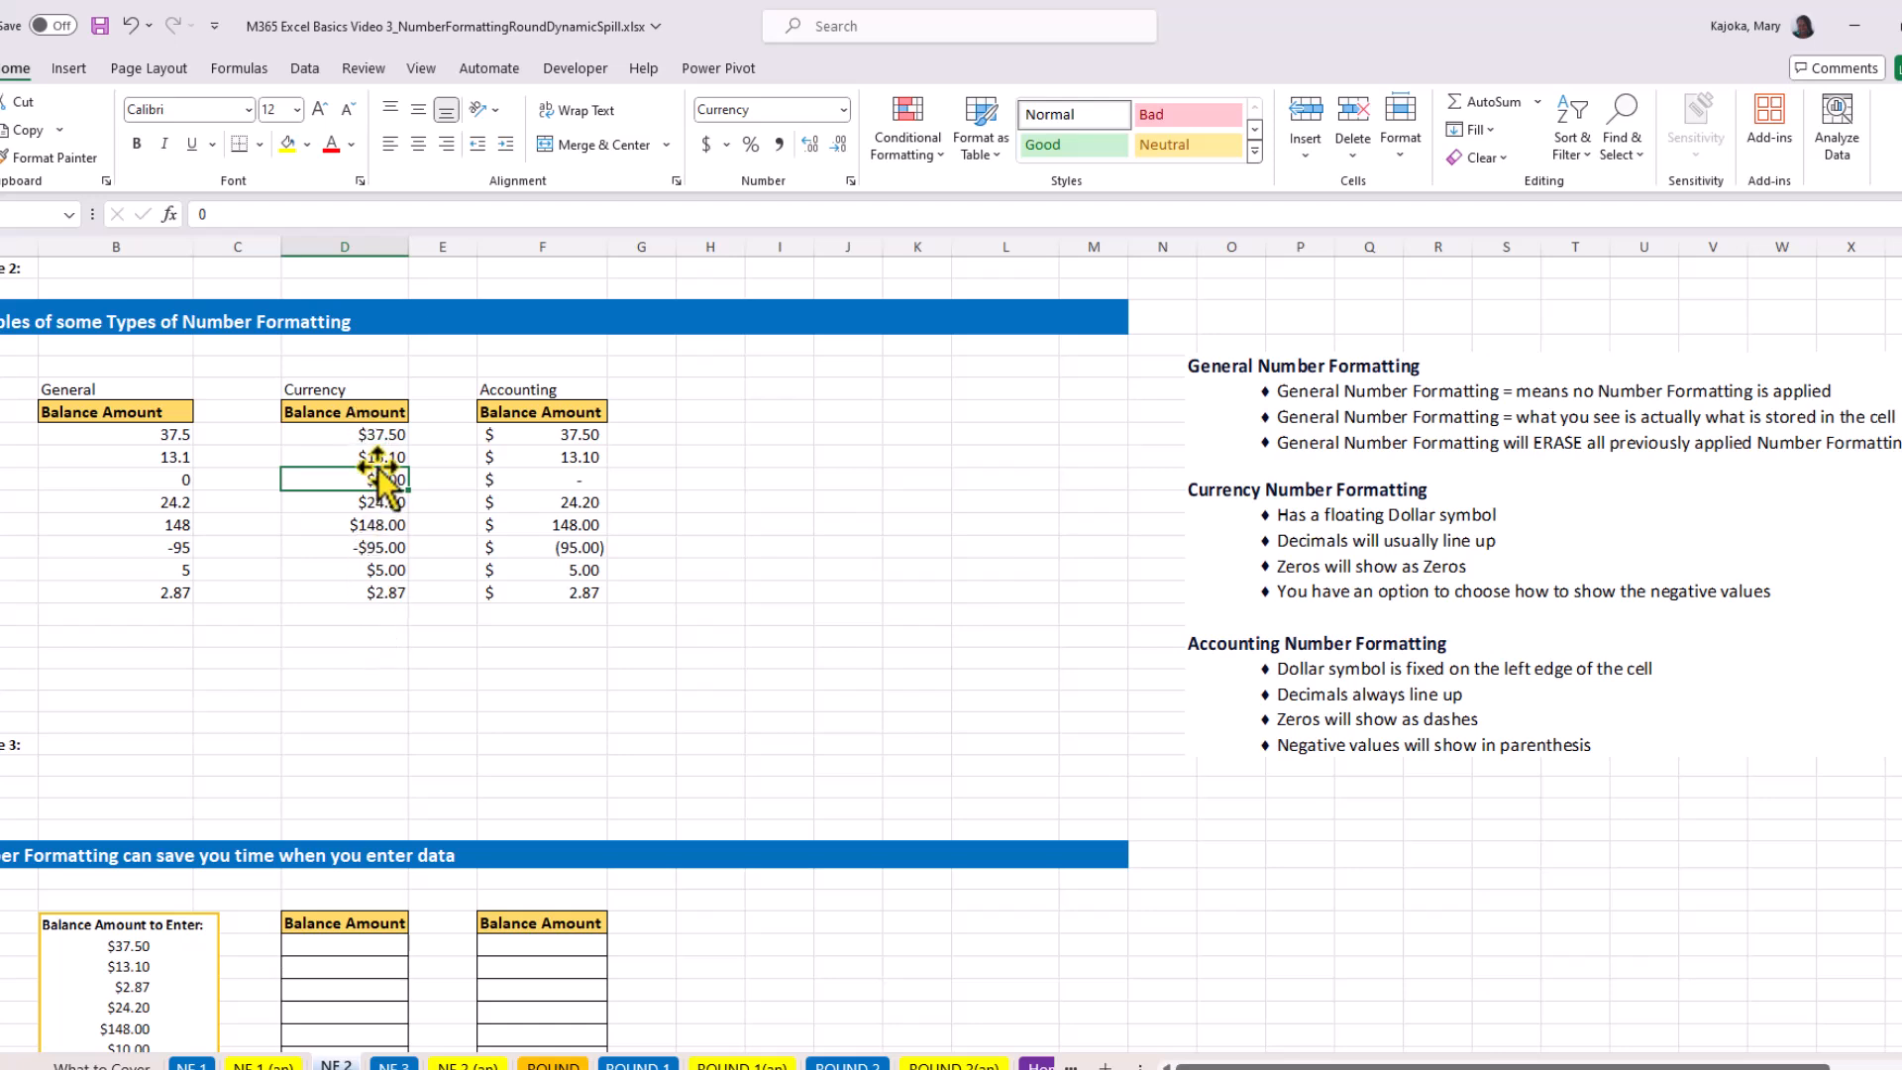
pyautogui.click(536, 434)
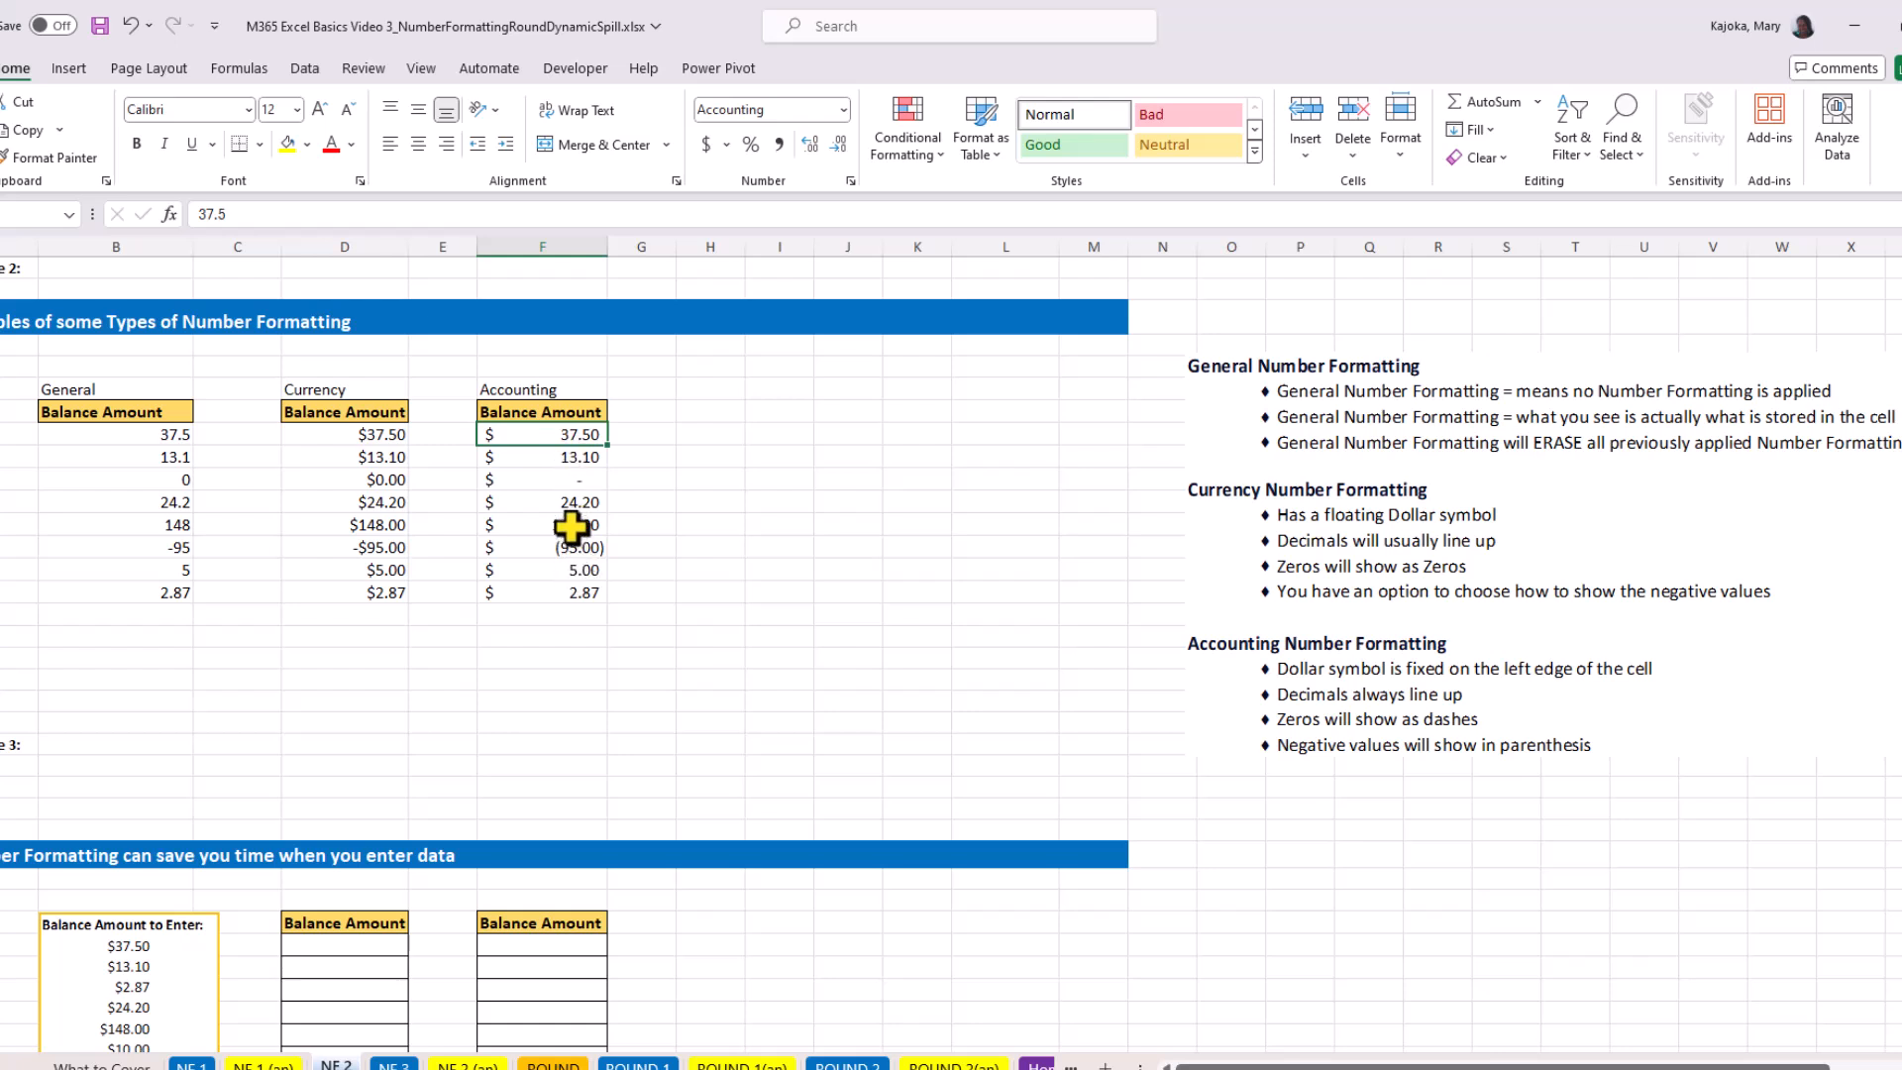
pyautogui.click(575, 482)
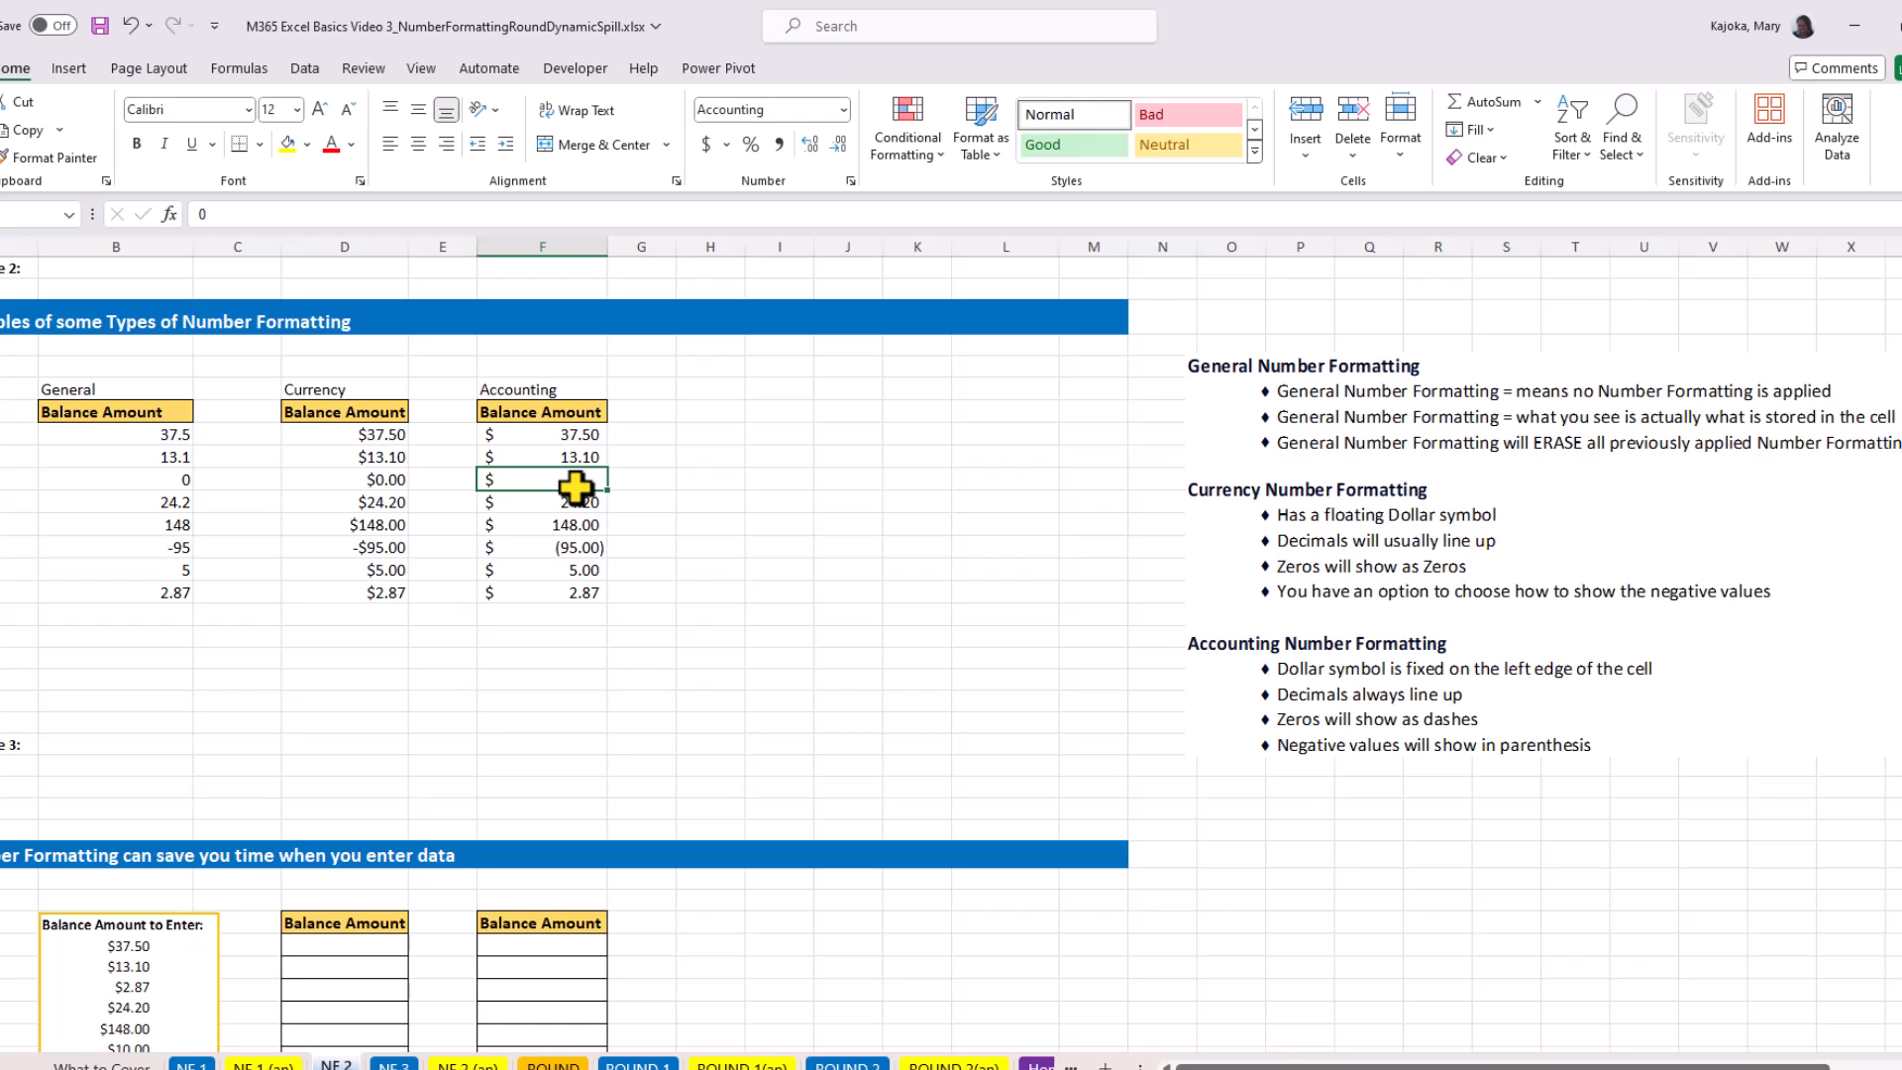
pyautogui.click(571, 547)
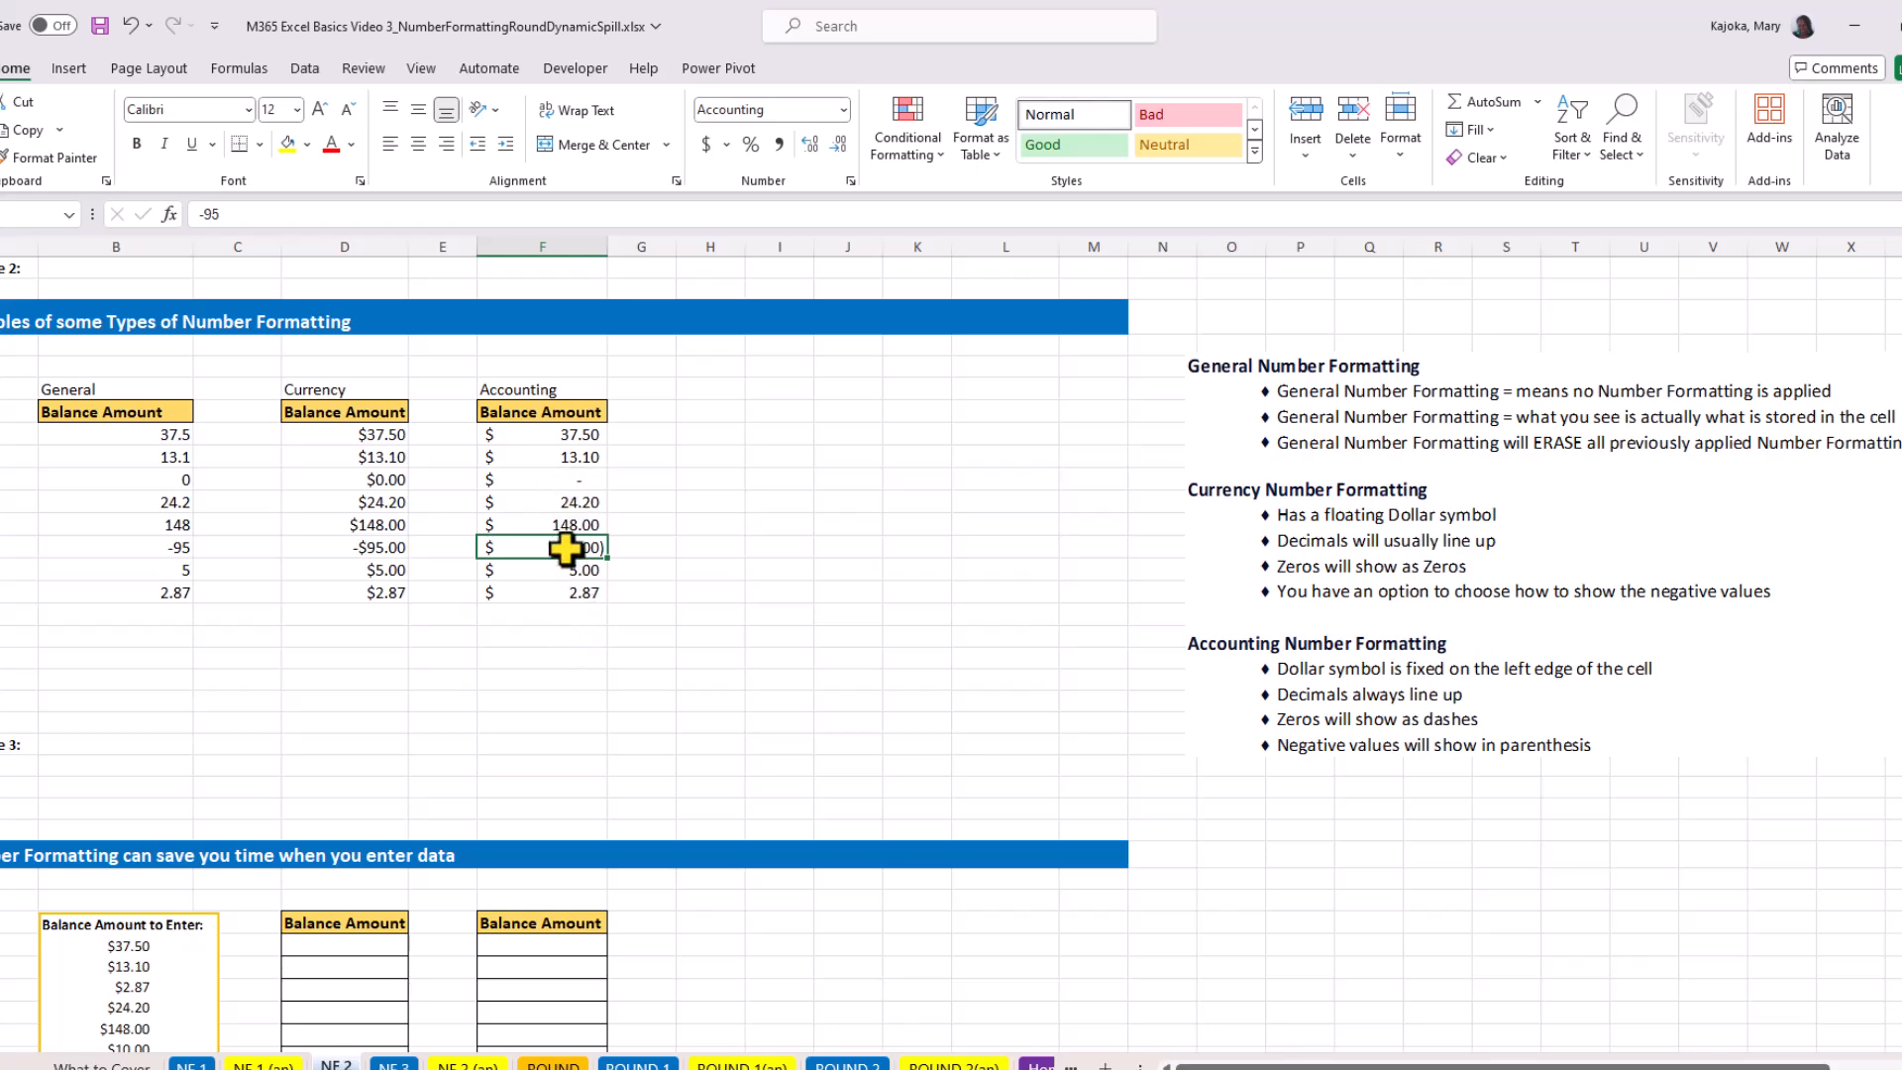
# - Preformat the empty Balance Amount cells of column D in Example 3 as Currency with 2 decimal places and the $ symbol
pyautogui.scroll(-2, 102, 735)
pyautogui.scroll(-1, 102, 735)
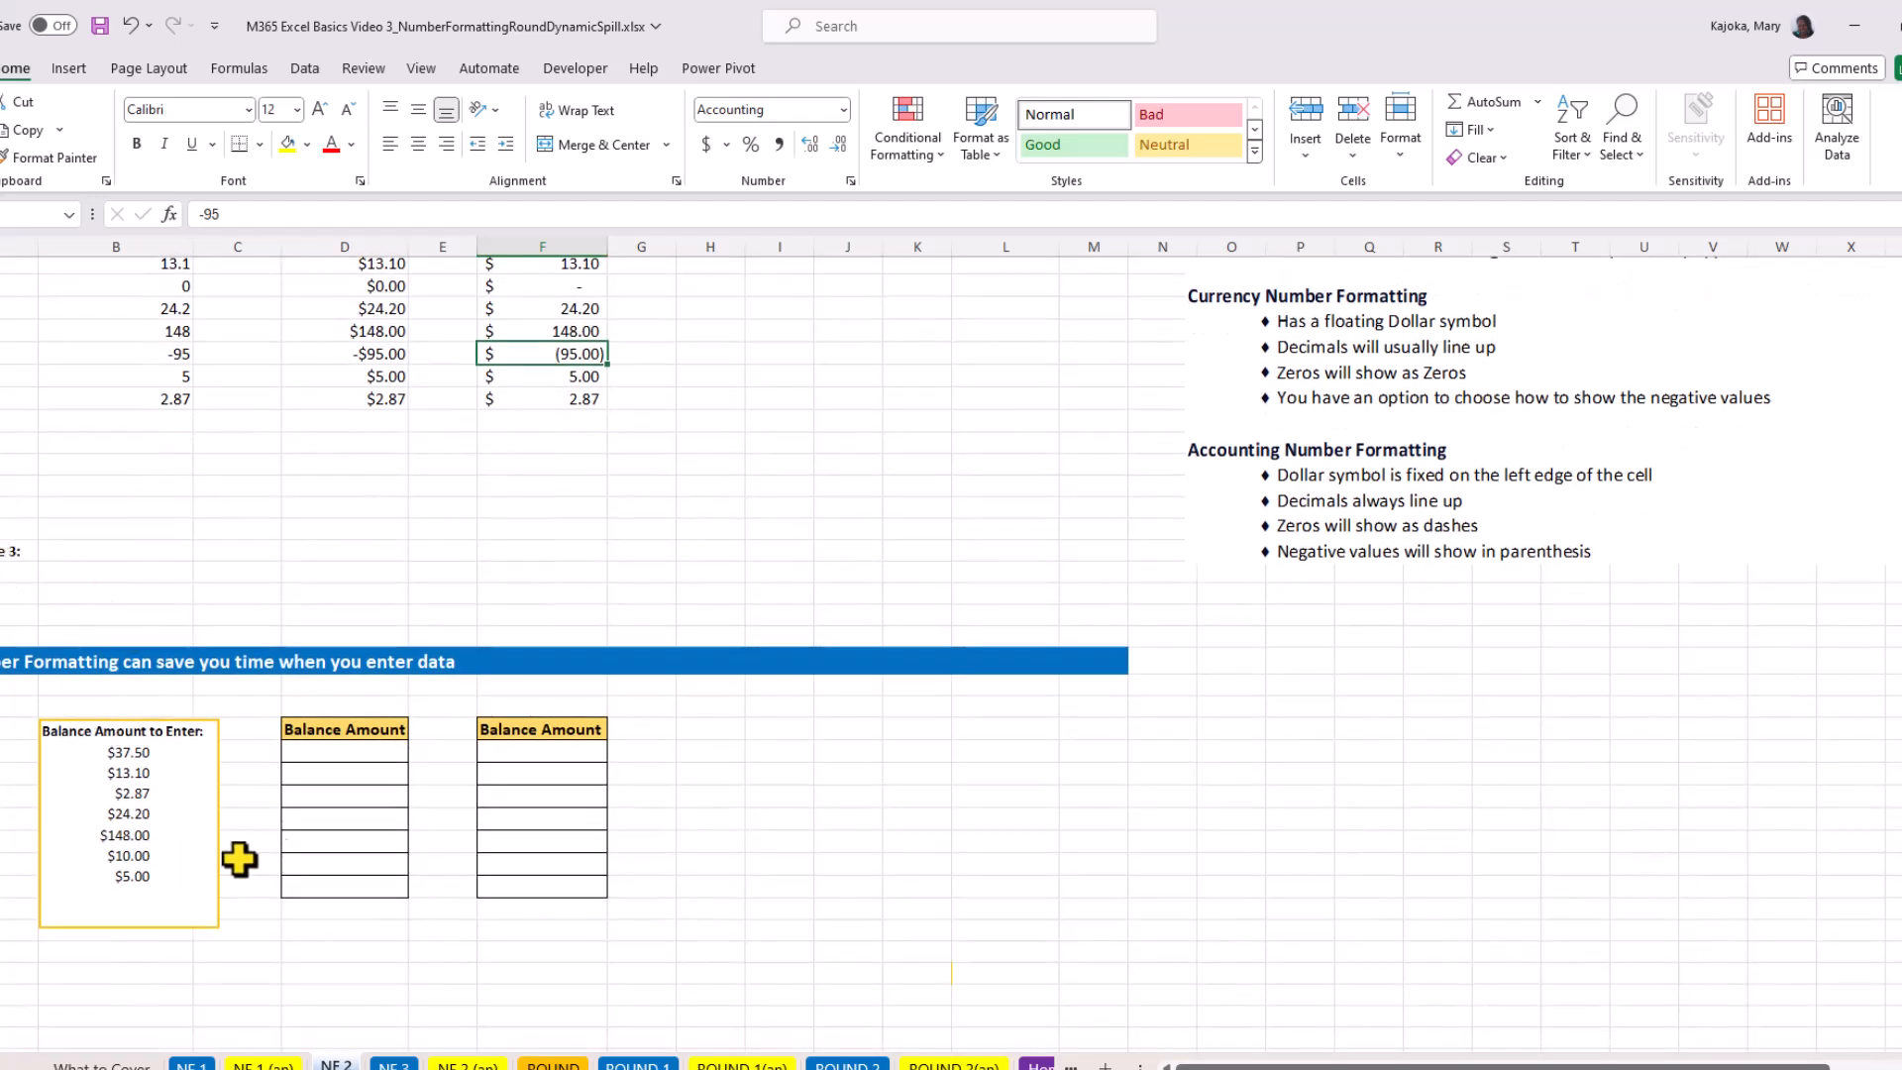
pyautogui.click(347, 750)
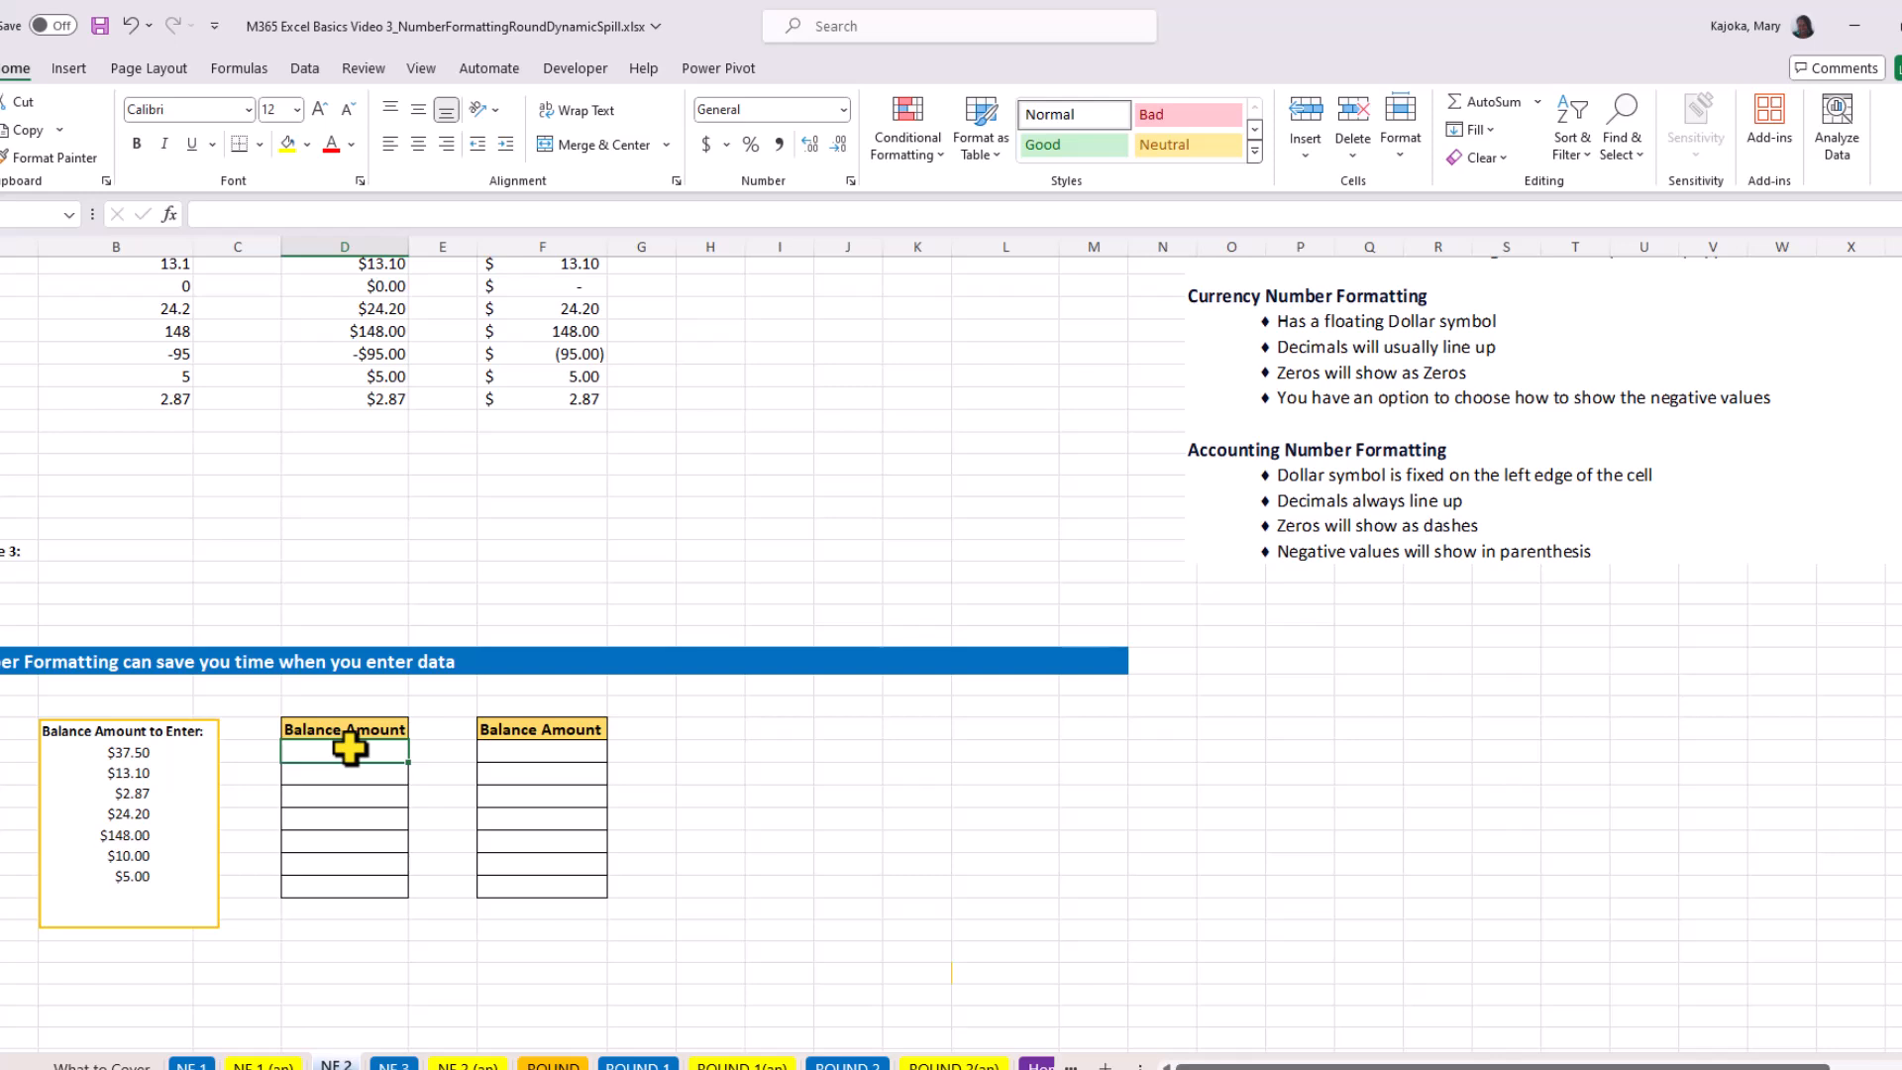
pyautogui.moveTo(349, 750); pyautogui.dragTo(346, 888)
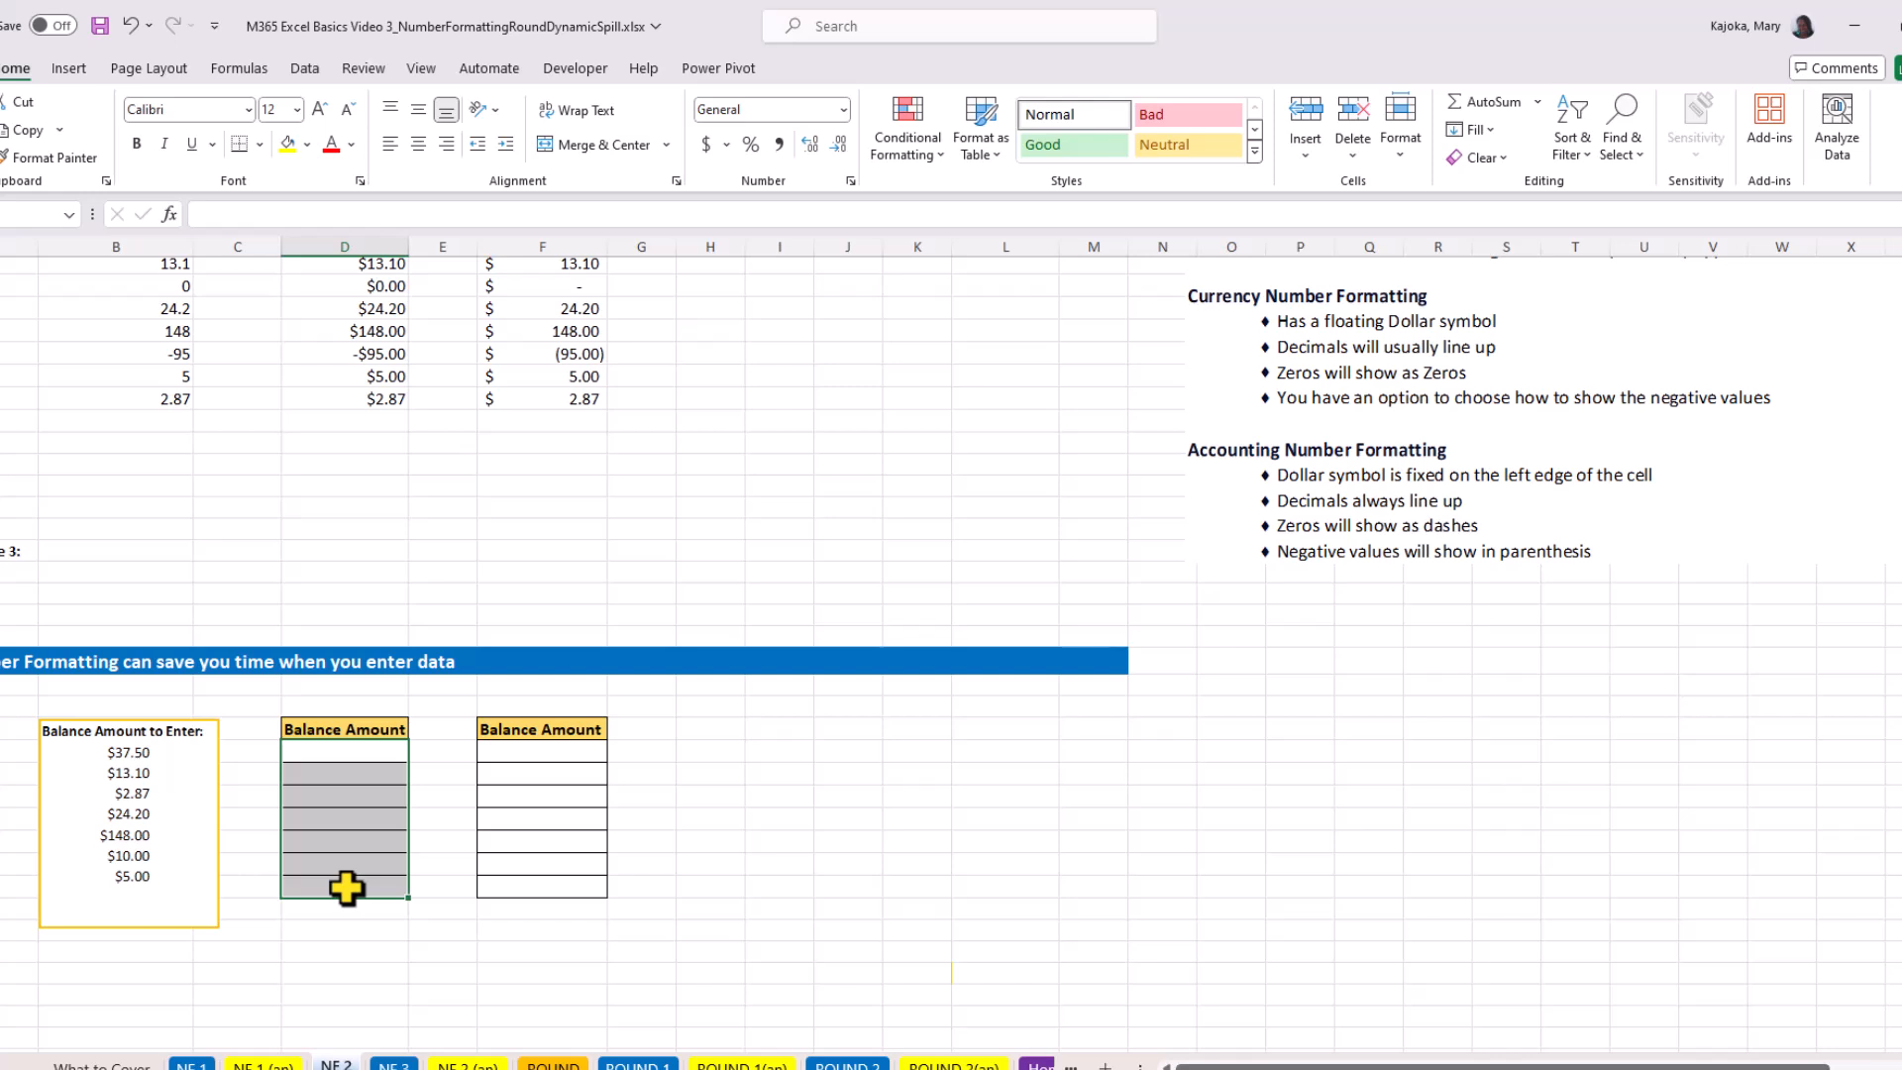
pyautogui.hotkey('ctrl', '1')
pyautogui.click(1169, 438)
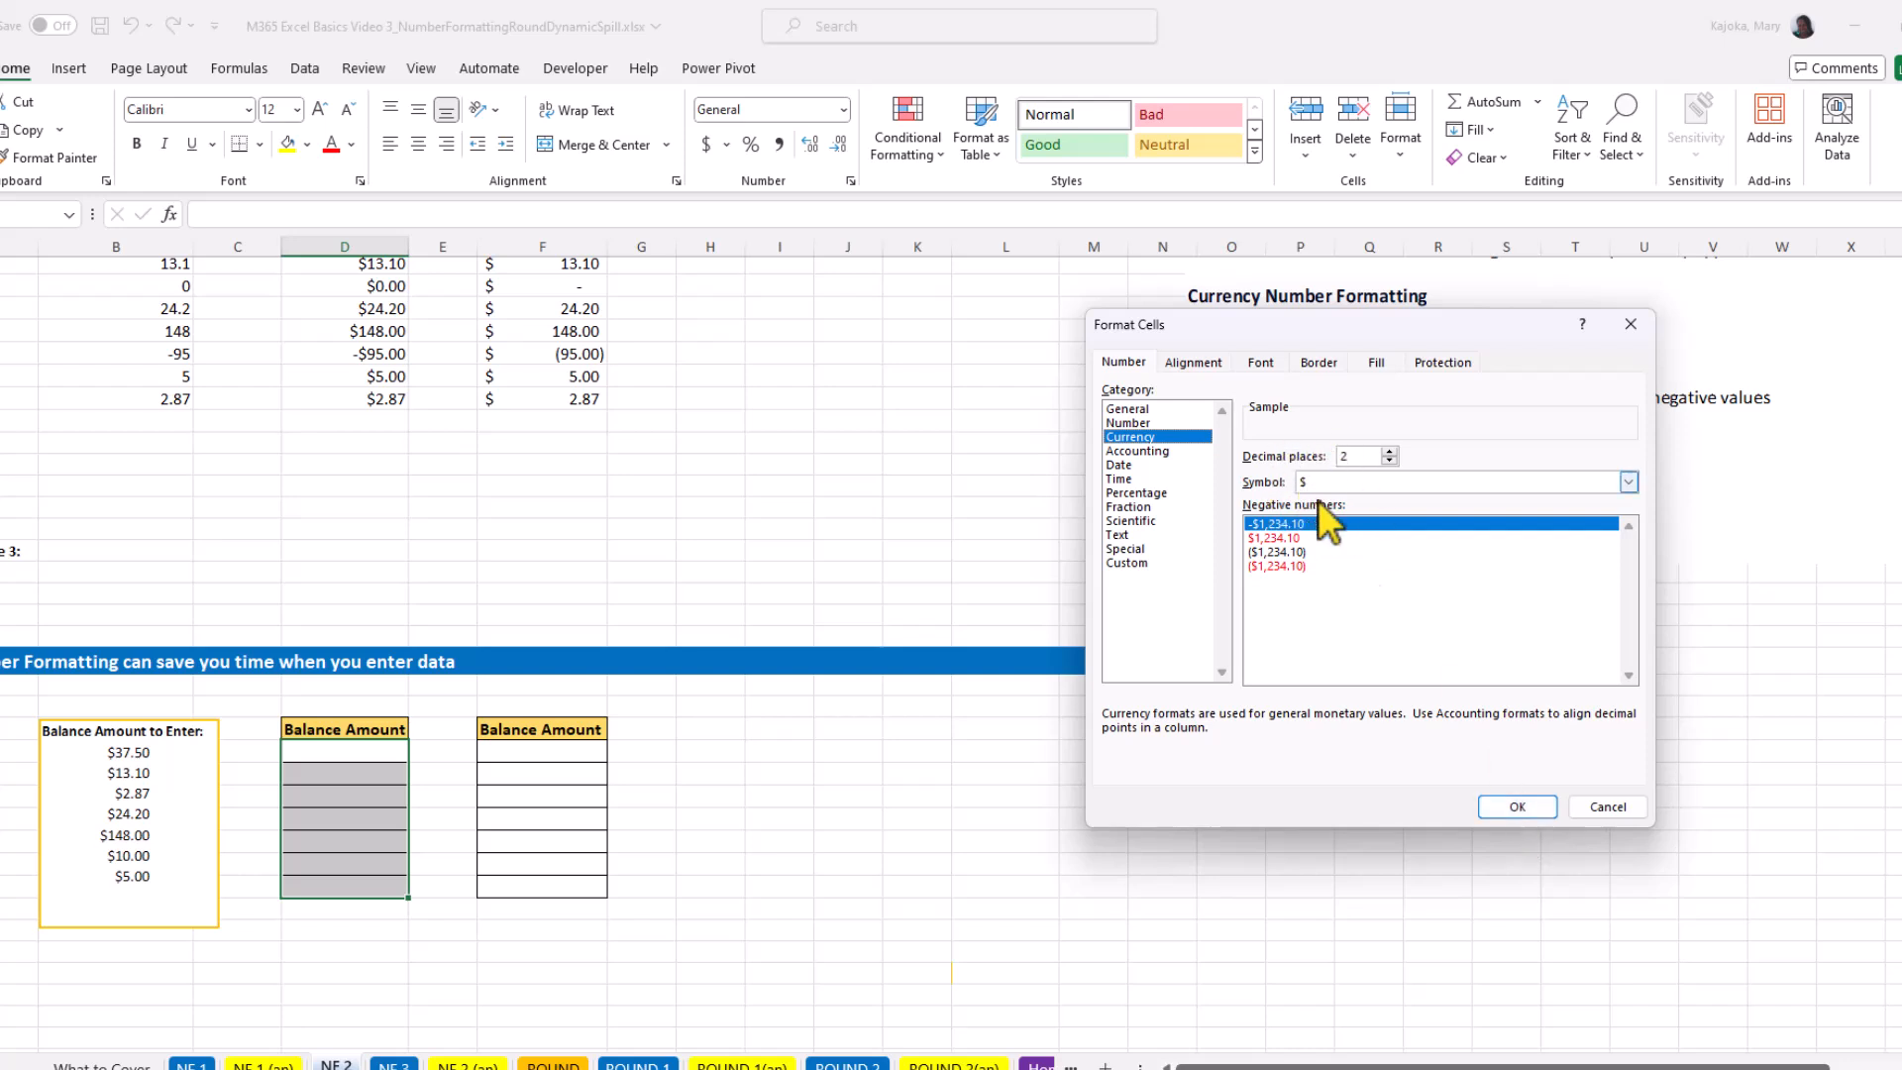
pyautogui.click(1520, 808)
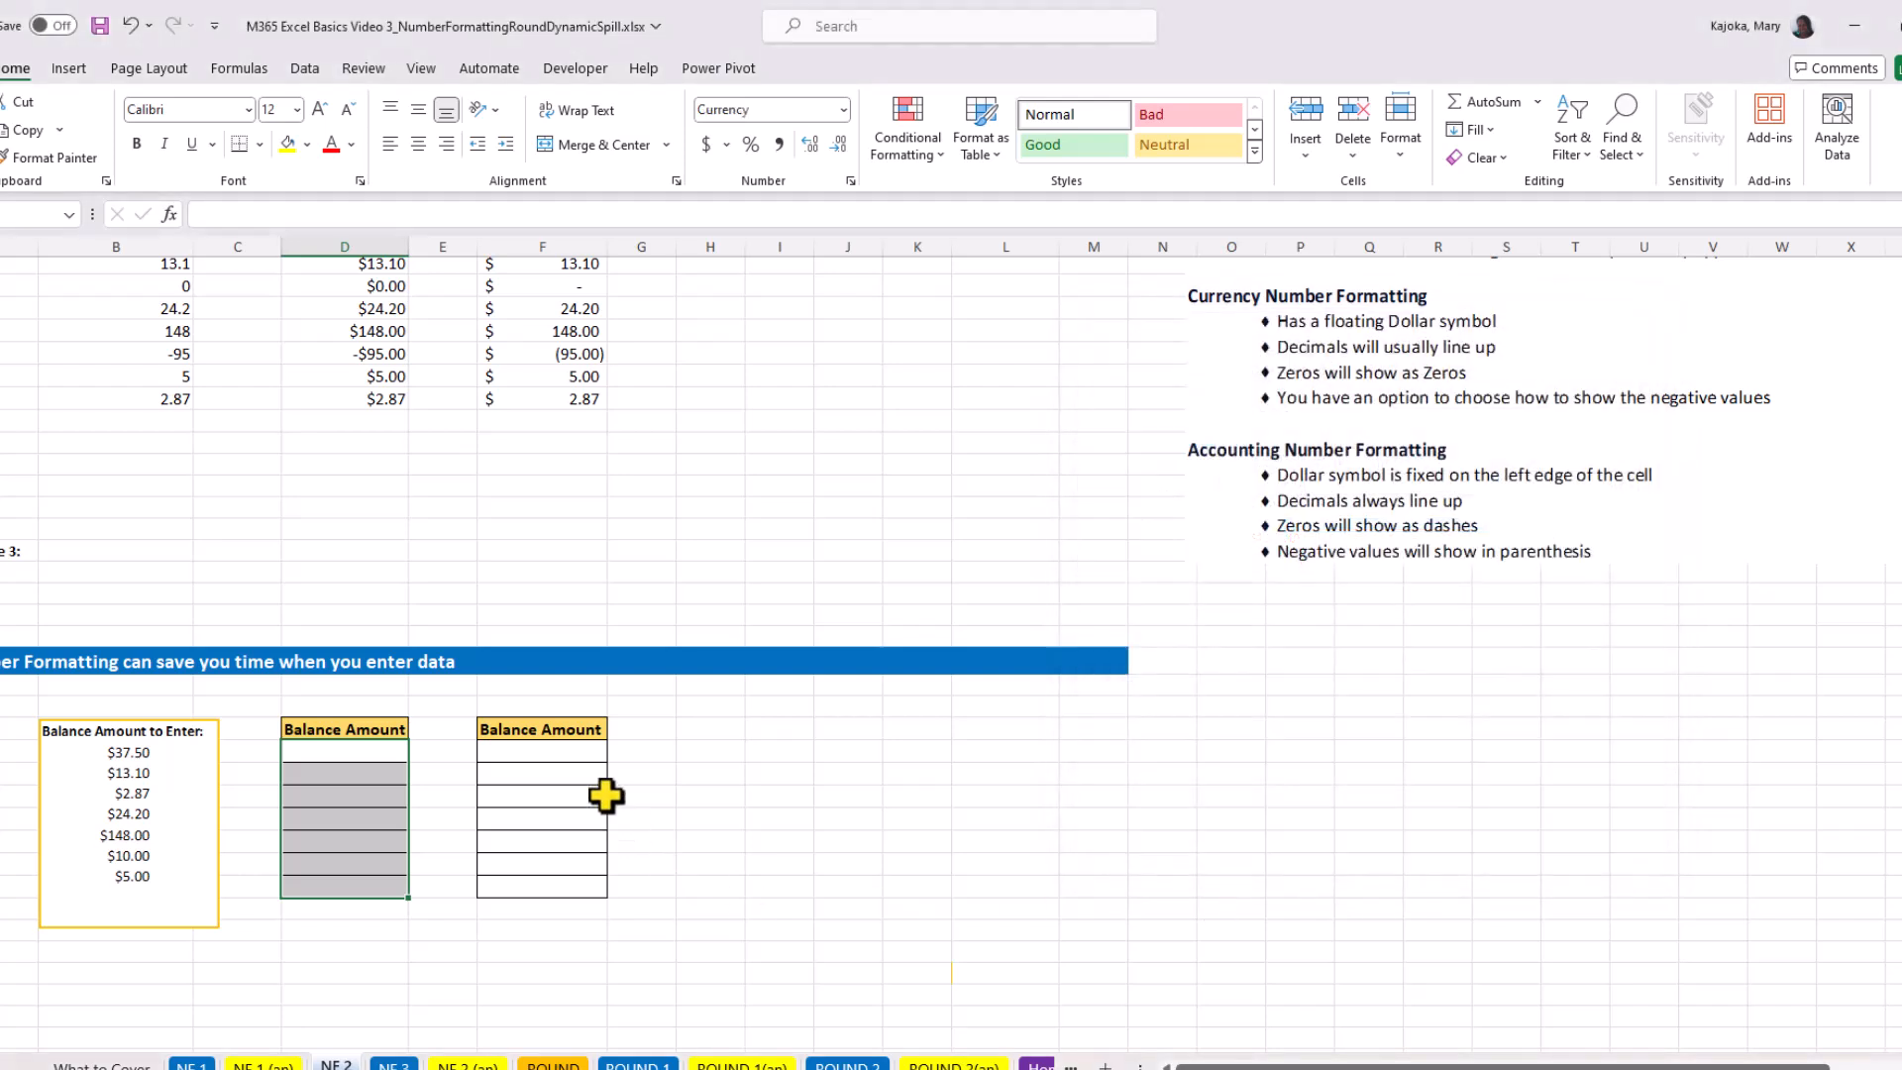
# - Preformat the empty Balance Amount cells of column F in Example 3 as Accounting with 2 decimal places and the $ symbol
pyautogui.moveTo(547, 751); pyautogui.dragTo(561, 888)
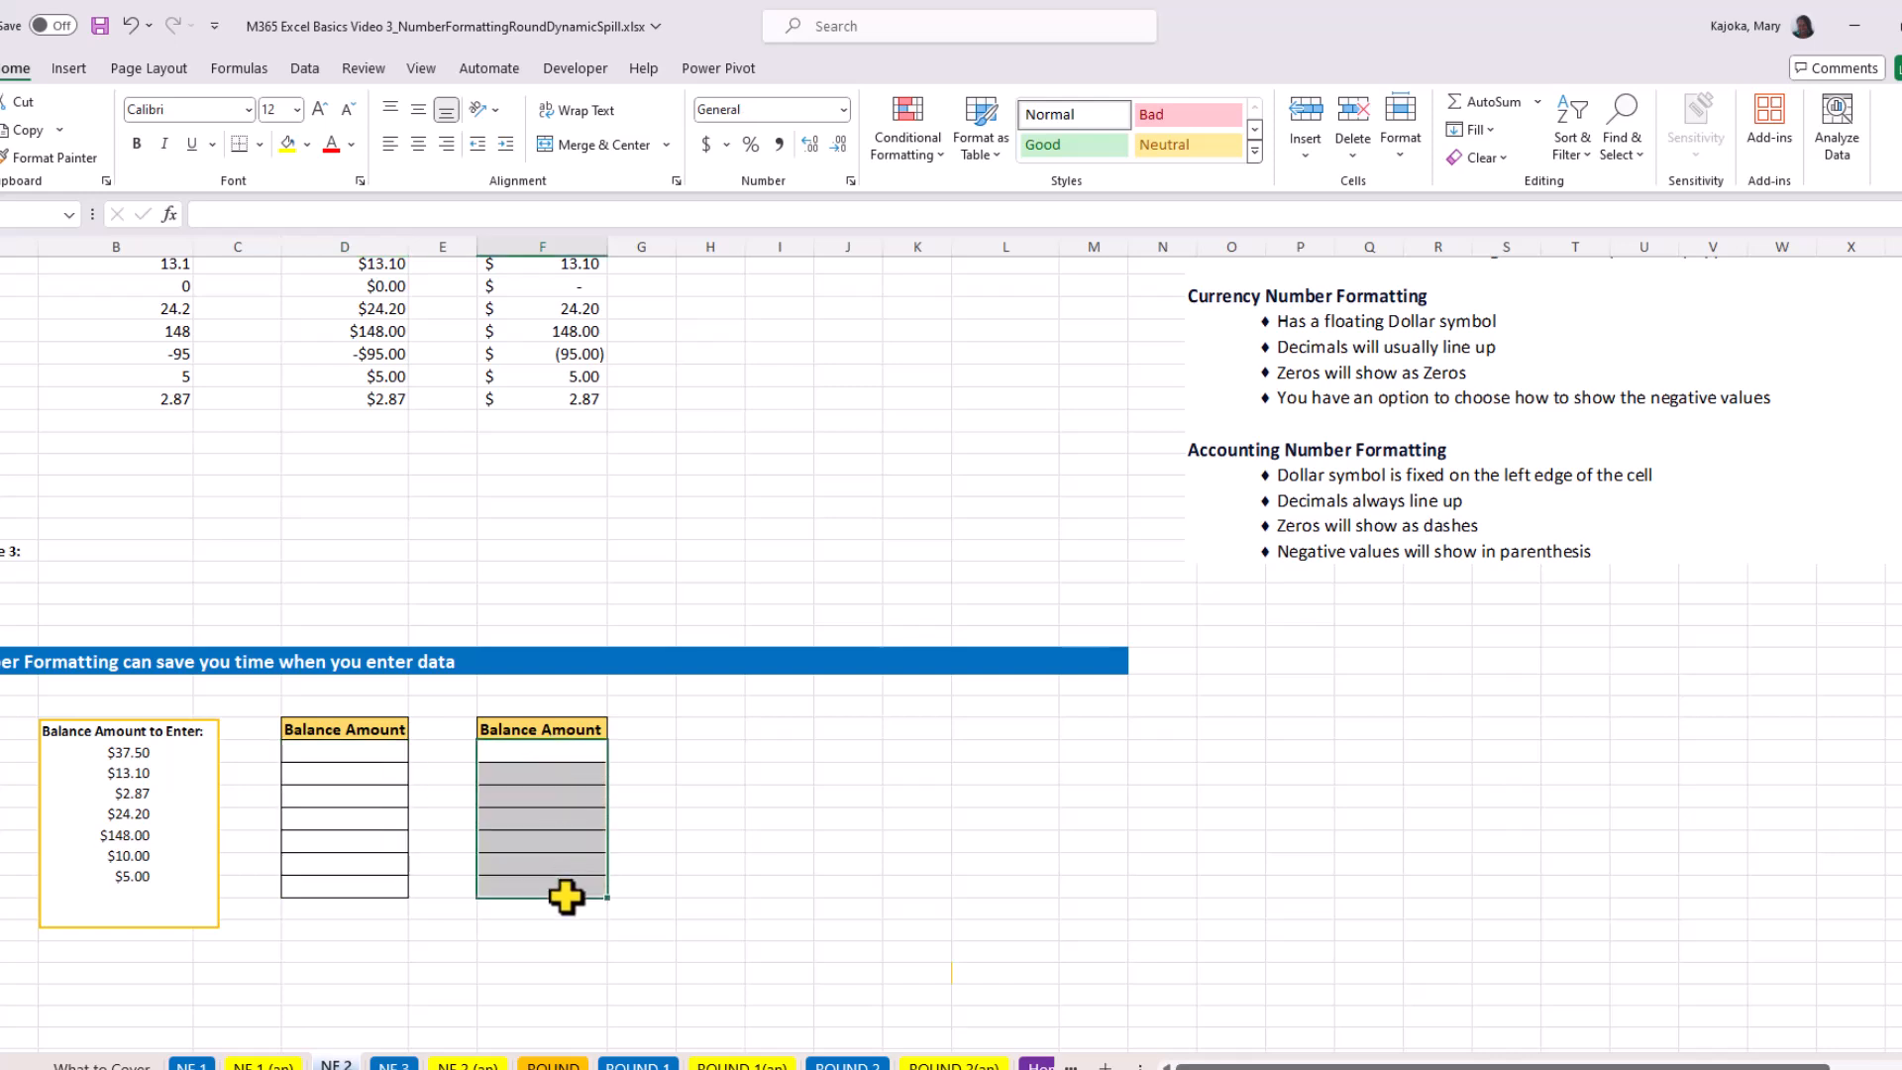
pyautogui.hotkey('ctrl', '1')
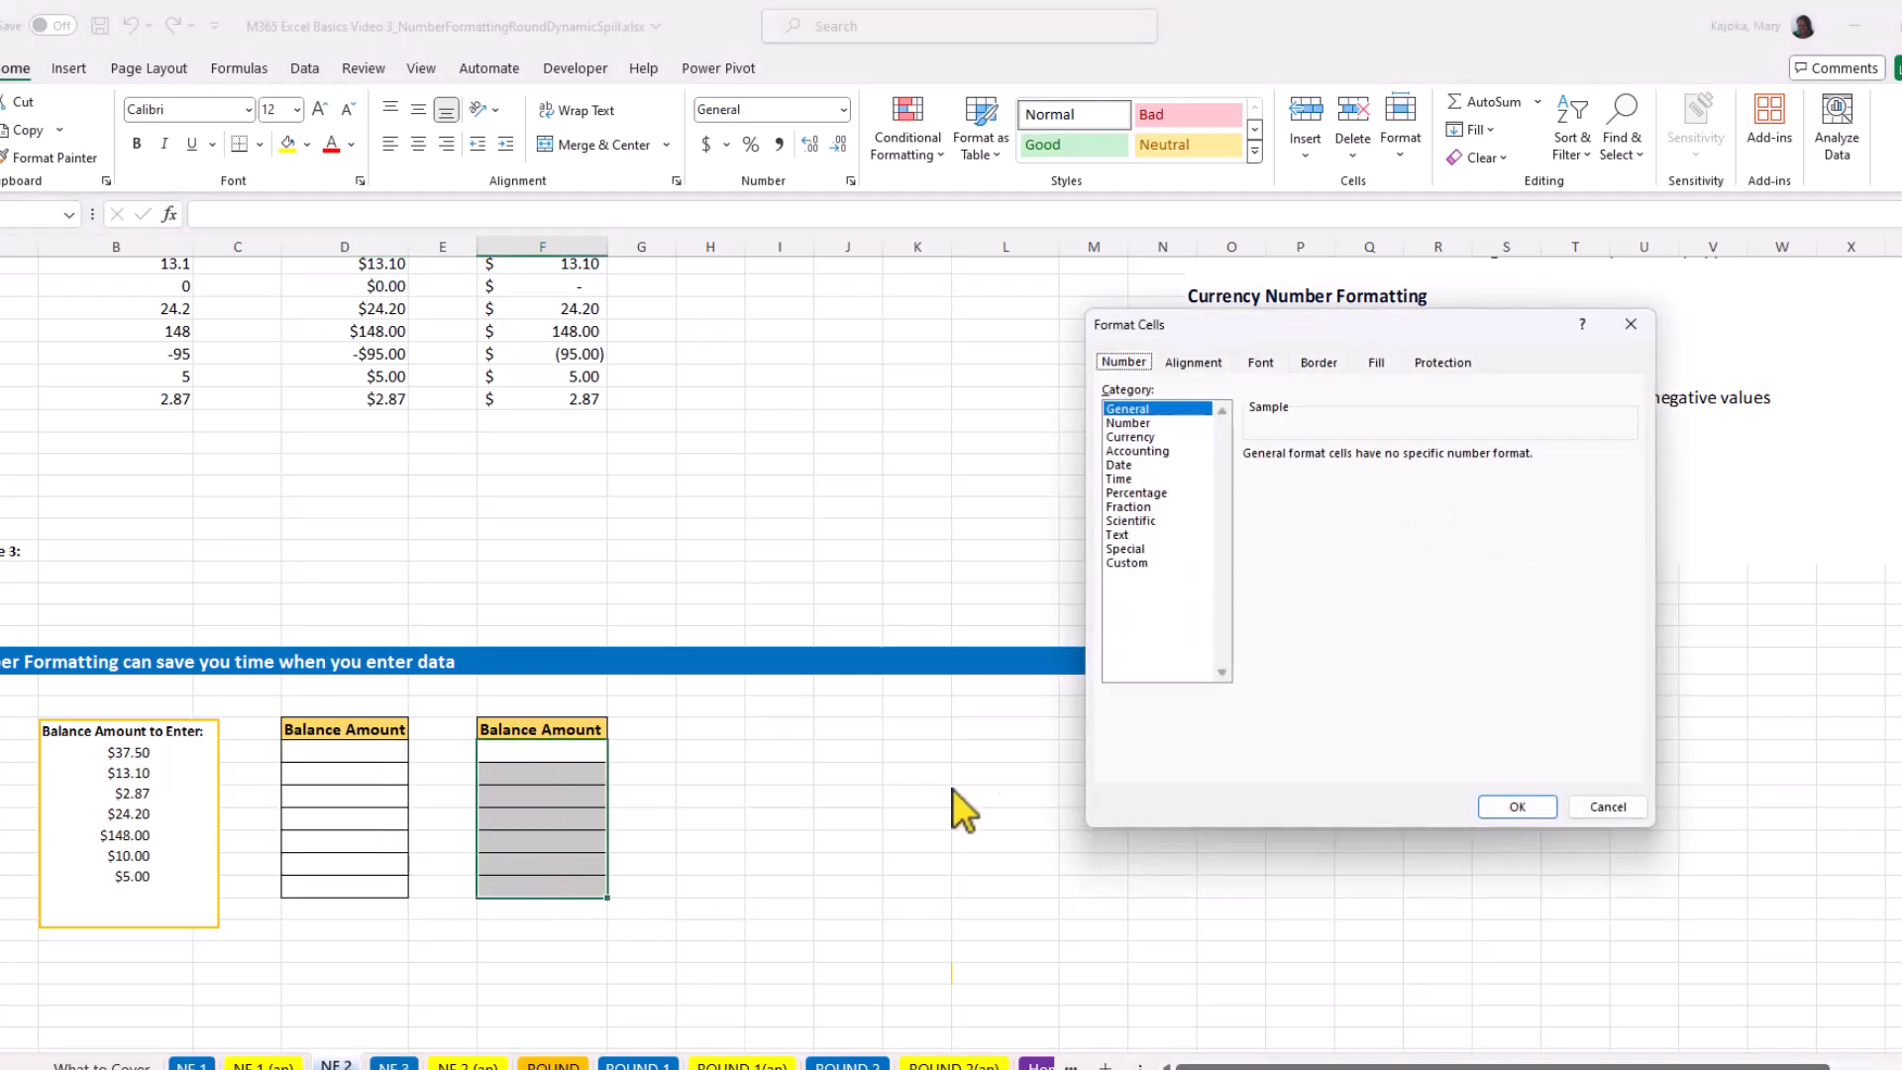
pyautogui.click(1149, 451)
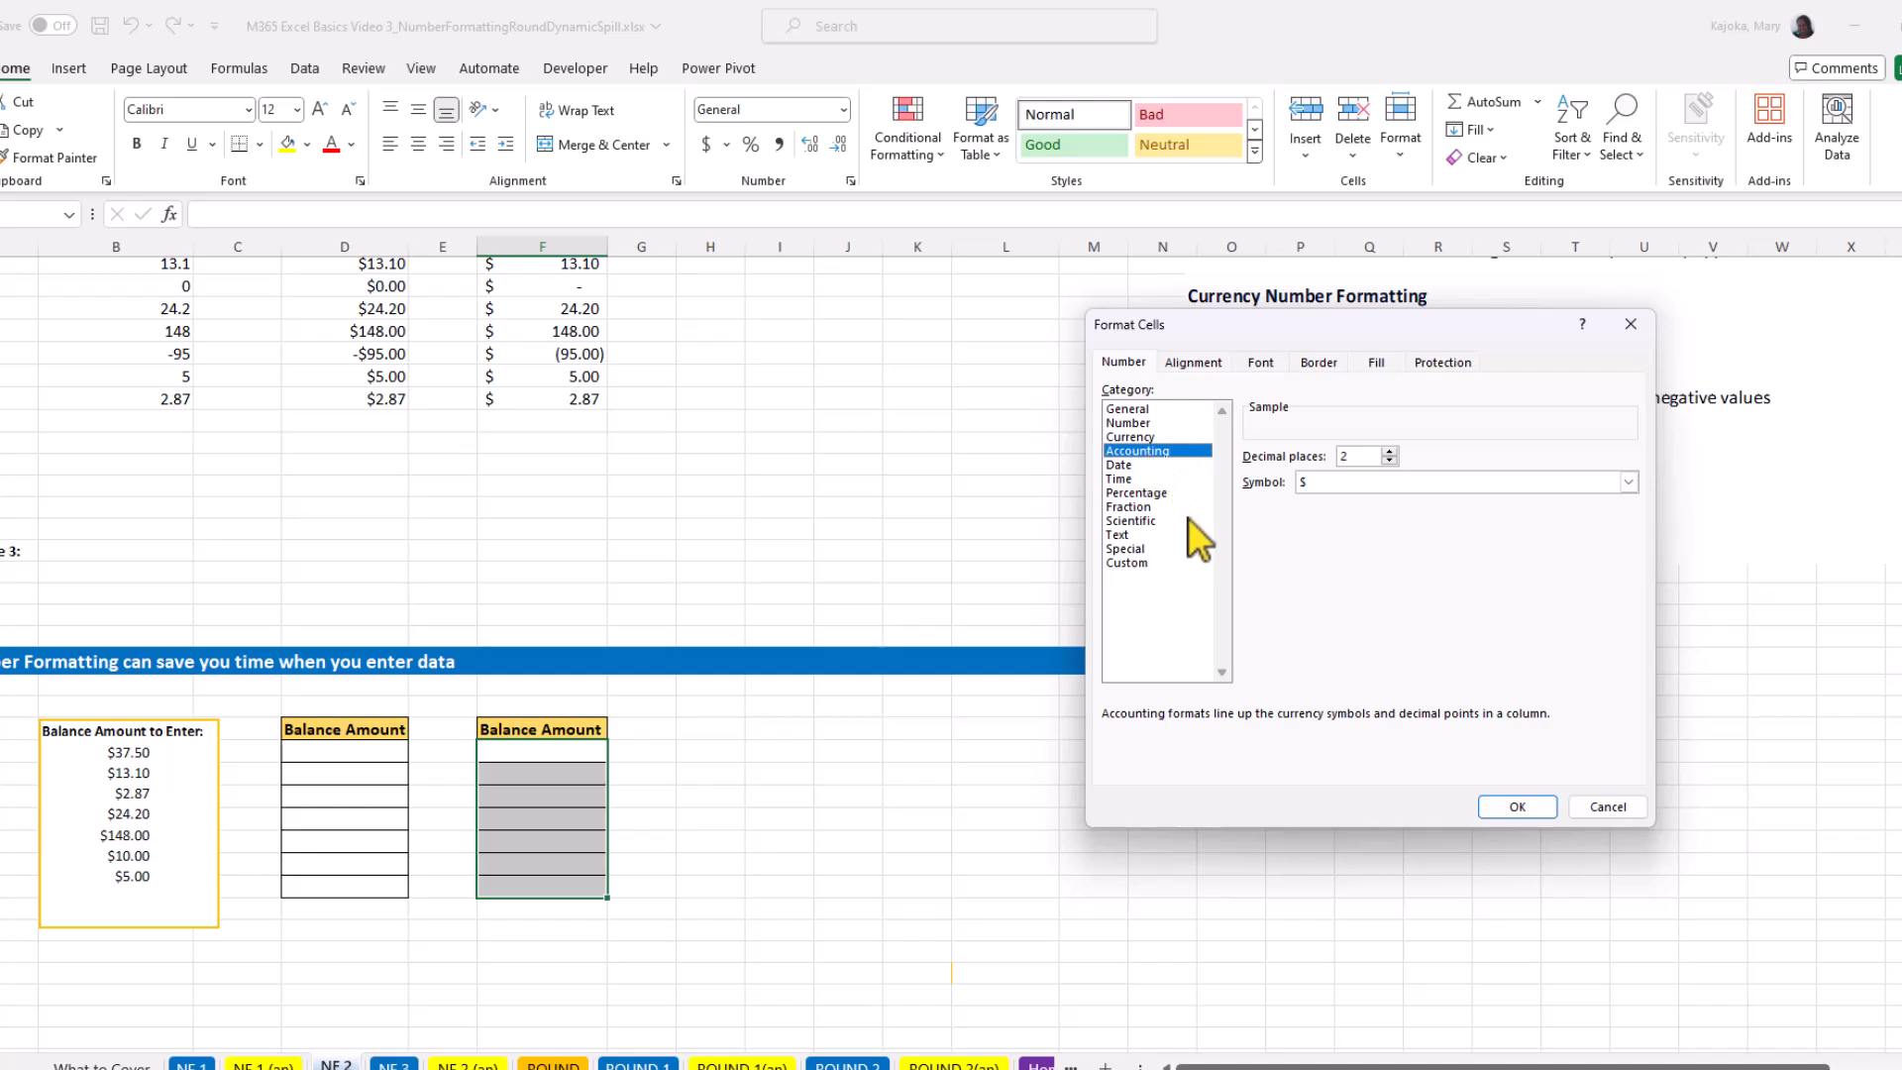
pyautogui.click(1517, 806)
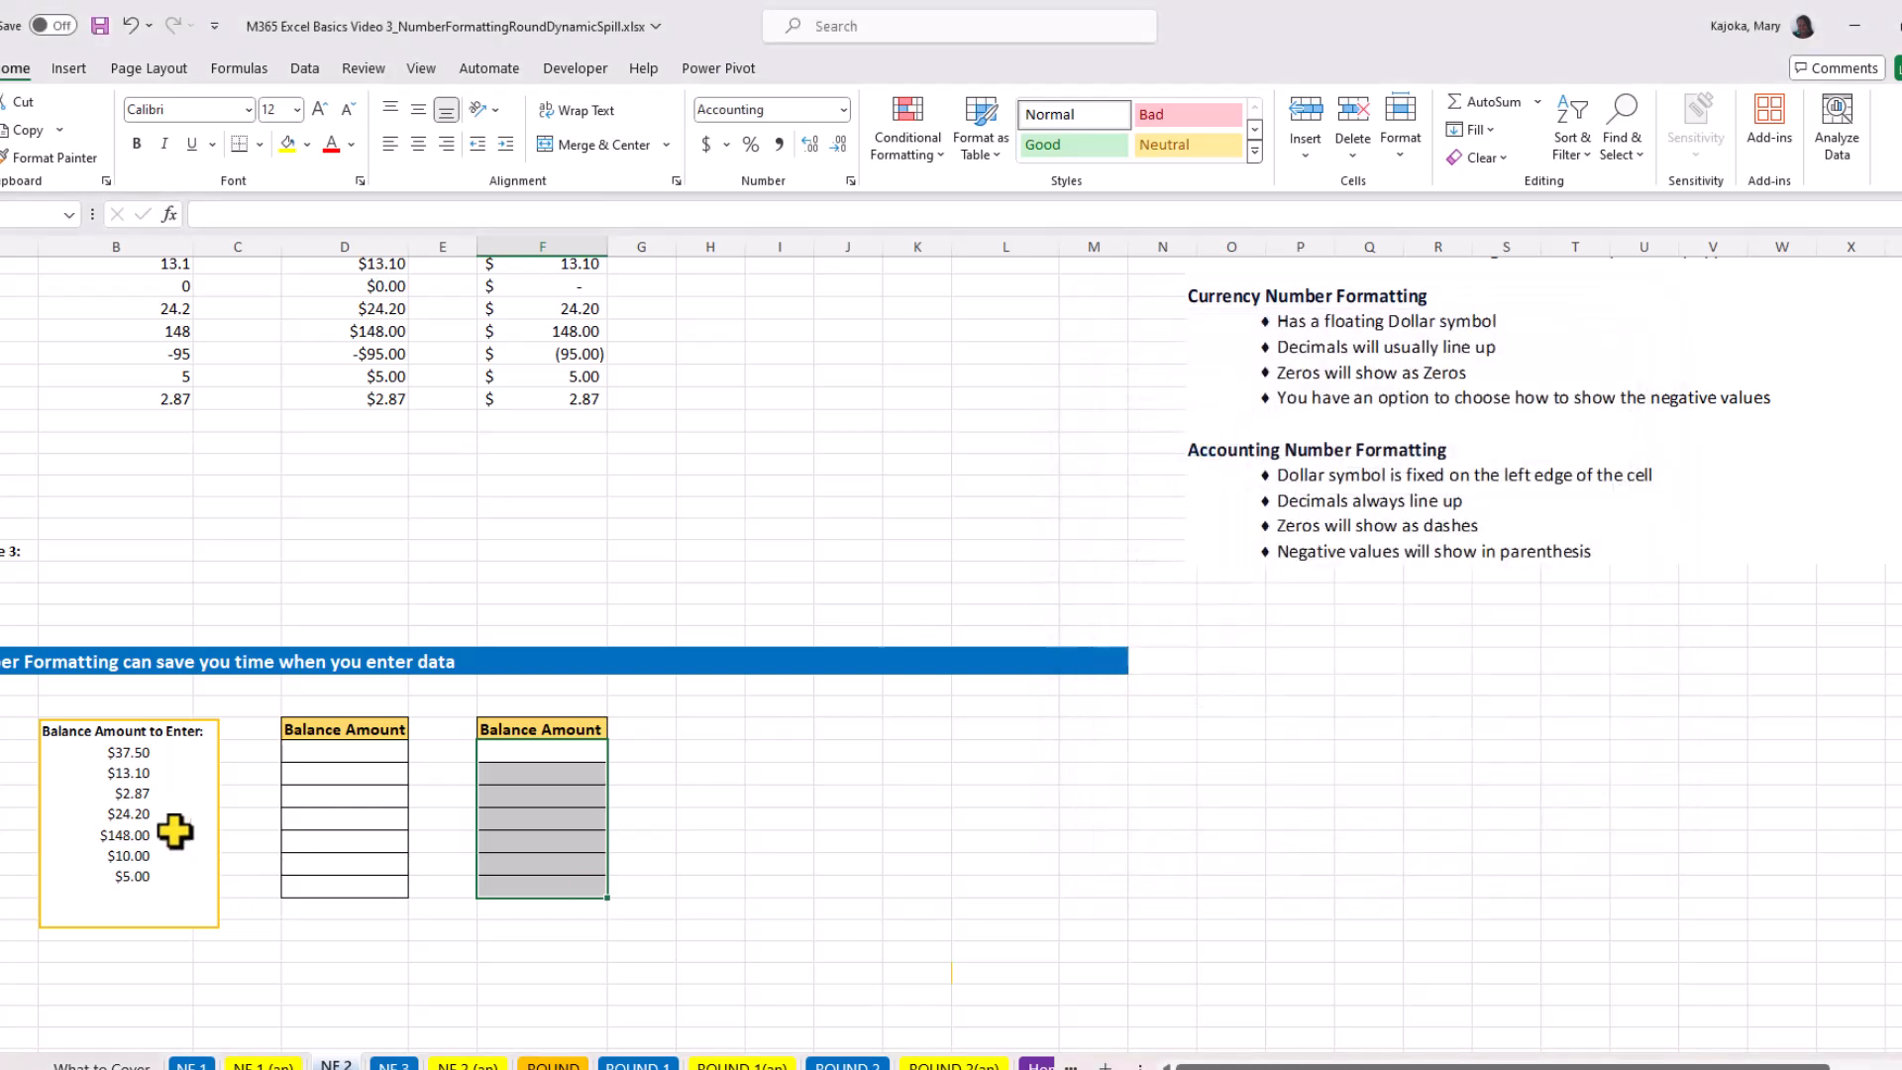
# - Fill the Currency-formatted Balance Amount cells of column D in Example 3 with 37.5, 13.1, 2.87, 24.2, 148, 10 and 5
pyautogui.click(339, 759)
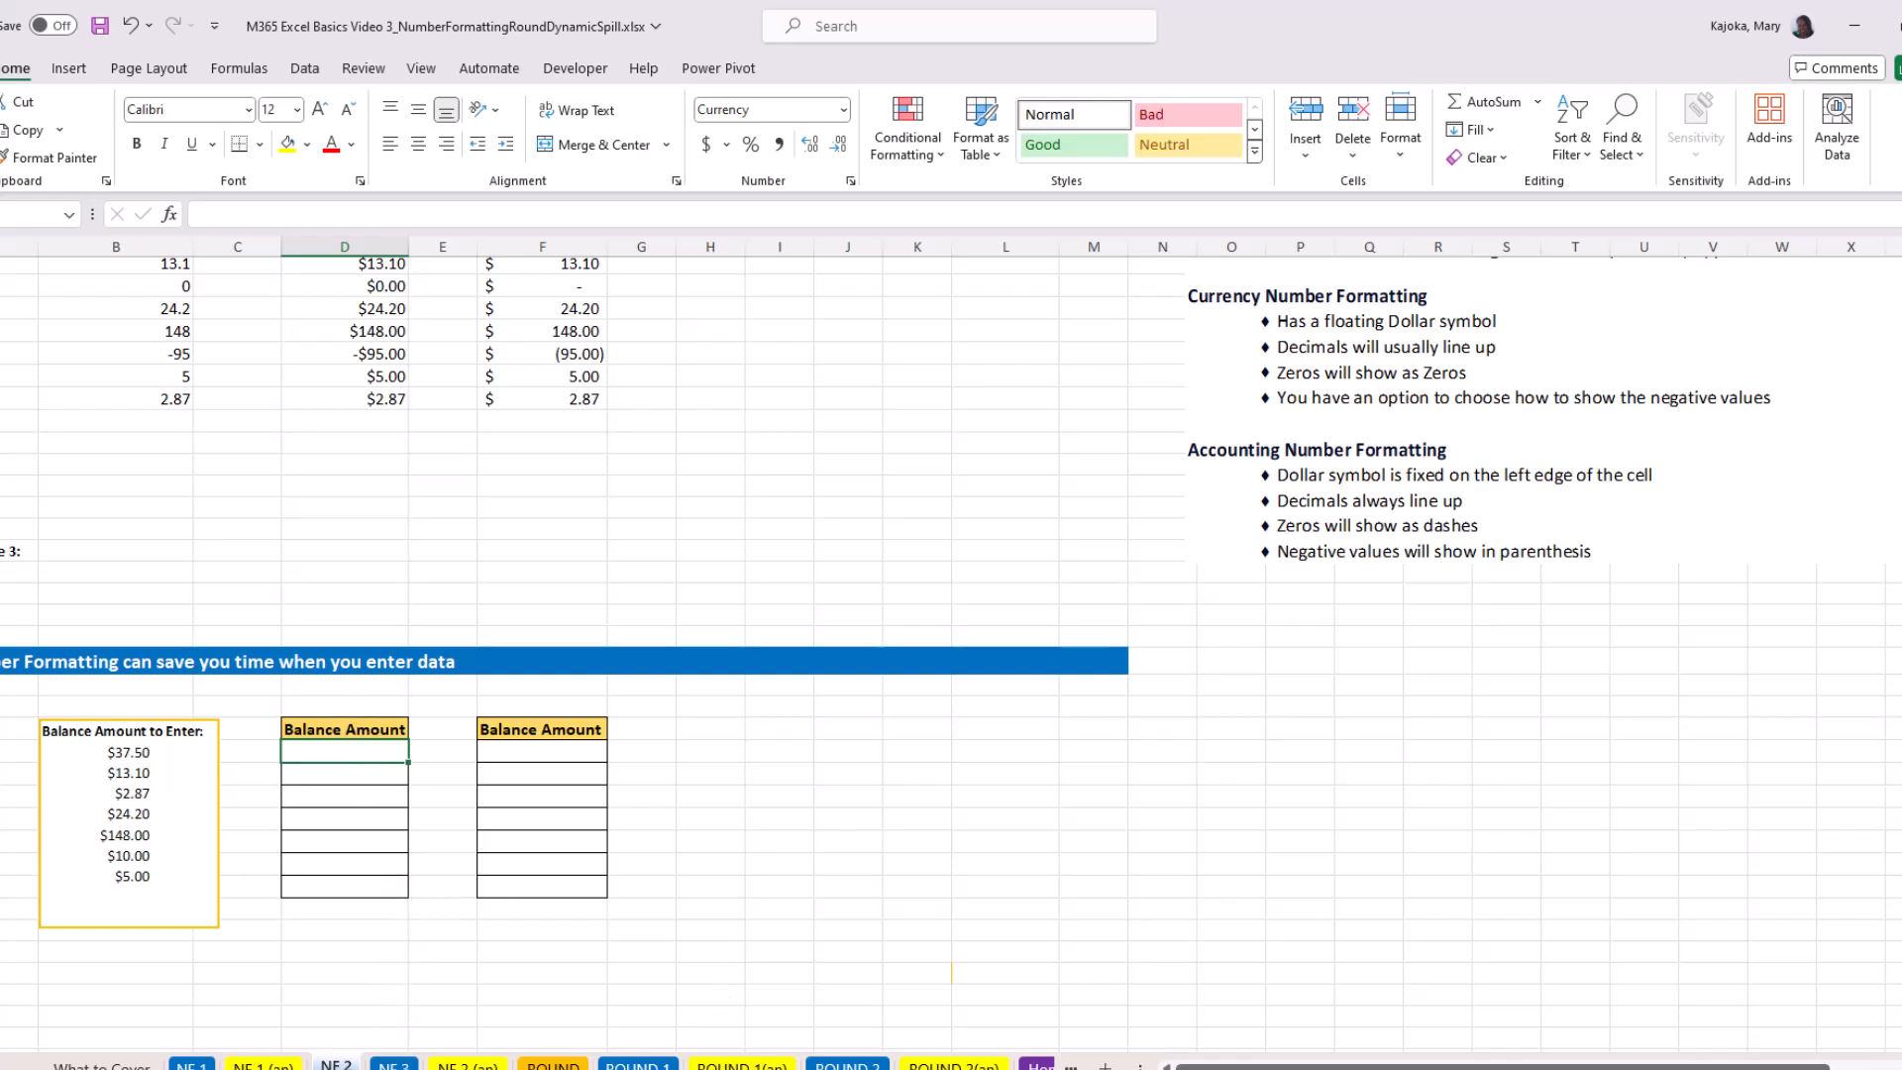
pyautogui.write('37.5')
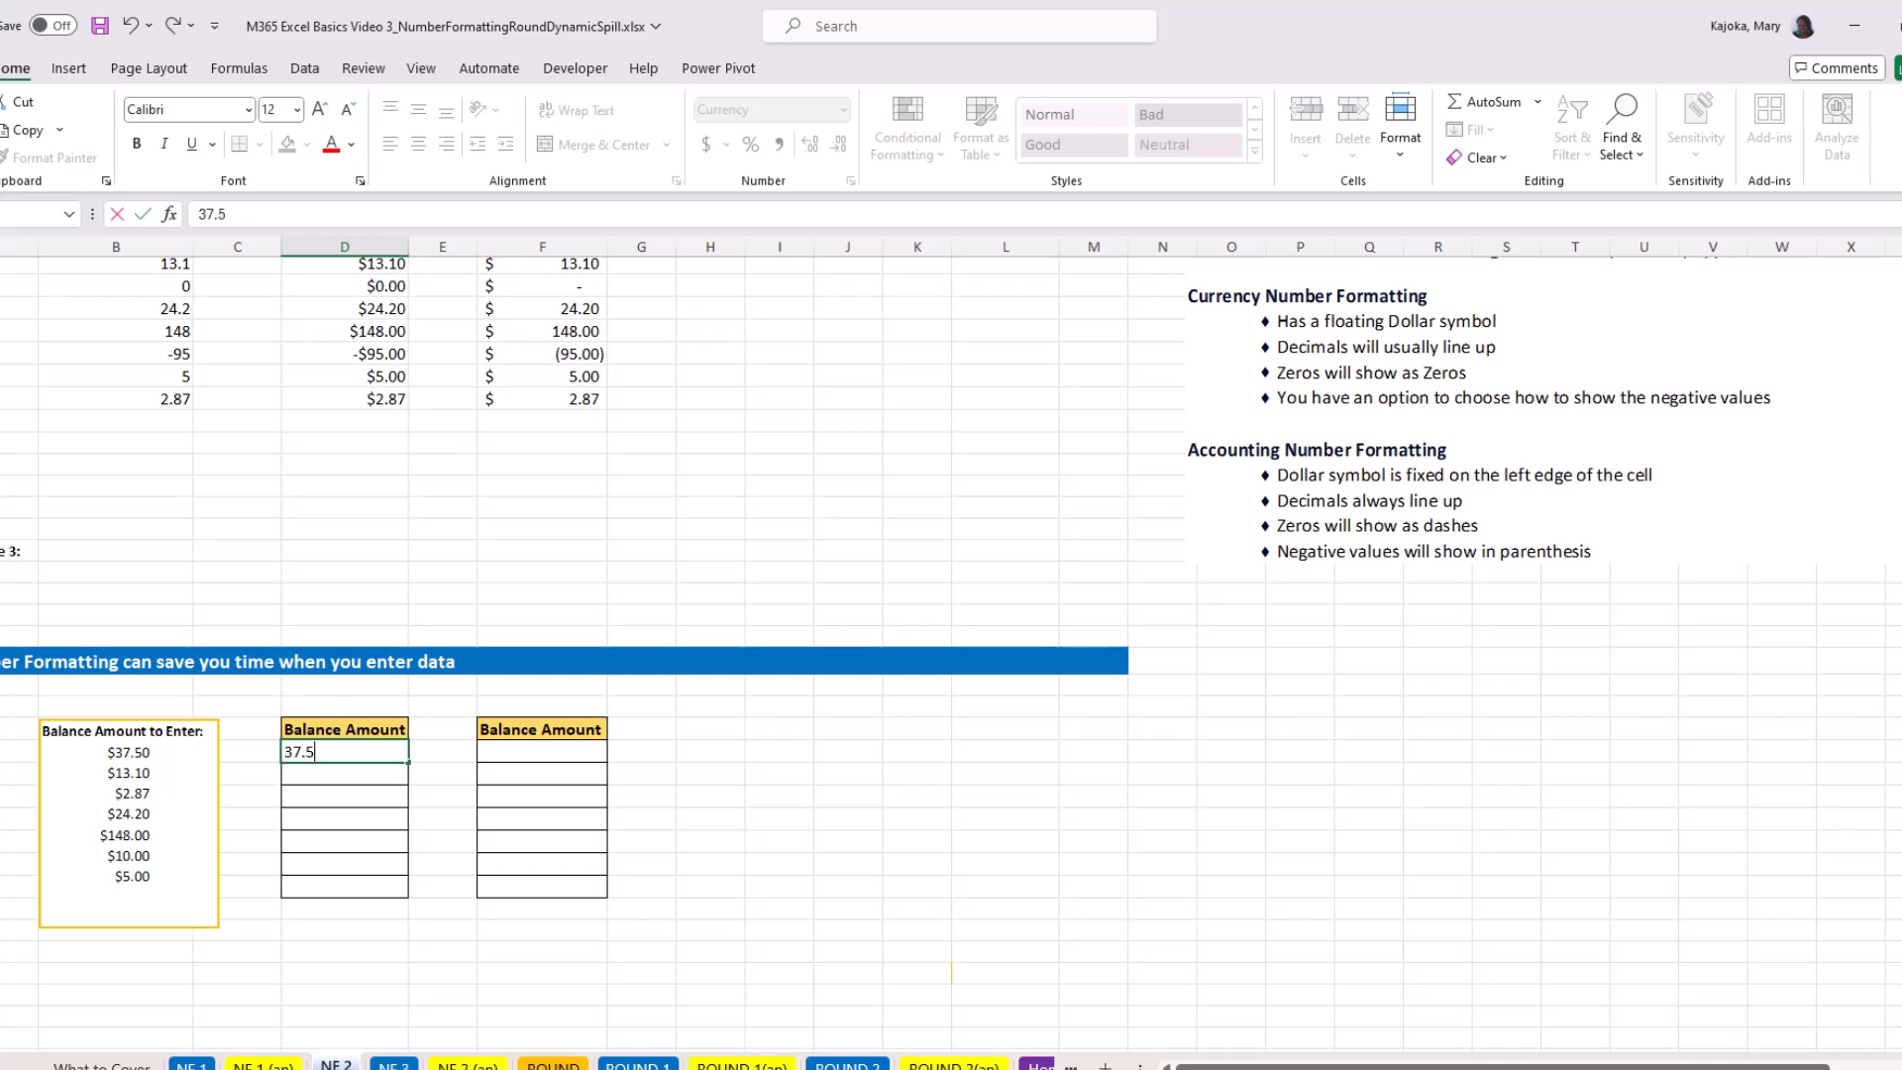
pyautogui.press('Return')
pyautogui.write('13.1')
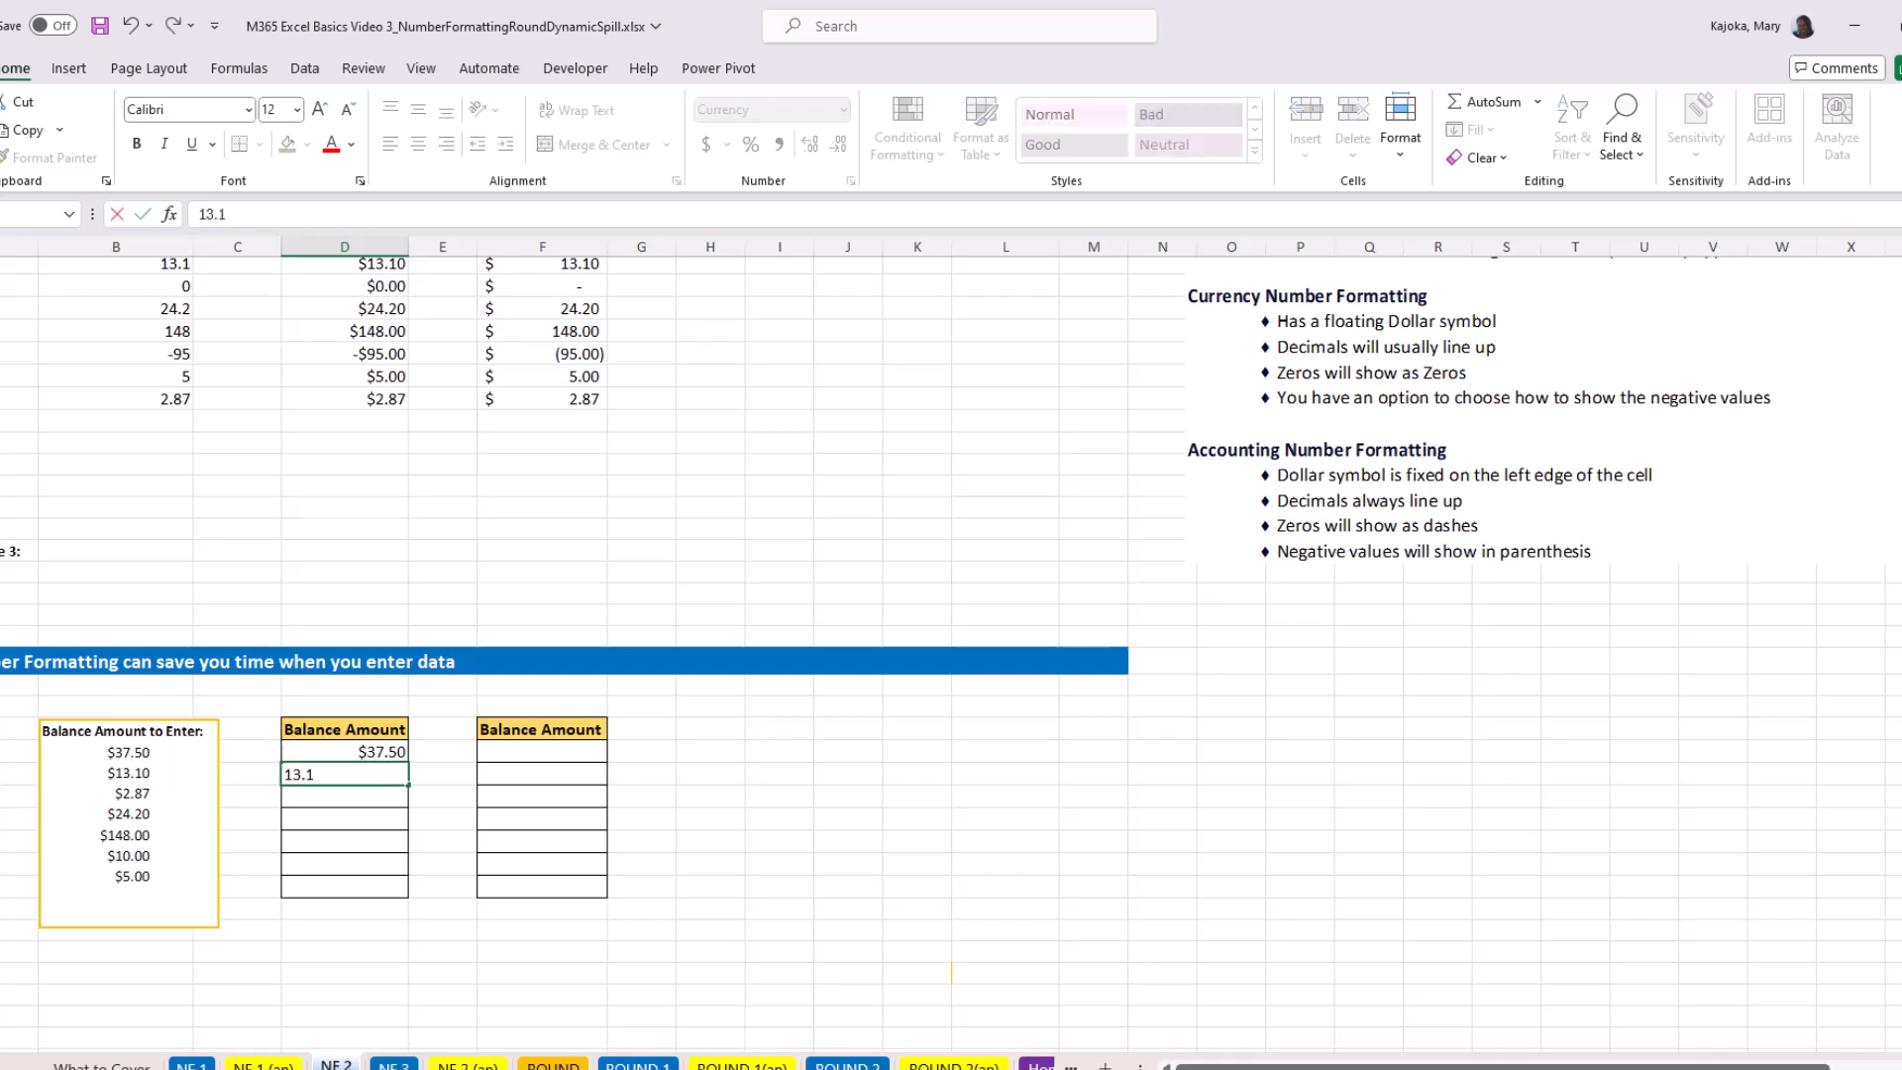
pyautogui.press('Return')
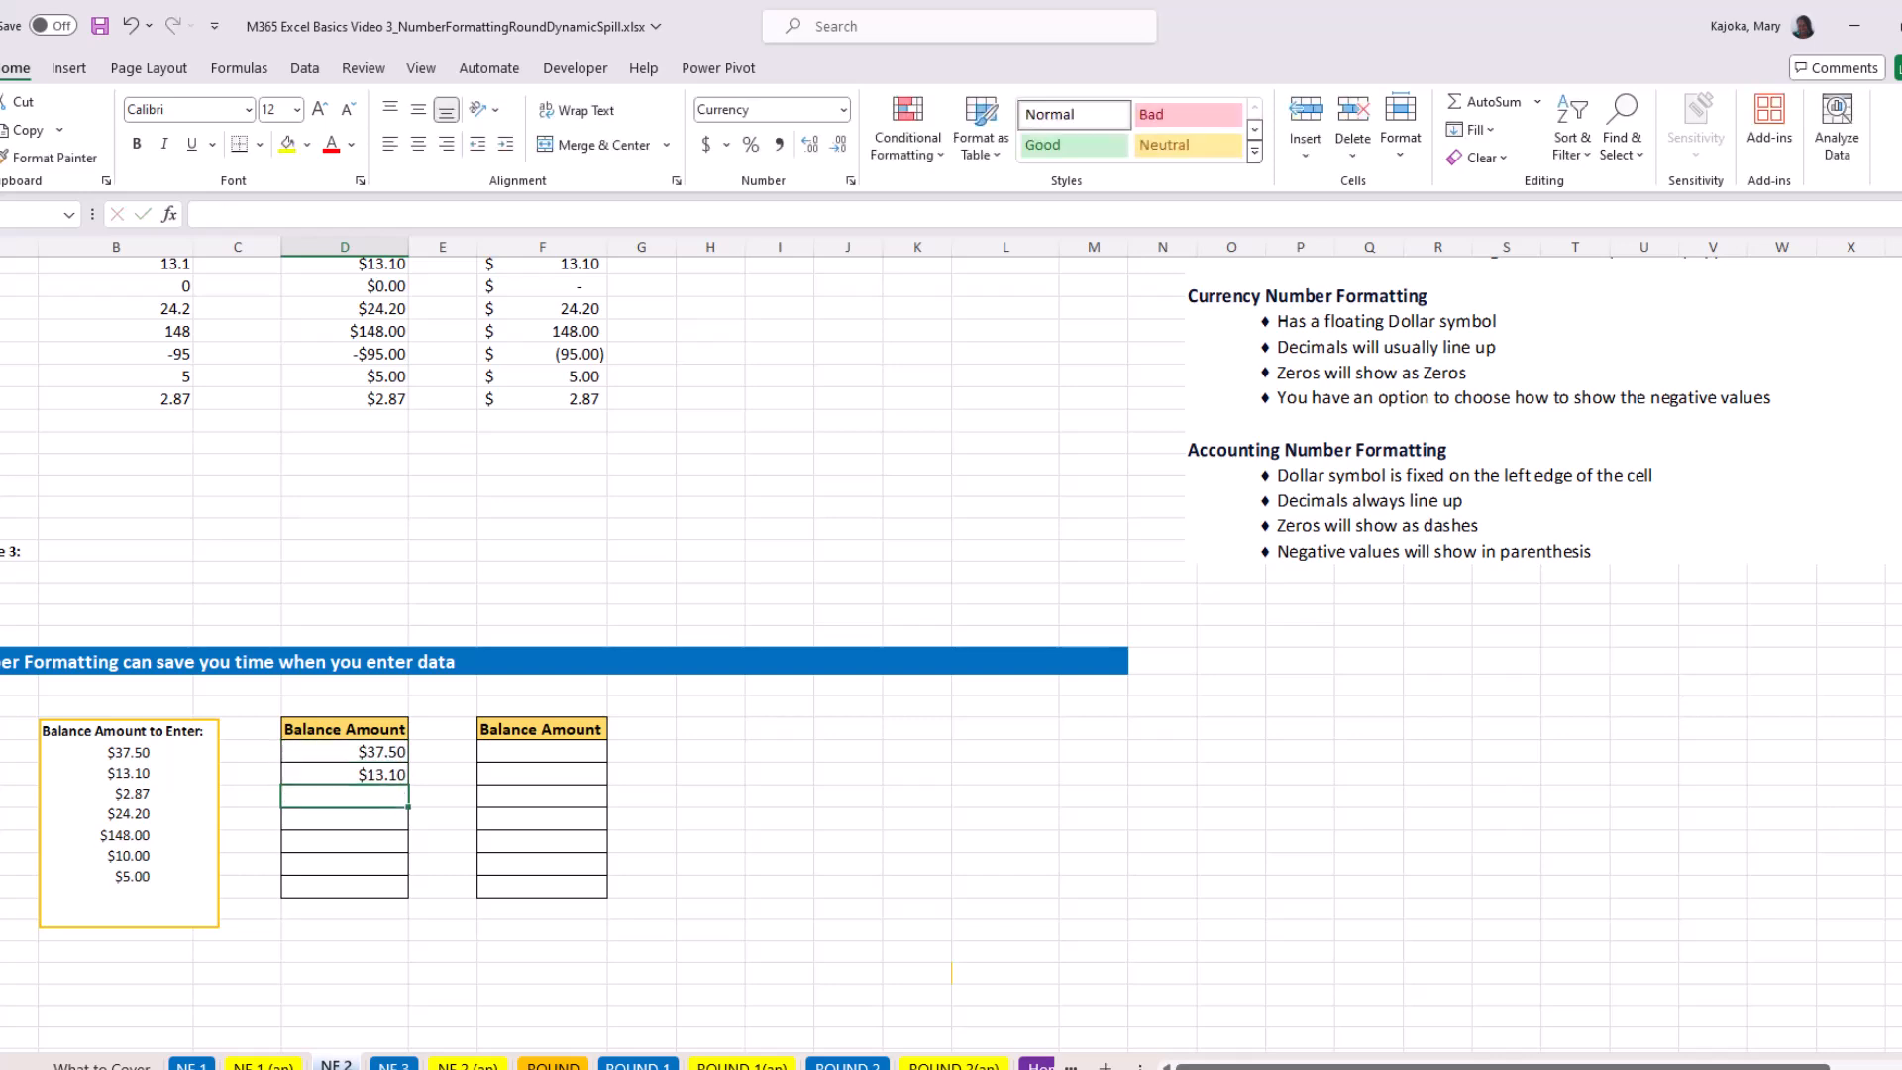
pyautogui.write('2.87')
pyautogui.press('Return')
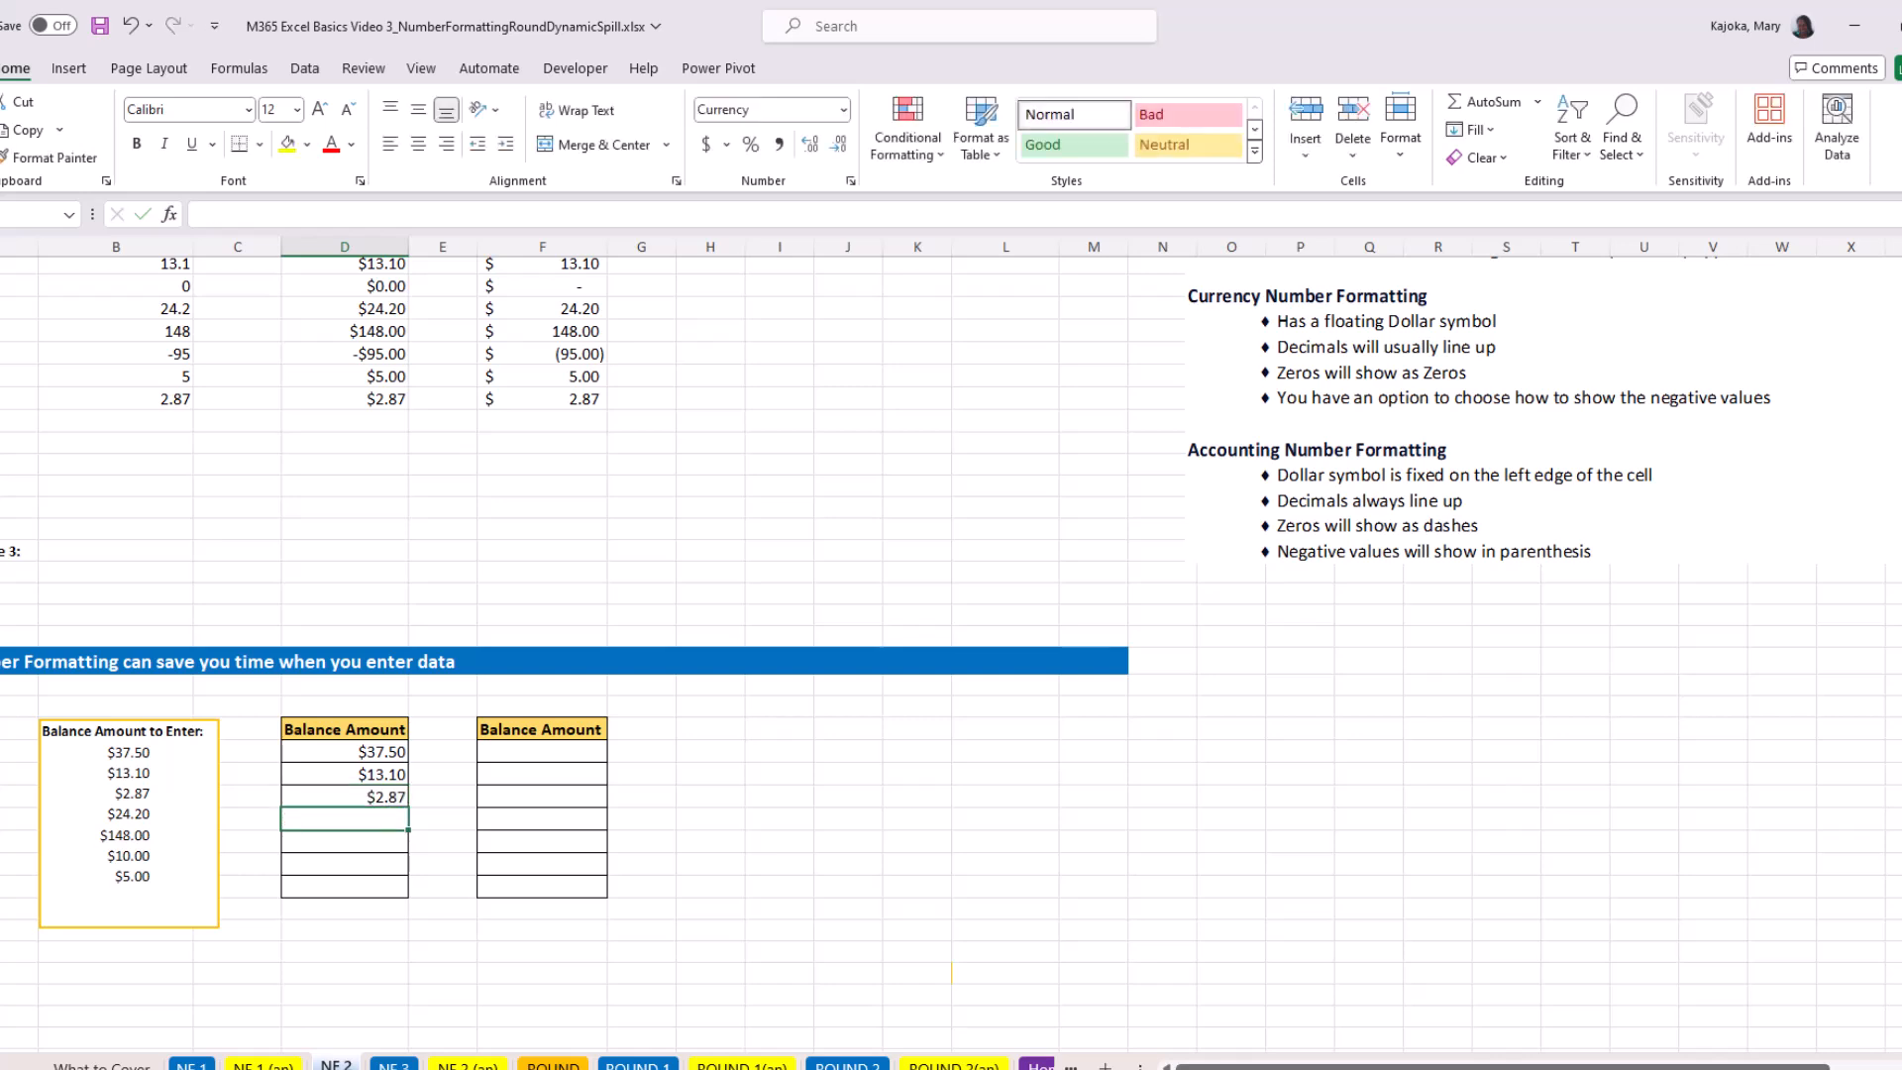
pyautogui.write('24')
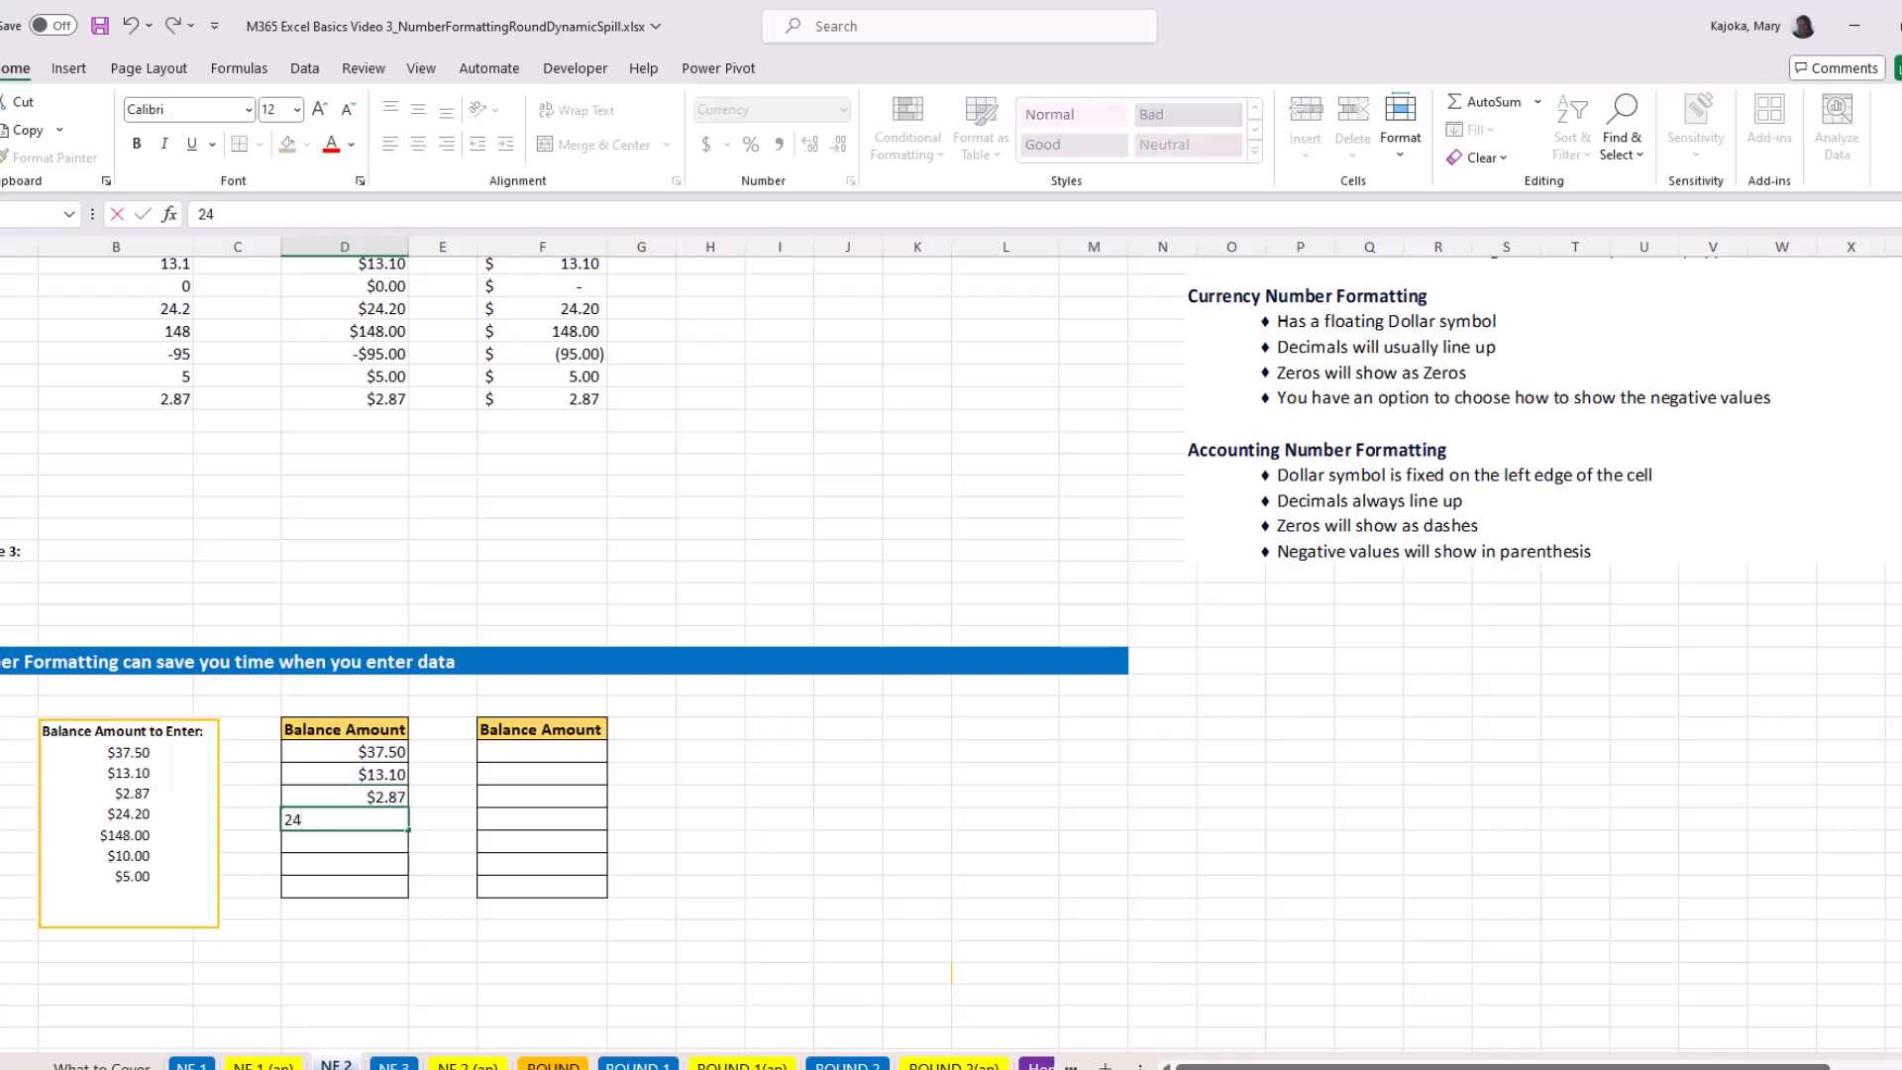
pyautogui.write('.2')
pyautogui.press('Return')
pyautogui.write('148')
pyautogui.press('Return')
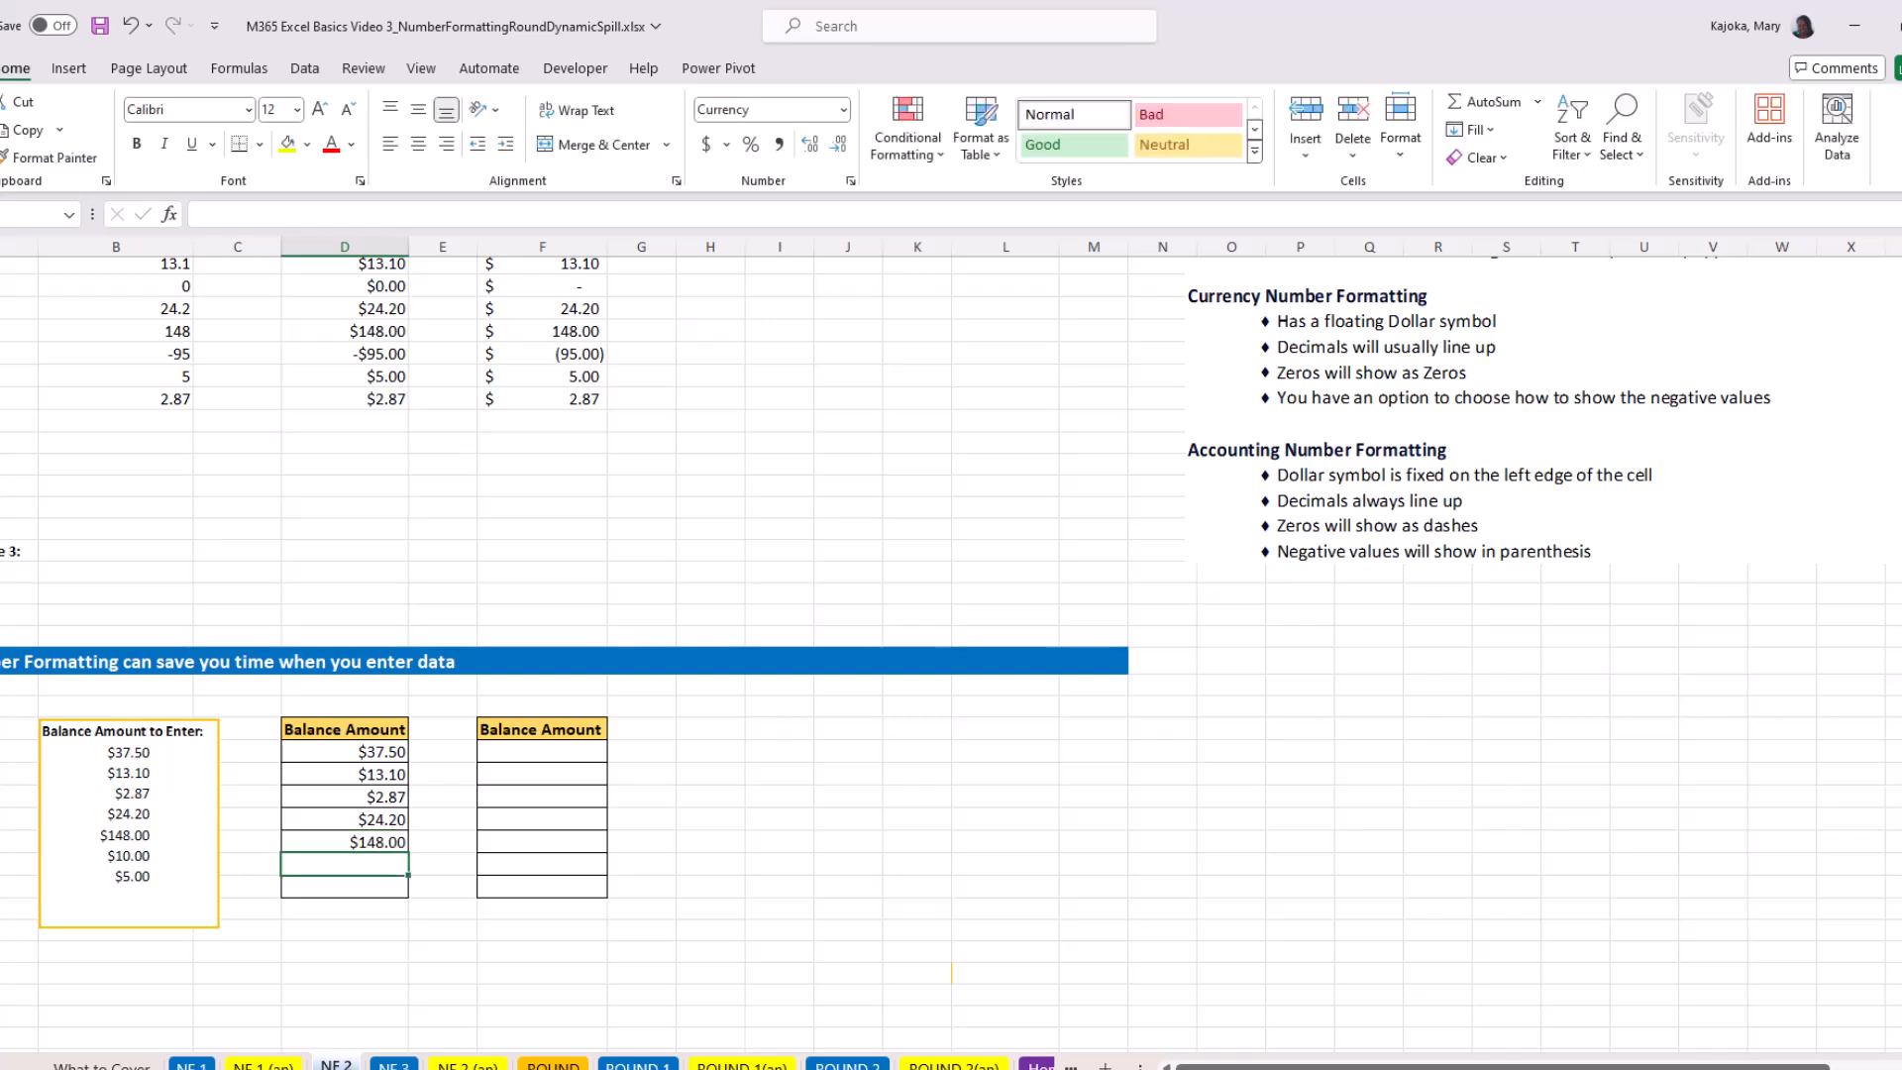
pyautogui.write('10')
pyautogui.press('Return')
pyautogui.write('5')
pyautogui.press('Return')
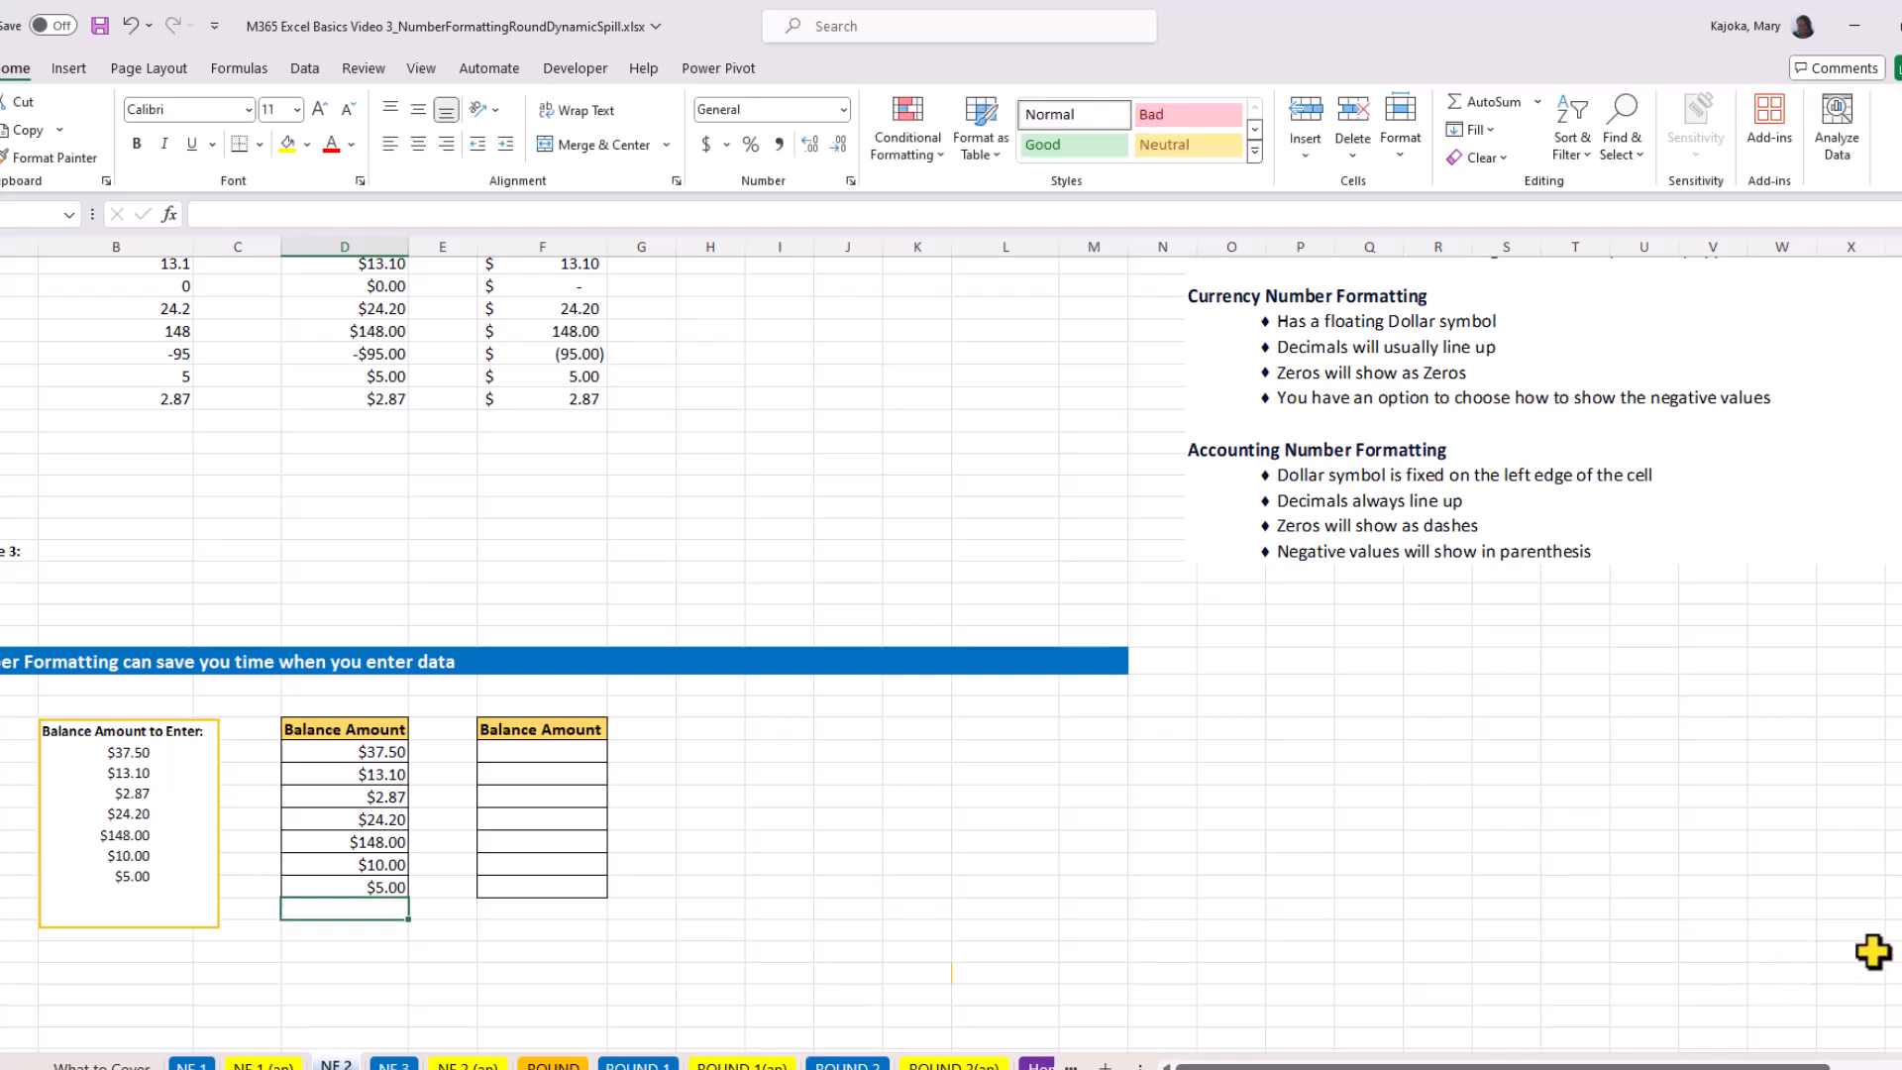
# - Fill the Accounting-formatted Balance Amount cells of column F in Example 3 with 37.5, 13.1, 2.87, 24.2, 148, 10 and 5
pyautogui.click(580, 751)
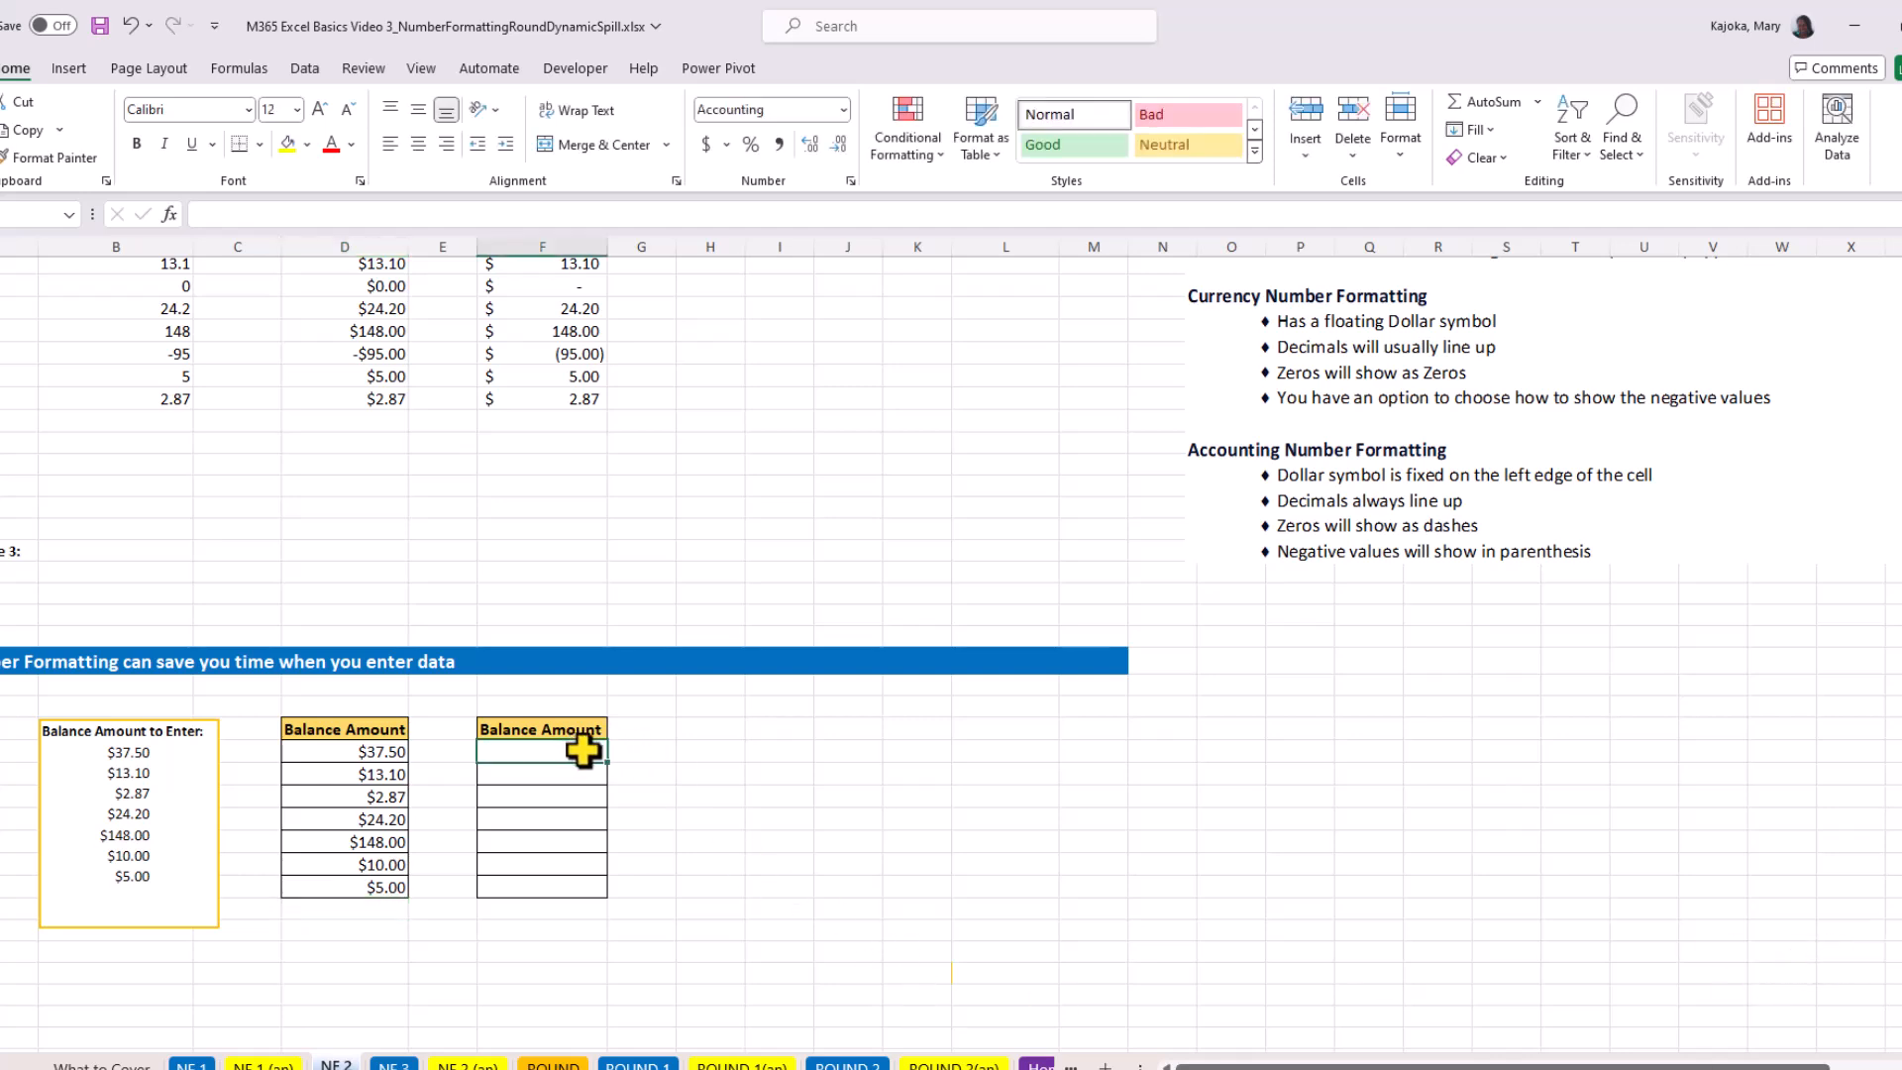
pyautogui.write('37.5')
pyautogui.press('Return')
pyautogui.write('13.1')
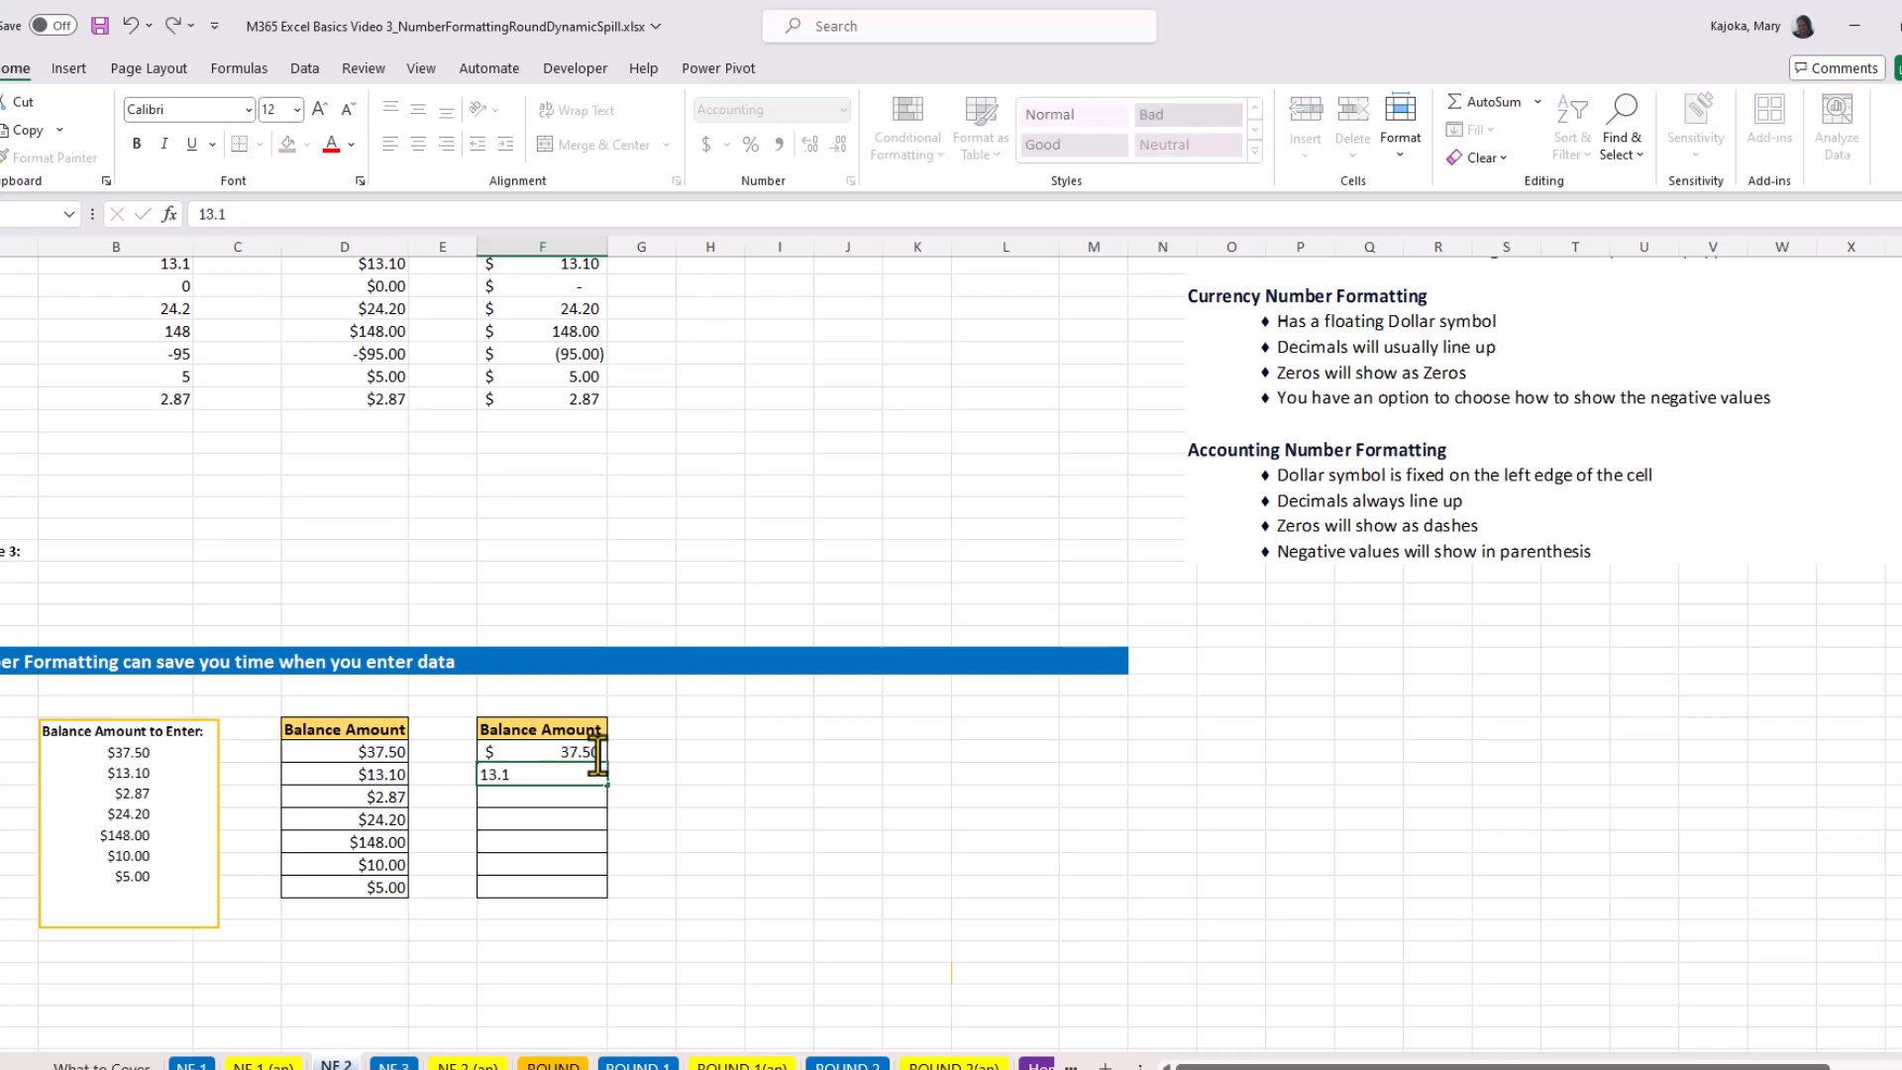
pyautogui.press('Return')
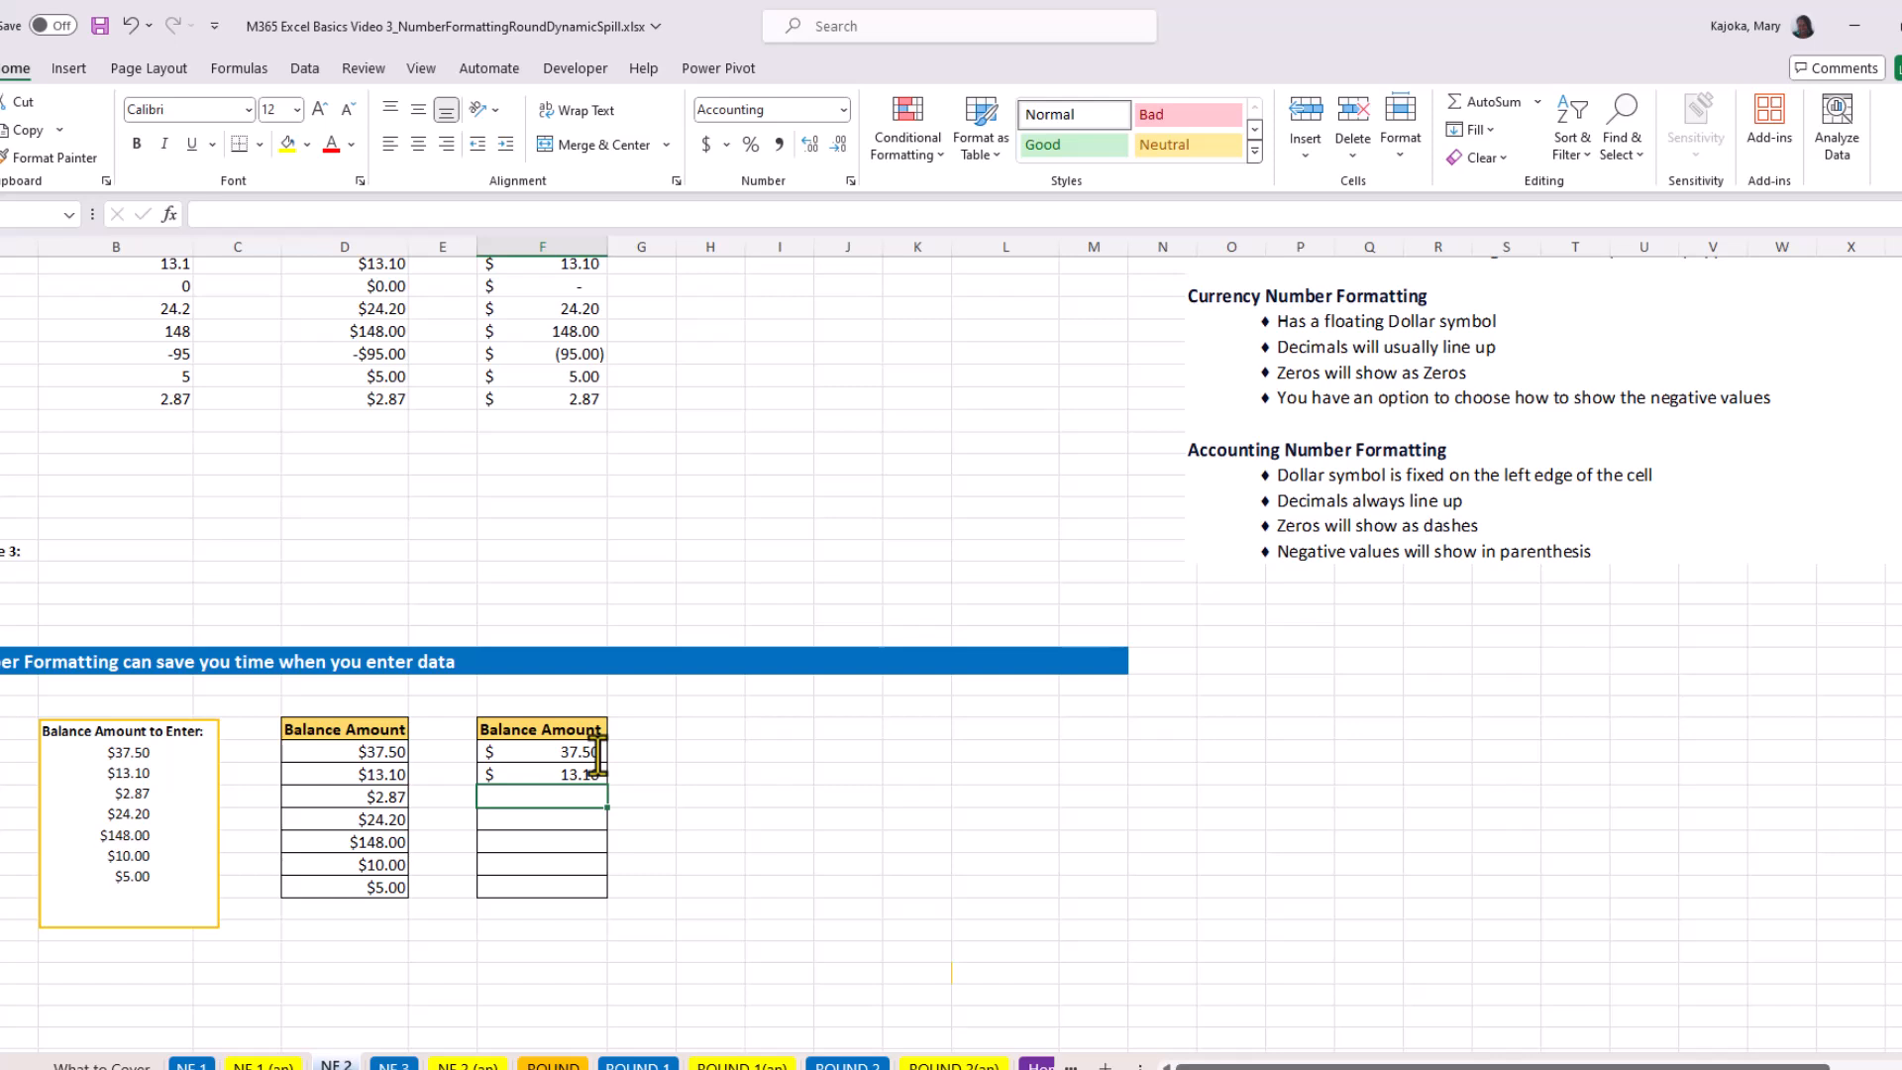
pyautogui.write('2.87')
pyautogui.press('Return')
pyautogui.write('24')
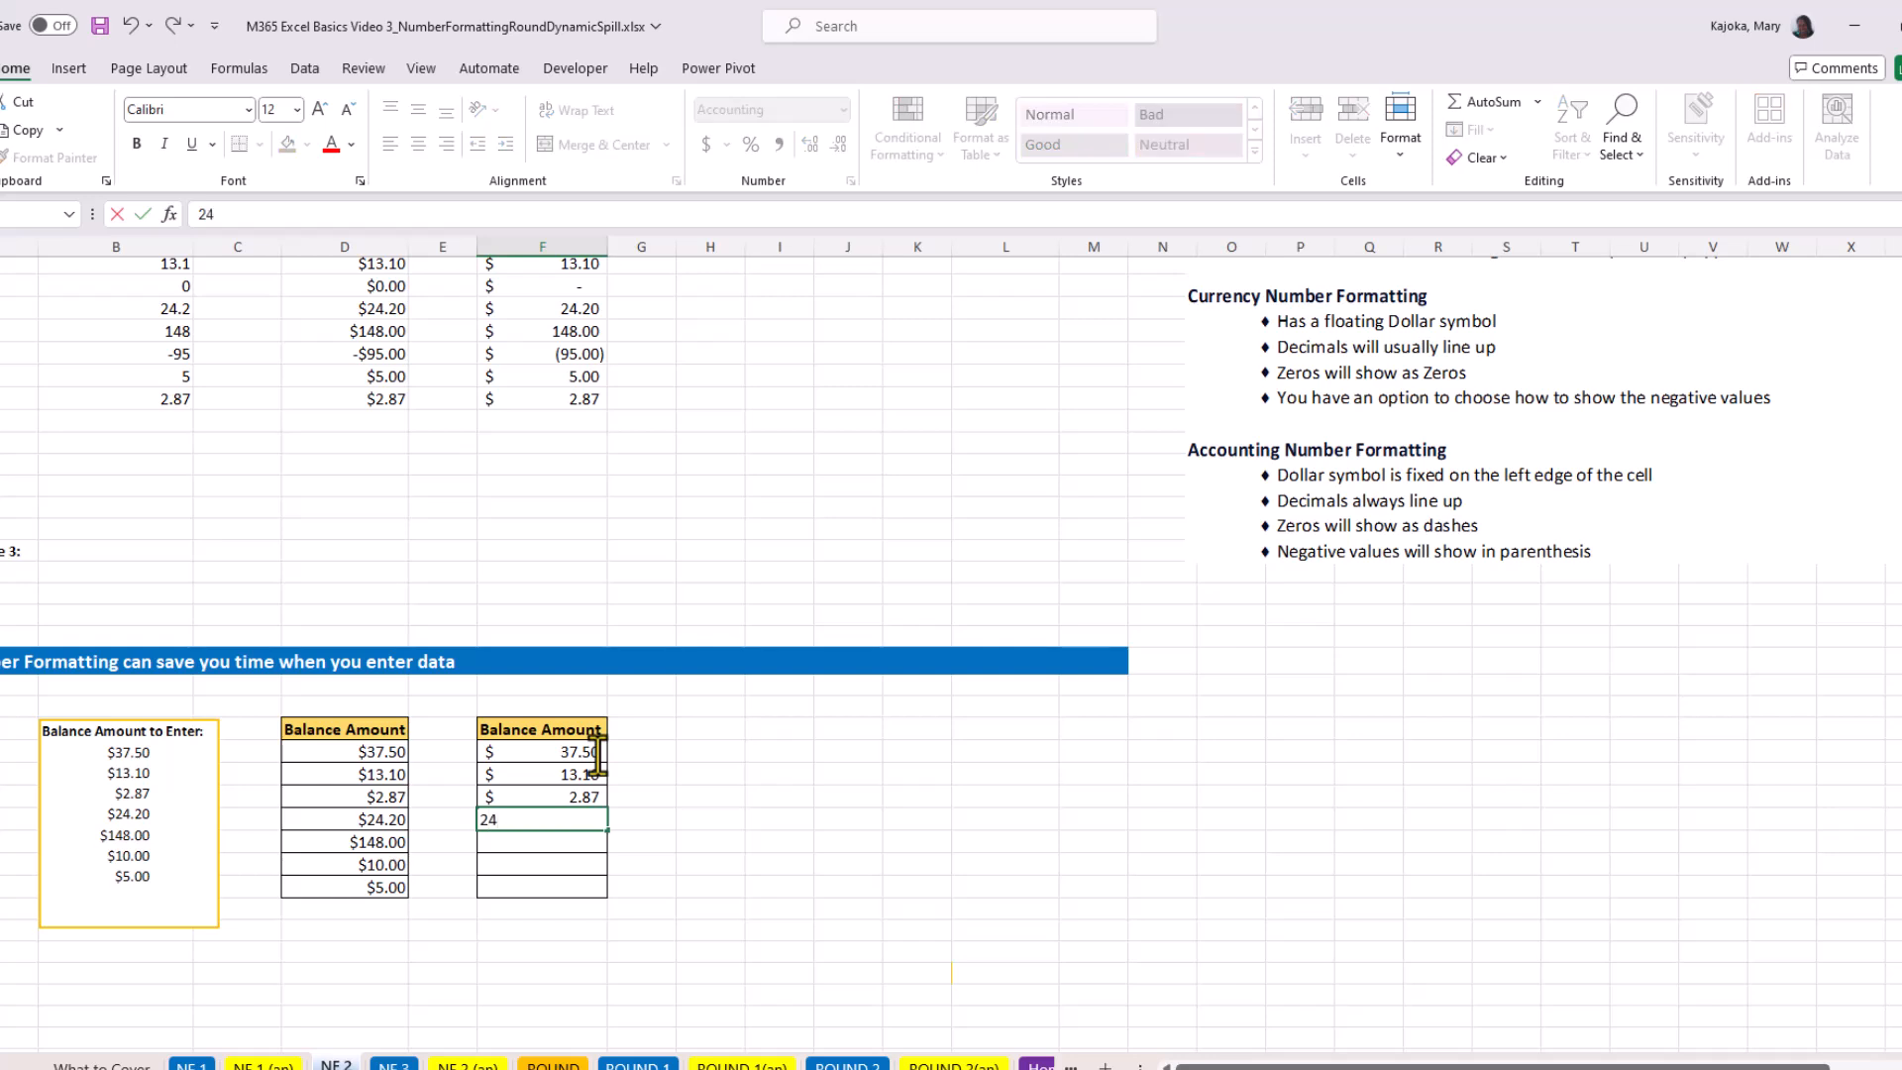
pyautogui.write('.2')
pyautogui.press('Return')
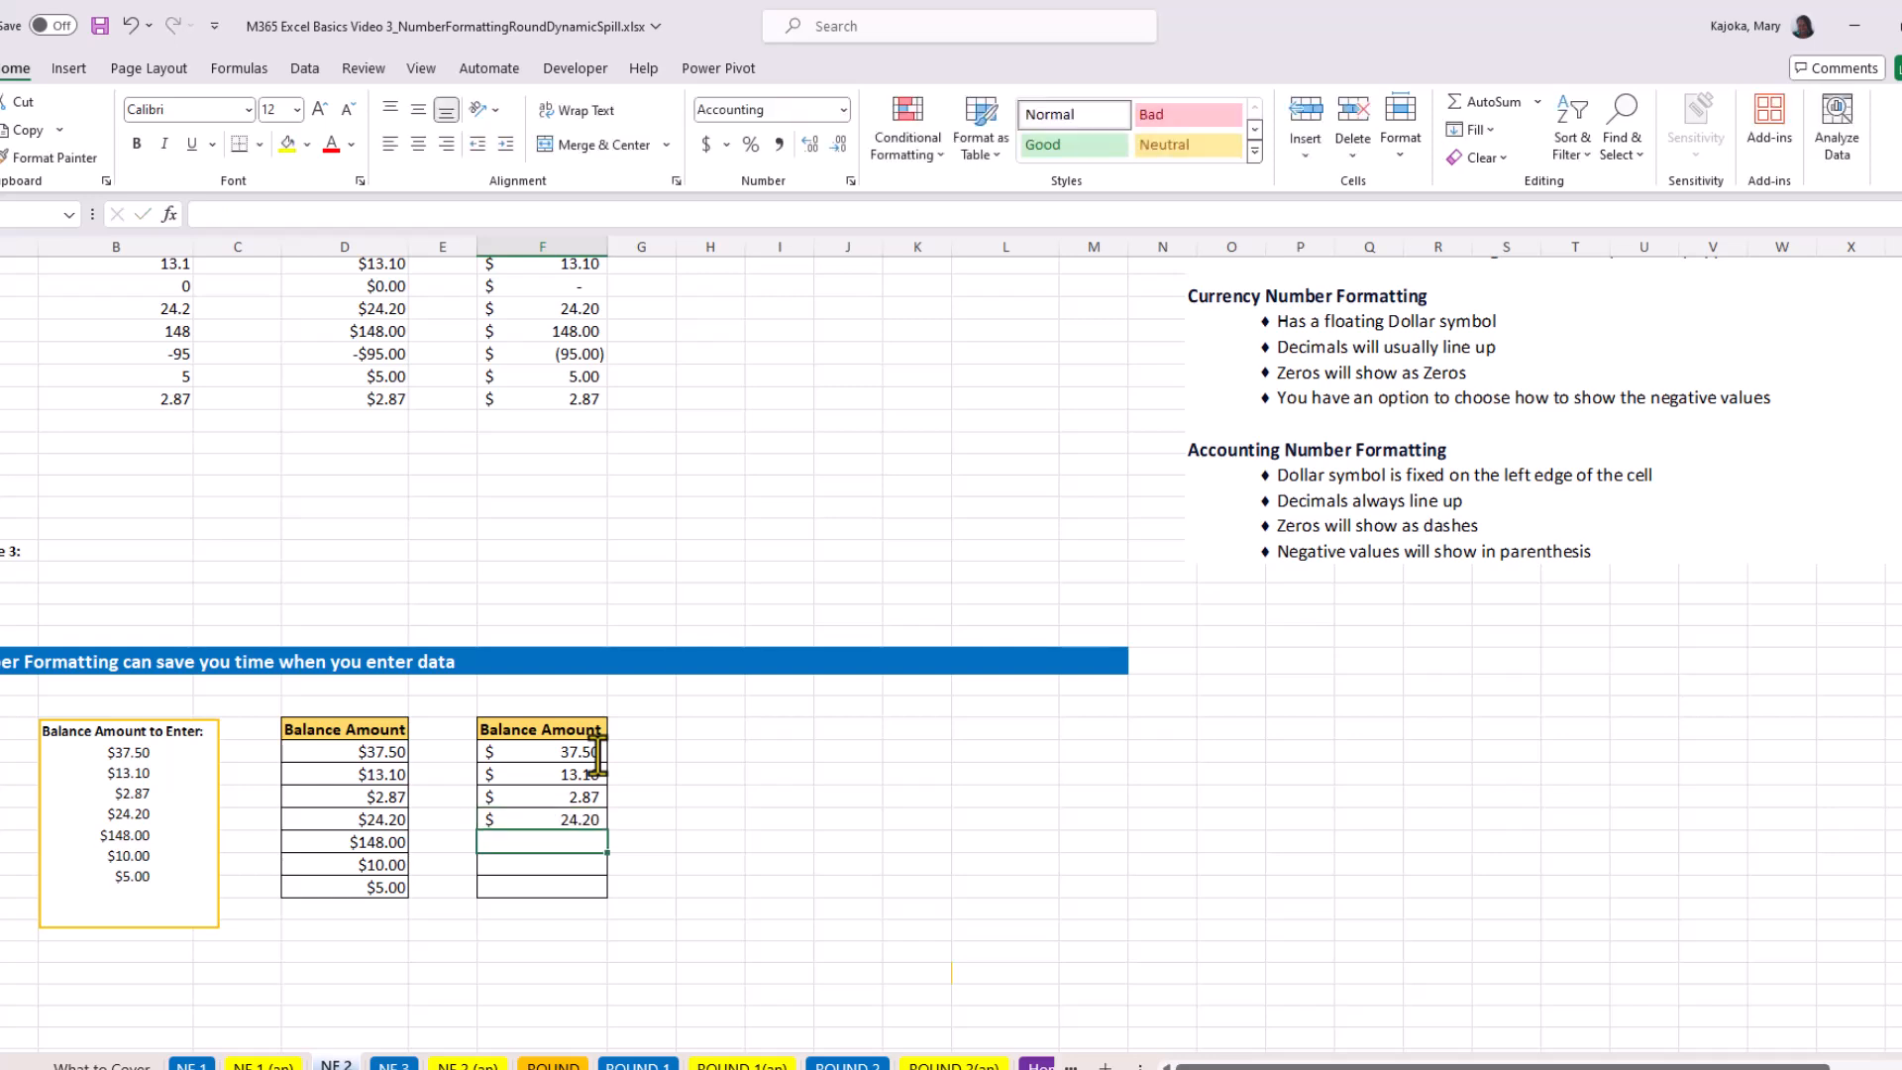
pyautogui.write('148')
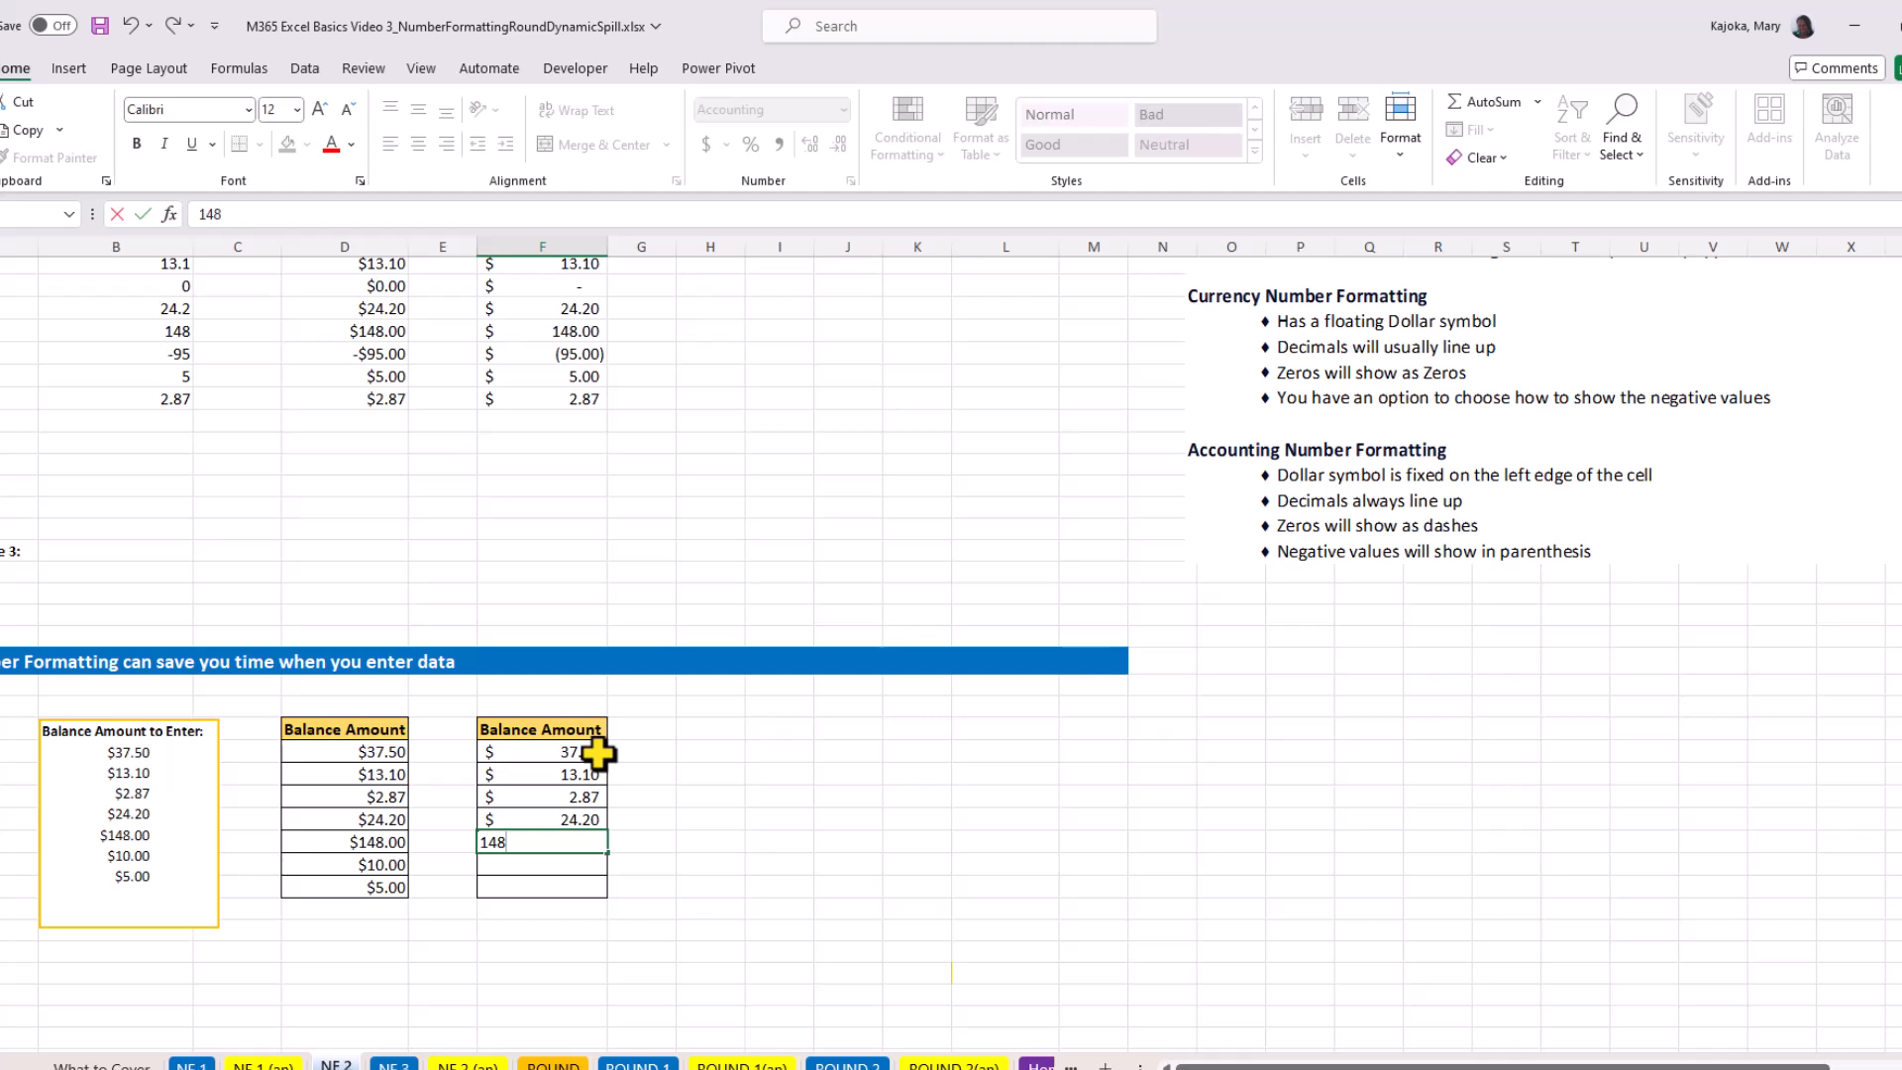
pyautogui.press('Return')
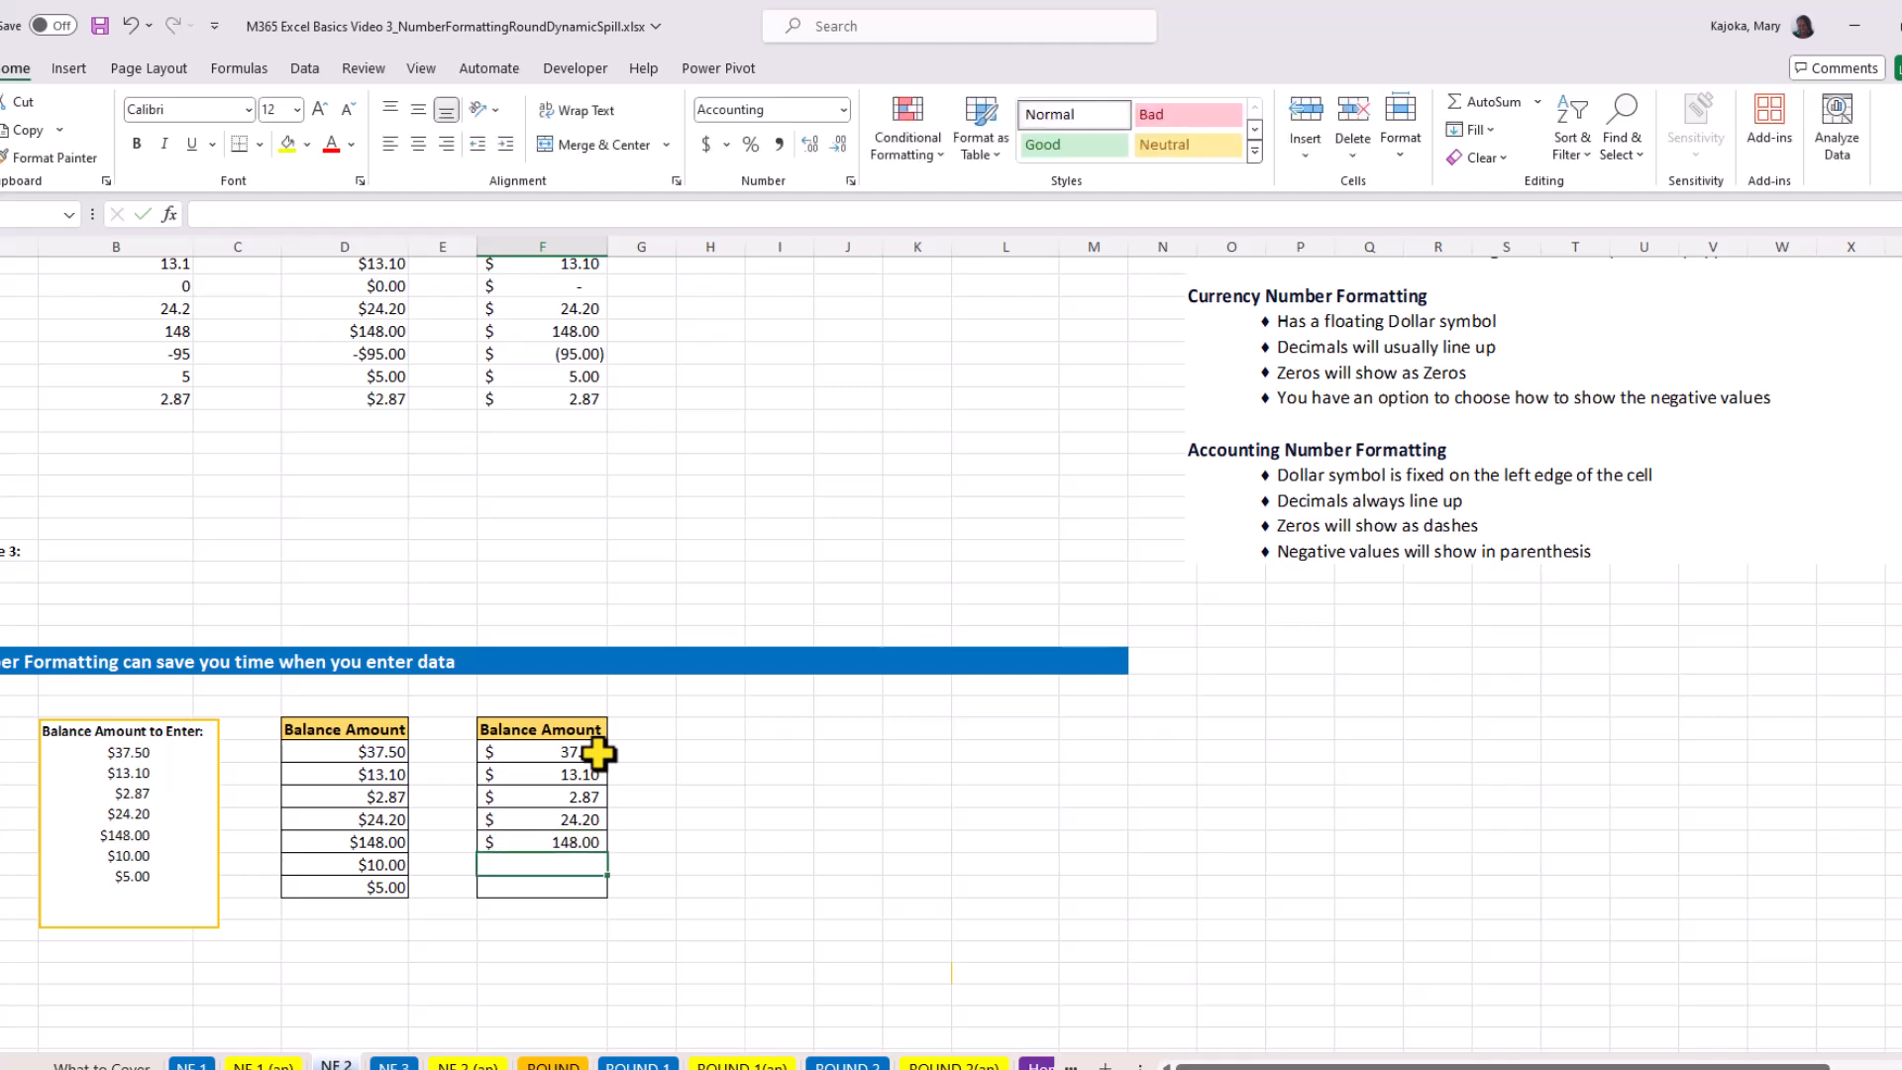
pyautogui.write('10')
pyautogui.press('Return')
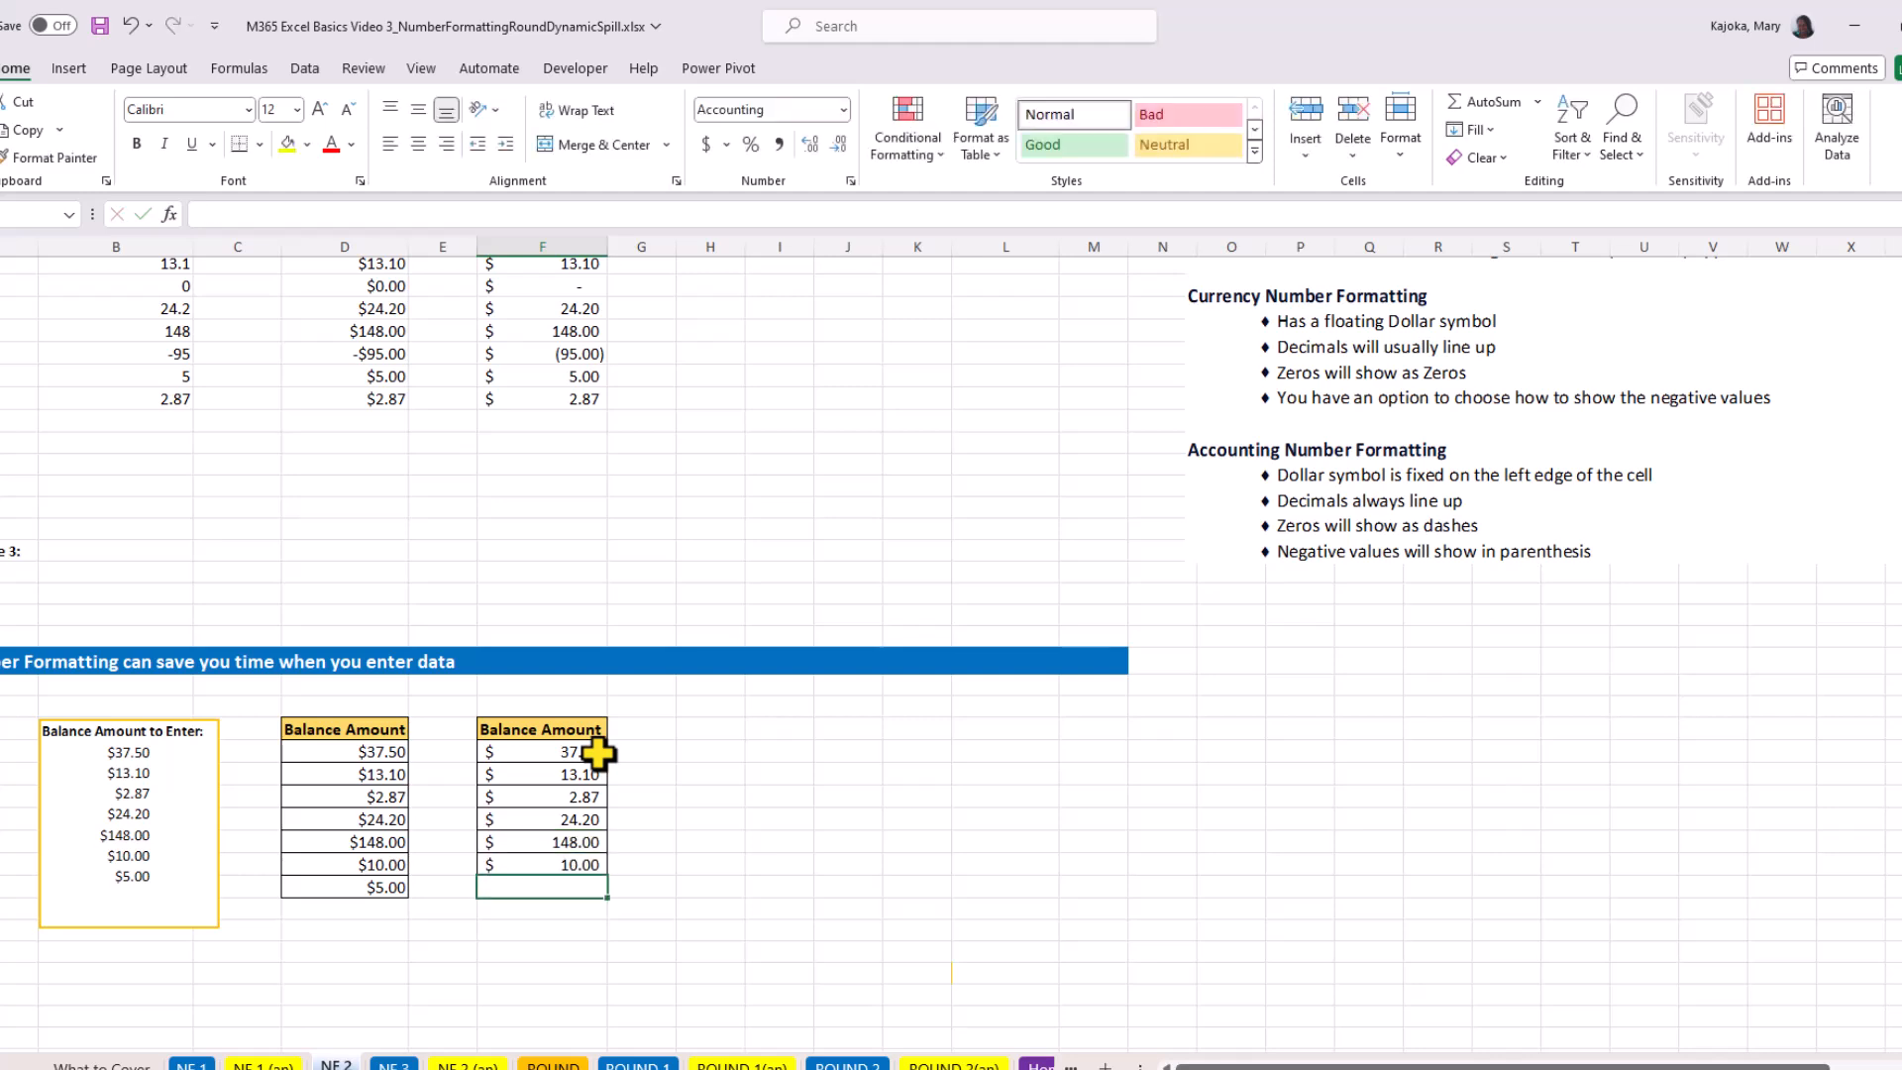
pyautogui.write('5')
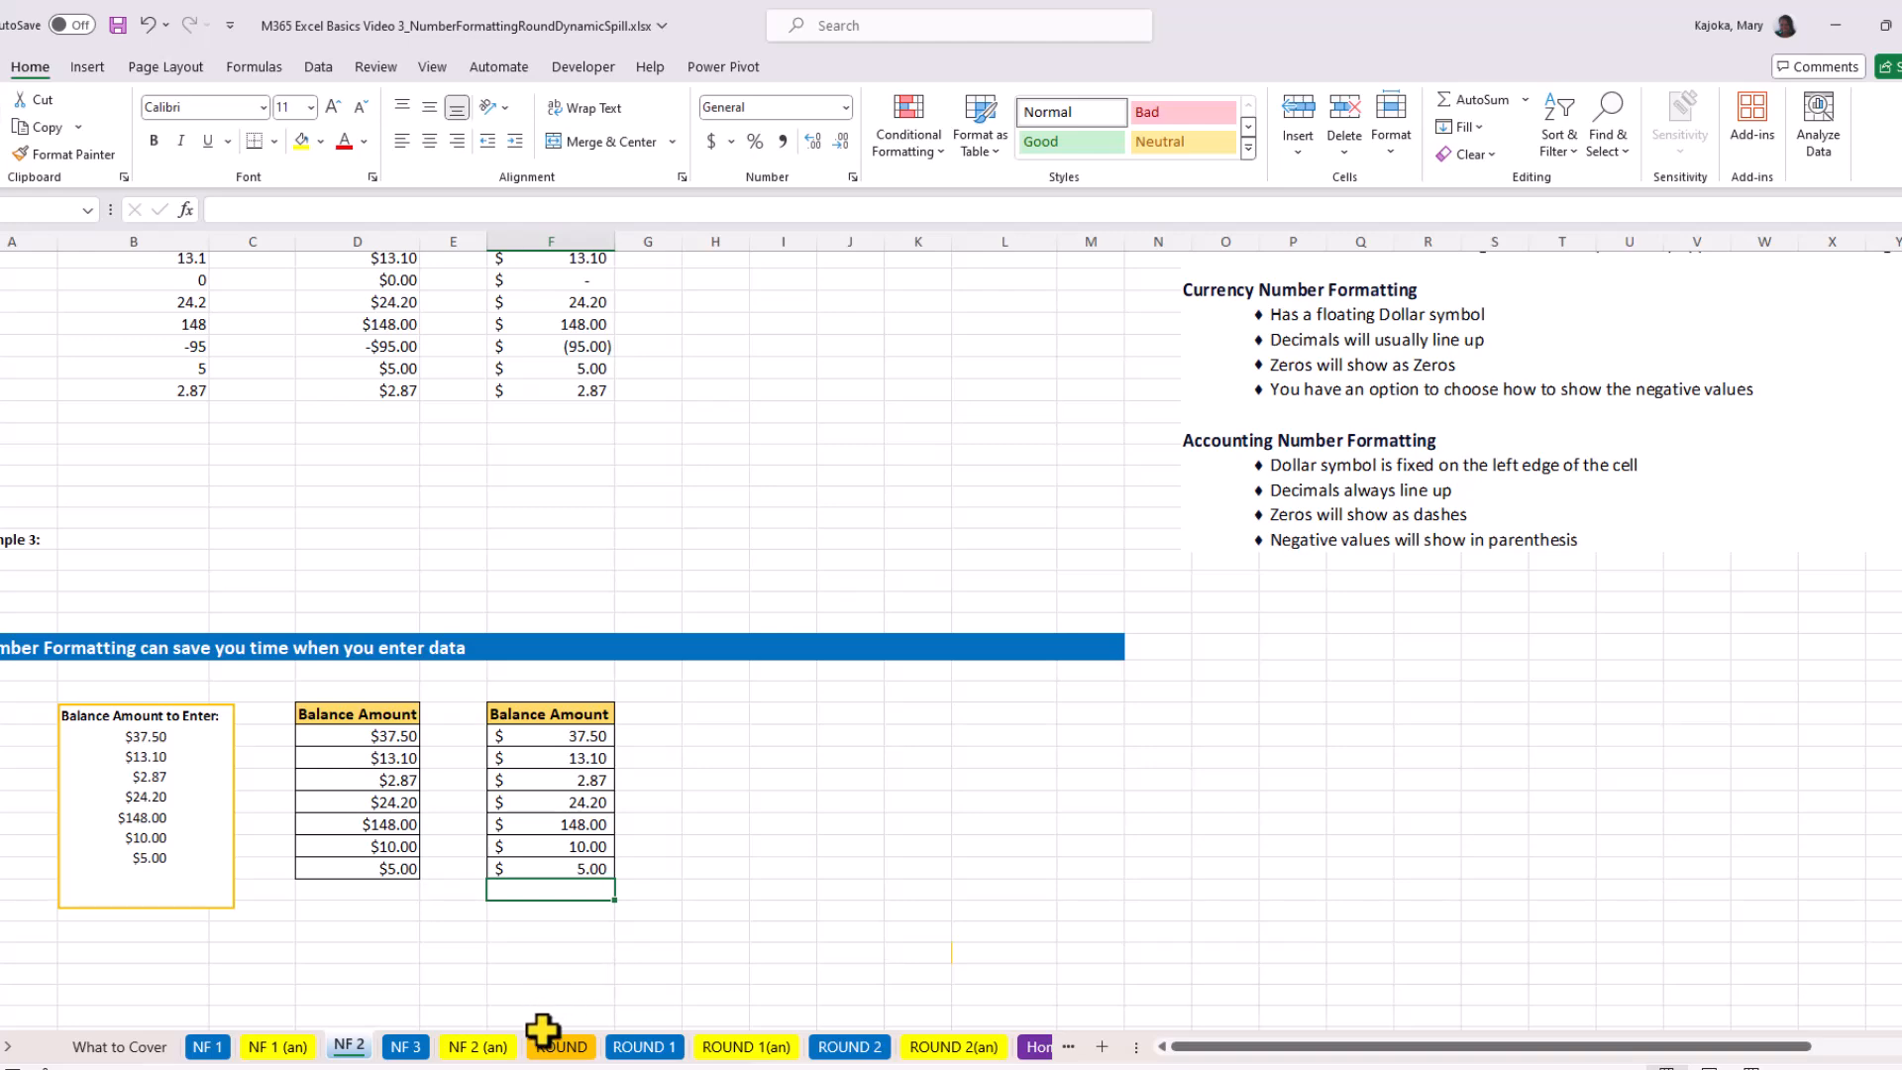
# - On the NF 3 sheet, calculate Total Price in C7 with the formula =A7*B7 and copy it down to C8
pyautogui.click(406, 1048)
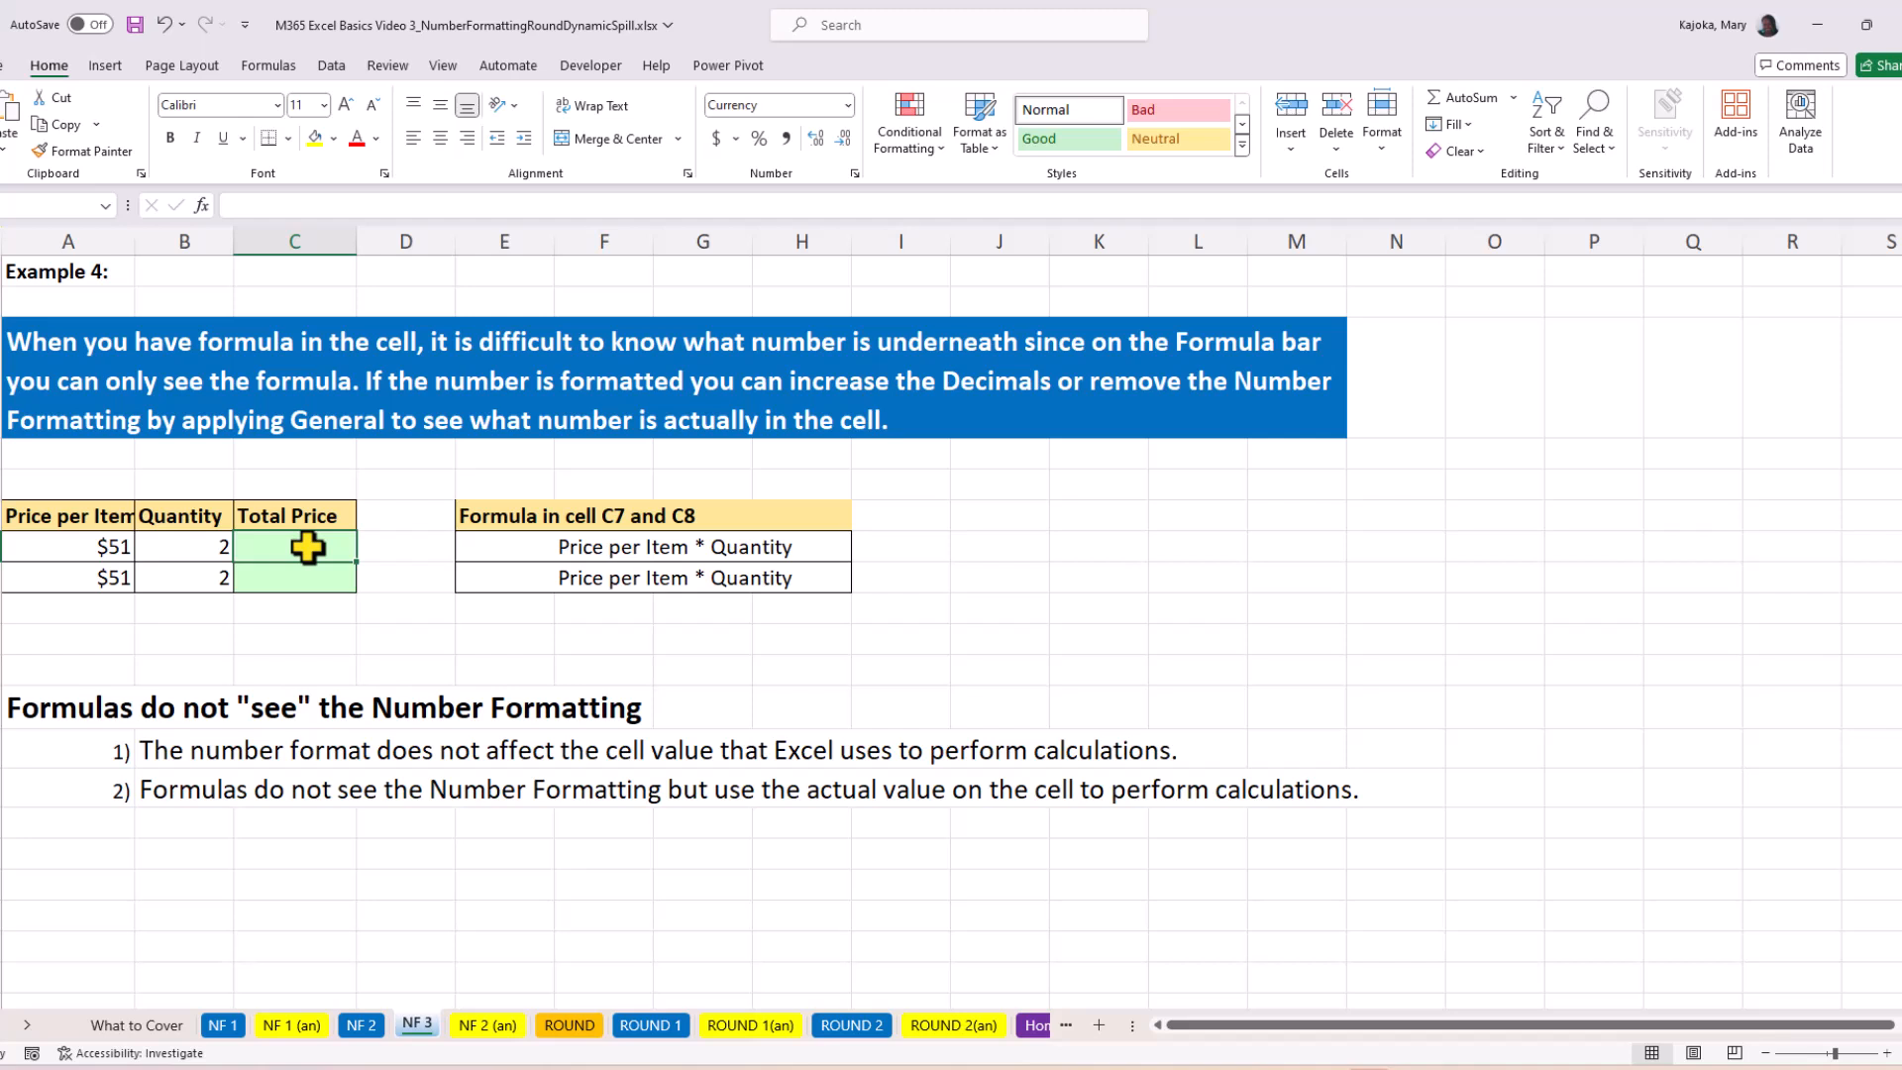
pyautogui.write('=')
pyautogui.click(115, 548)
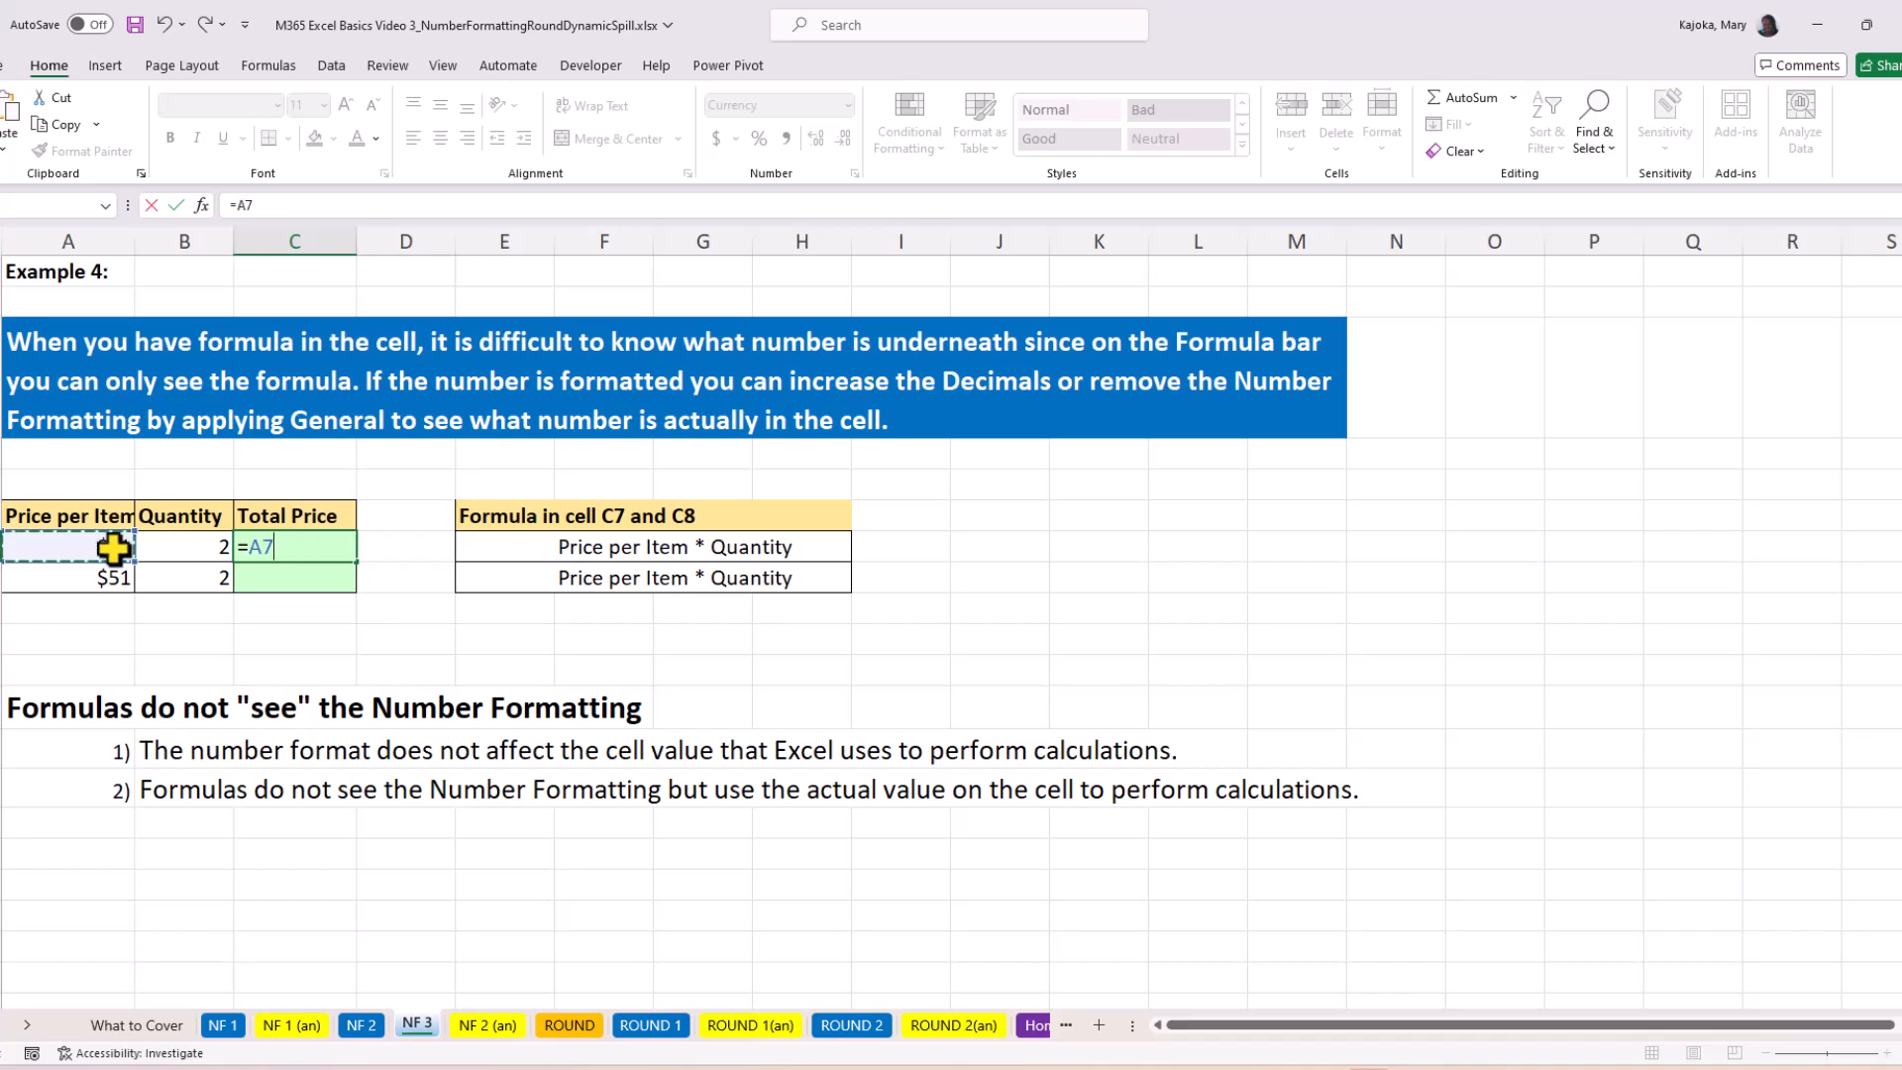
pyautogui.write('*')
pyautogui.click(199, 548)
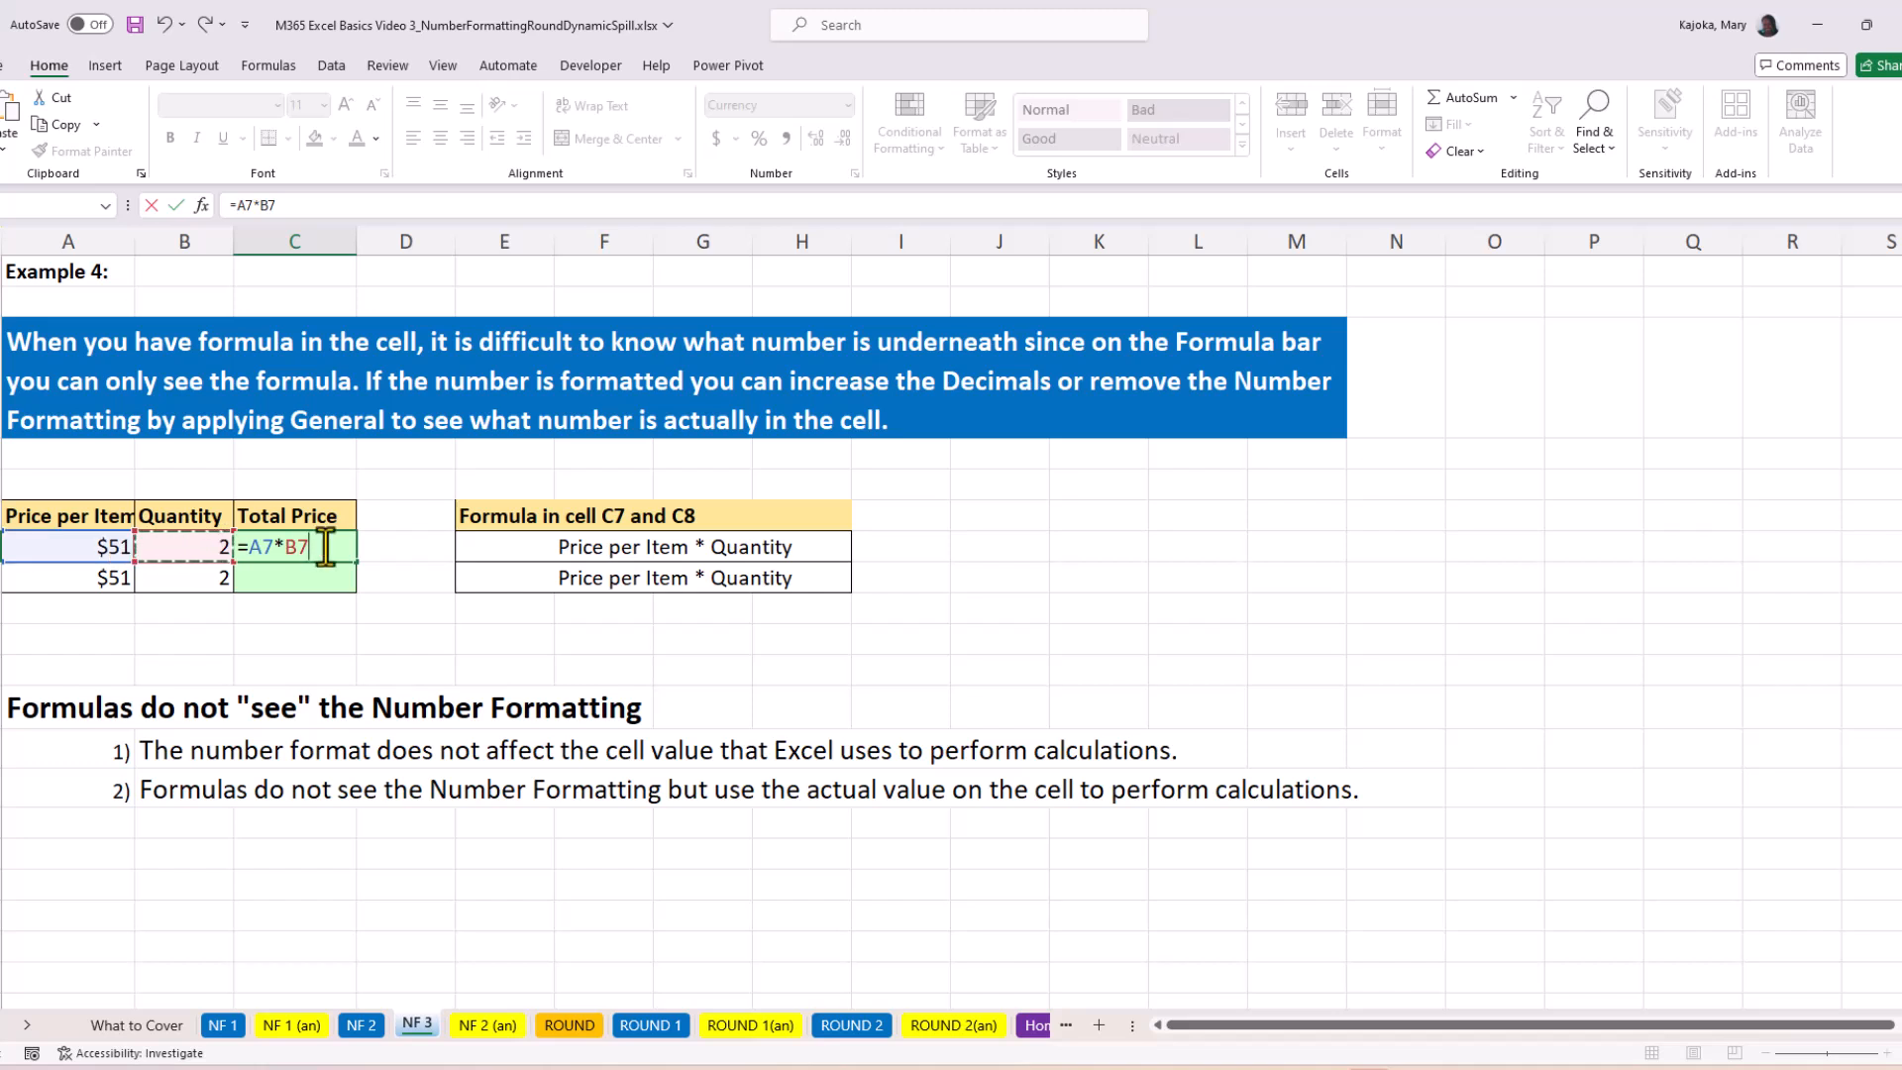
pyautogui.hotkey('ctrl', 'Return')
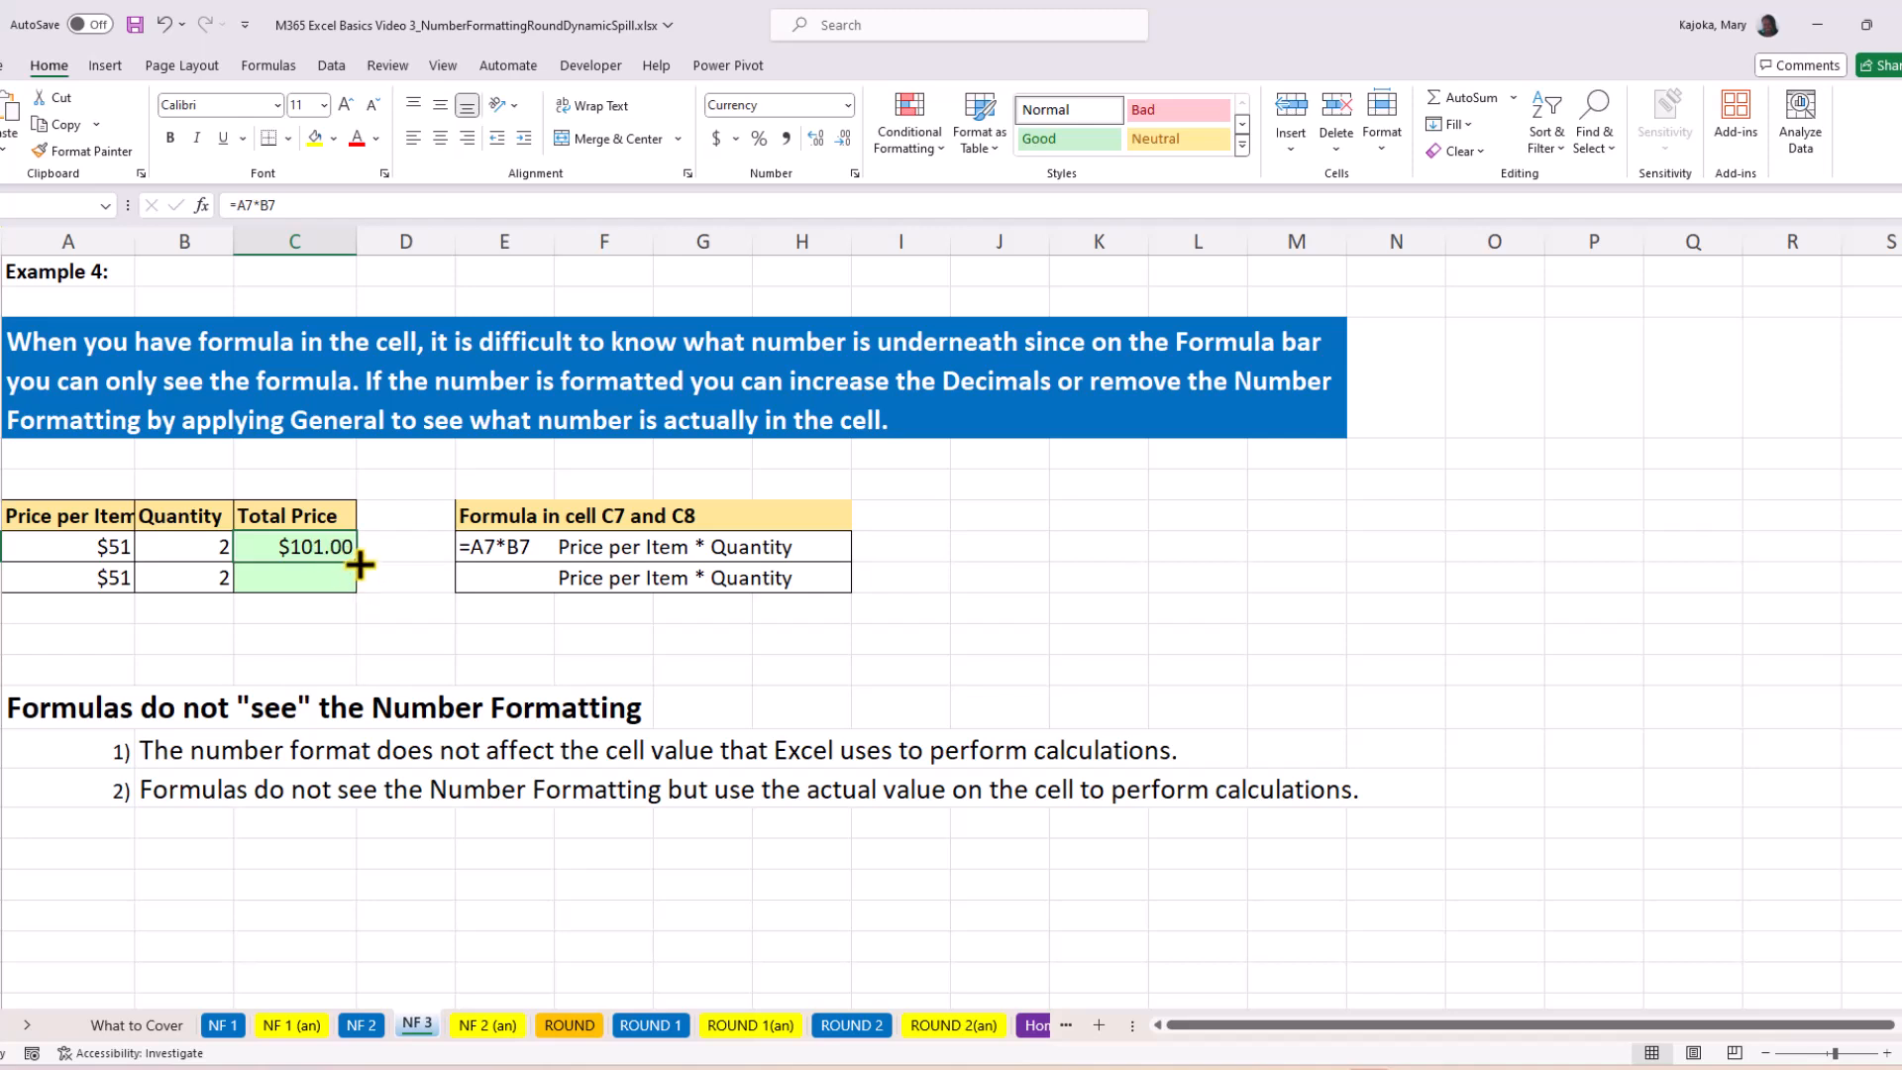
pyautogui.moveTo(360, 568); pyautogui.dragTo(362, 589)
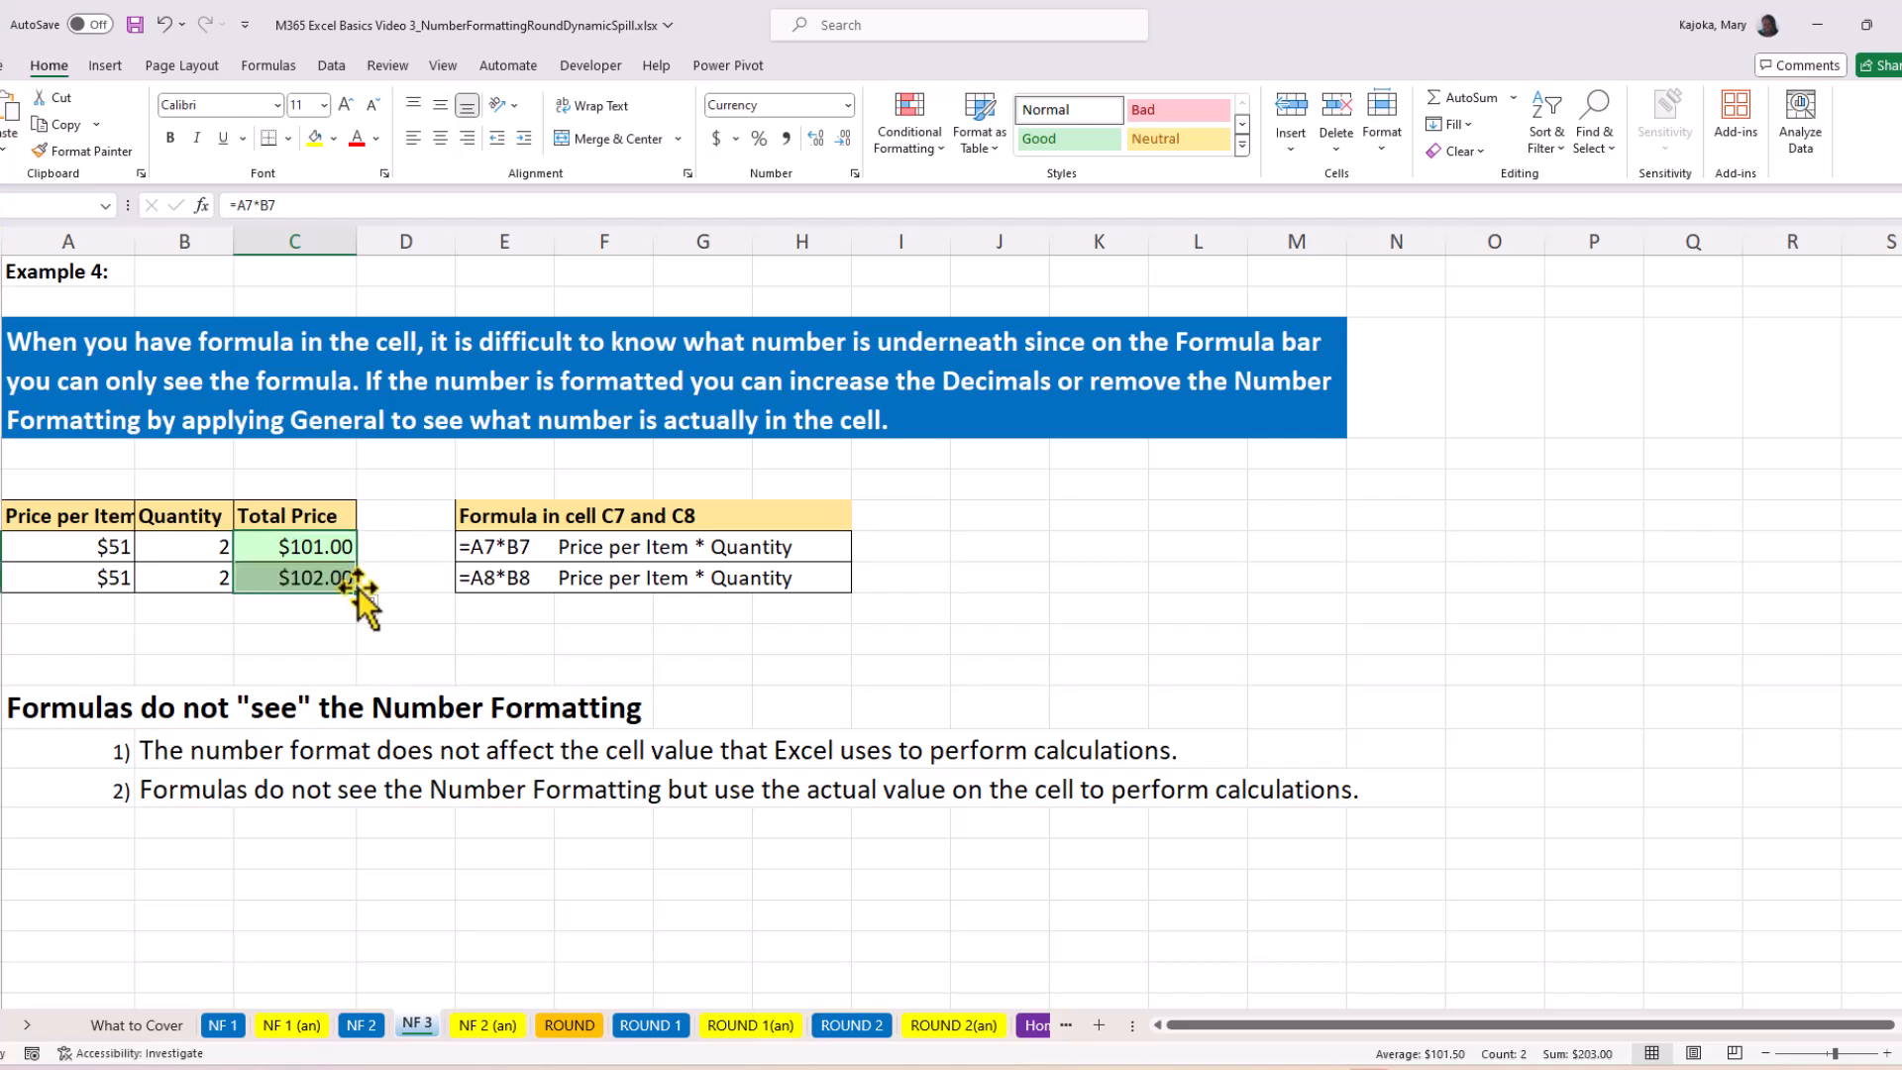
# - Inspect the Total Price formulas in C7:C8 and the underlying Quantity and Price per Item values in rows 7 and 8
pyautogui.click(306, 546)
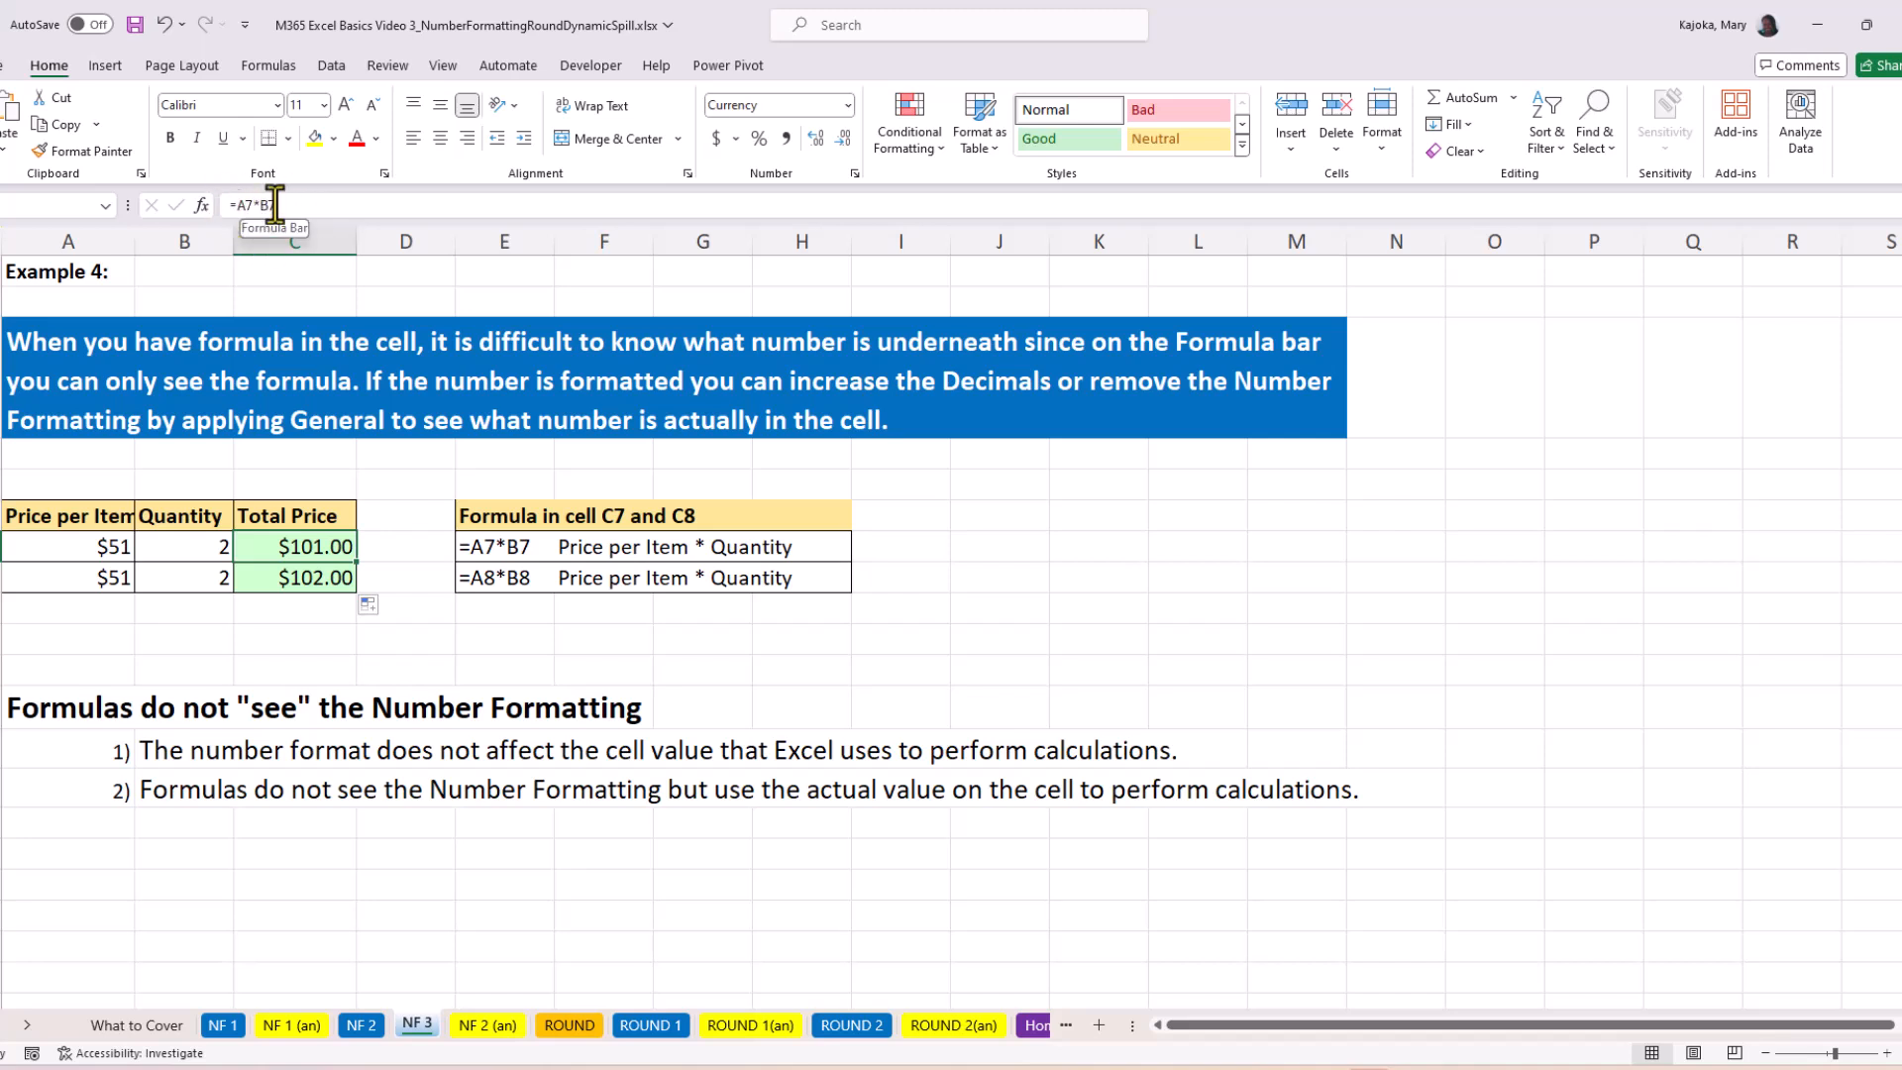
pyautogui.click(302, 578)
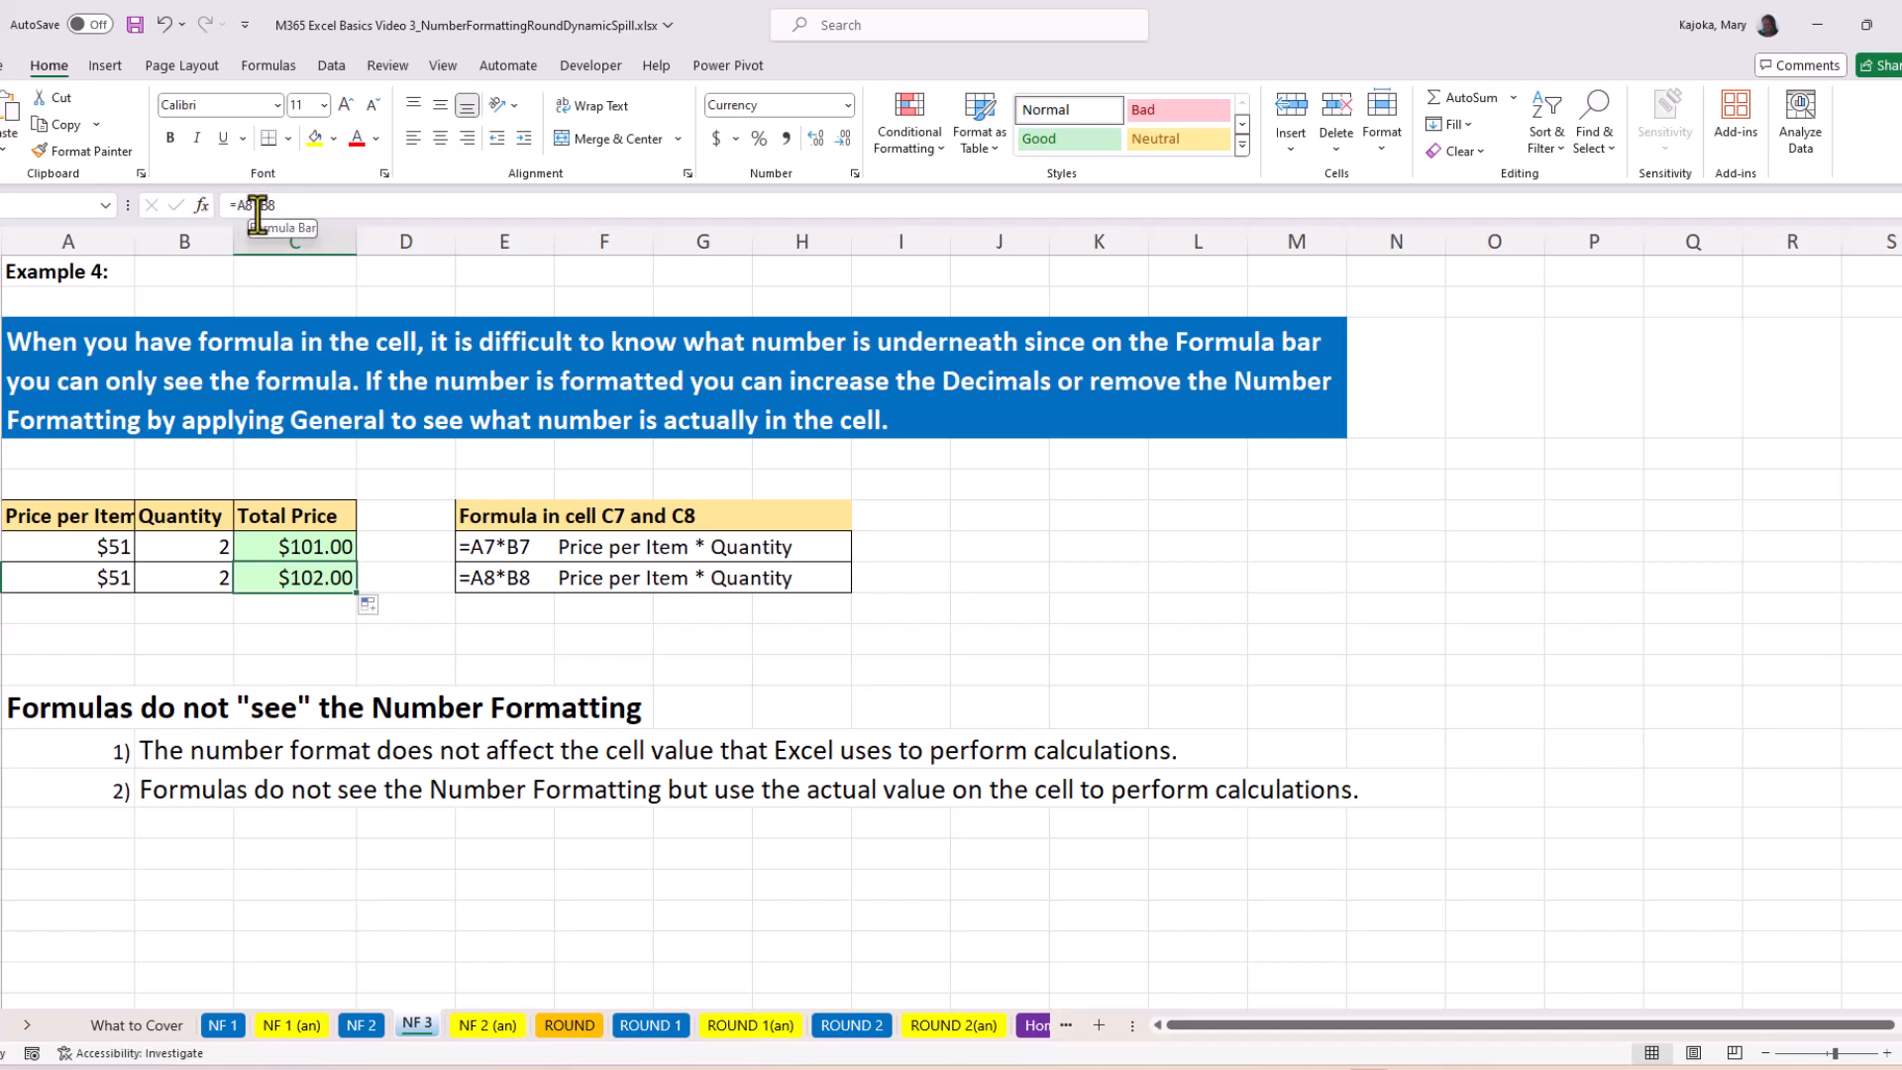
pyautogui.click(307, 546)
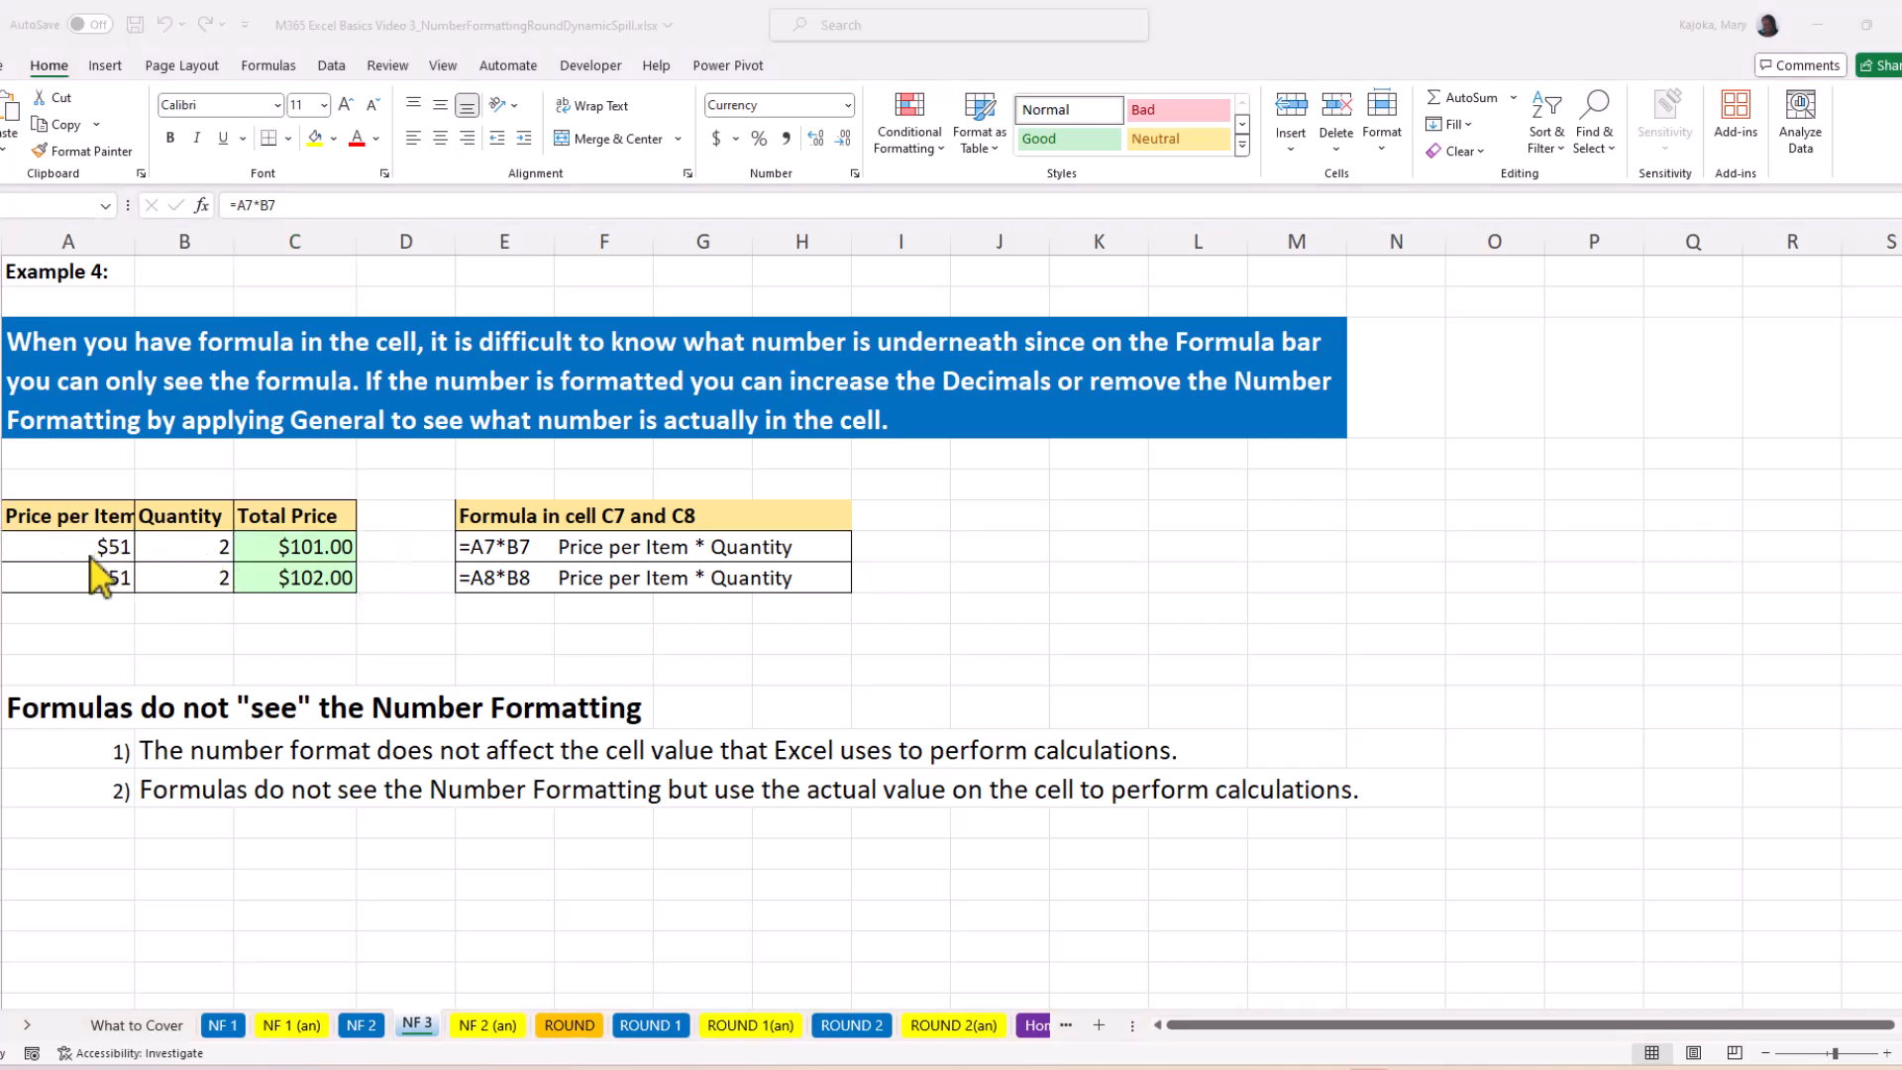
pyautogui.click(195, 544)
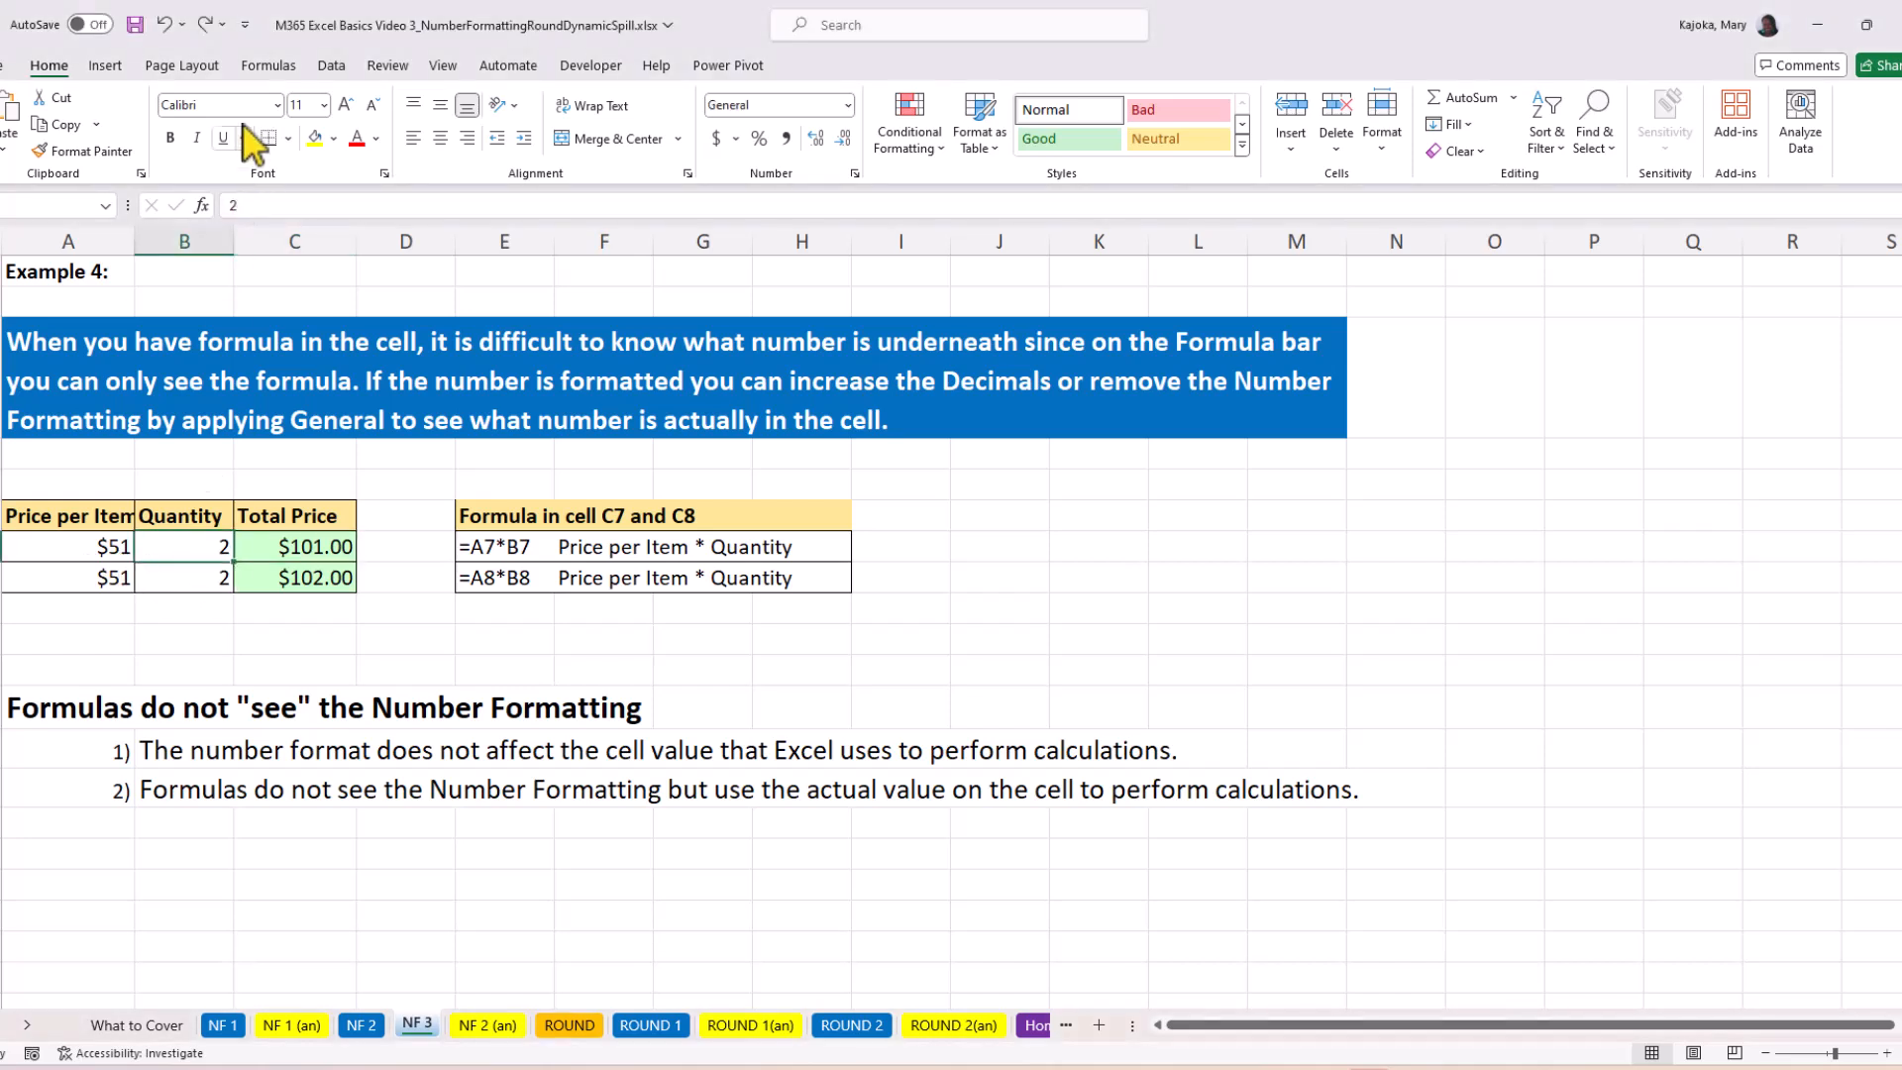
pyautogui.click(215, 578)
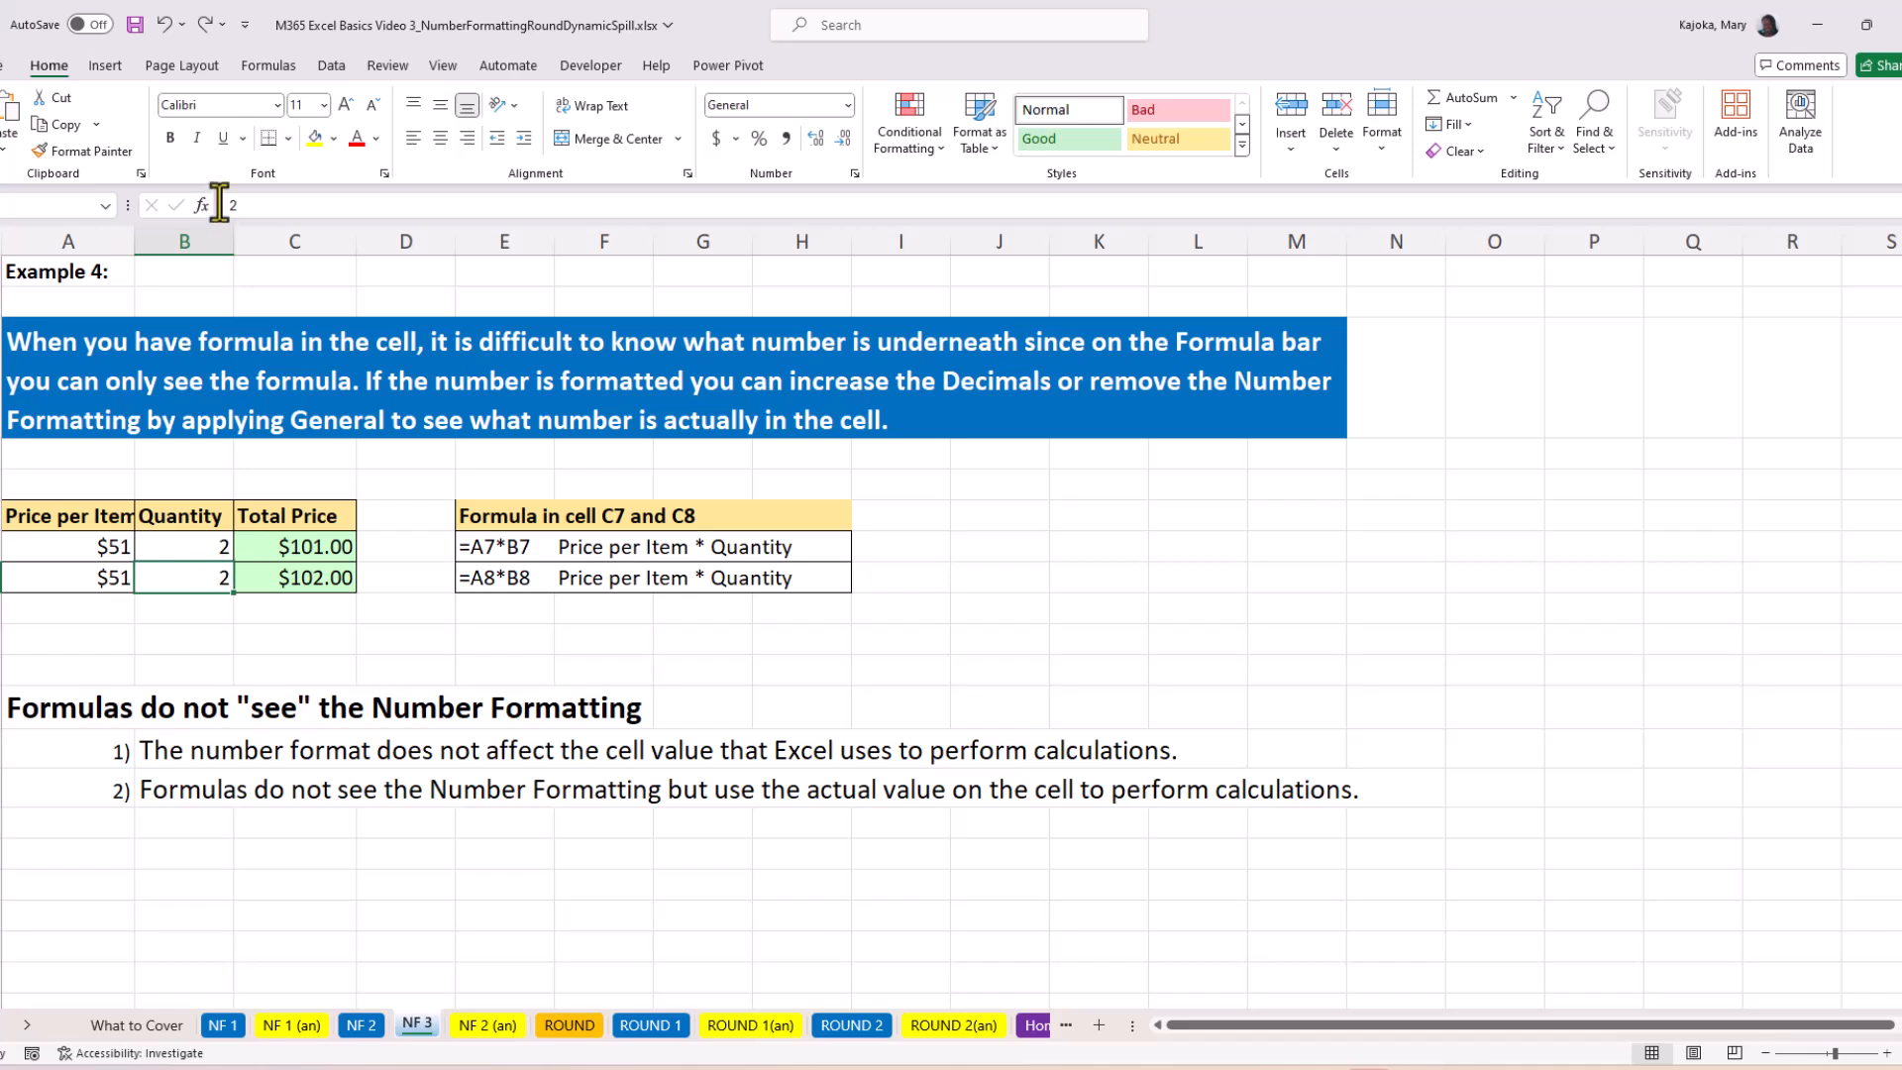
pyautogui.click(97, 585)
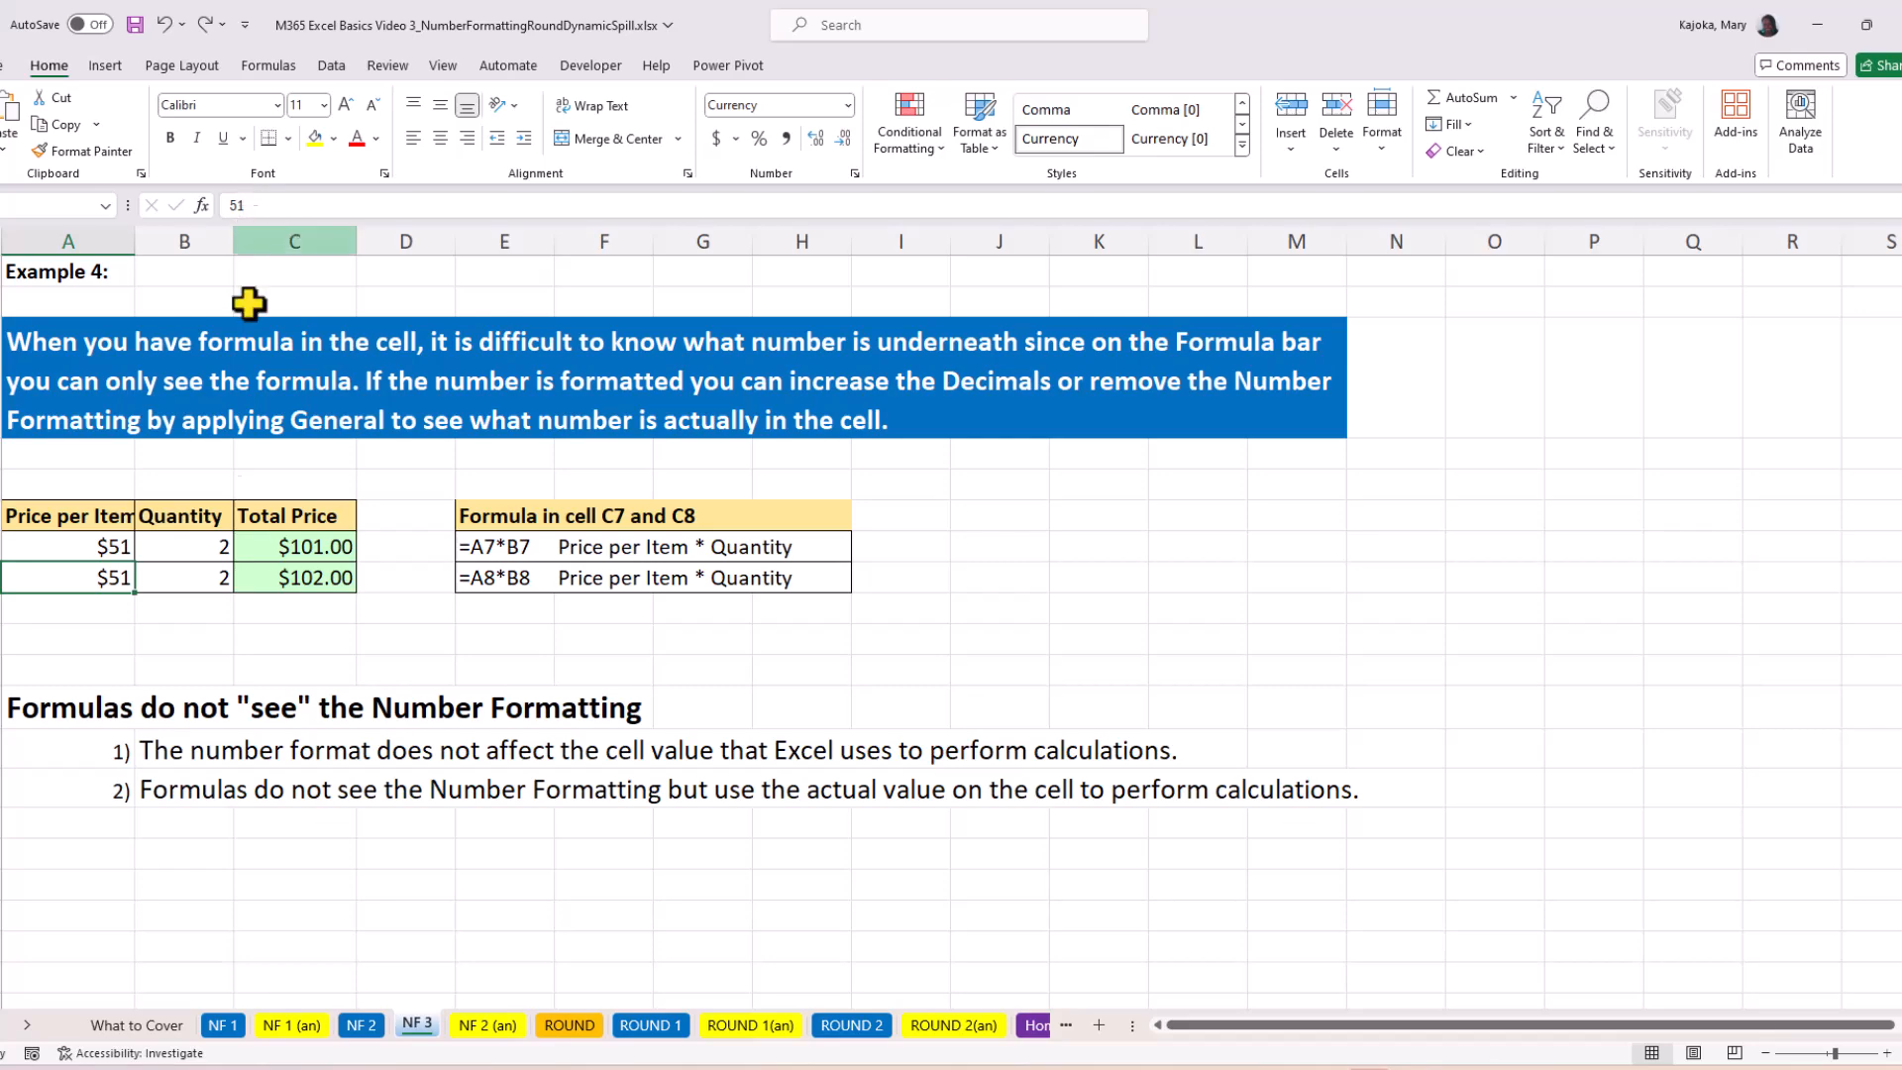
pyautogui.click(85, 544)
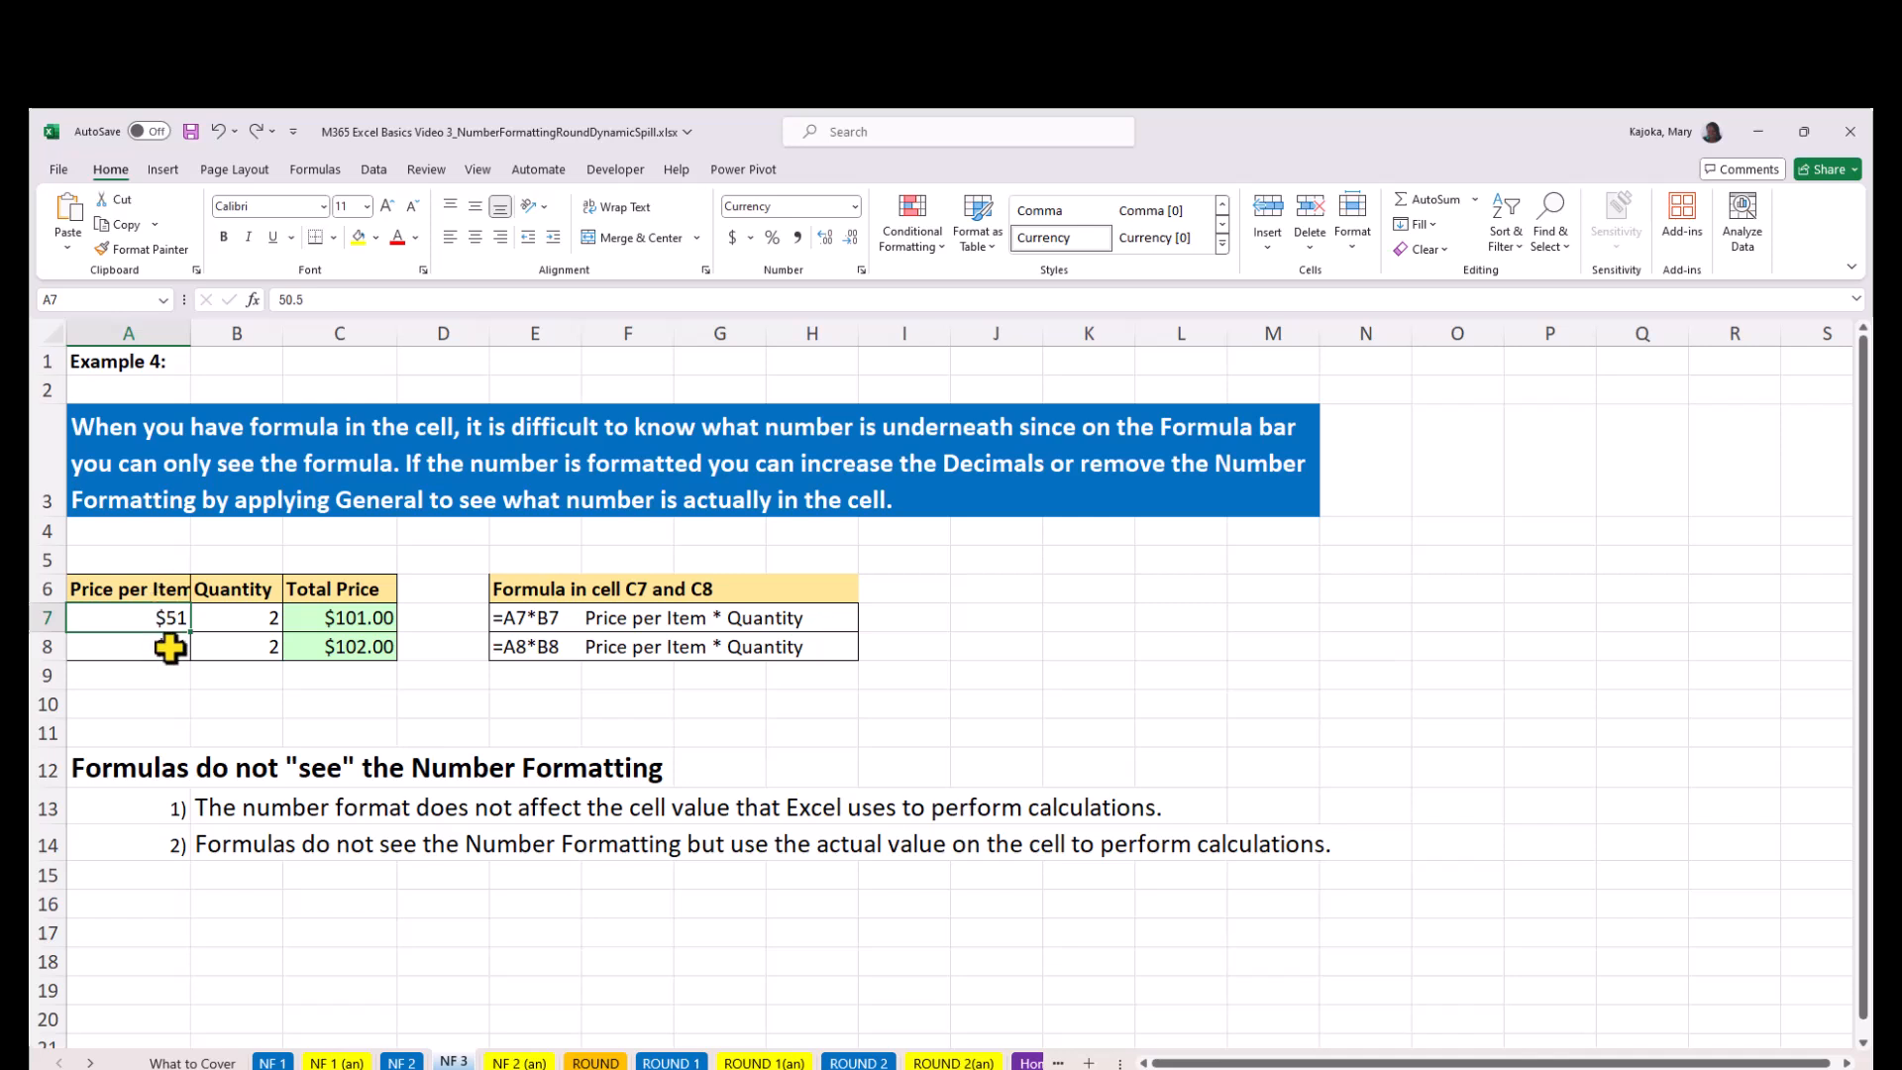
# - Apply the General number format to the Price per Item cells A7:A8, and undo that format change
pyautogui.moveTo(166, 619); pyautogui.dragTo(163, 646)
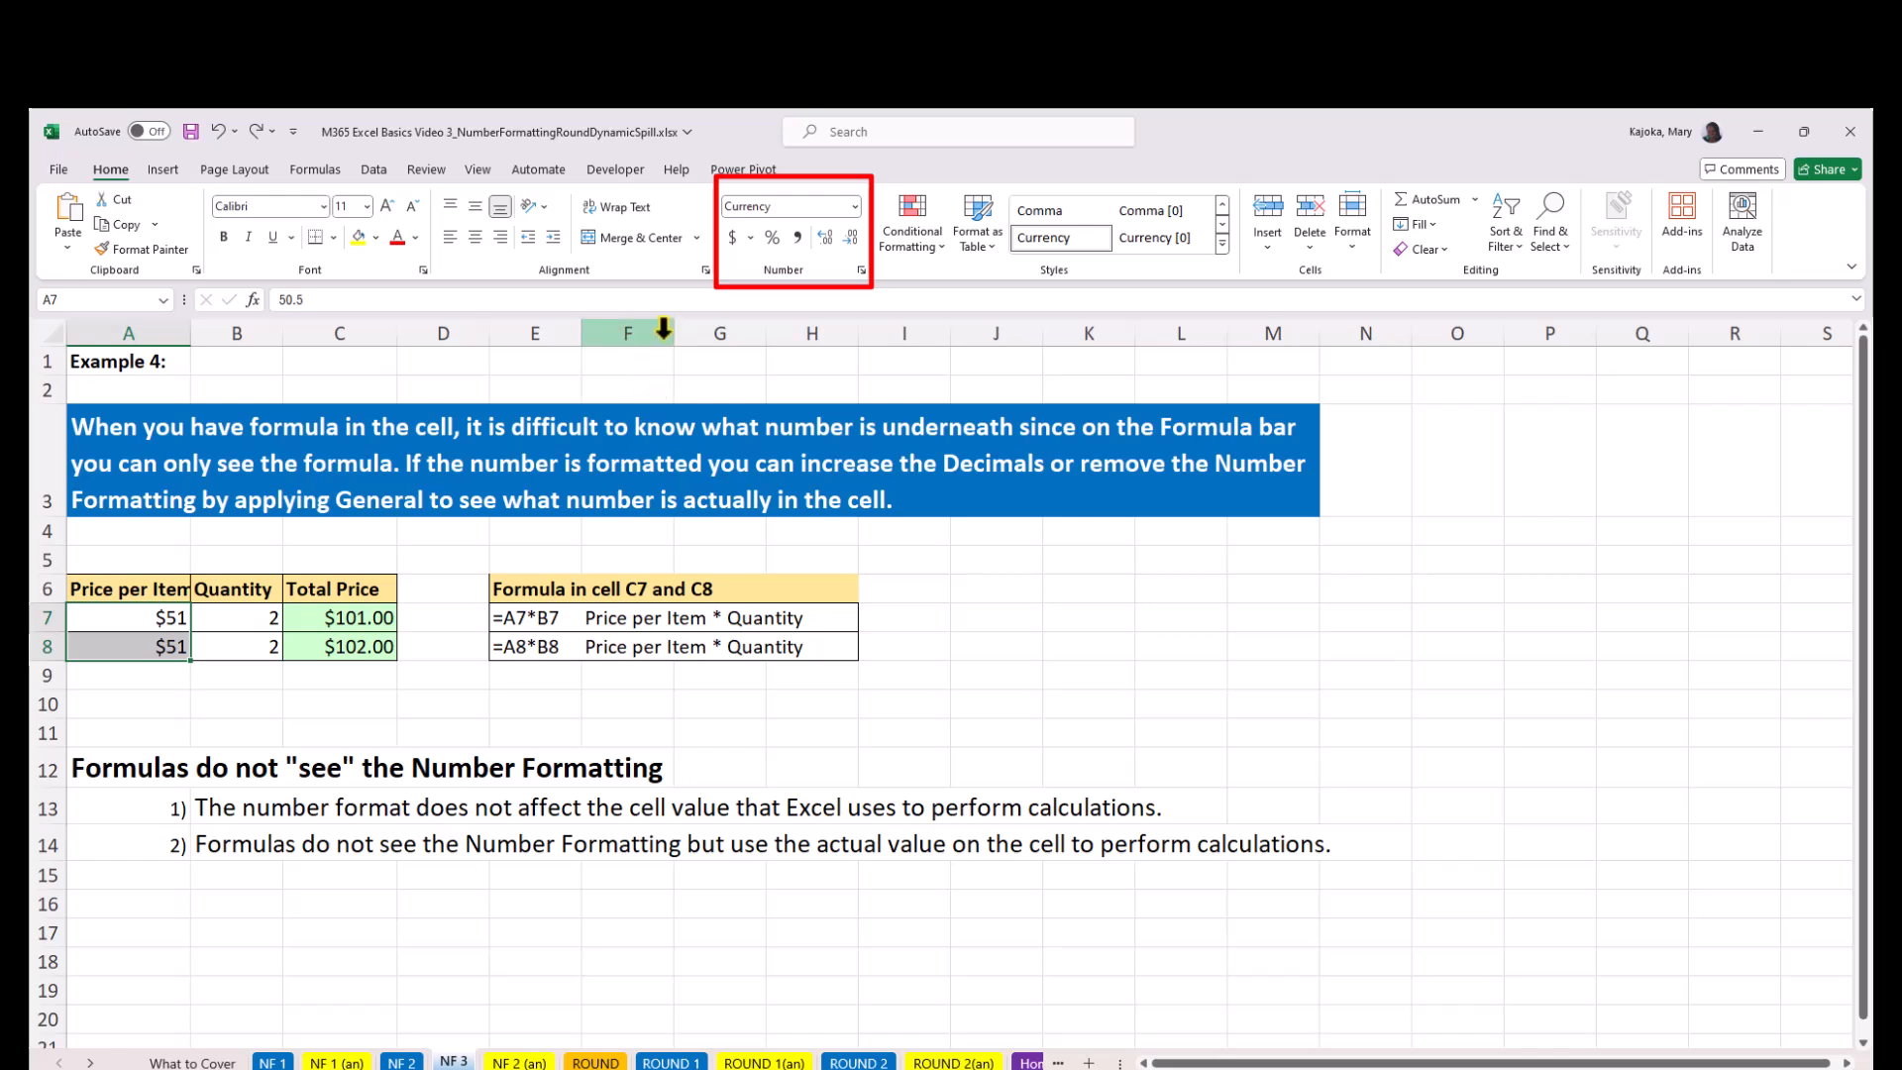
pyautogui.hotkey('ctrl', 'shift', '`')
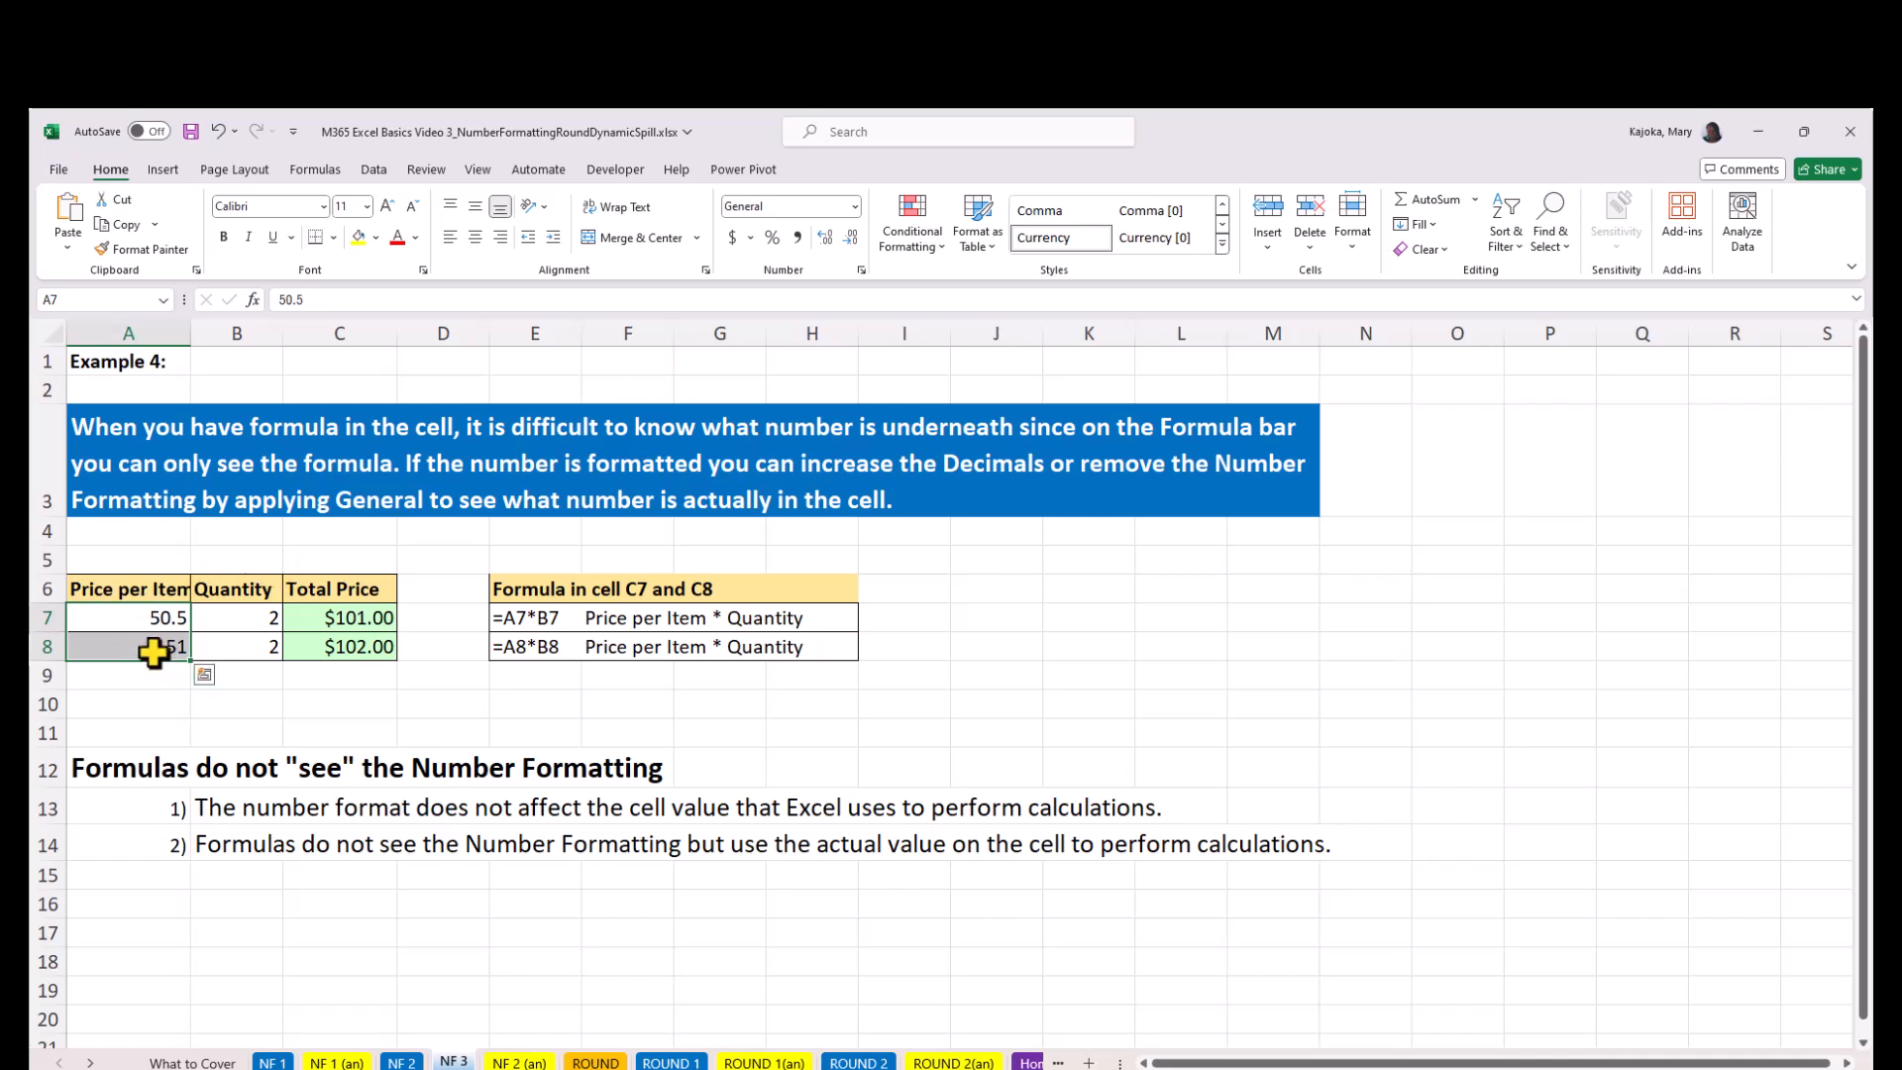
pyautogui.hotkey('ctrl', 'z')
pyautogui.click(204, 675)
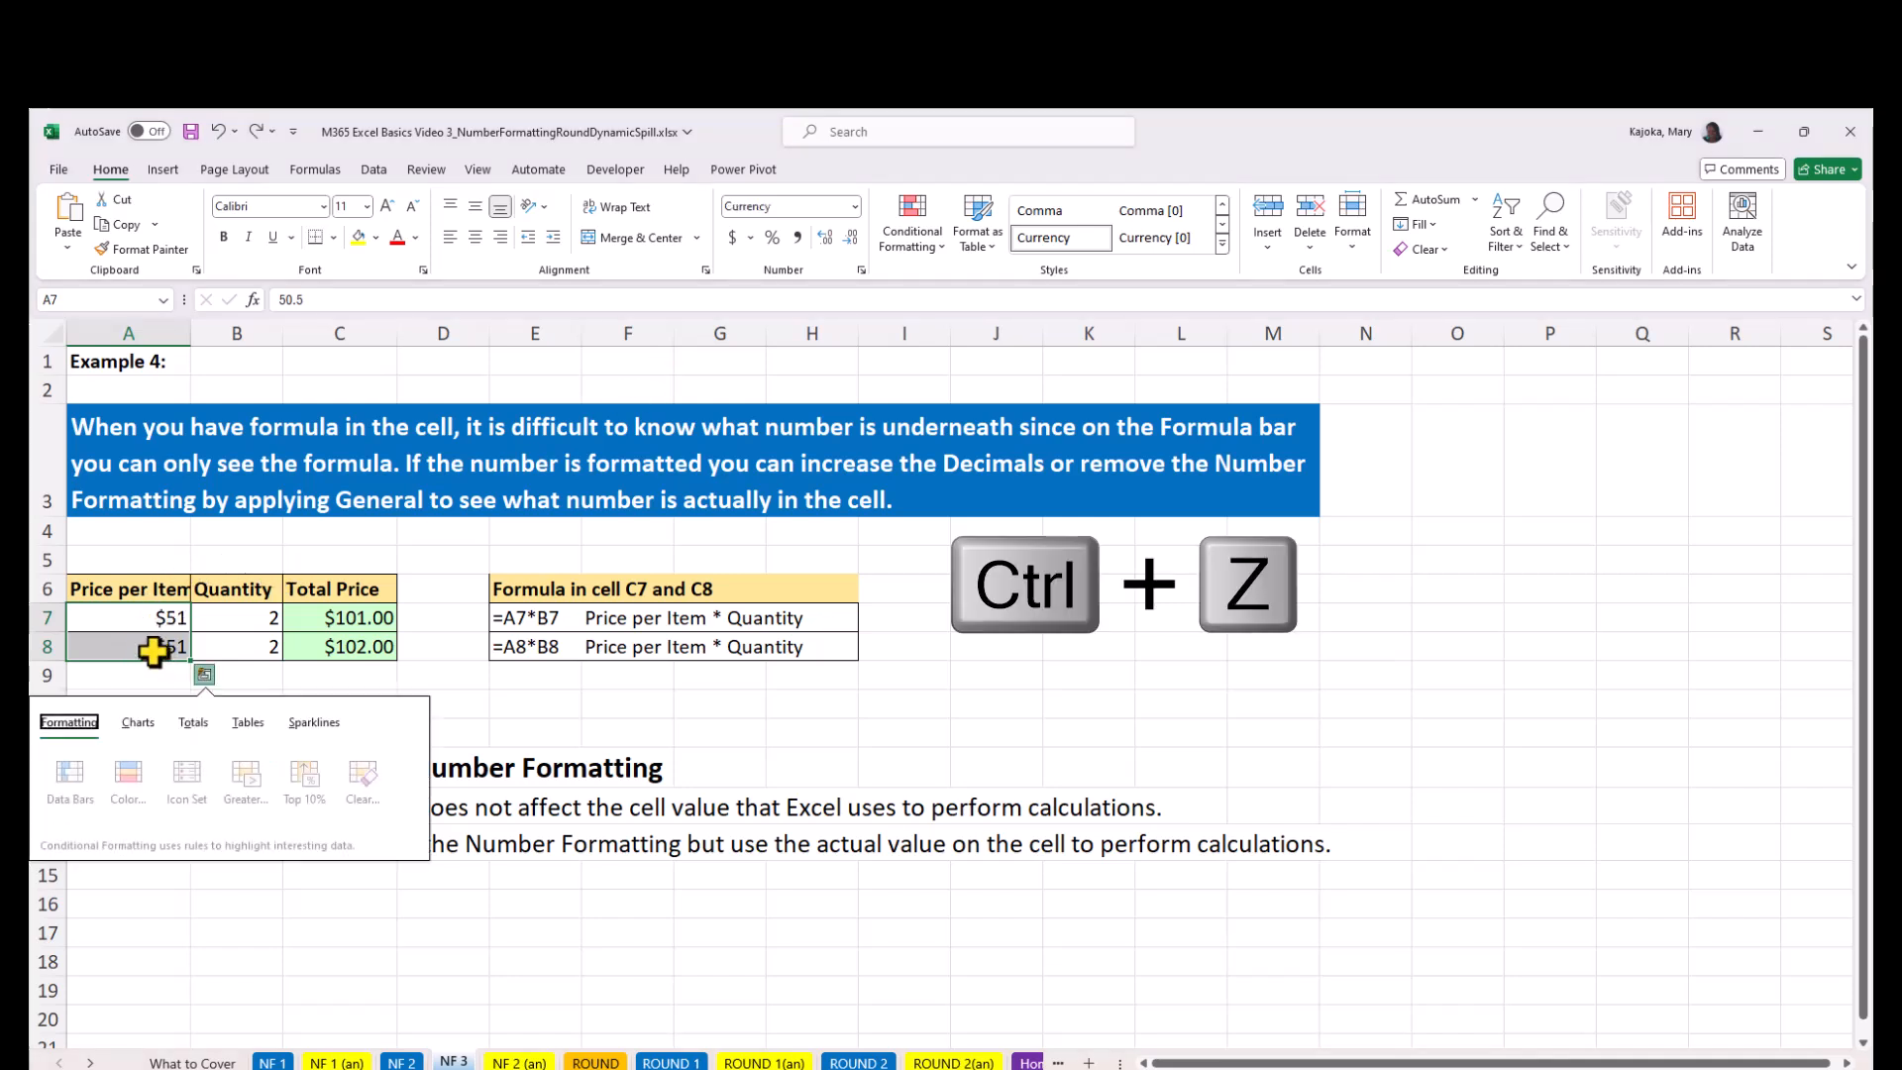
# - Increase the Price per Item cells A7:A8 to two decimal places, and check the contents of A7 and C7
pyautogui.click(828, 241)
pyautogui.click(828, 241)
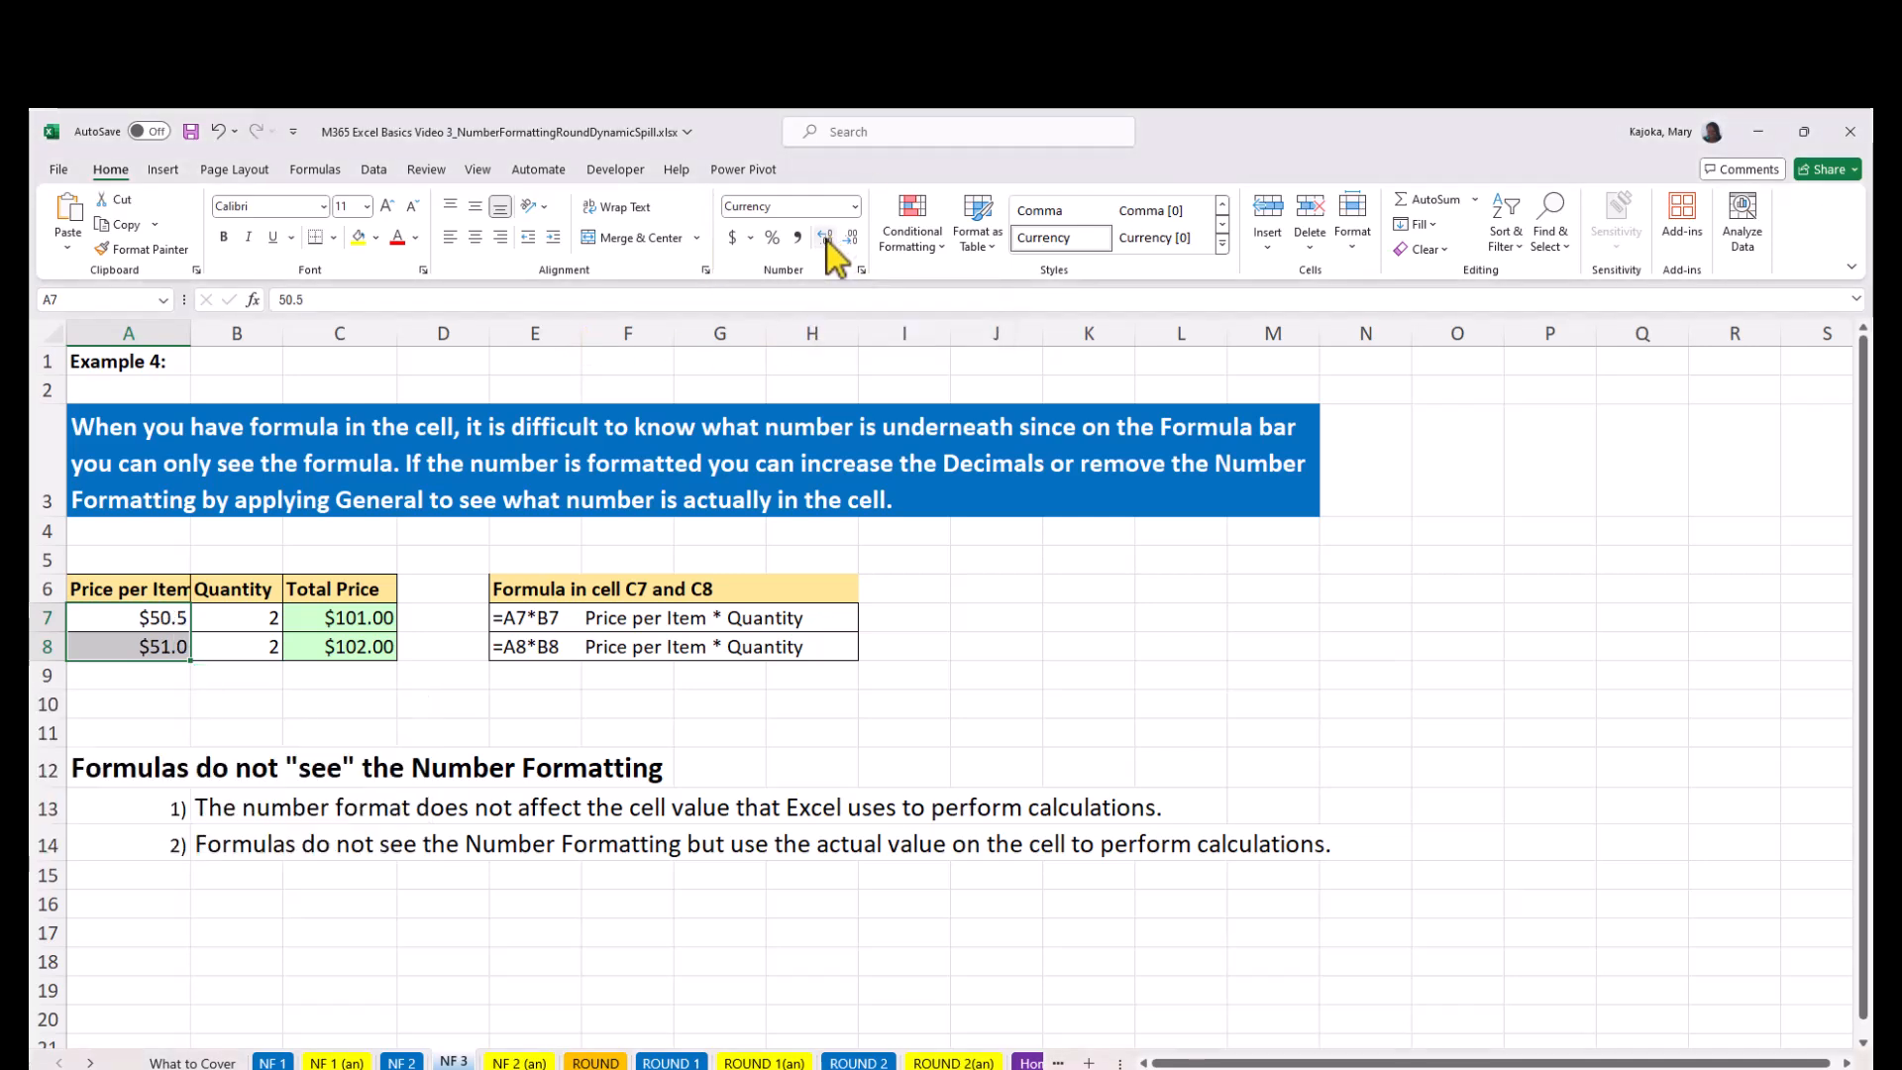
pyautogui.click(826, 240)
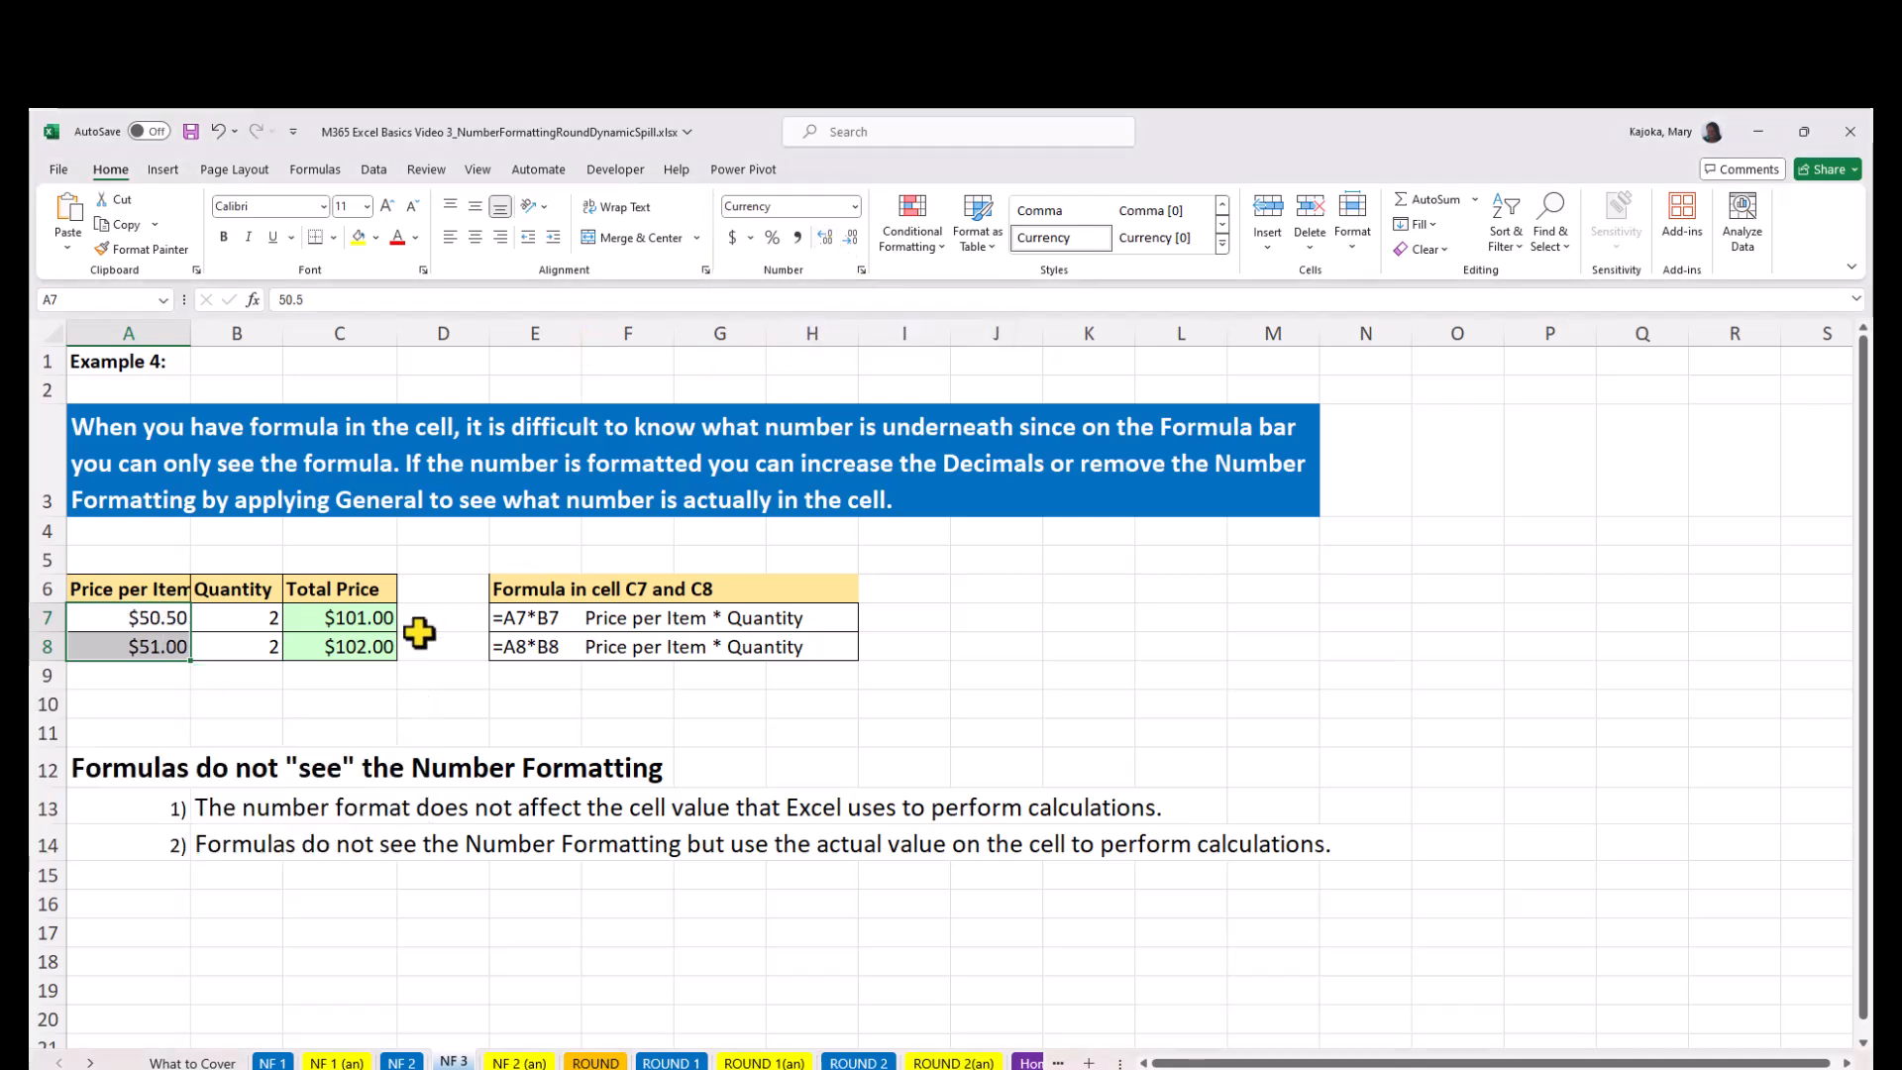
pyautogui.click(160, 621)
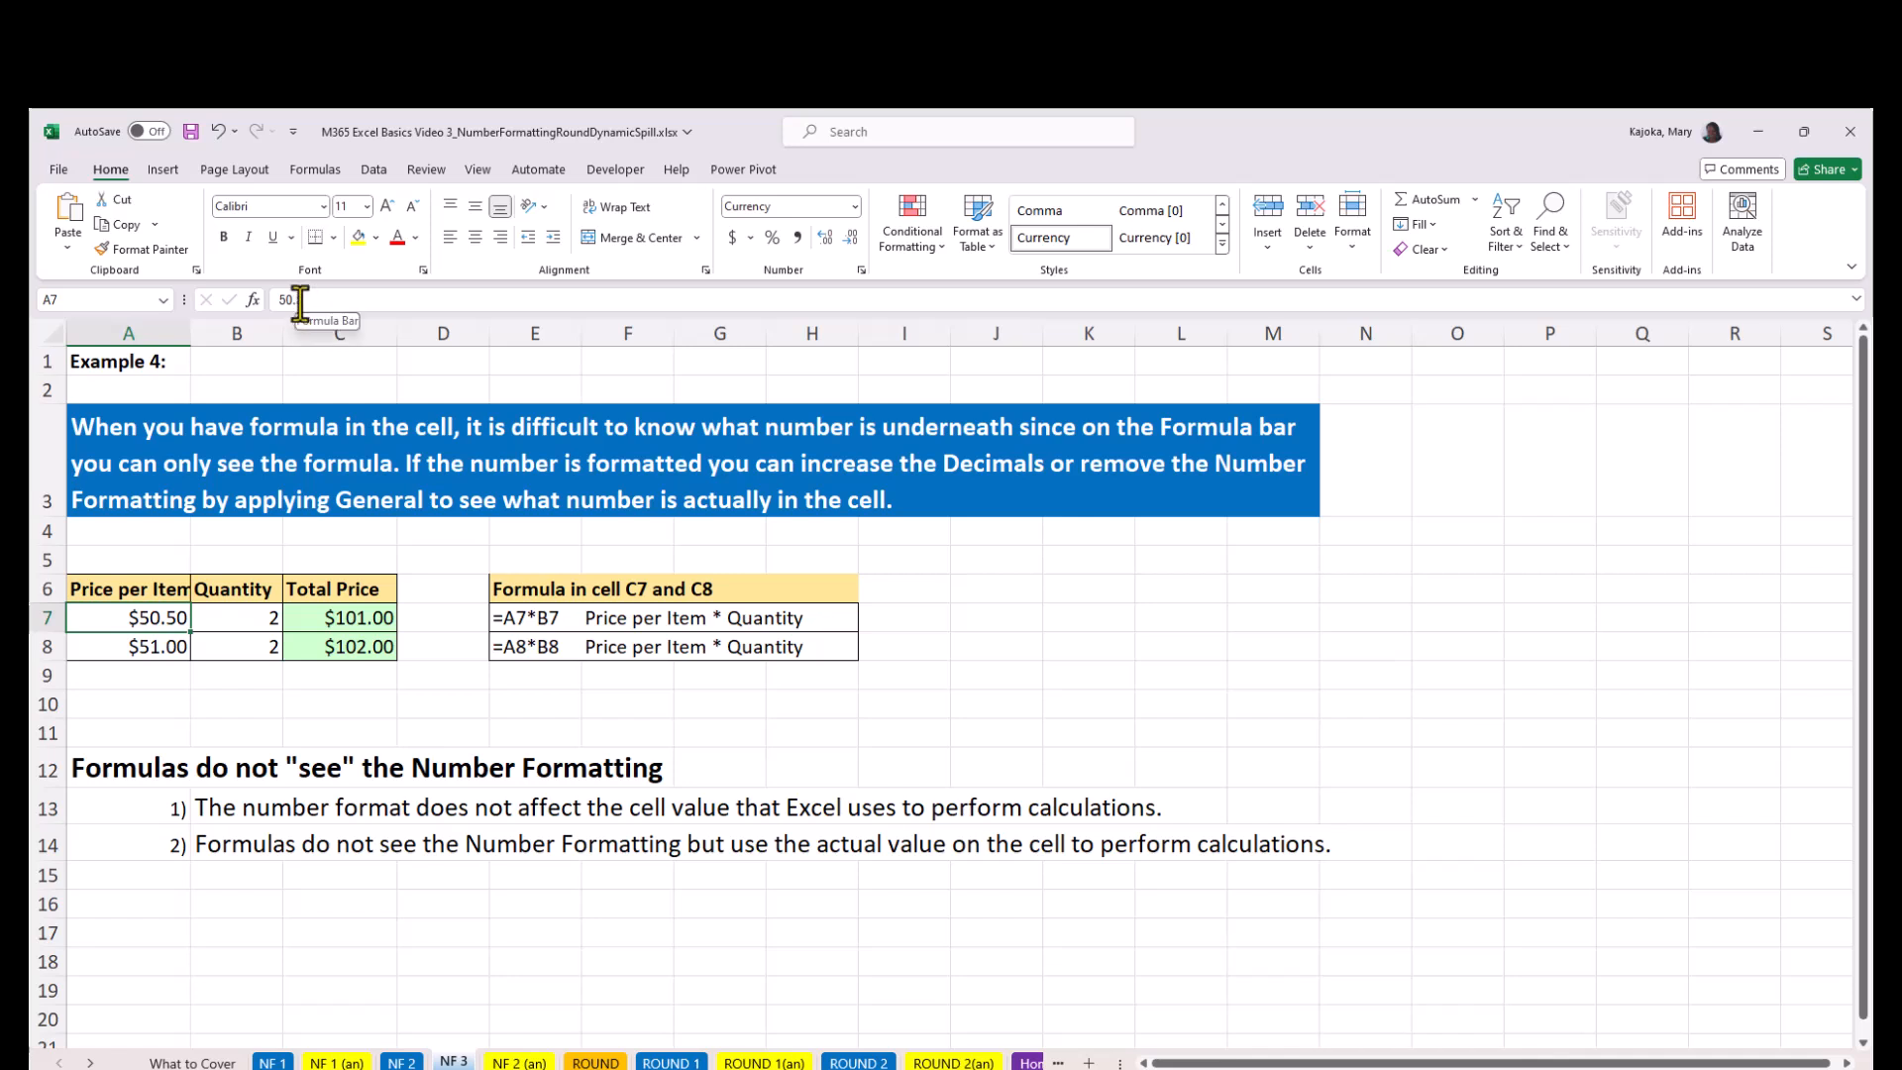
pyautogui.click(371, 618)
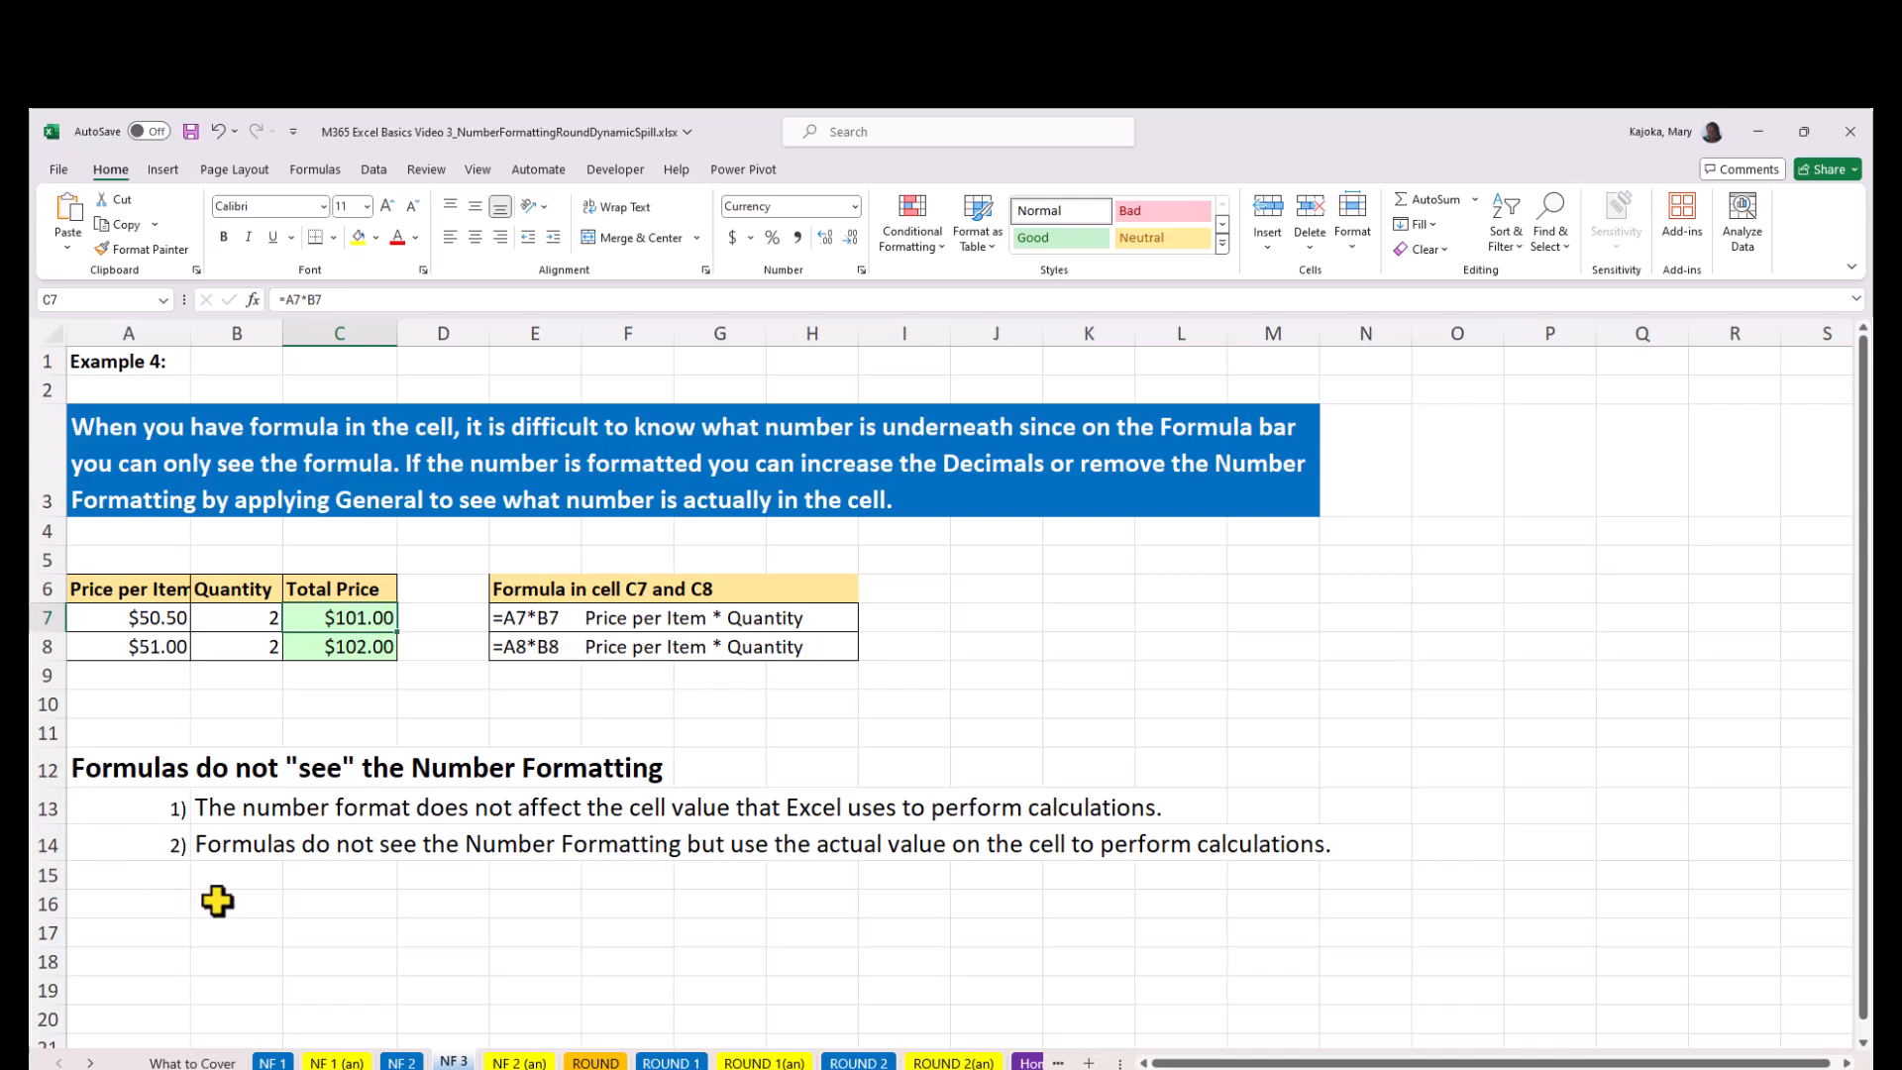
# - Read the ROUND sheet's rules, and on ROUND 1 examine the tax rate, gross pay and tax deduction cells of the Weekly Pay table
pyautogui.click(596, 1063)
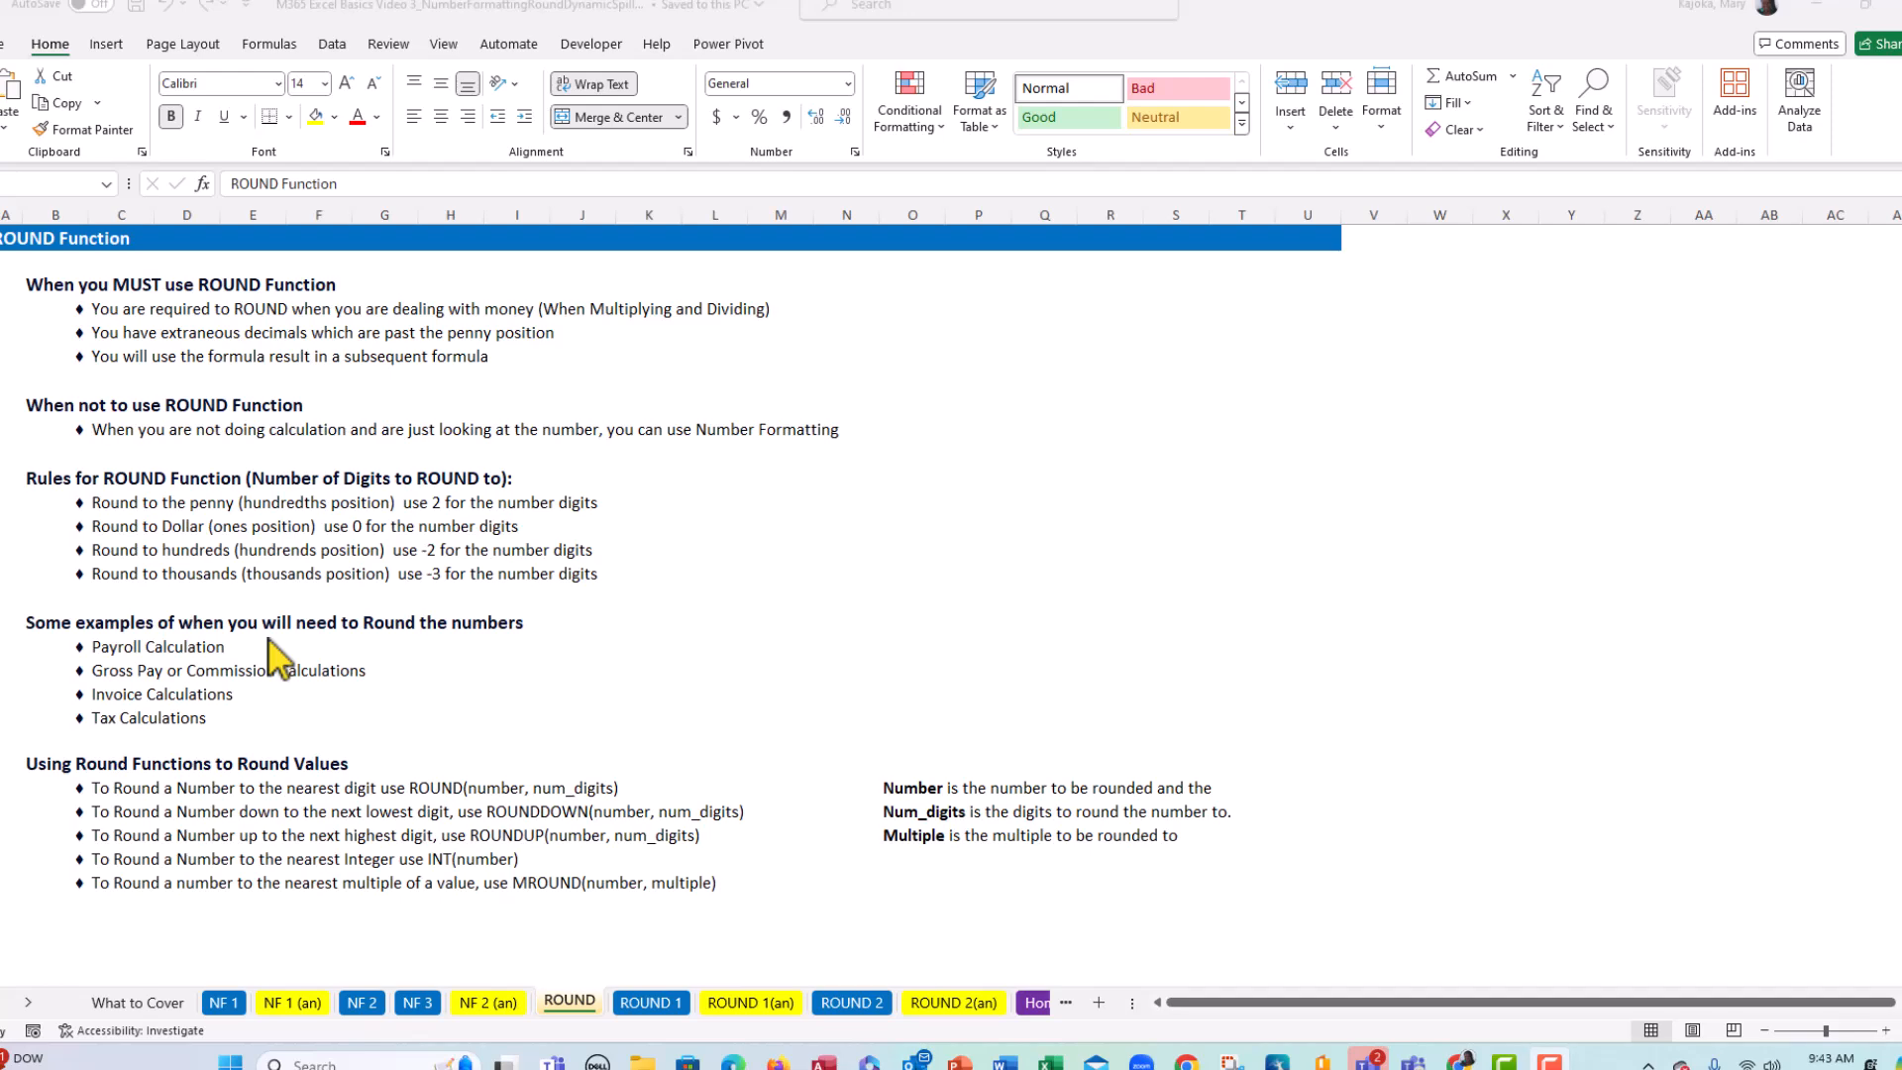
pyautogui.hotkey('ctrl', 'pagedown')
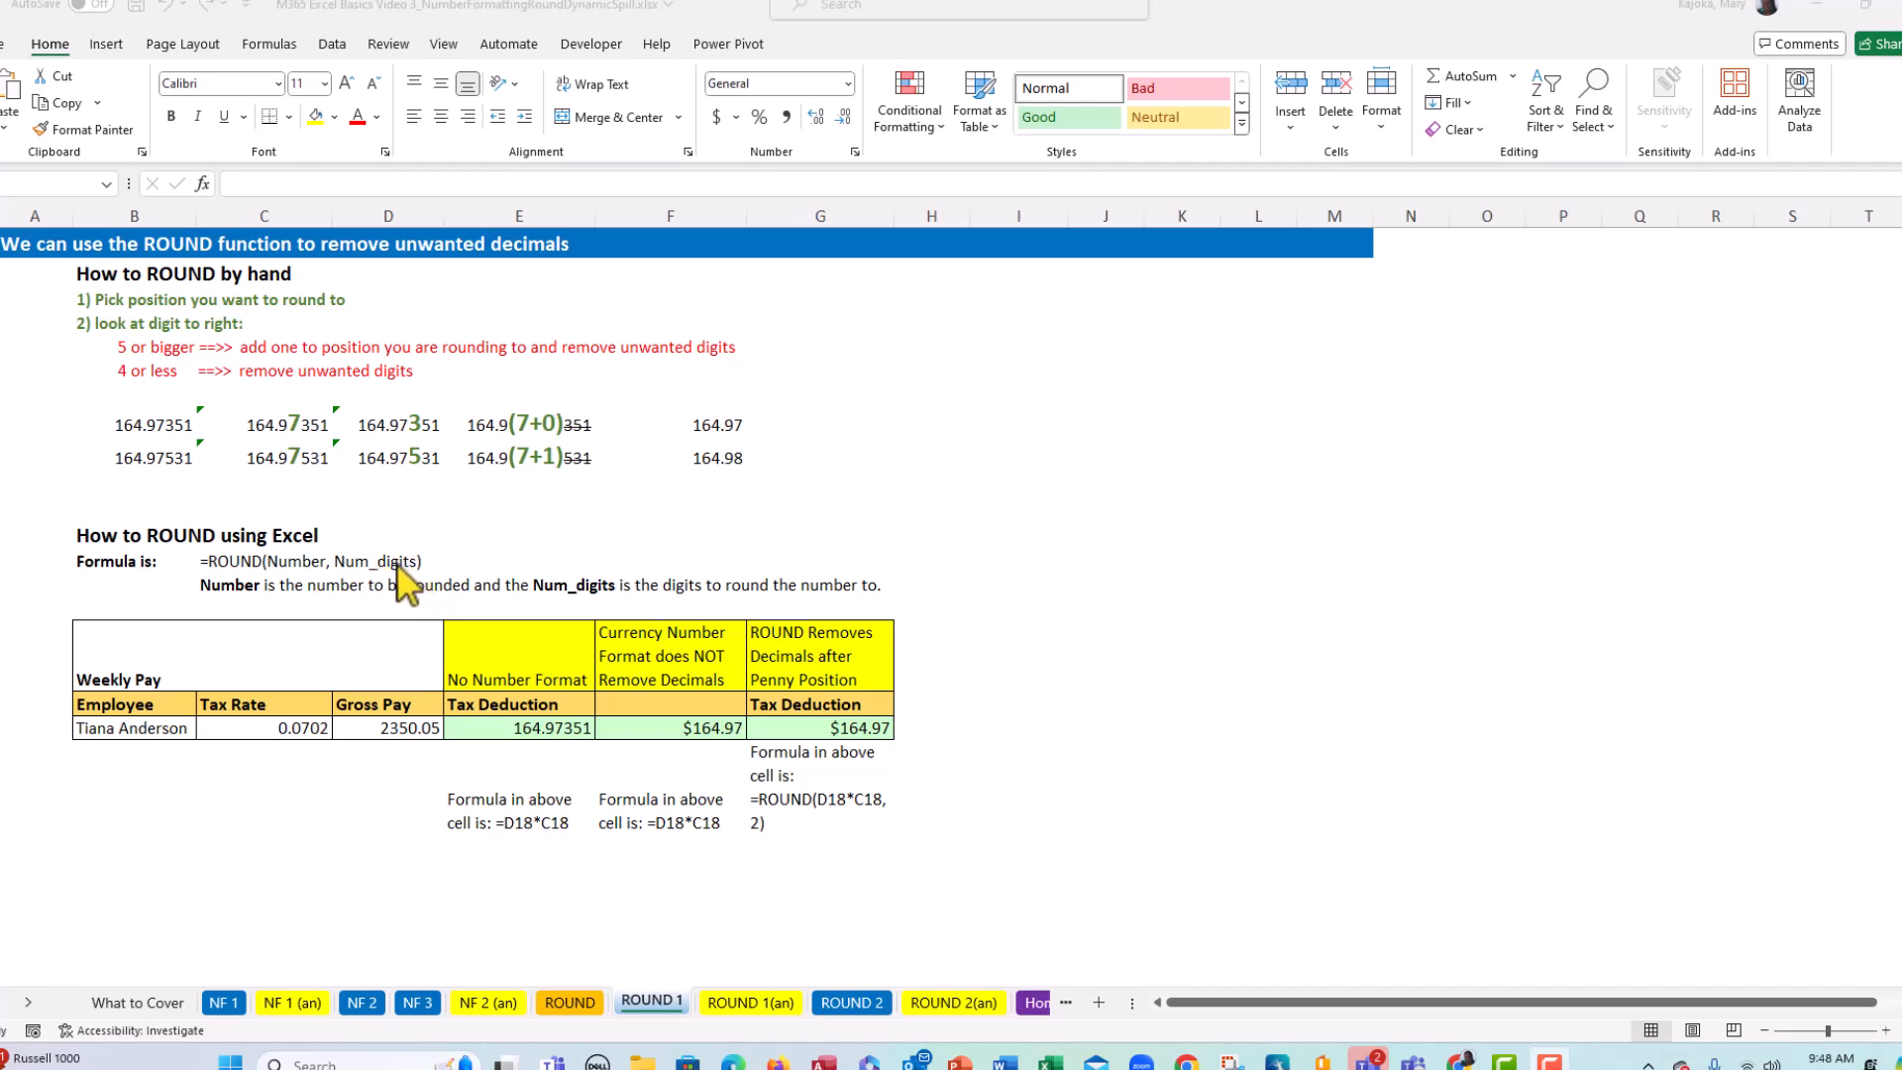
pyautogui.click(297, 732)
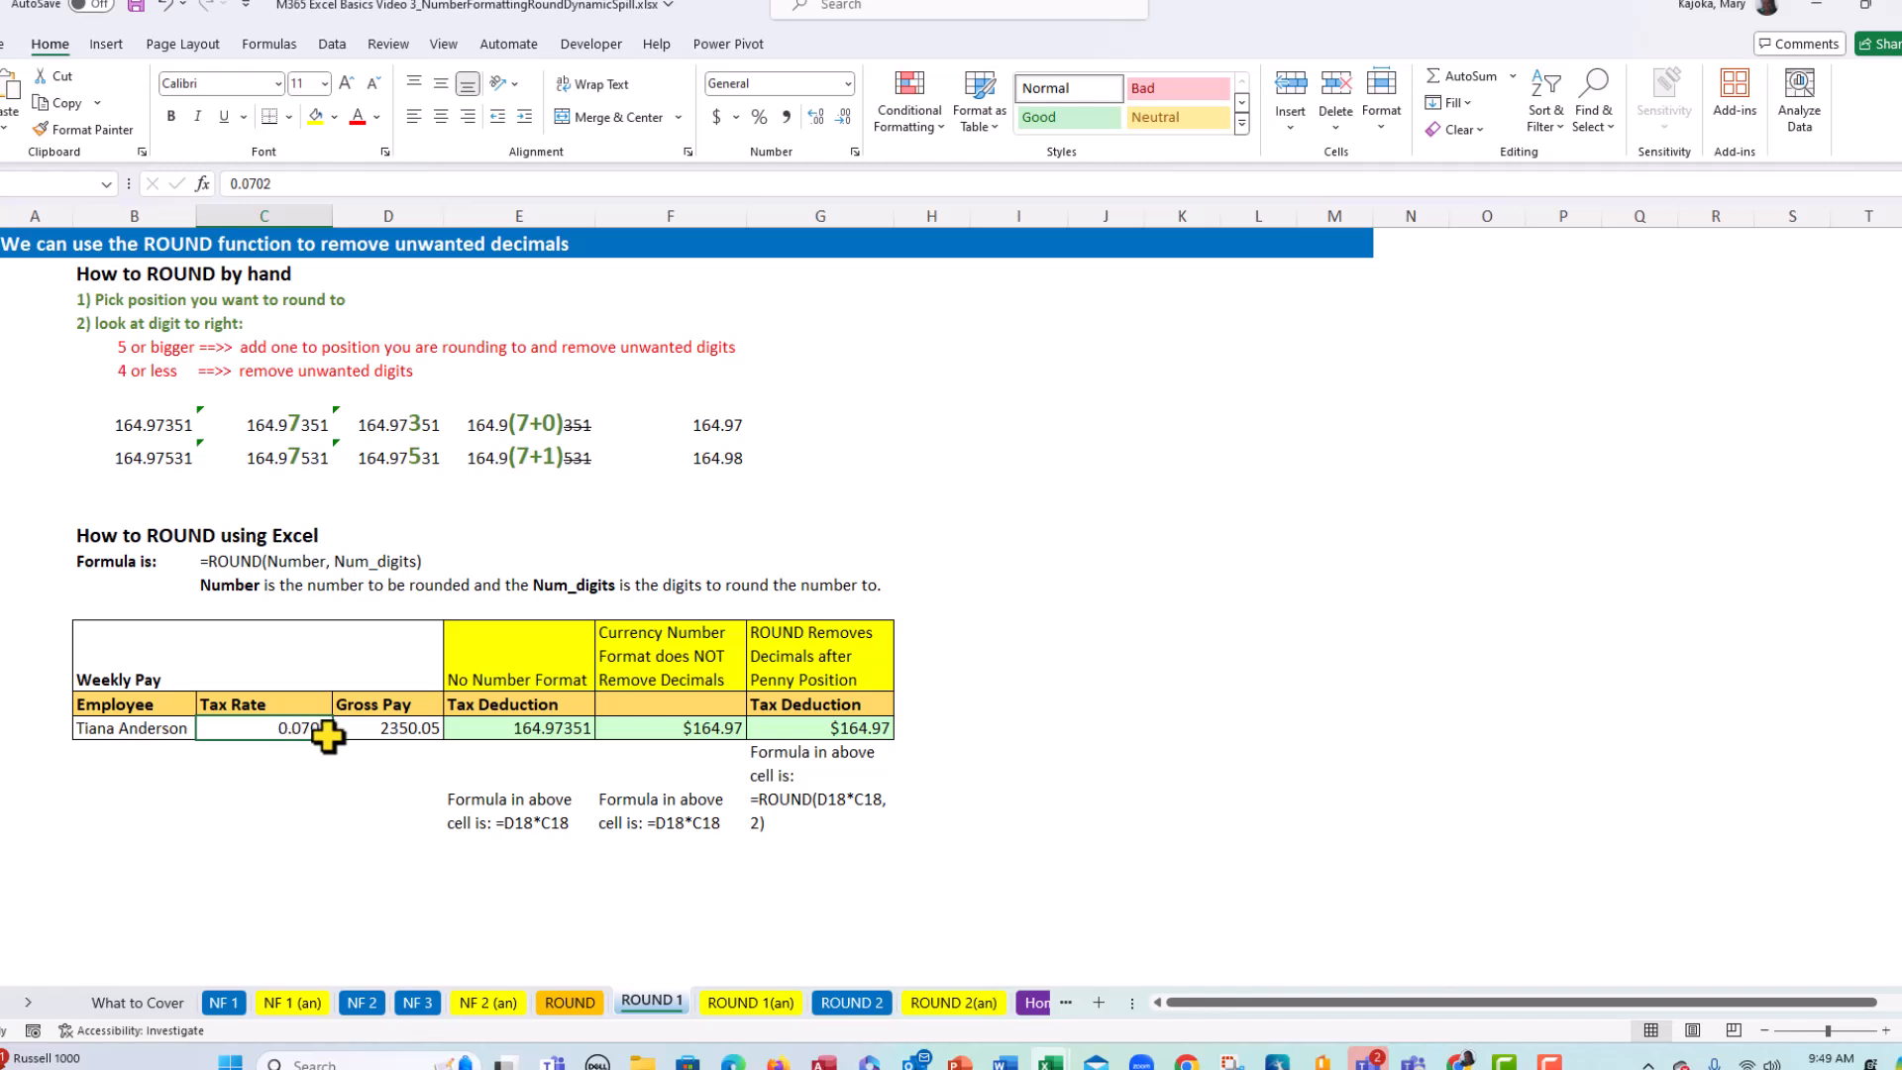
pyautogui.click(395, 730)
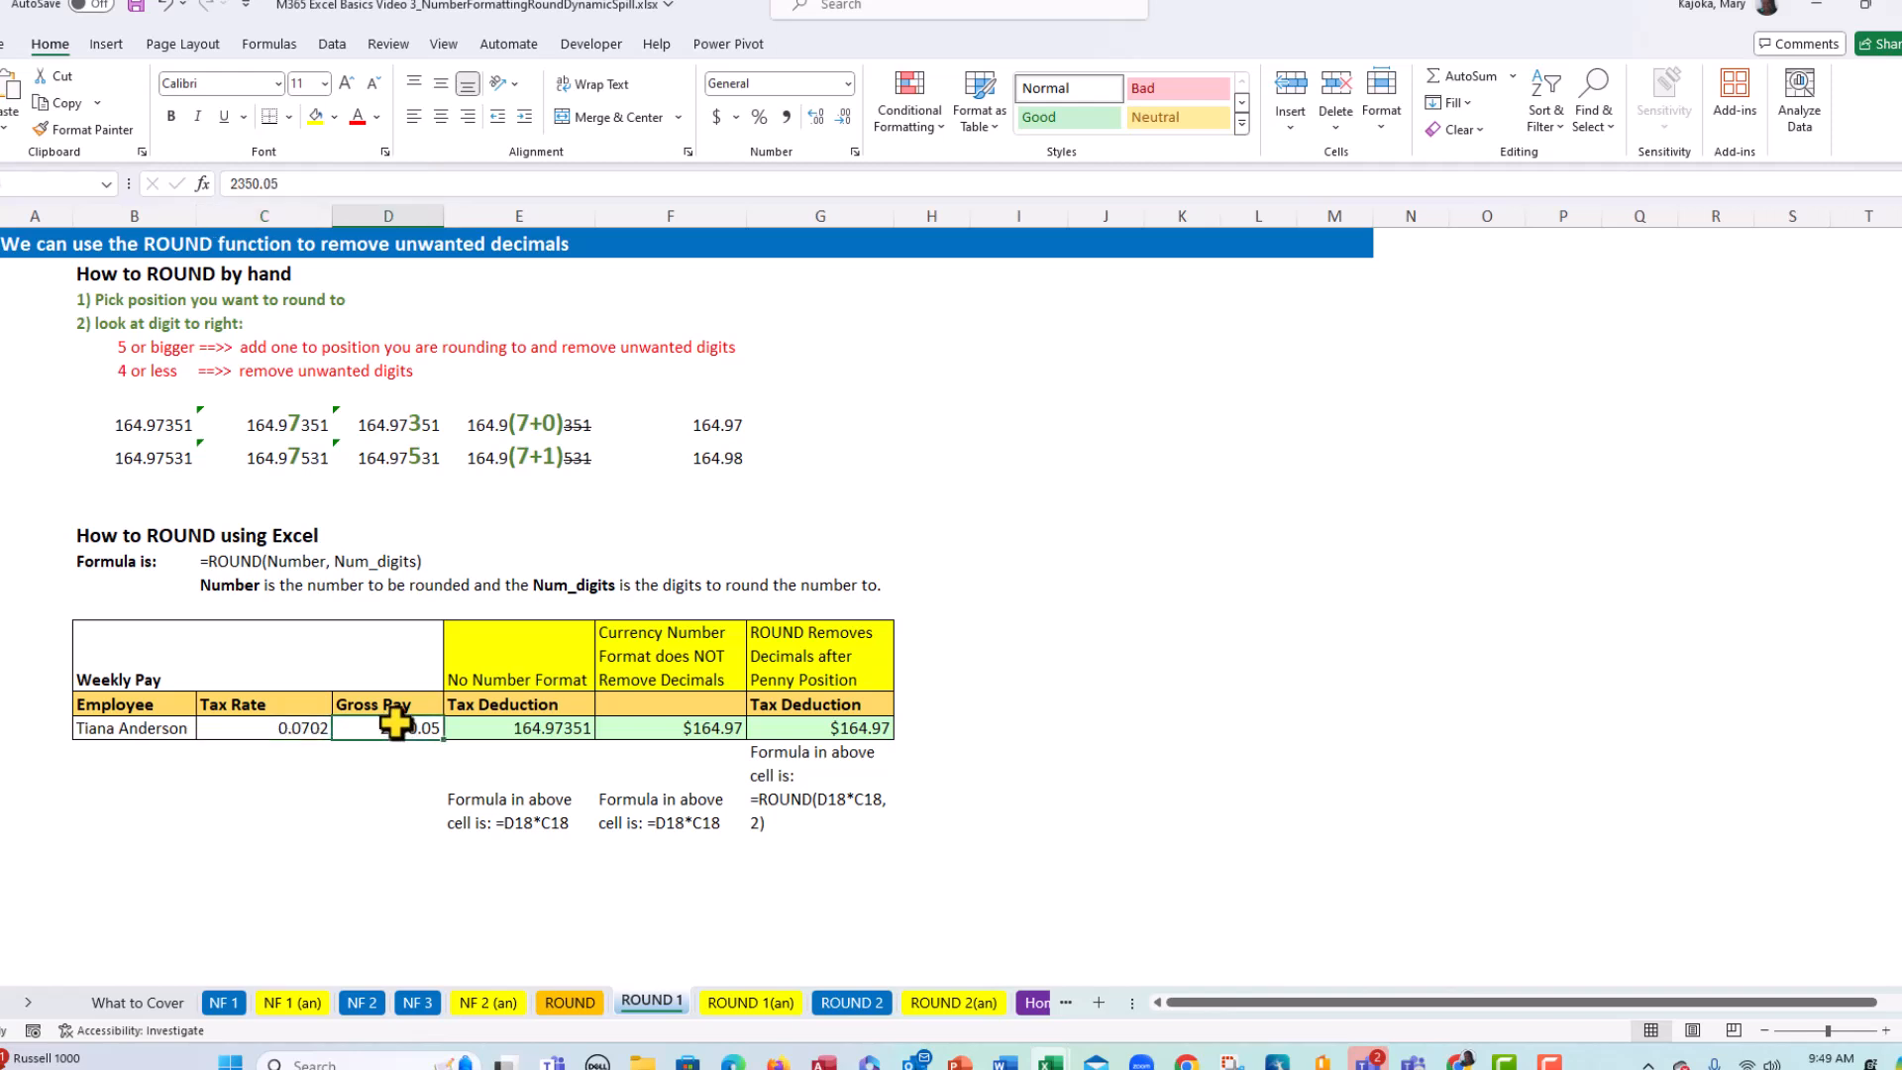
pyautogui.click(543, 730)
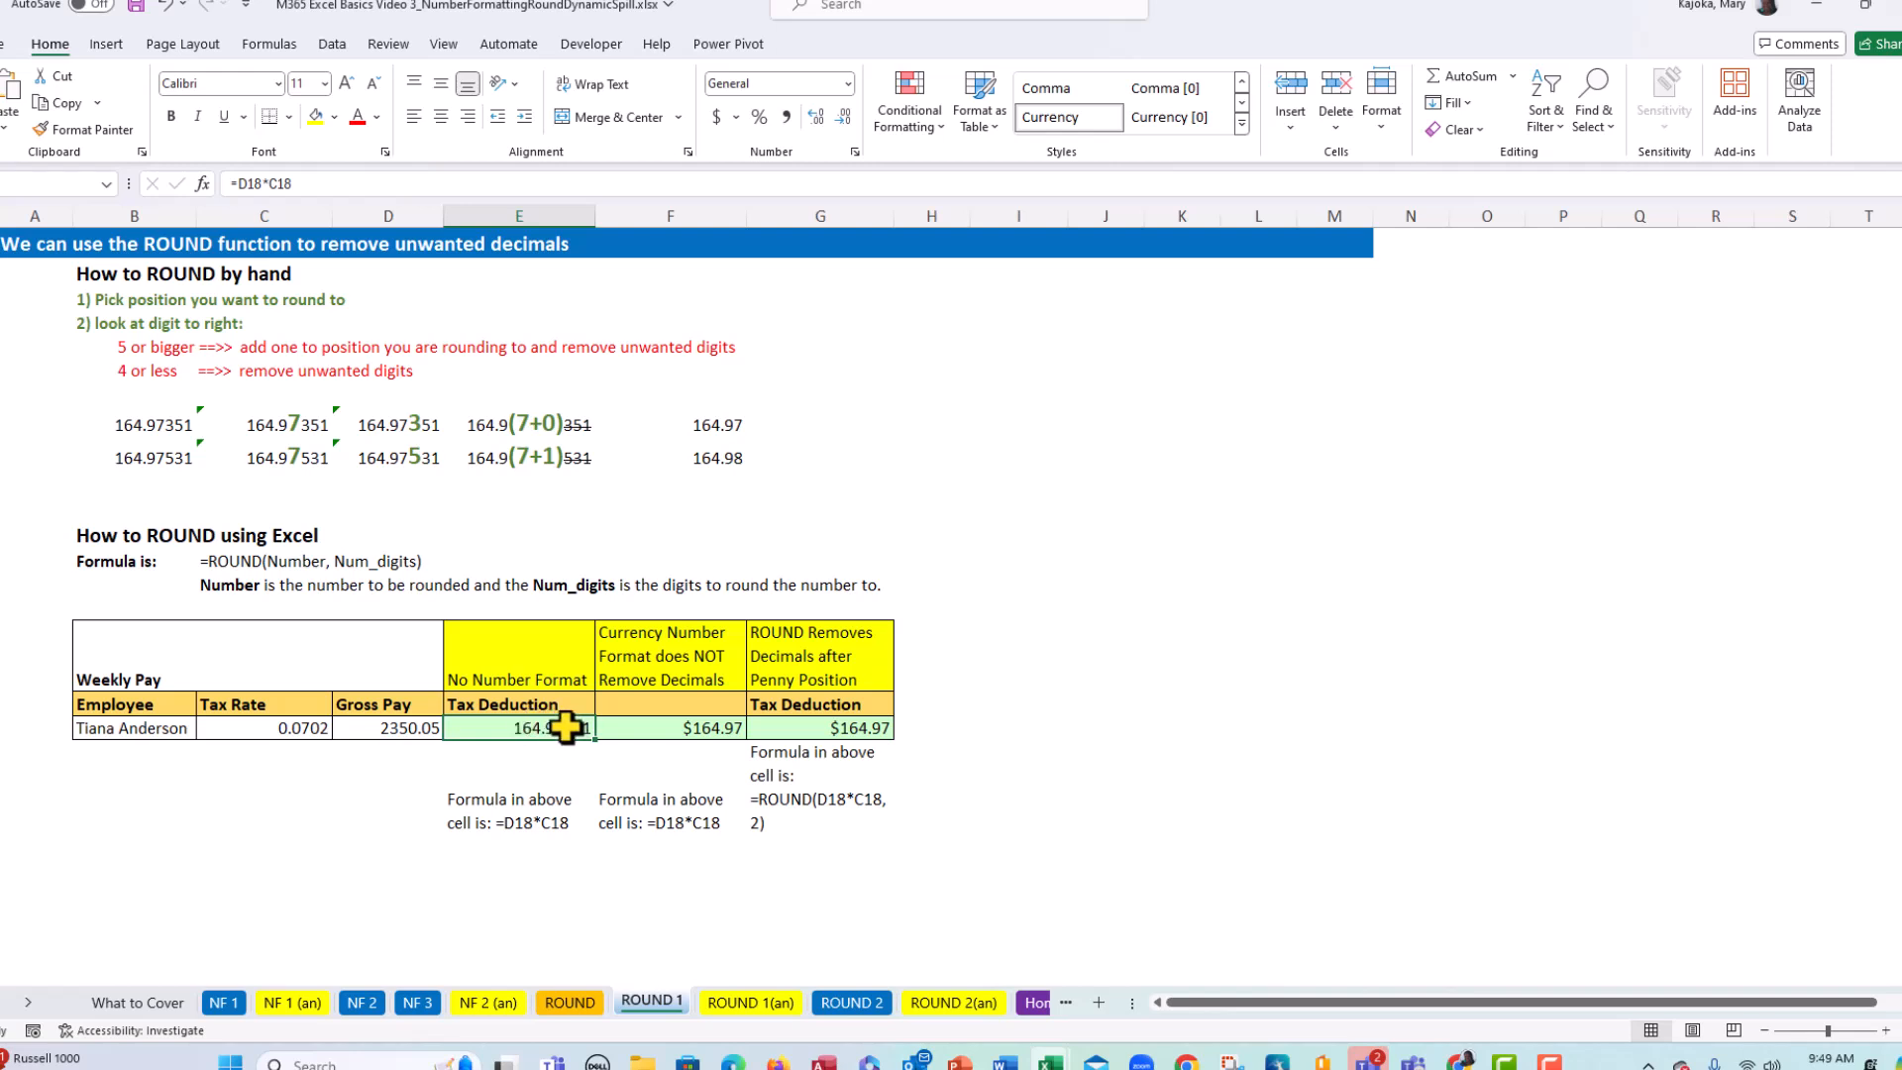
pyautogui.click(691, 728)
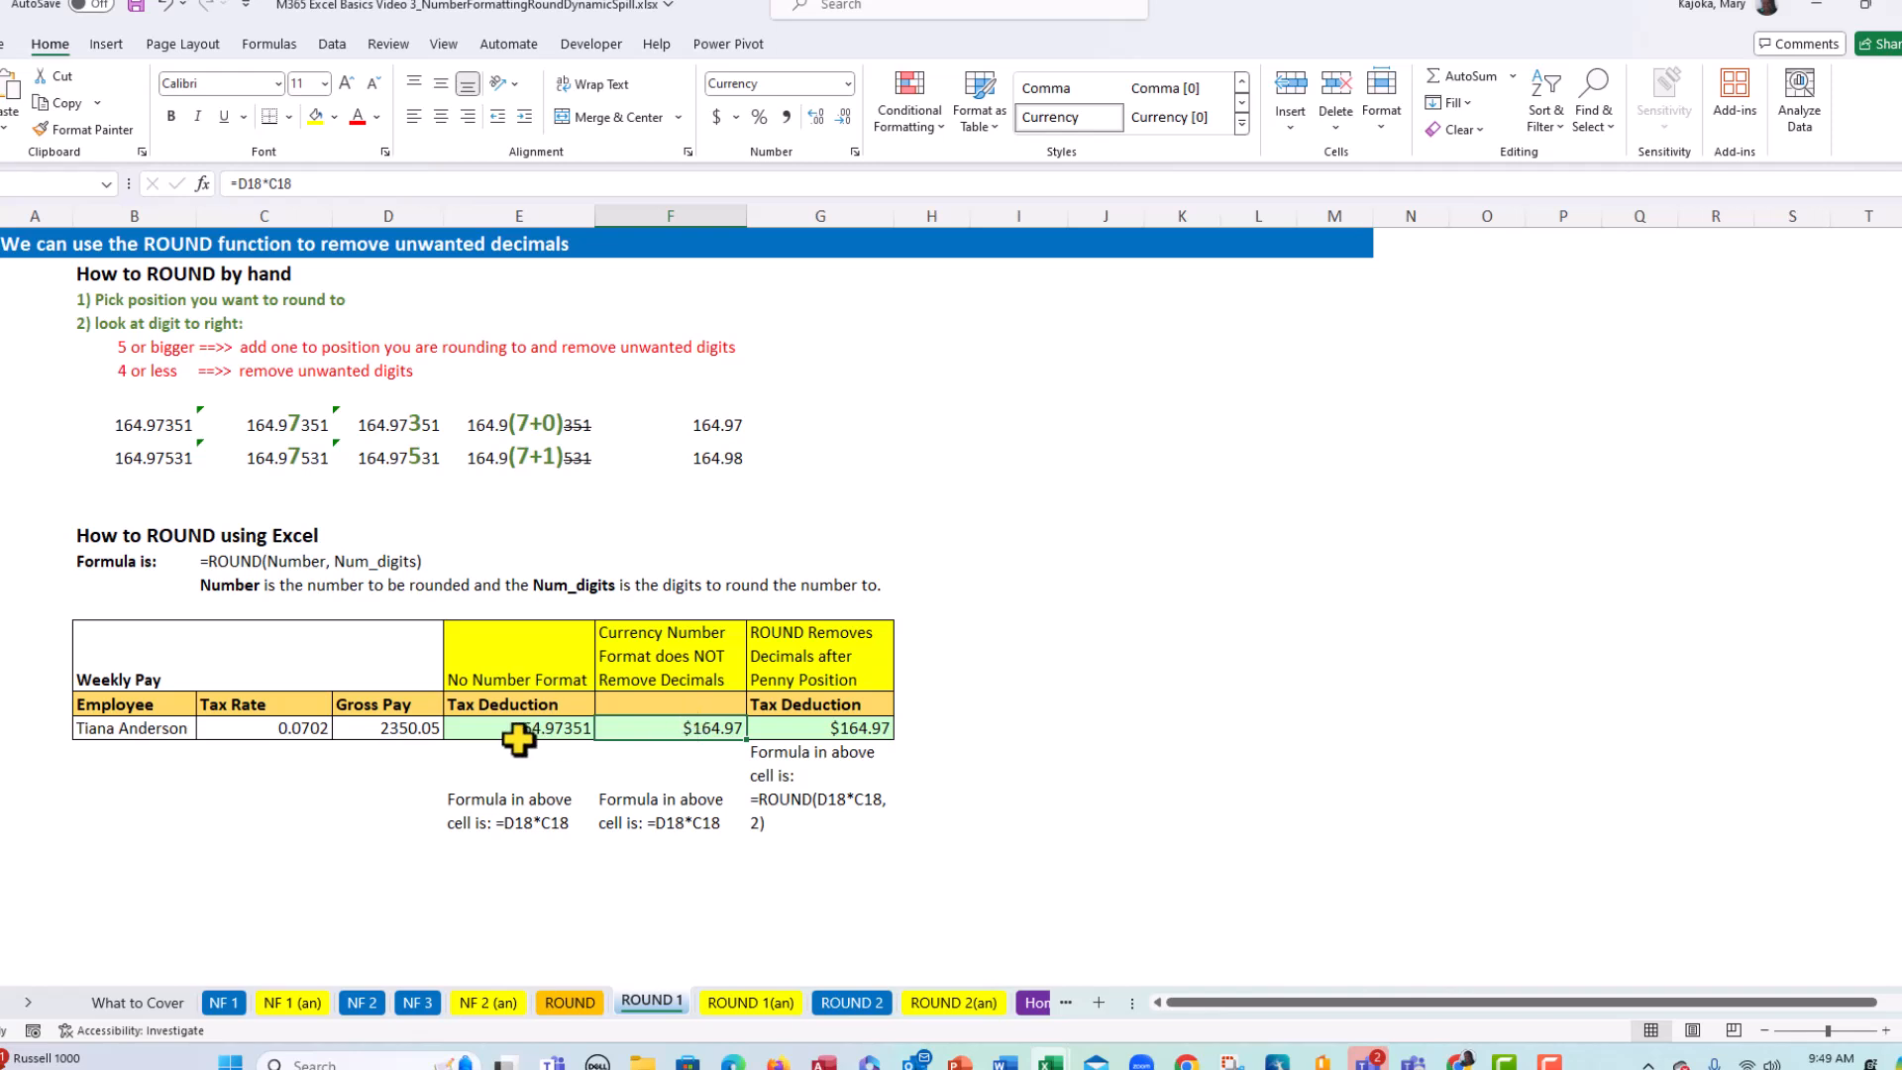
pyautogui.moveTo(533, 725); pyautogui.dragTo(790, 734)
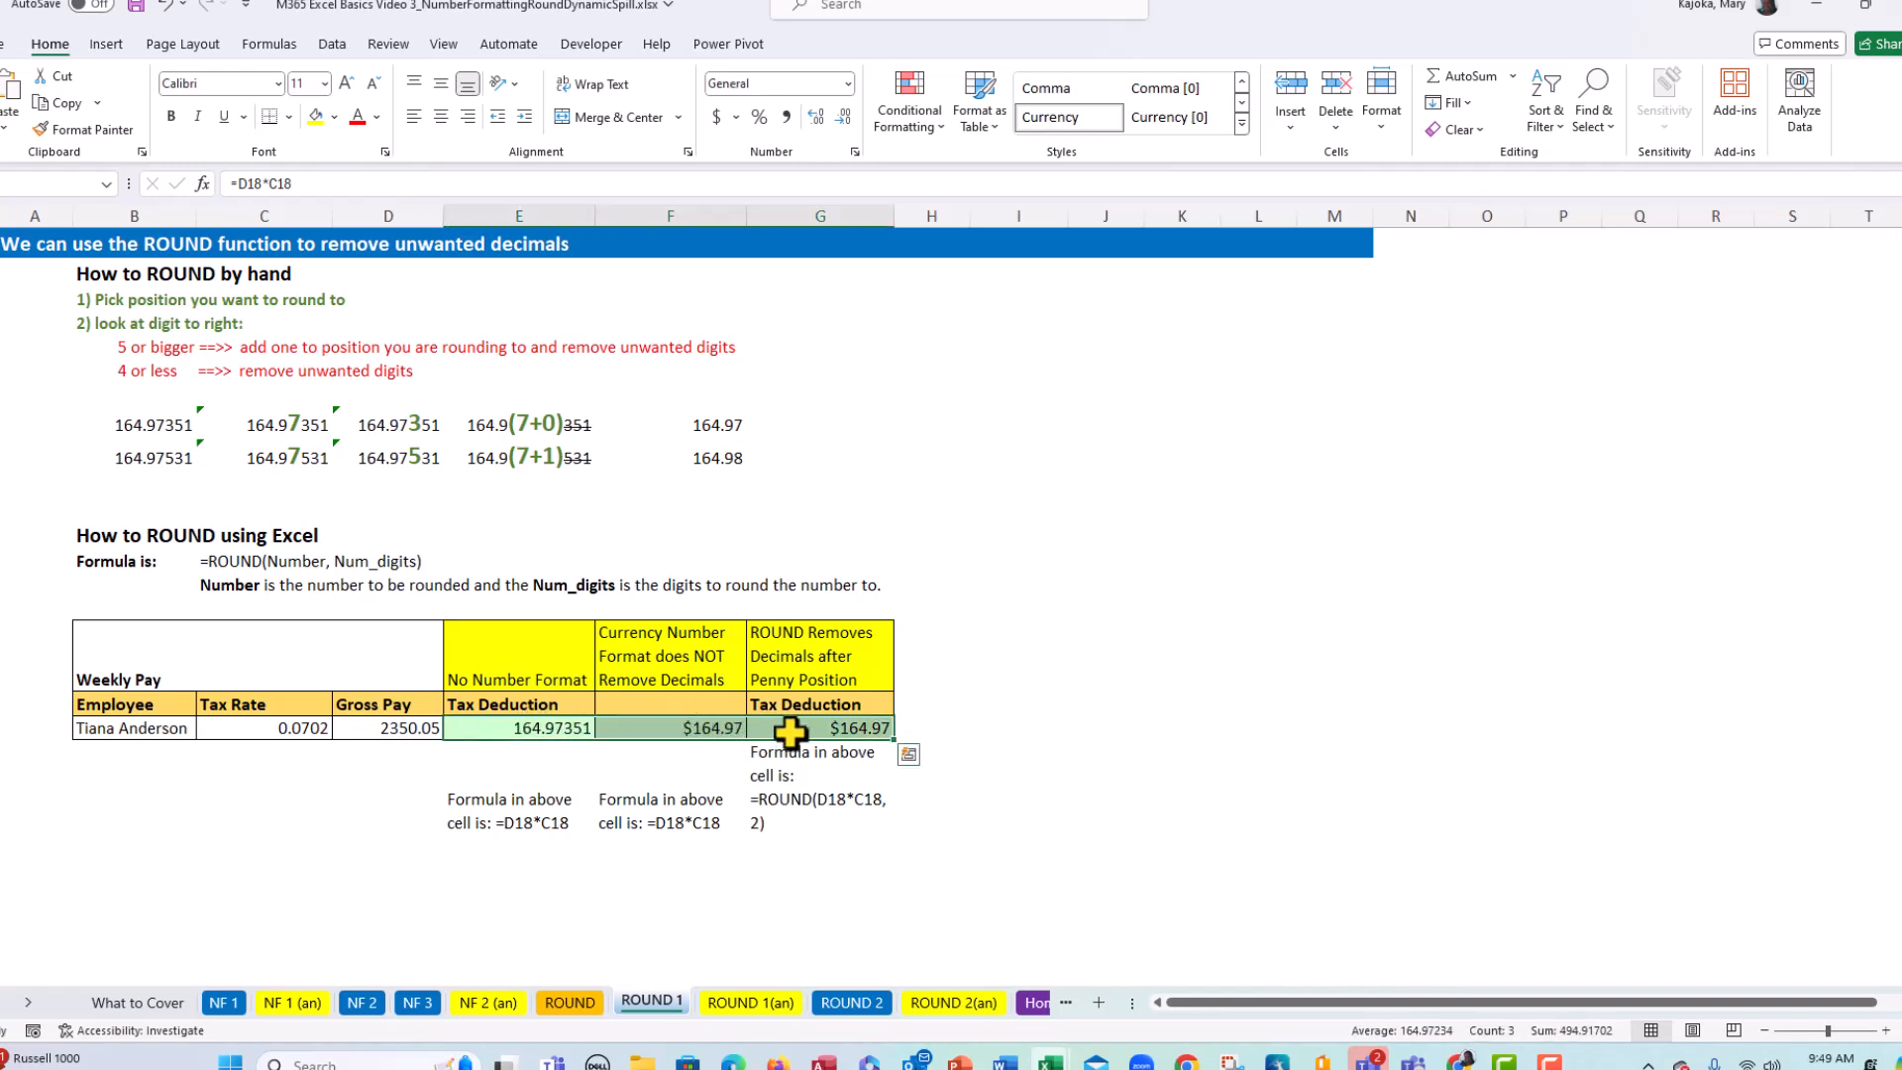
# - Clear the tax deduction cells E18:G18 and enter the formula =C18*D18 in the No Number Format cell E18
pyautogui.press('Delete')
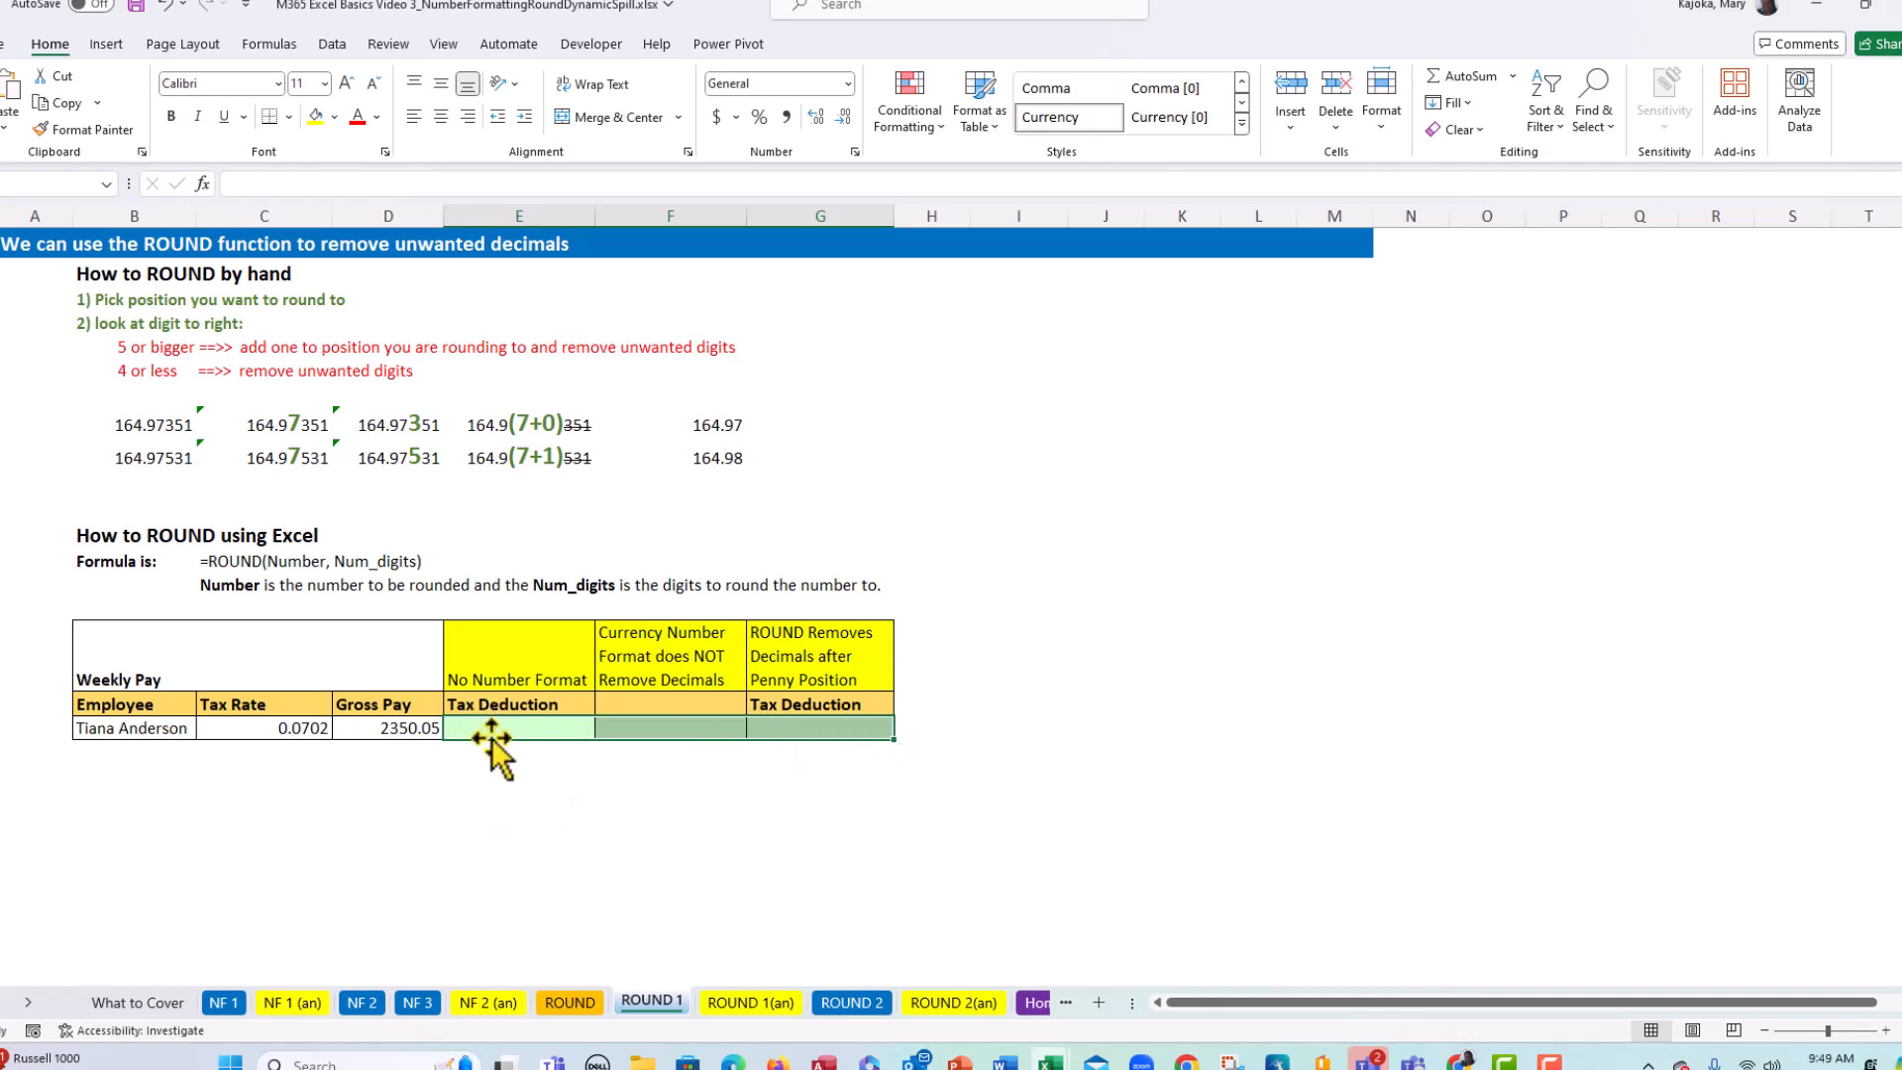
pyautogui.click(510, 725)
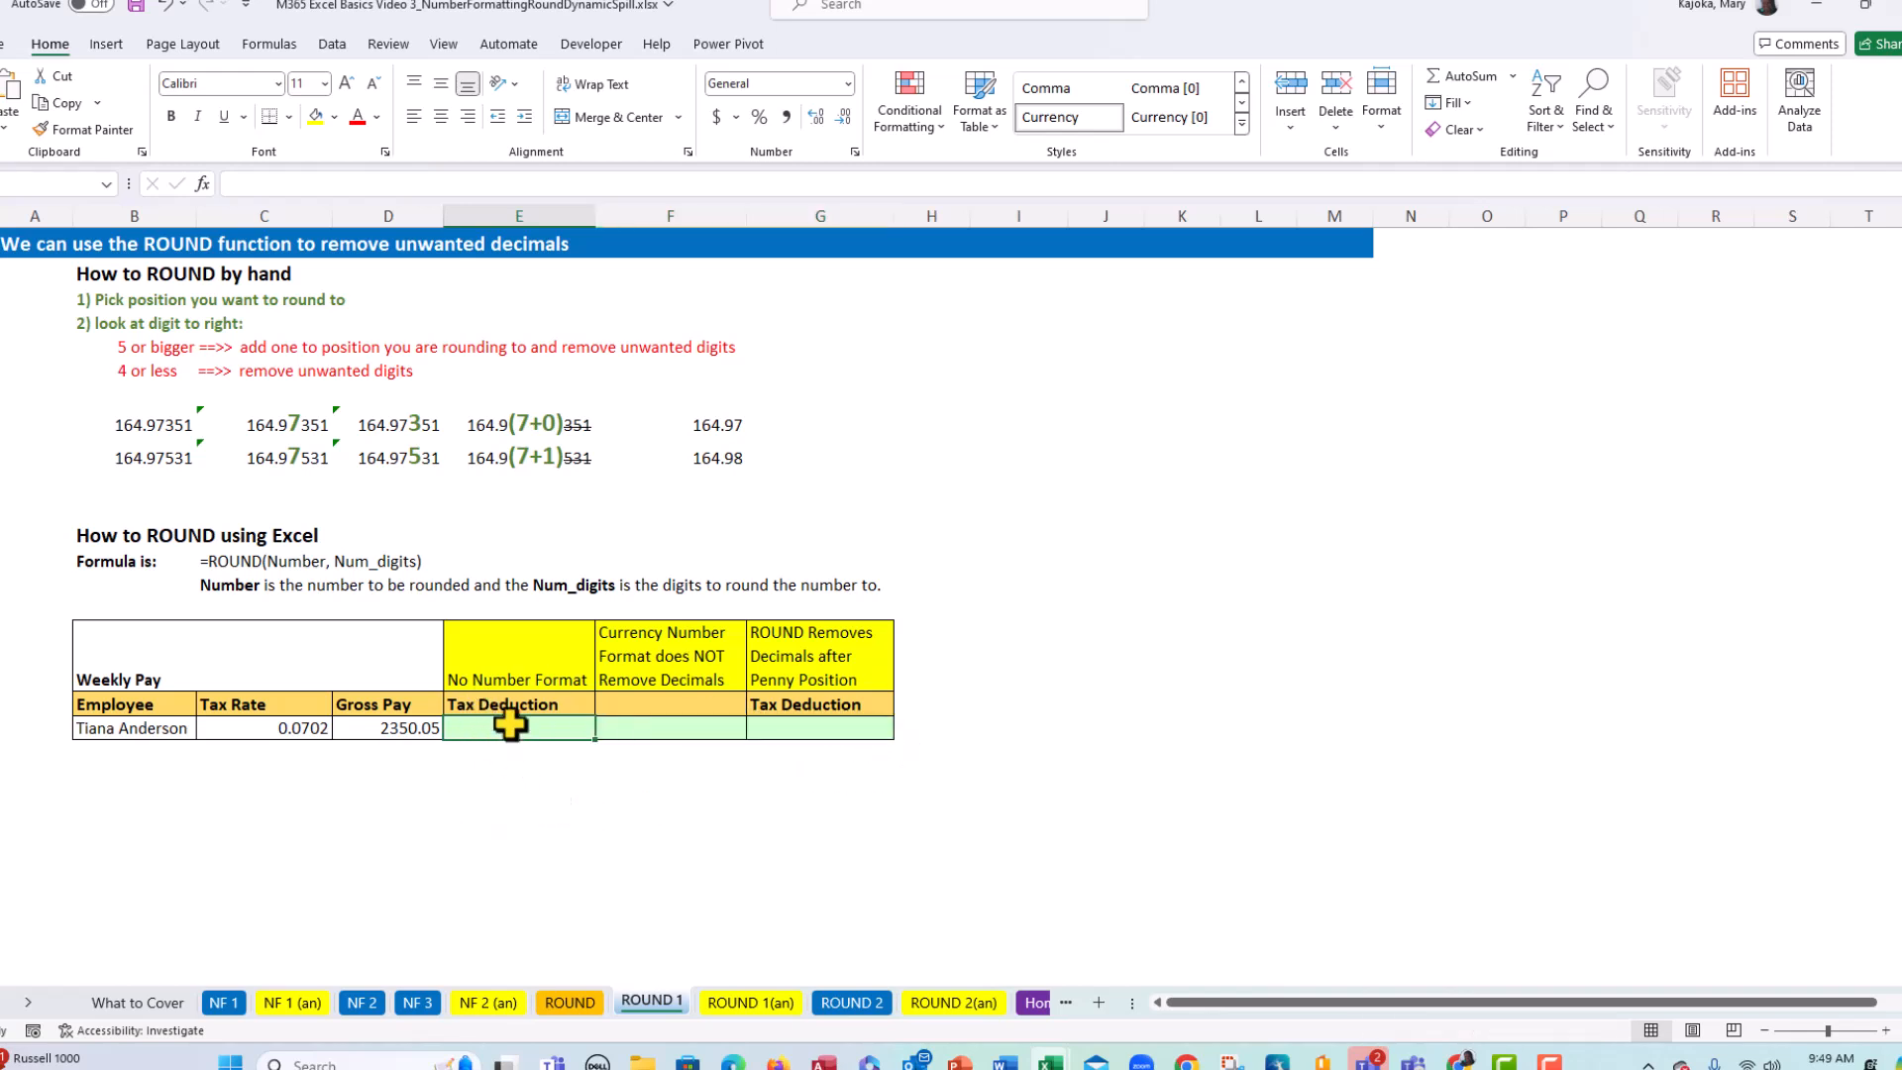
pyautogui.write('=')
pyautogui.click(300, 729)
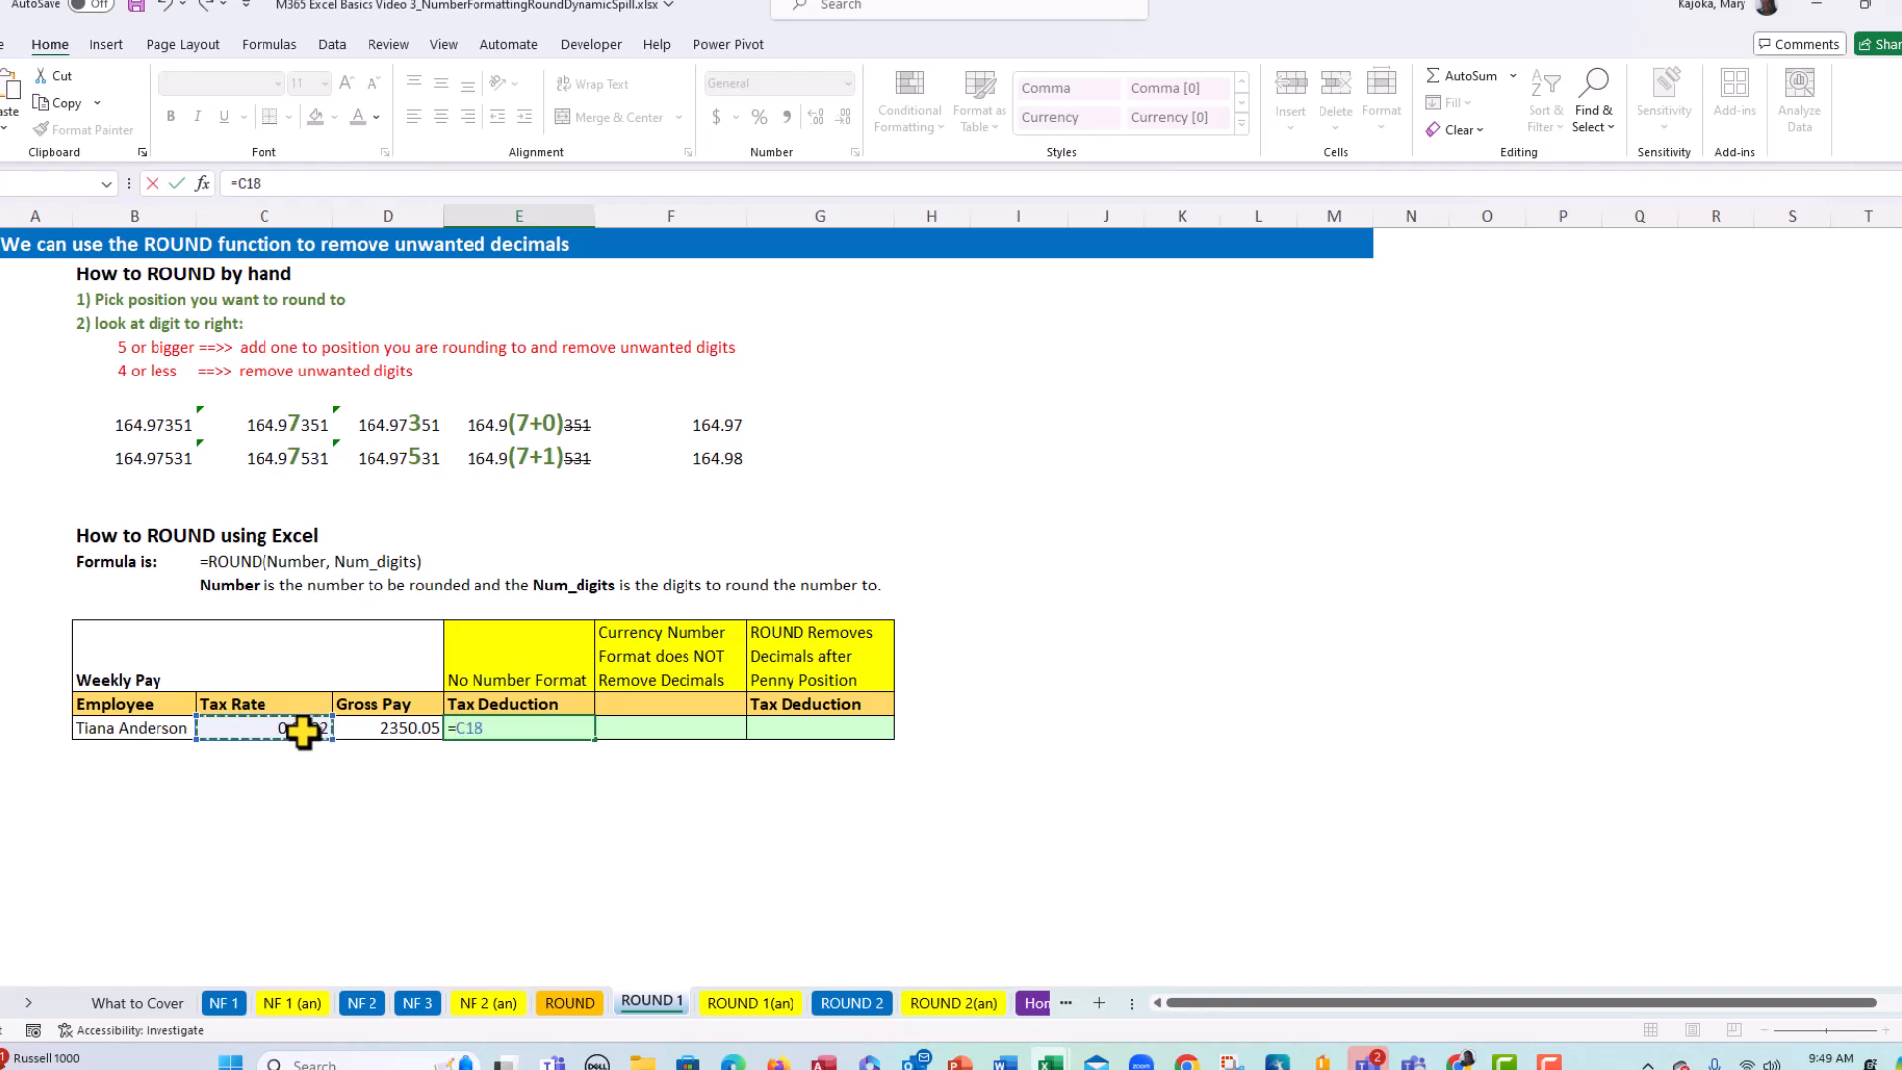
pyautogui.write('*')
pyautogui.click(369, 726)
pyautogui.press('Return')
pyautogui.click(528, 726)
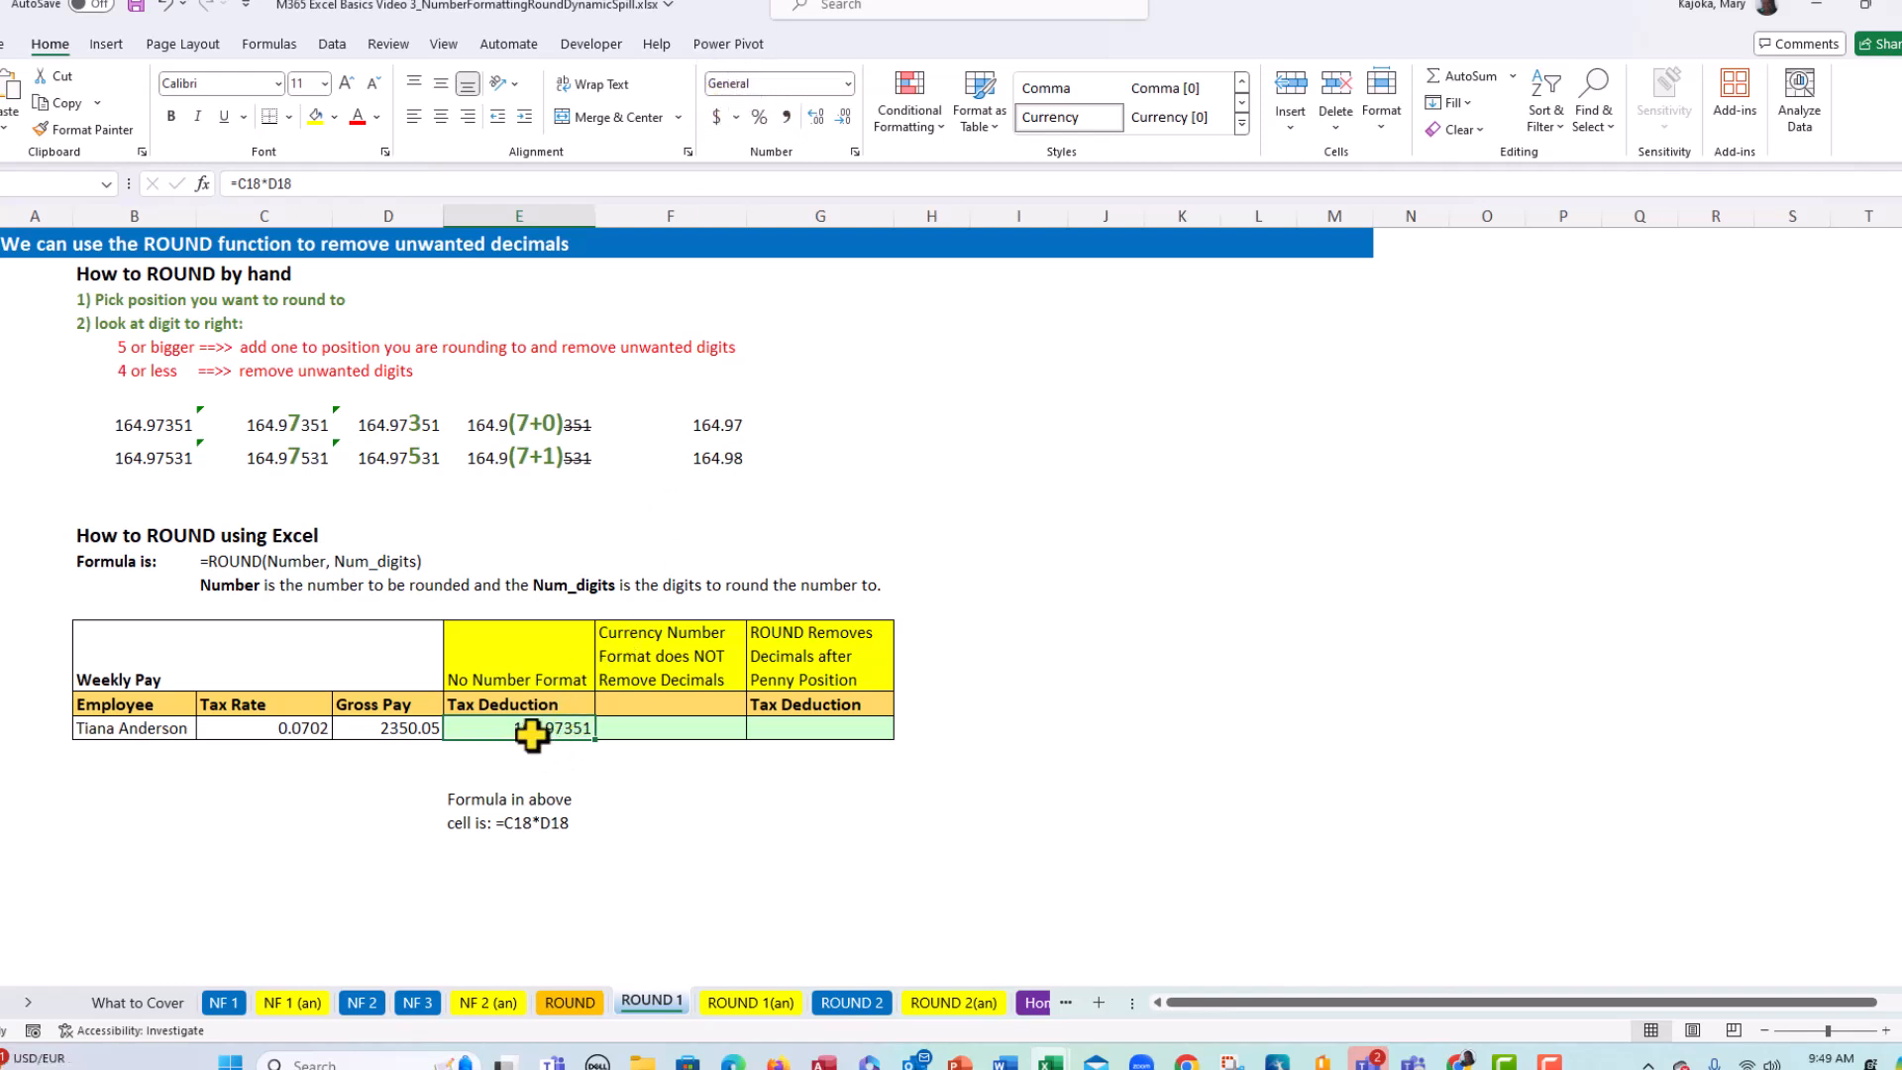
# - Enter the formula =C18*D18 in the currency-formatted cell F18
pyautogui.click(677, 726)
pyautogui.write('=')
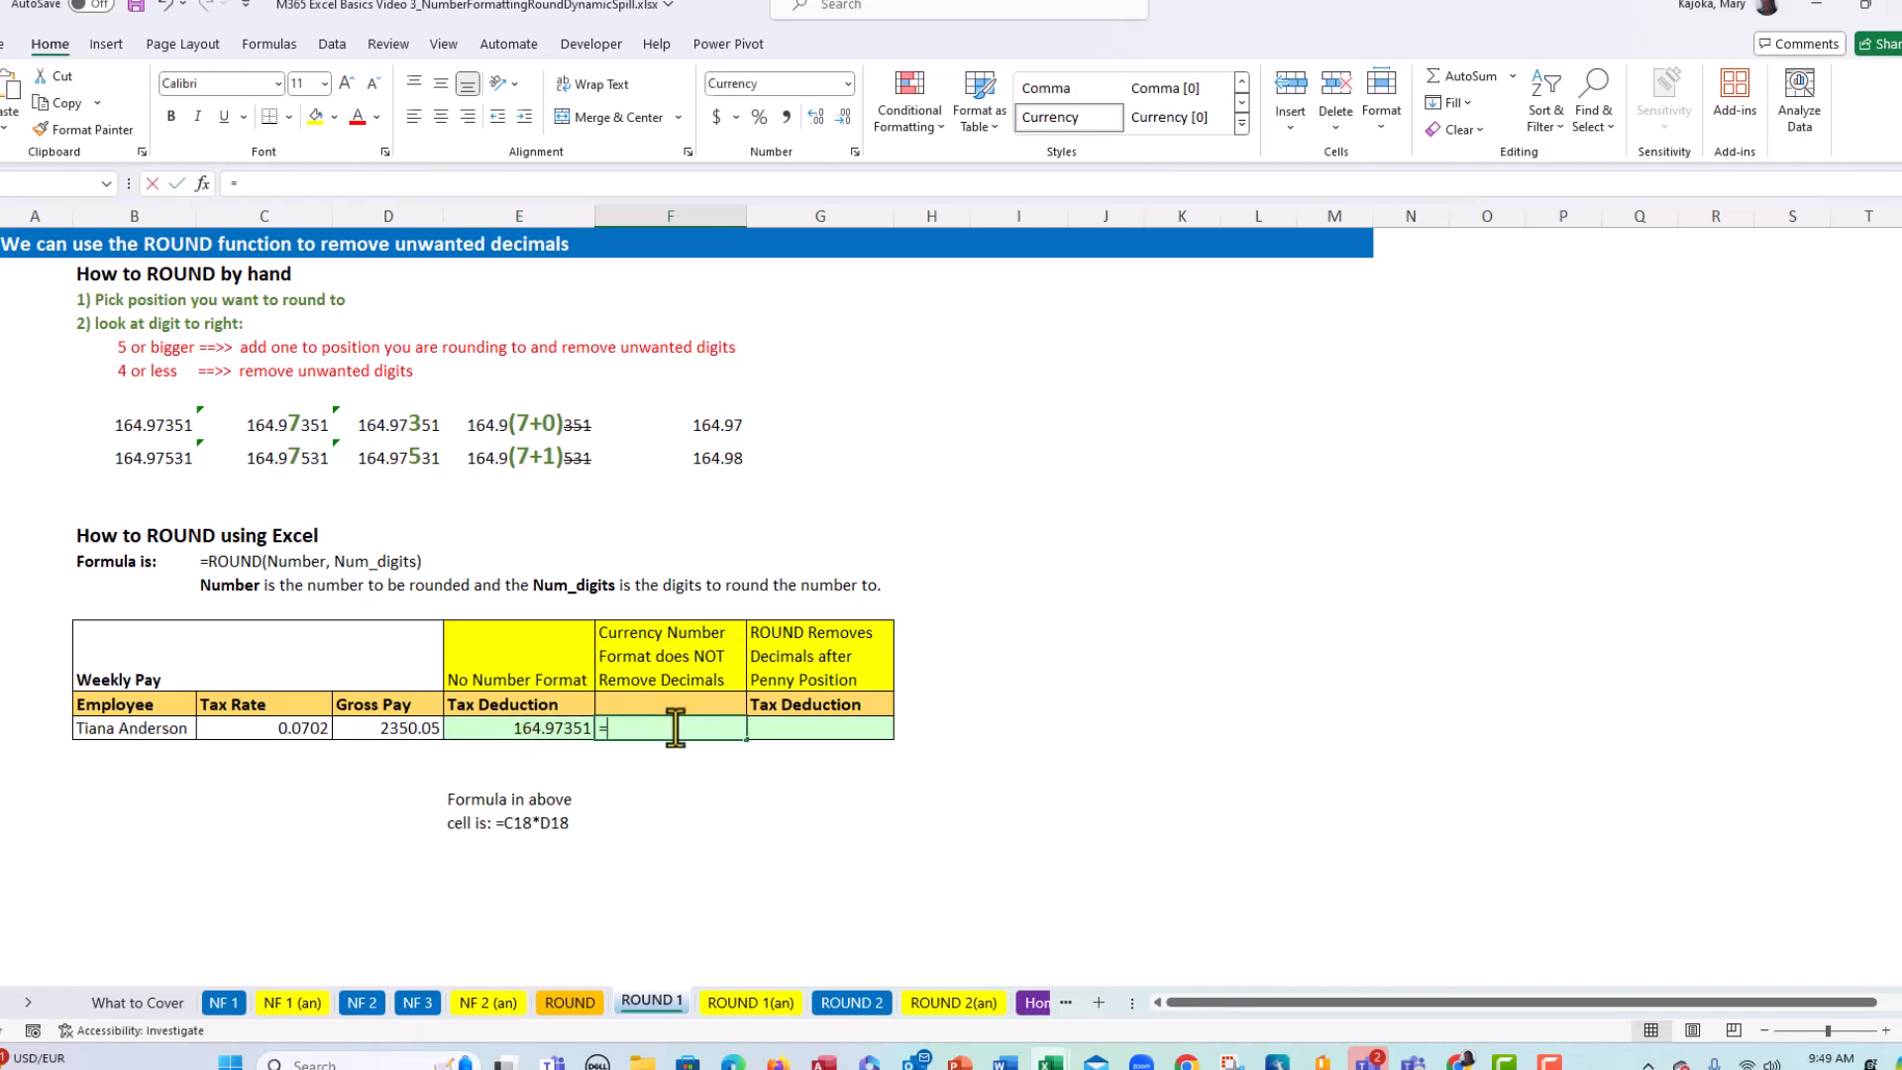
pyautogui.click(295, 731)
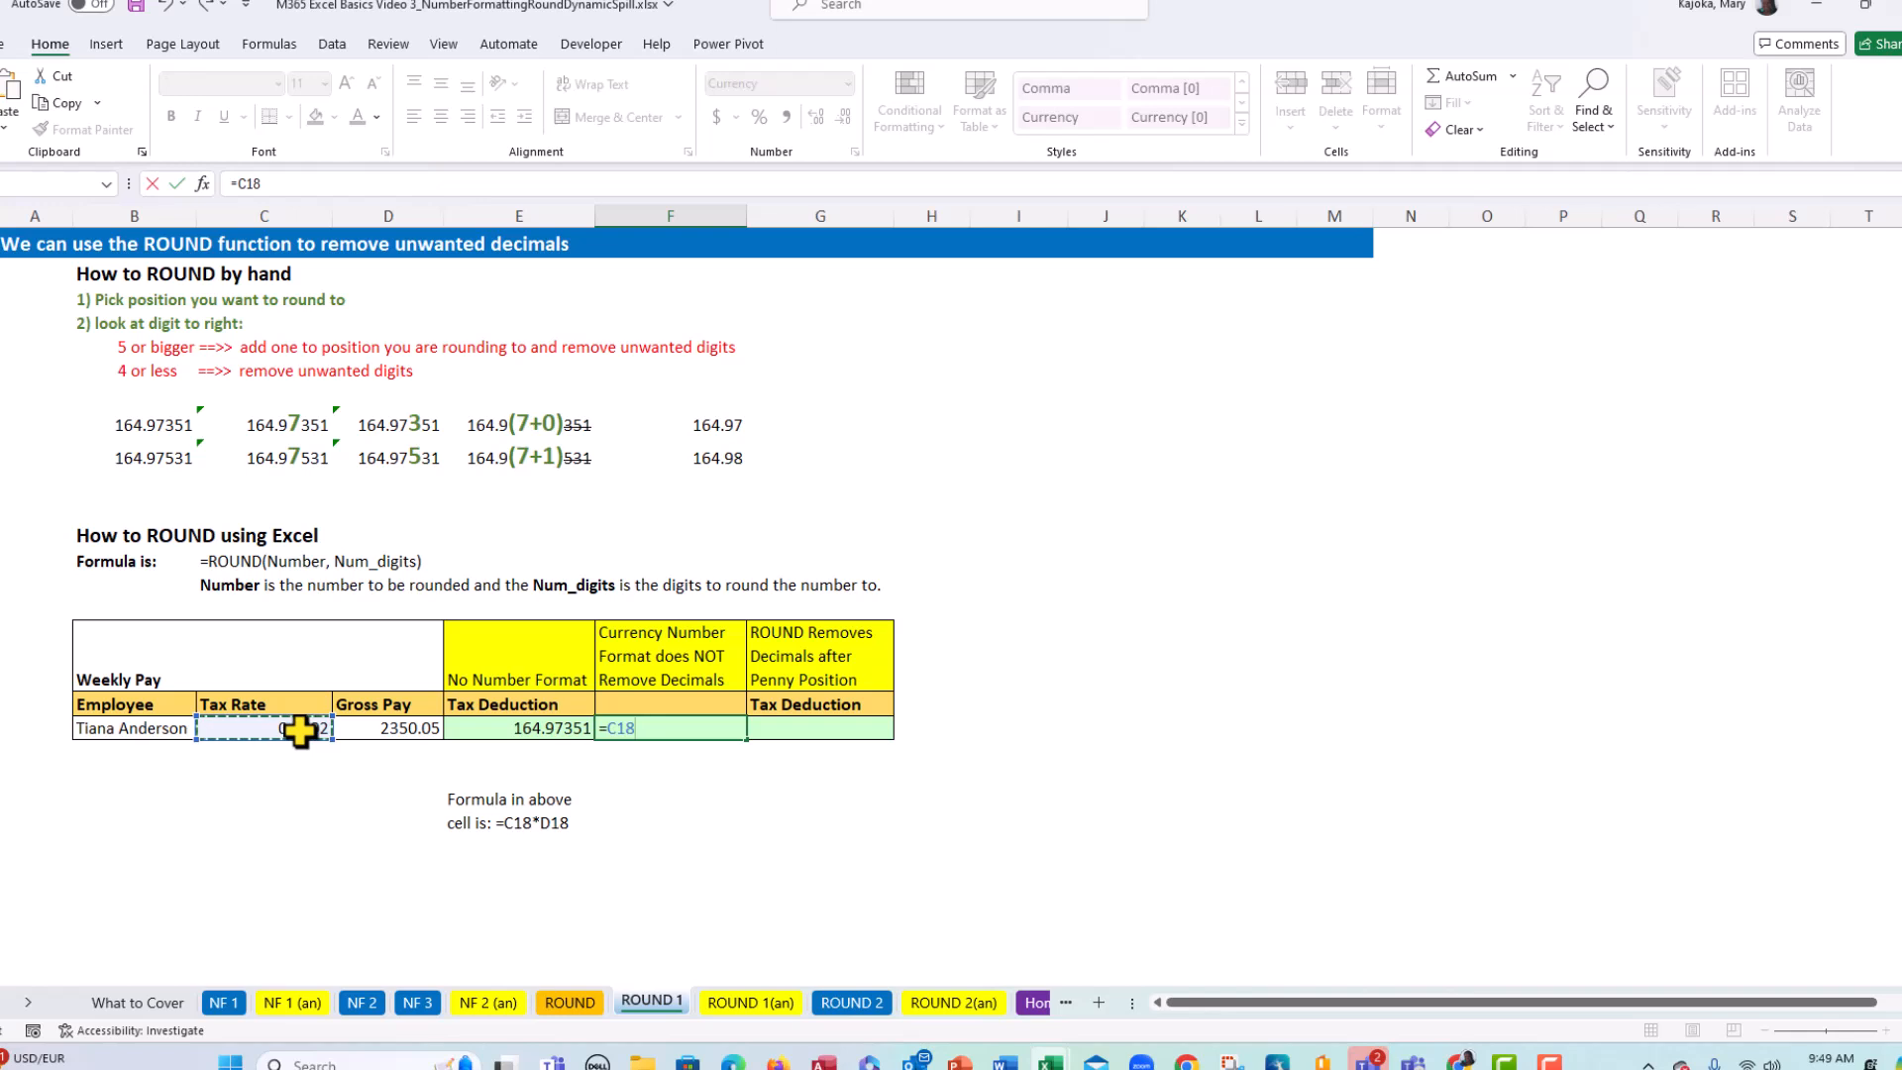
pyautogui.write('*')
pyautogui.click(406, 734)
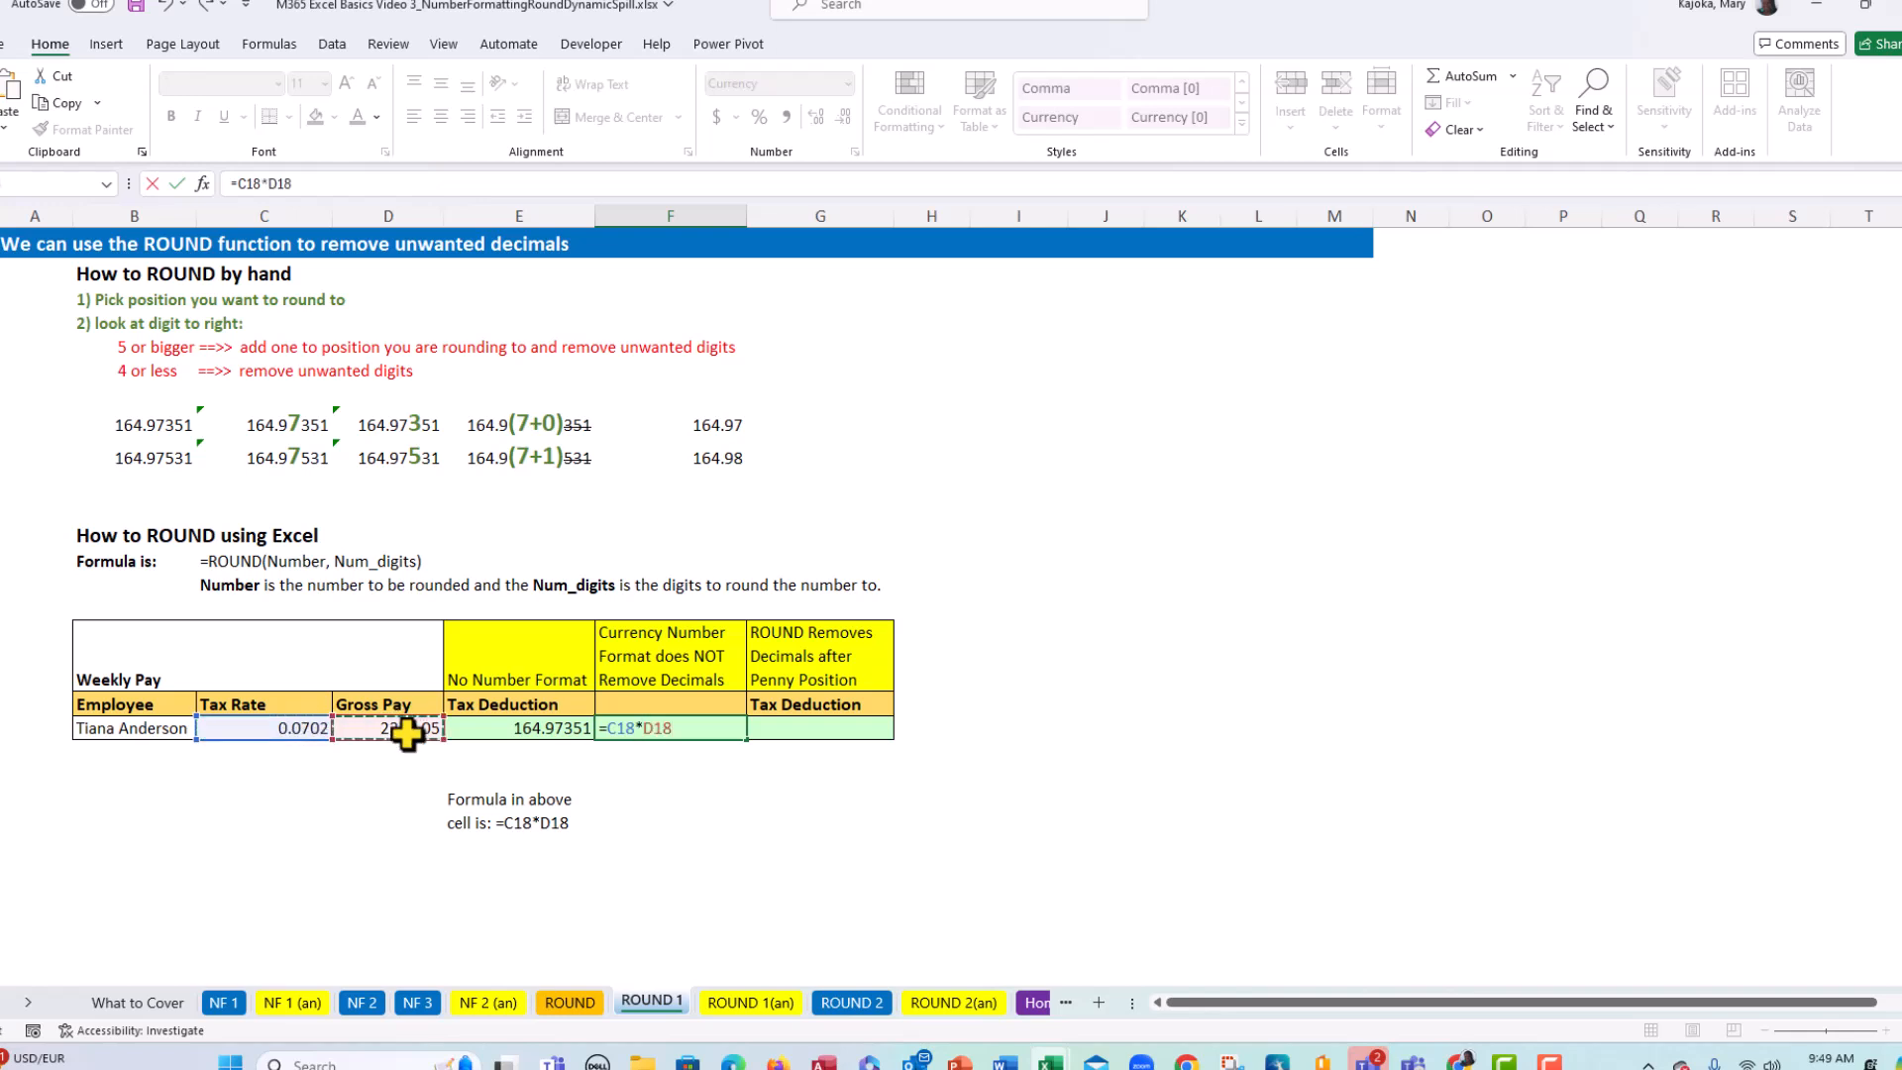
pyautogui.hotkey('ctrl', 'Return')
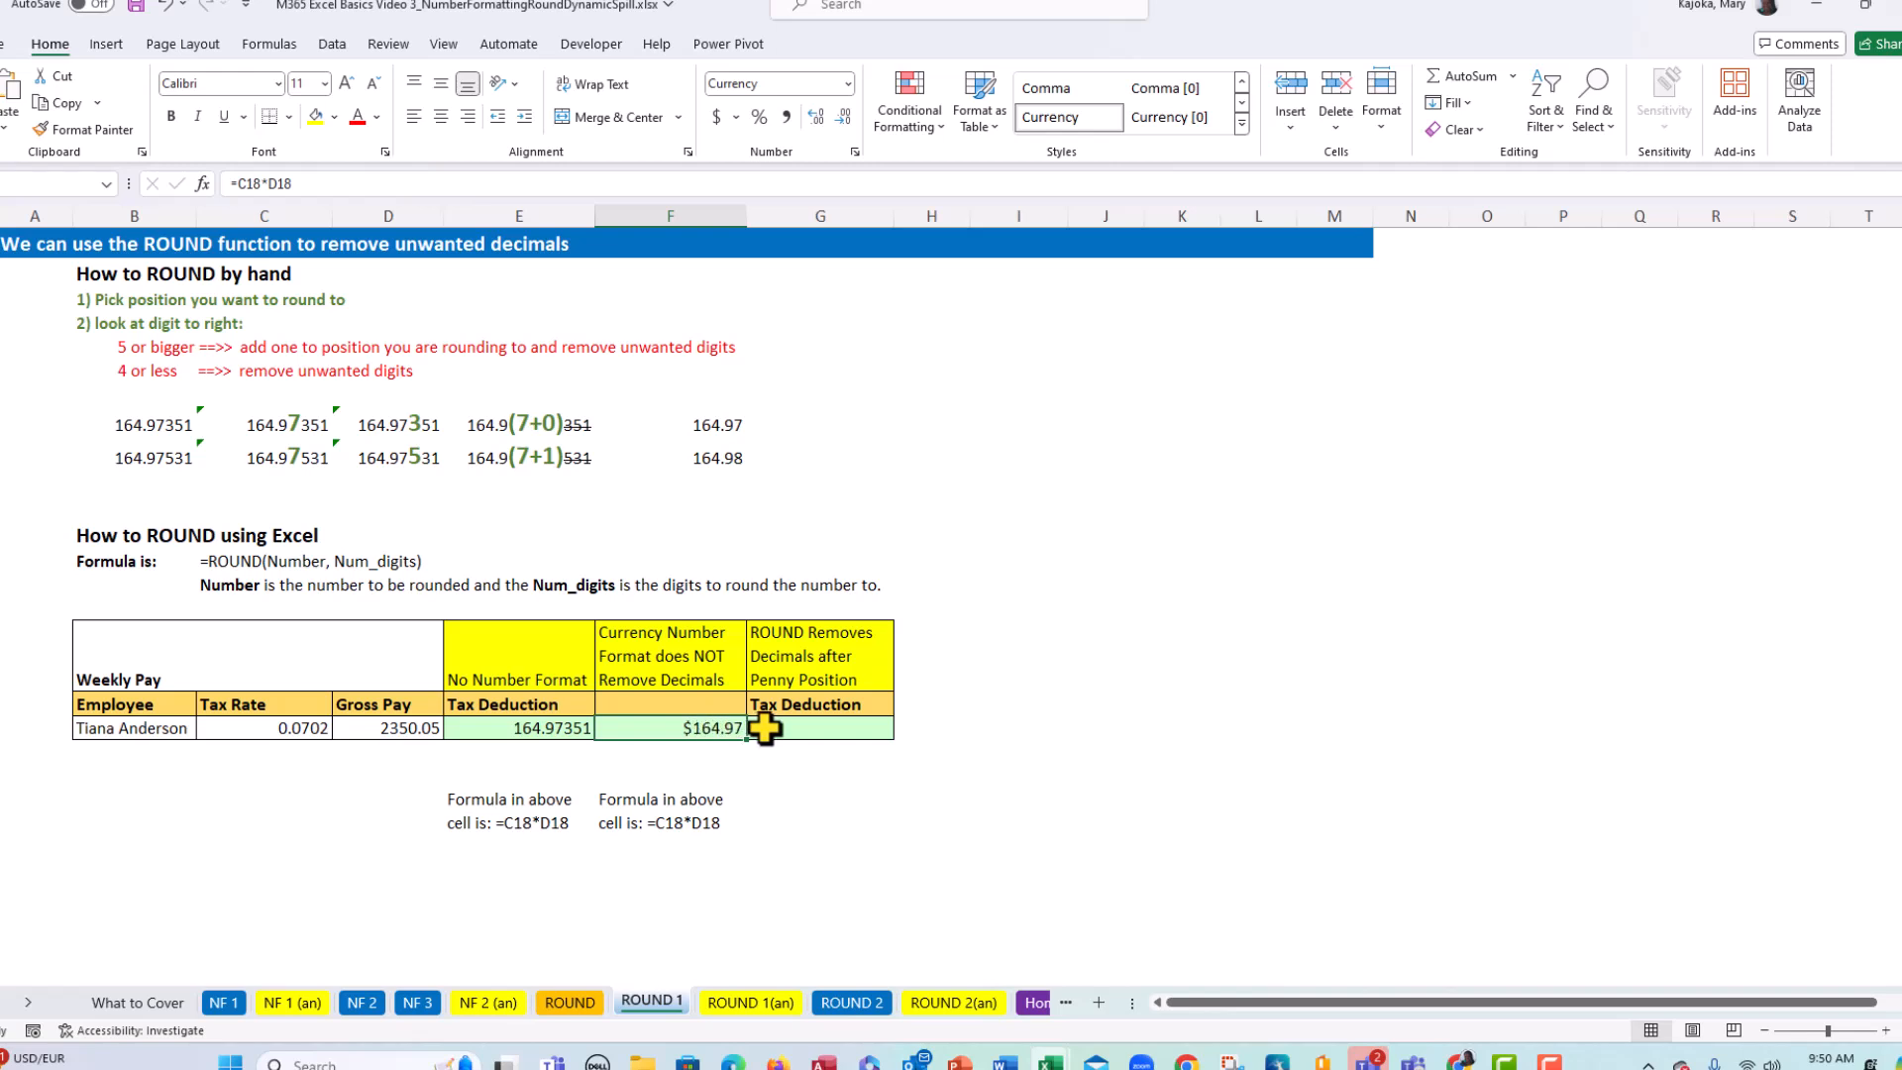
# - Try to enter =ROUND(C18*D18) in G18 without the num_digits argument
pyautogui.click(805, 728)
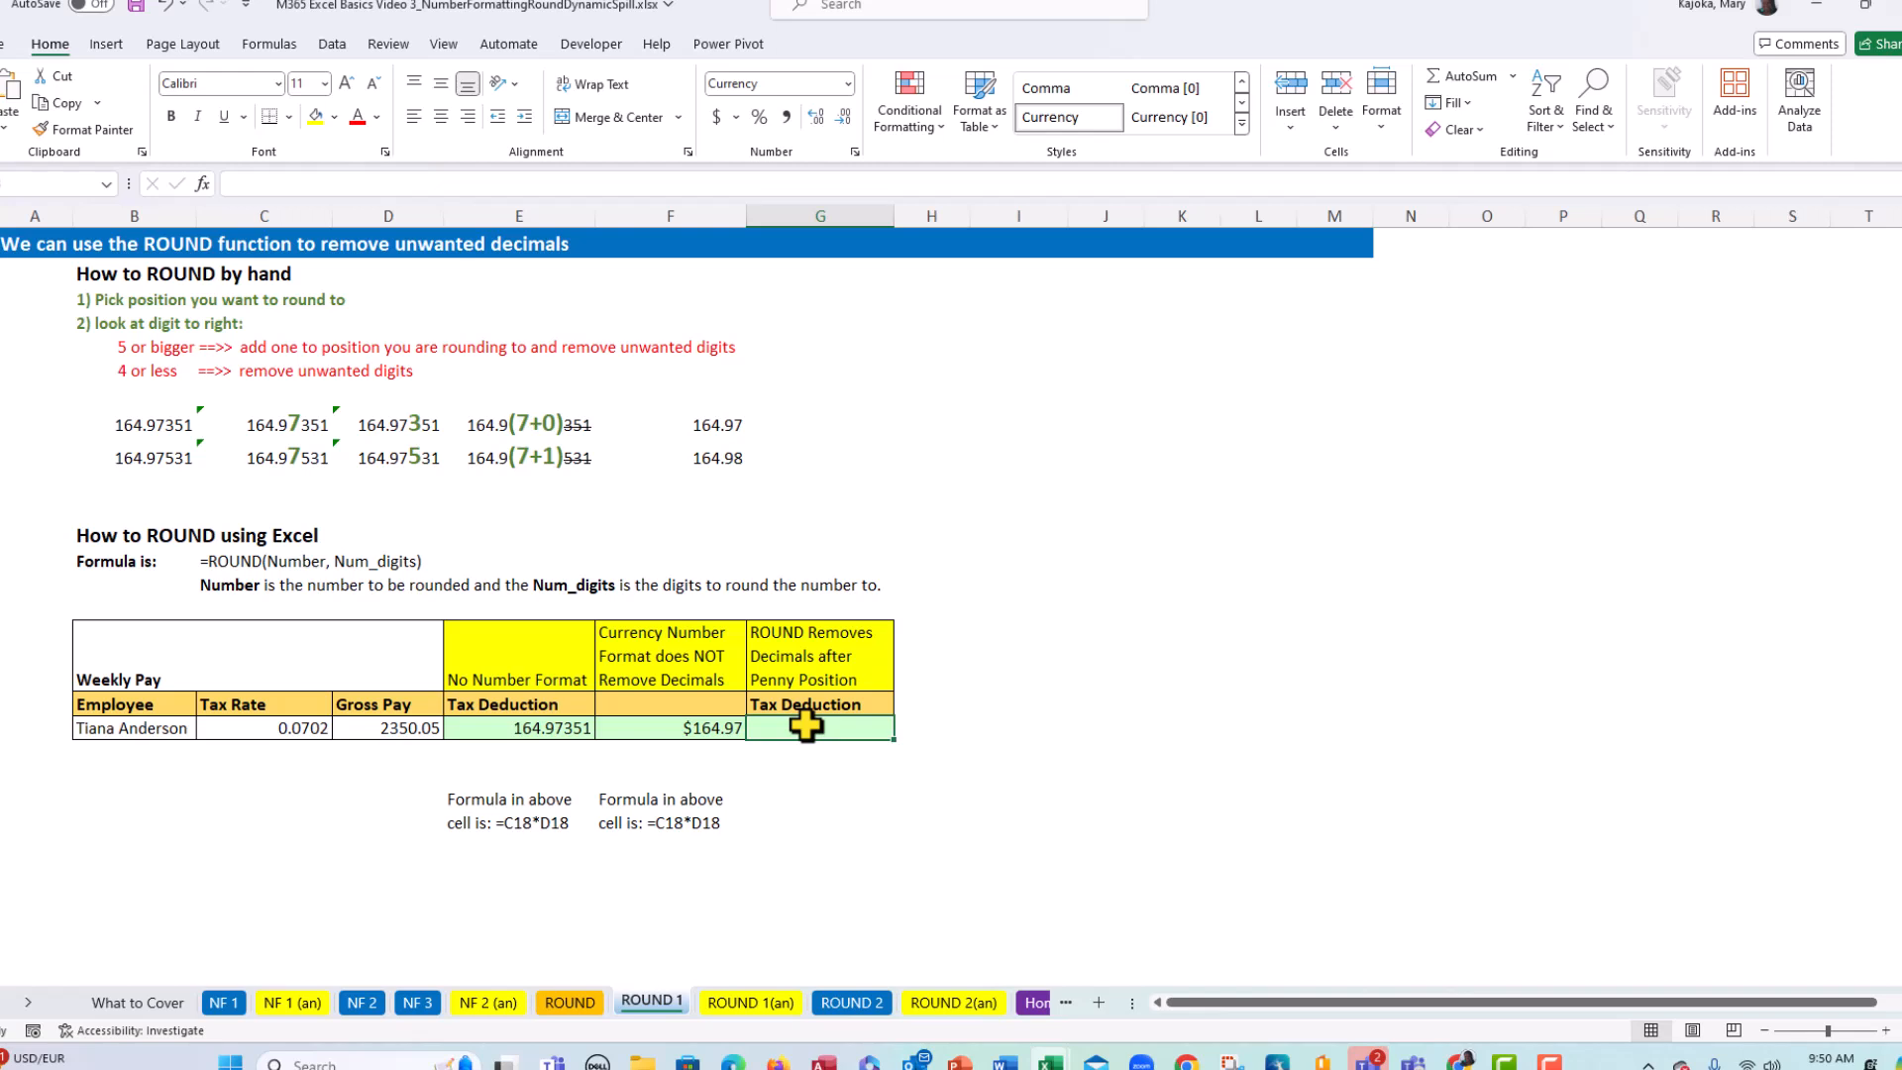
pyautogui.write('=')
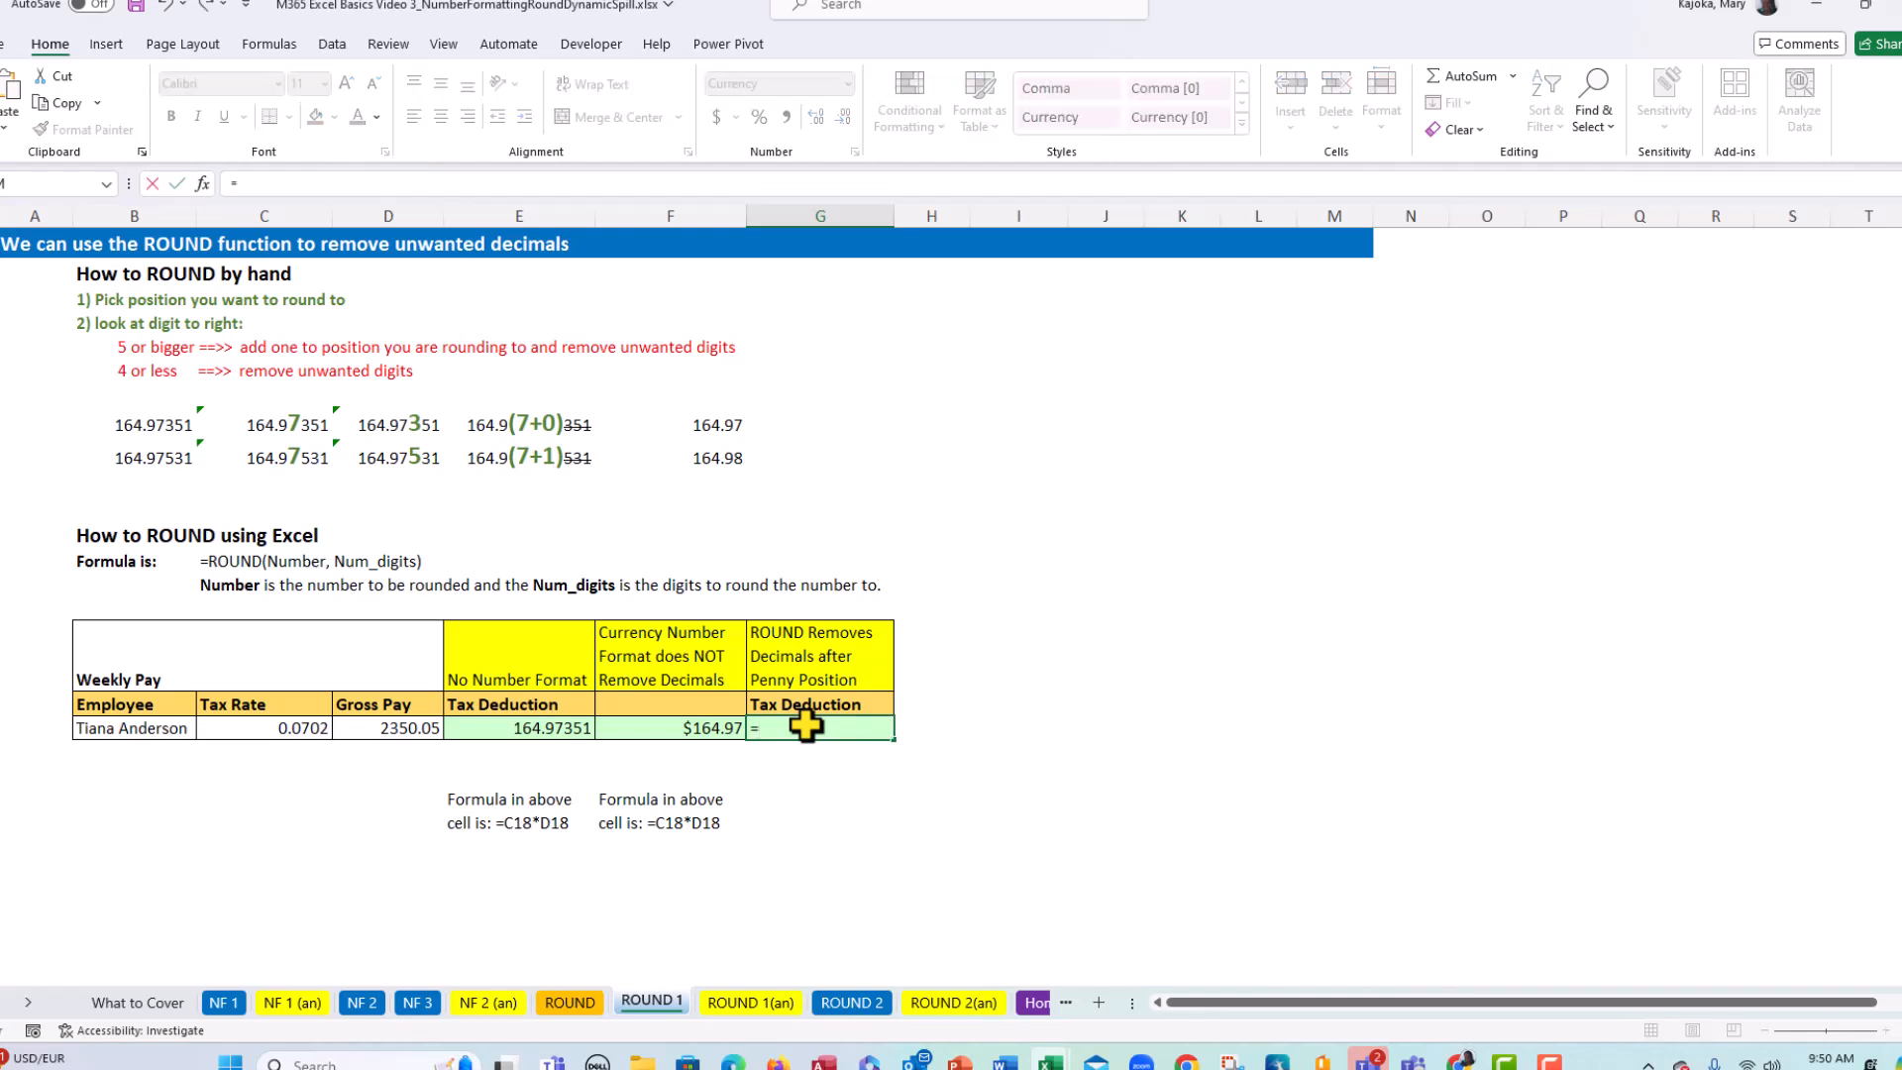
pyautogui.write('round')
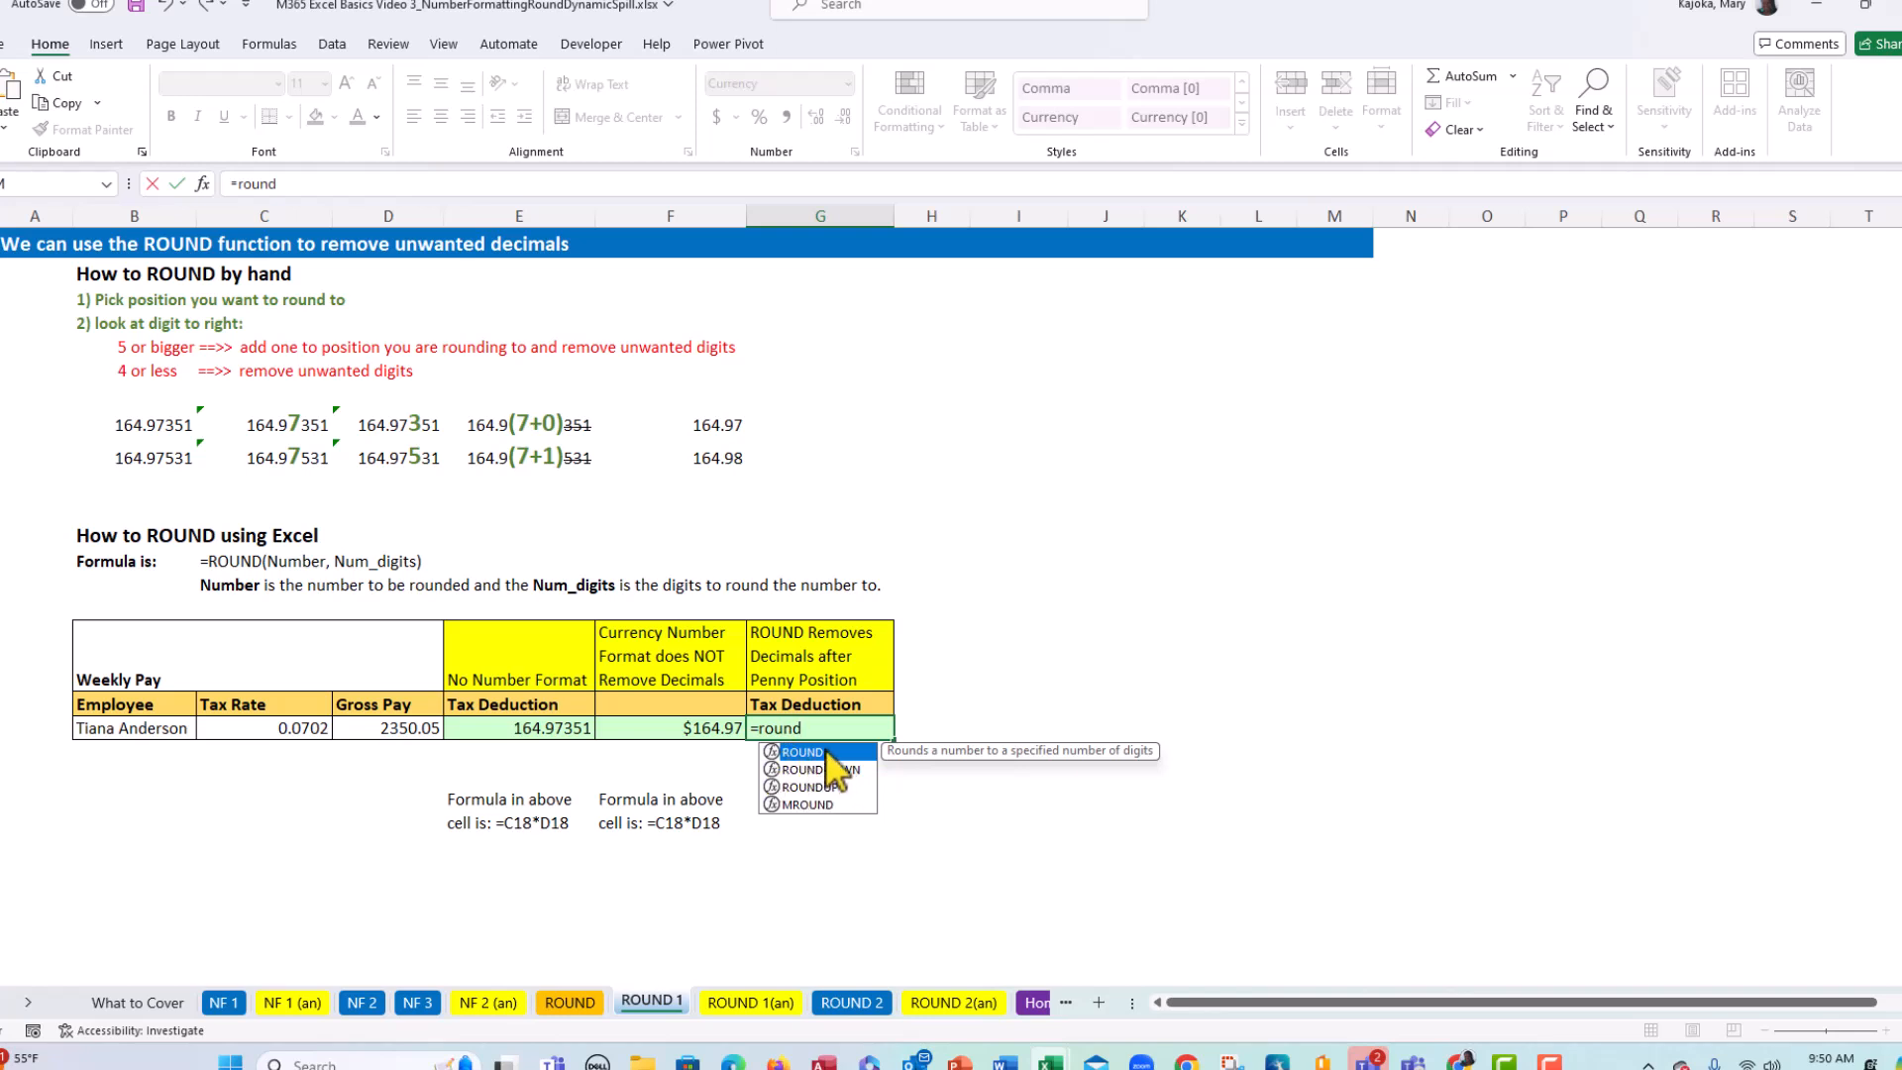
pyautogui.doubleClick(828, 753)
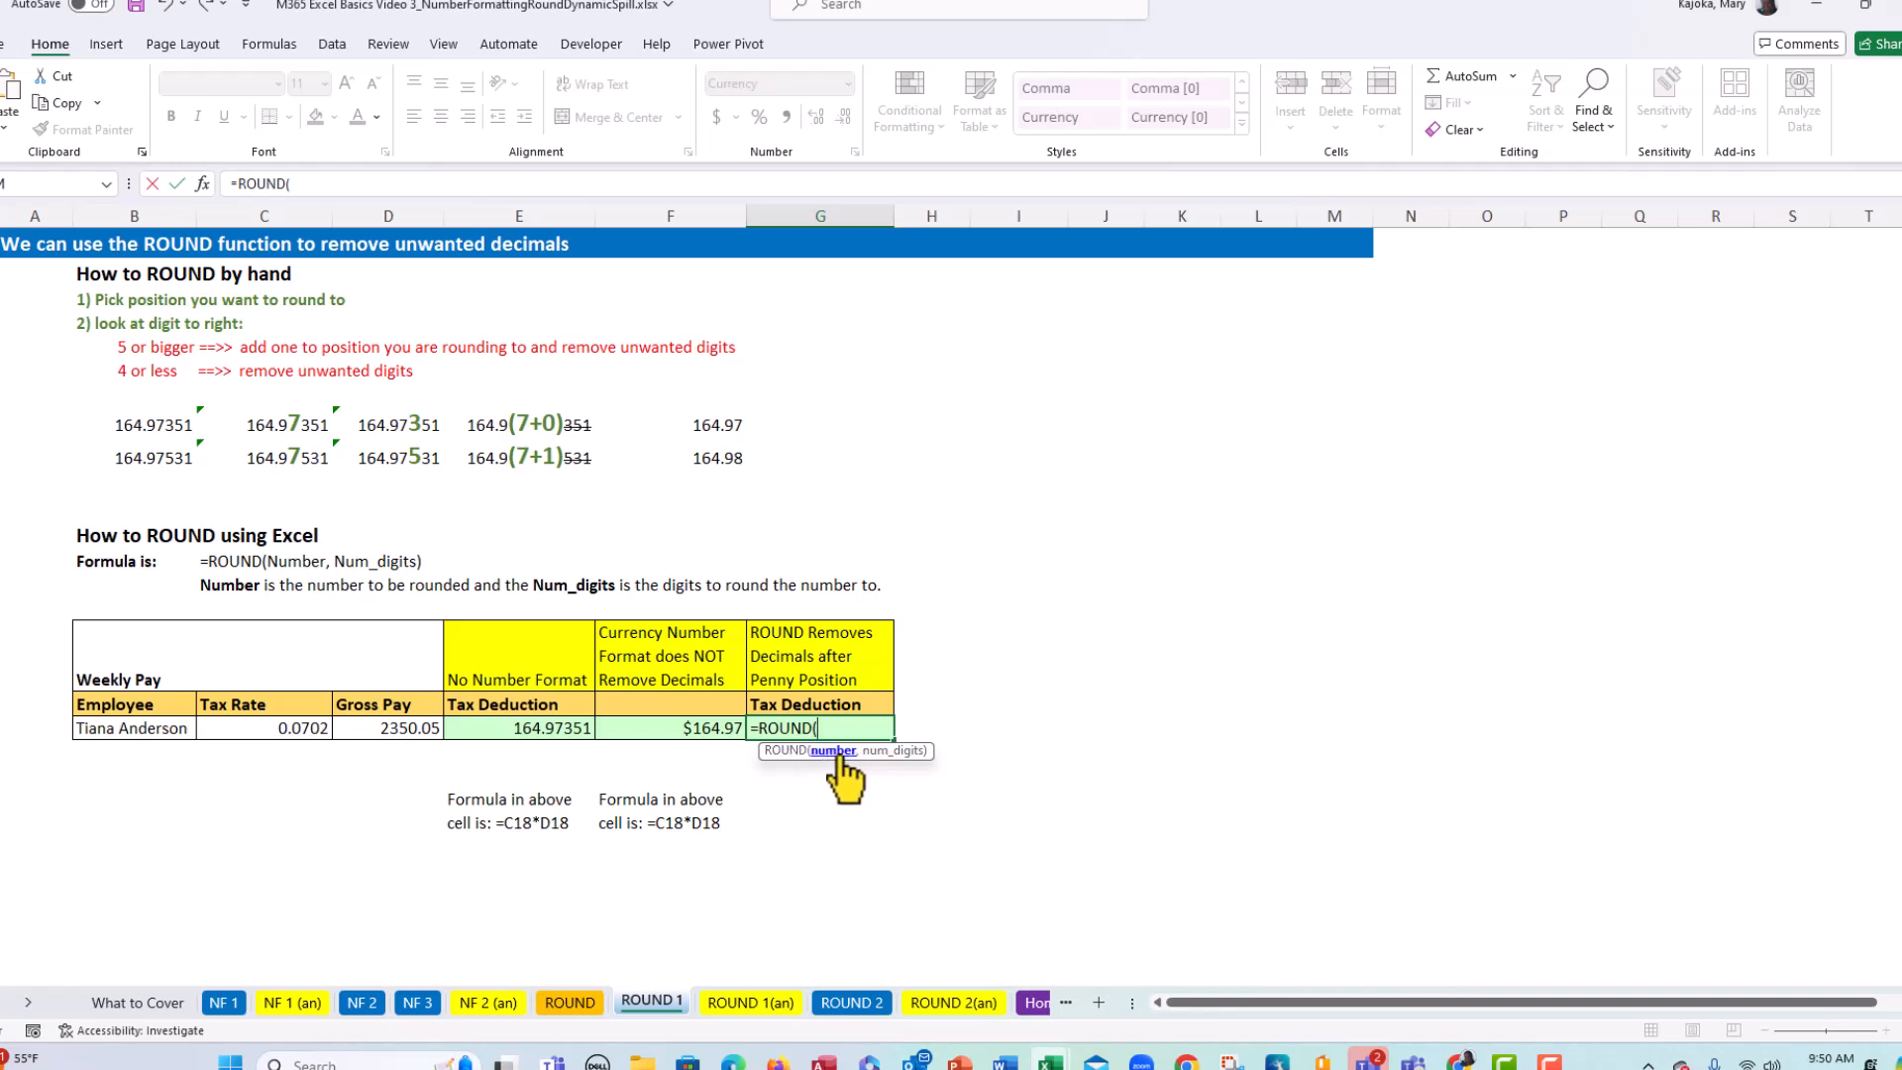
pyautogui.click(293, 726)
pyautogui.write('*')
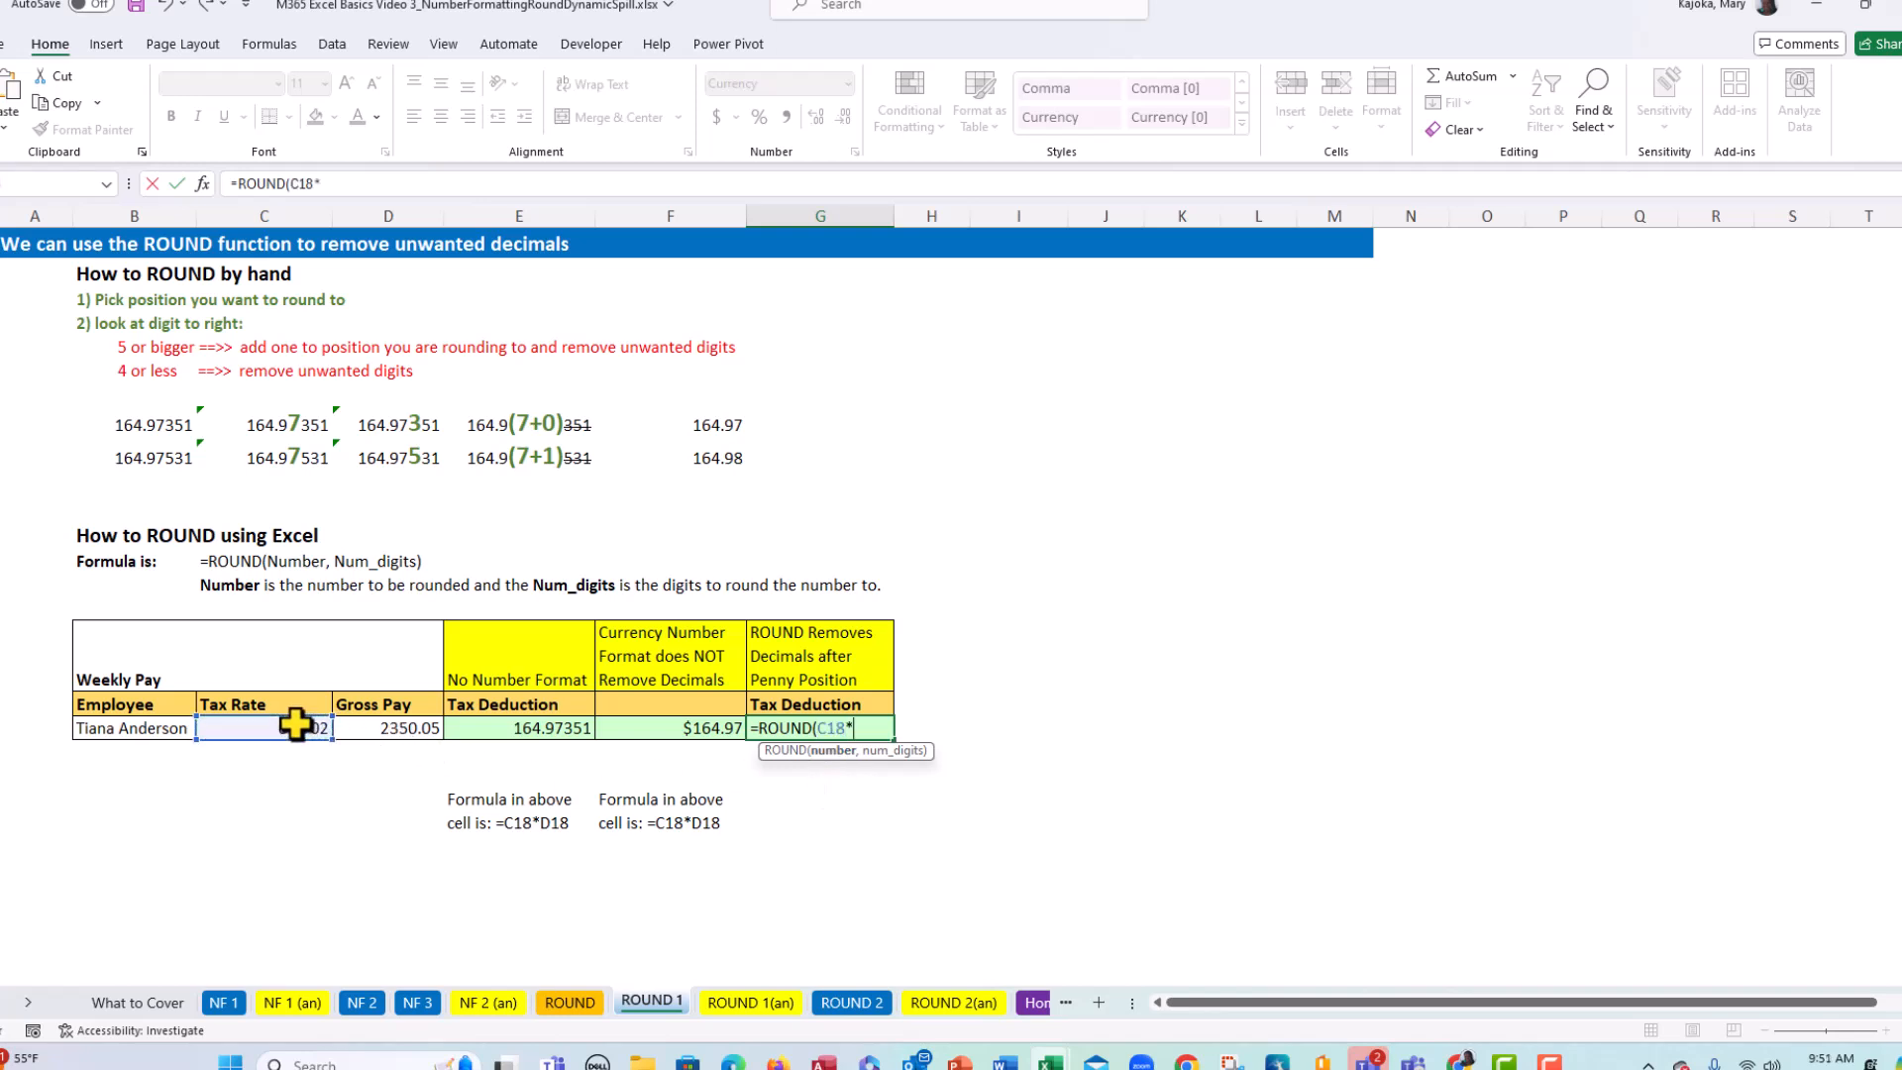
pyautogui.click(394, 728)
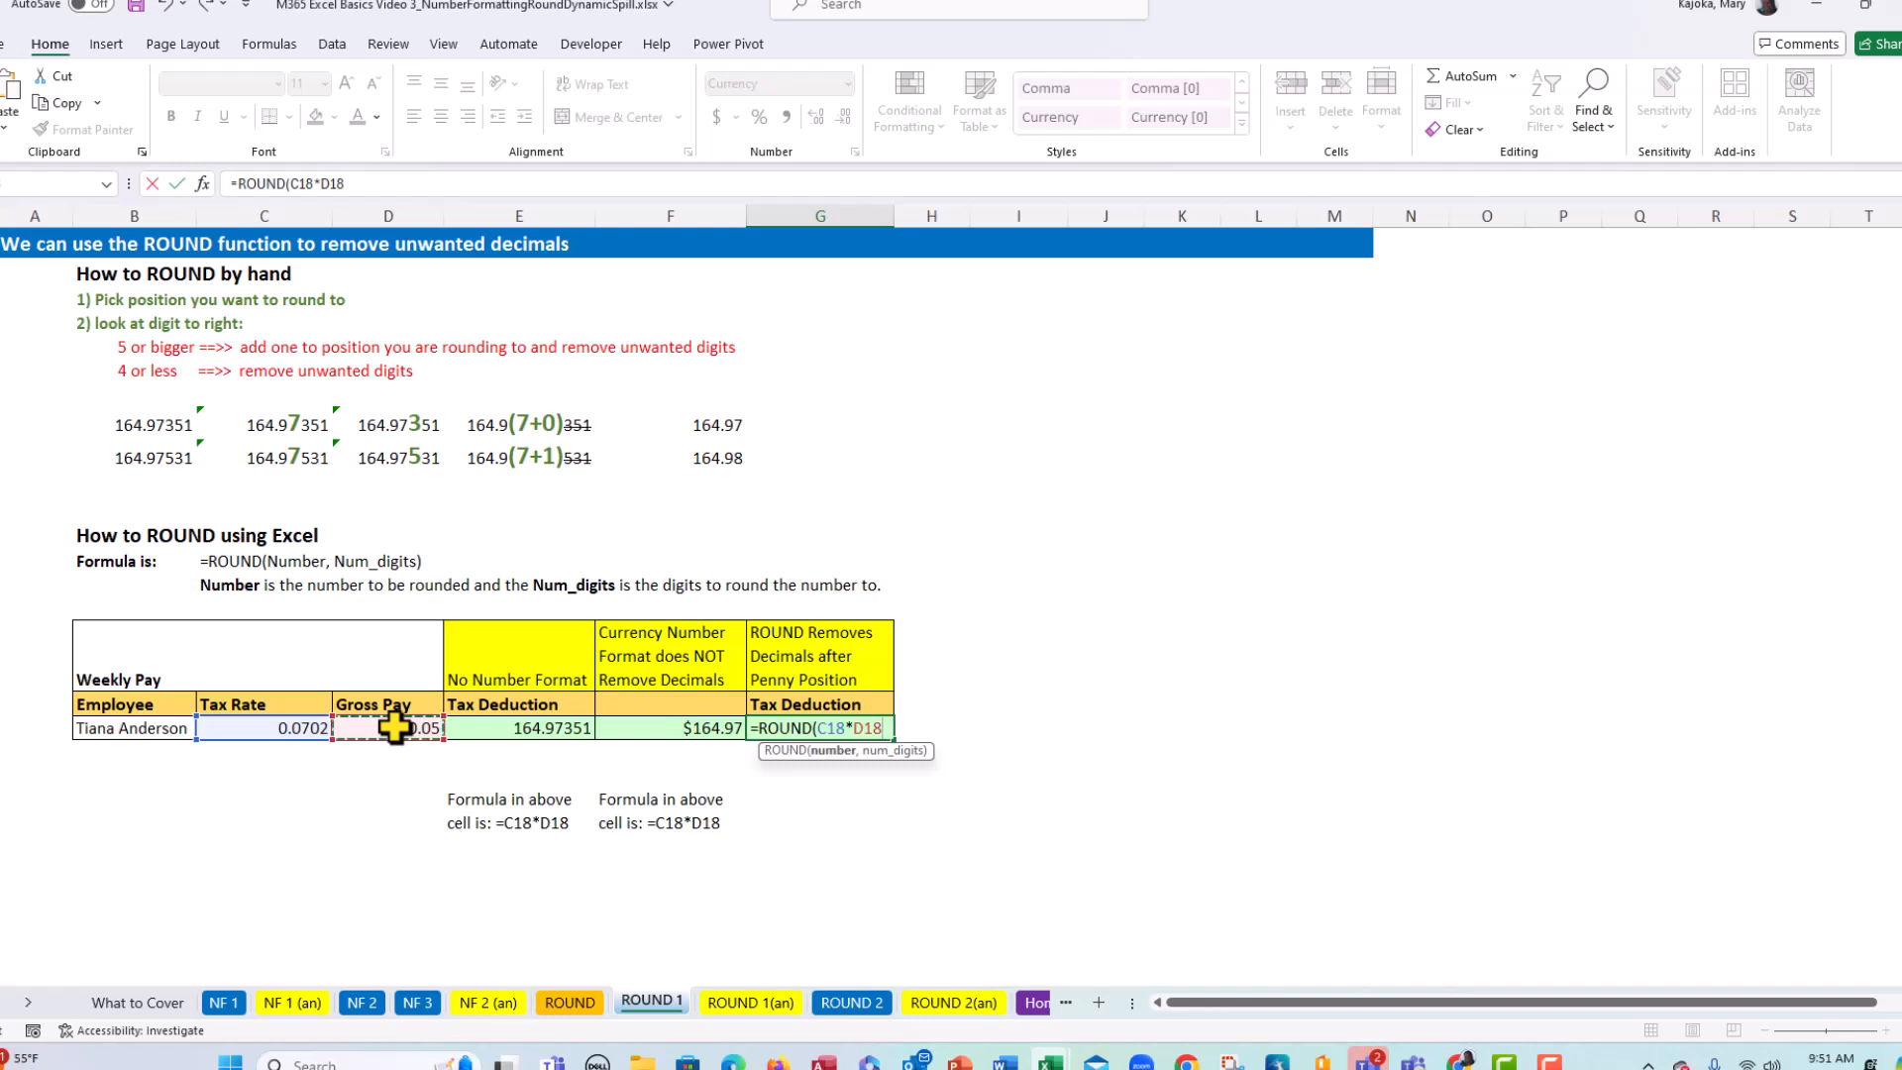
pyautogui.write(',')
pyautogui.press('BackSpace')
pyautogui.write(')')
pyautogui.press('Return')
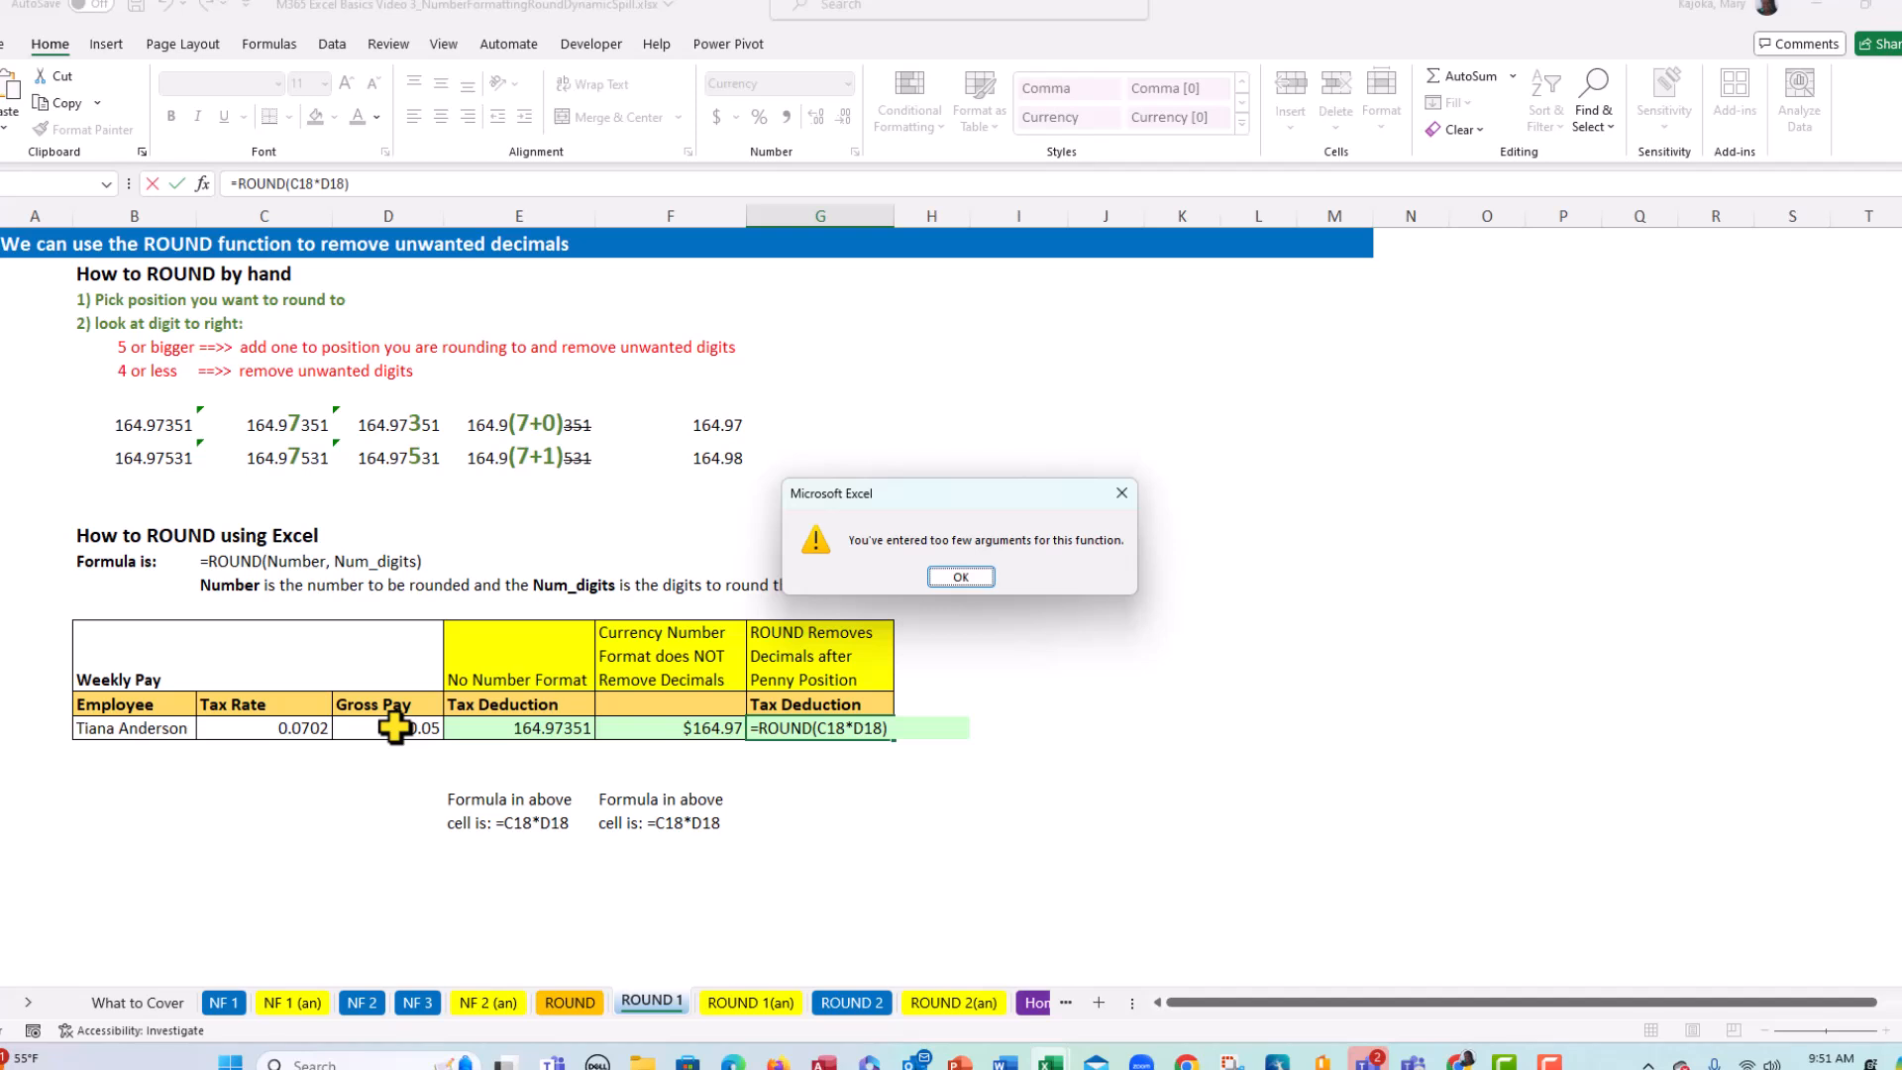
pyautogui.click(961, 576)
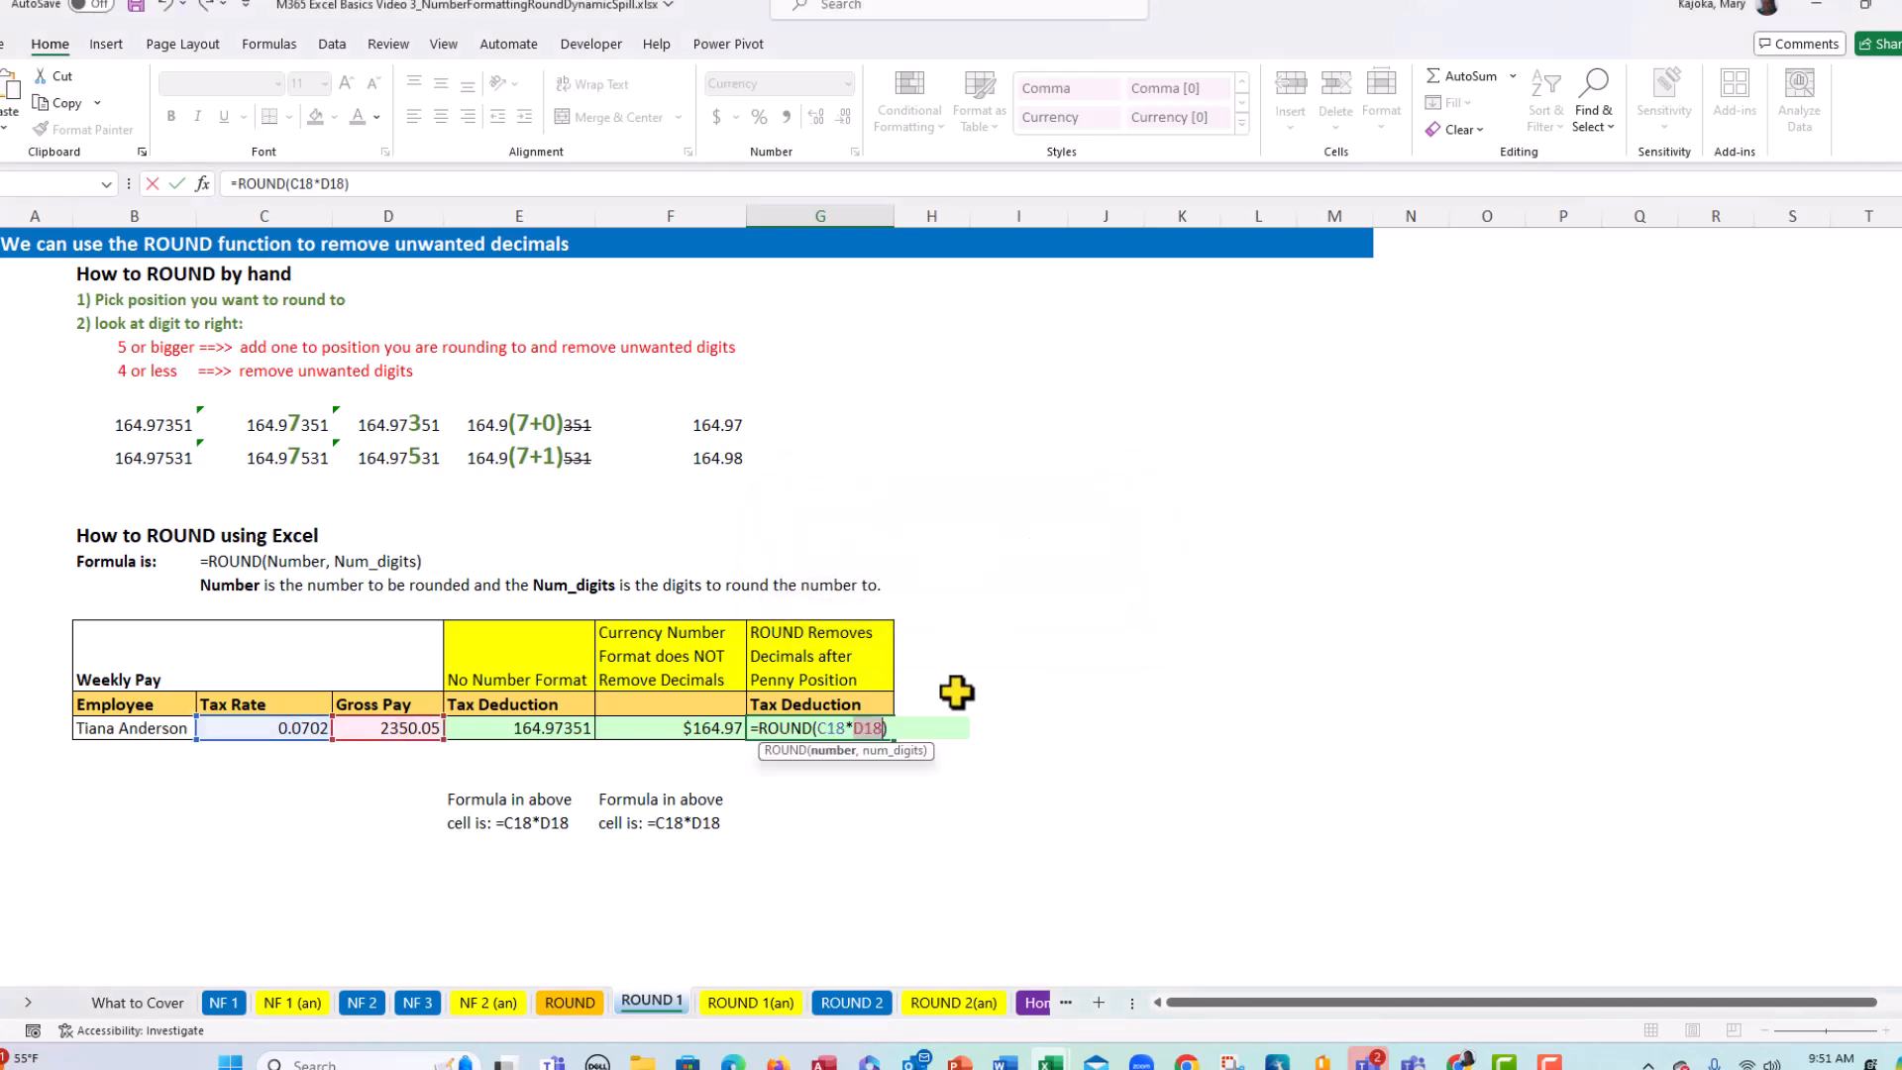
# - Complete the G18 formula as =ROUND(C18*D18,2) so the tax deduction is rounded to the penny
pyautogui.click(886, 729)
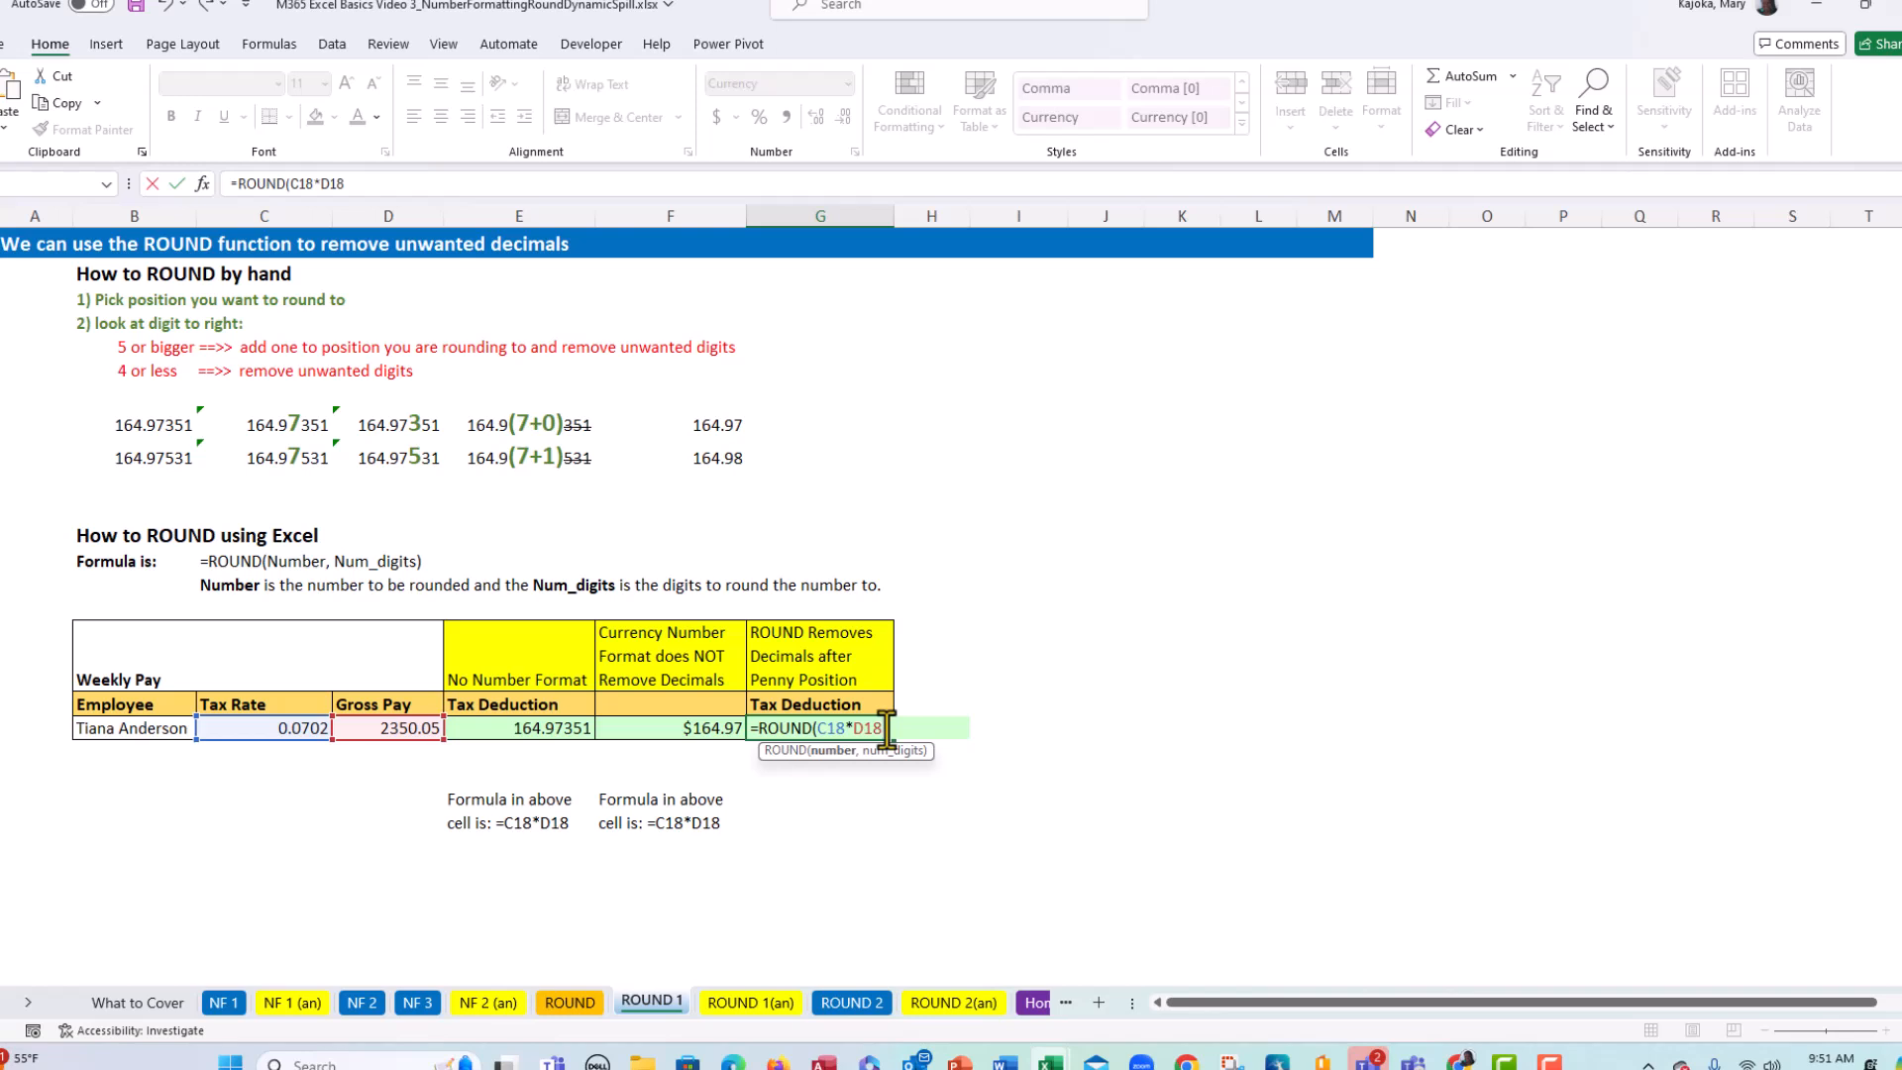
pyautogui.write(',')
pyautogui.write('2)')
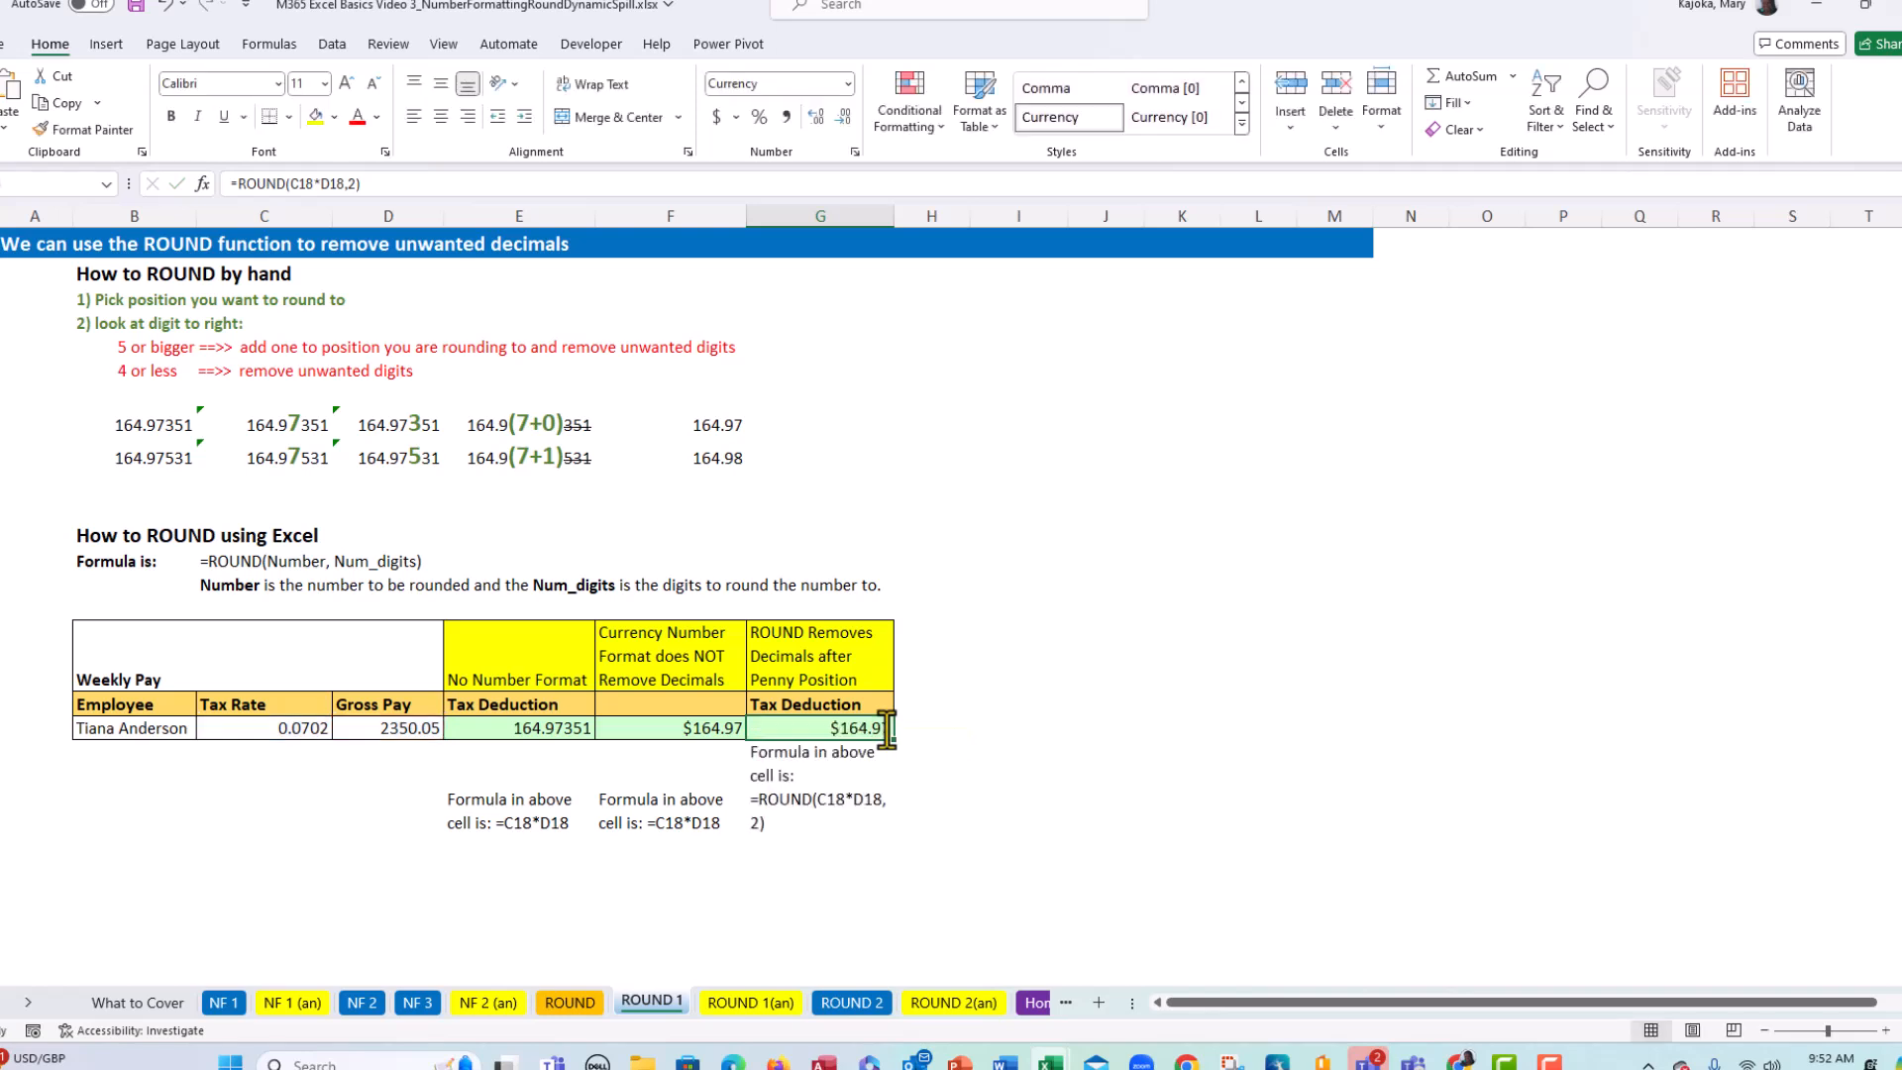
# - Compare the formulas in F18 and G18, and increase the display of both cells to five decimal places
pyautogui.click(718, 730)
pyautogui.click(822, 728)
pyautogui.click(712, 733)
pyautogui.click(828, 723)
pyautogui.moveTo(703, 730); pyautogui.dragTo(777, 726)
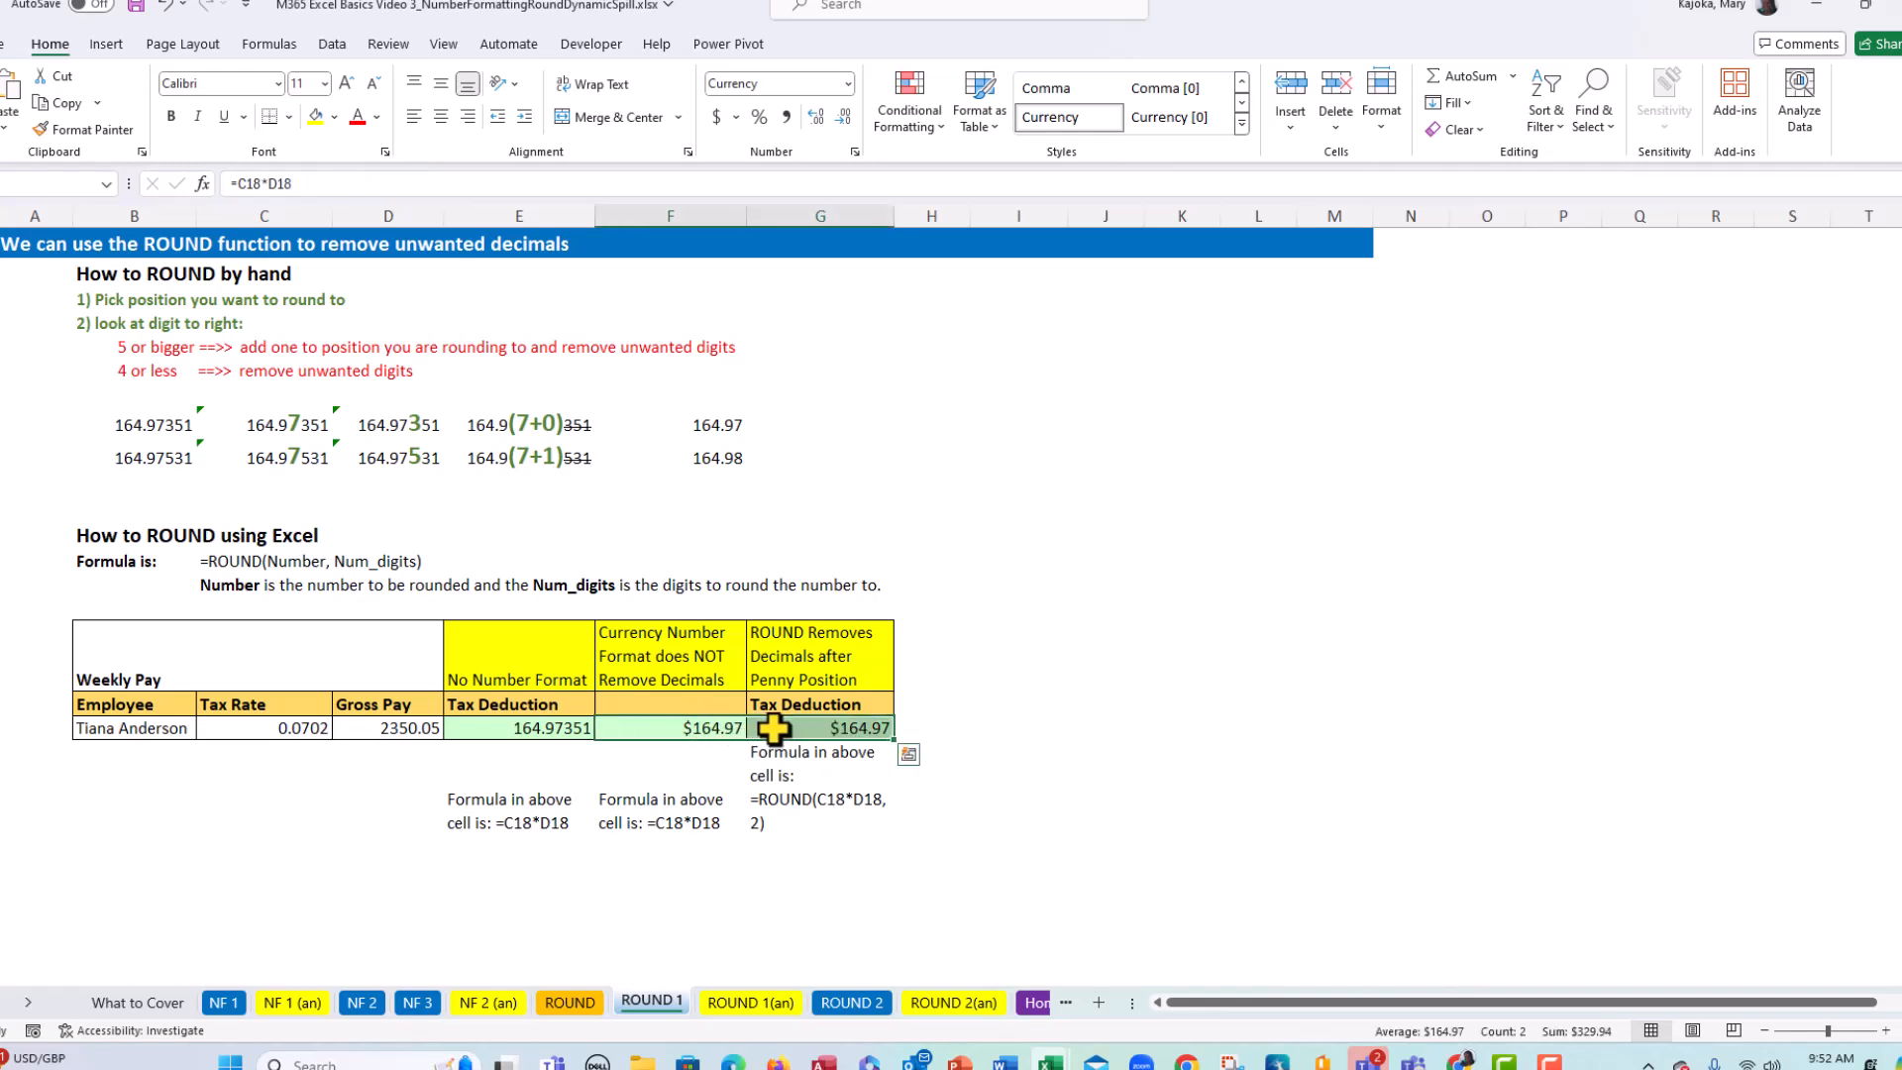
pyautogui.click(818, 118)
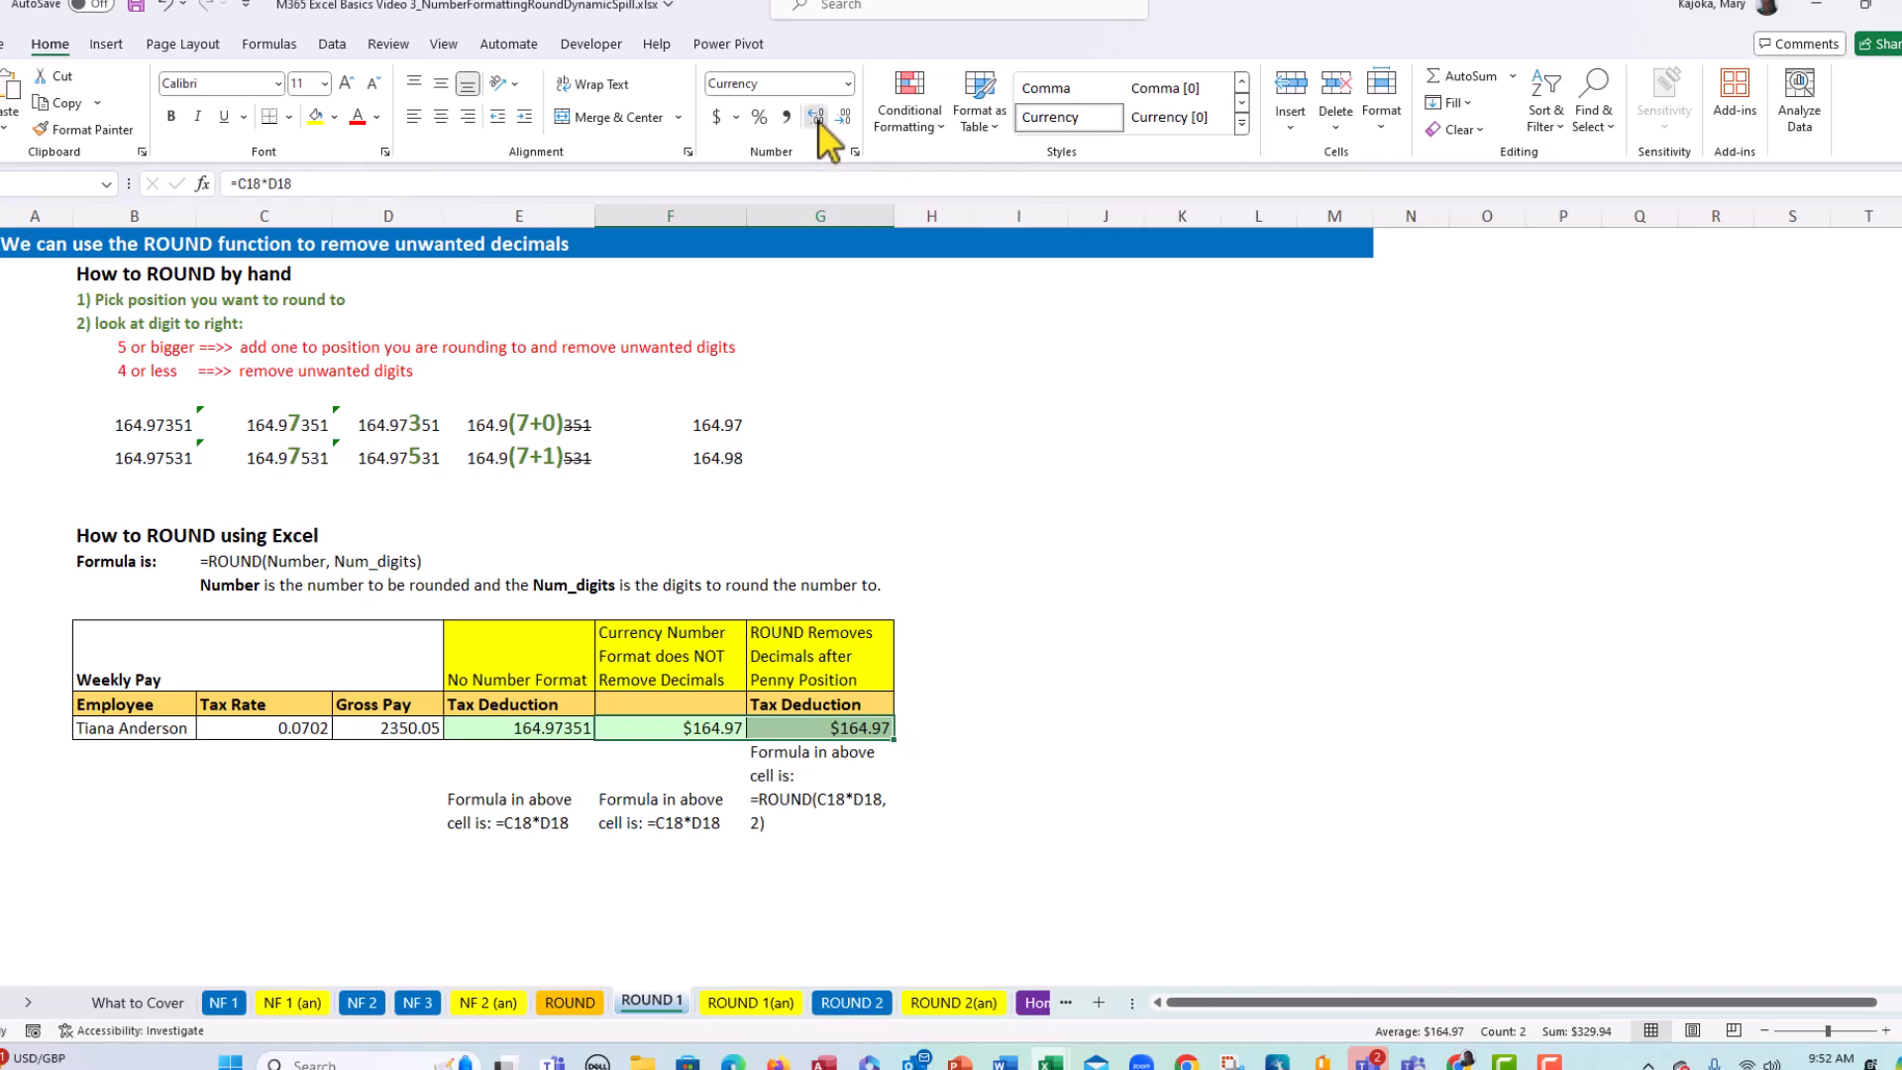
pyautogui.click(818, 117)
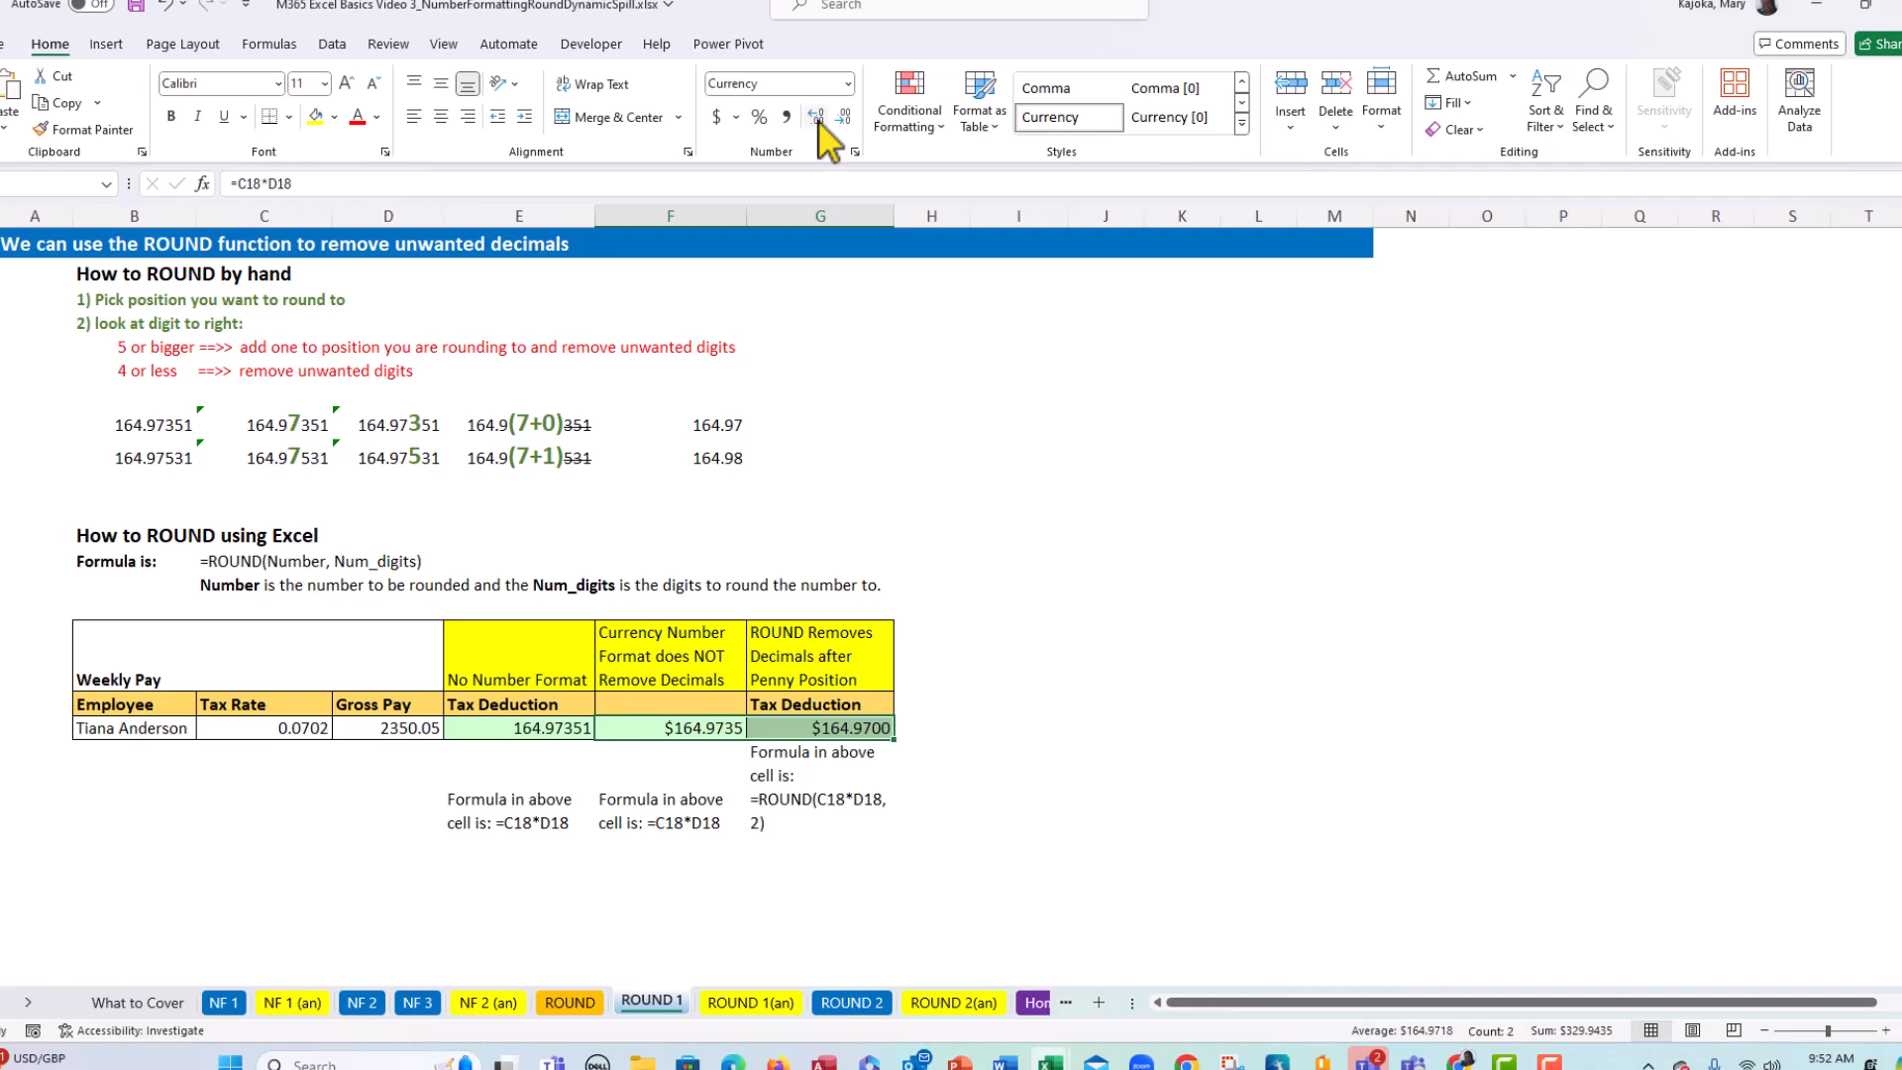
pyautogui.click(817, 118)
# - Check the rounded tax deduction in G18 against the merely formatted one in F18
pyautogui.click(840, 731)
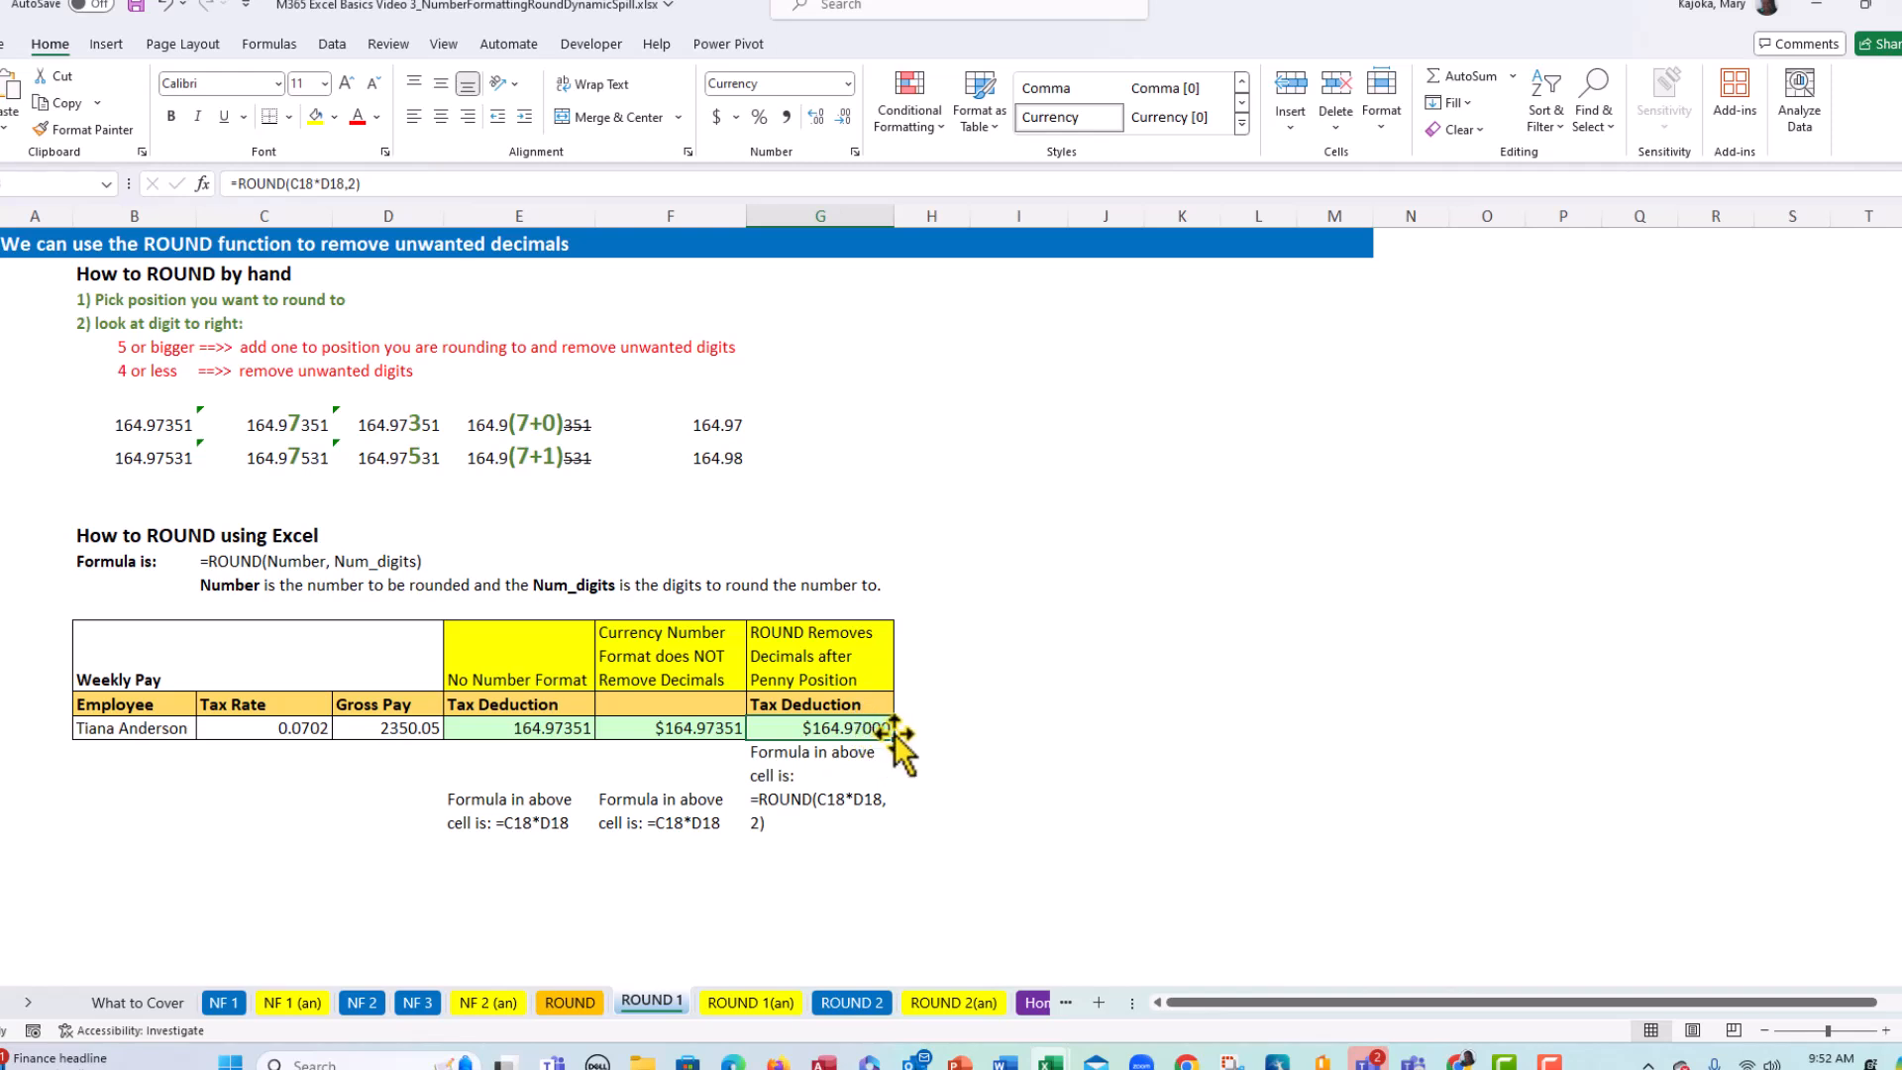
pyautogui.click(684, 728)
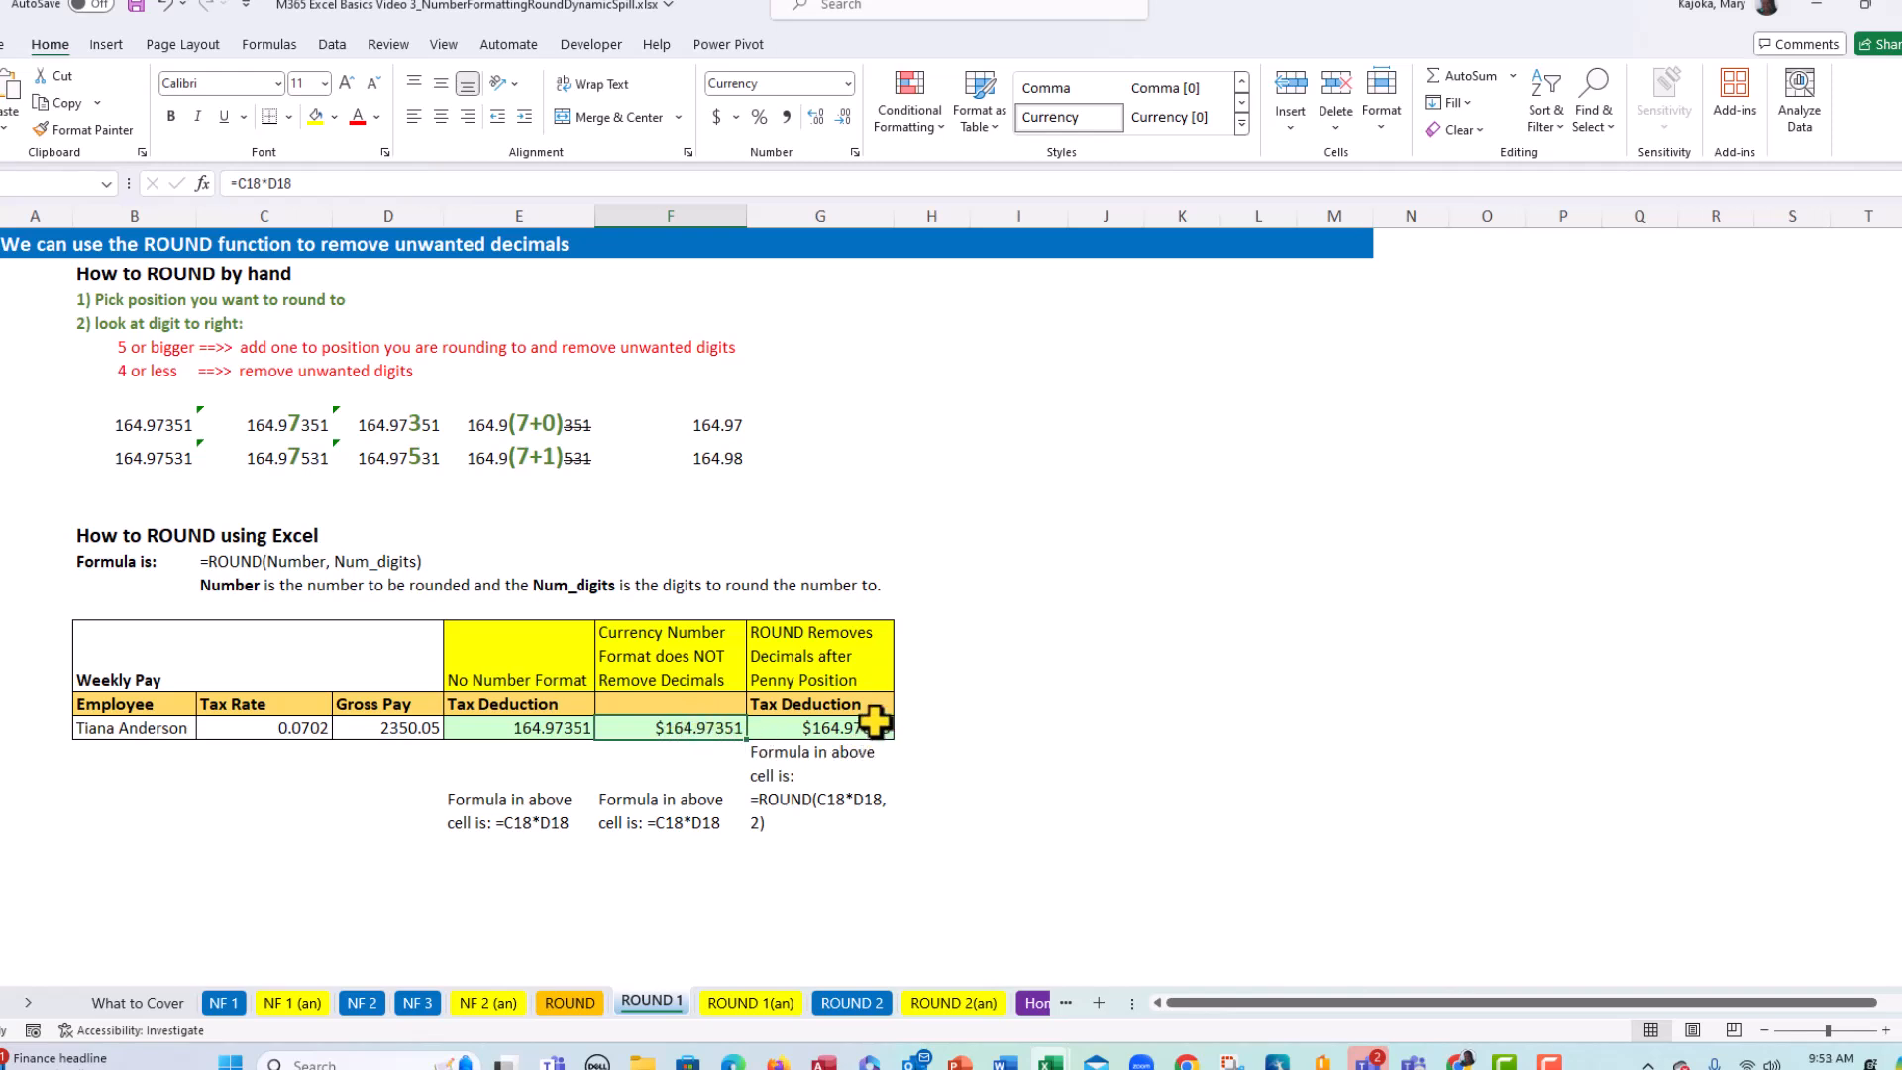
pyautogui.click(841, 728)
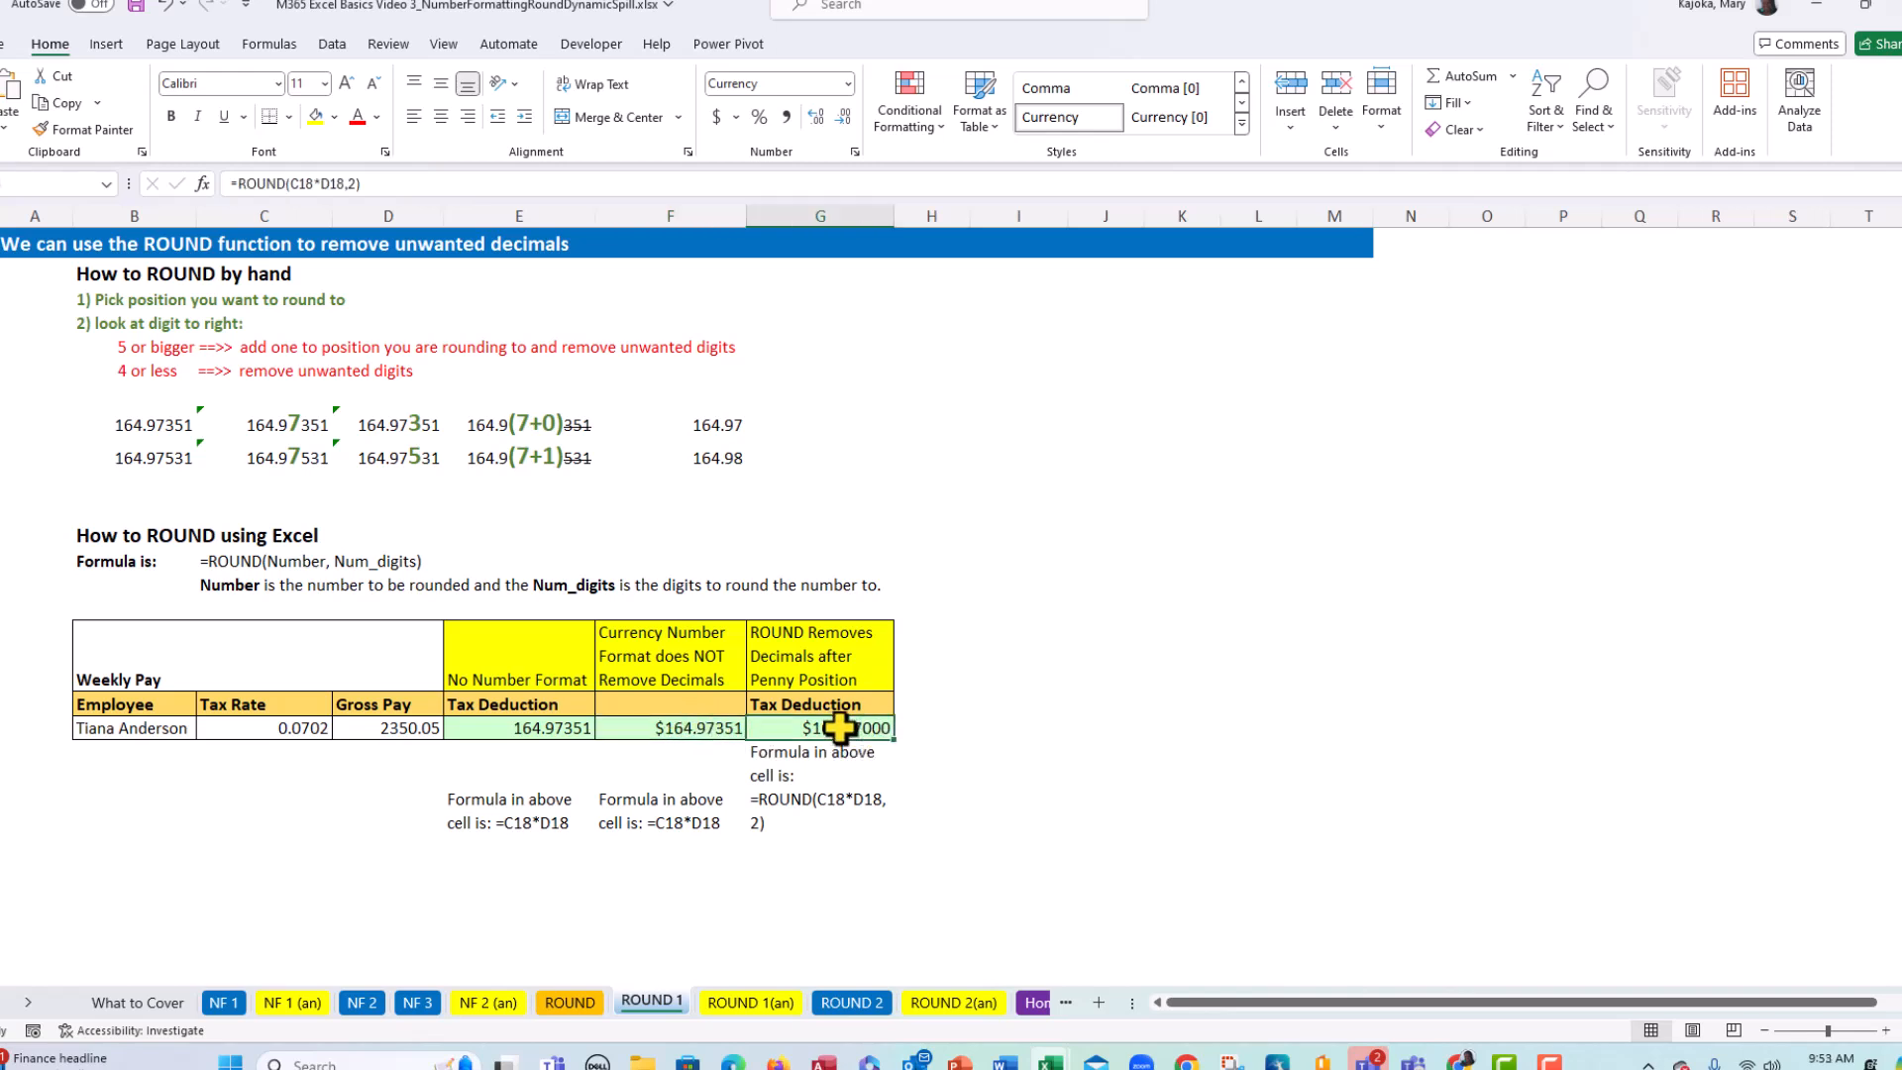
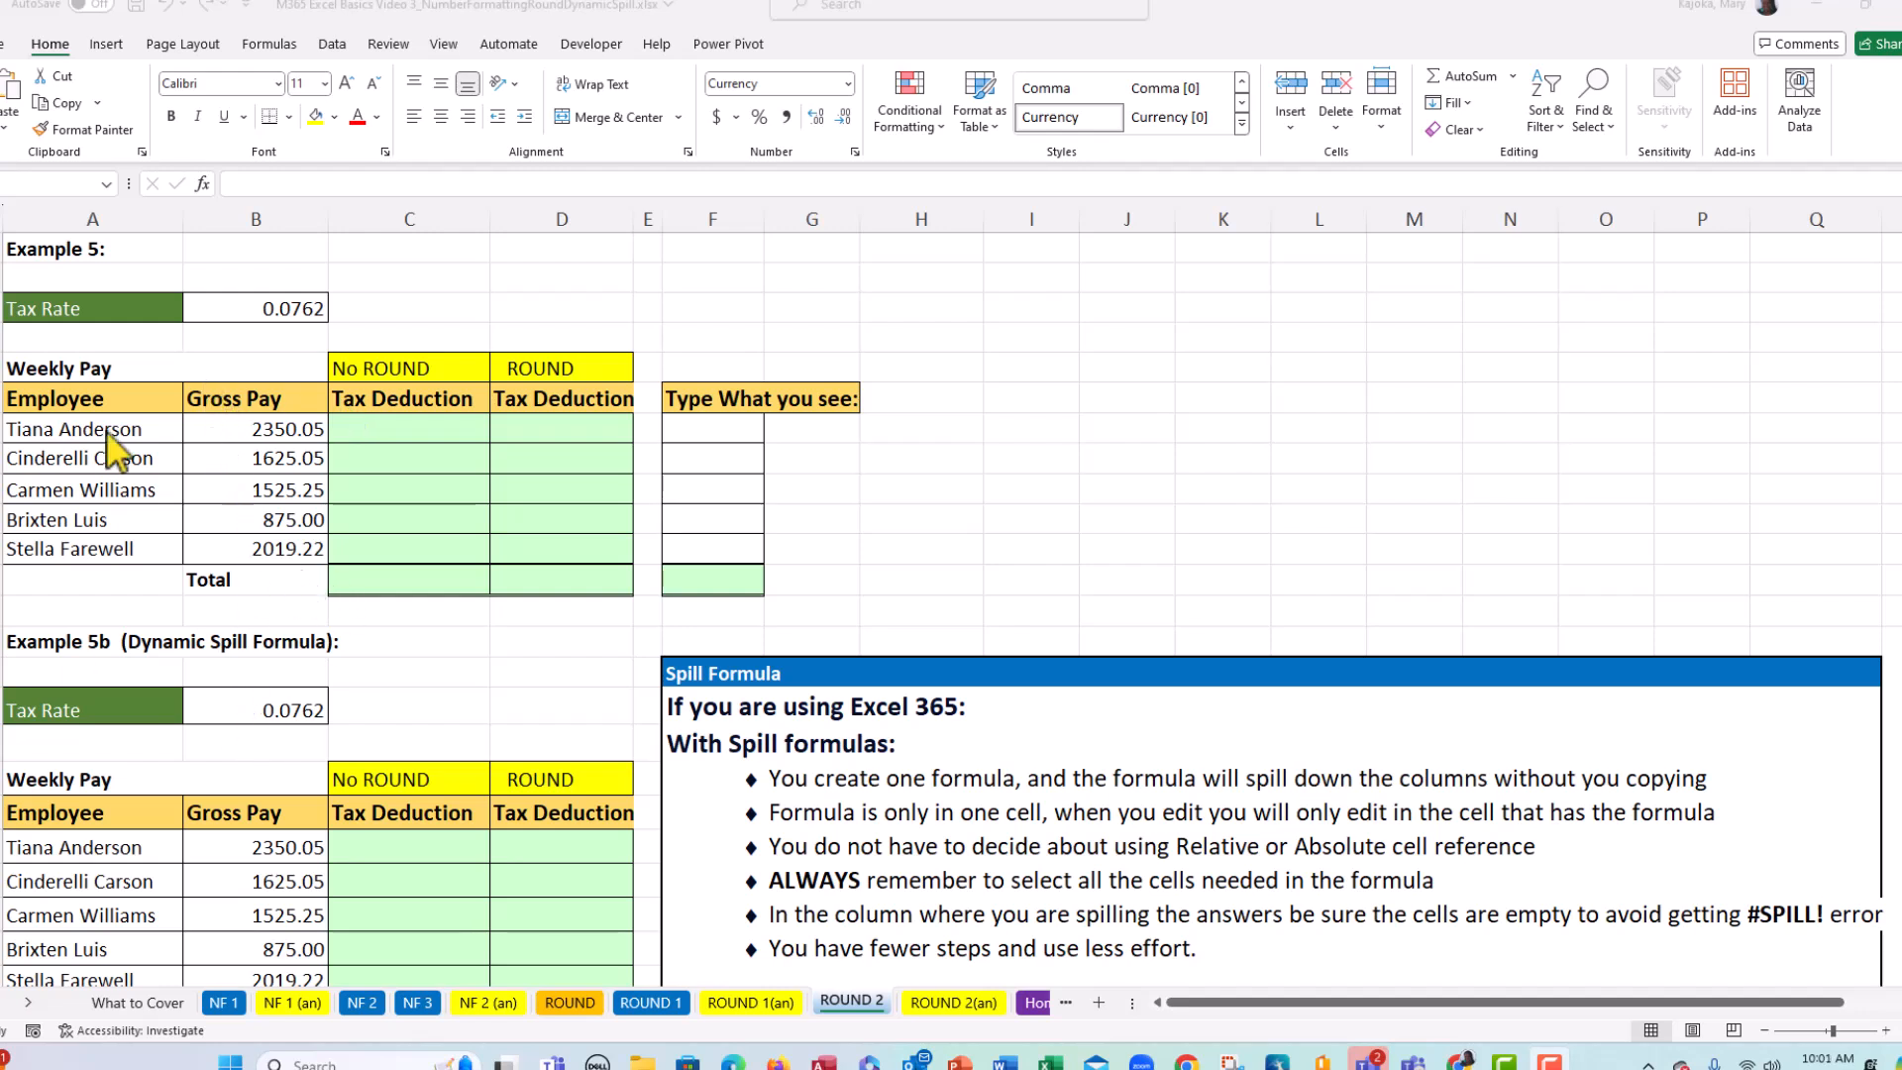
# - Look over the examples on the ROUND 2 sheet, including Example 5's Gross Pay and the No ROUND and ROUND Tax Deduction columns
pyautogui.click(260, 453)
pyautogui.click(259, 434)
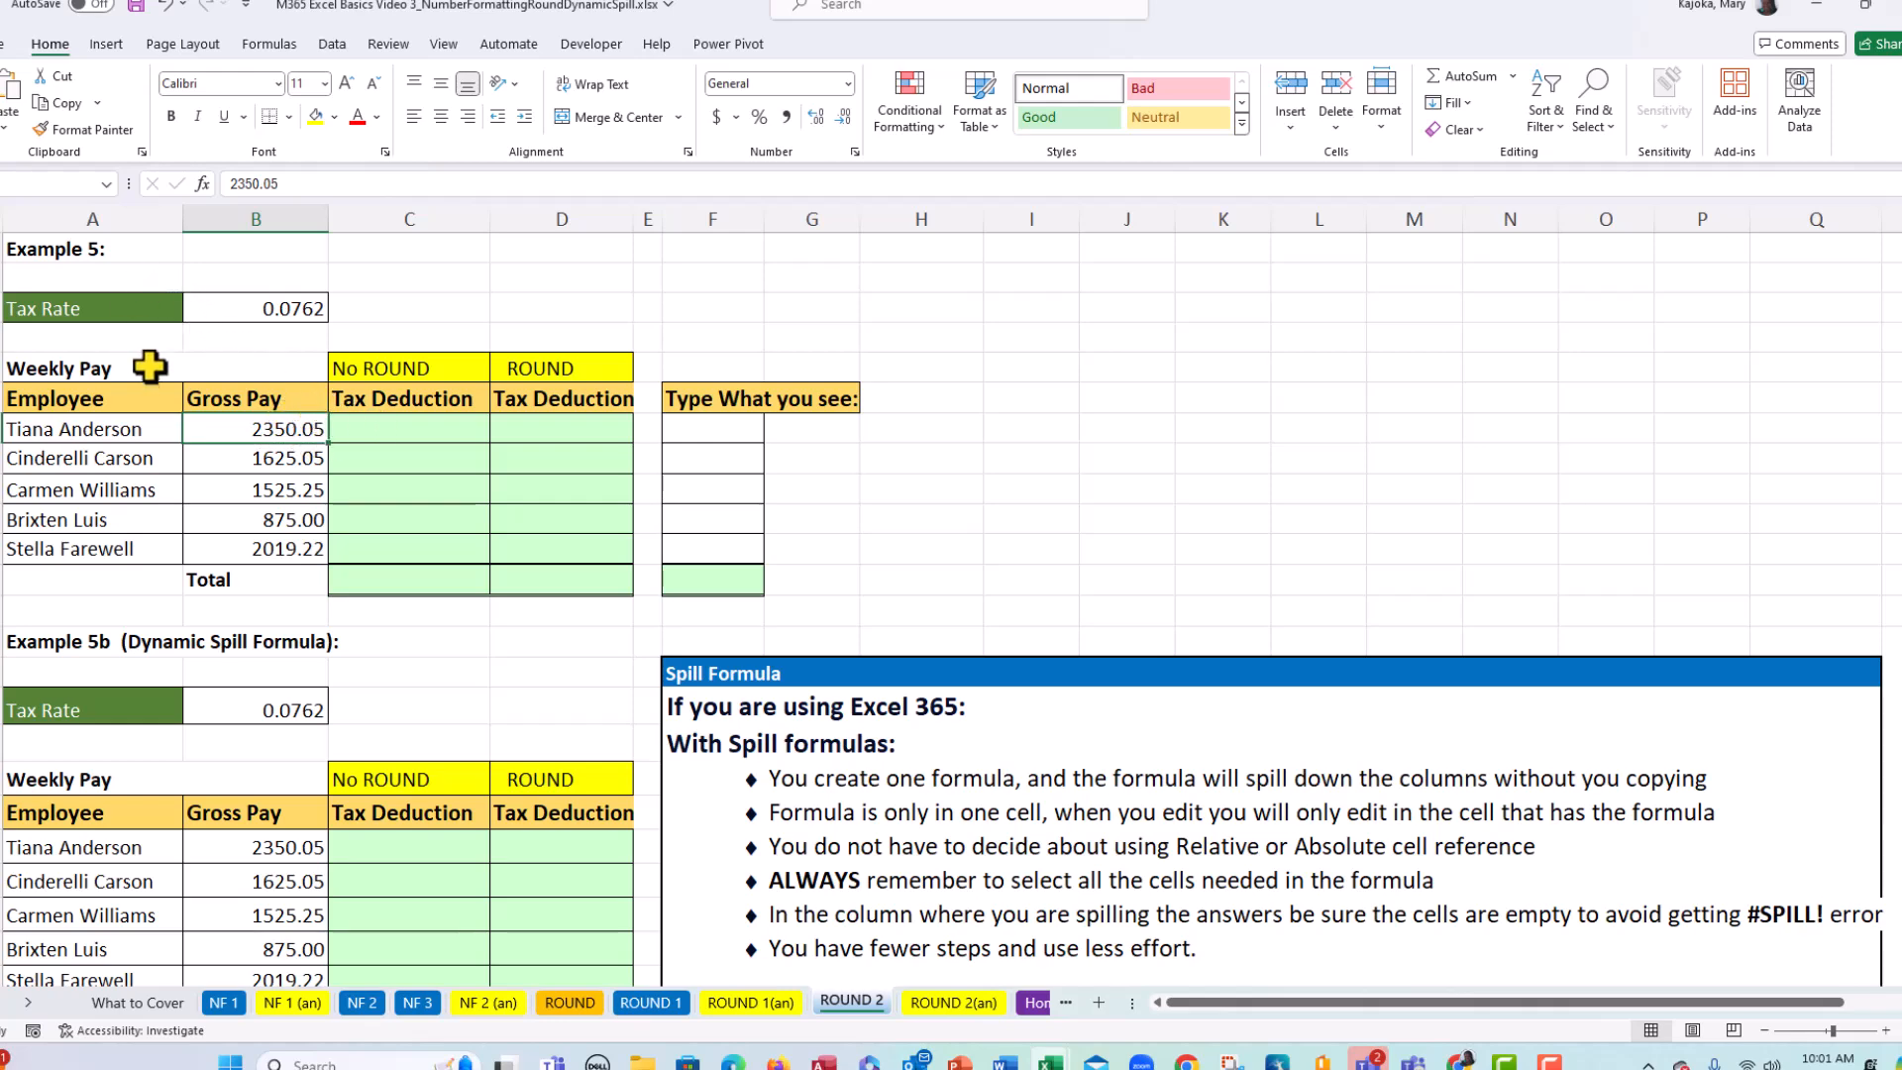
pyautogui.scroll(-12, 157, 373)
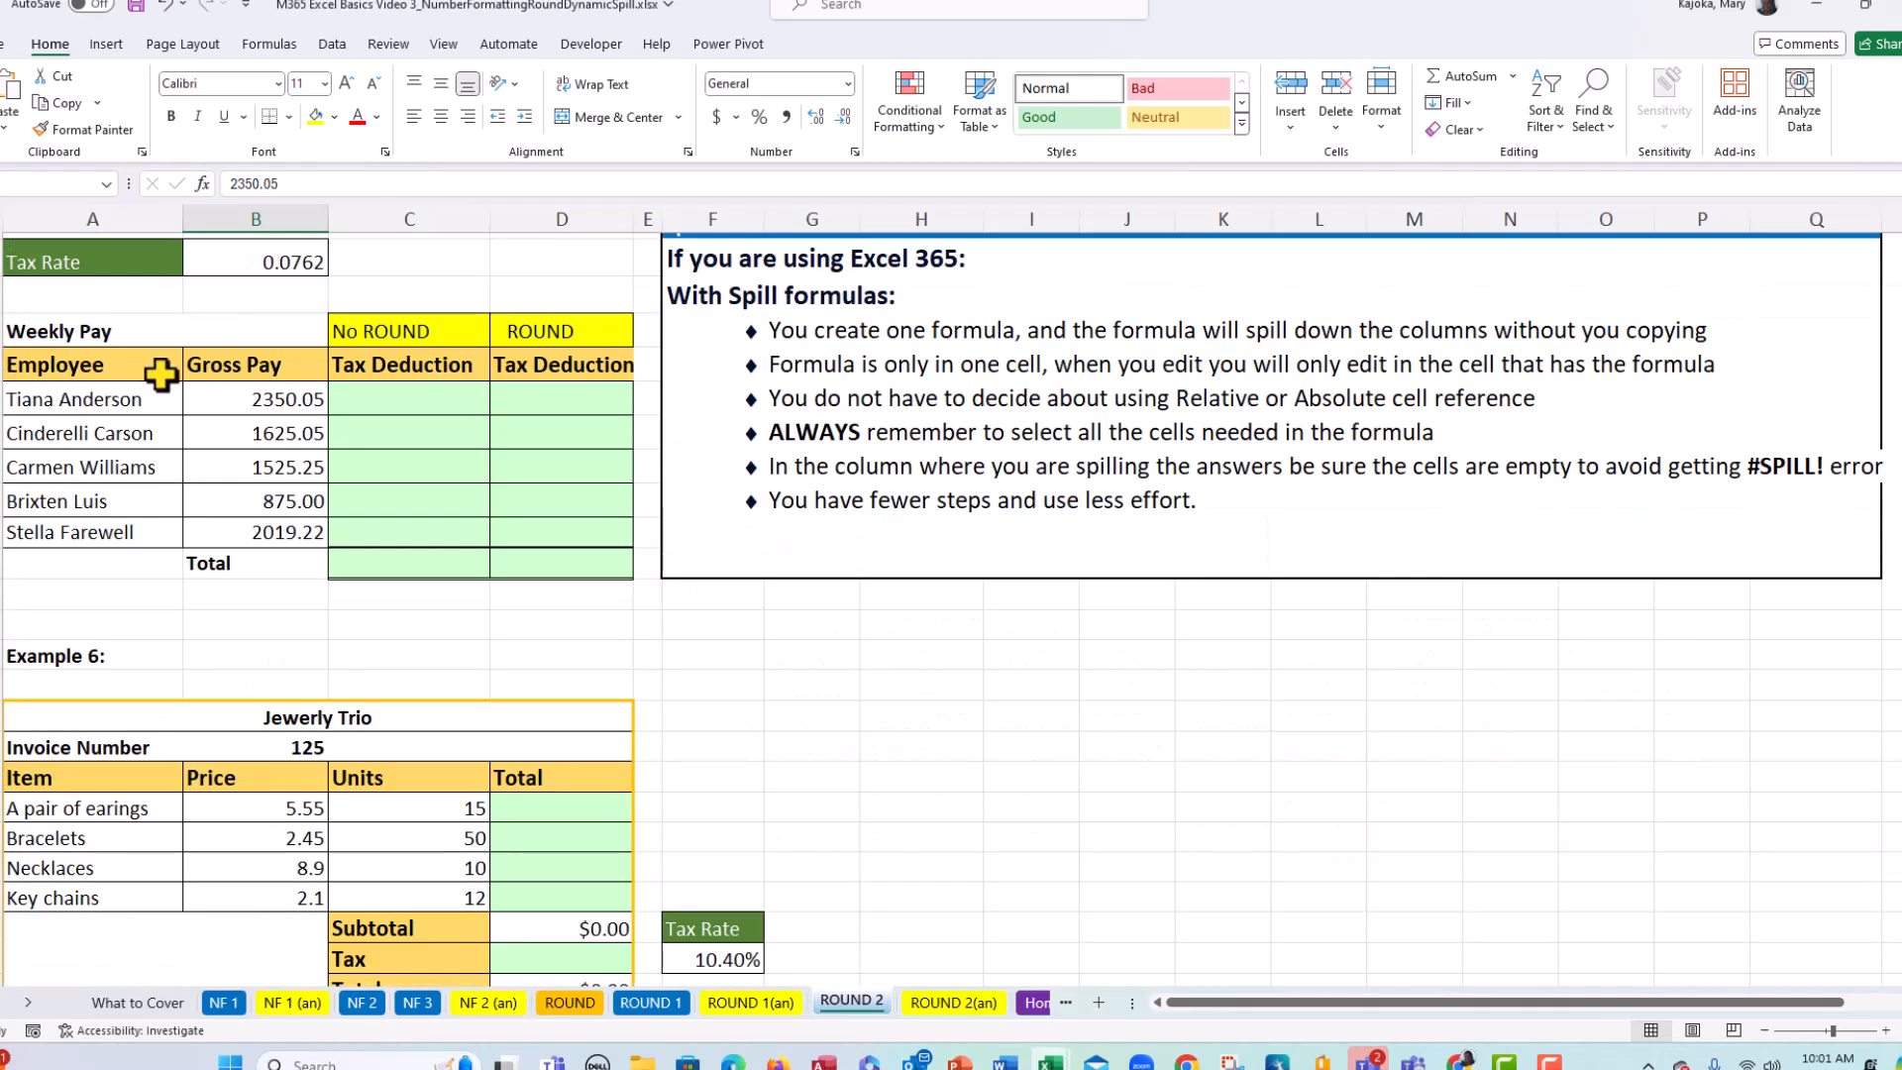
pyautogui.scroll(-5, 161, 378)
pyautogui.scroll(12, 168, 385)
pyautogui.scroll(6, 174, 390)
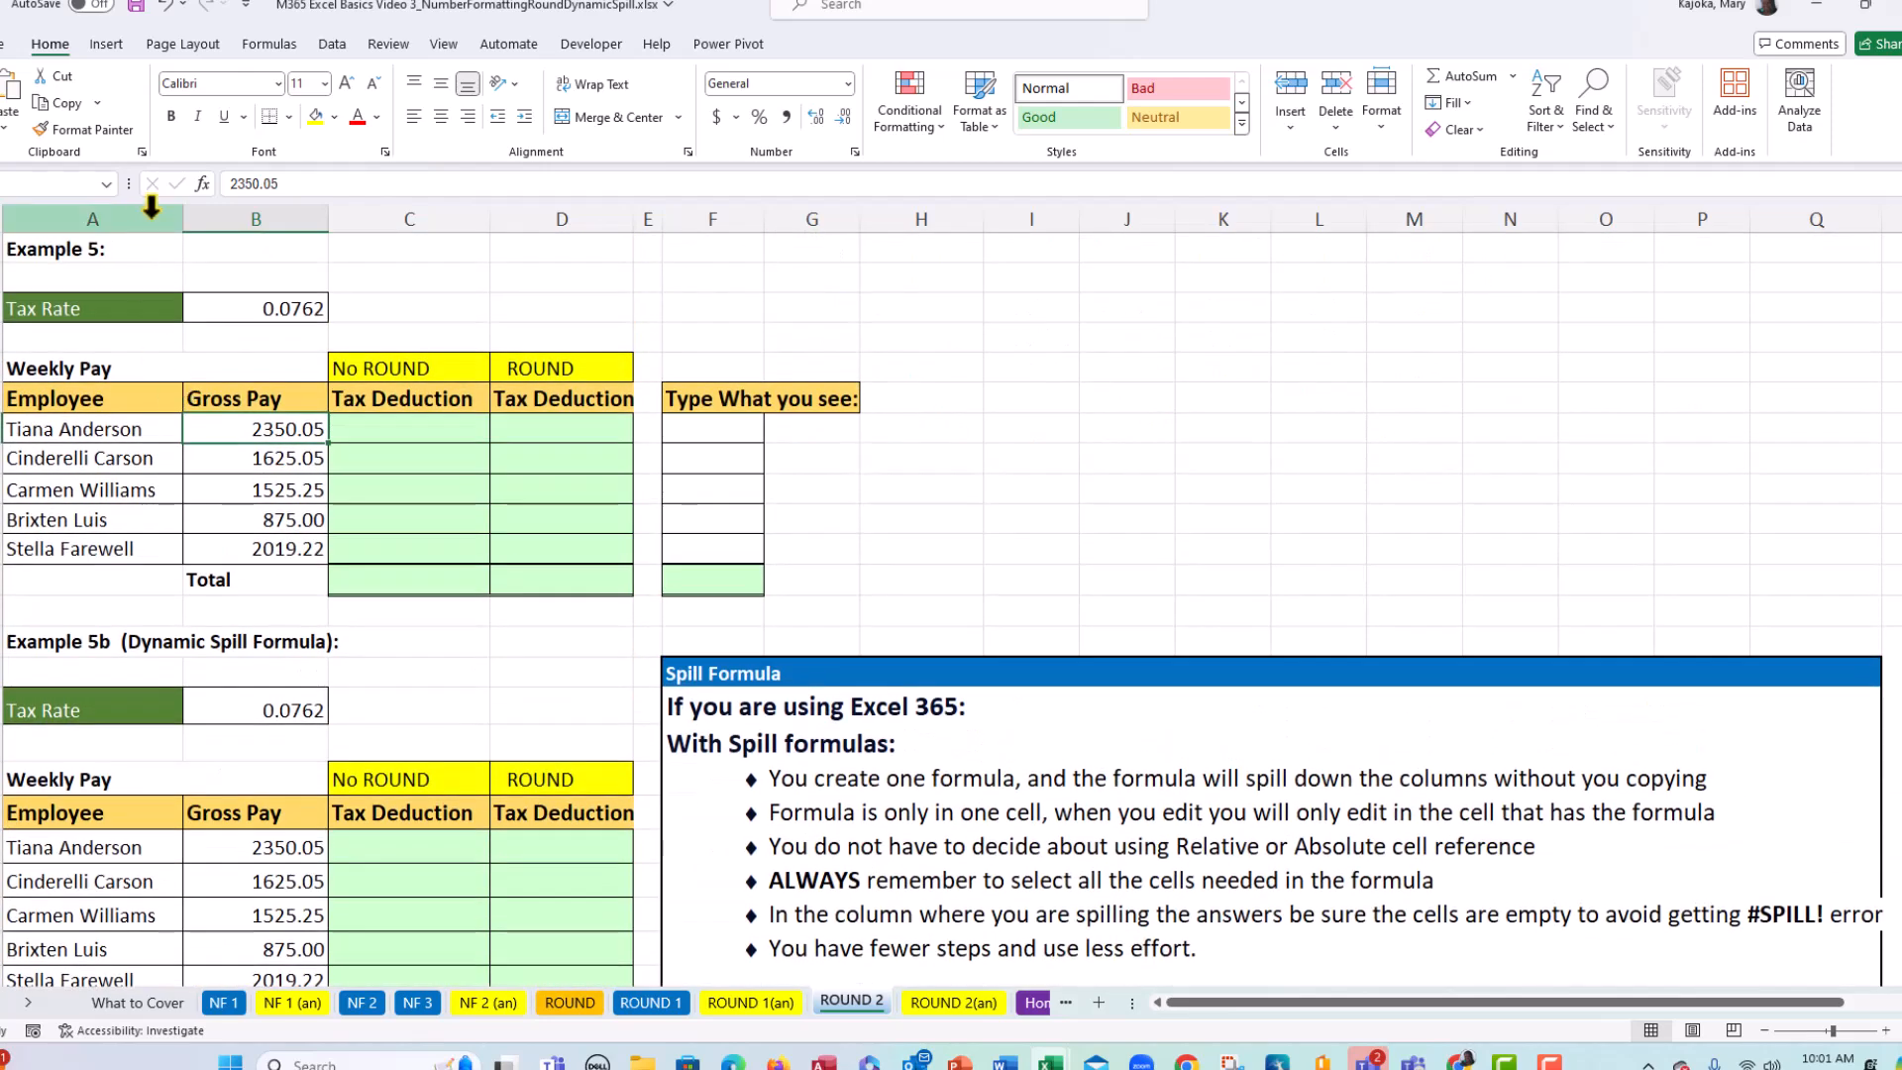
pyautogui.click(432, 432)
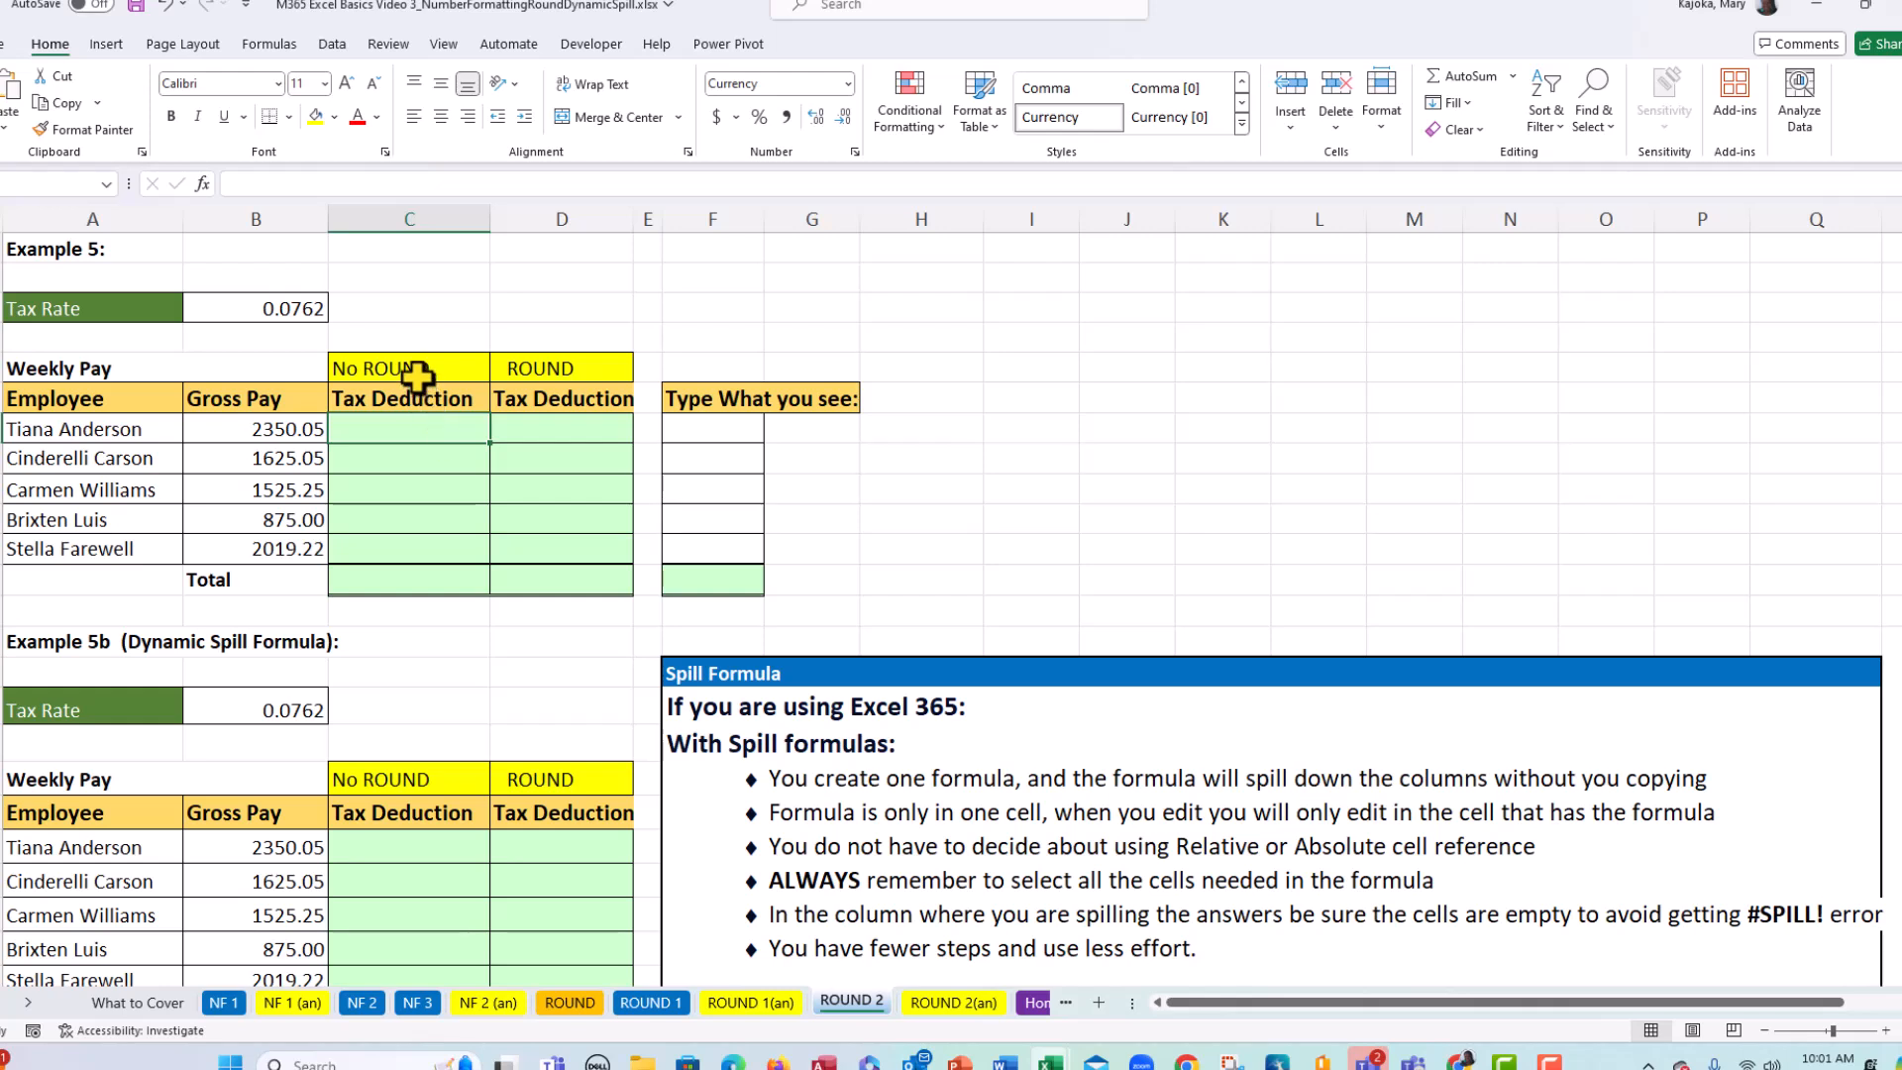
pyautogui.click(565, 423)
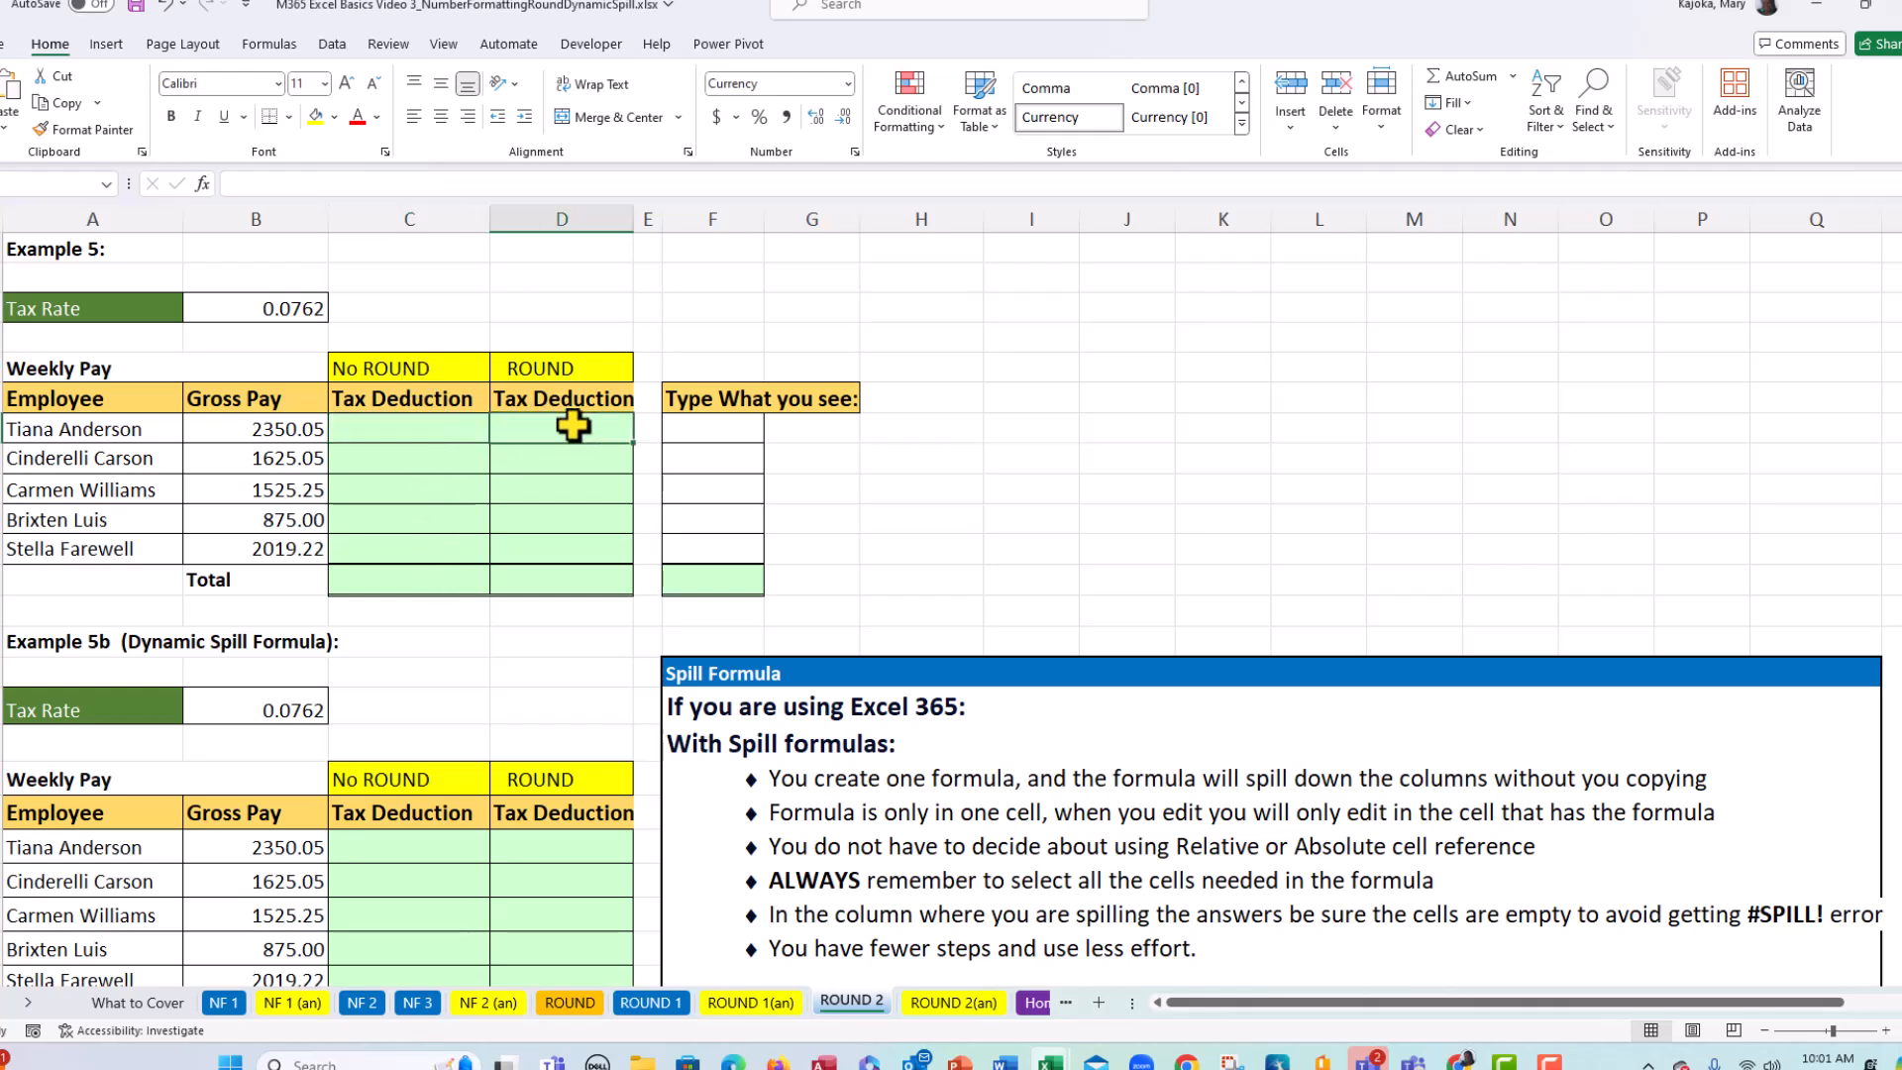
# - Calculate the unrounded tax deductions by entering =B7*$B$3 in C7 and filling the formula down to C11
pyautogui.click(414, 429)
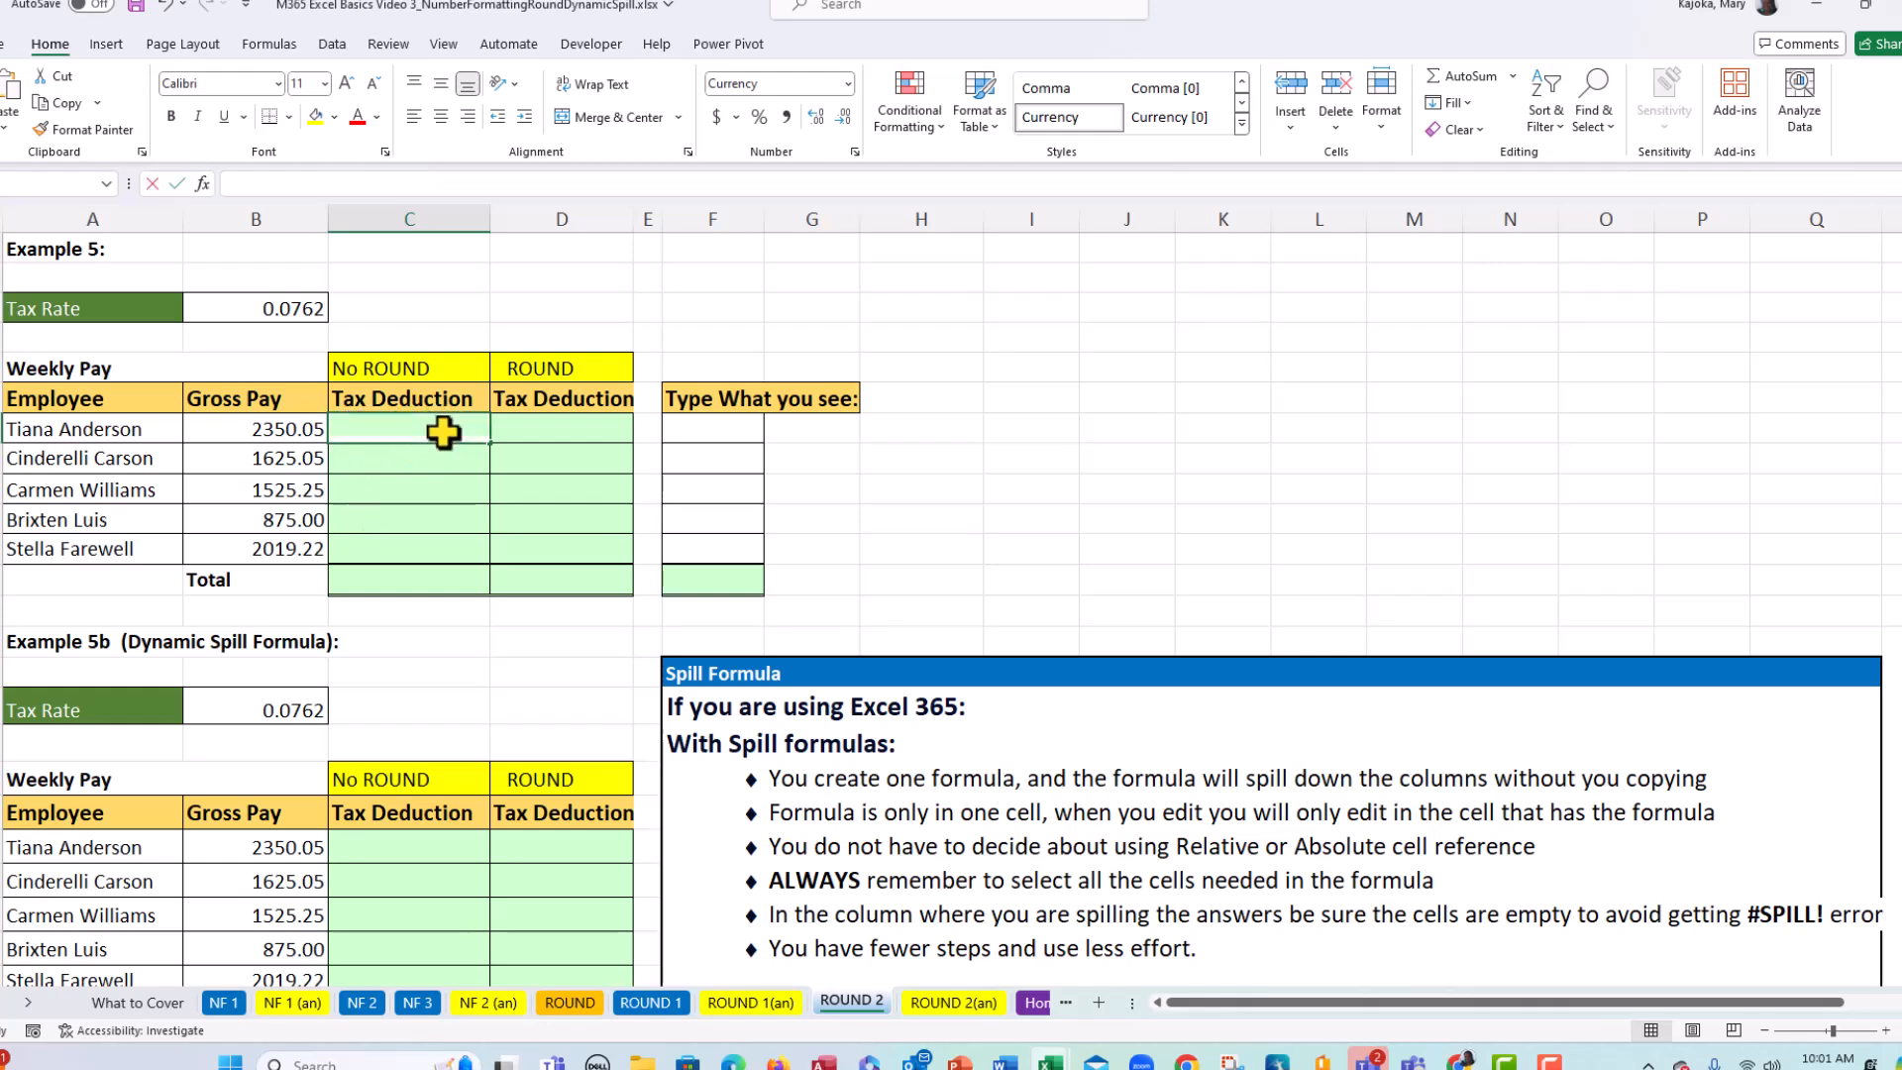
pyautogui.write('=')
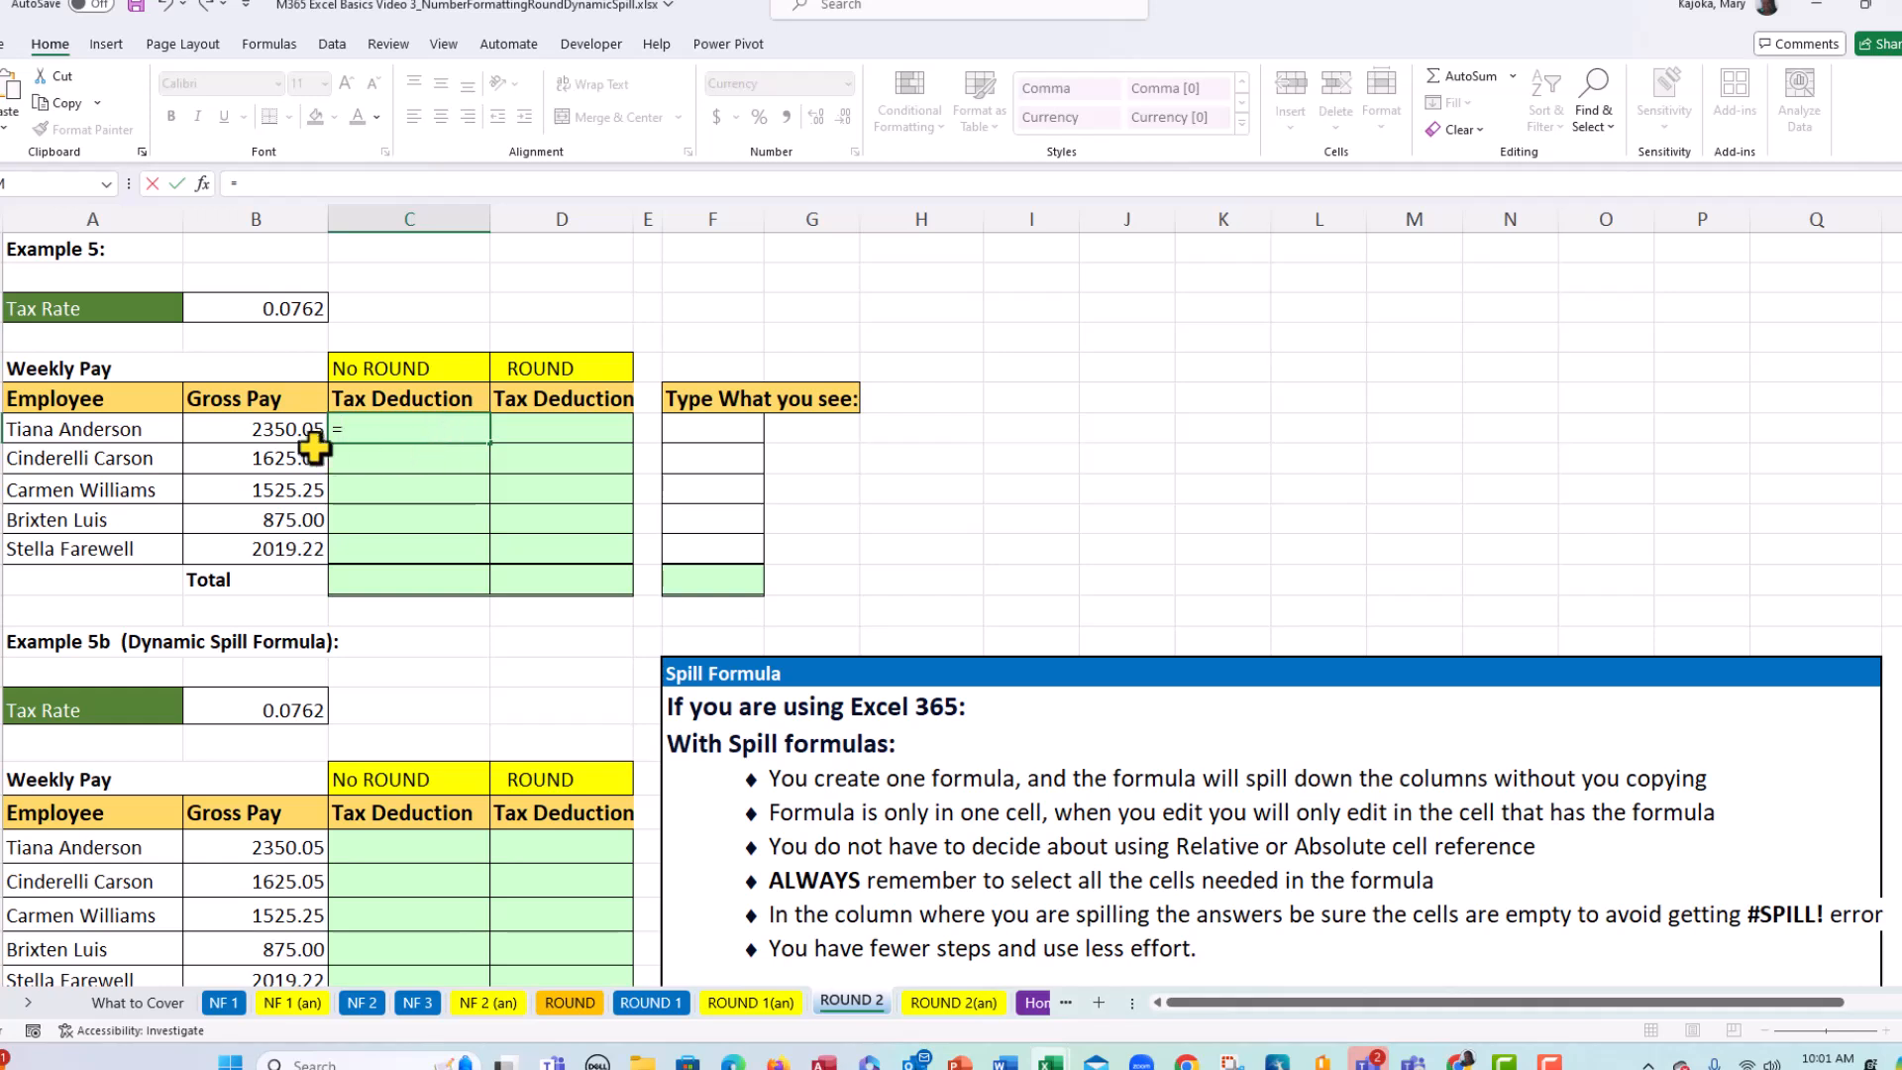
pyautogui.click(272, 430)
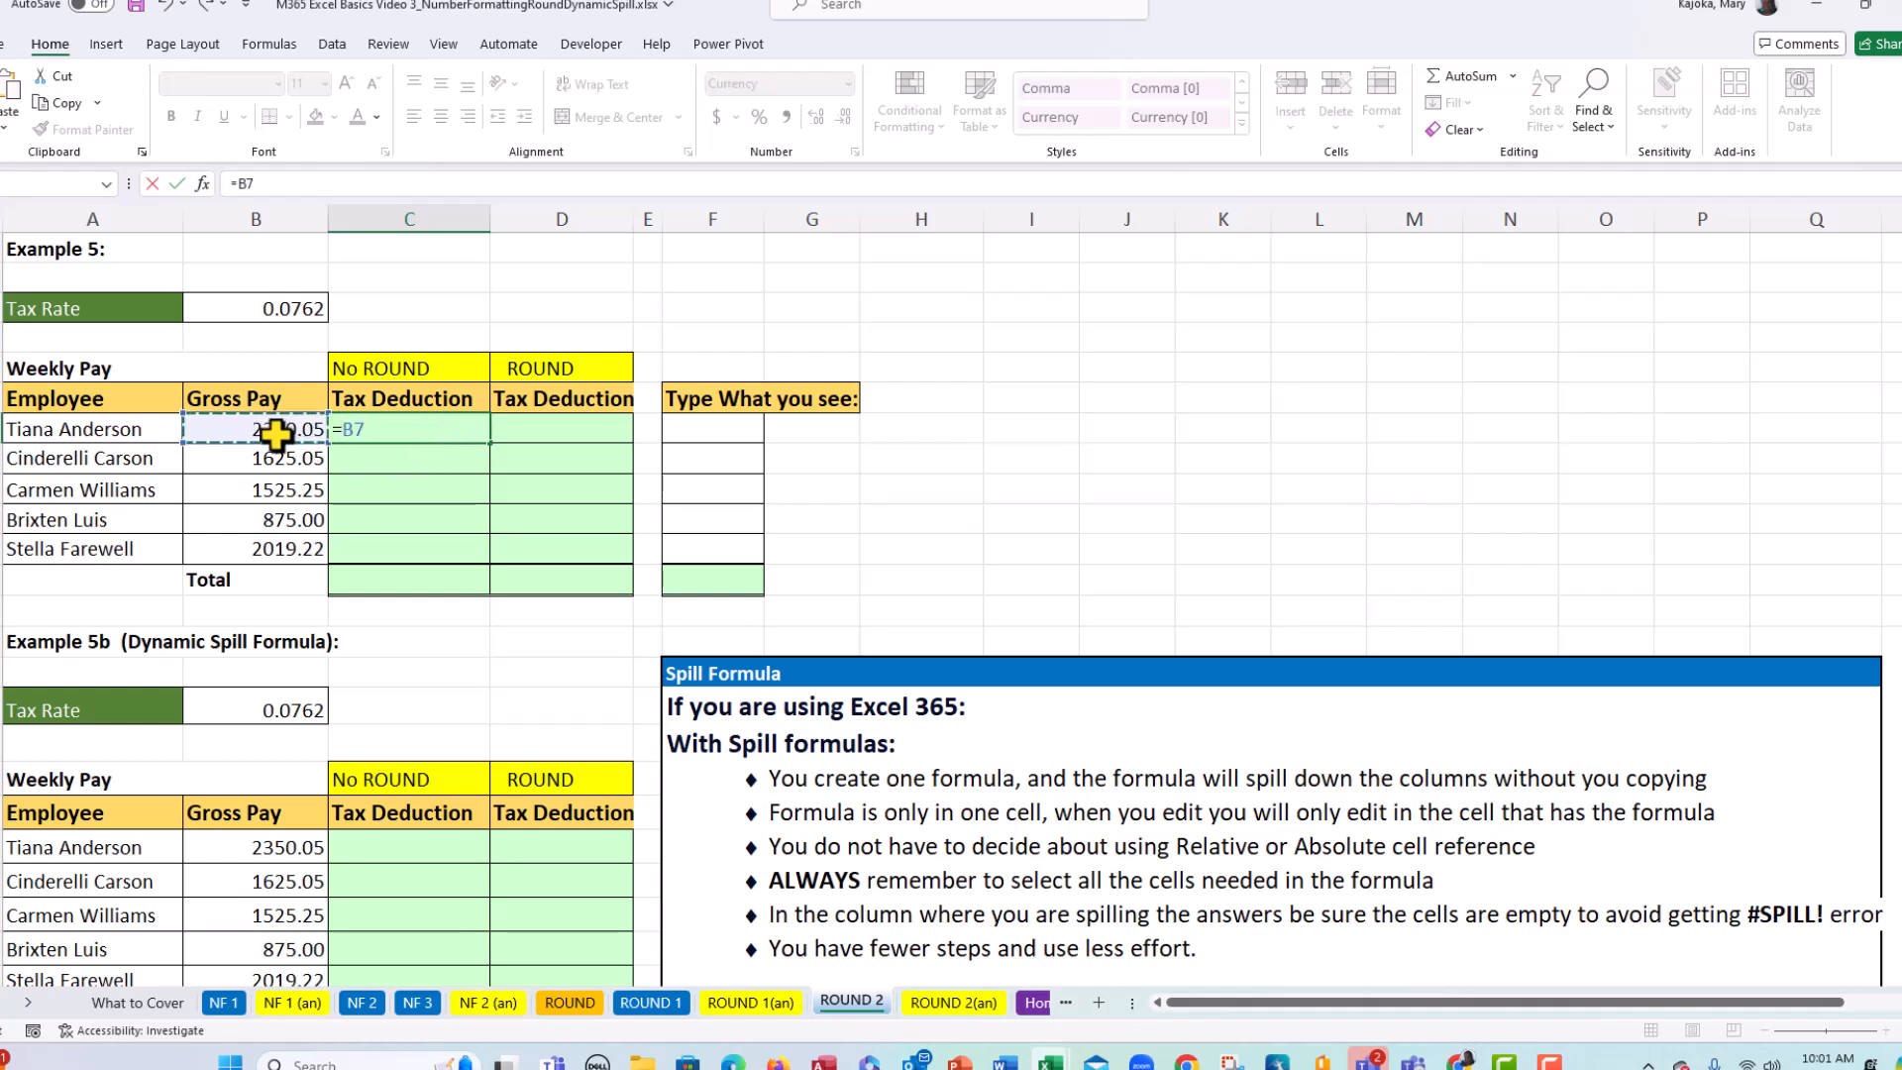
pyautogui.write('*')
pyautogui.click(262, 309)
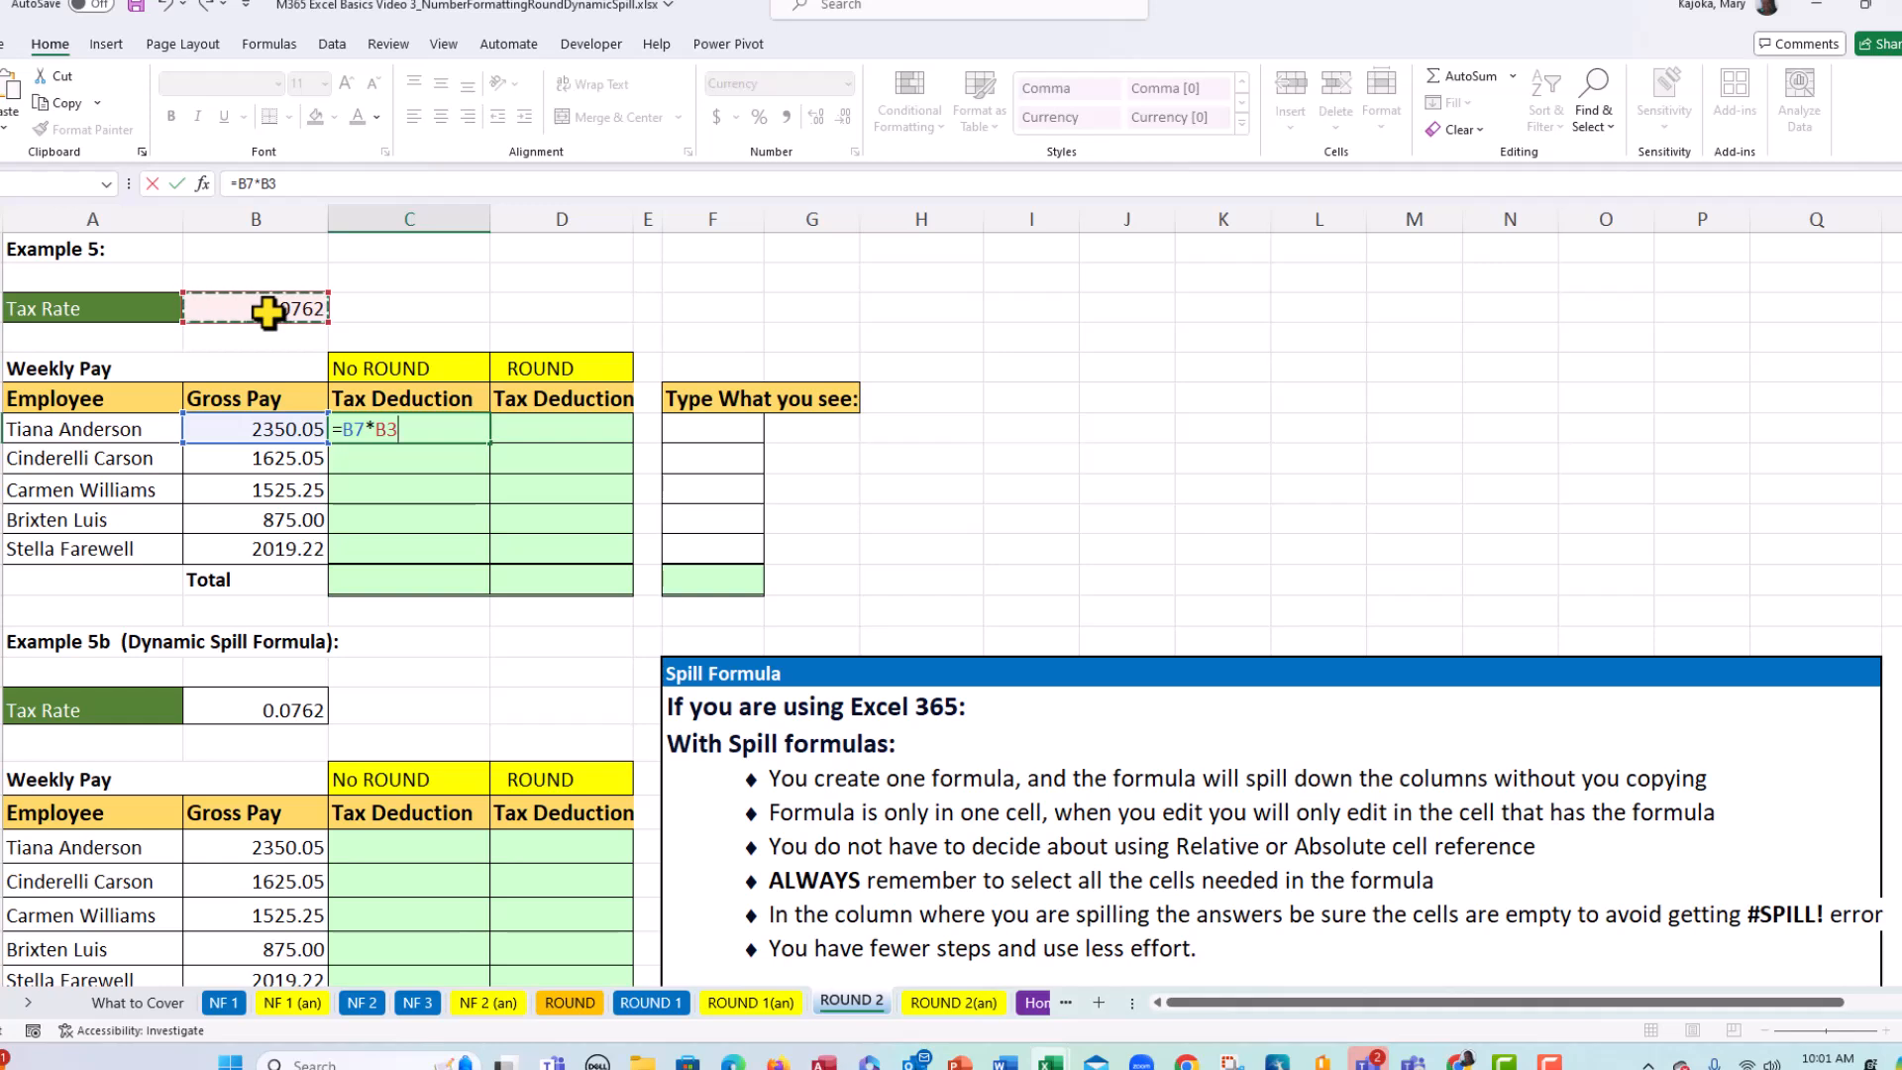
pyautogui.press('F4')
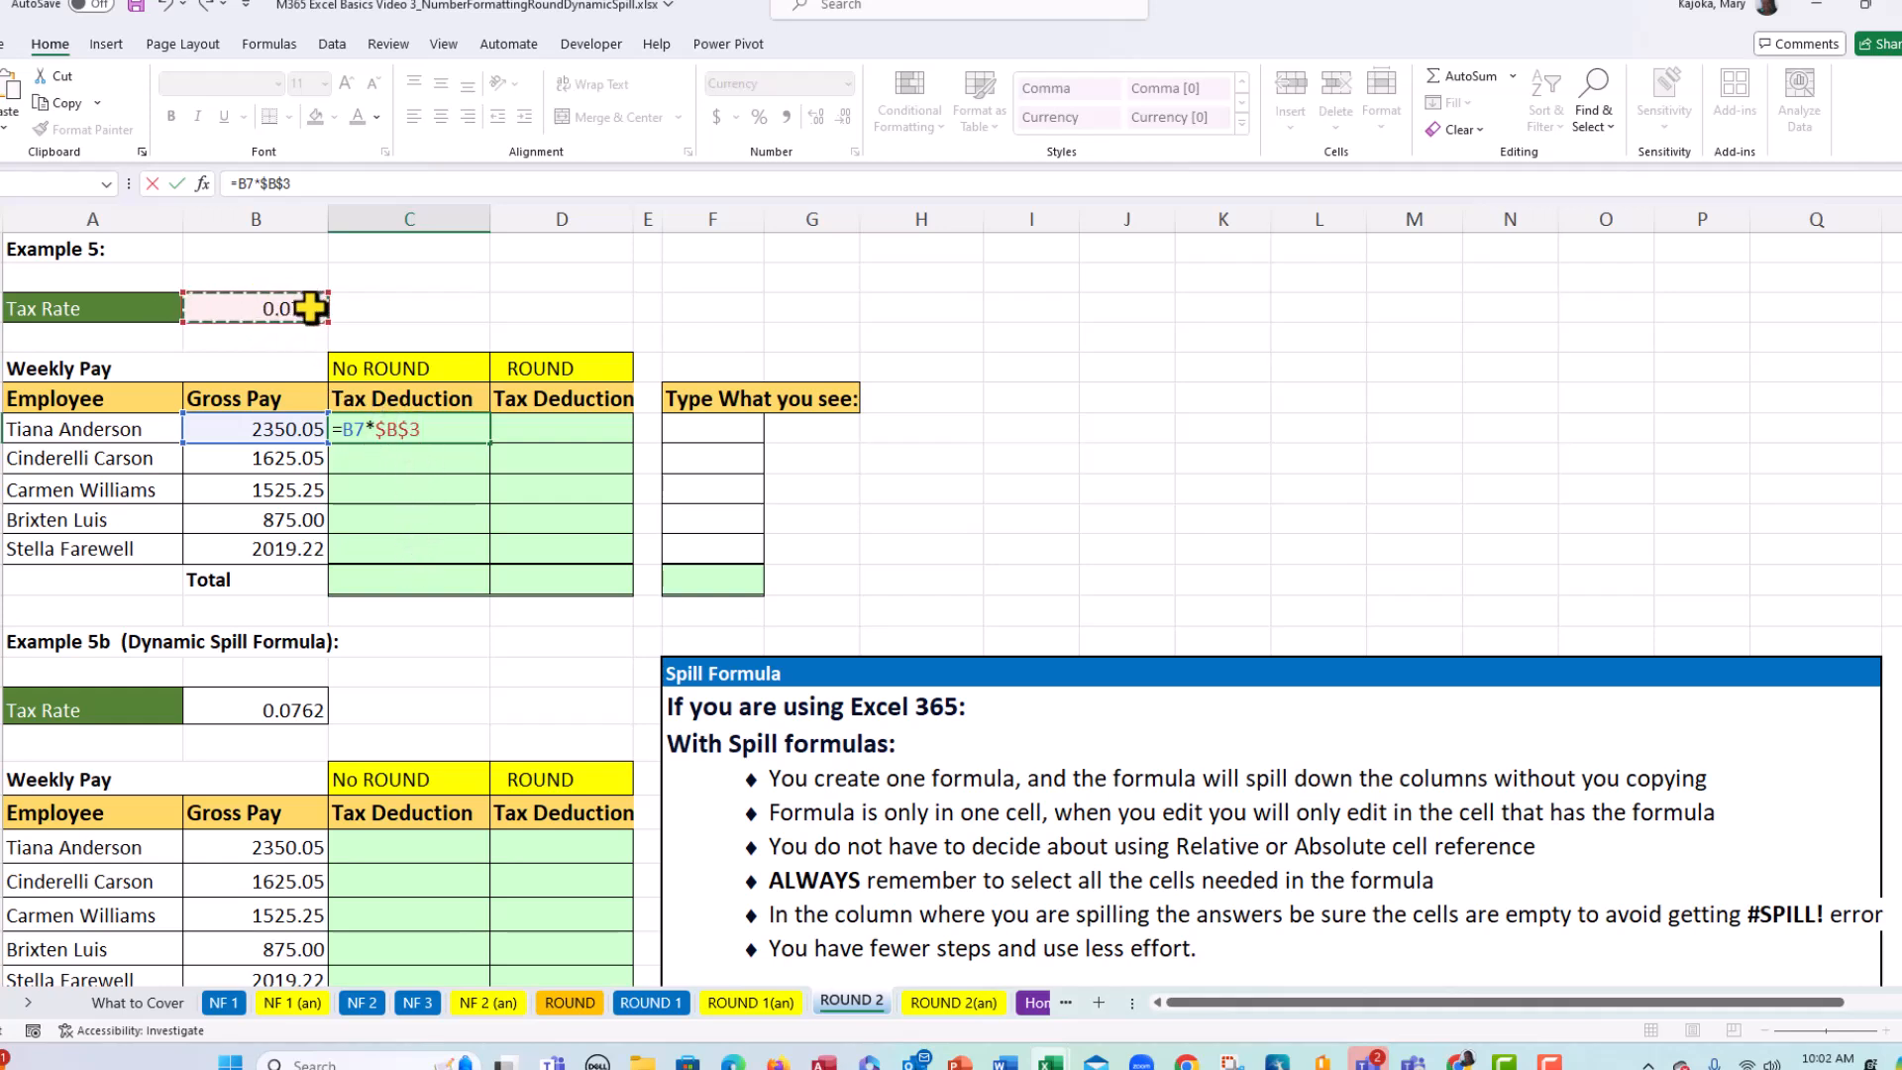
pyautogui.hotkey('ctrl', 'Return')
pyautogui.moveTo(490, 443); pyautogui.dragTo(492, 555)
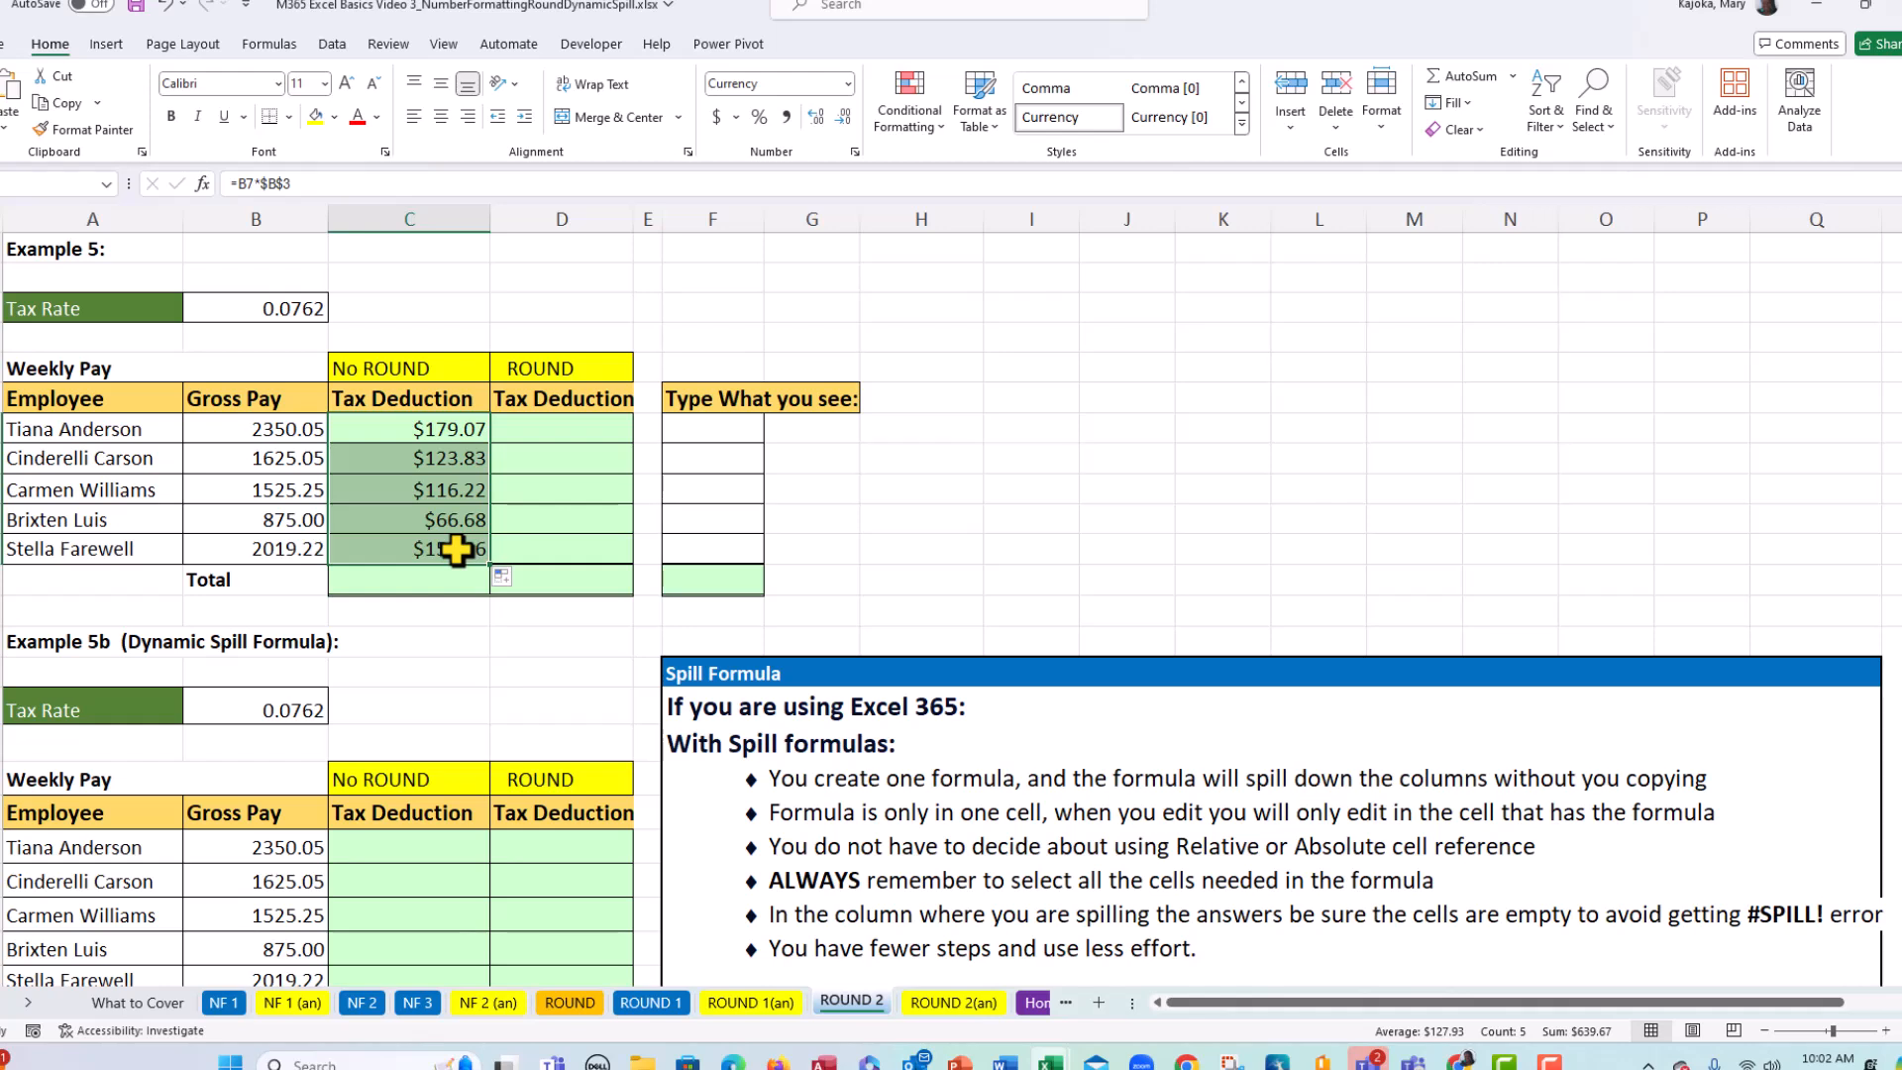
# - Check the cell references in C11's formula, and total the No ROUND deductions in C12 with =SUM(C7:C11)
pyautogui.click(457, 549)
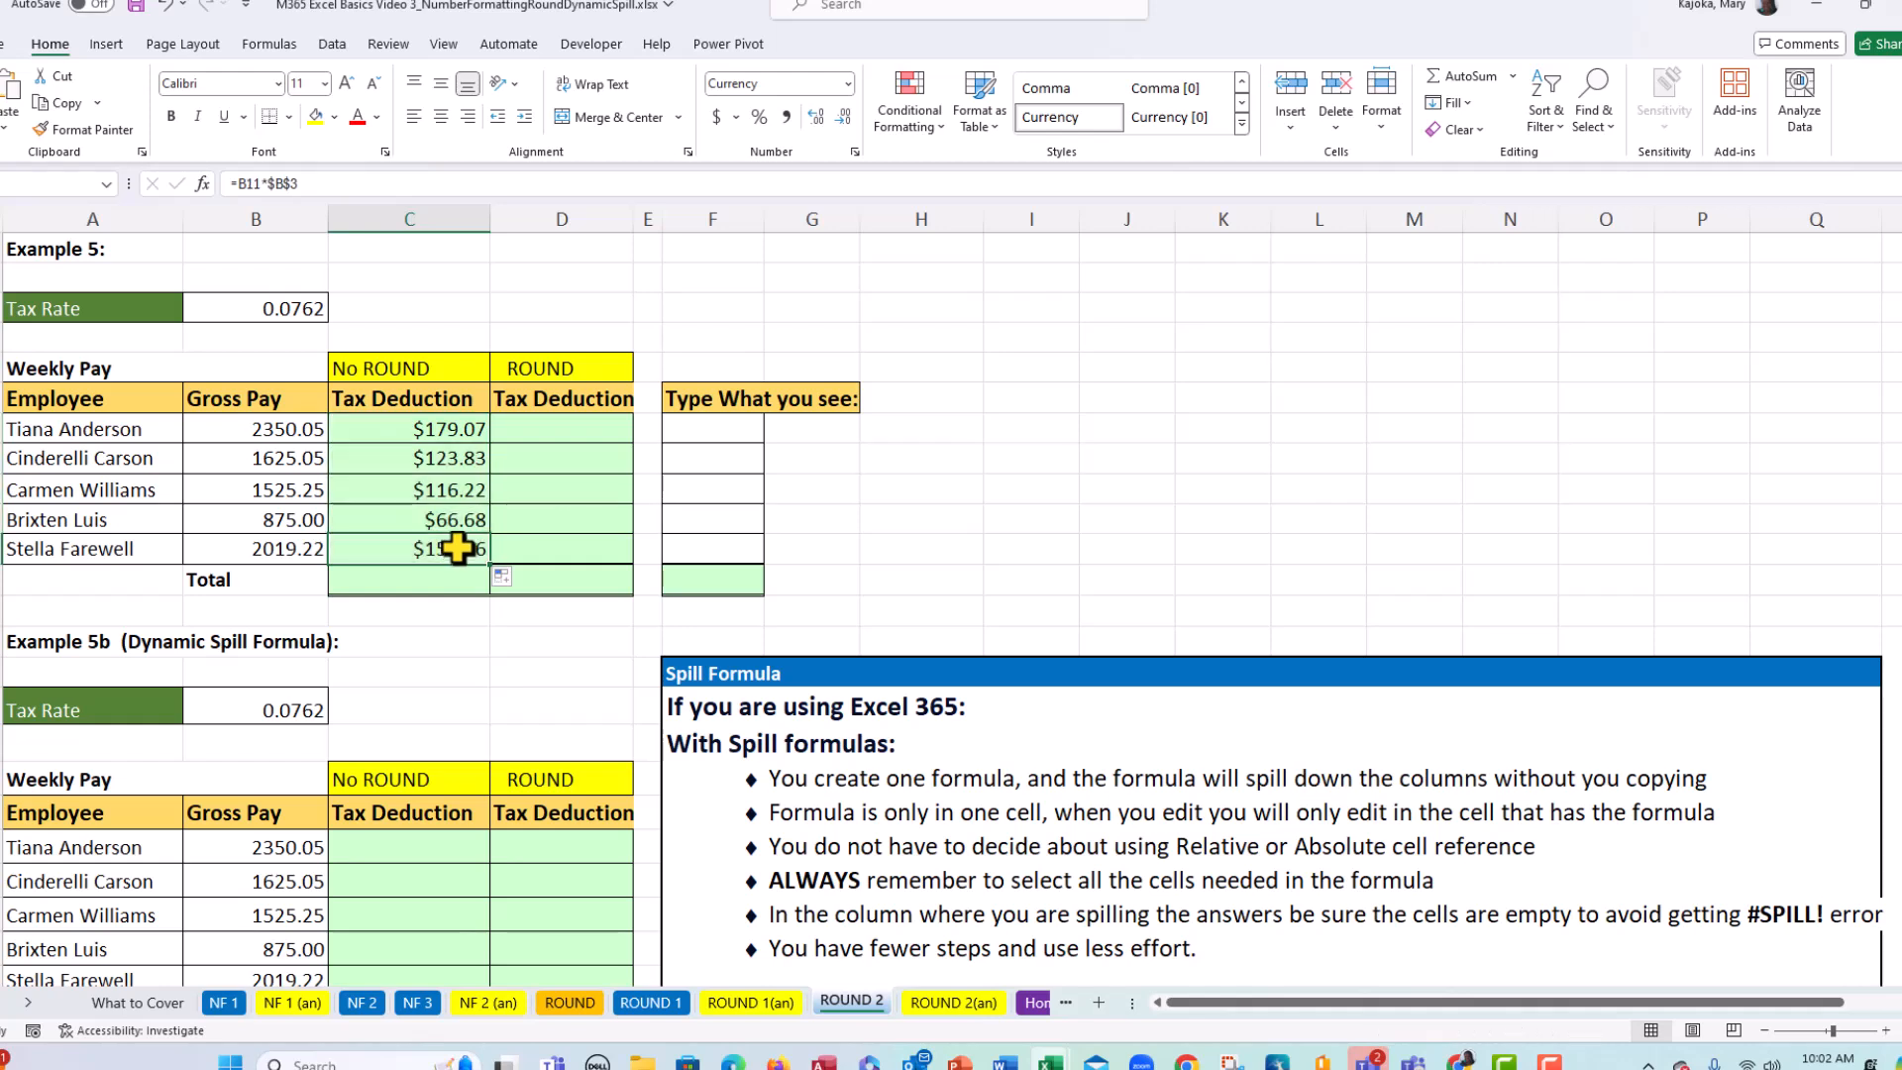
pyautogui.press('F2')
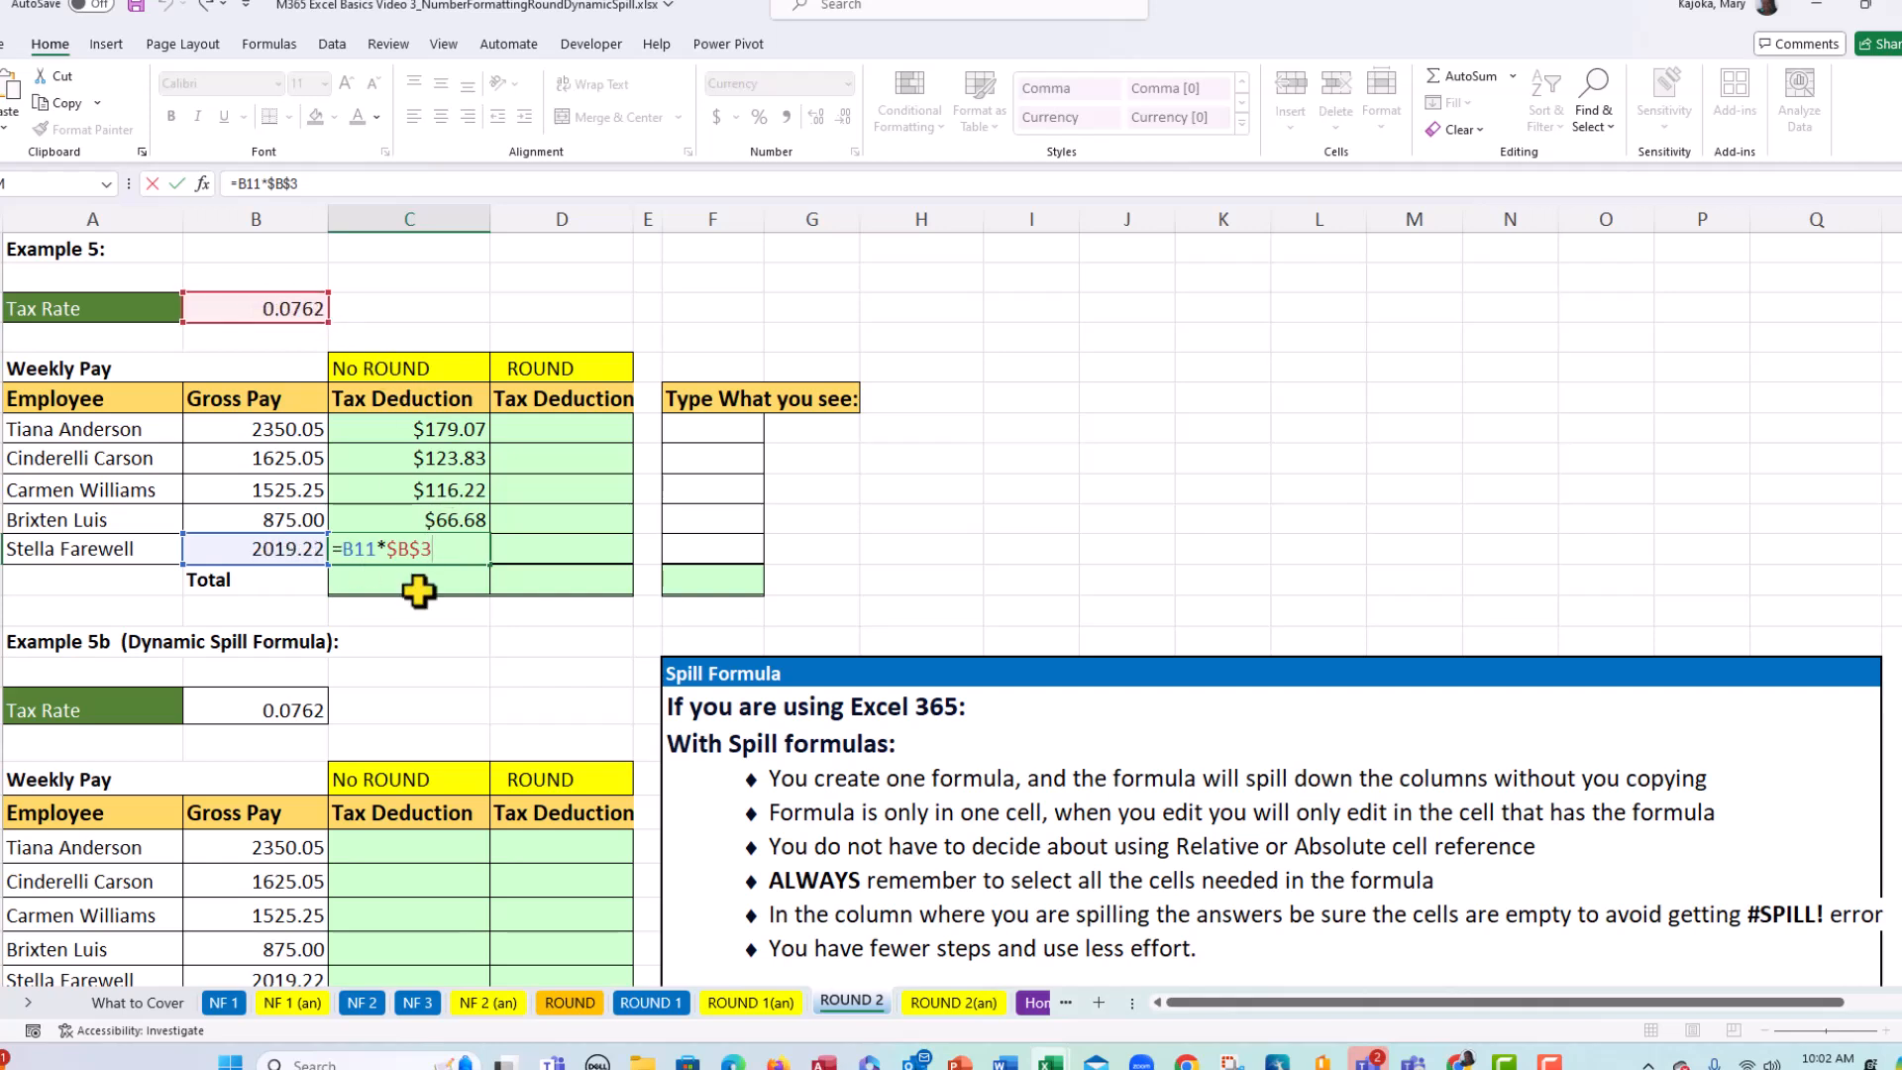
pyautogui.press('Return')
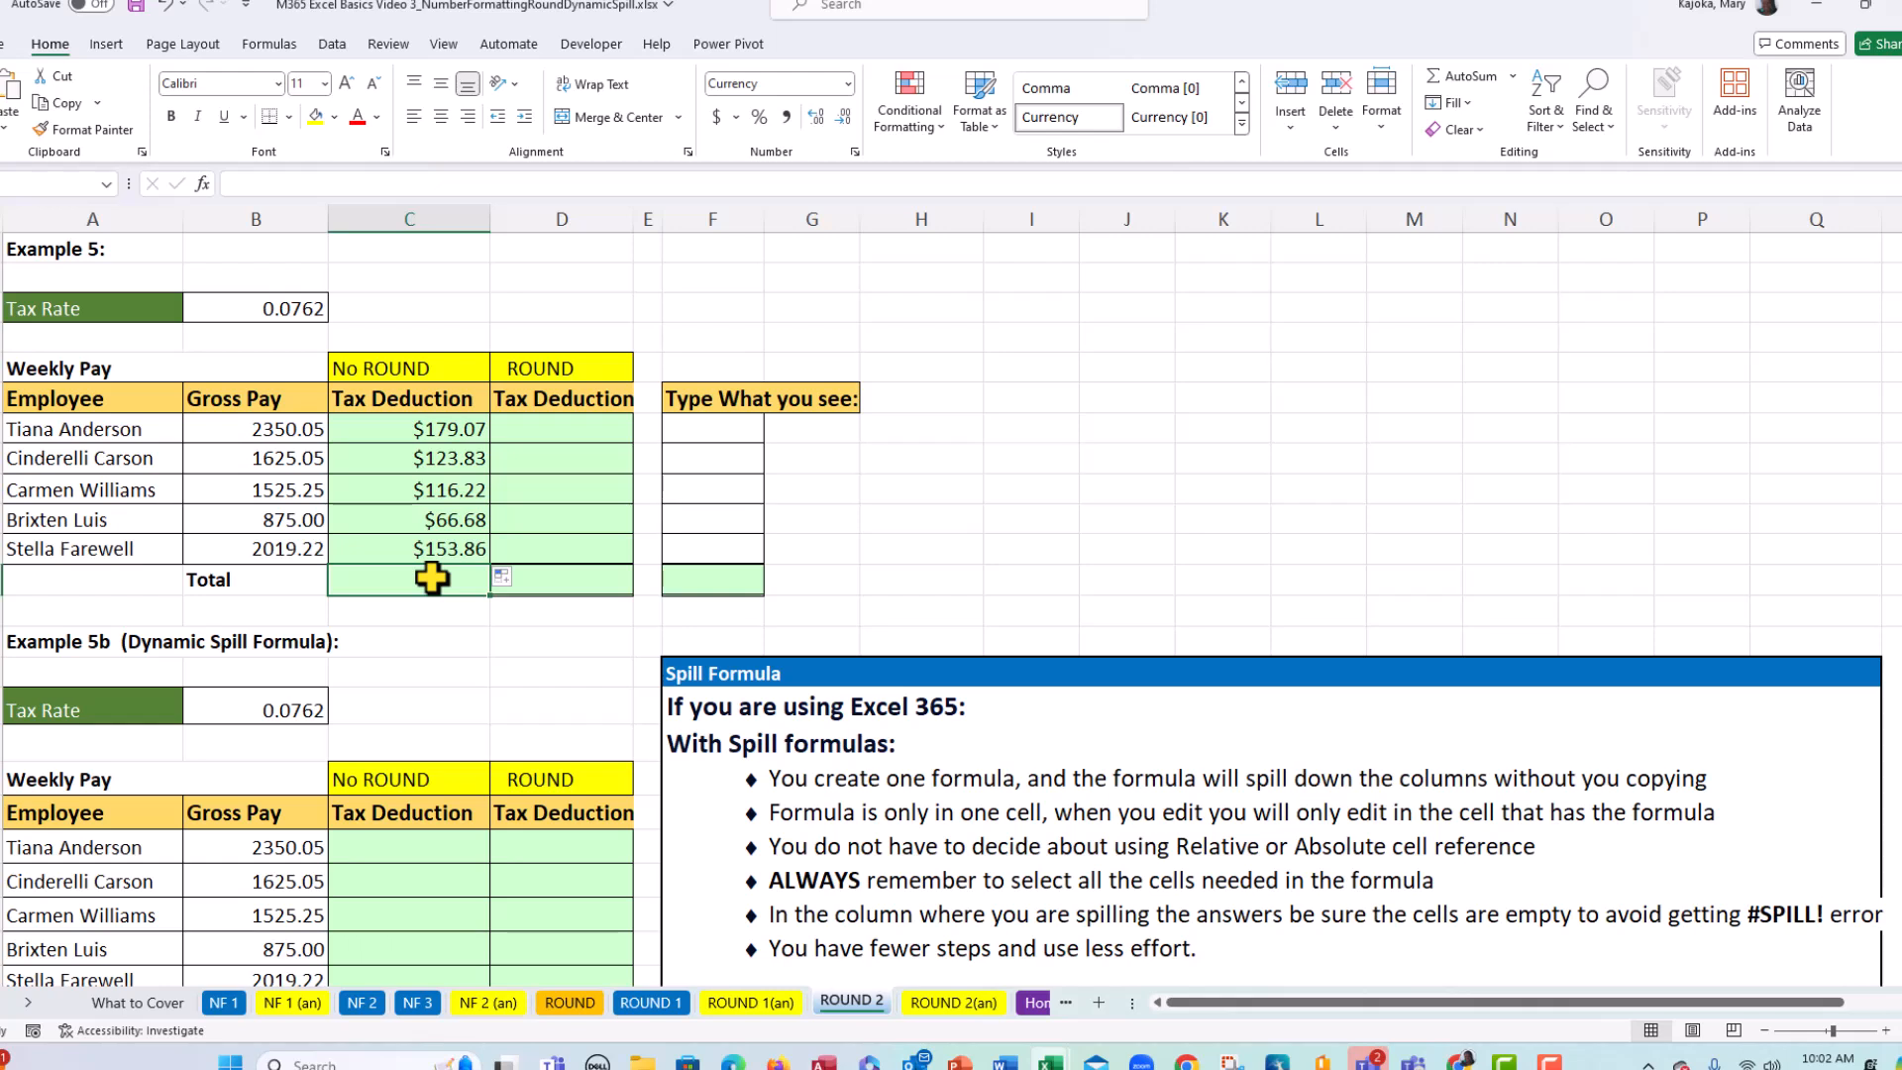
pyautogui.hotkey('alt', '=')
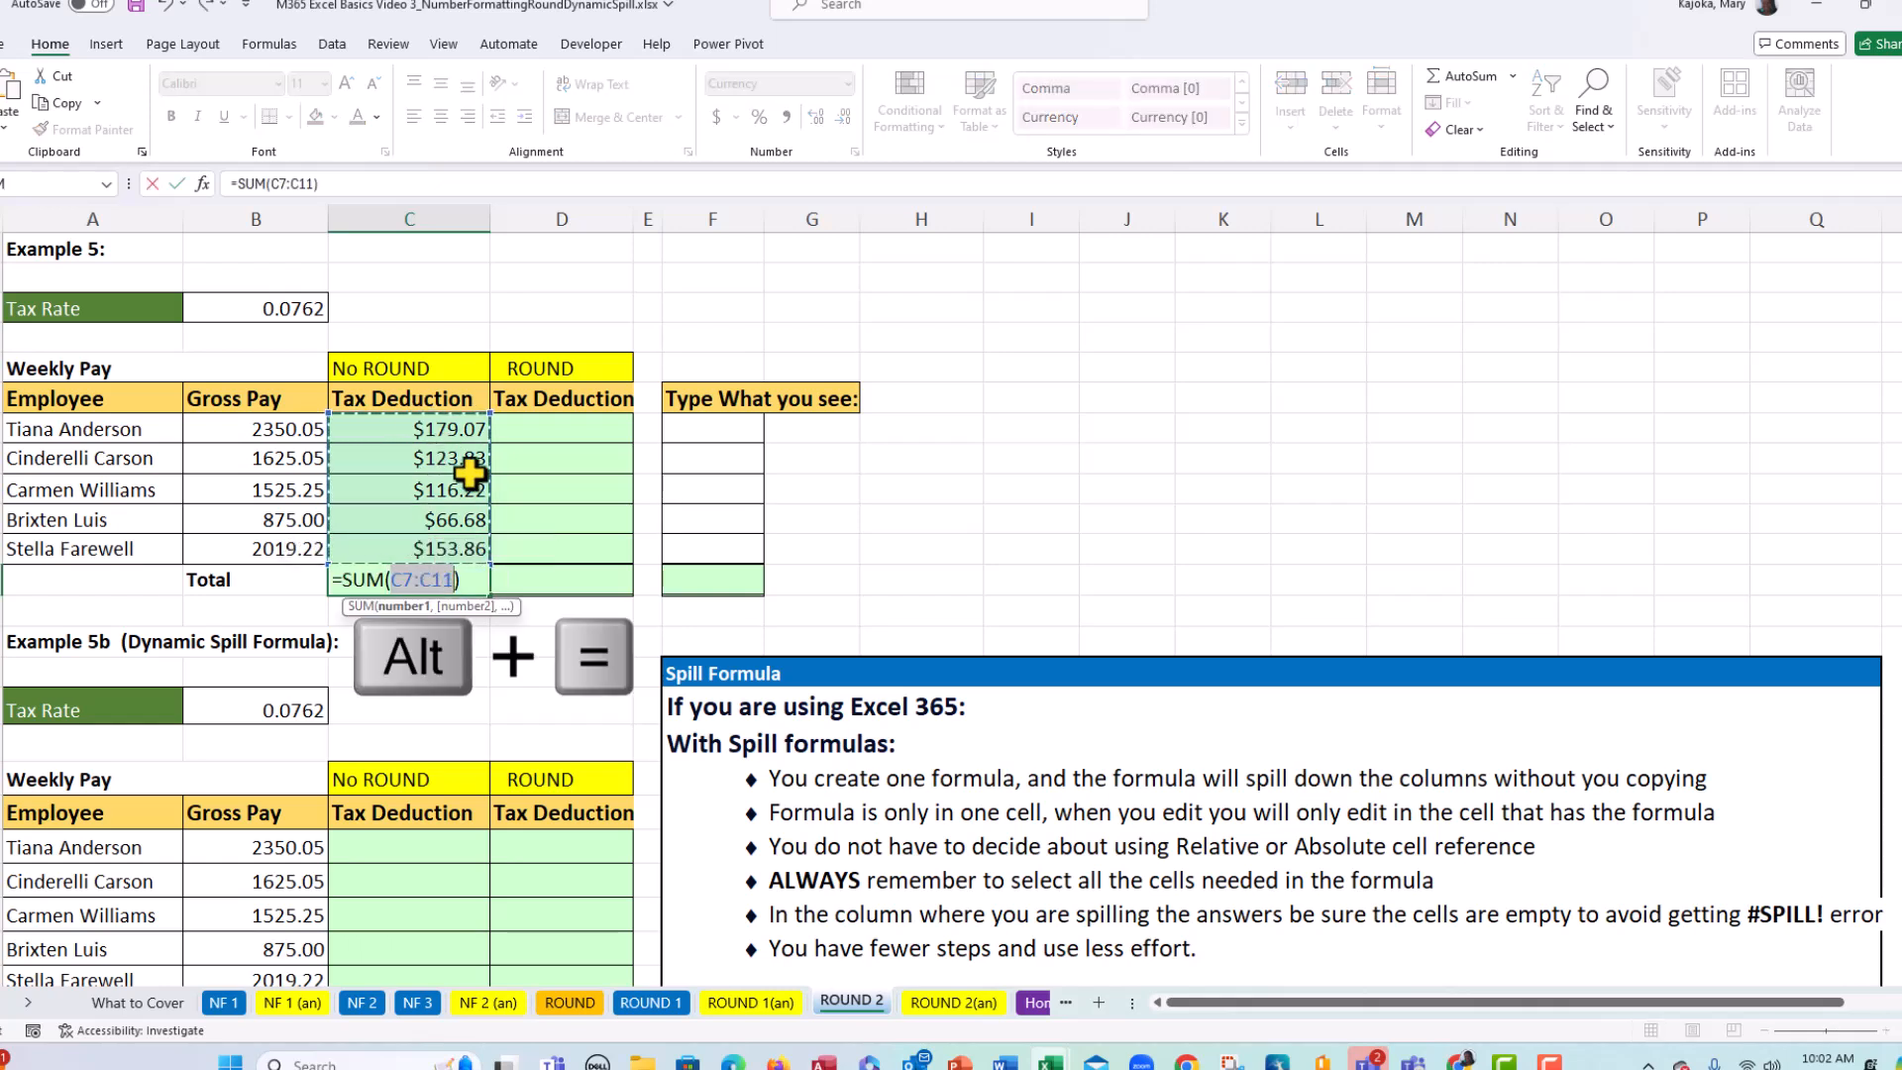
pyautogui.hotkey('ctrl', 'Return')
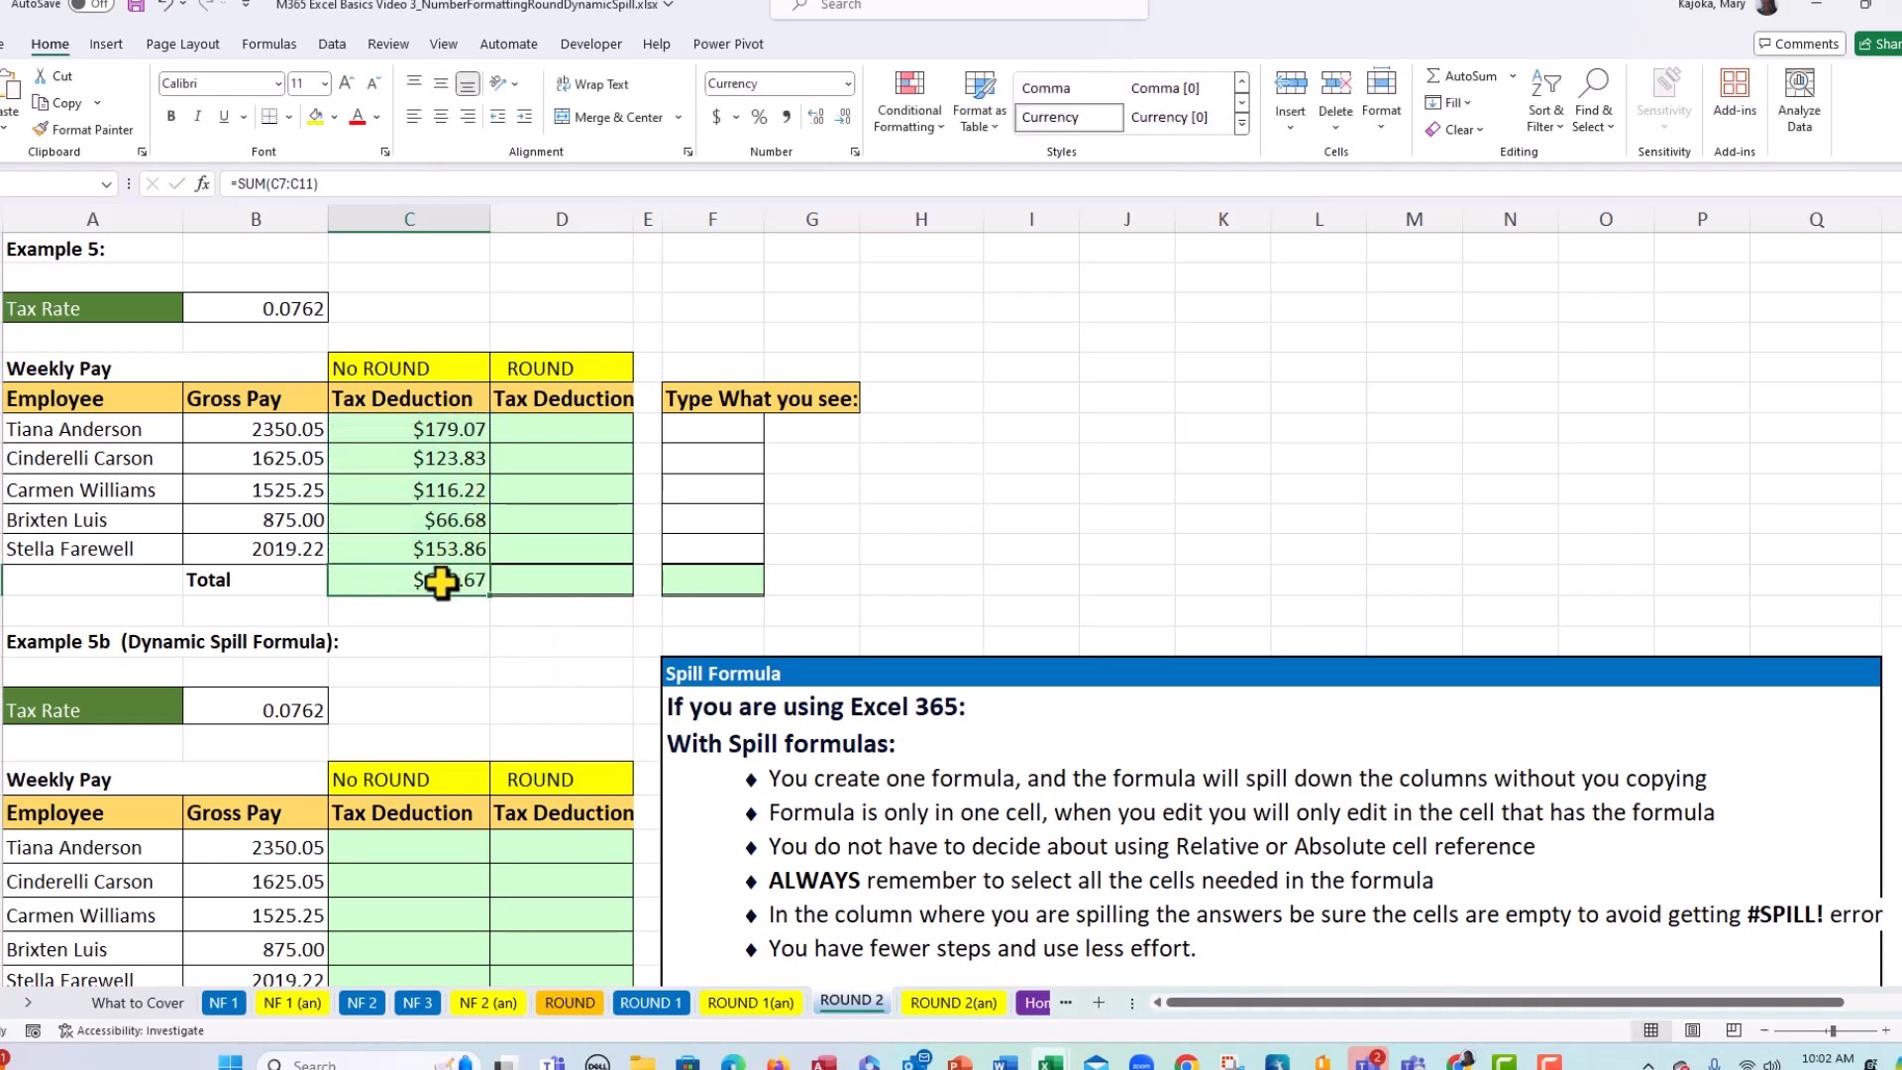
# - Calculate the rounded tax deductions by entering =ROUND(B7*$B$3,2) in D7 and filling the formula down to D11
pyautogui.click(574, 424)
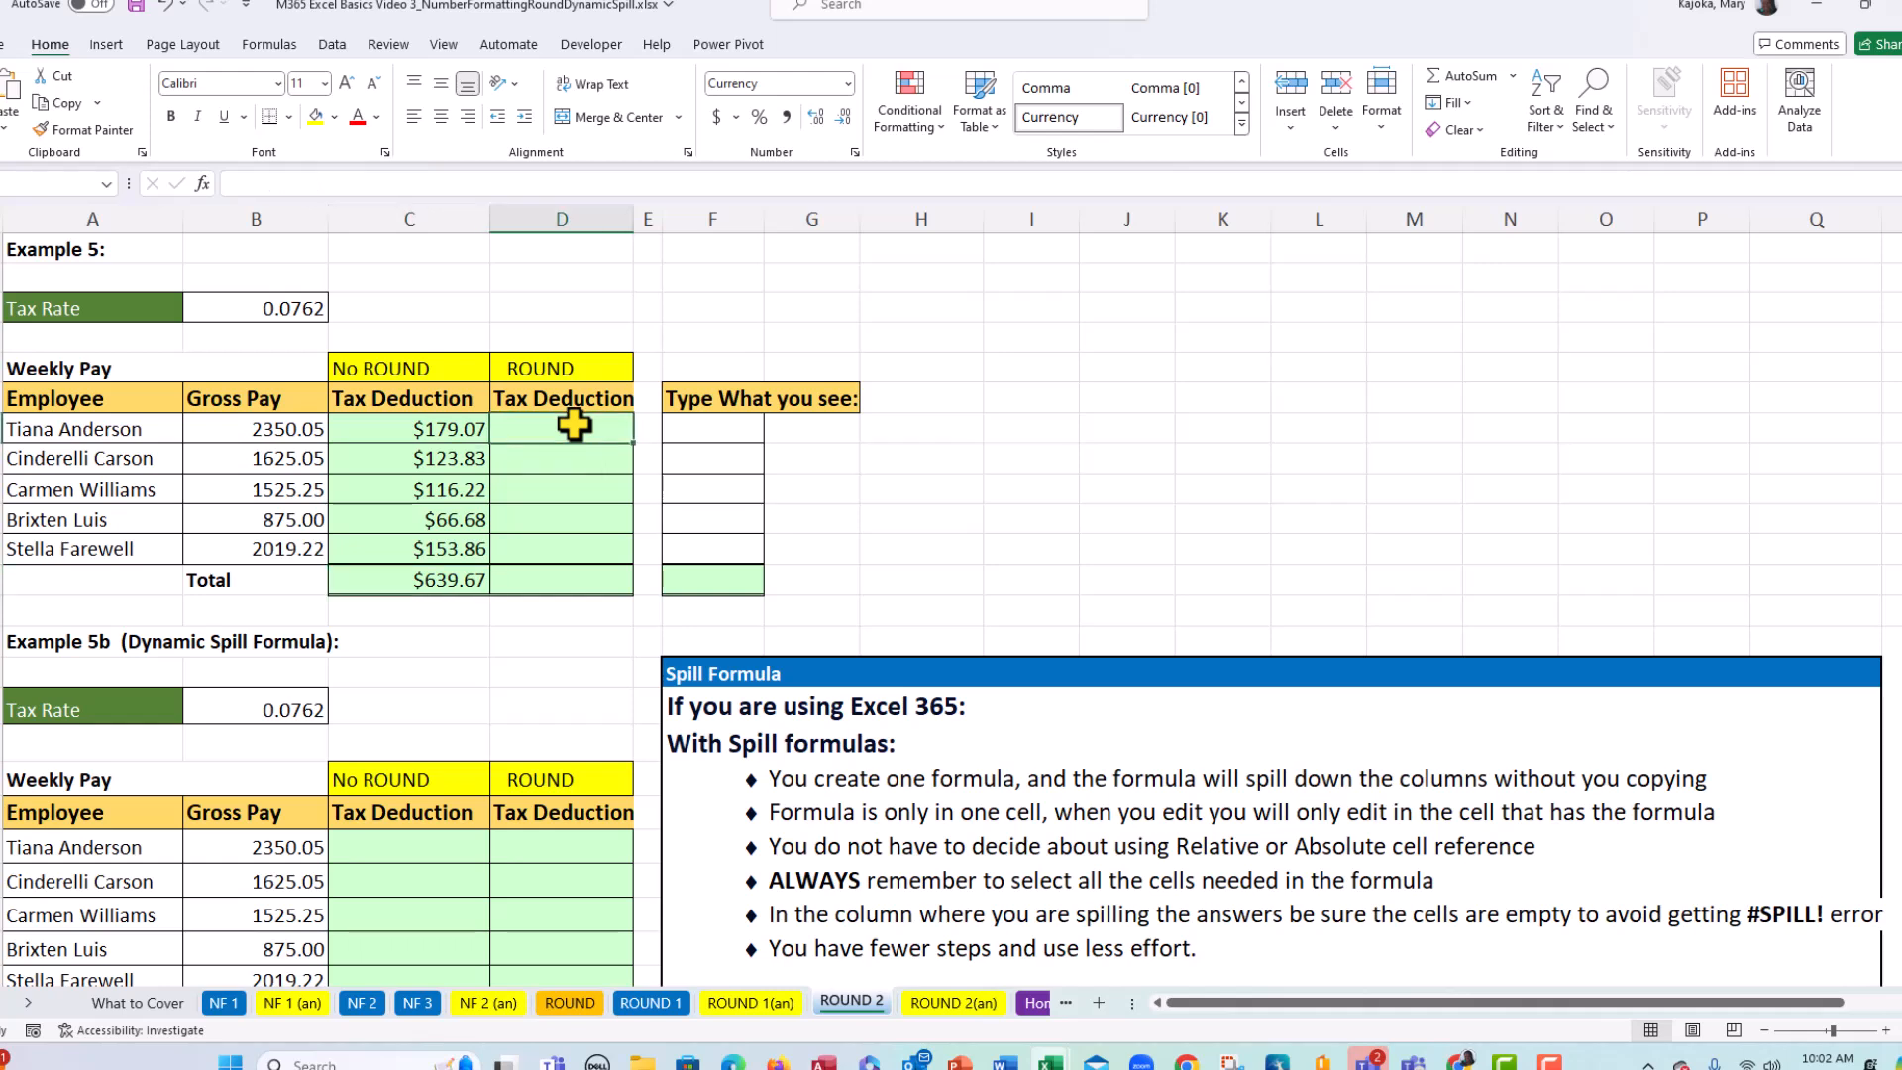
pyautogui.write('=')
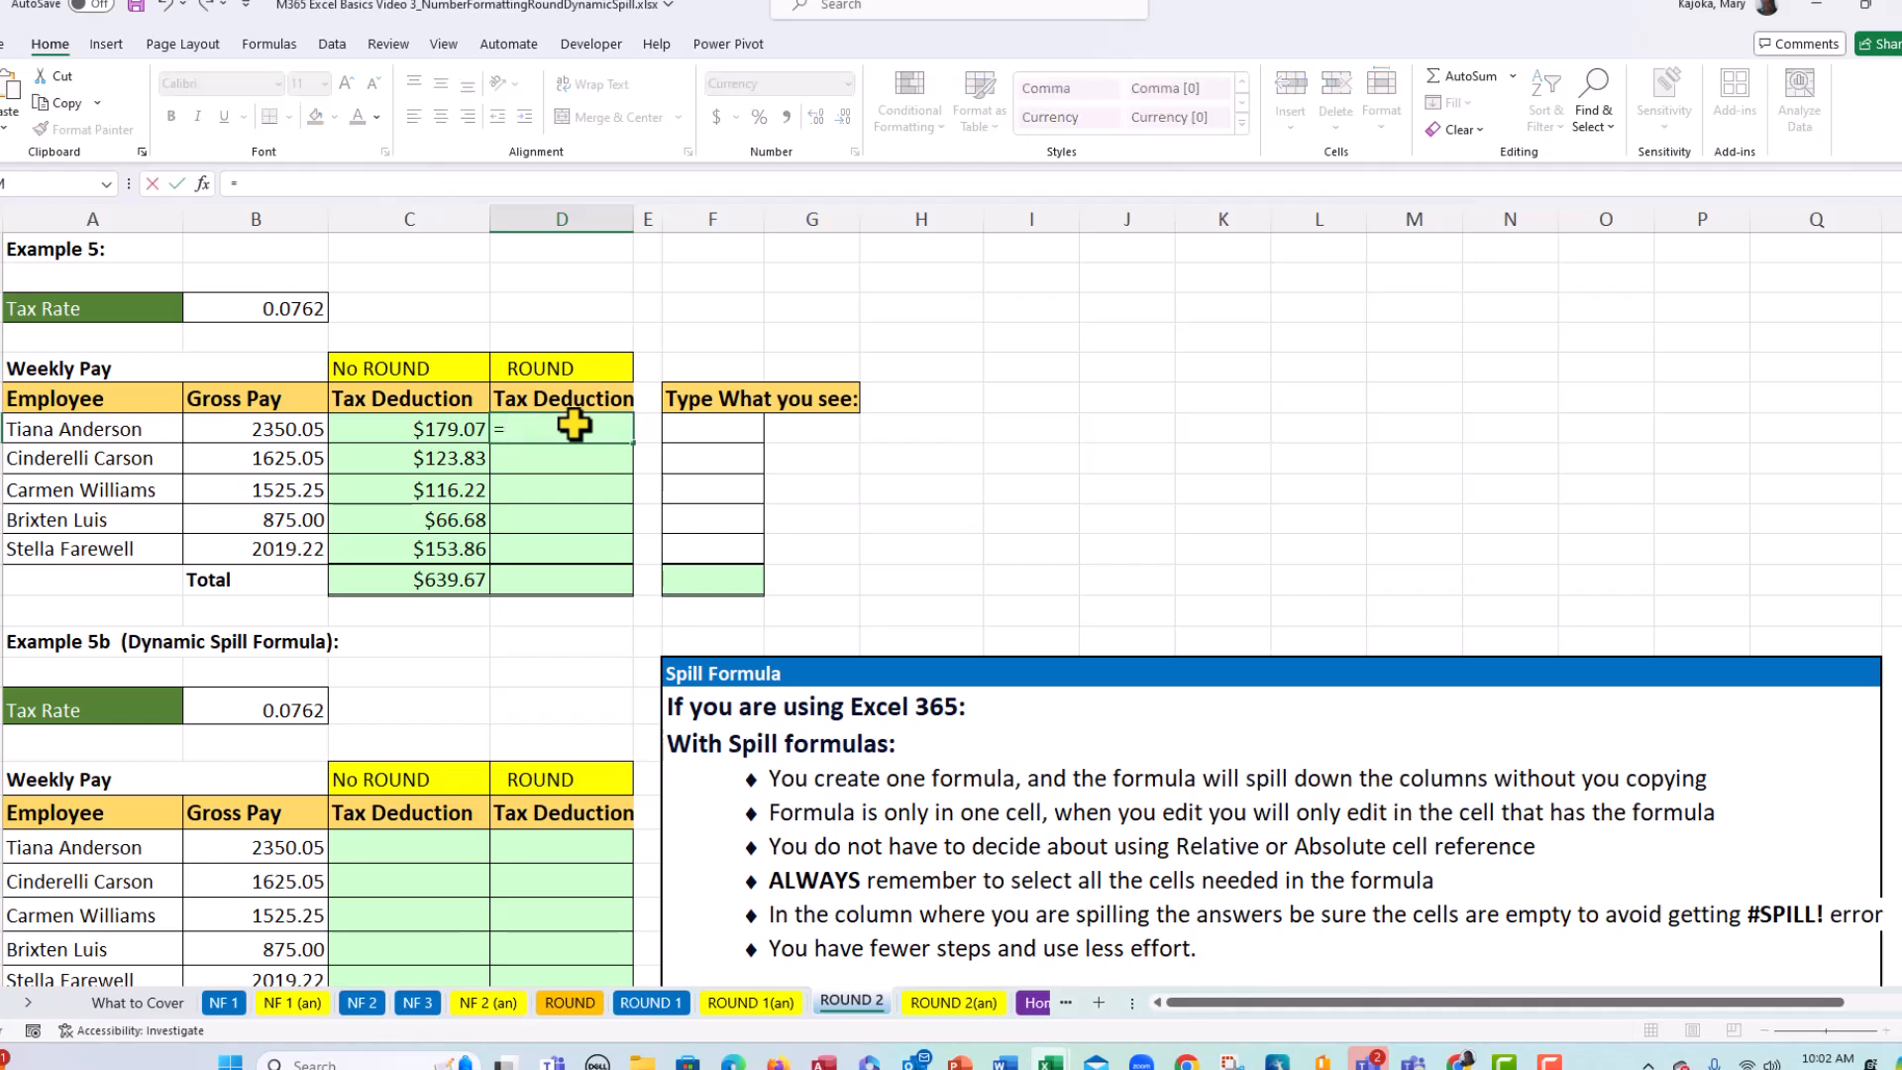
pyautogui.write('round')
pyautogui.press('Tab')
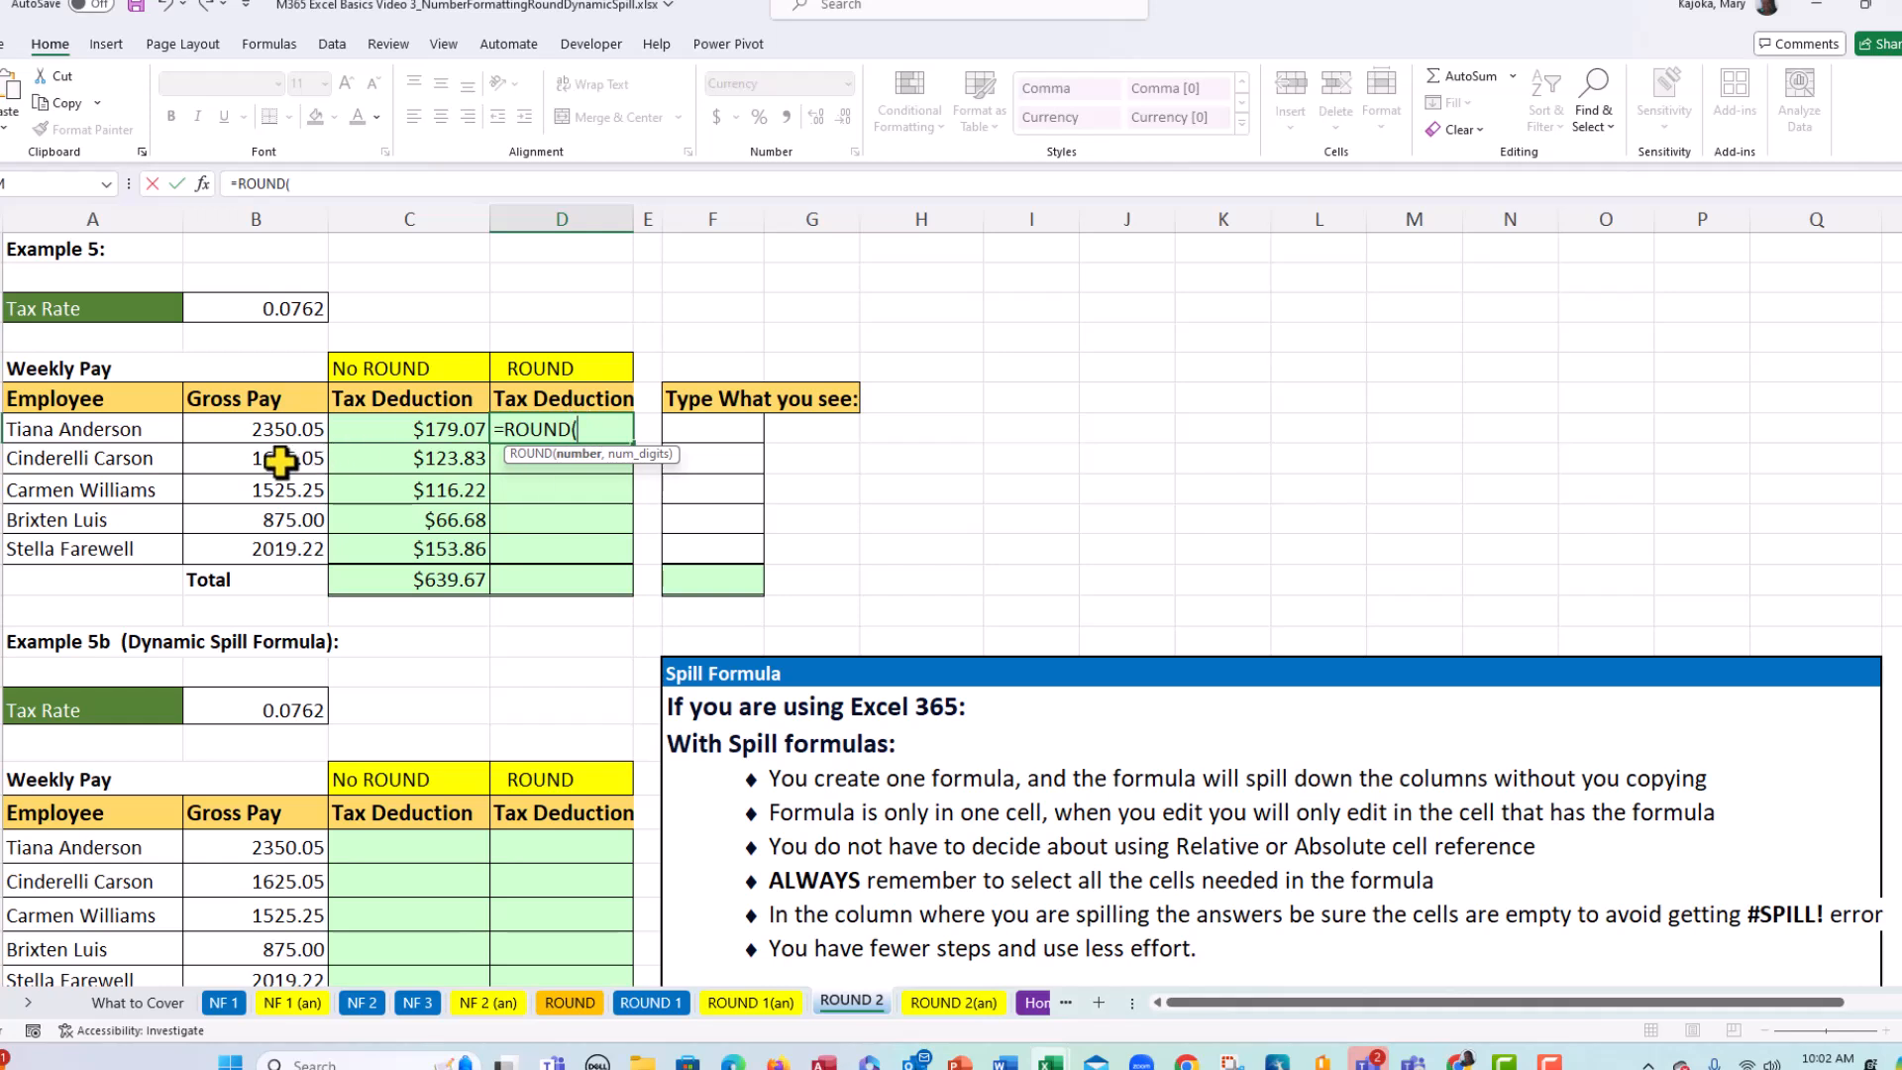
pyautogui.click(275, 429)
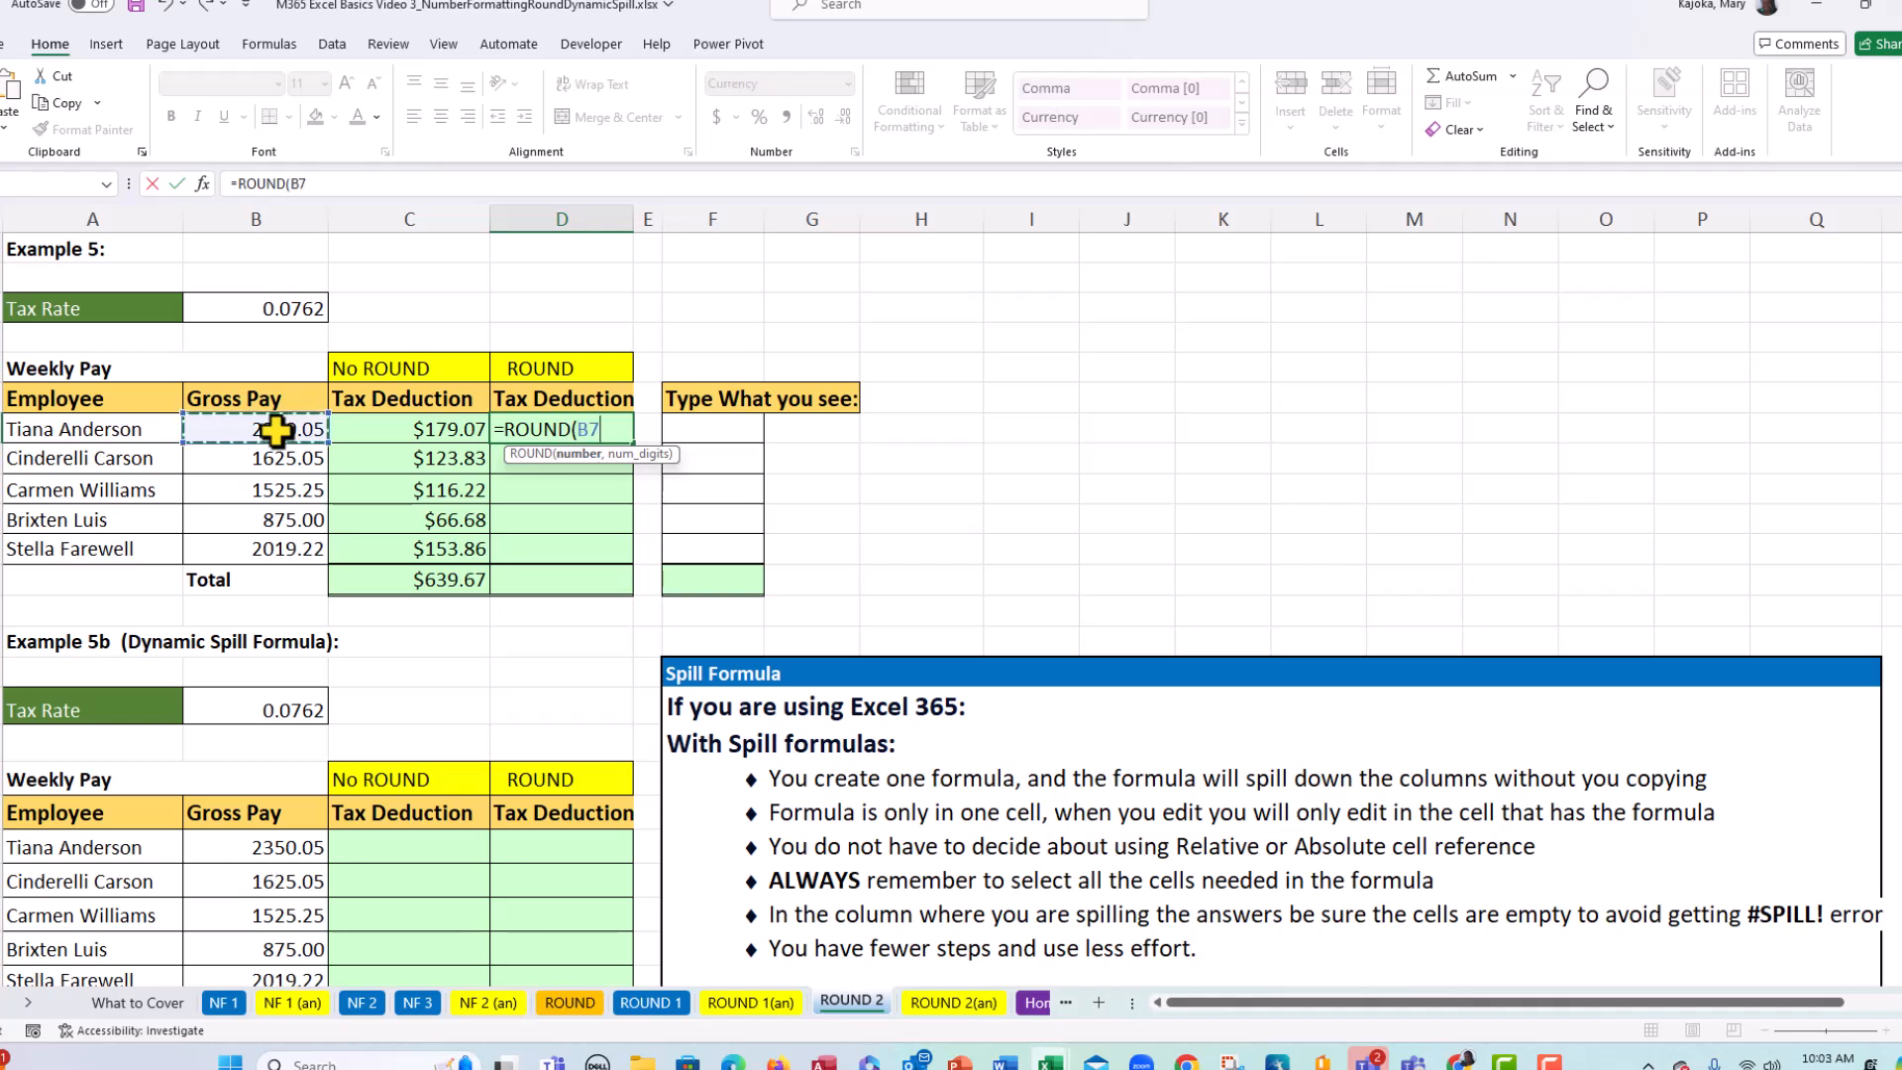
pyautogui.write('*')
pyautogui.click(299, 307)
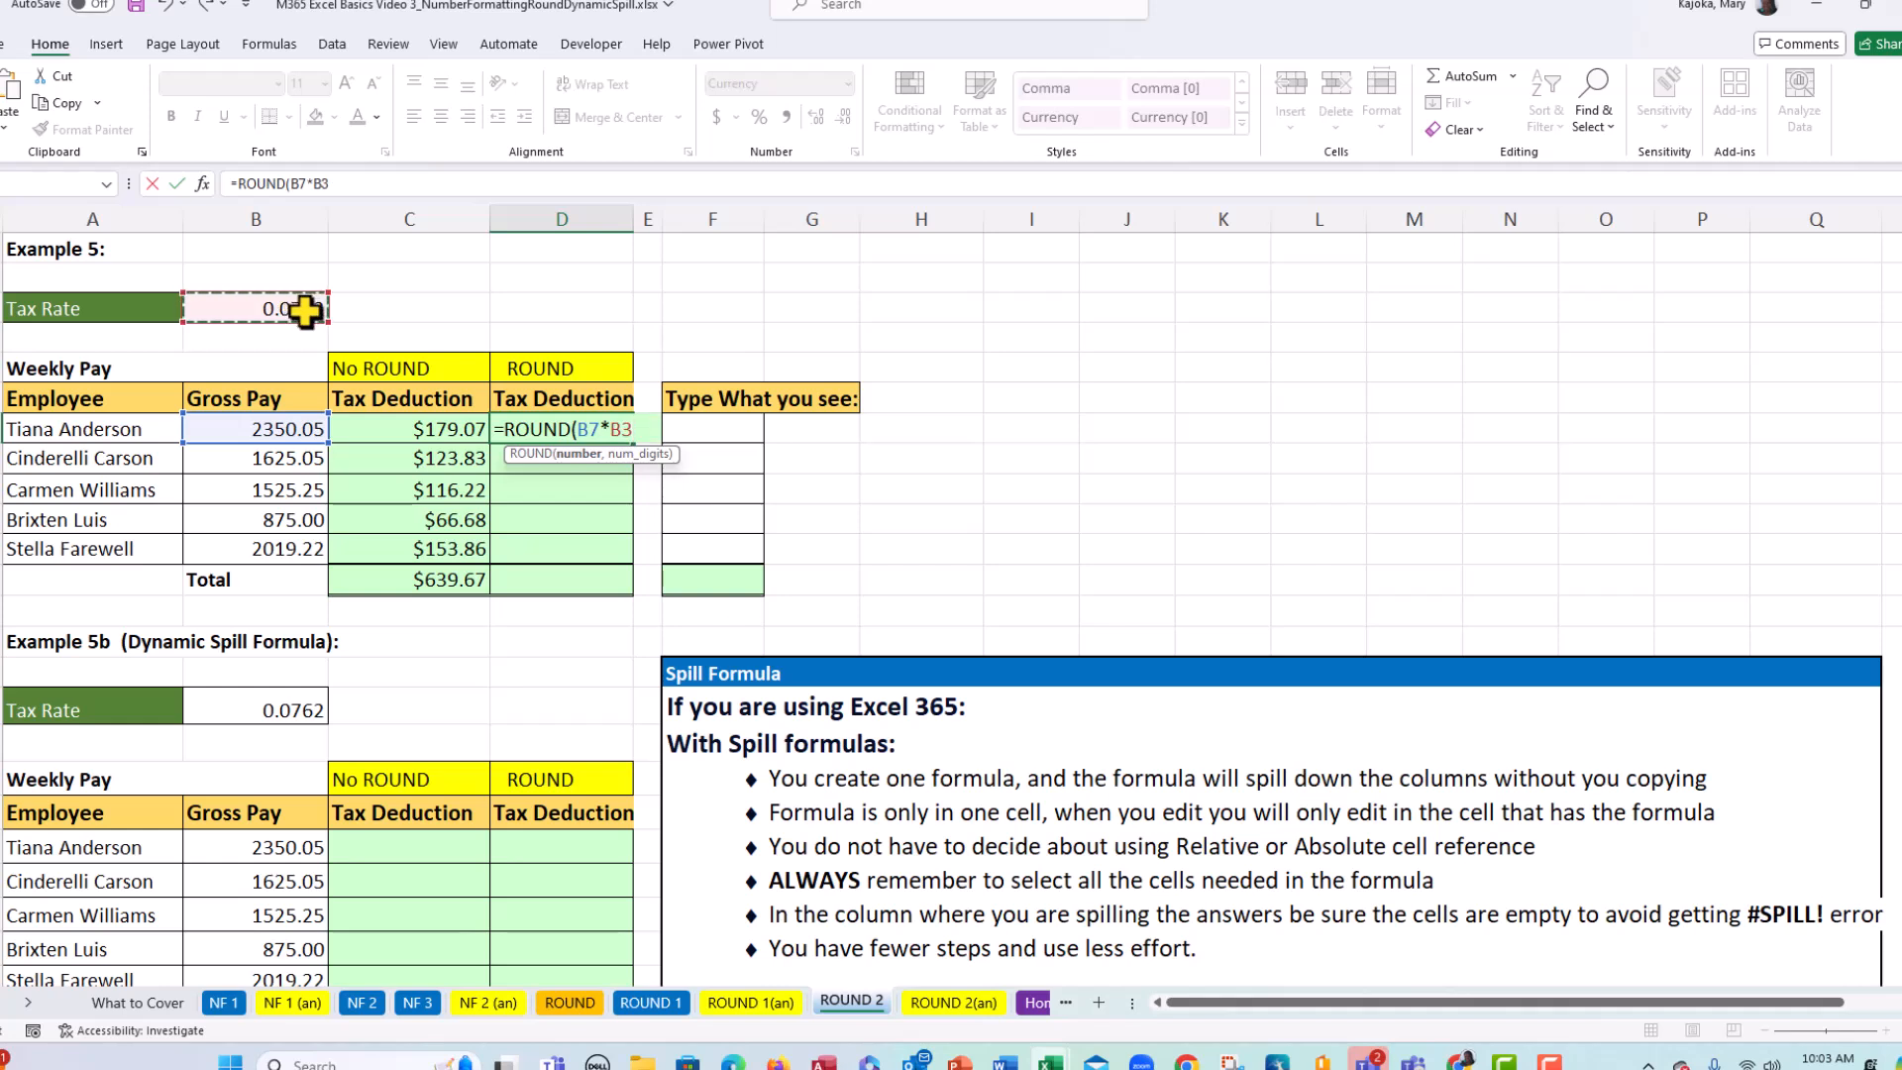
pyautogui.press('F4')
pyautogui.write(',2')
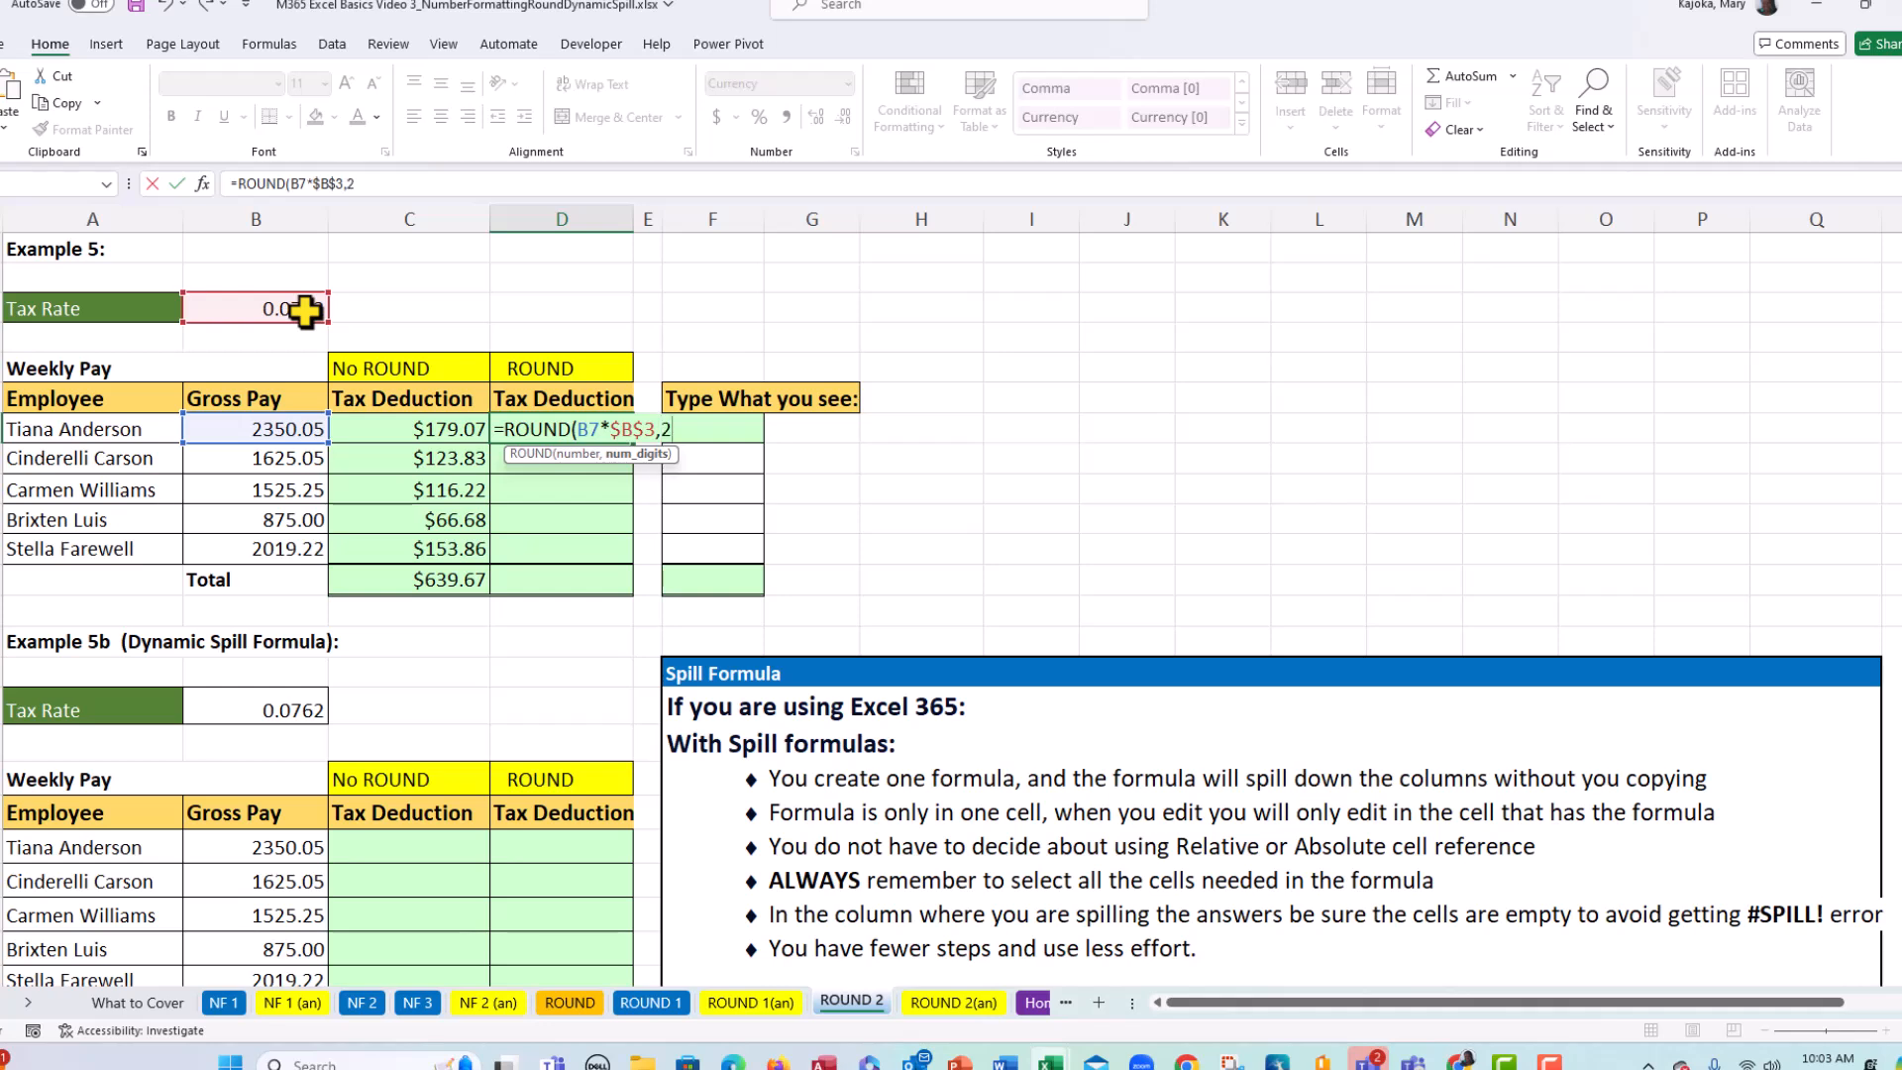
pyautogui.write(')')
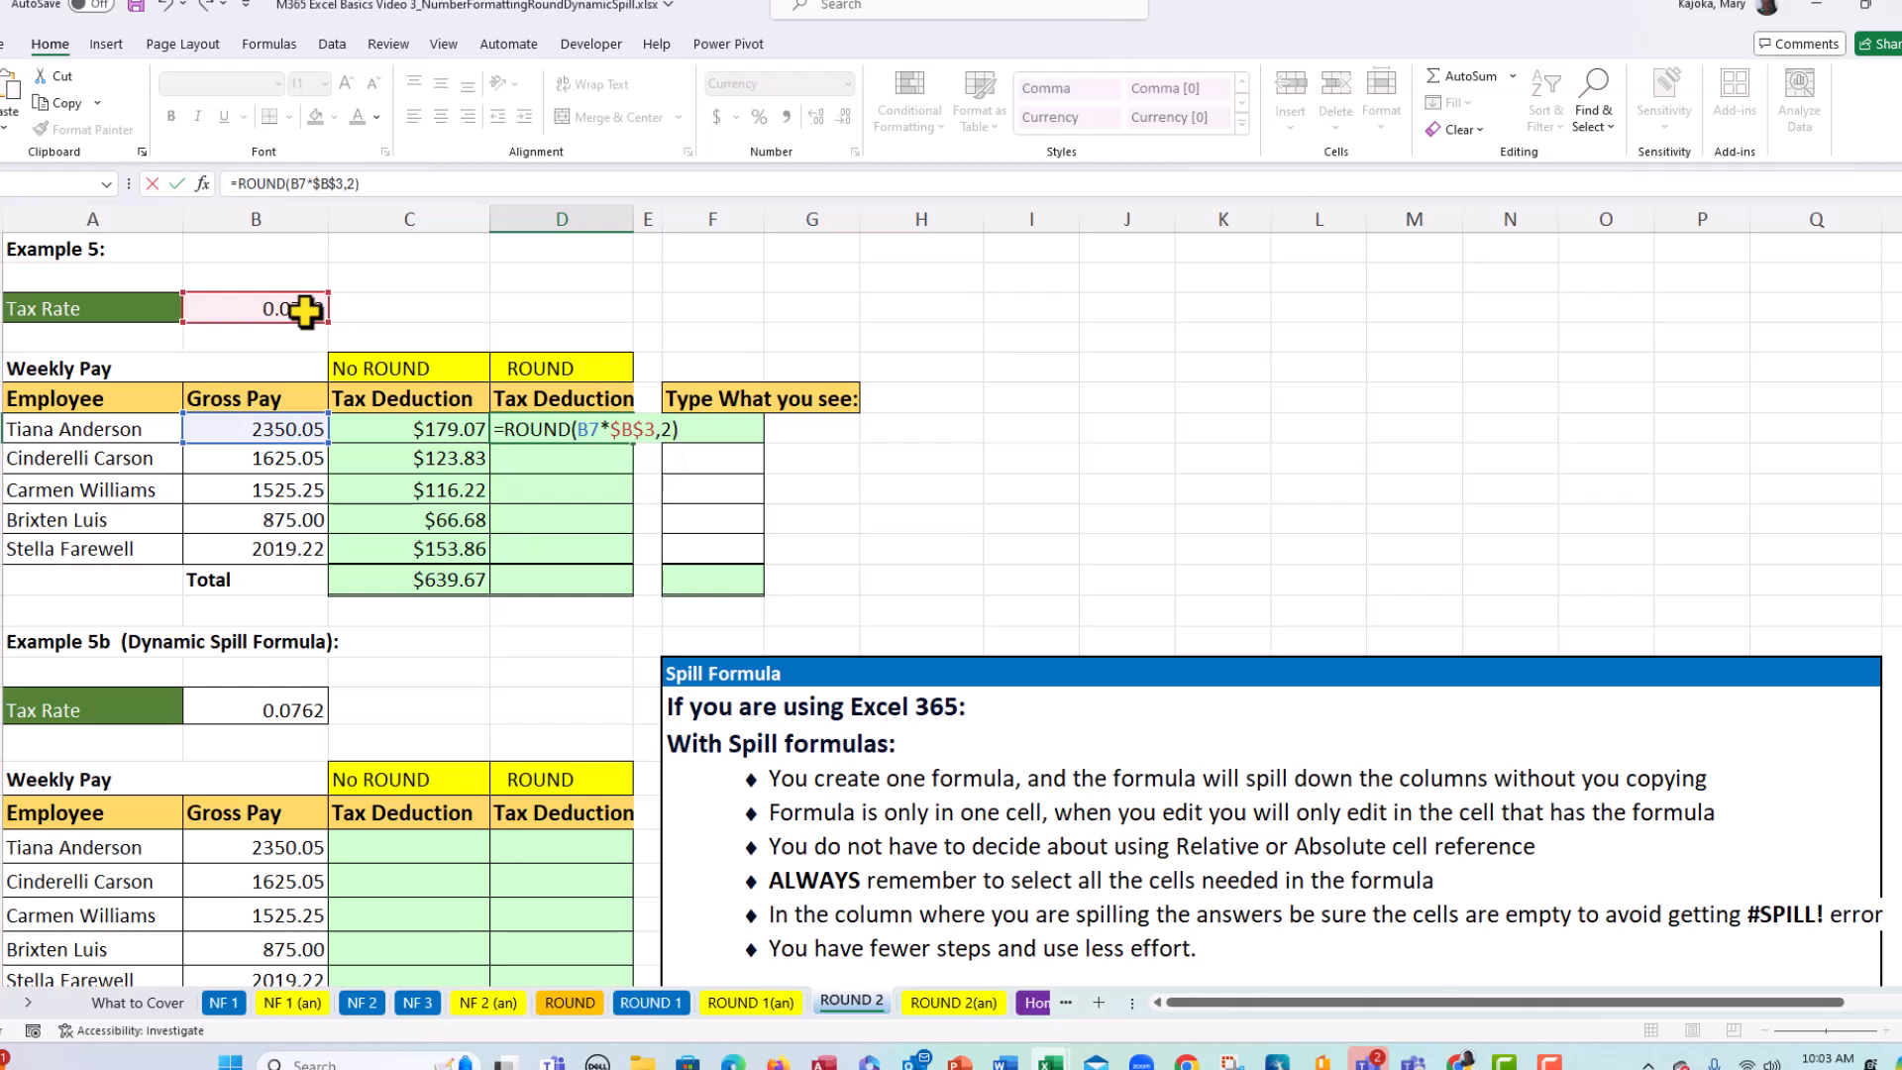
pyautogui.hotkey('ctrl', 'Return')
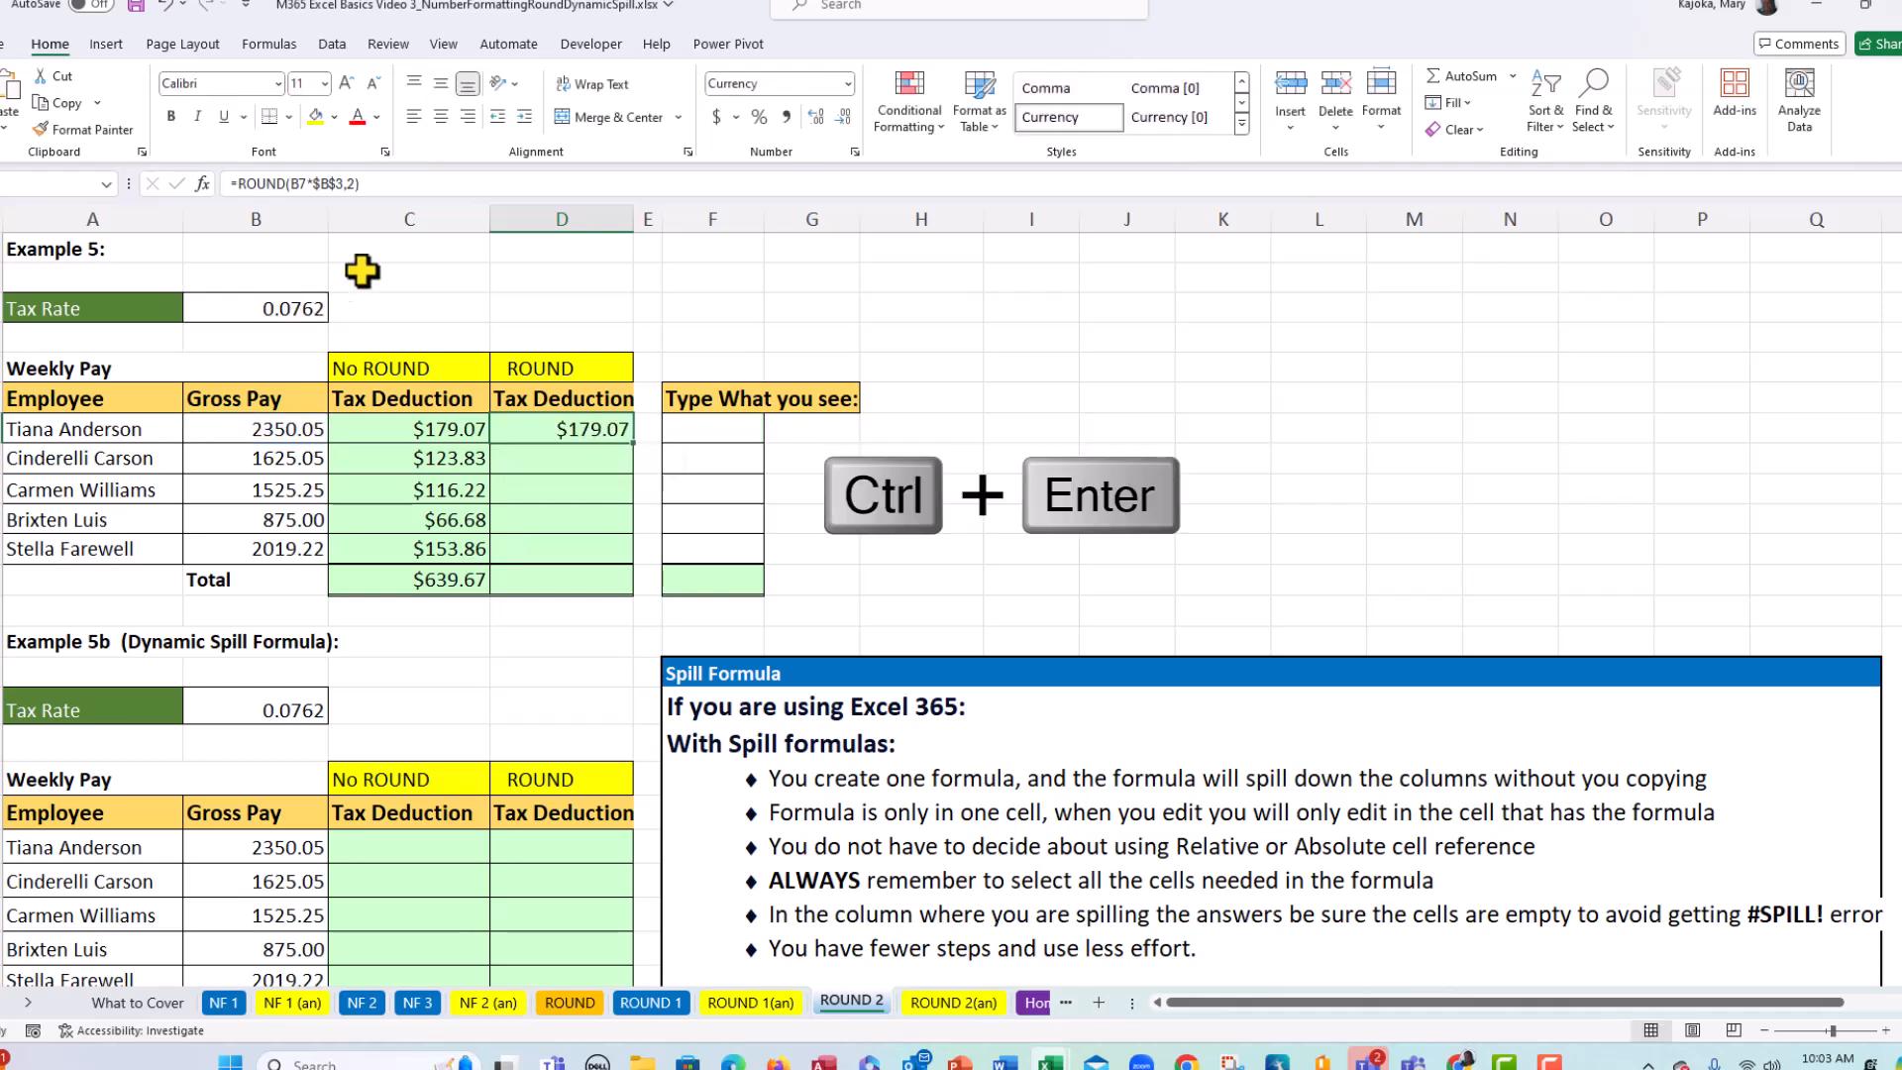
pyautogui.moveTo(636, 447); pyautogui.dragTo(627, 560)
# - Total the ROUND deductions in D12 with =SUM(D7:D11) and compare it with the No ROUND total in C12
pyautogui.click(582, 576)
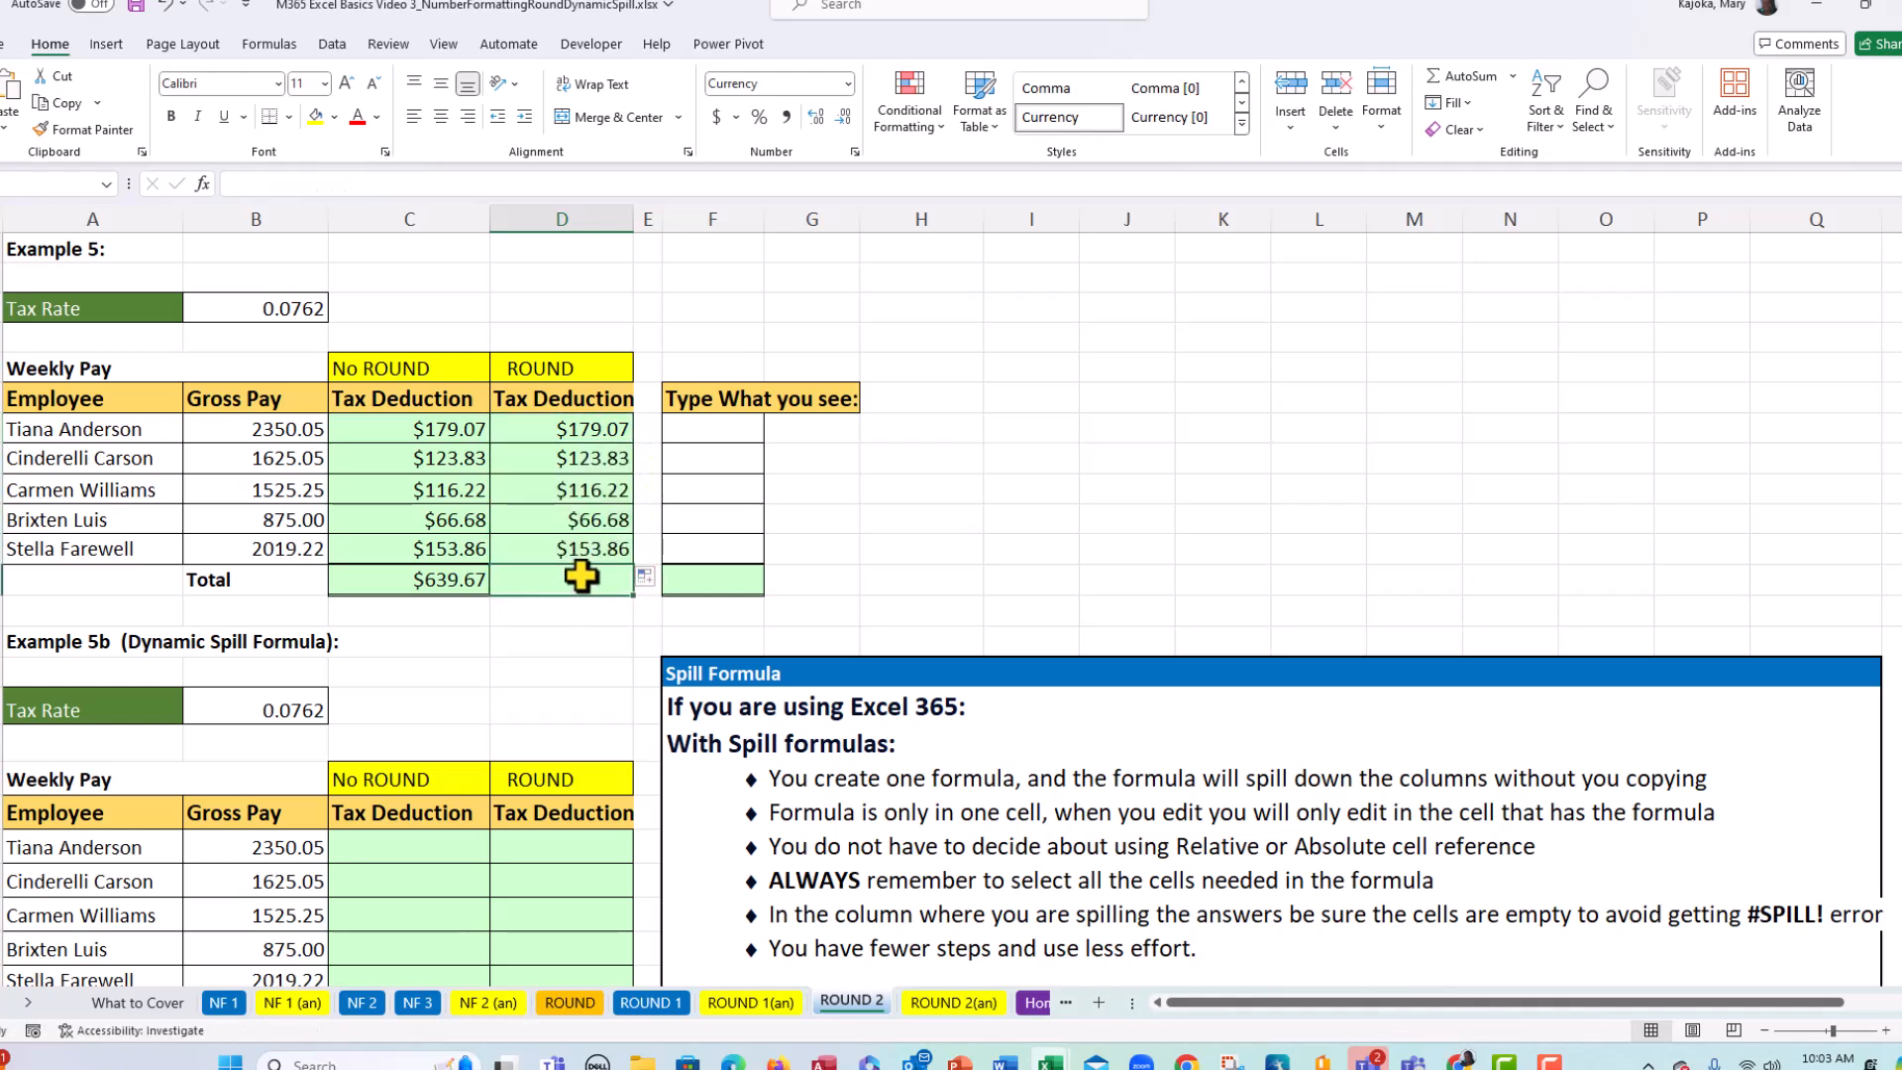
pyautogui.hotkey('alt', '=')
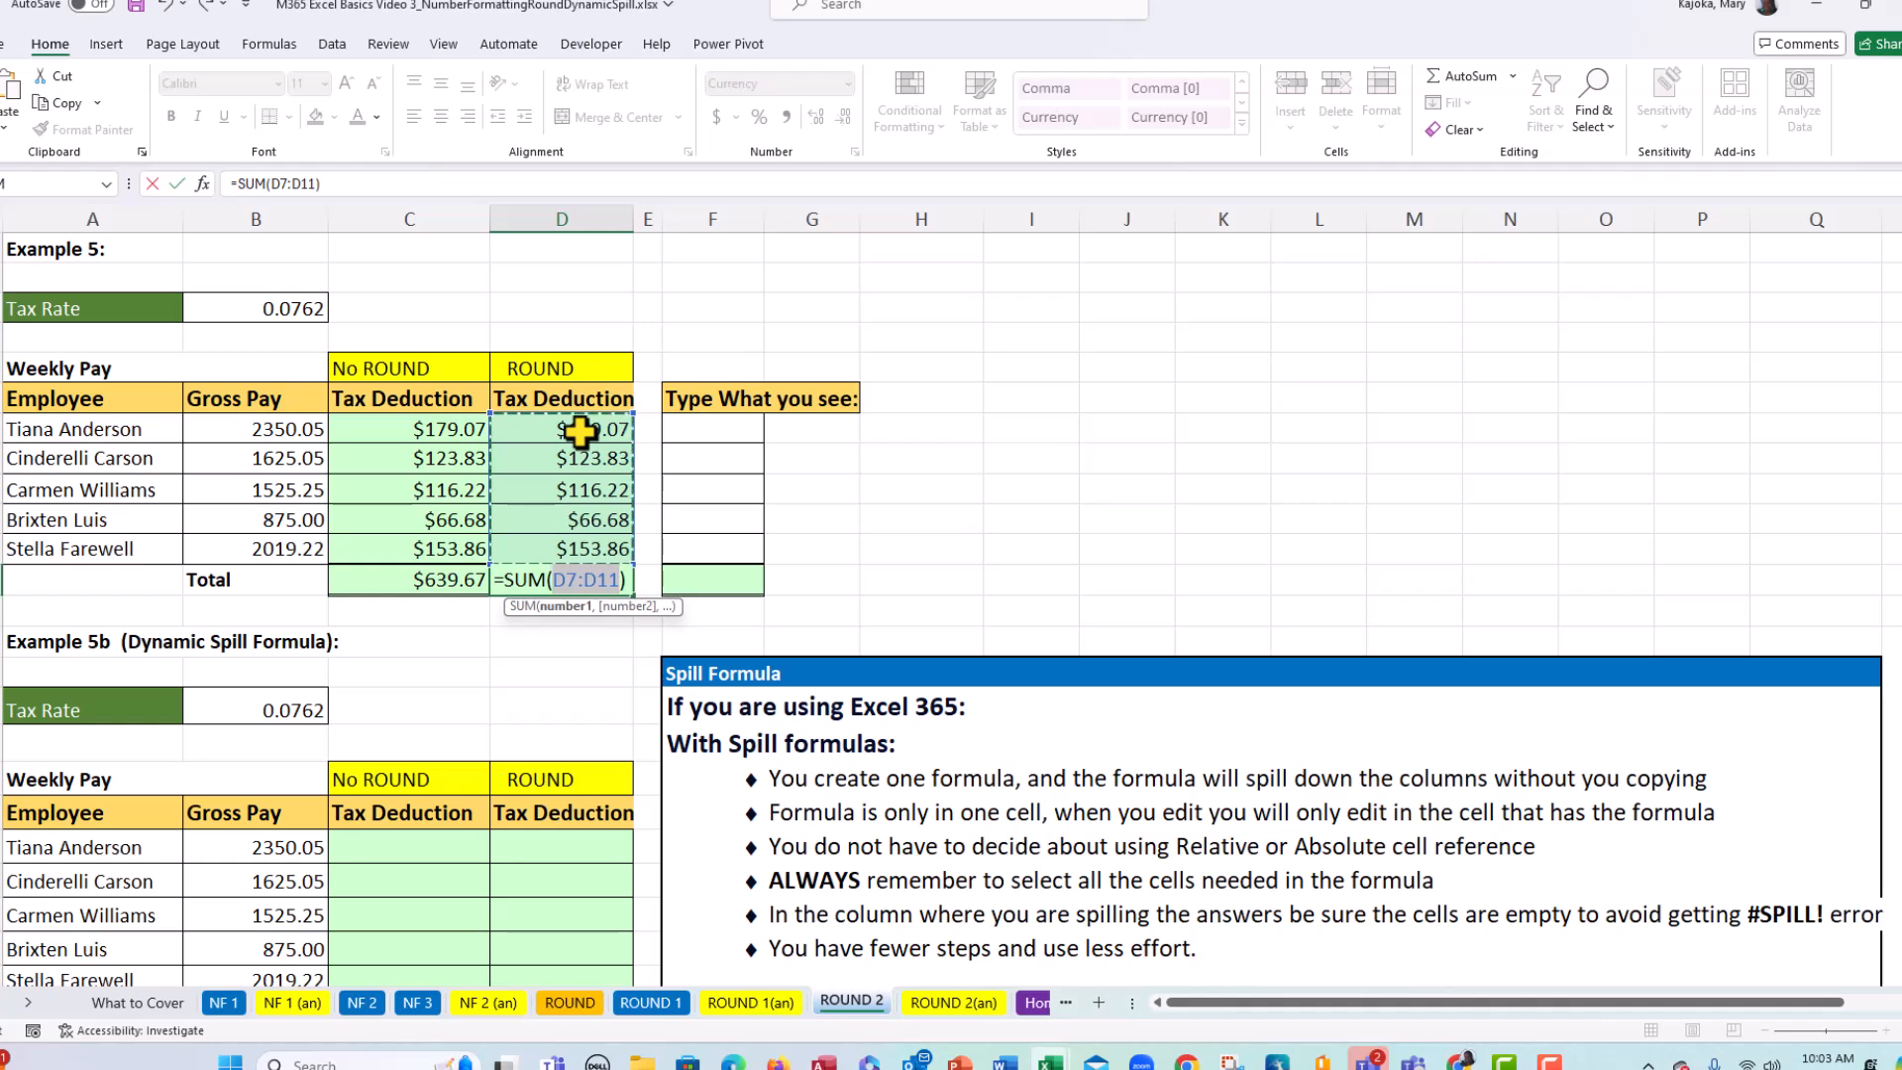
pyautogui.press('Return')
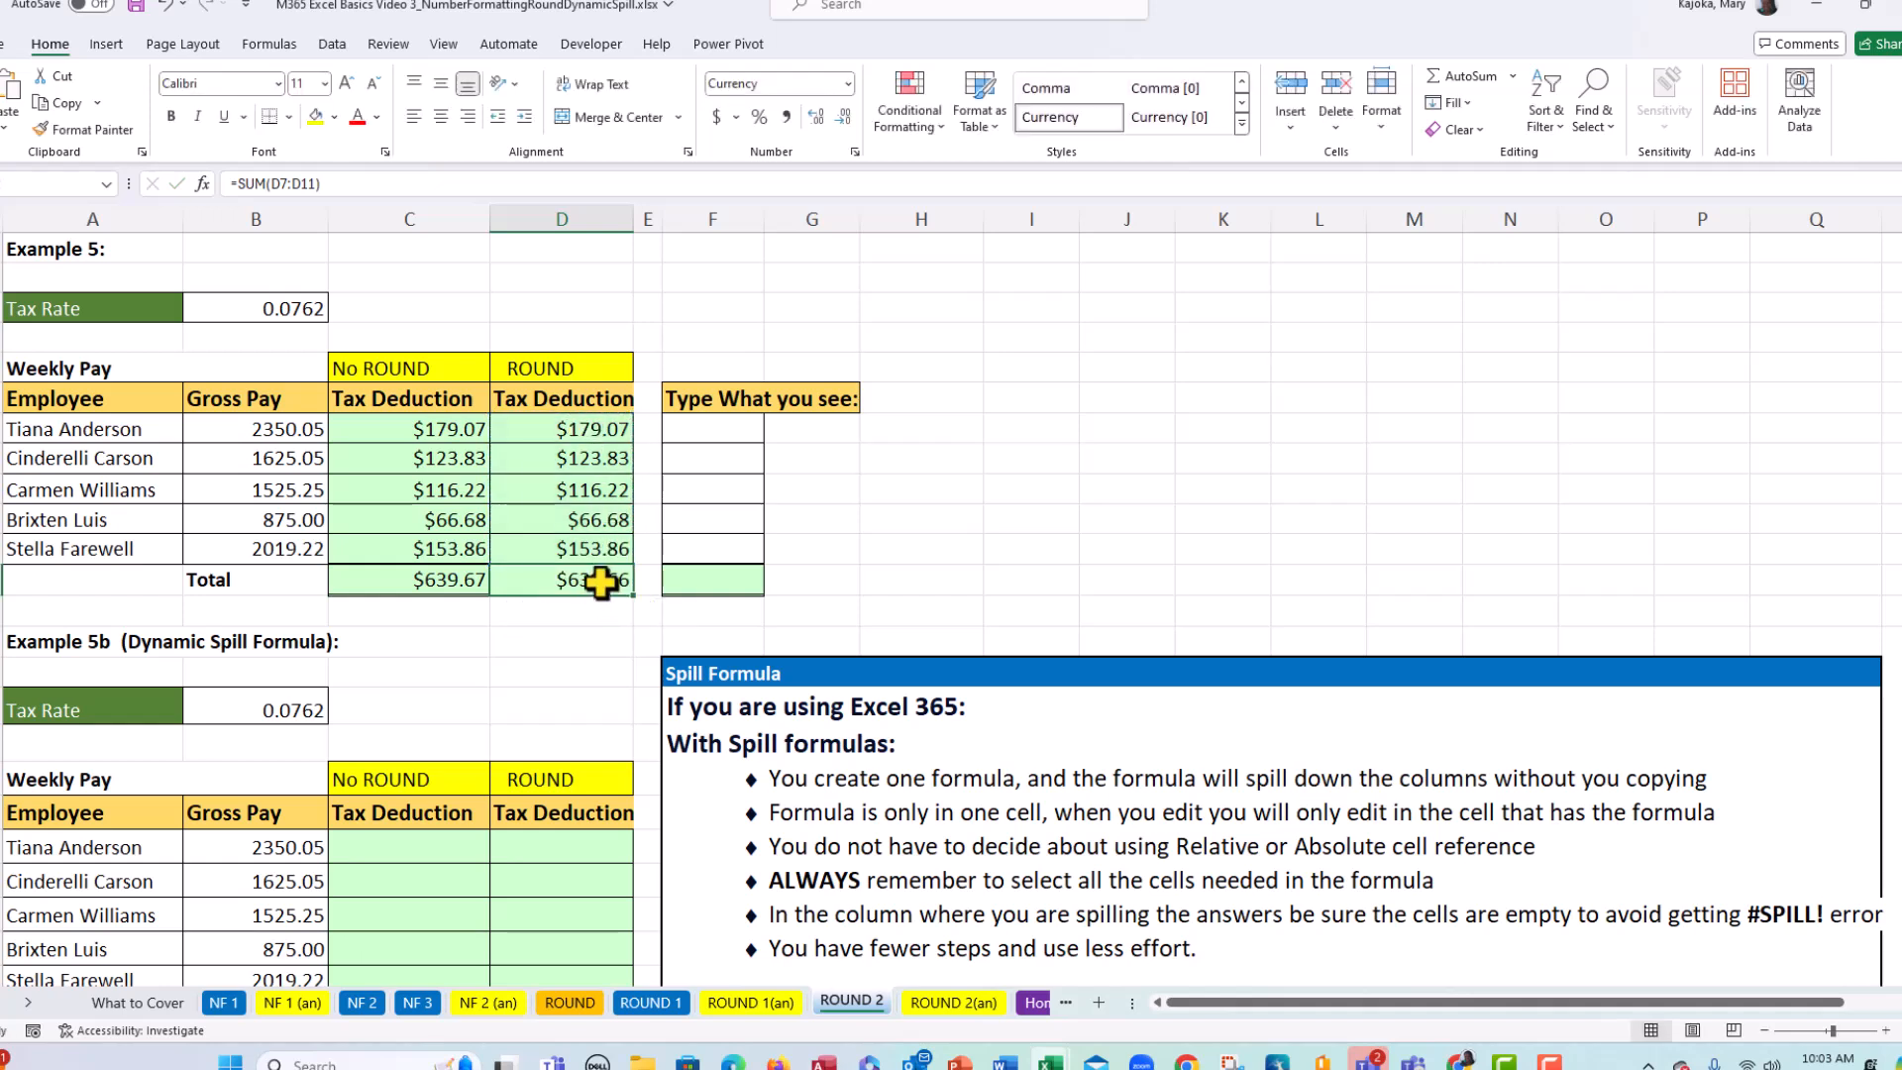
pyautogui.click(486, 583)
pyautogui.click(612, 581)
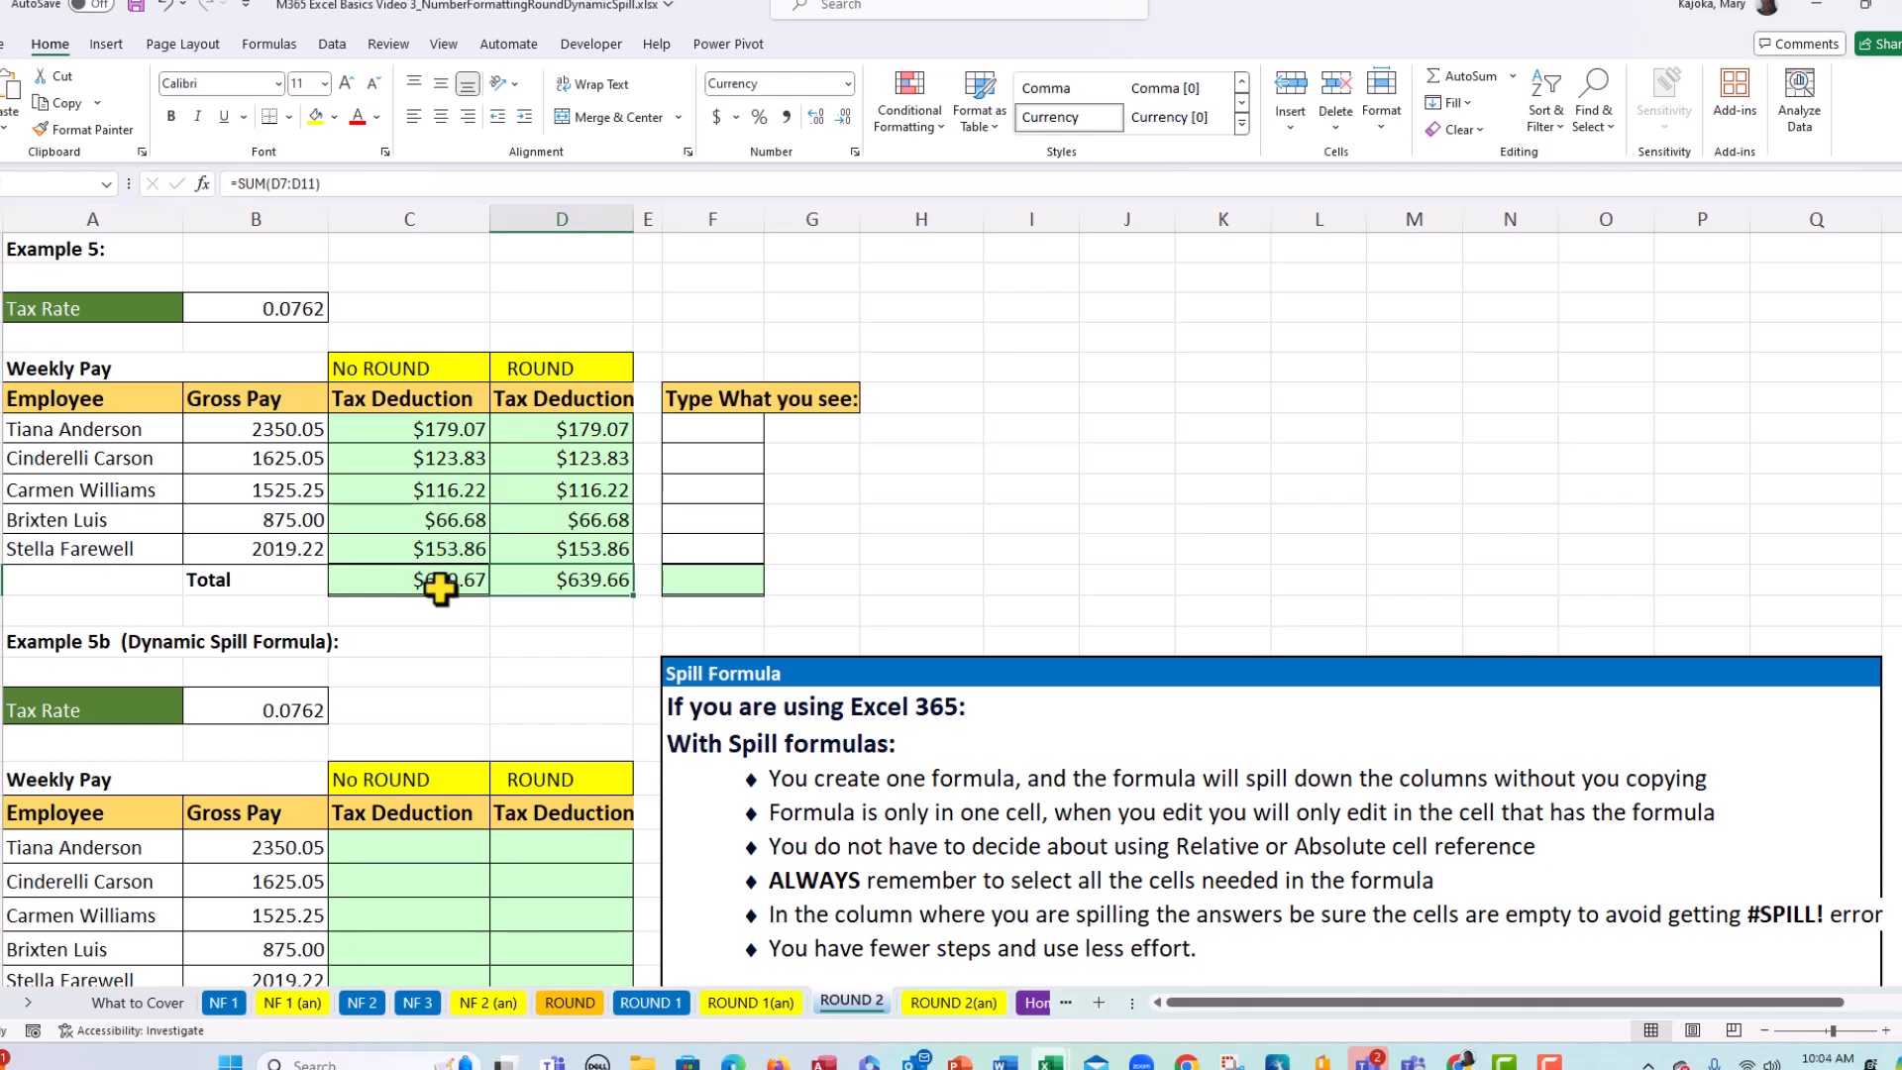
# - Enter the displayed deductions 179.07, 123.83, 116.22, 66.68 and 153.86 as plain numbers in F7:F11
pyautogui.click(709, 429)
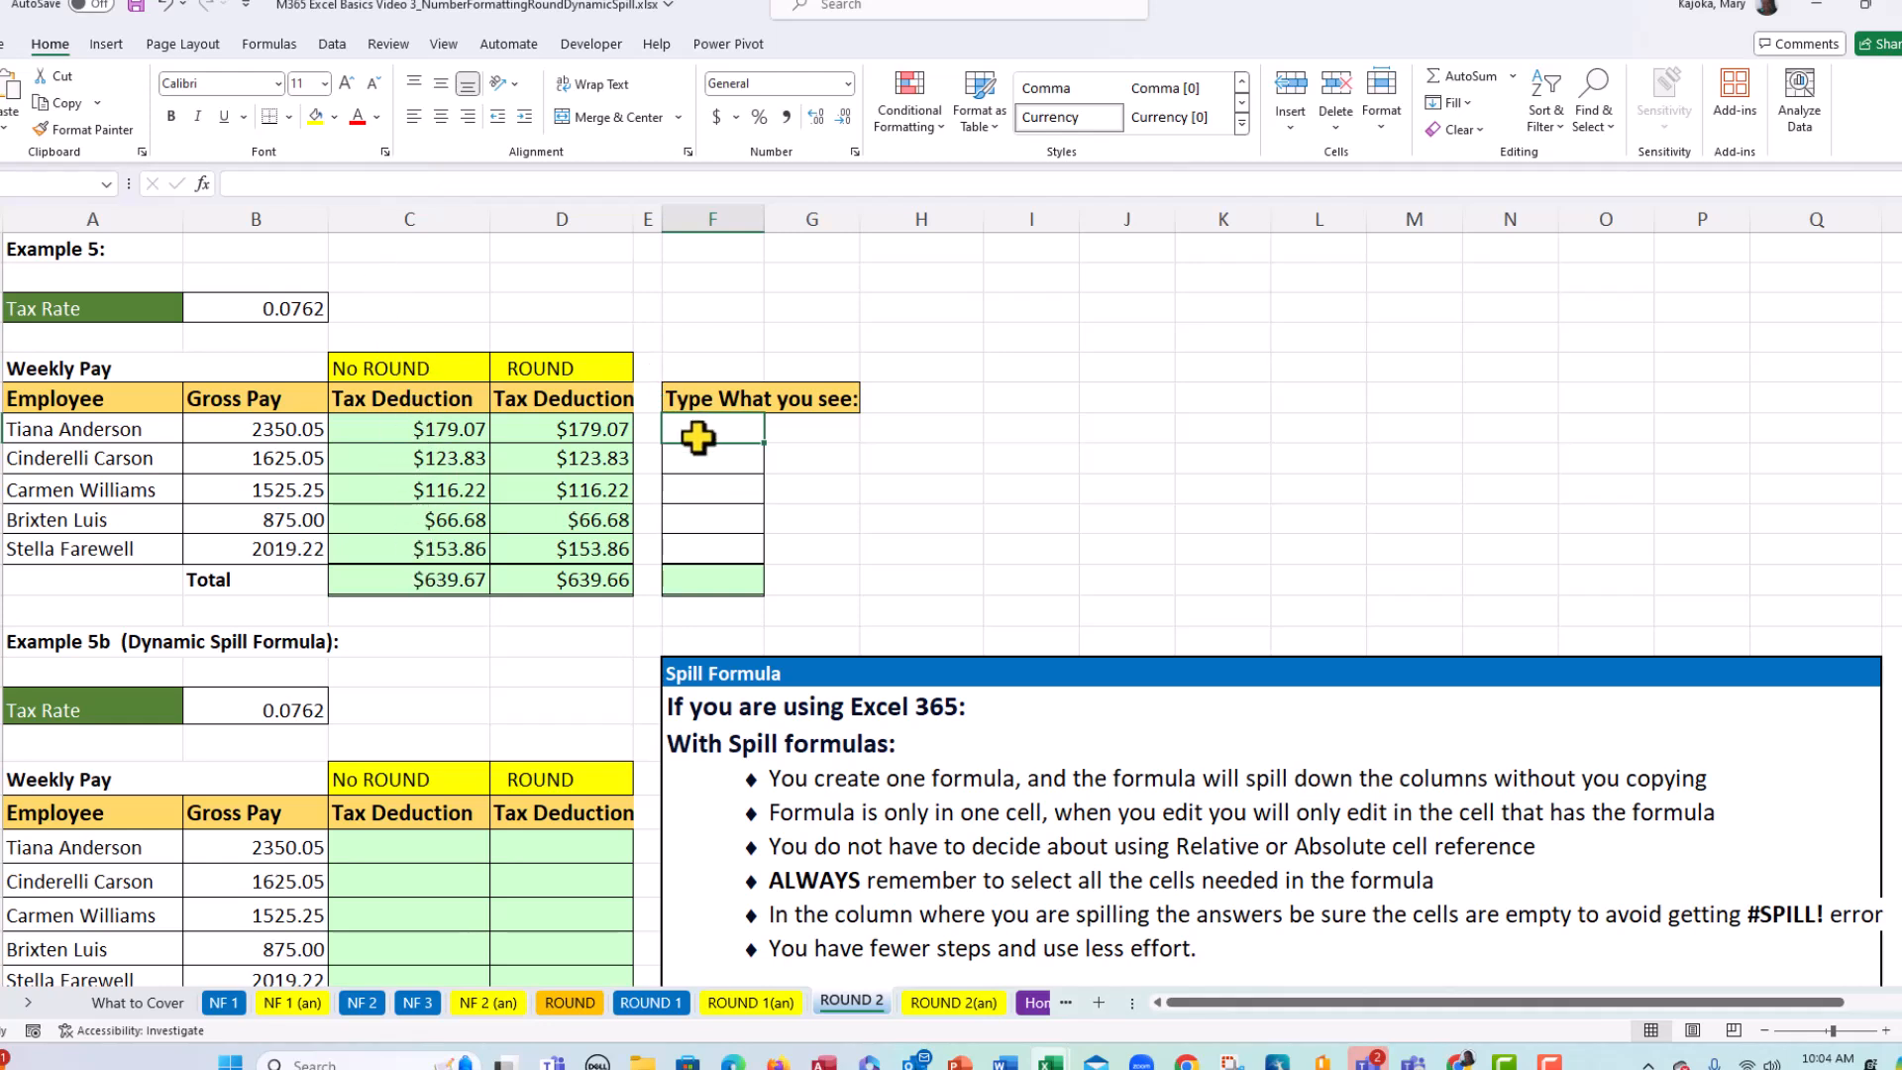
pyautogui.write('79')
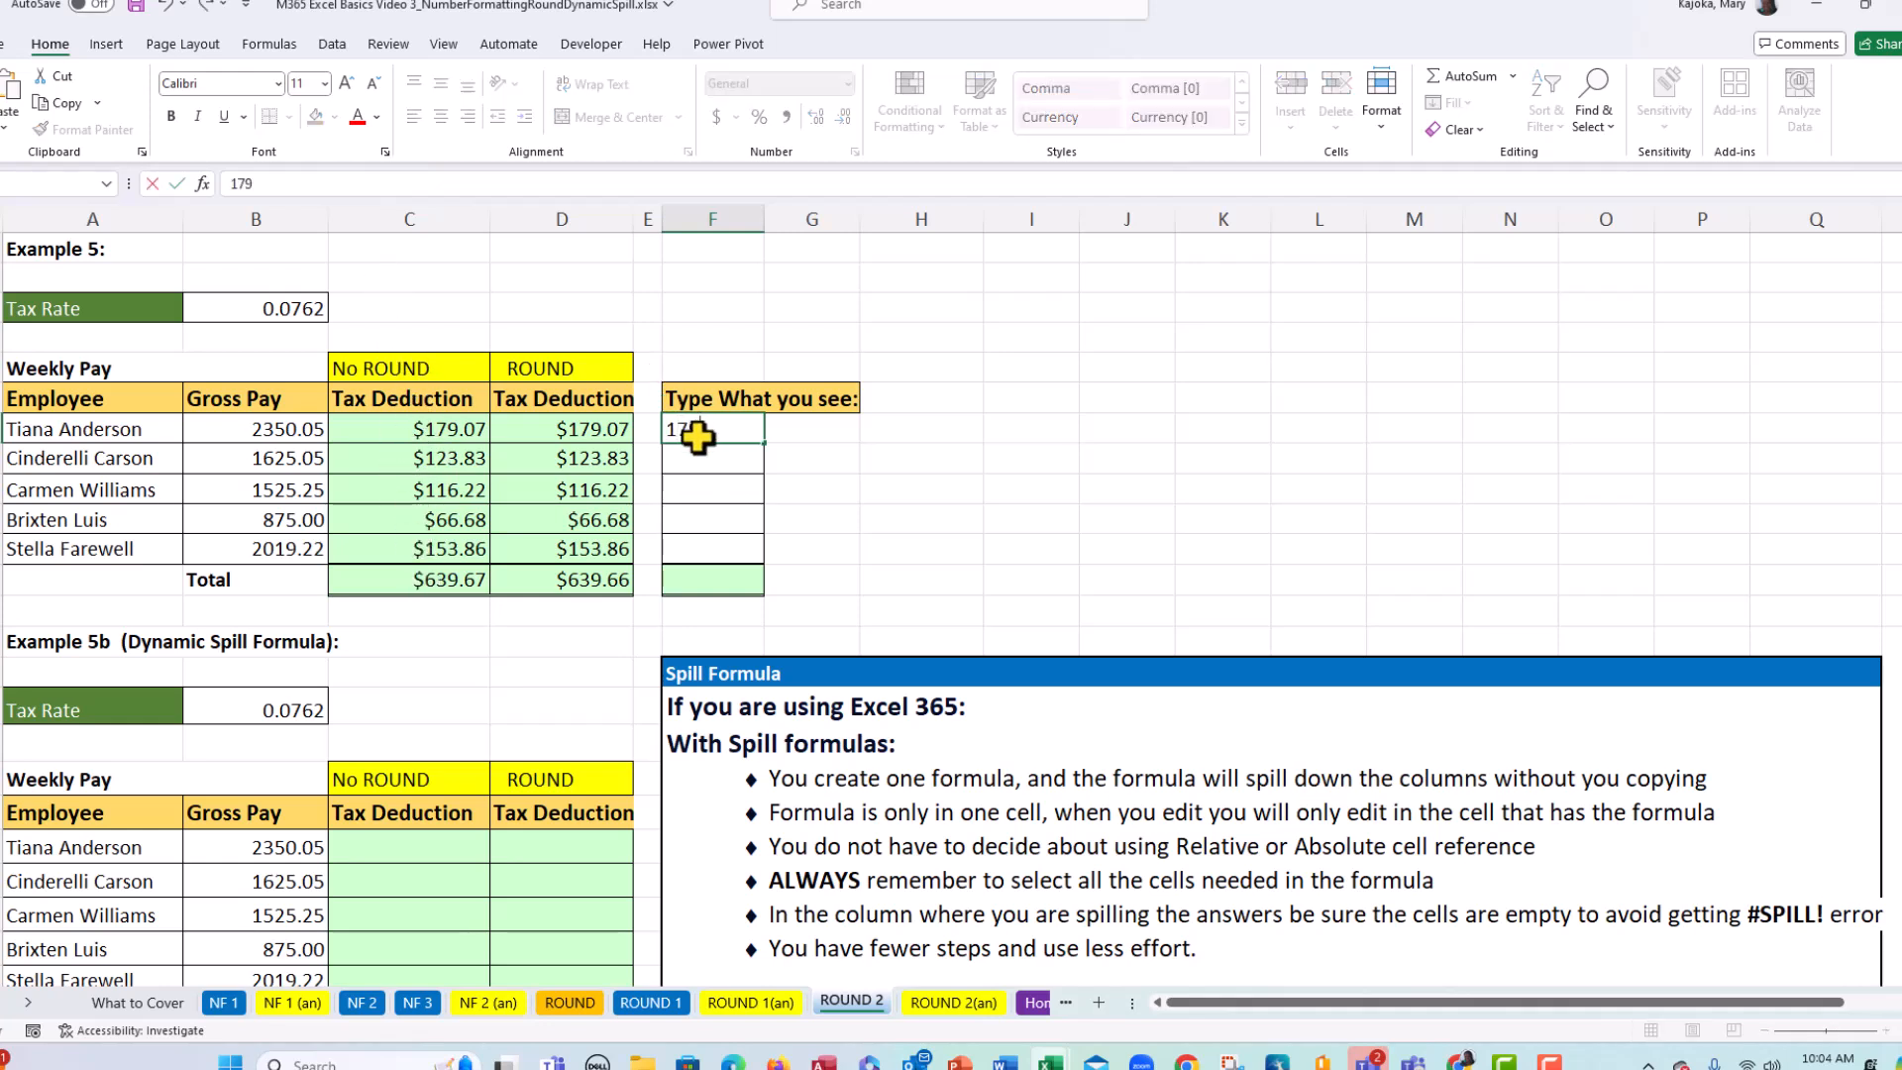
pyautogui.write('.07')
pyautogui.press('Return')
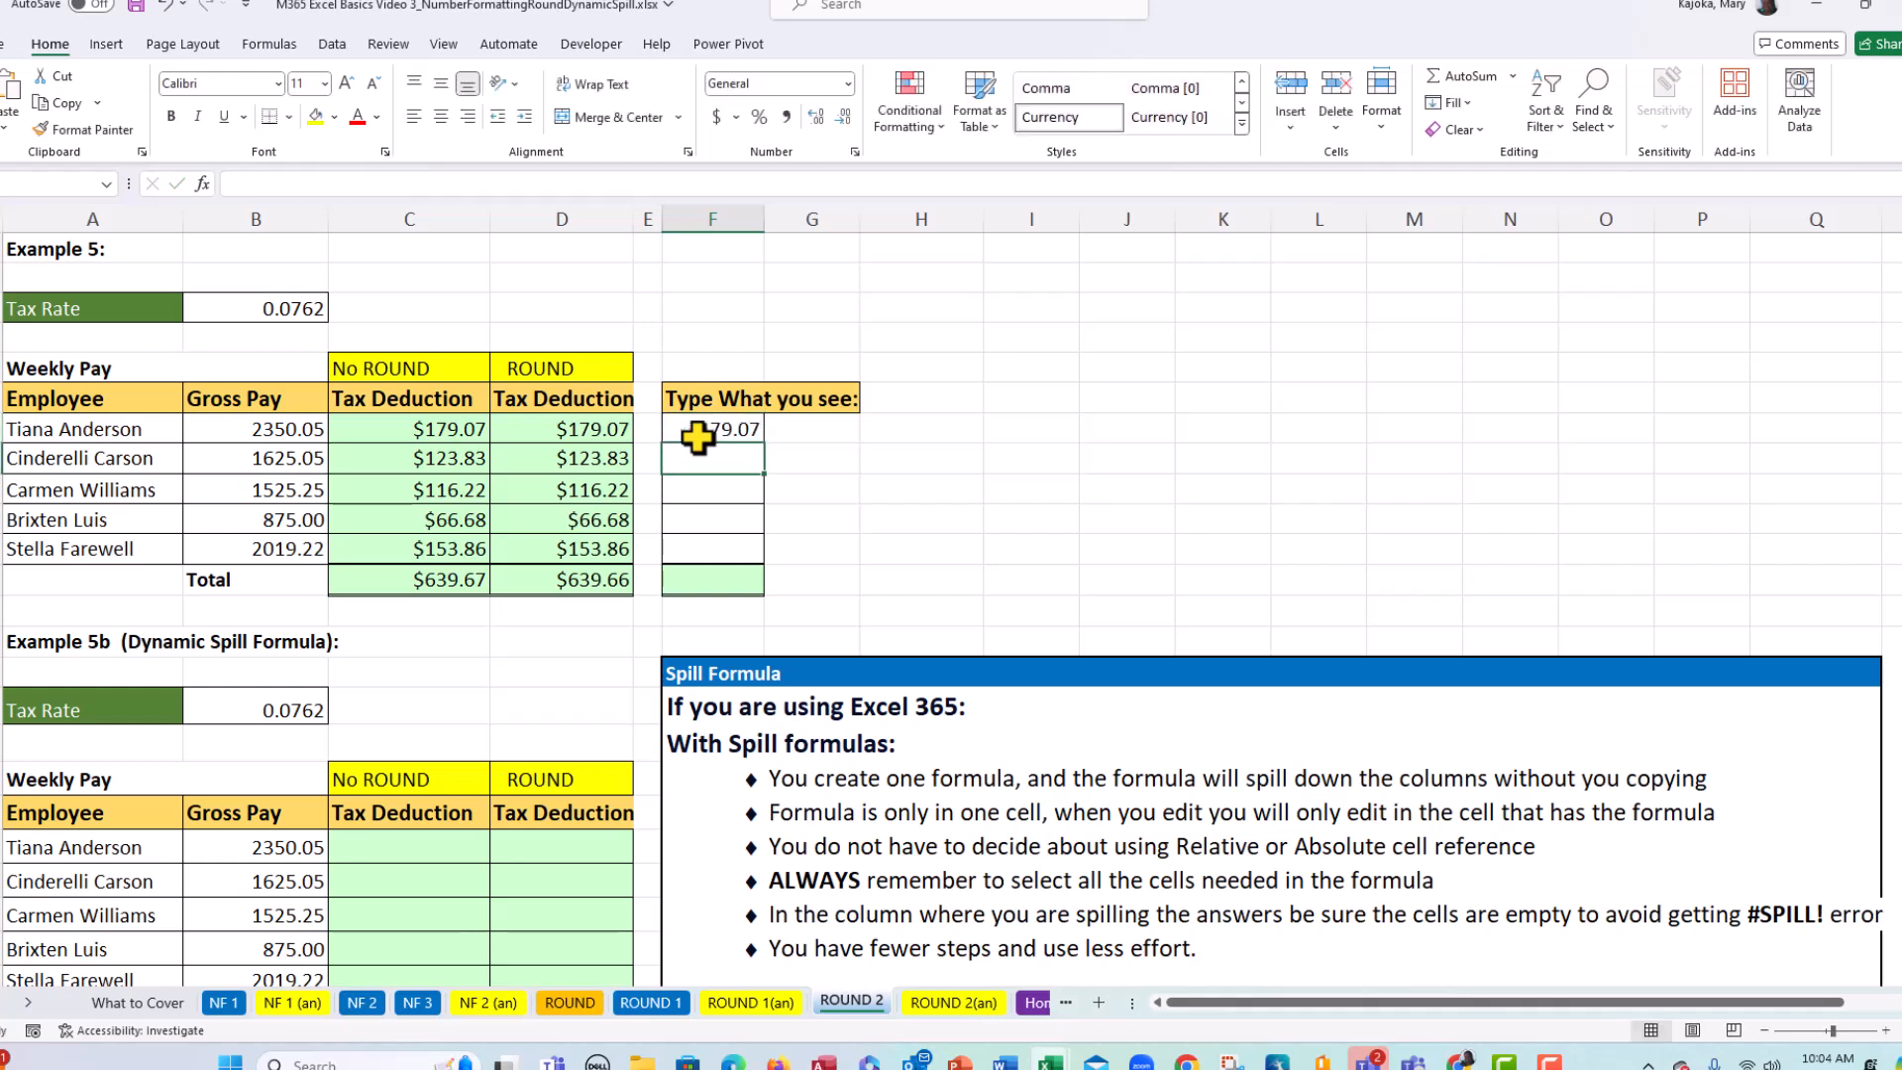
pyautogui.write('123.83')
pyautogui.press('Return')
pyautogui.write('116.22')
pyautogui.press('Return')
pyautogui.write('66.')
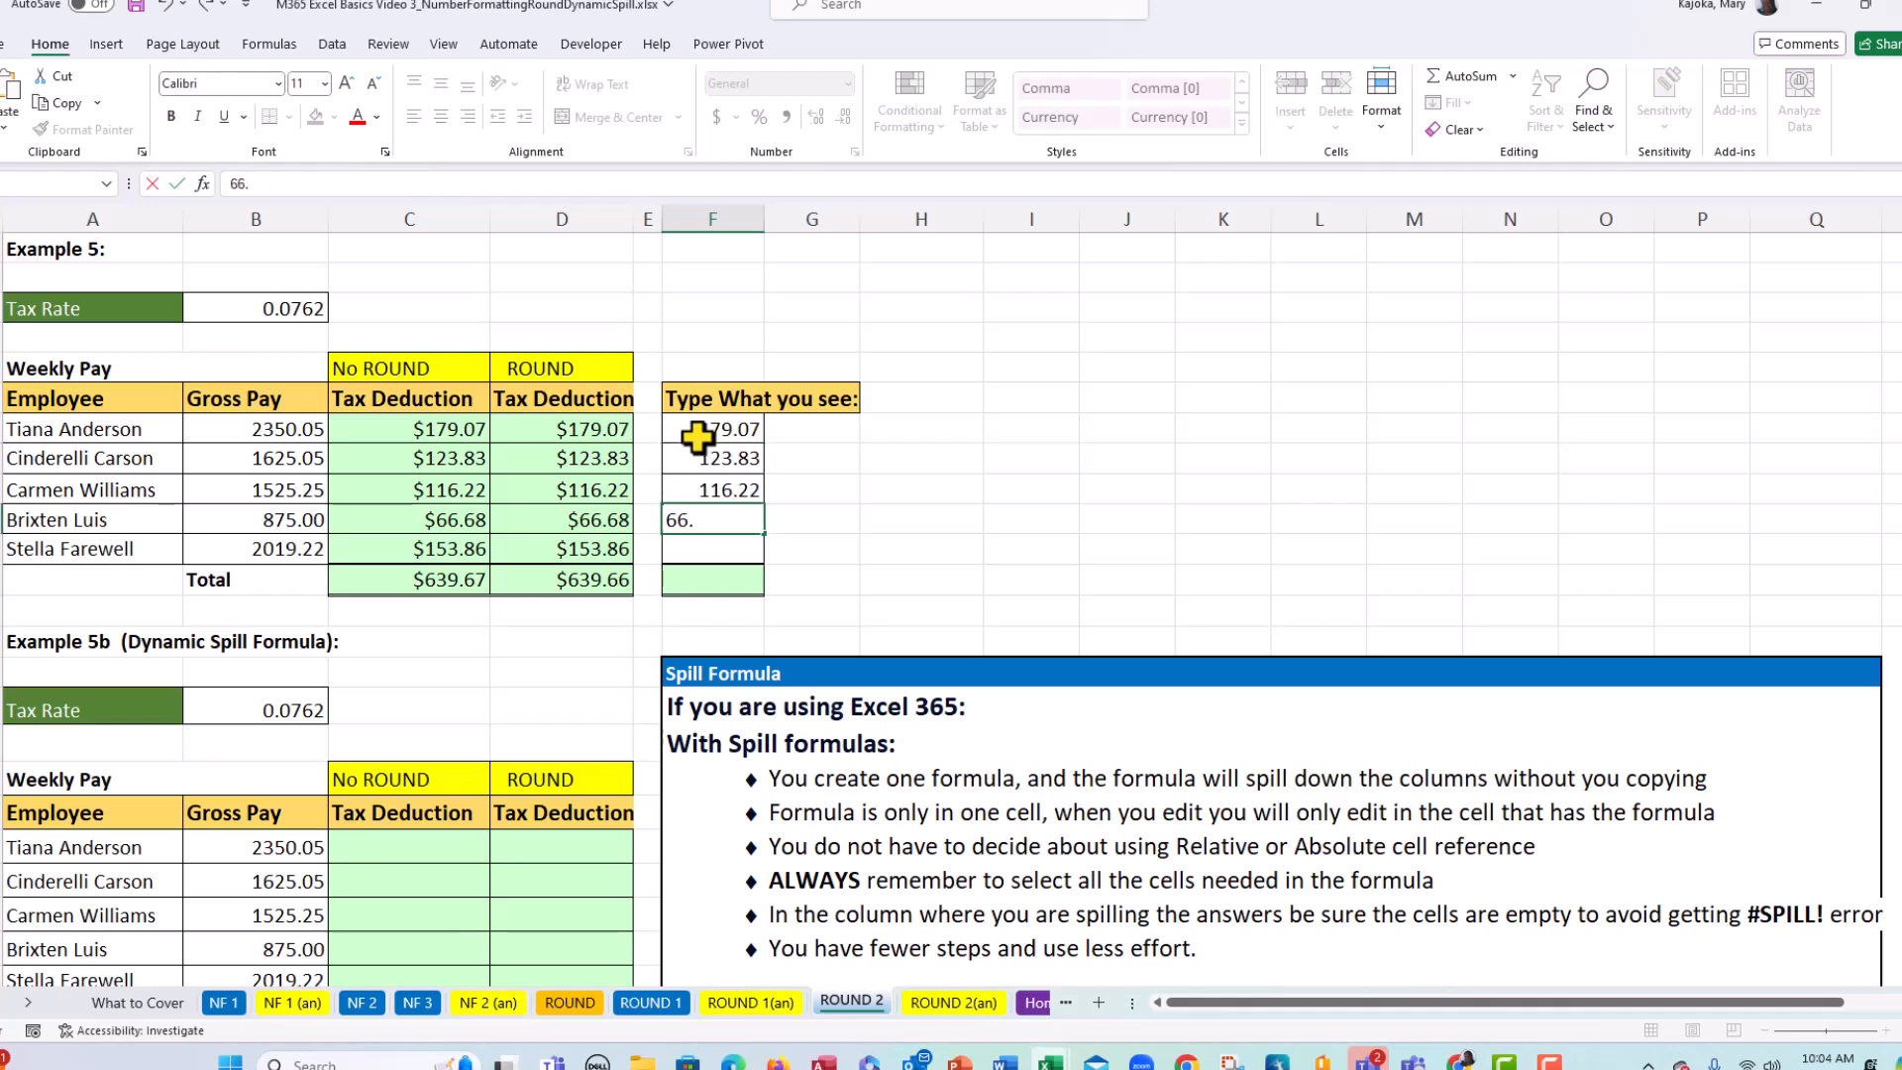
pyautogui.write('68')
pyautogui.press('Return')
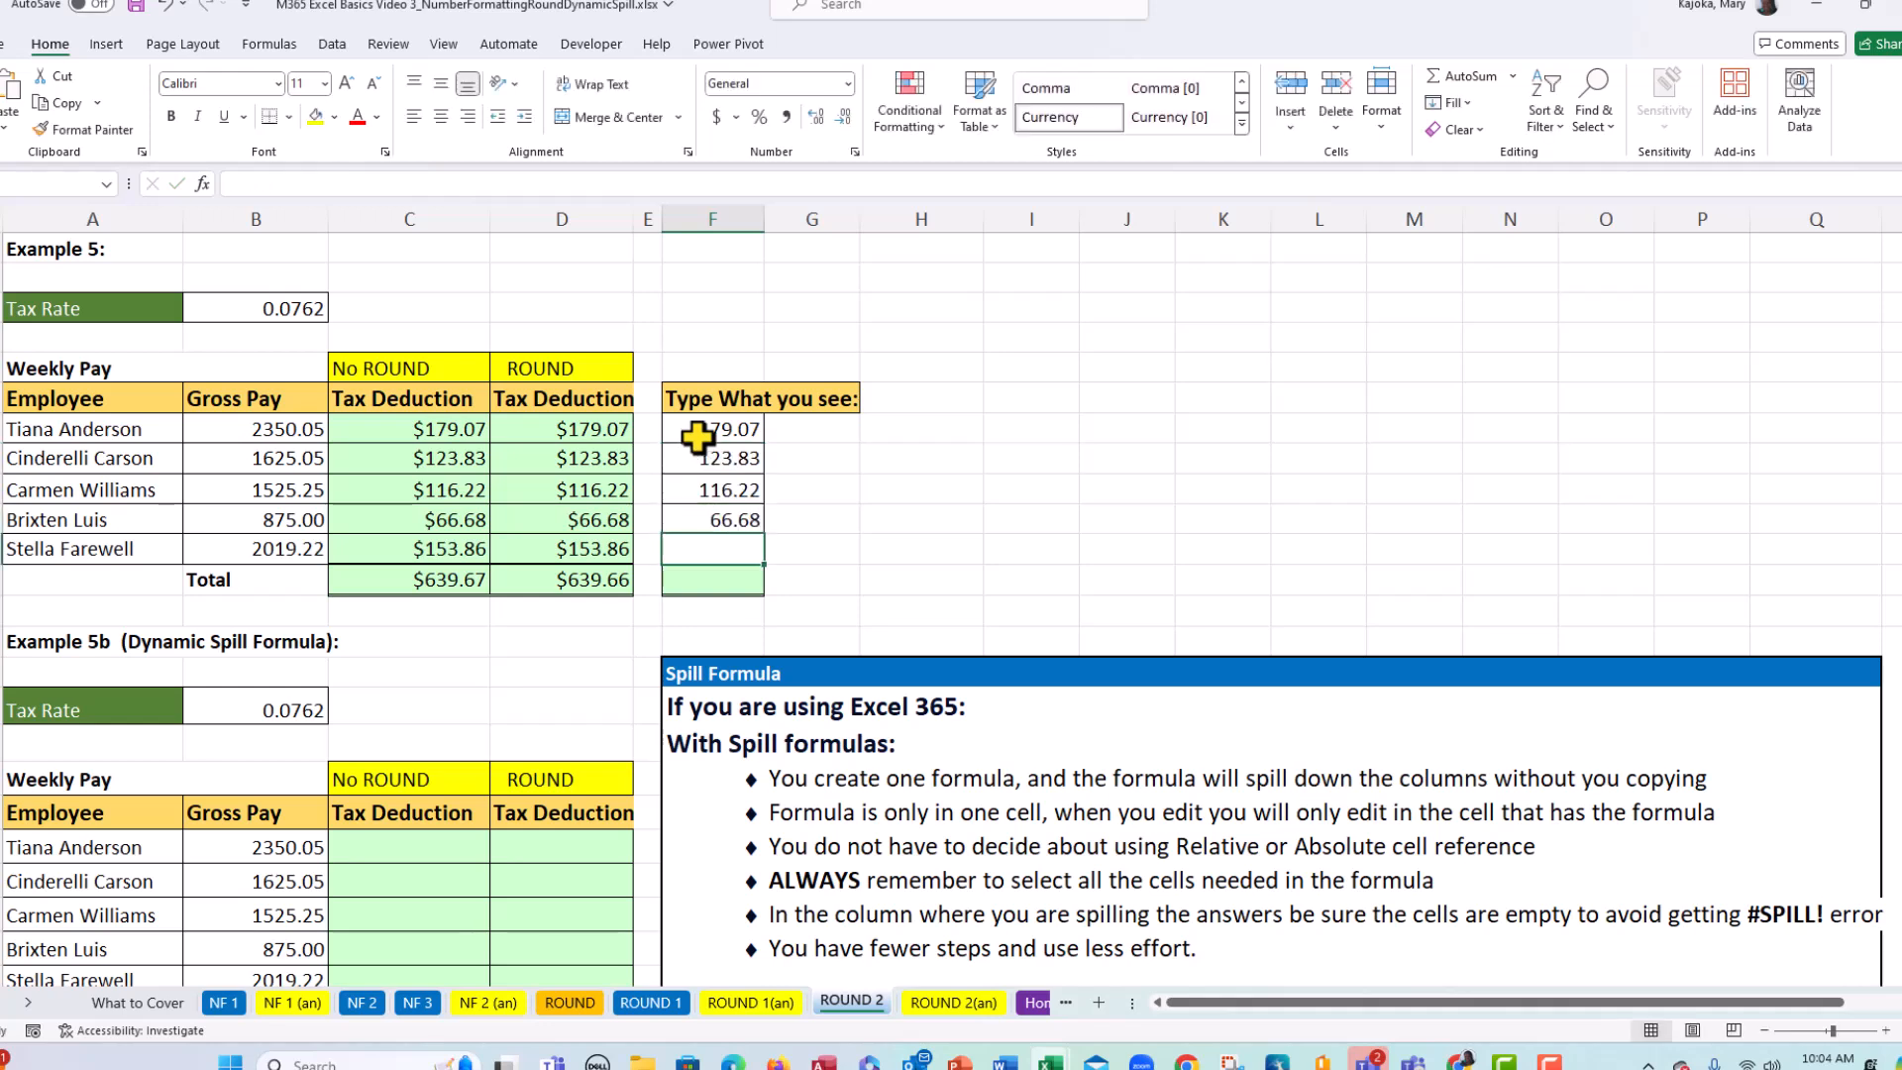
pyautogui.write('153')
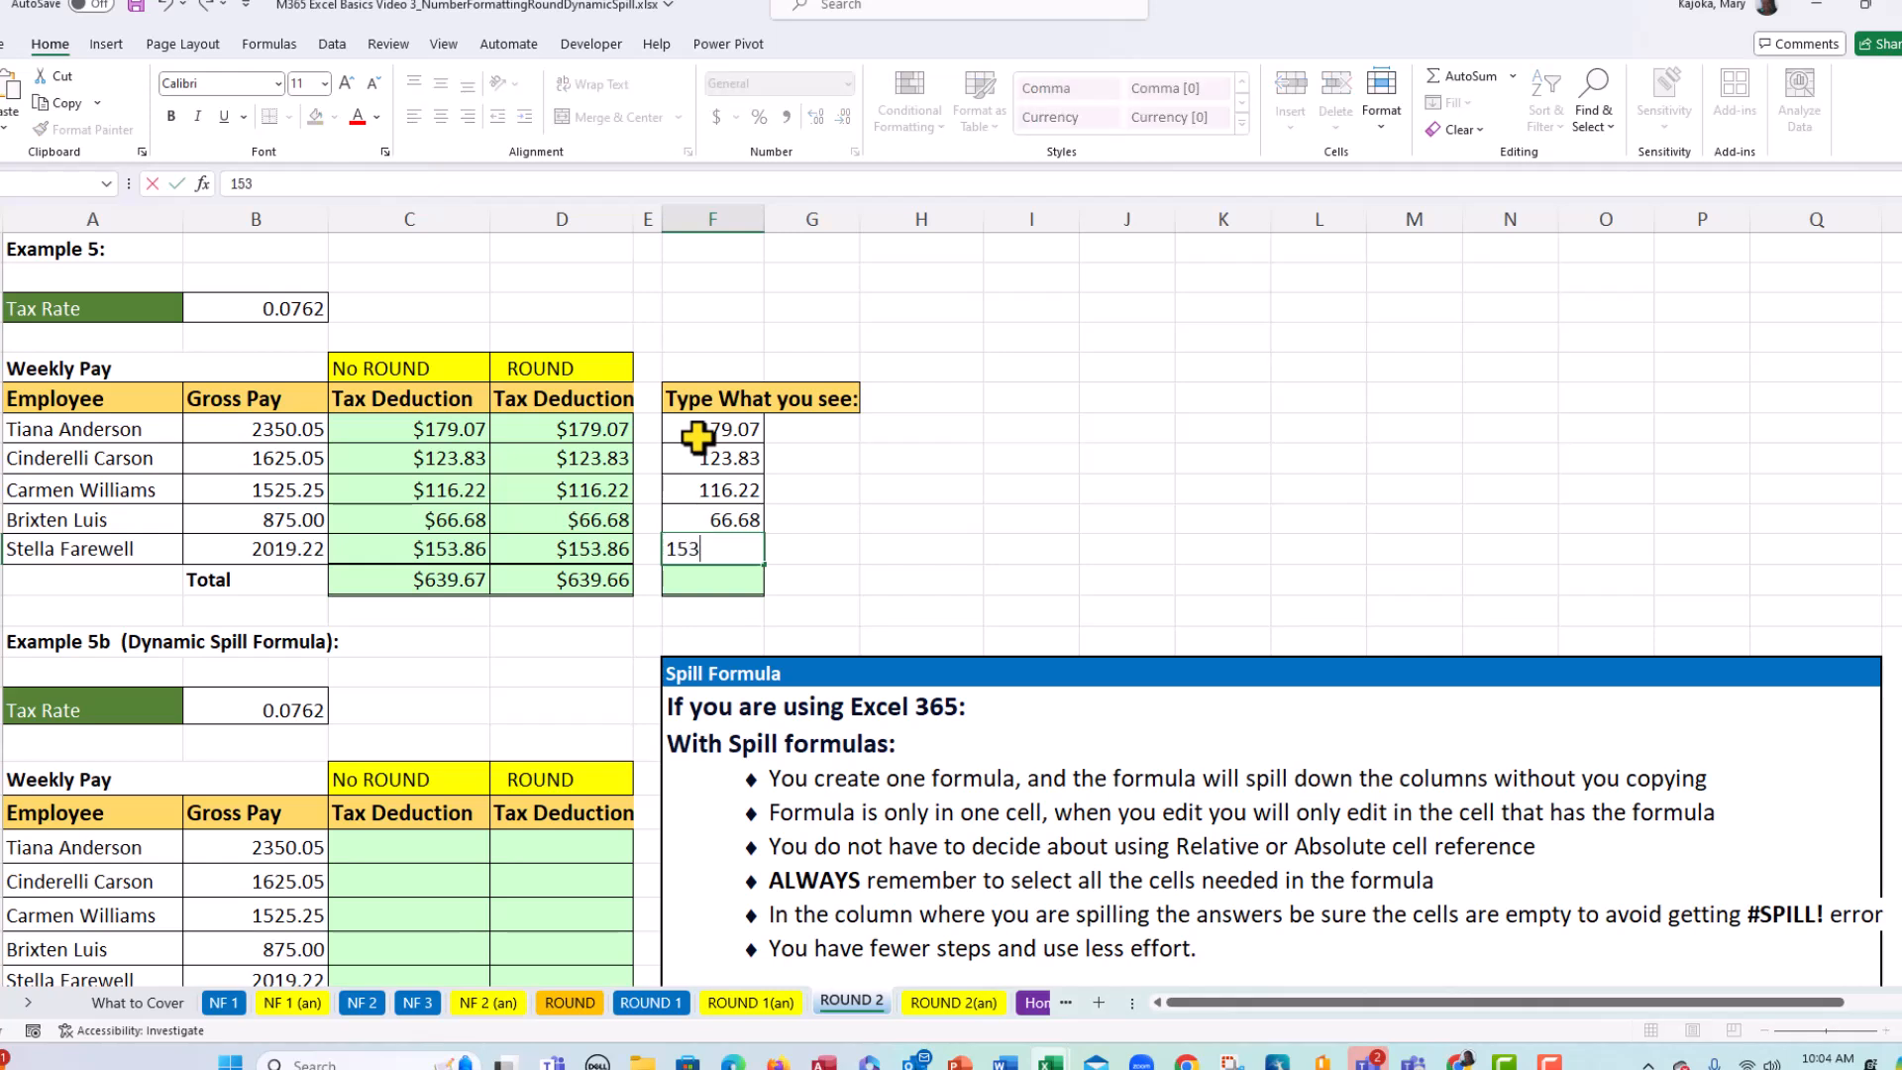
pyautogui.write('.86')
pyautogui.press('Return')
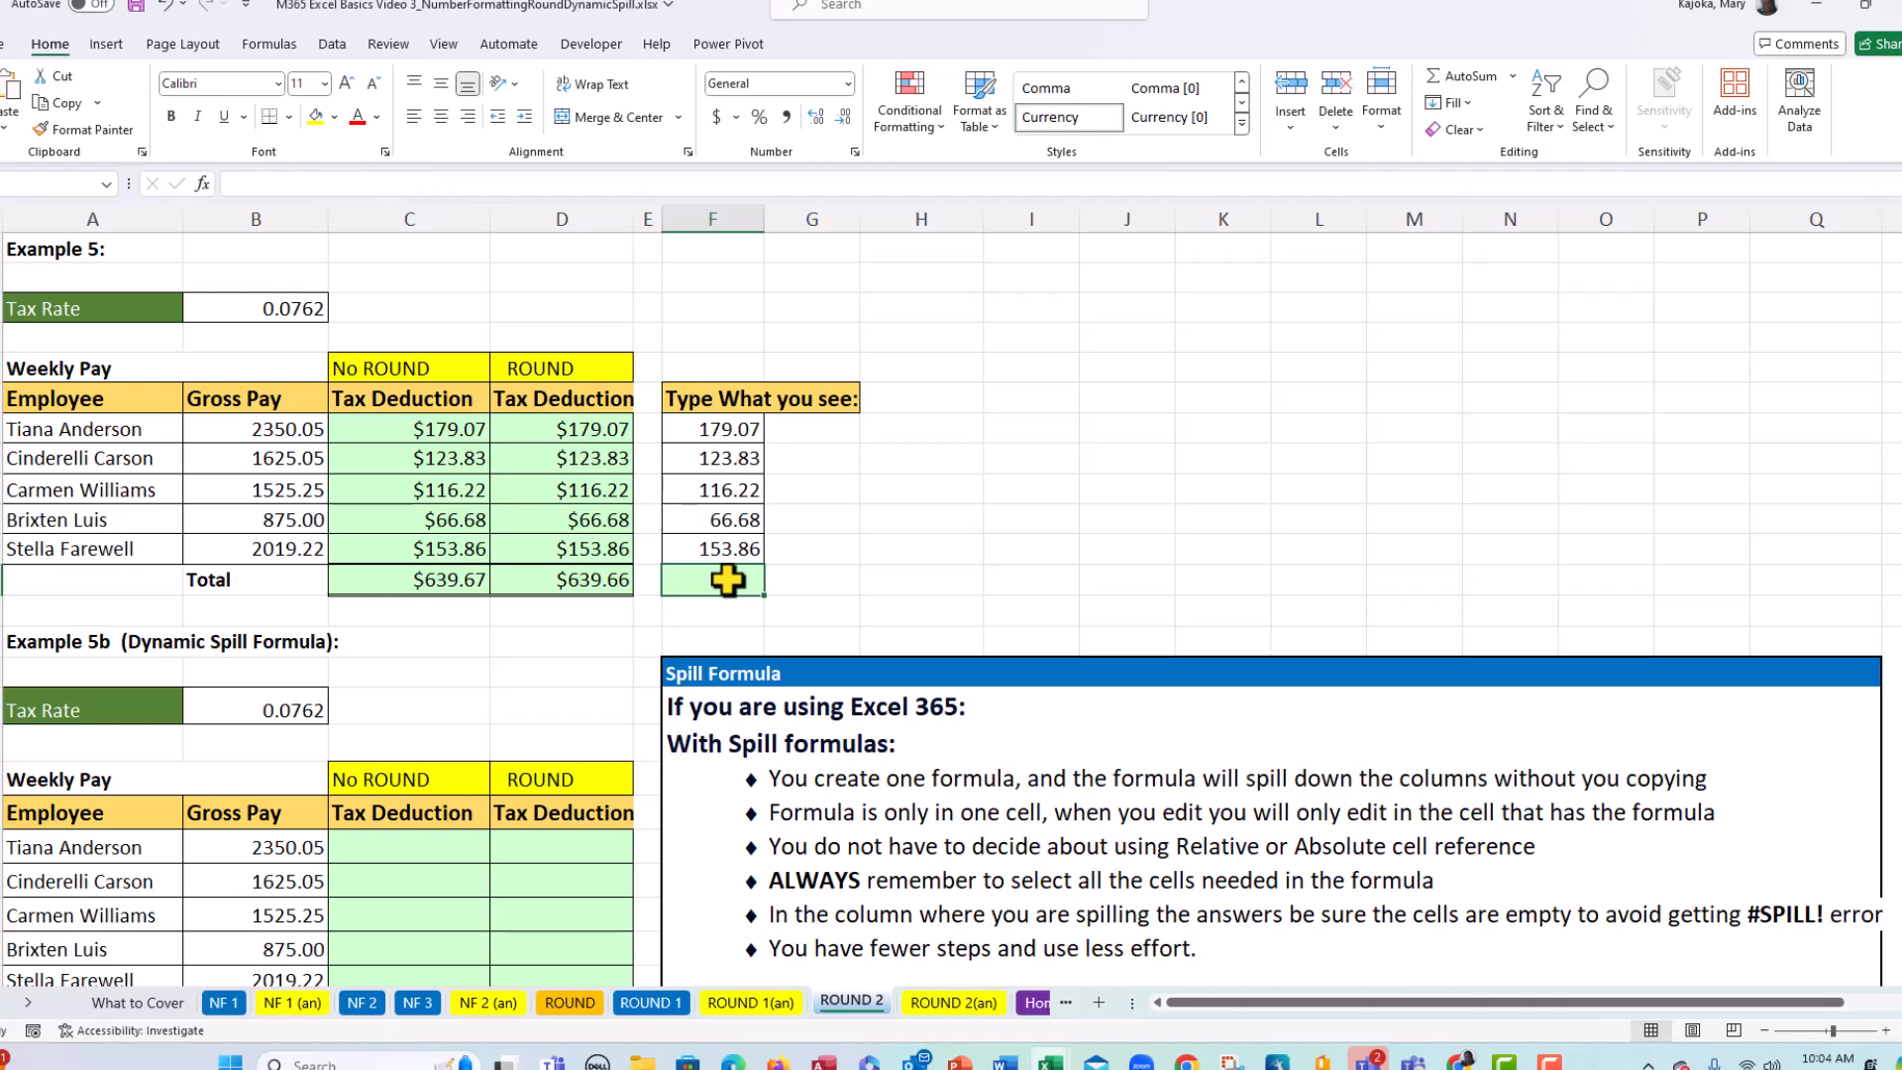
# - Total the manually entered deductions in F12 with =SUM(F7:F11) and check the result against the other totals
pyautogui.hotkey('alt', '=')
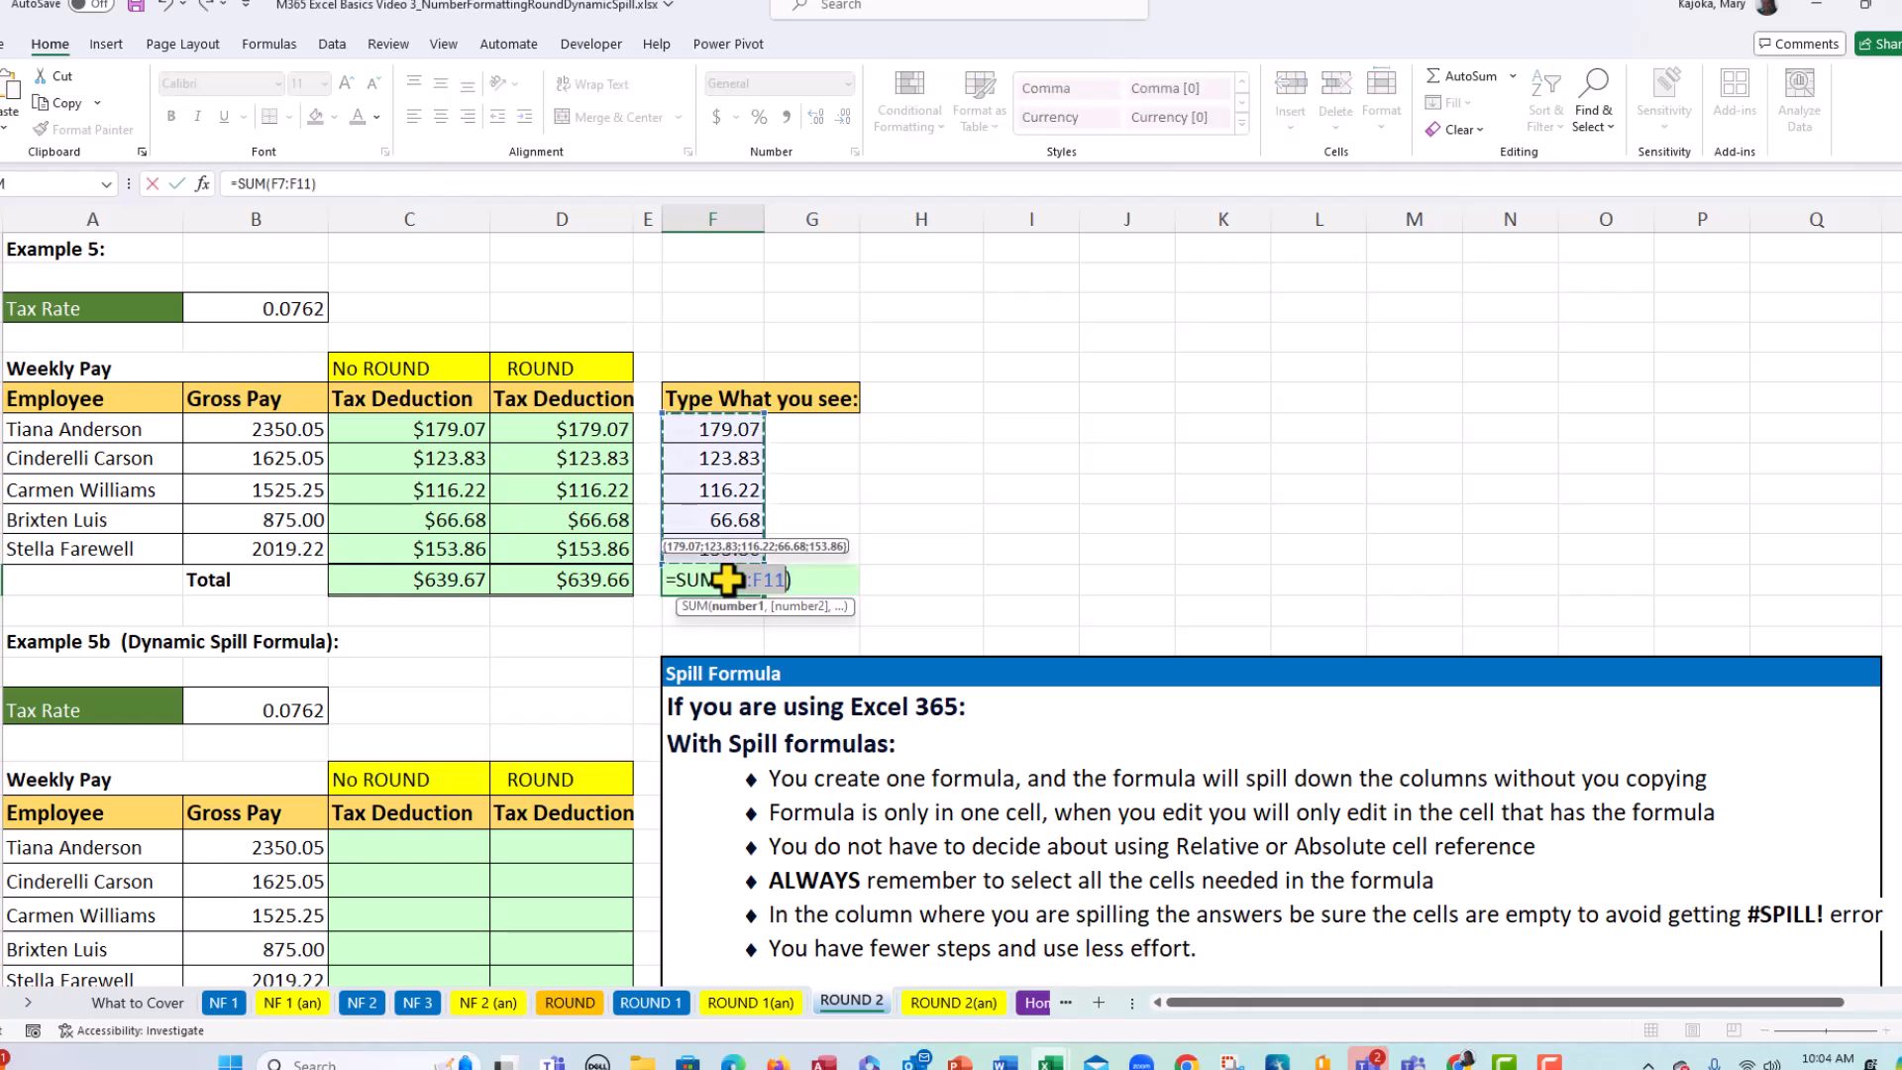
pyautogui.press('Return')
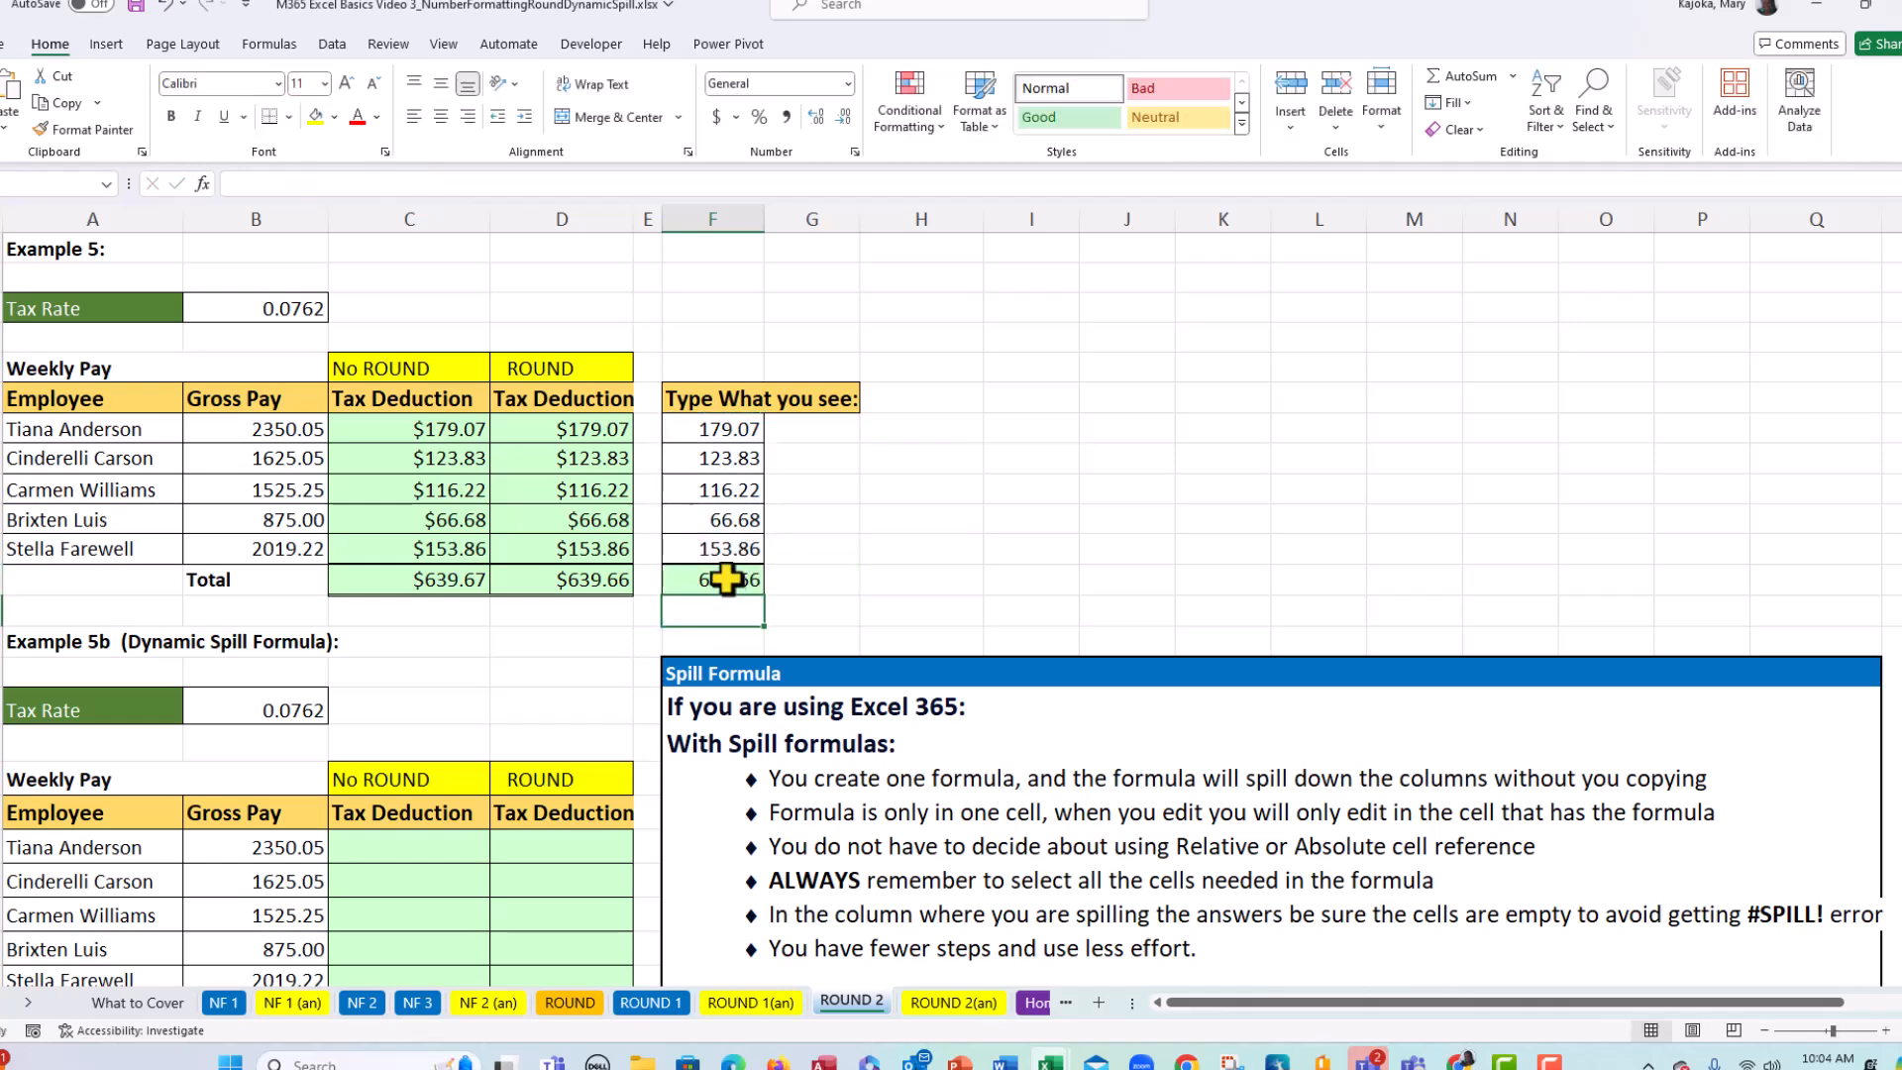
pyautogui.click(727, 579)
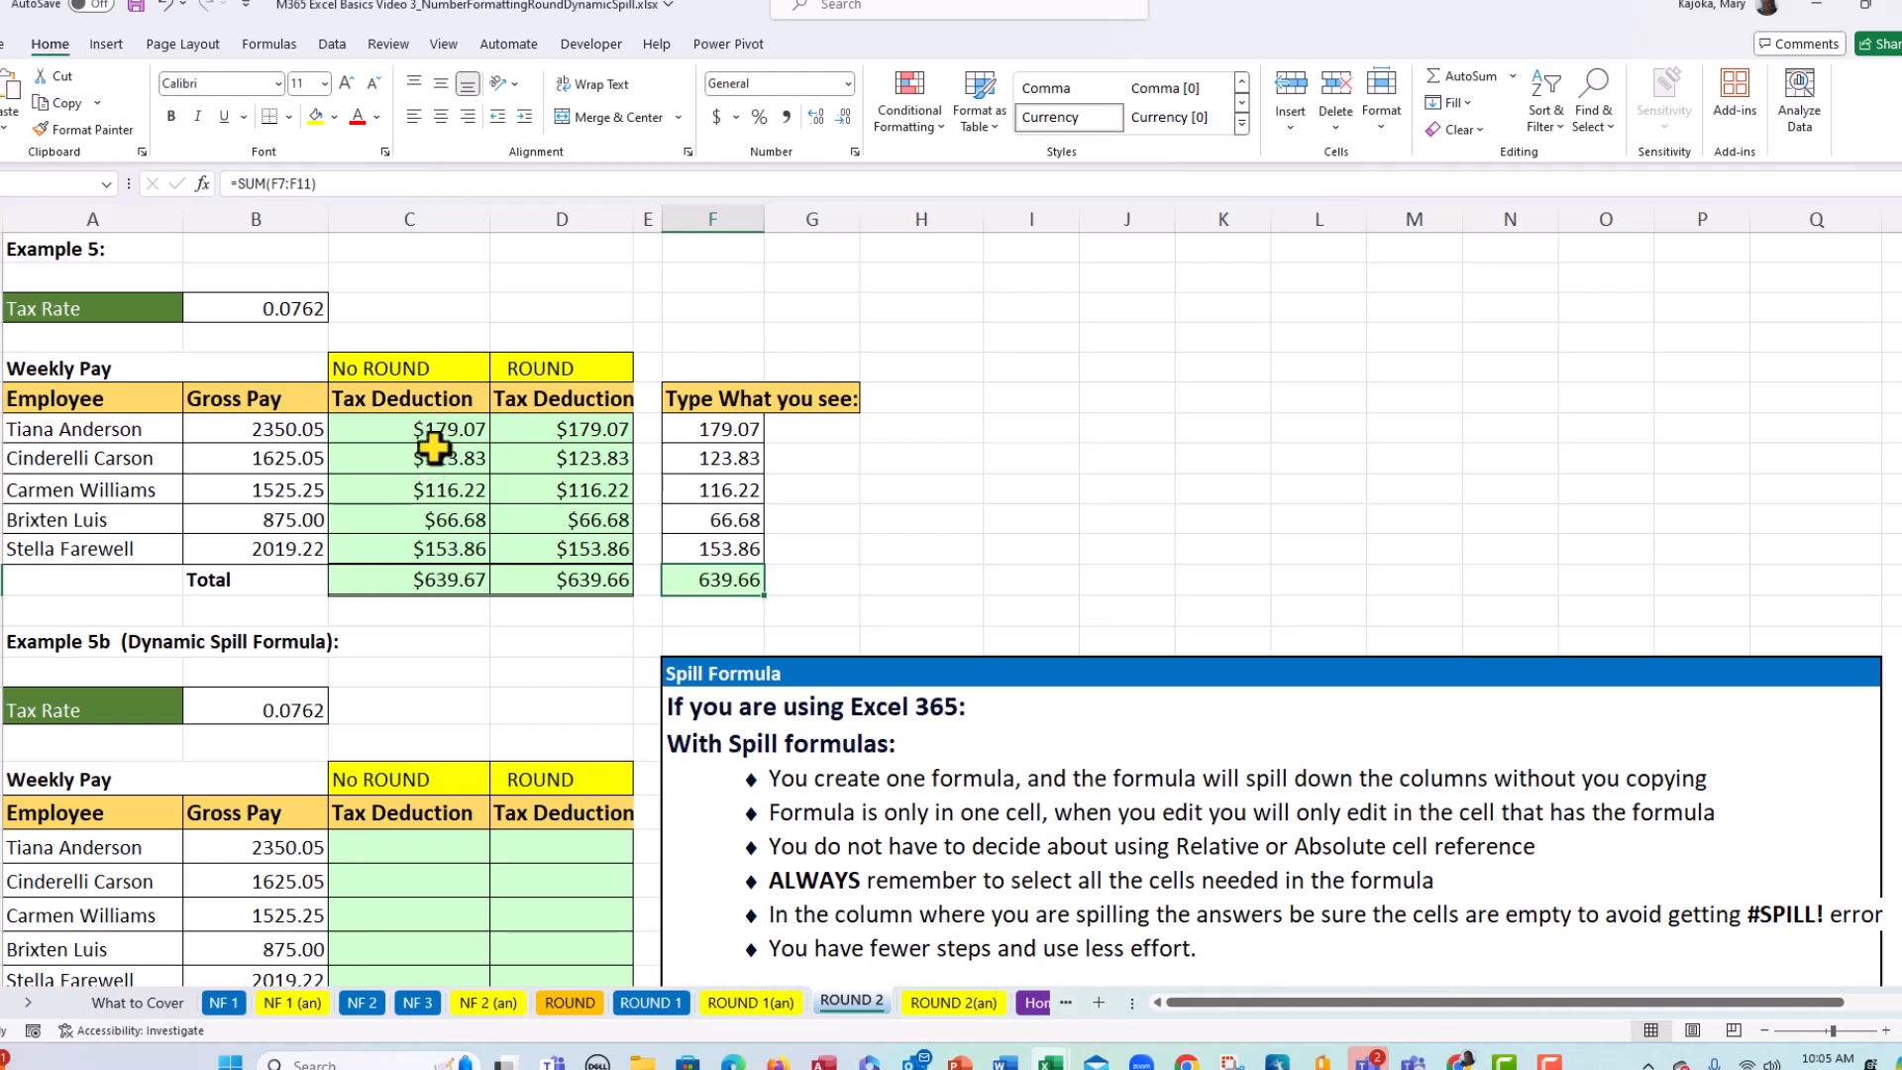
# - Increase the display of the No ROUND deductions and their total in C7:C12 to four decimal places
pyautogui.moveTo(436, 428); pyautogui.dragTo(442, 580)
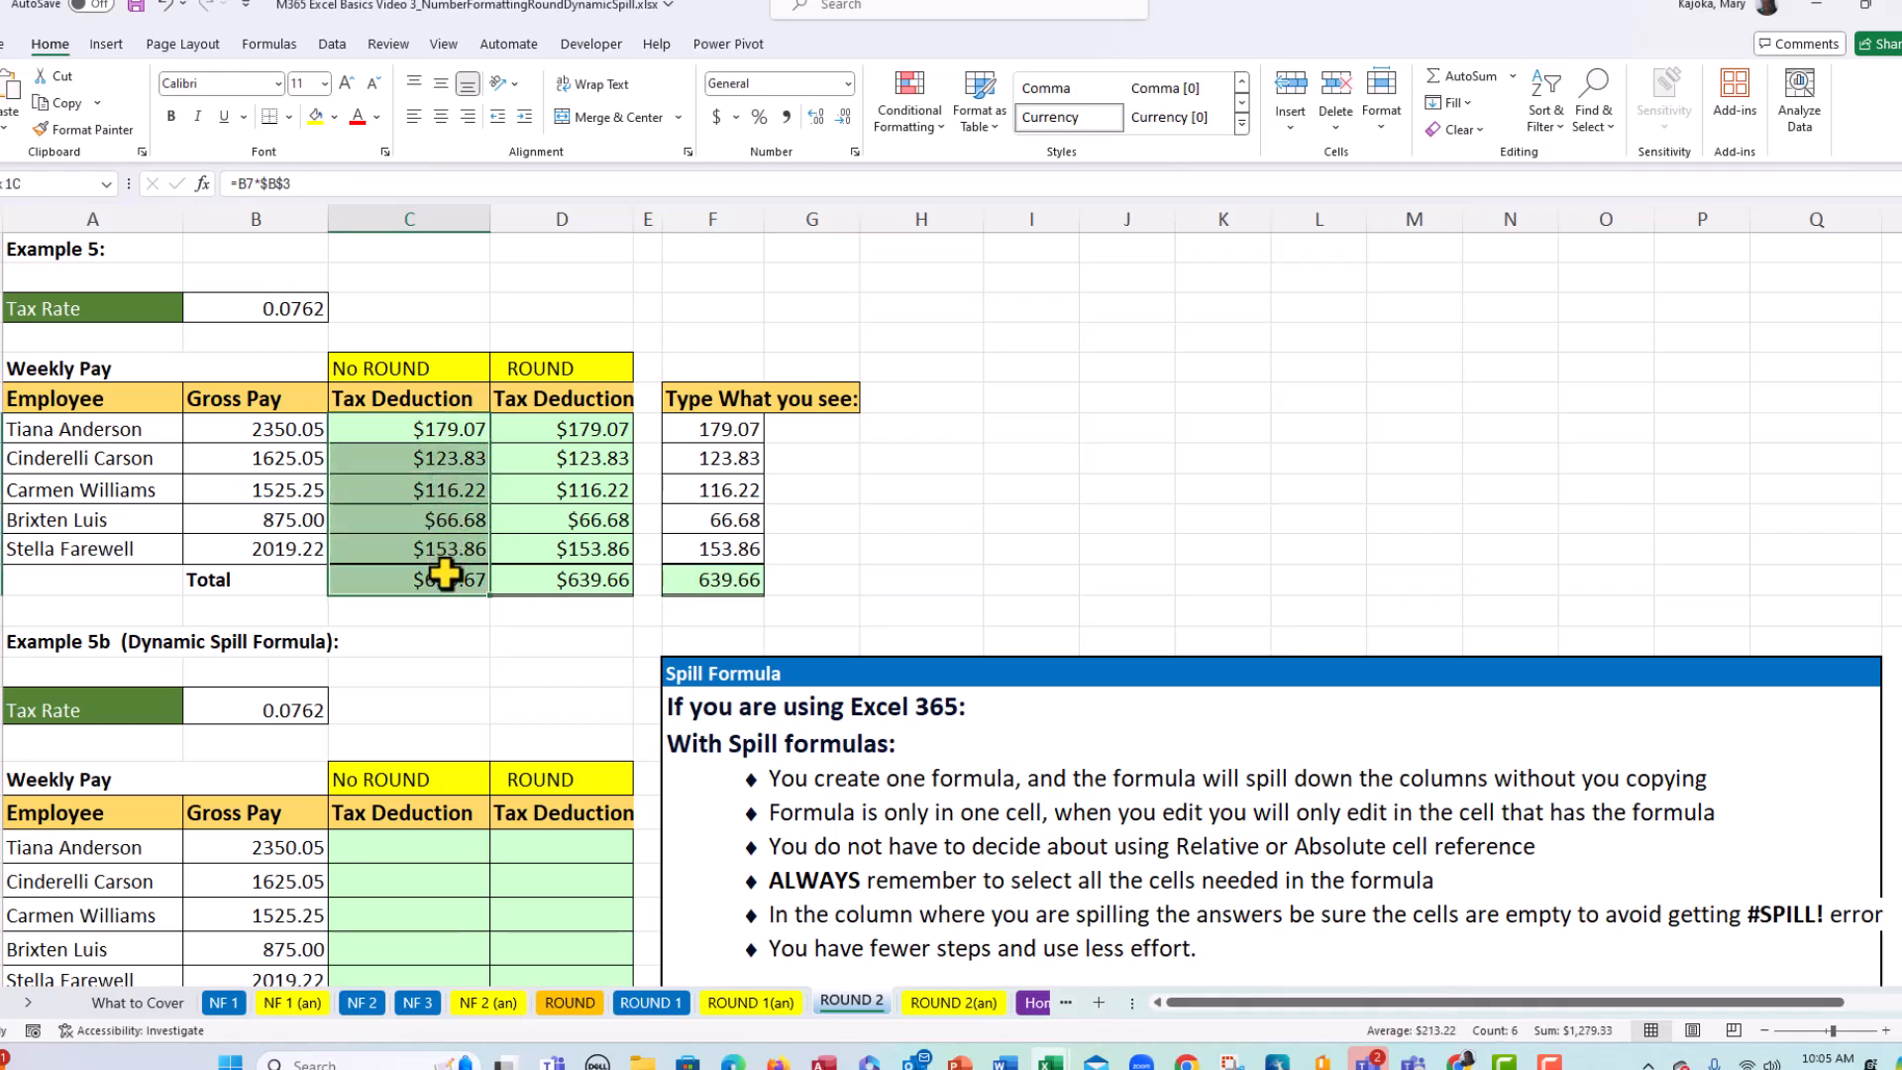
pyautogui.click(817, 117)
pyautogui.click(816, 117)
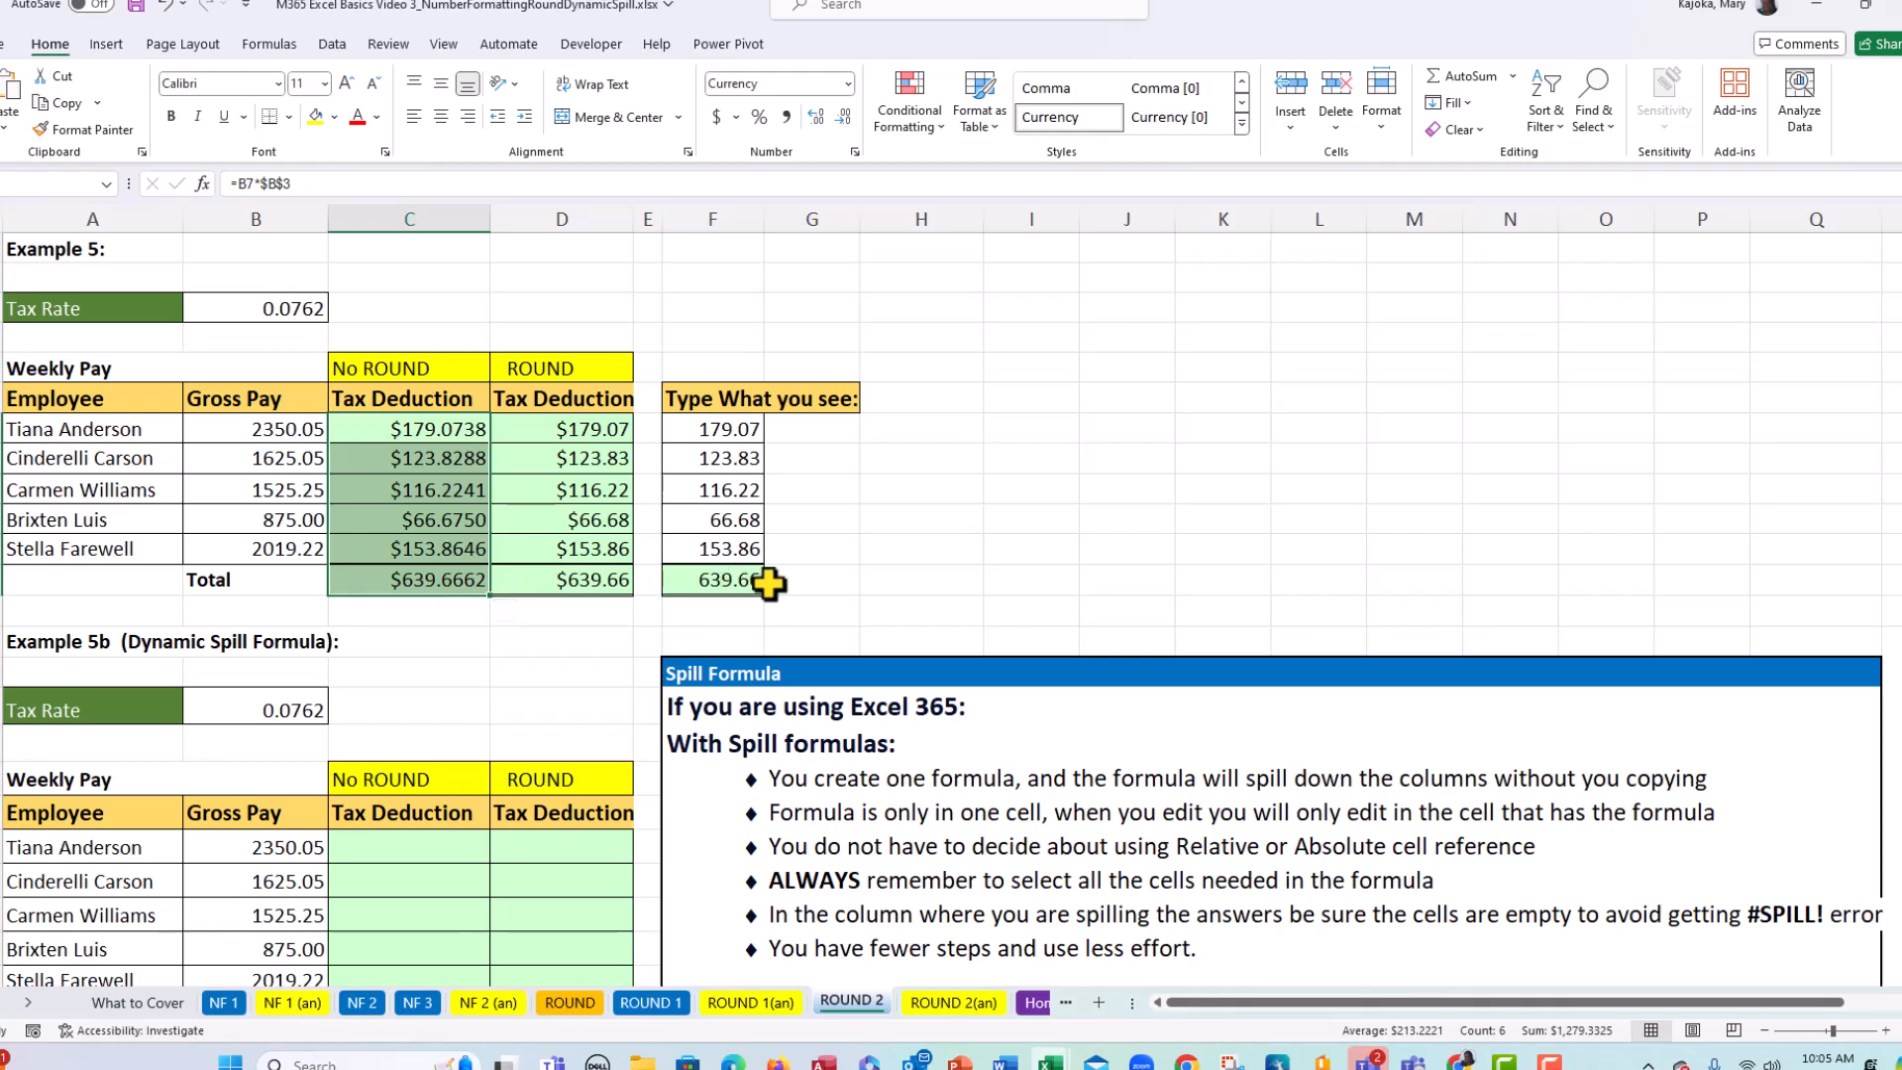
# - Increase the display of the No ROUND deductions and their total in C7:C12 to five decimal places
pyautogui.click(736, 583)
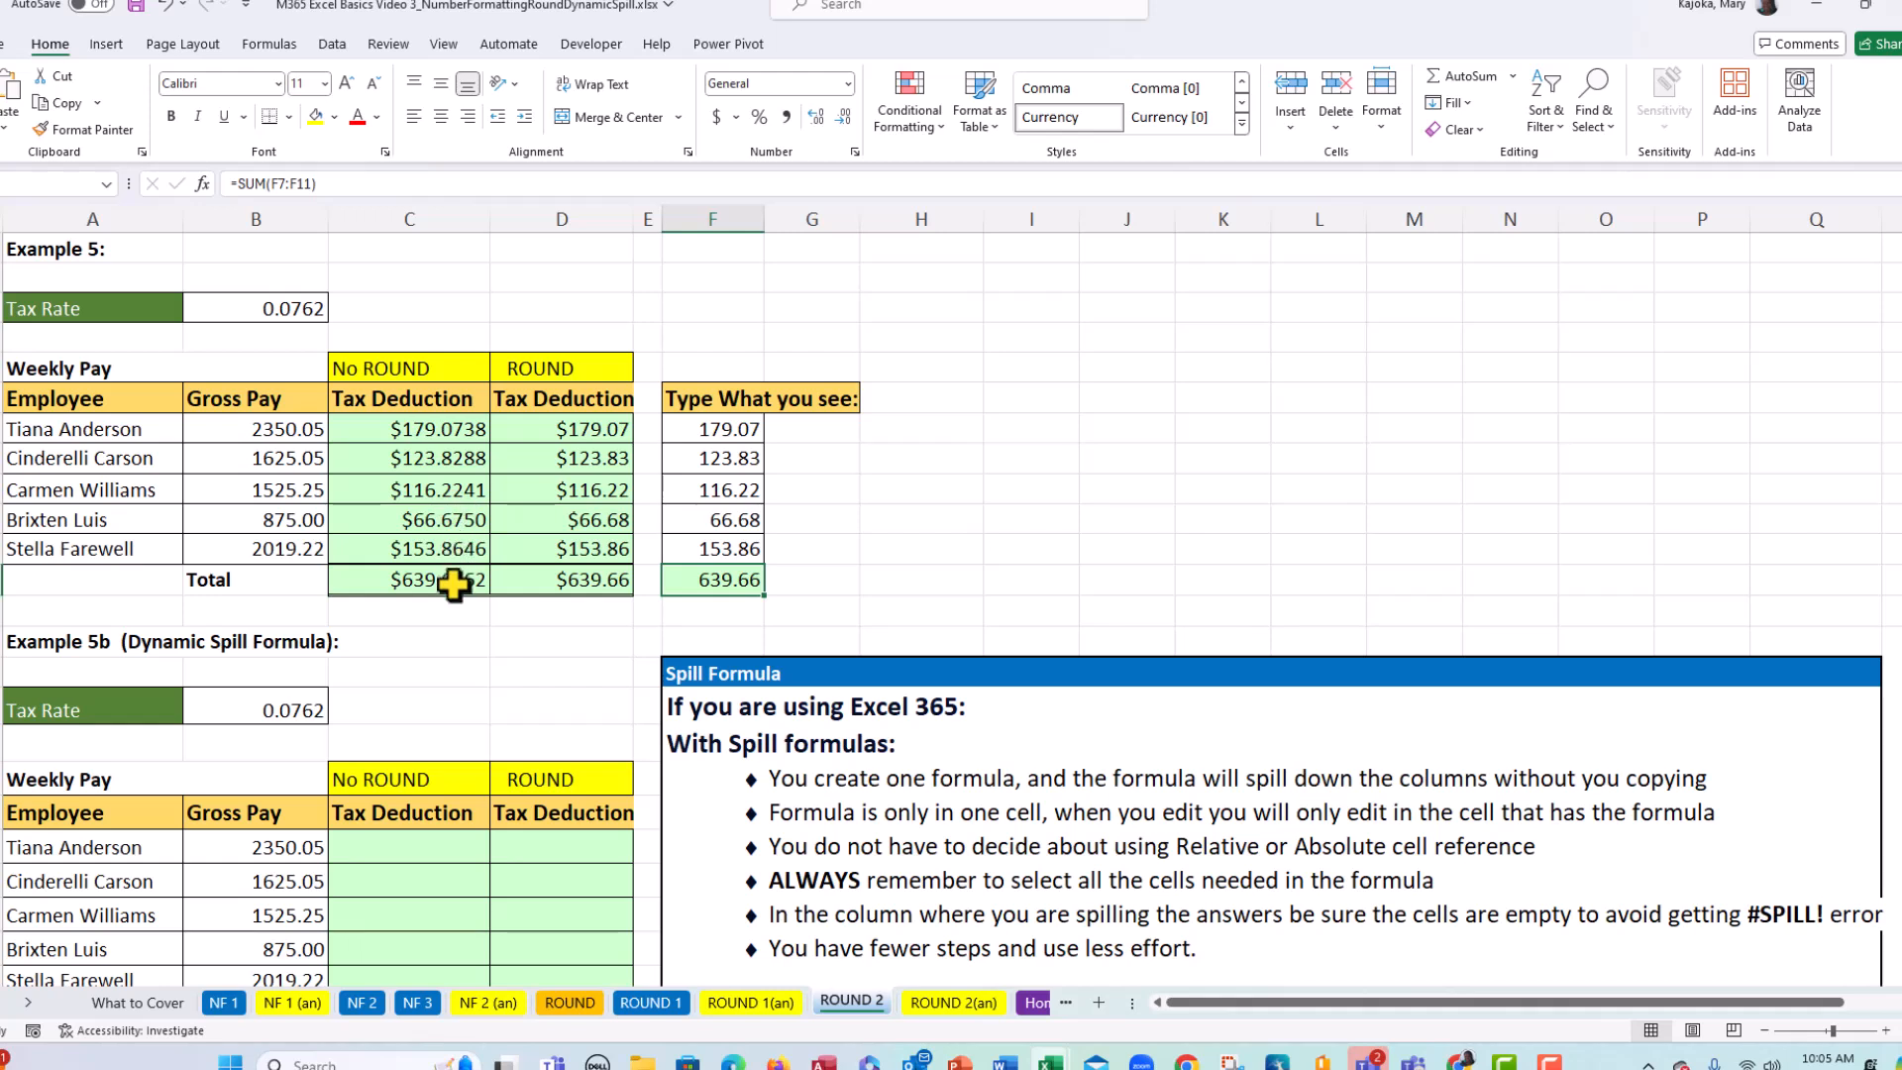
pyautogui.moveTo(433, 430); pyautogui.dragTo(462, 580)
pyautogui.click(817, 116)
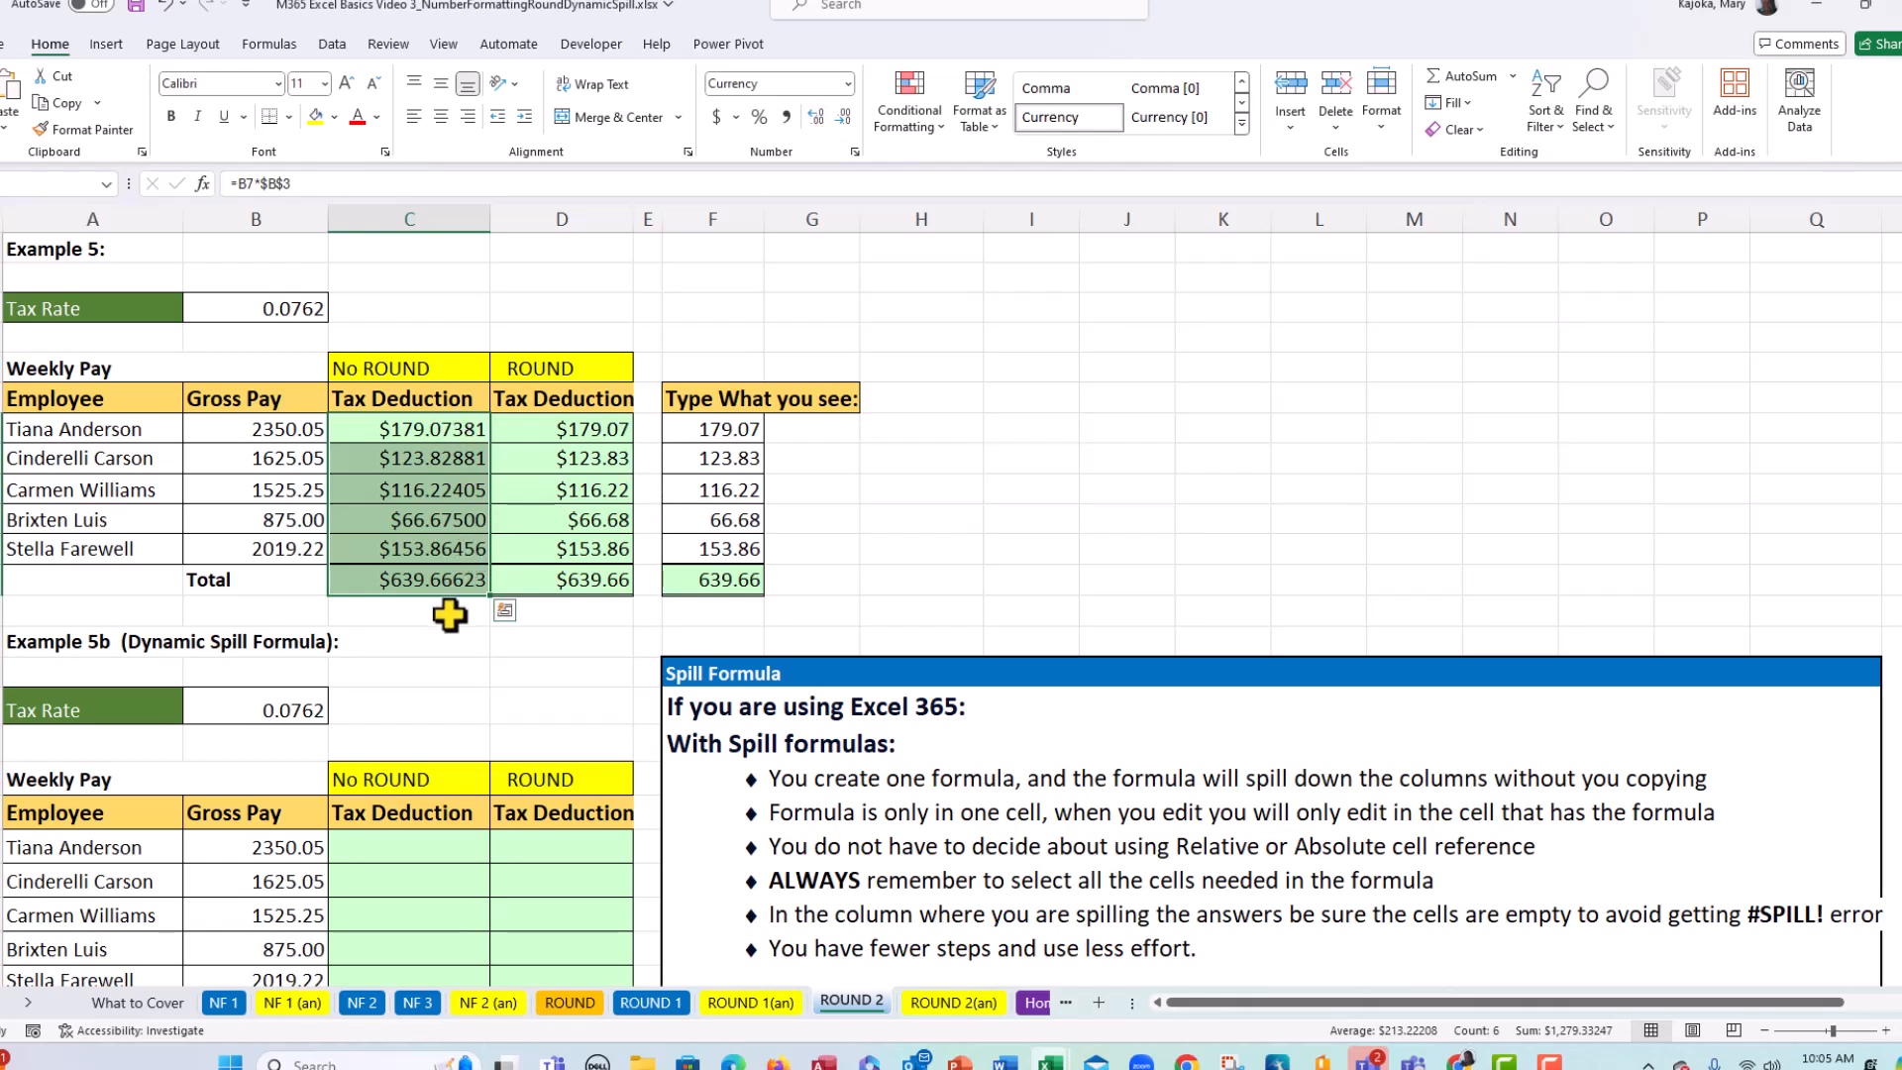
# - Increase the display of the ROUND deductions and their total in D7:D12 to four decimal places
pyautogui.click(580, 425)
pyautogui.moveTo(579, 425); pyautogui.dragTo(577, 577)
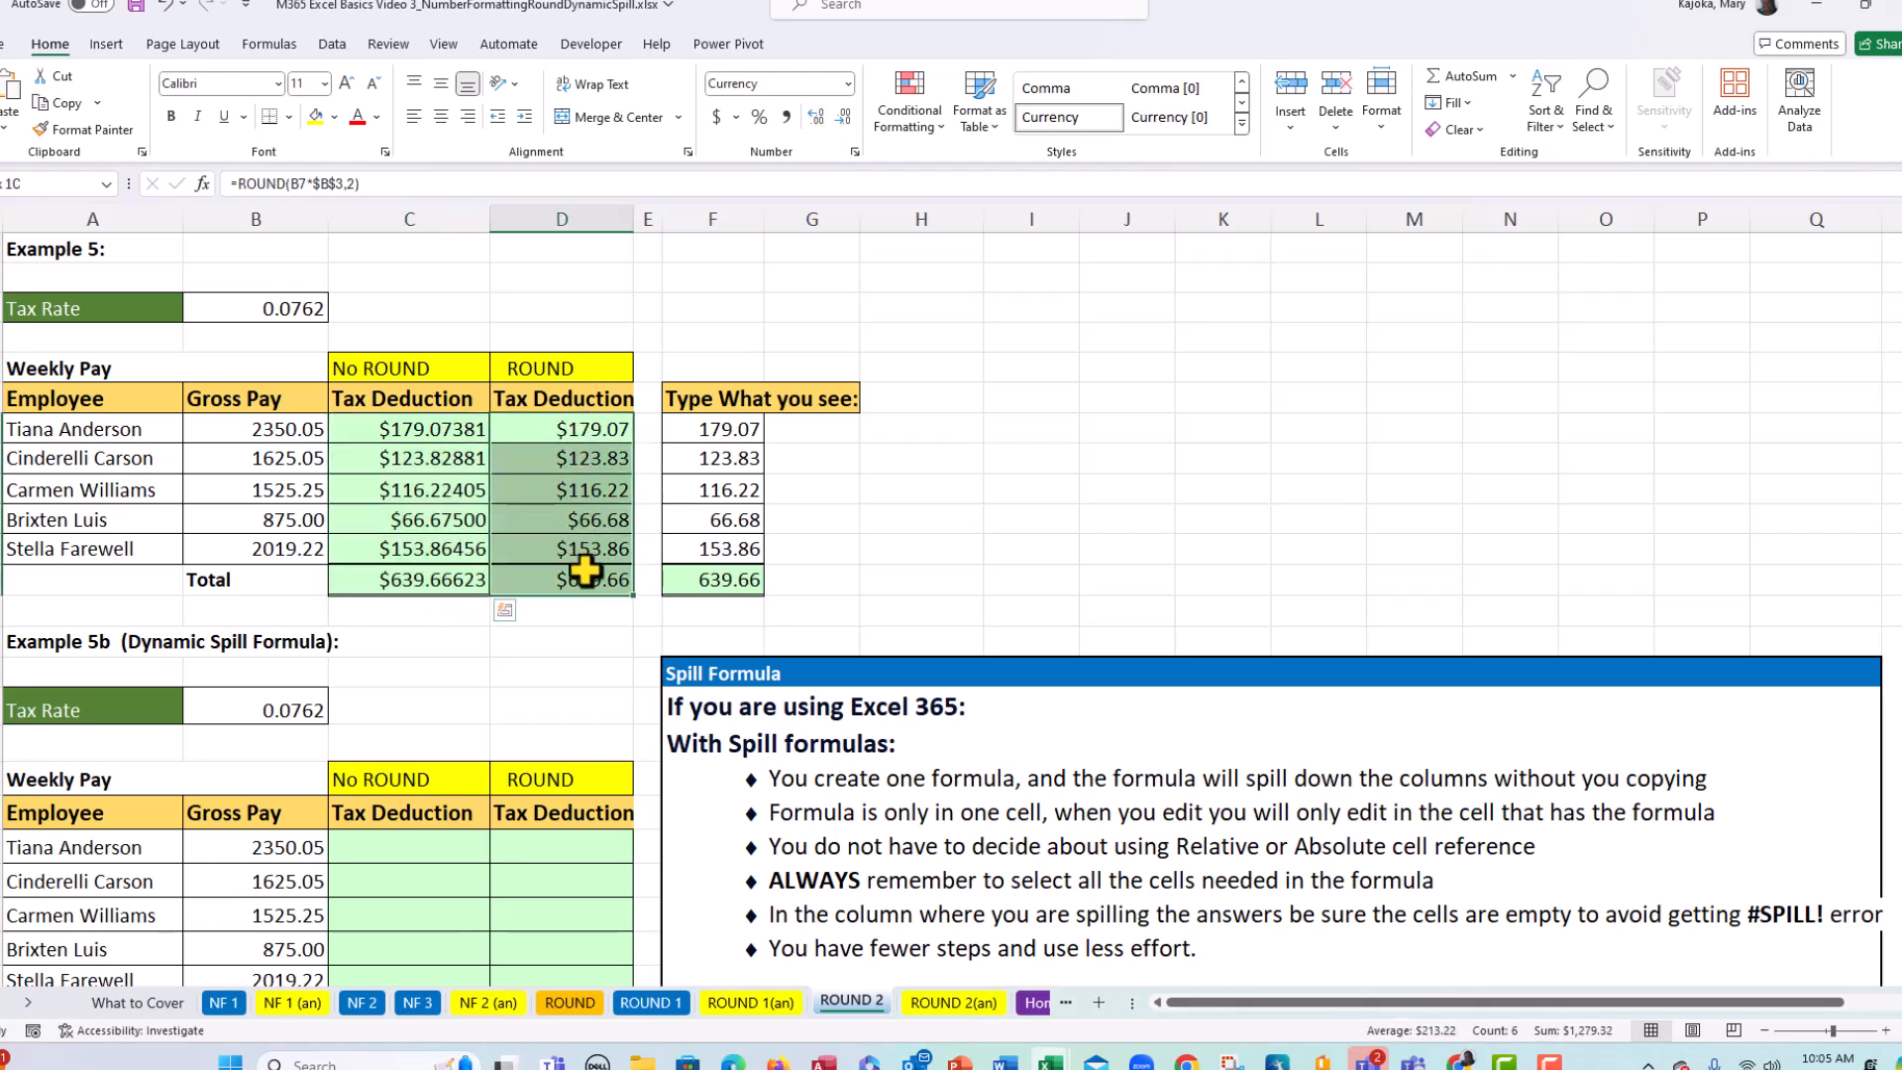
pyautogui.click(818, 116)
pyautogui.click(819, 118)
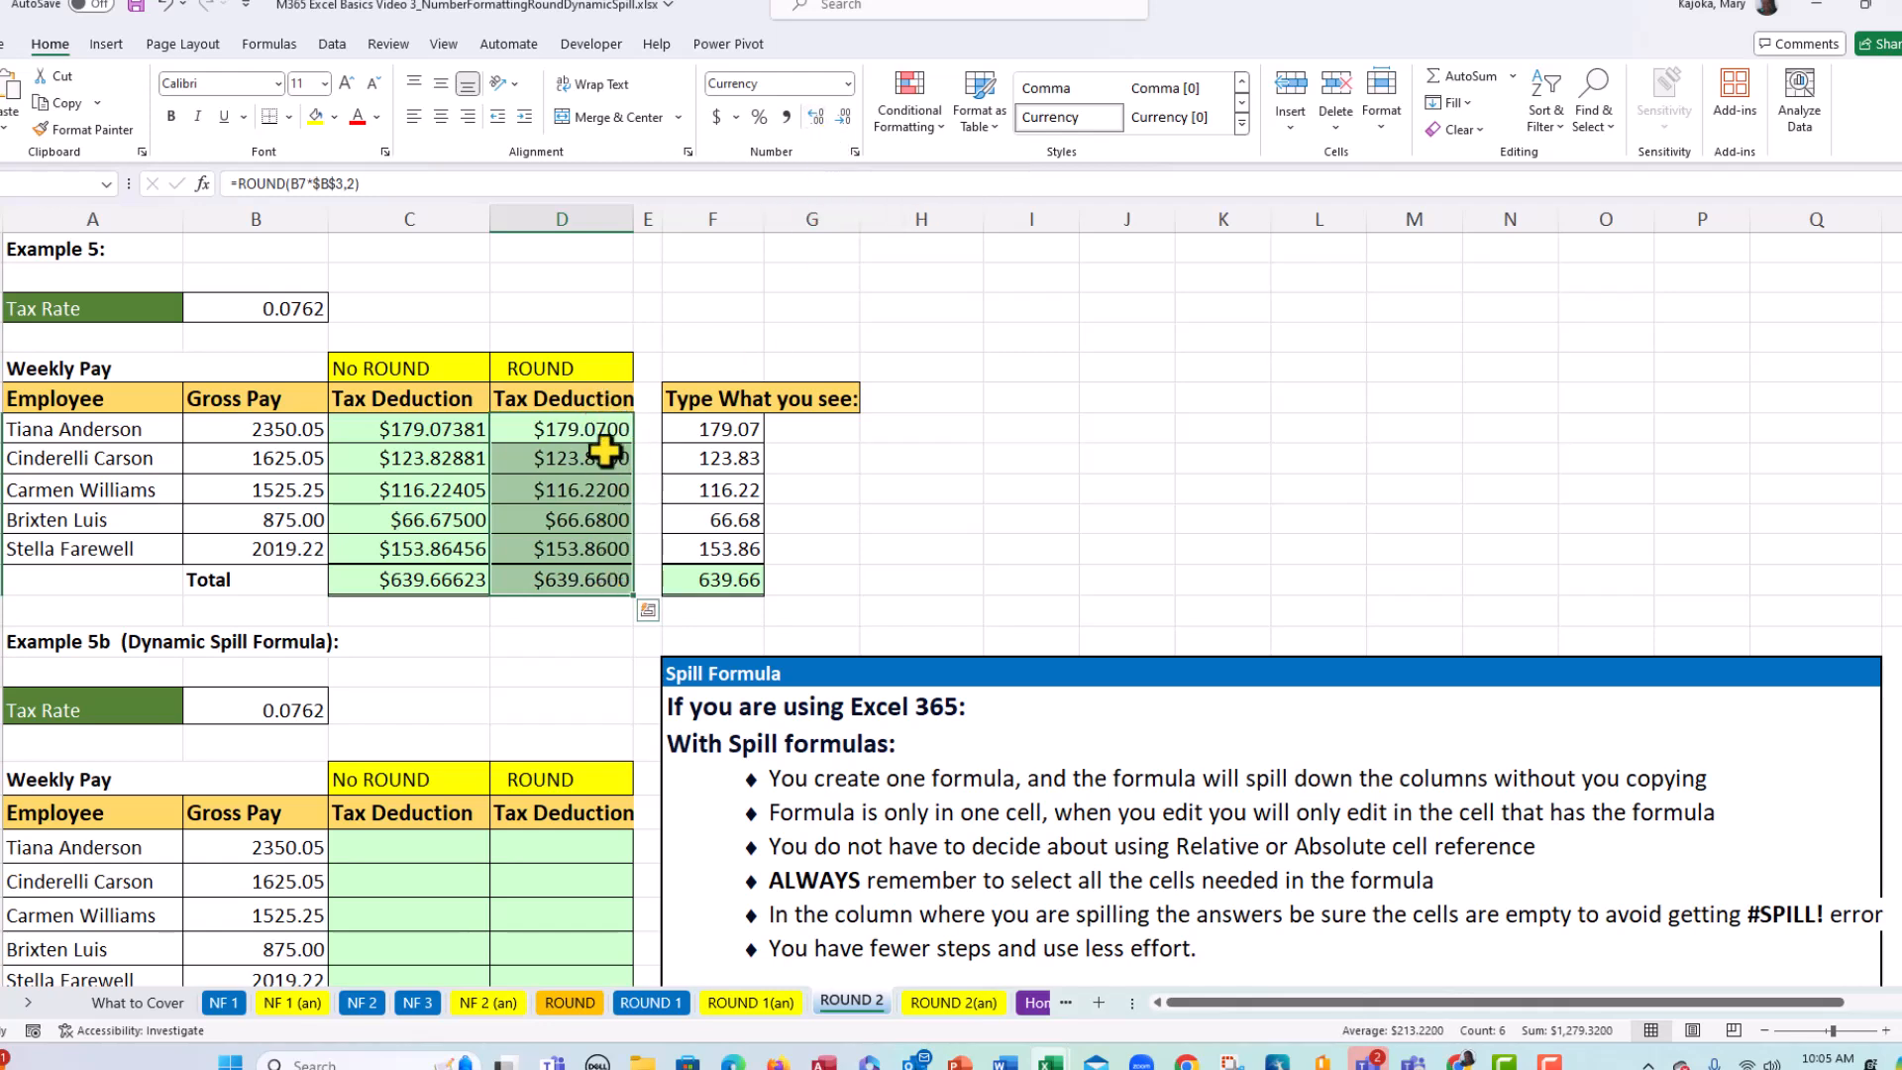
pyautogui.click(594, 578)
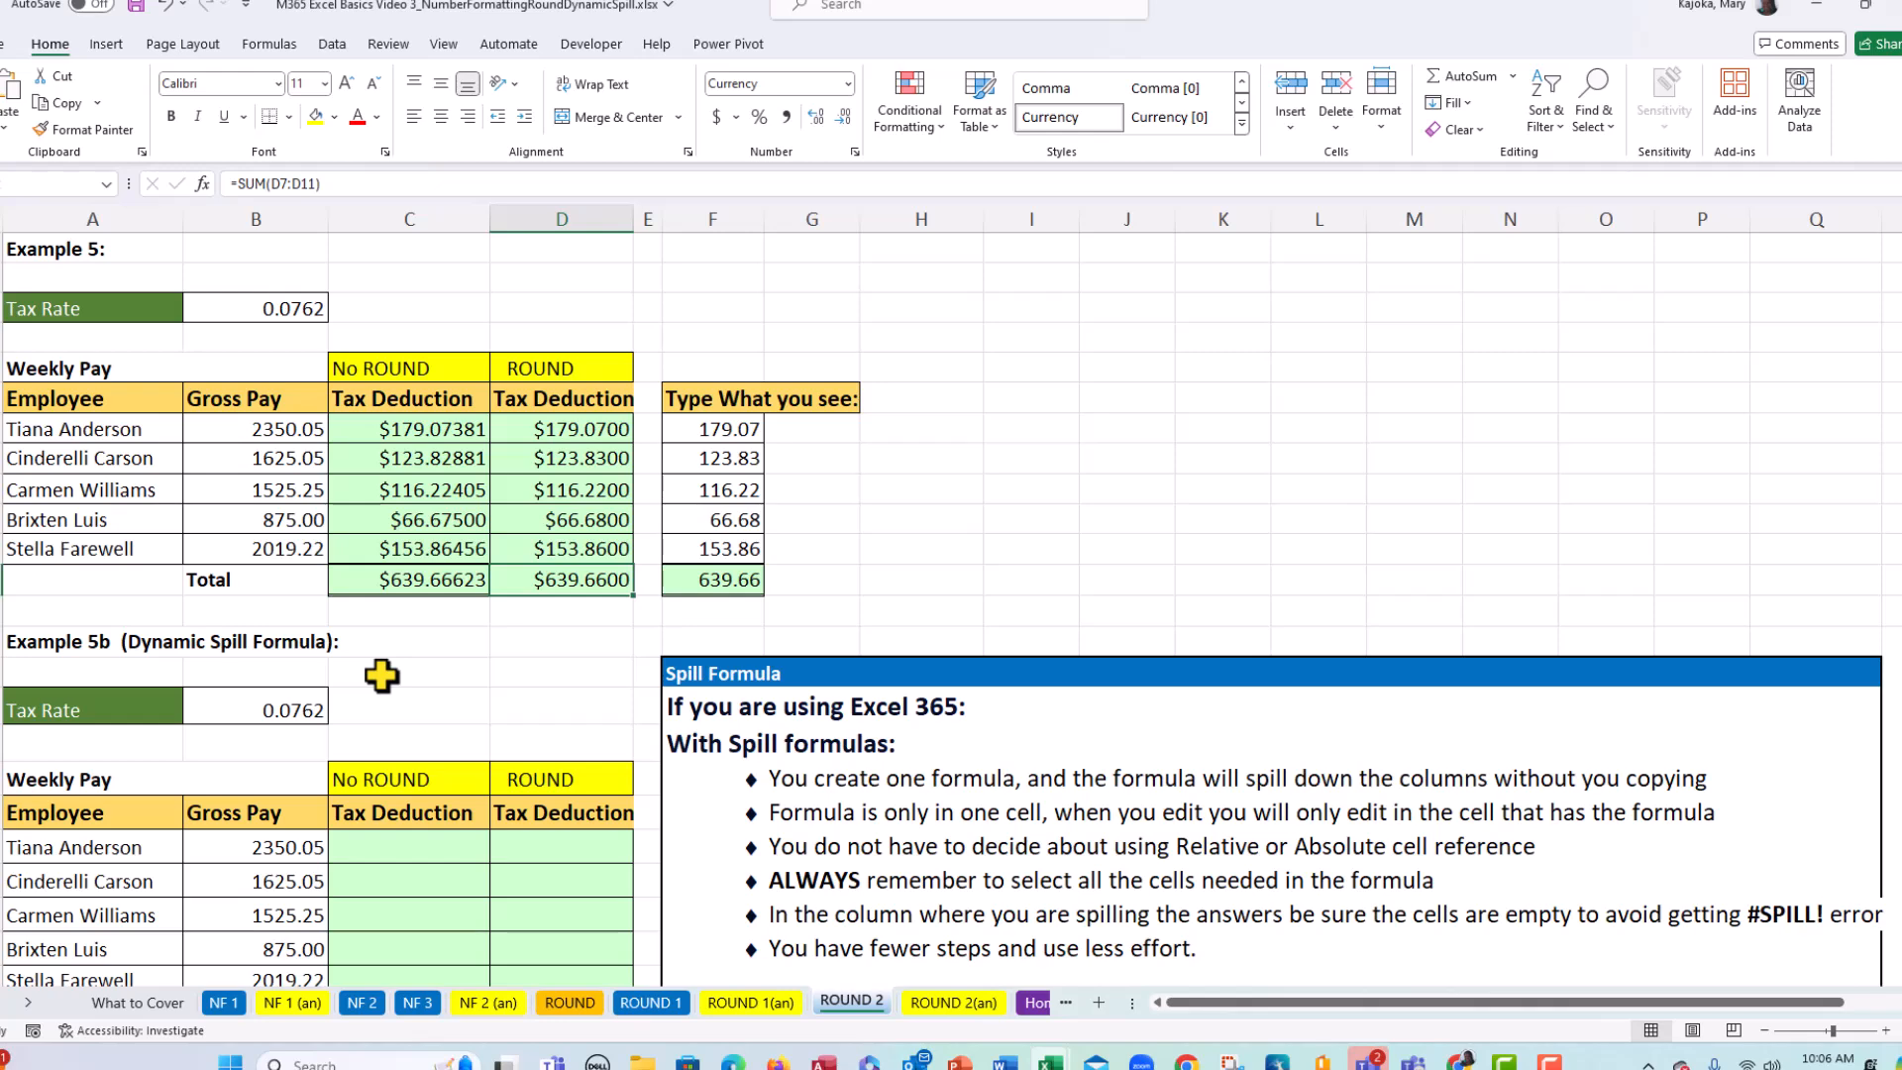
# - In Example 5b, calculate all No ROUND tax deductions with the single spill formula =B20:B24*B16 in C20
pyautogui.scroll(-1, 382, 676)
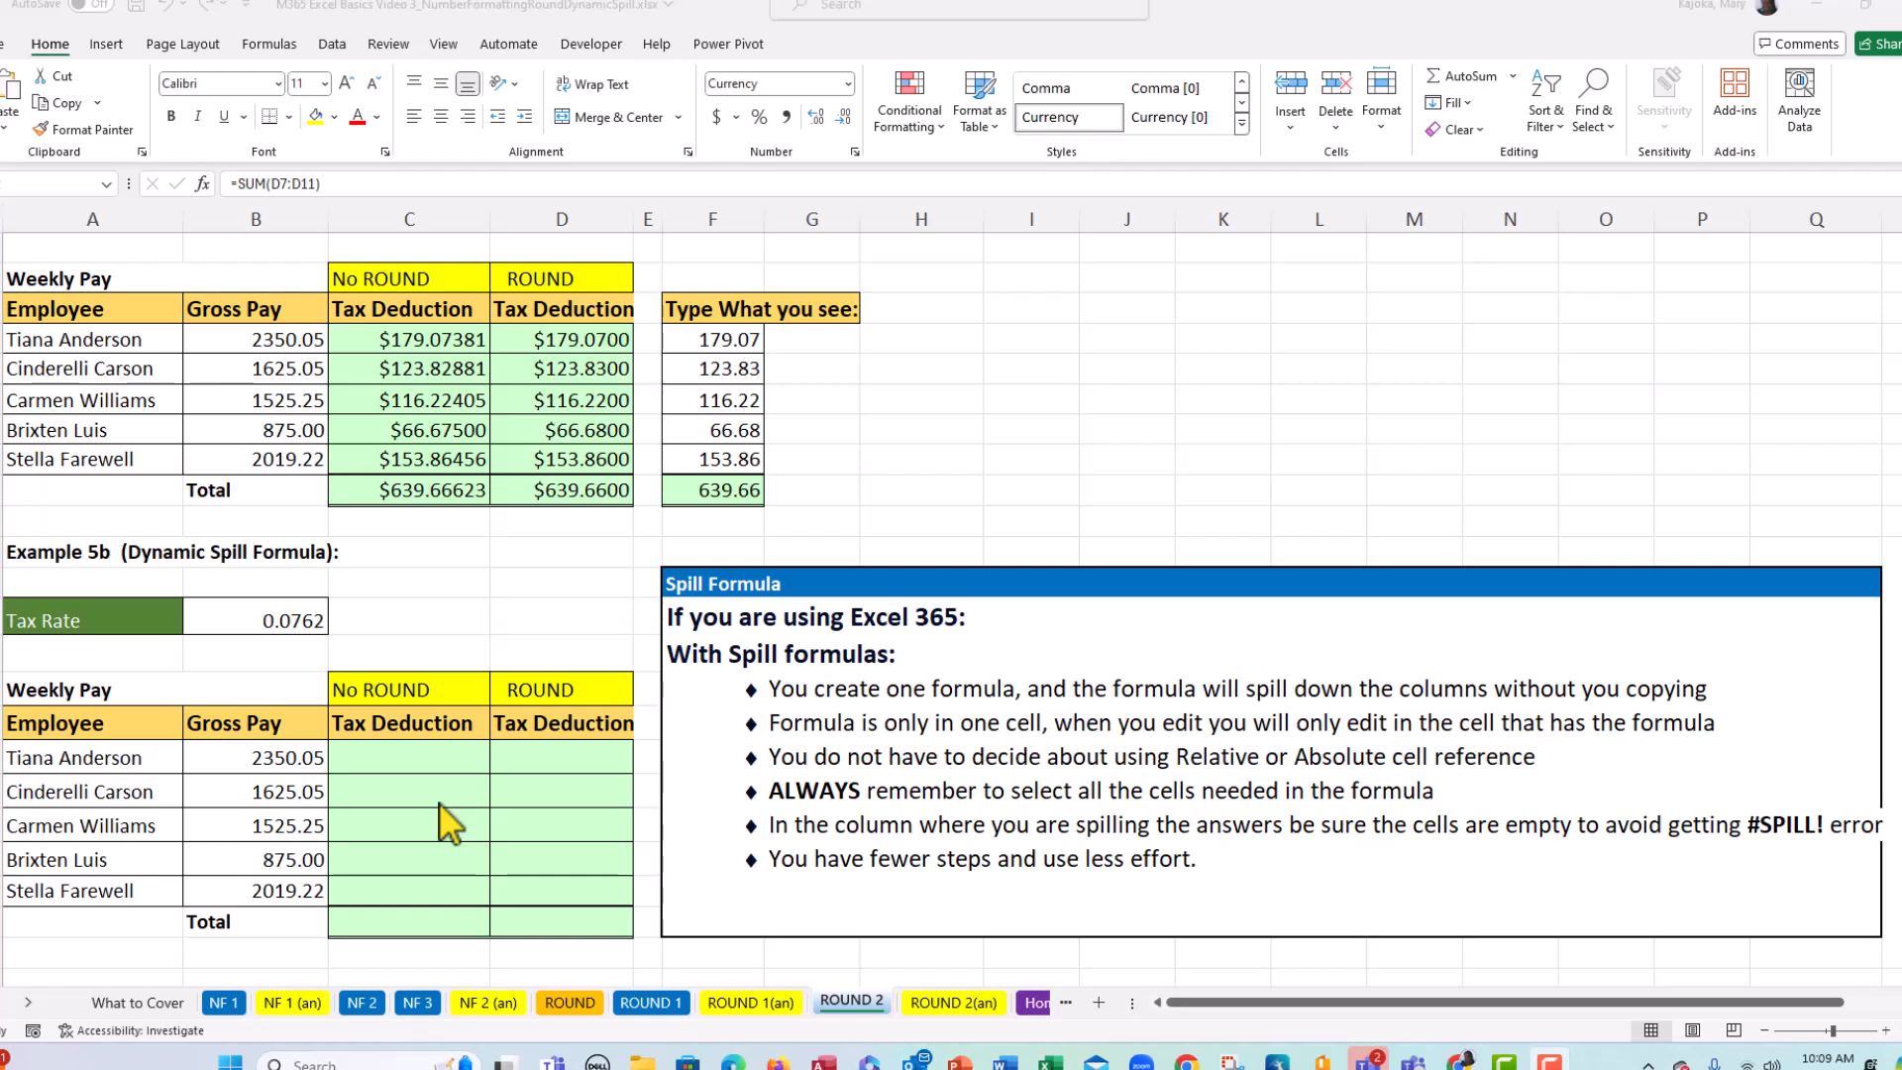
pyautogui.click(423, 764)
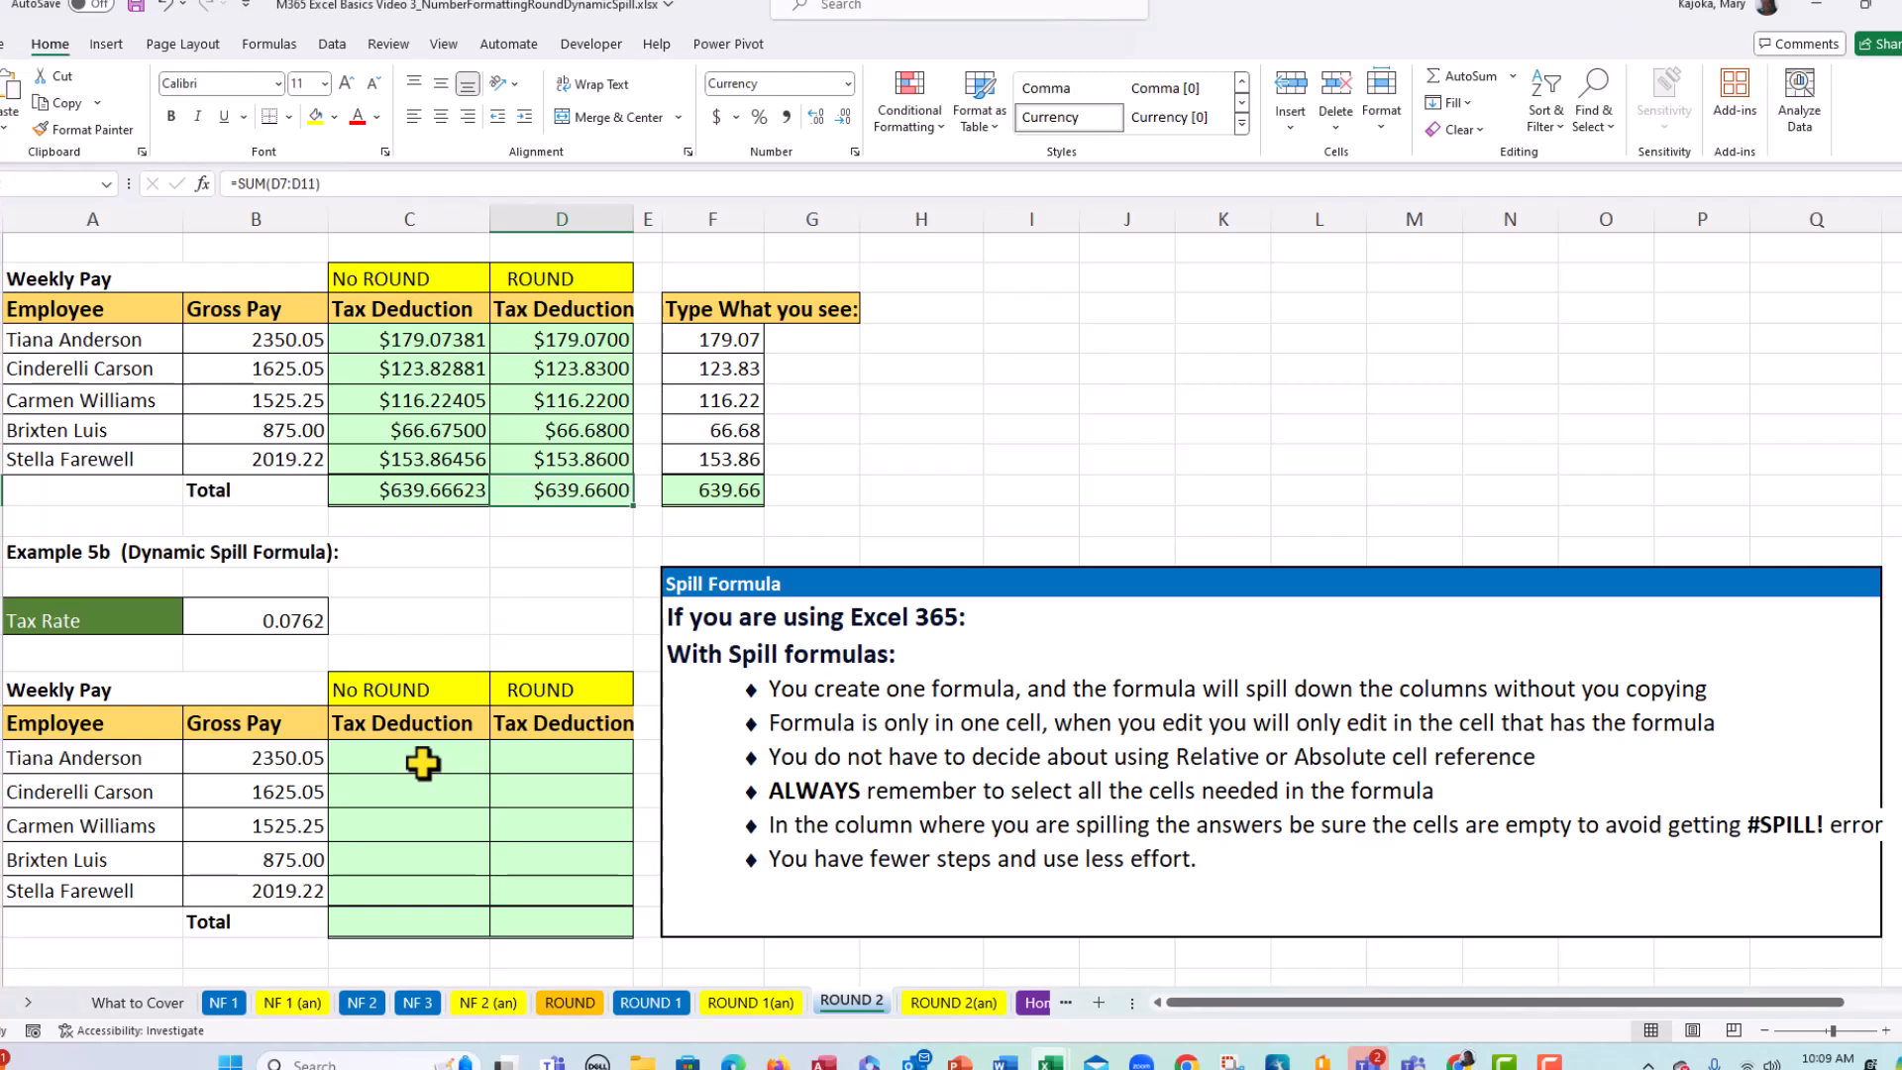
pyautogui.click(423, 763)
pyautogui.write('=')
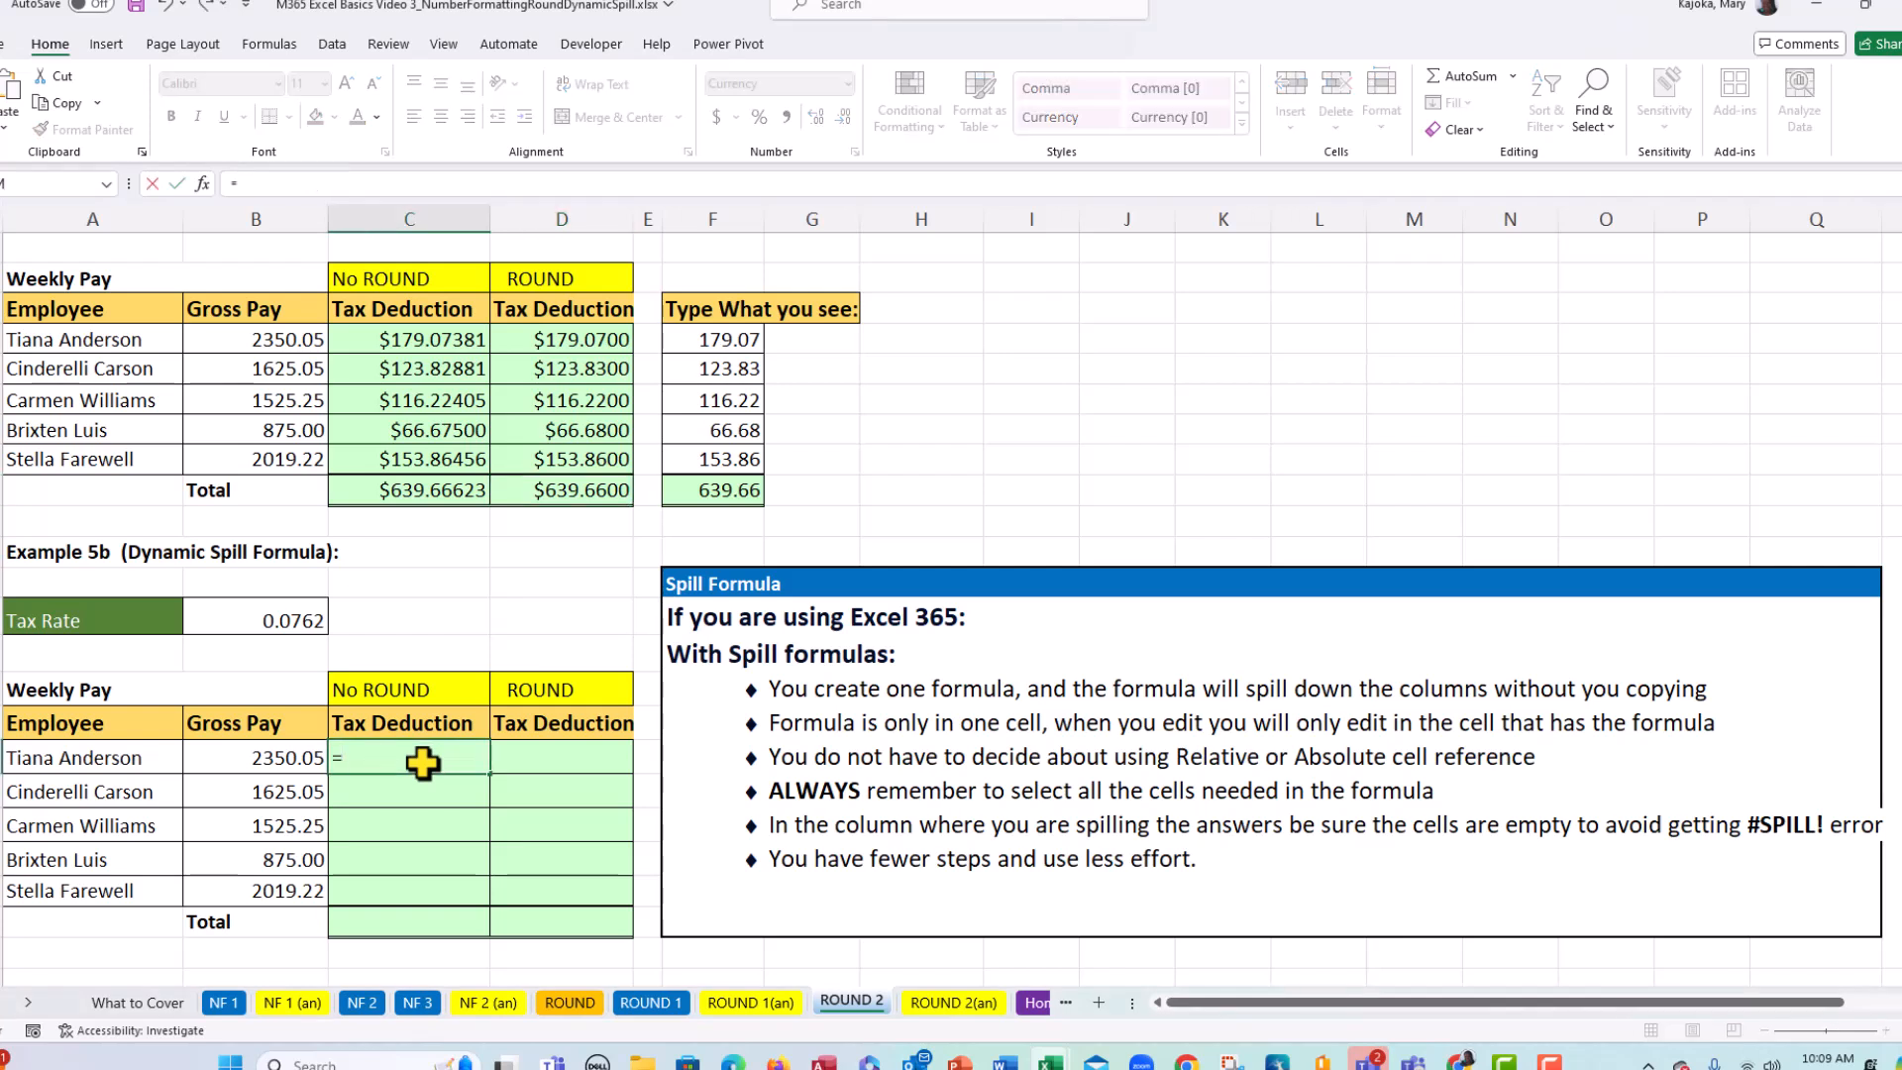
pyautogui.click(284, 760)
pyautogui.moveTo(284, 760); pyautogui.dragTo(280, 885)
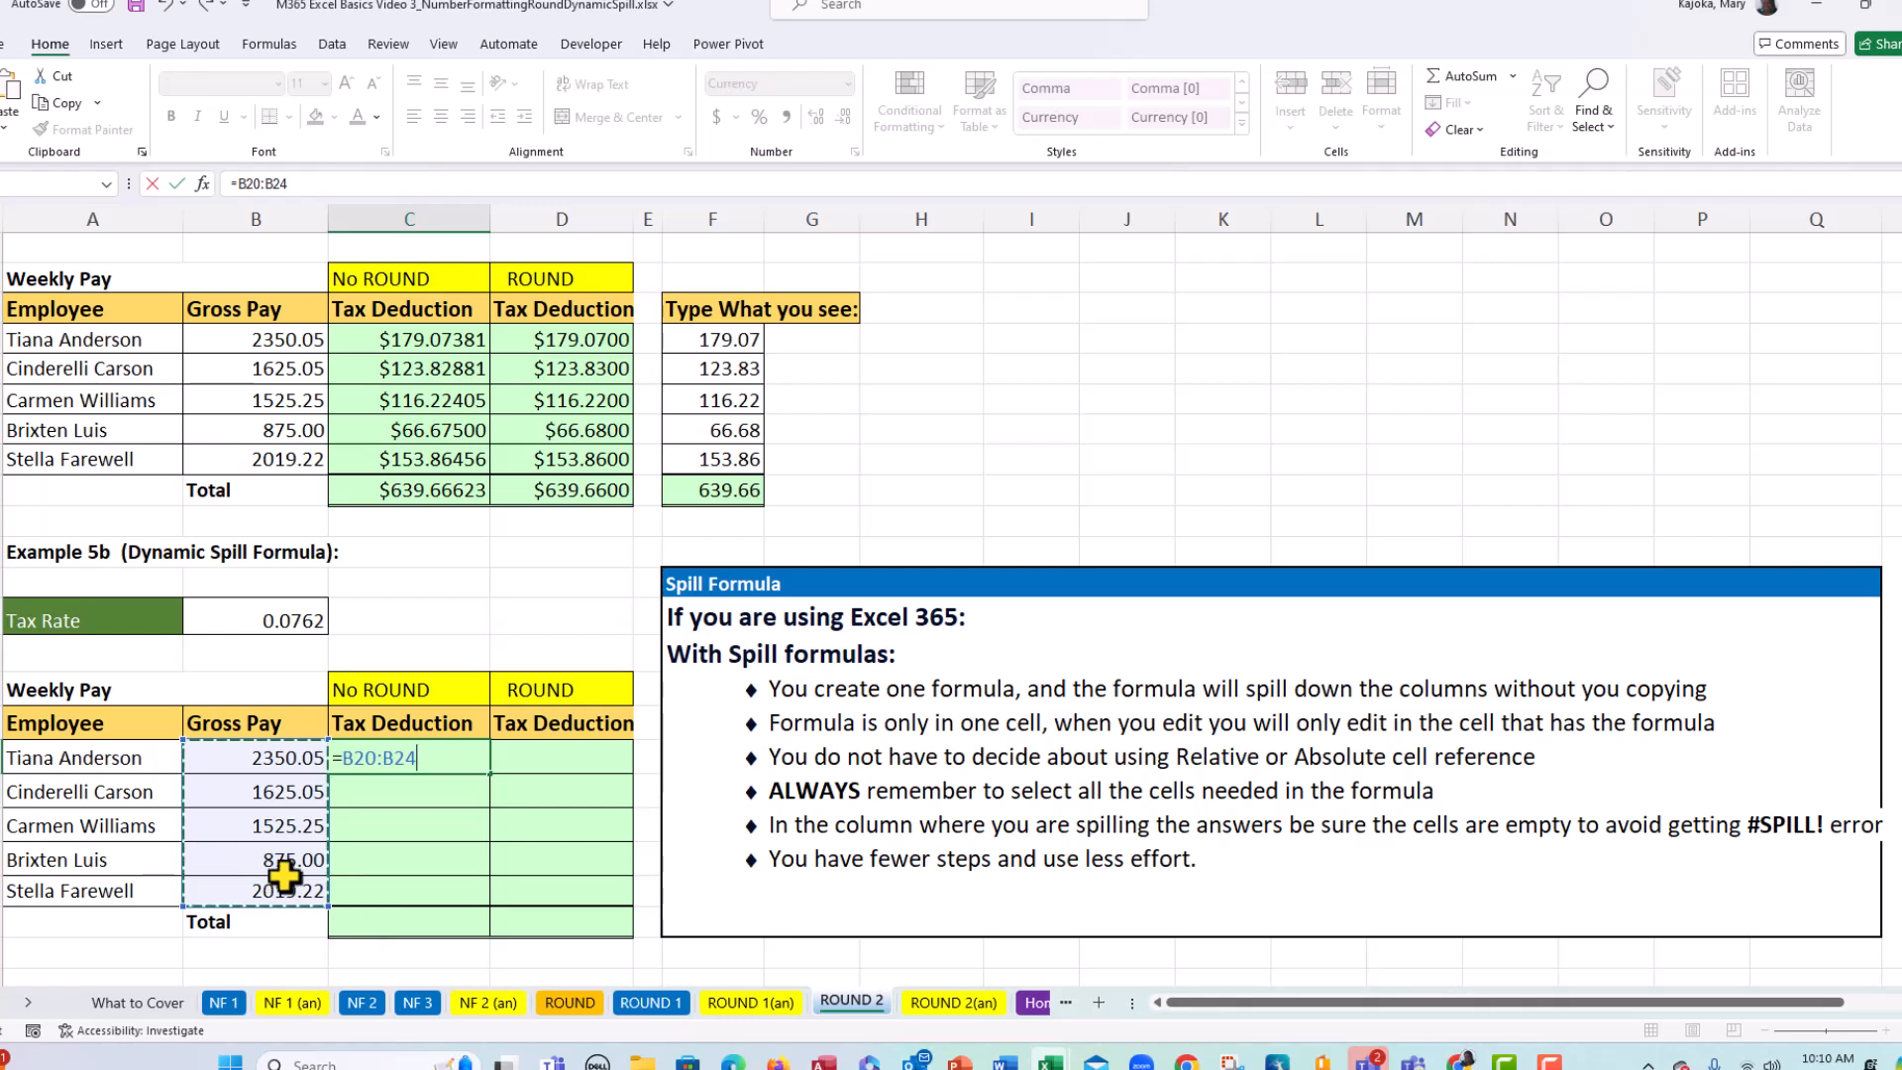
pyautogui.write('*')
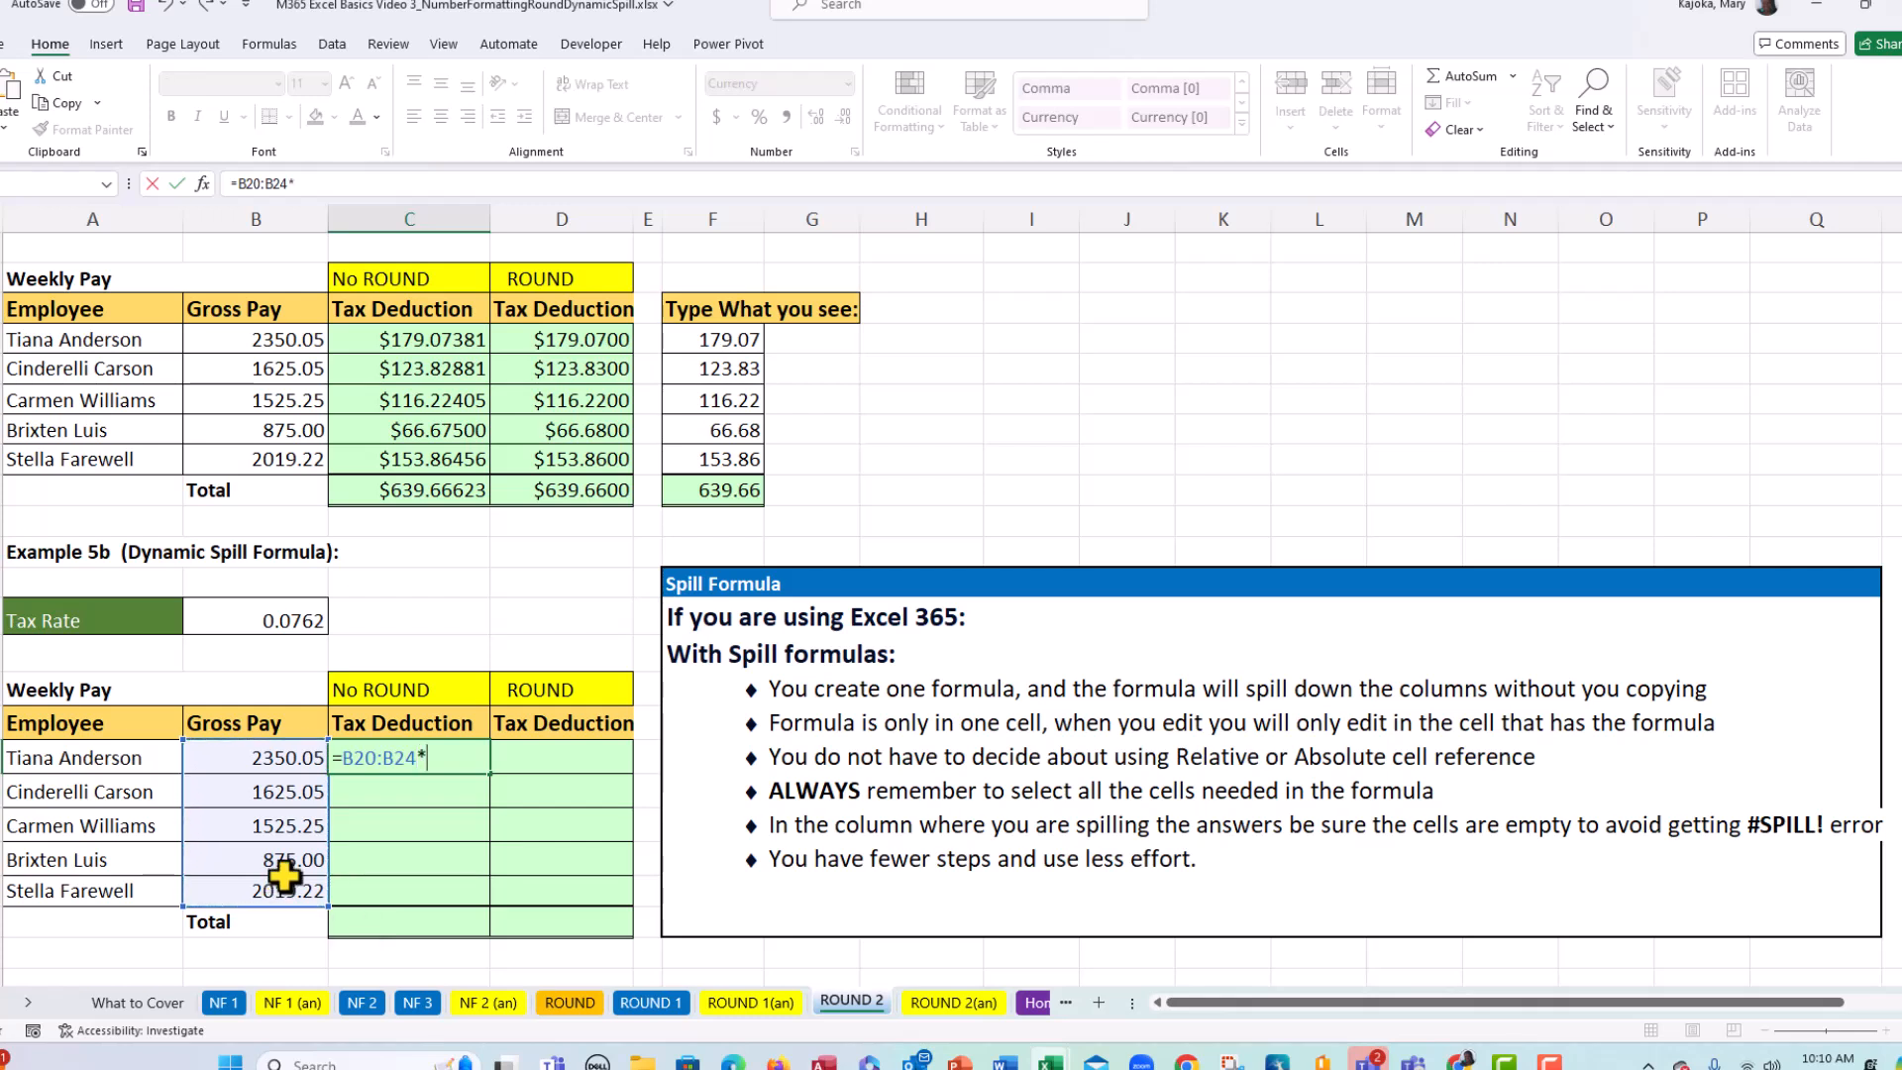
pyautogui.click(292, 608)
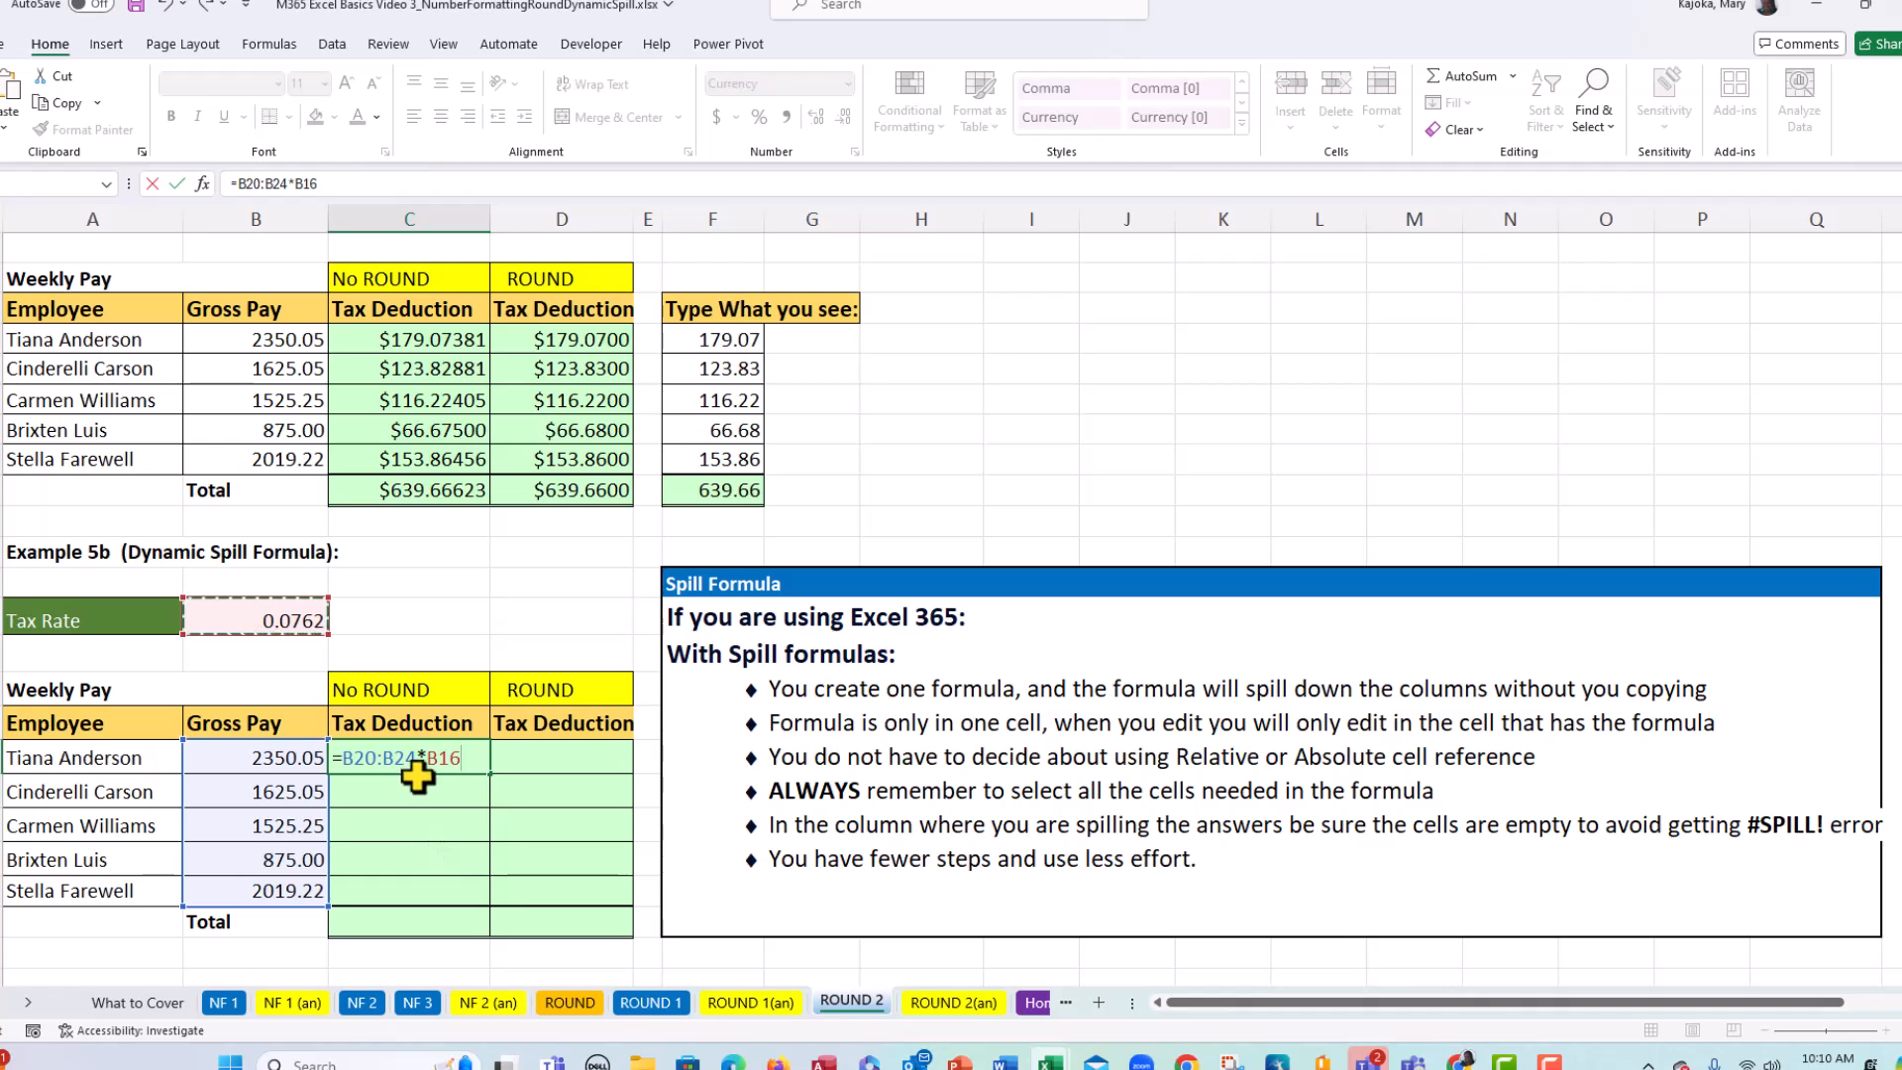
pyautogui.press('Return')
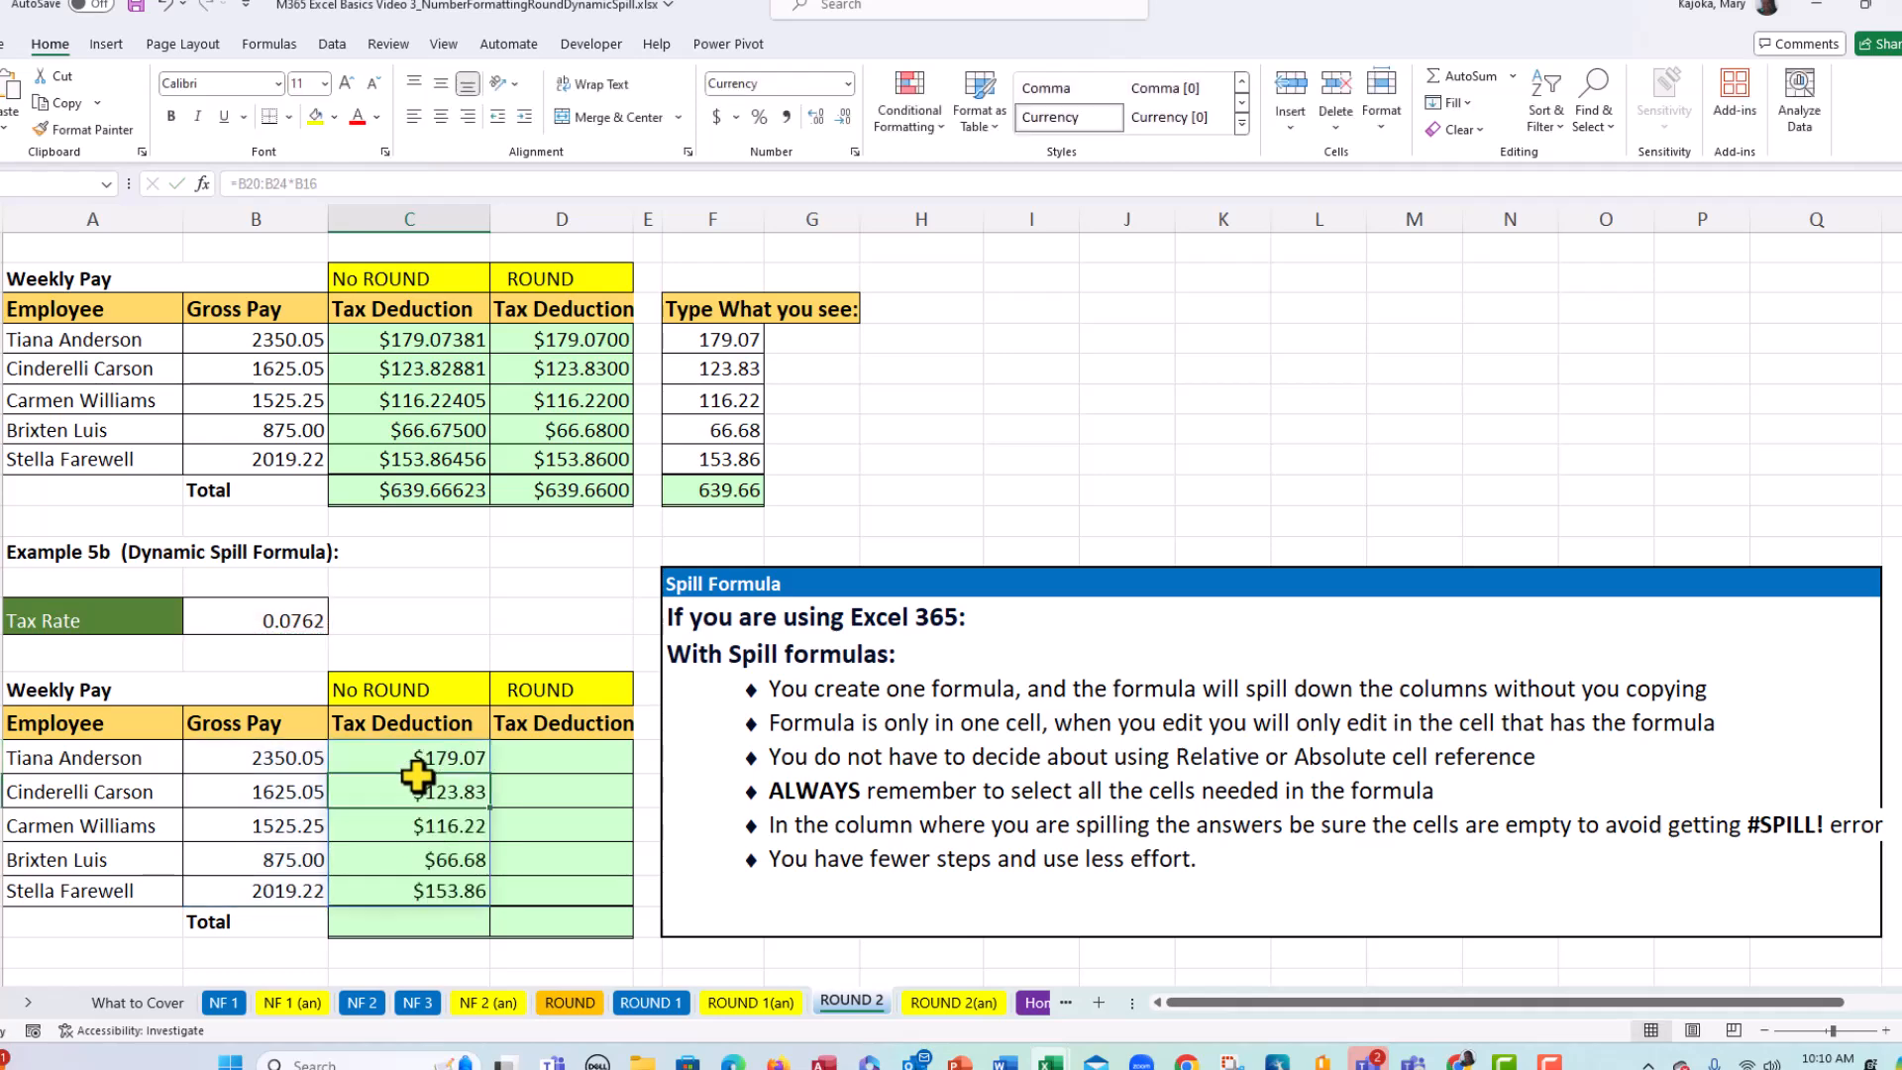
# - Compare the formula in spilled cell C24 with the editable one in C20, and check C20's references without changing them
pyautogui.click(436, 893)
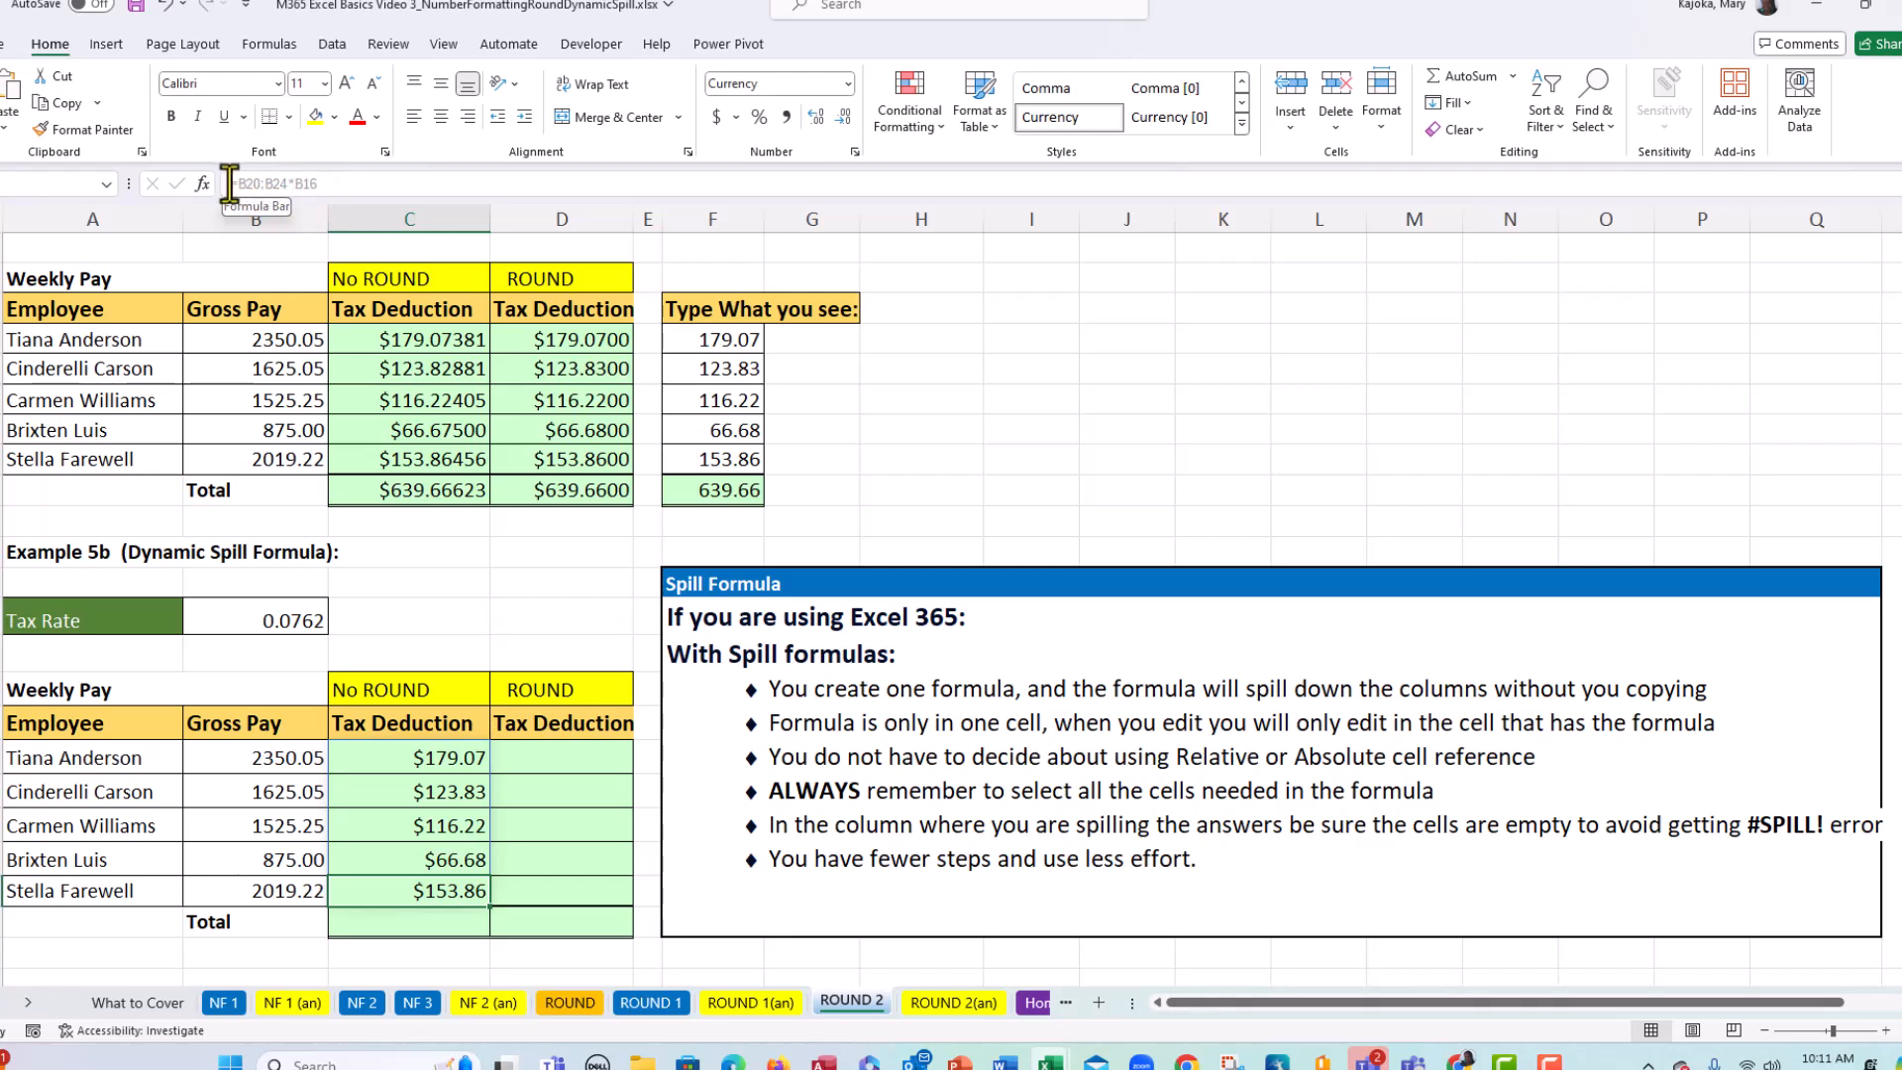
pyautogui.click(323, 184)
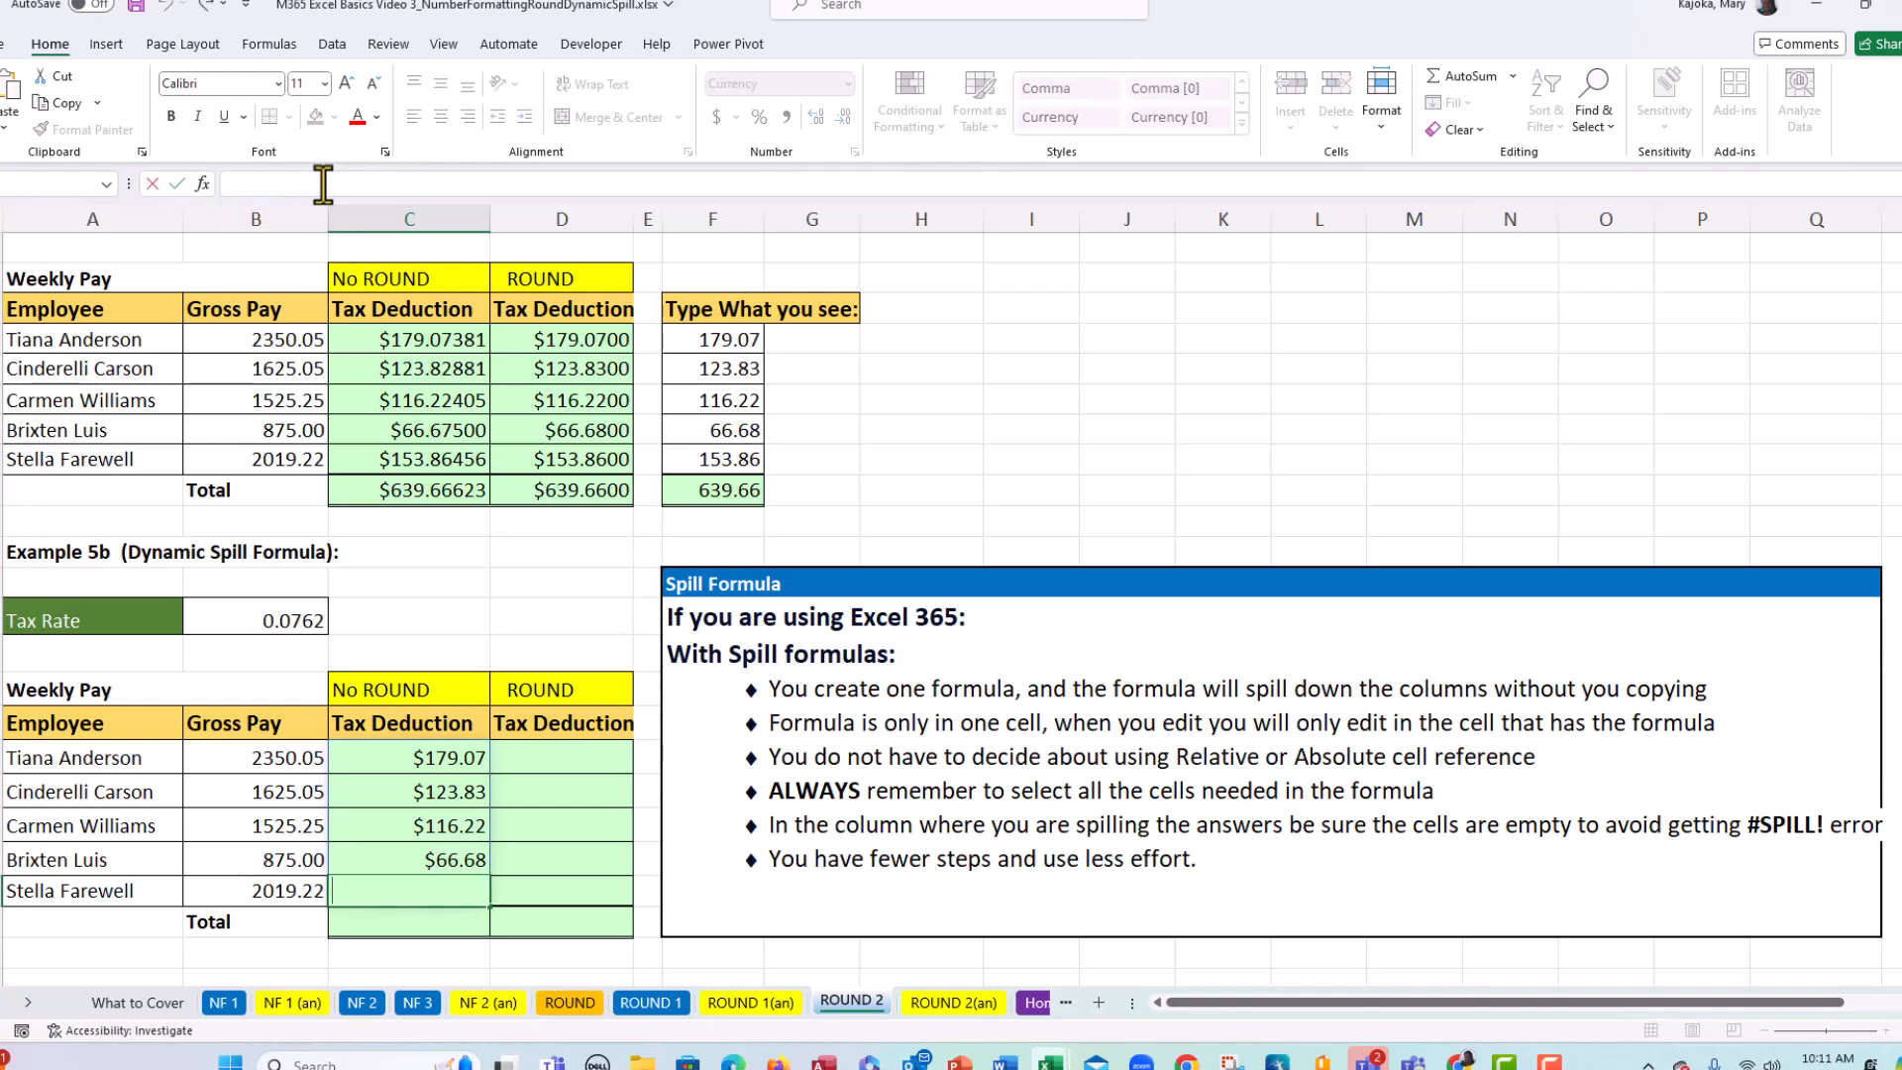
pyautogui.press('Escape')
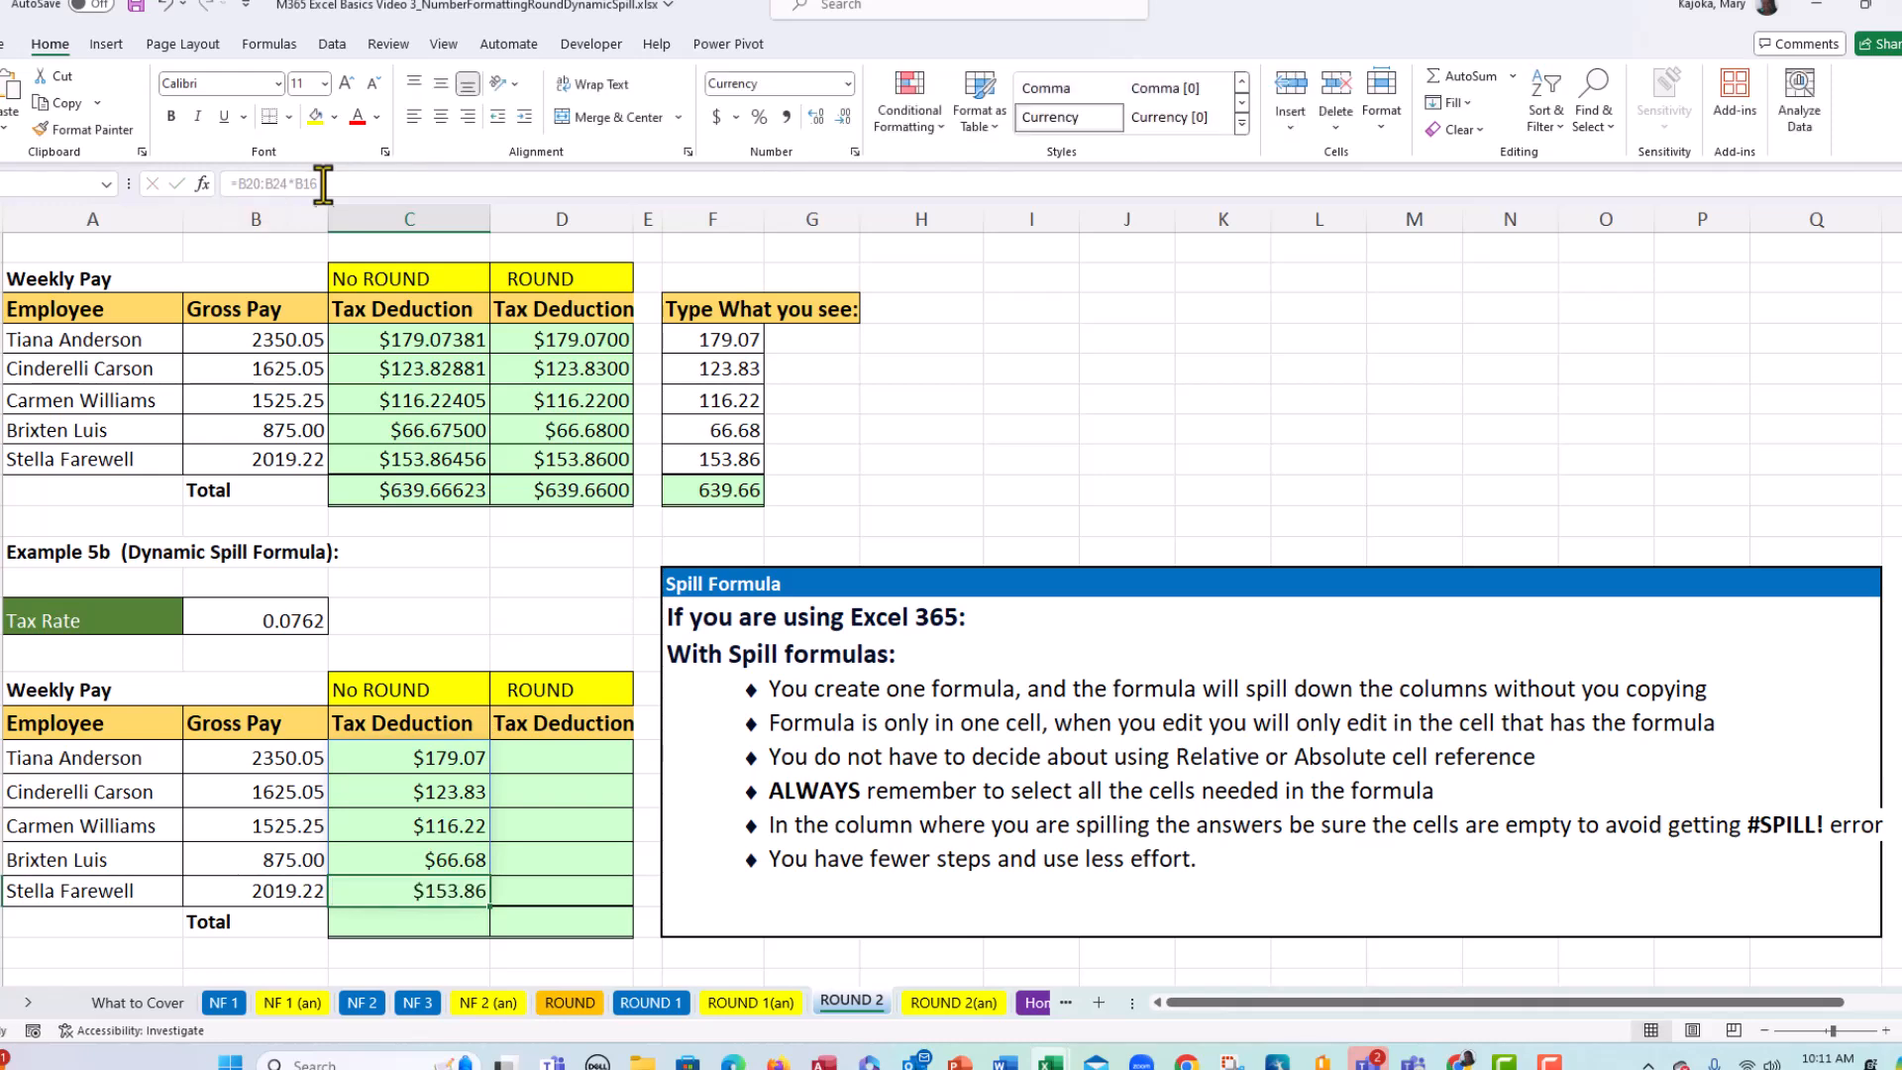
pyautogui.click(411, 758)
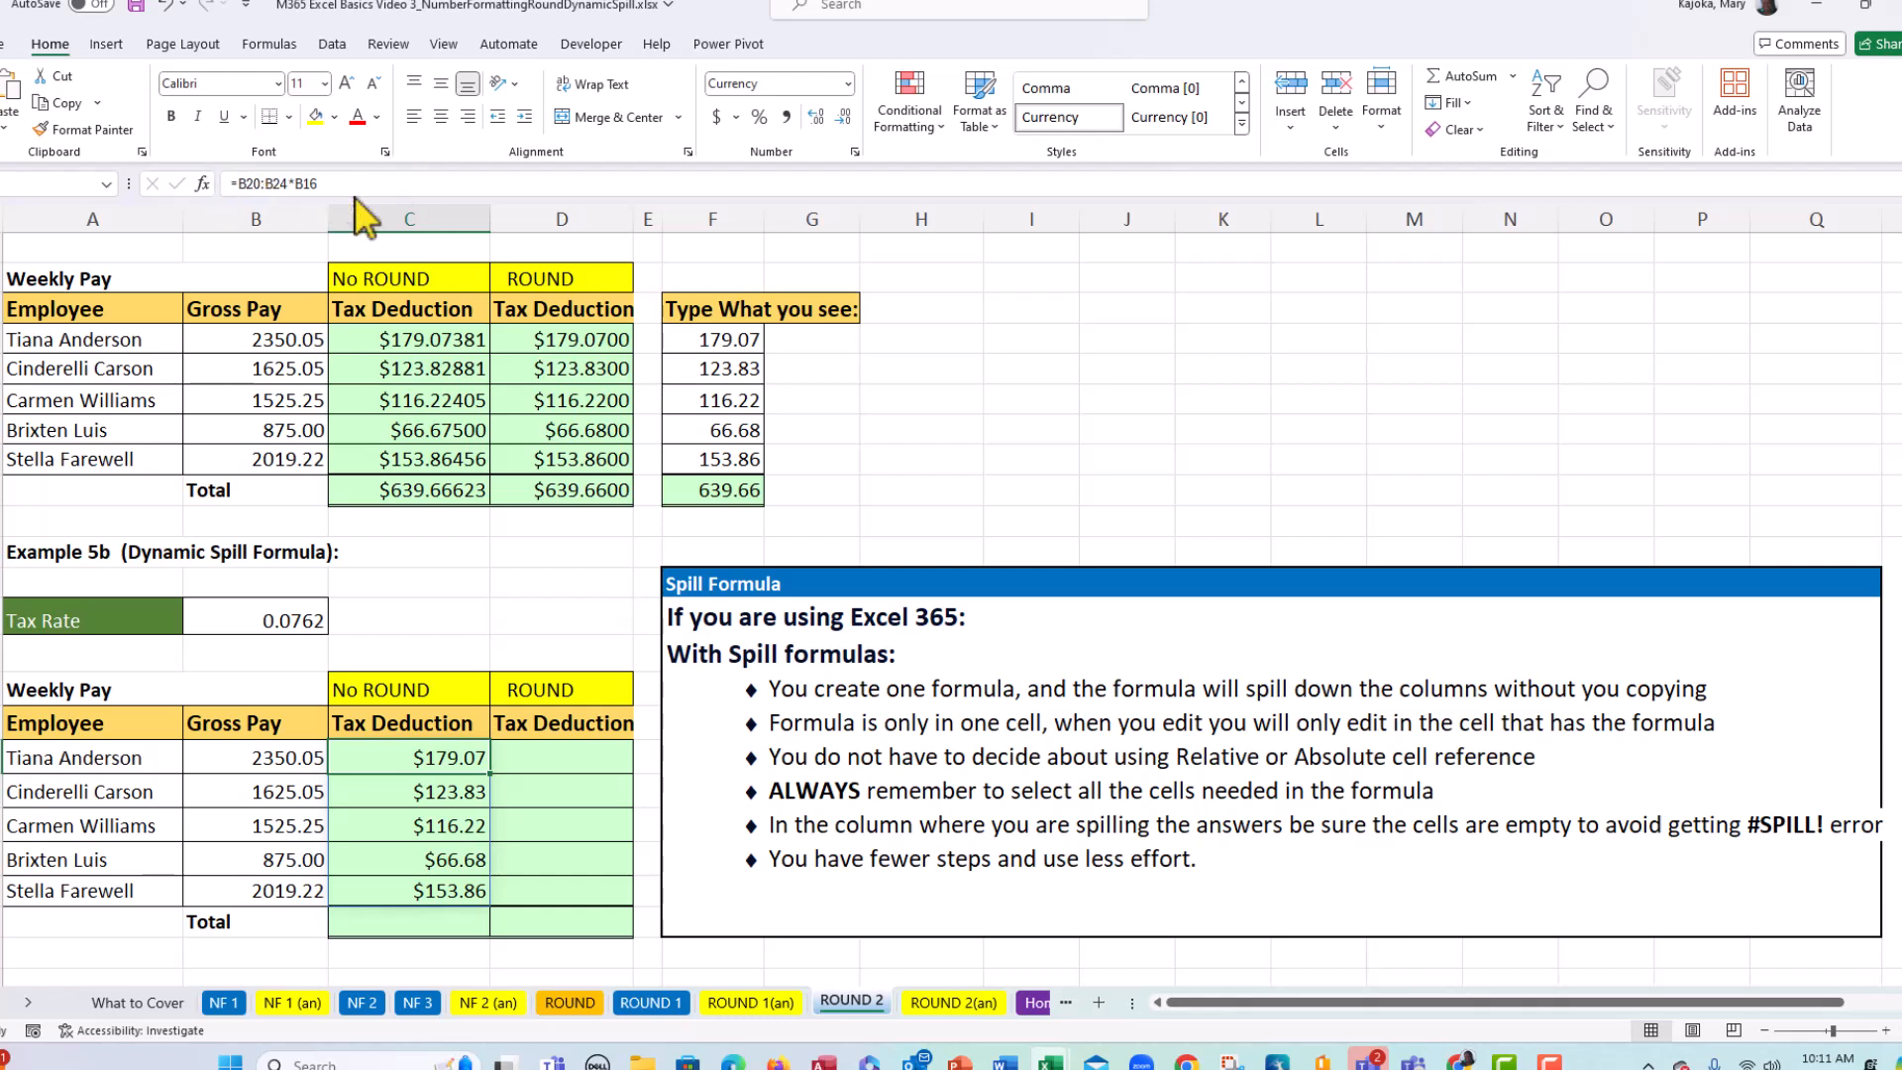
pyautogui.press('F2')
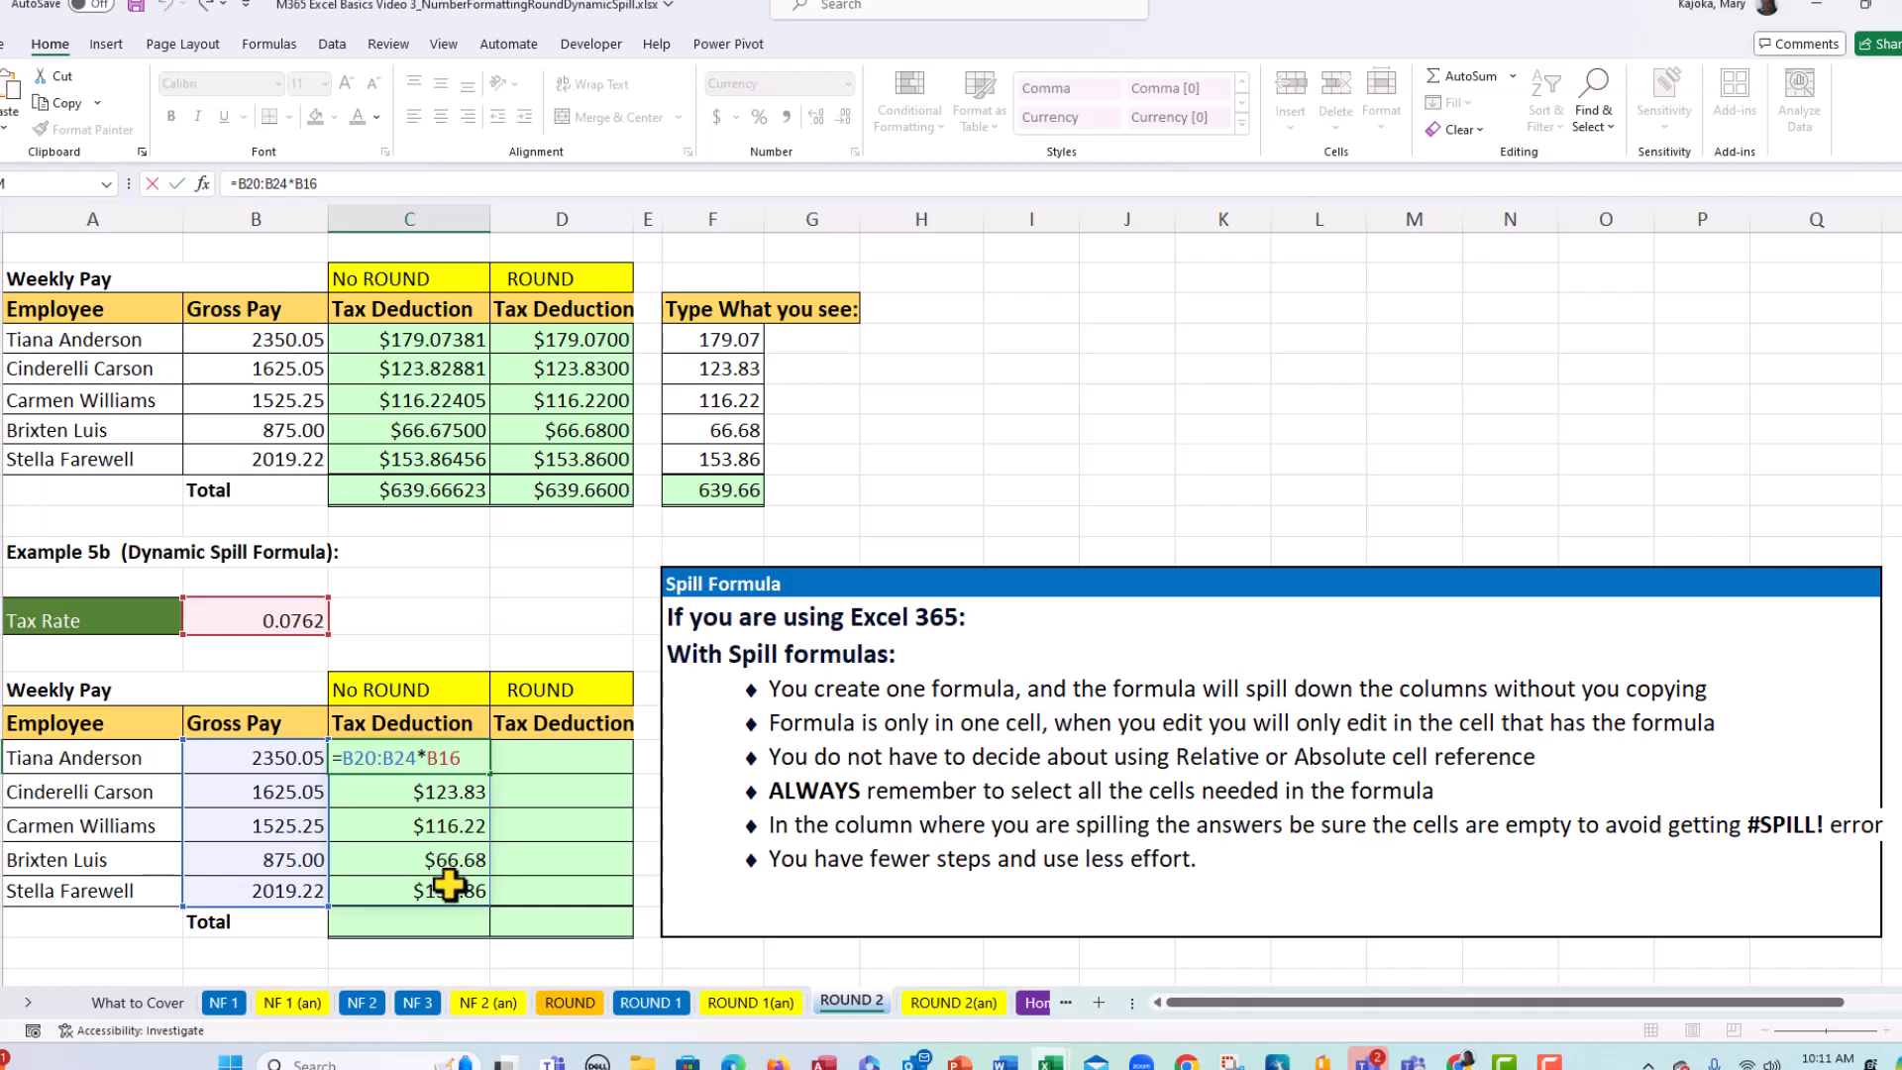
pyautogui.hotkey('ctrl', 'Return')
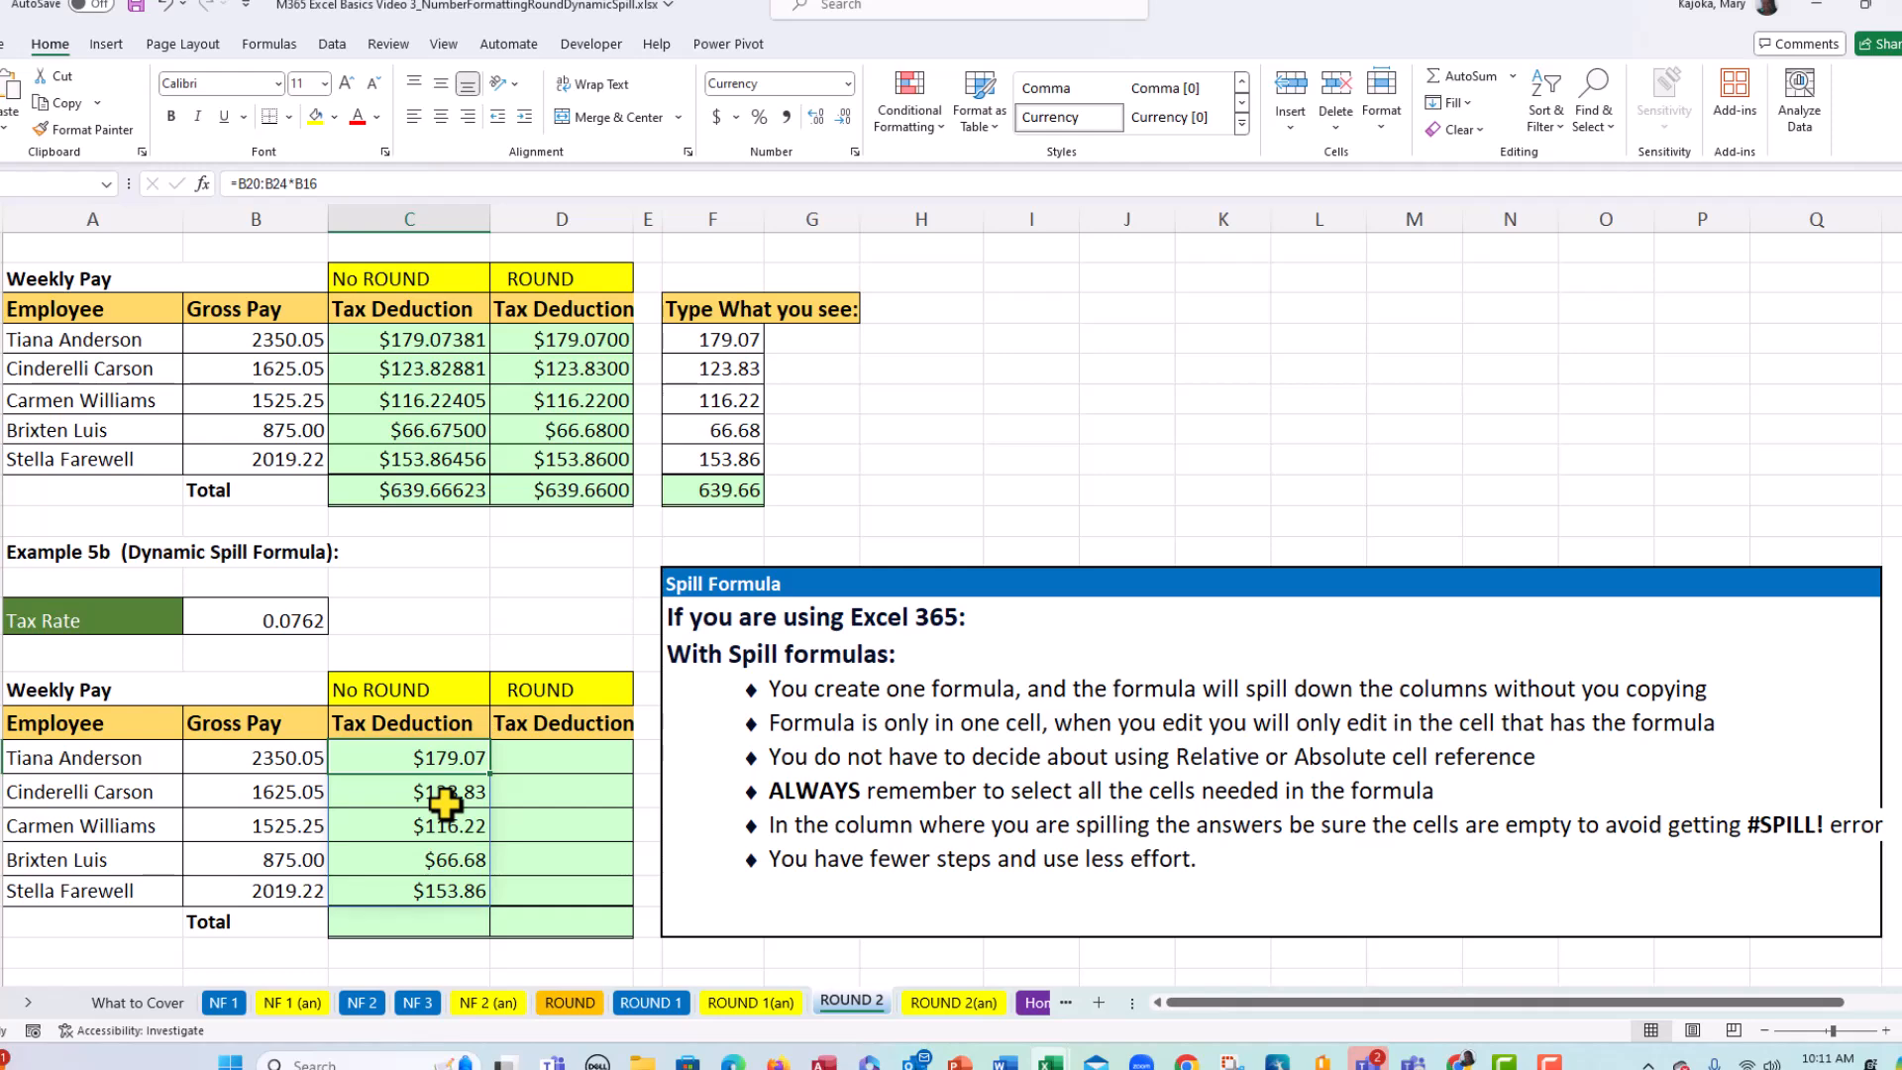
# - Show the worksheet's formulas to inspect where the spill formula is stored, and return to the normal value display
pyautogui.hotkey('ctrl', 'shift', '`')
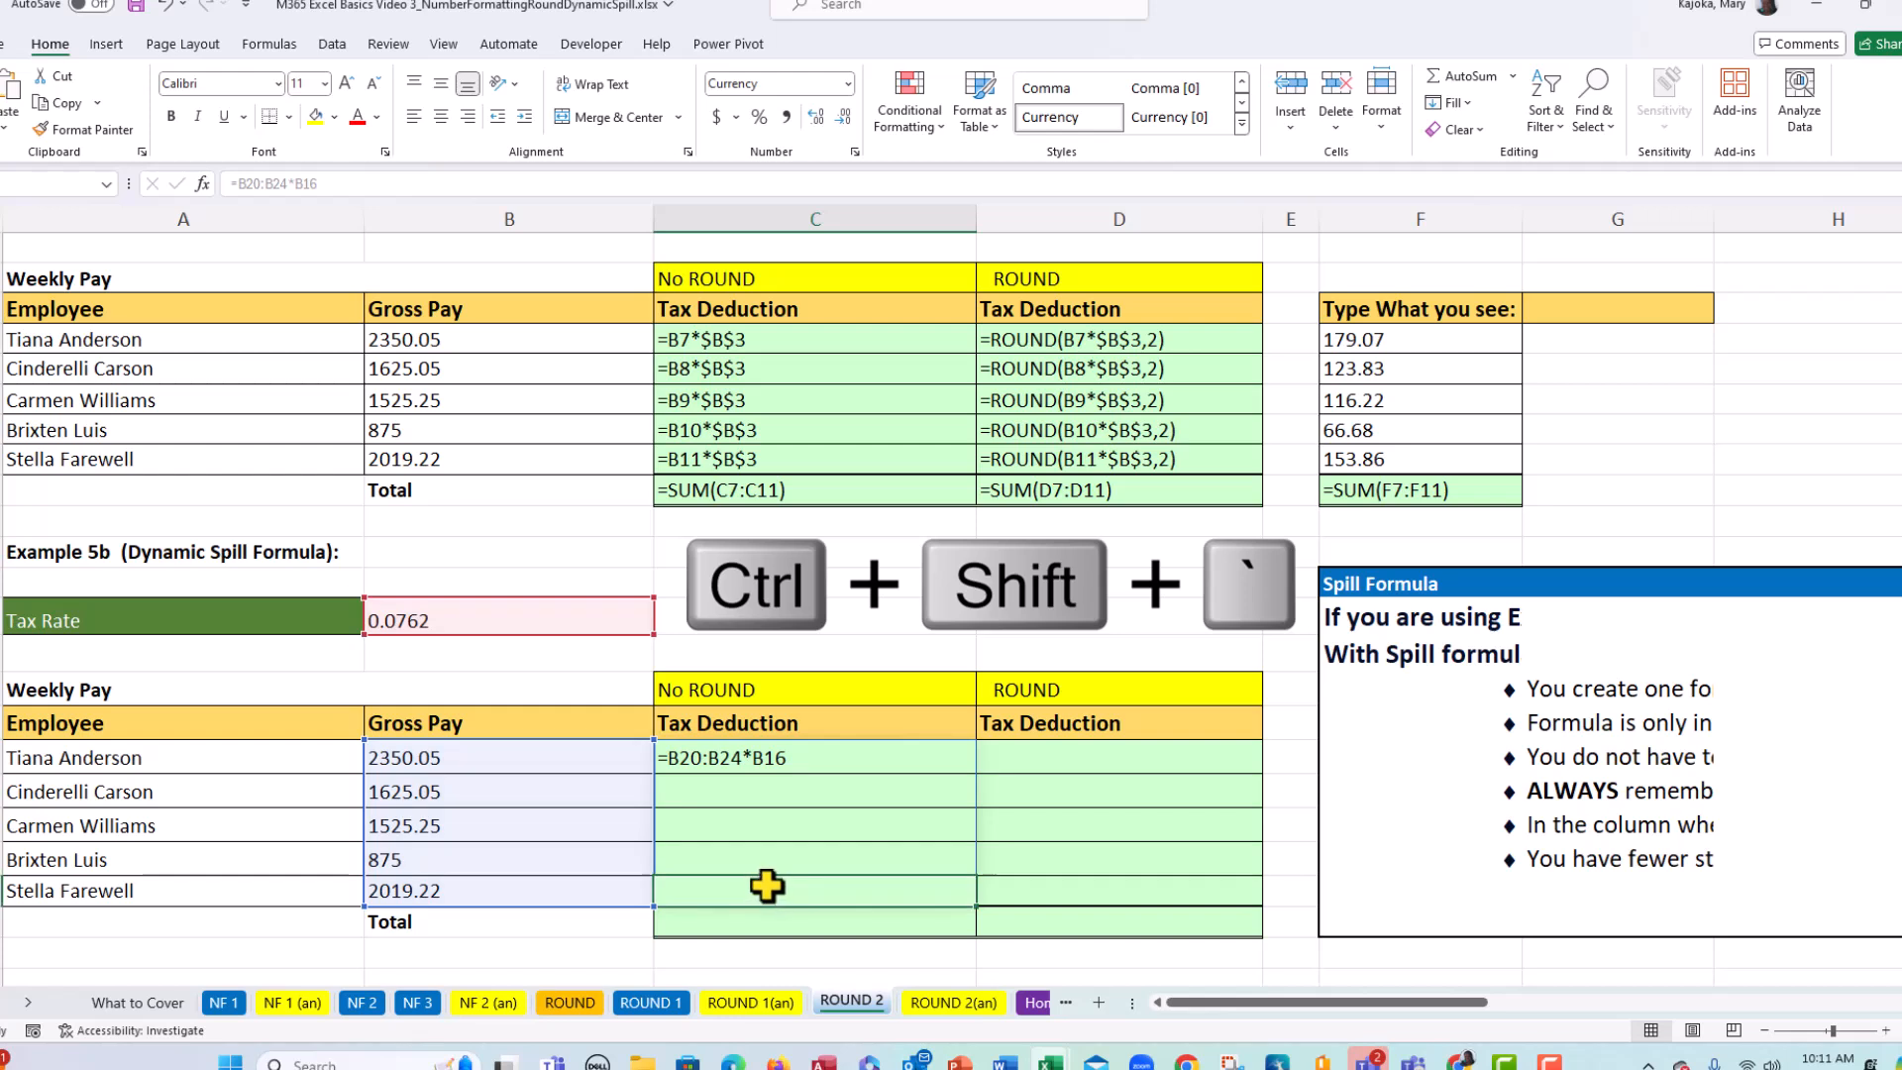
pyautogui.doubleClick(770, 759)
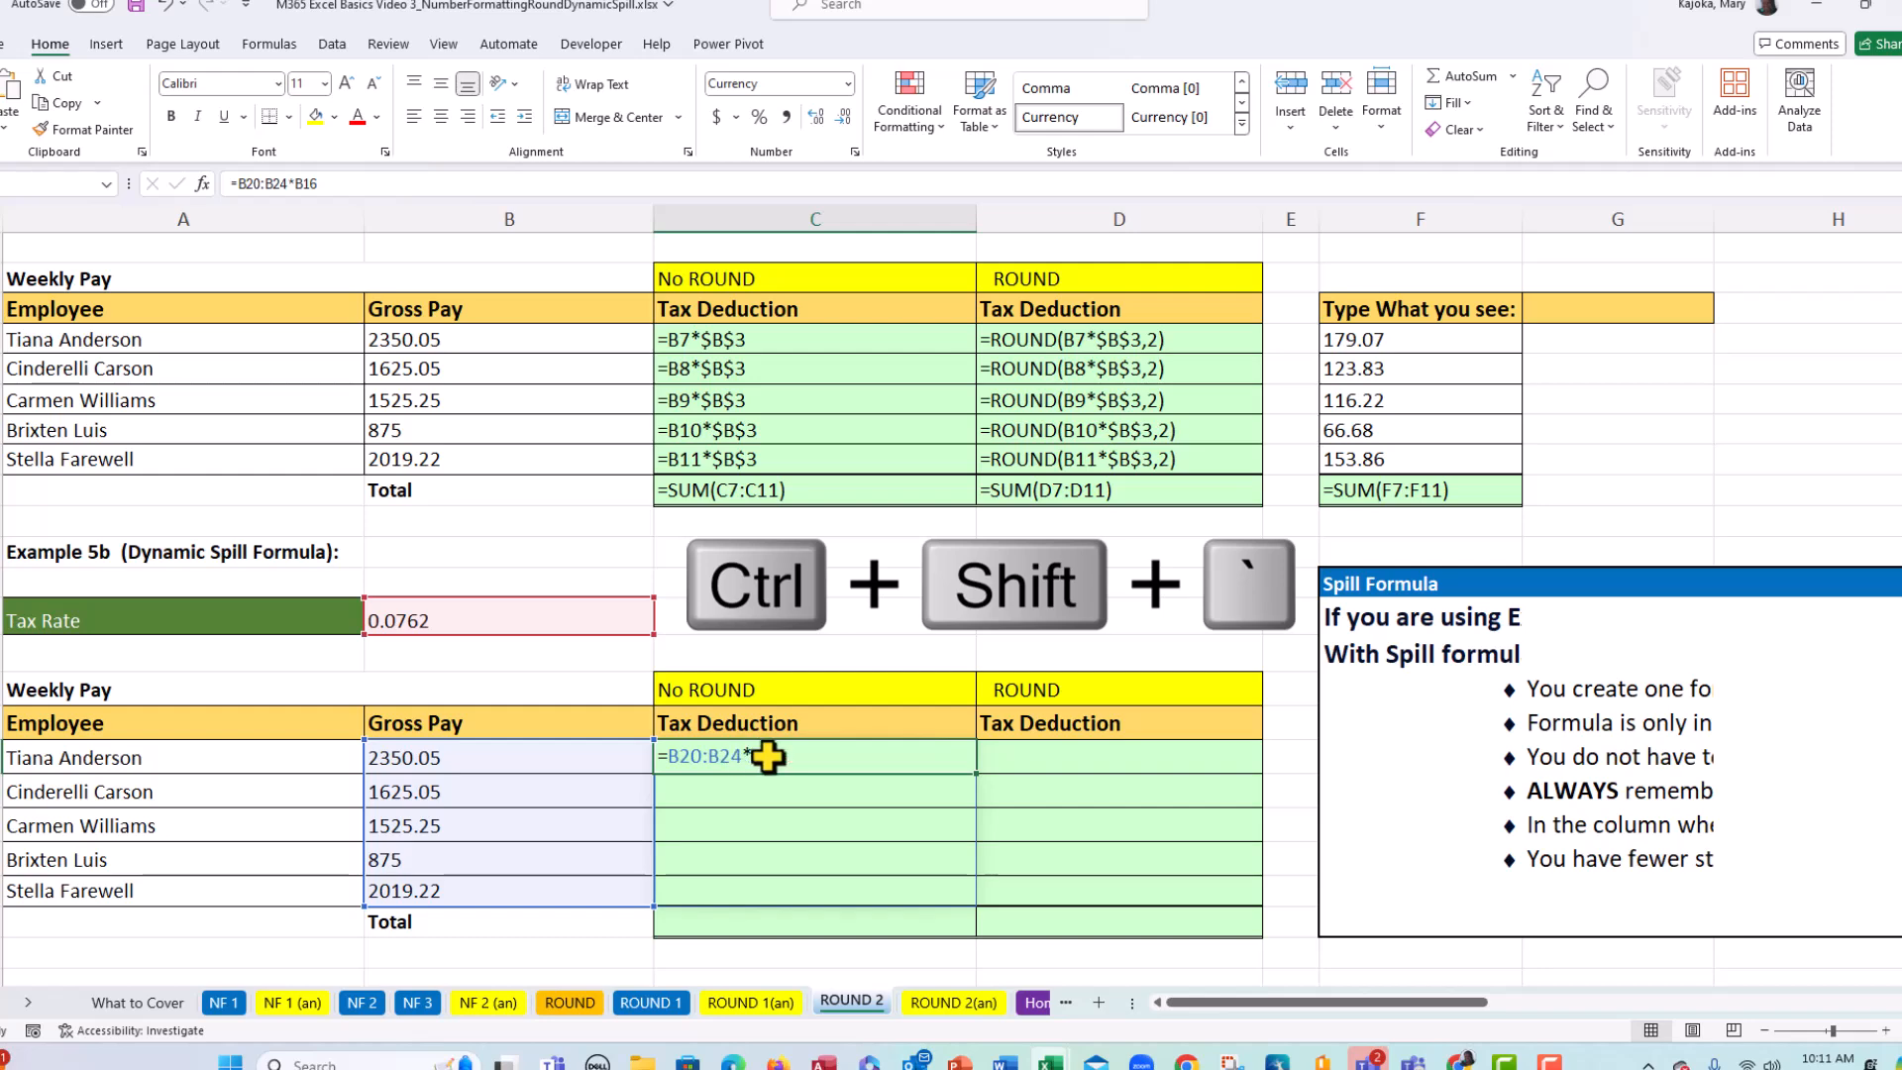
pyautogui.hotkey('ctrl', 'shift', '`')
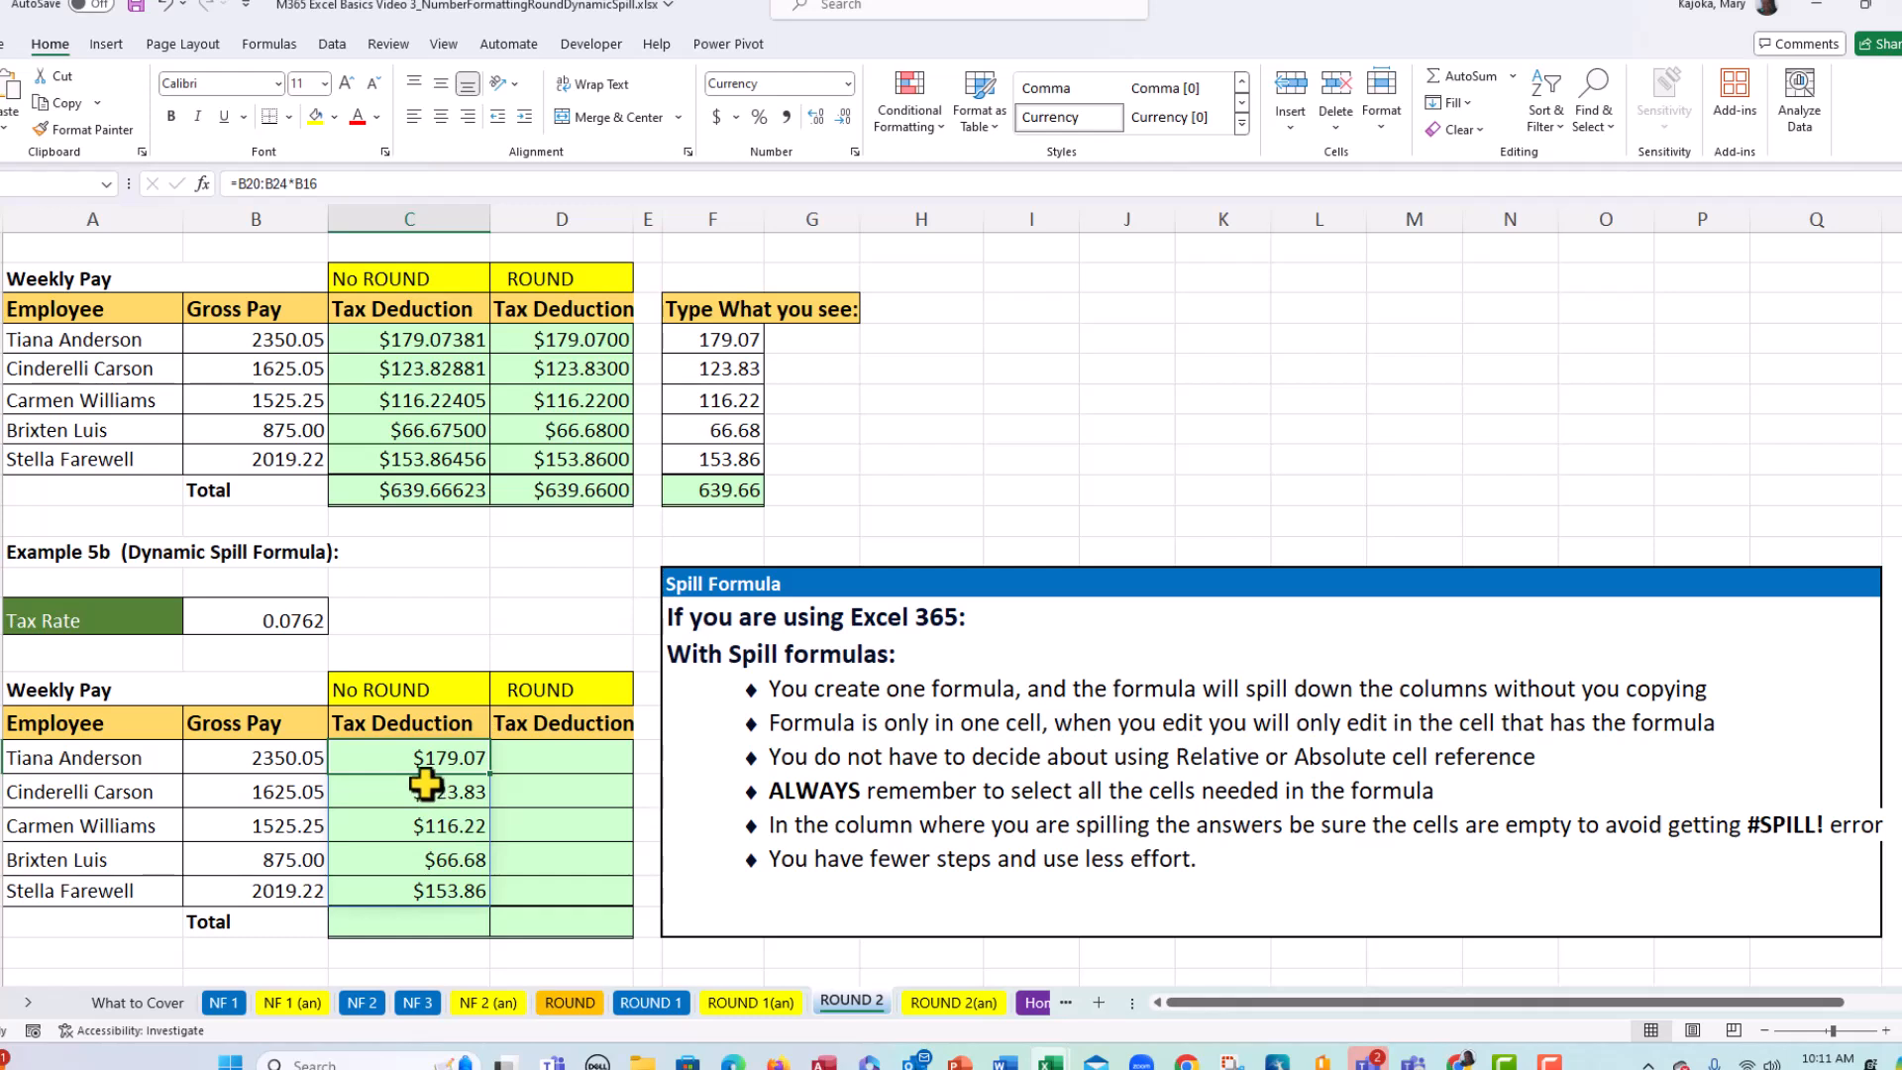
# - Block the No ROUND spill range by entering sdjkhfd in C23, and delete that text again
pyautogui.click(415, 855)
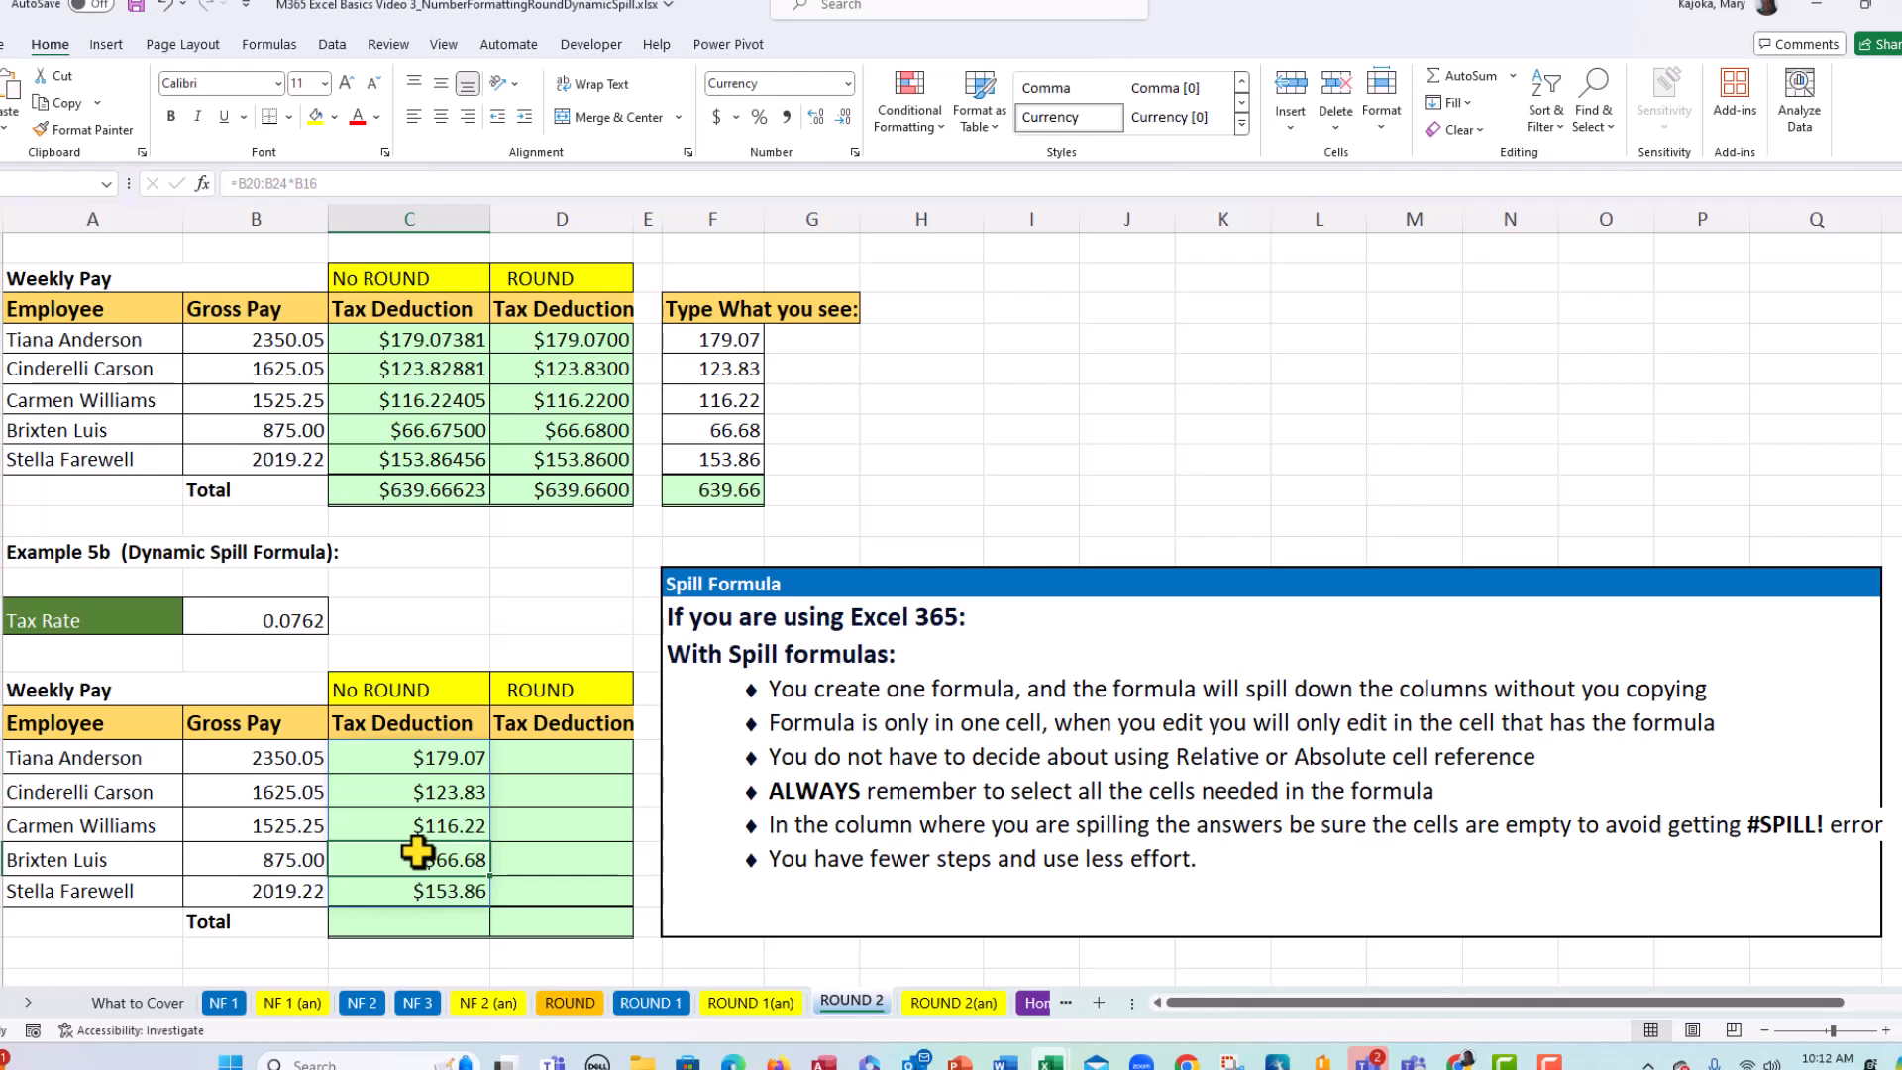
pyautogui.write('sdjkhfd')
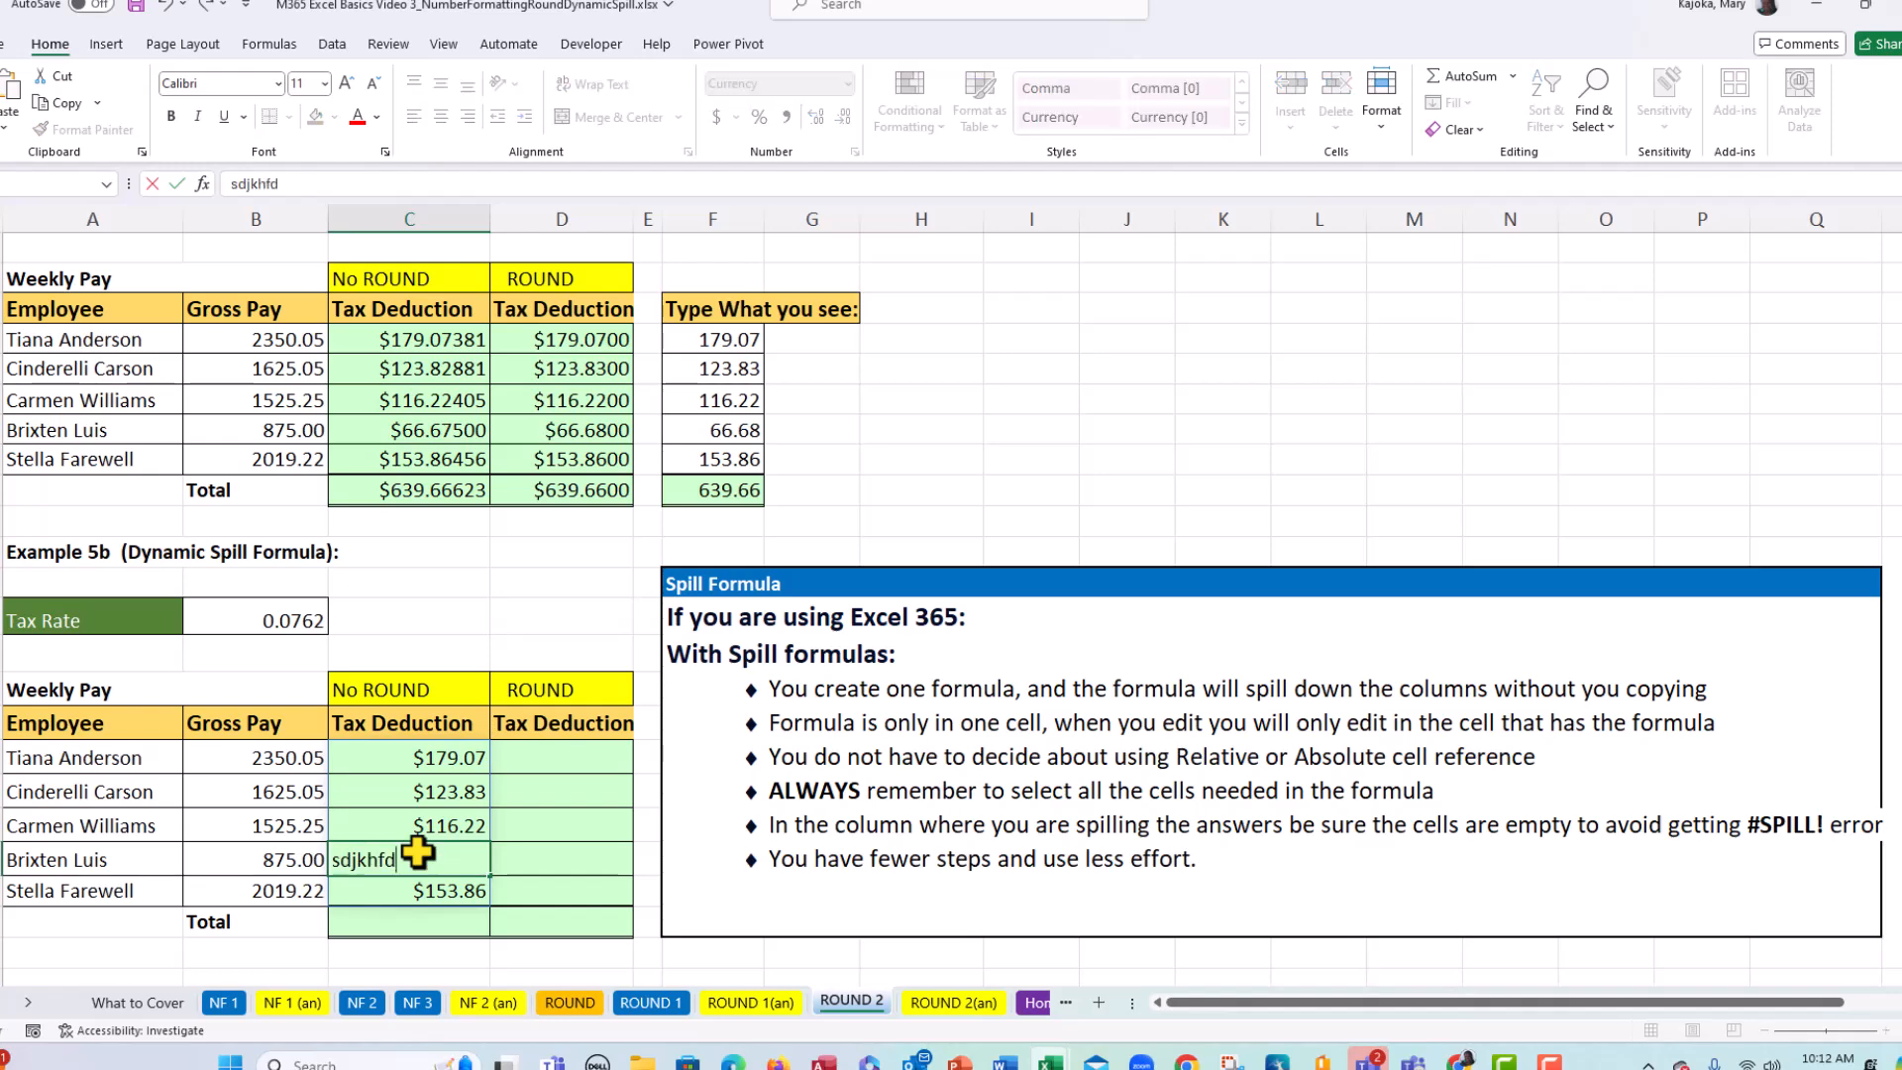
pyautogui.press('Return')
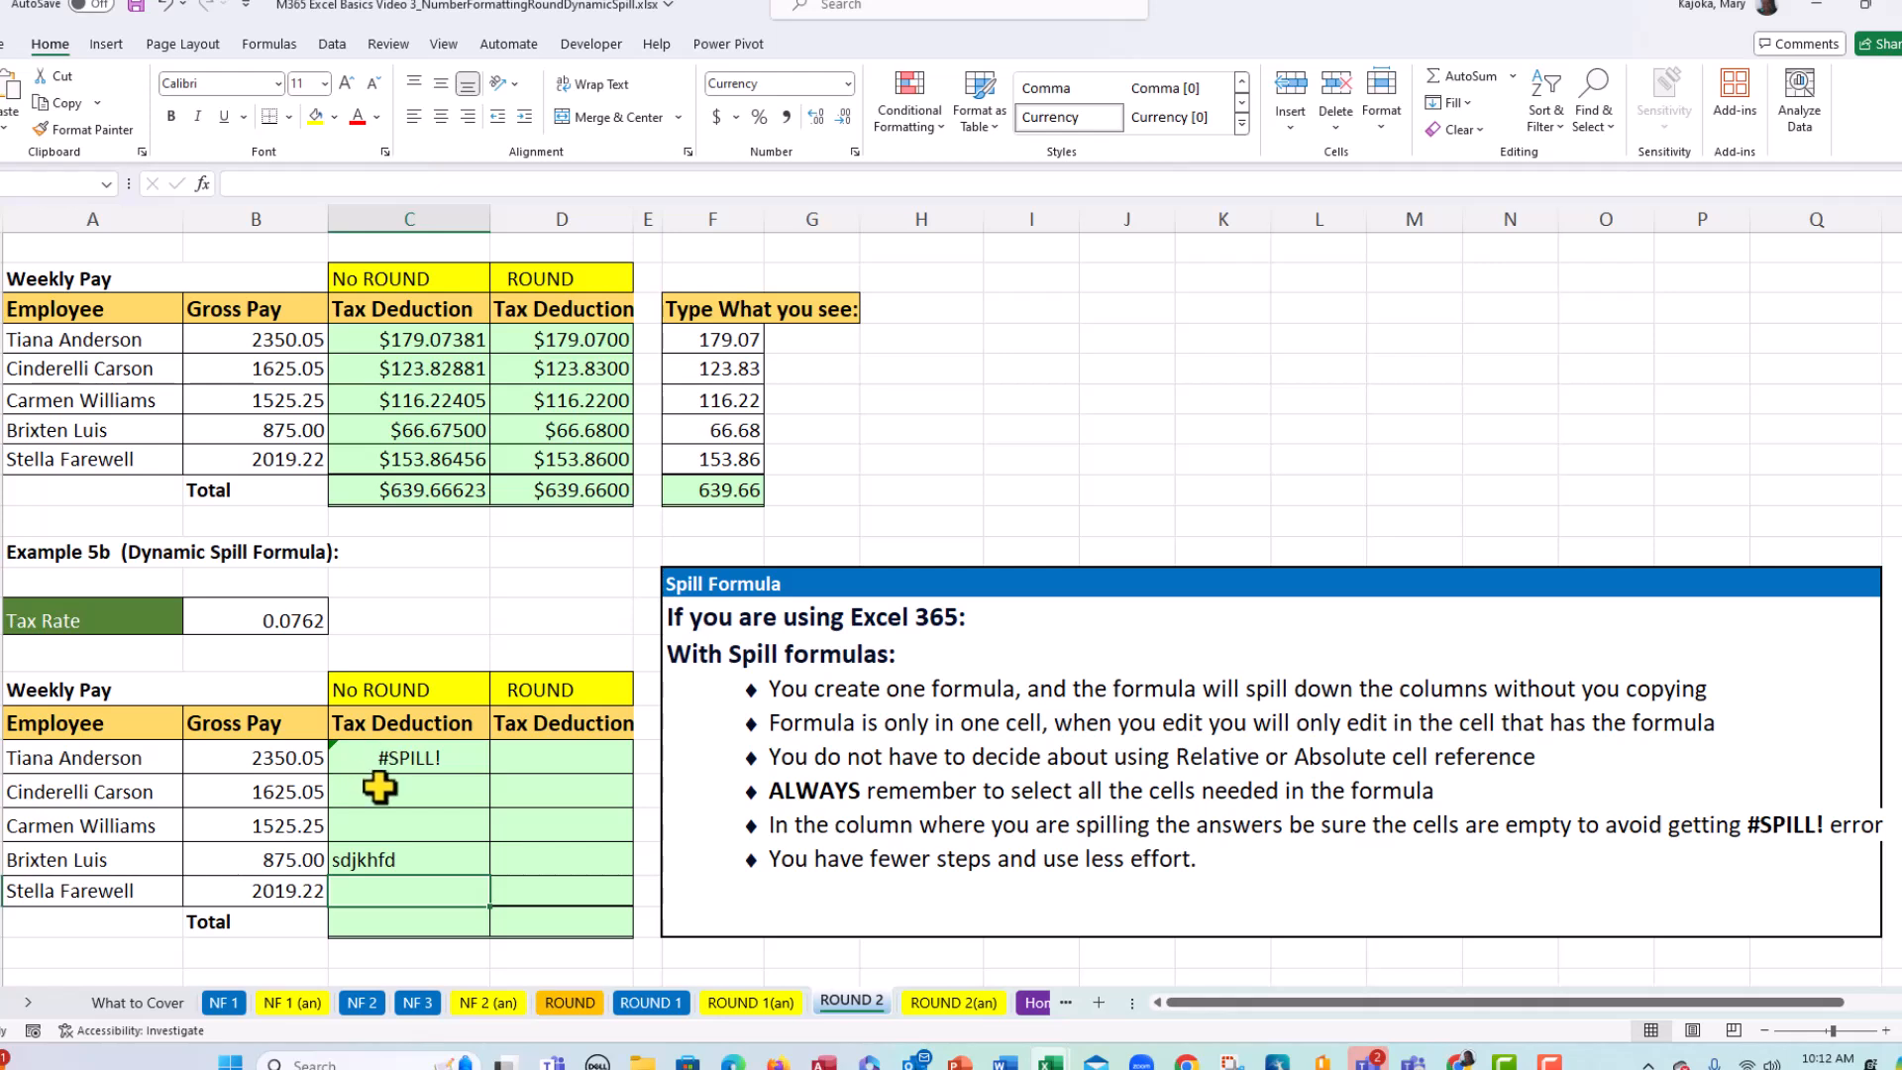
pyautogui.click(364, 859)
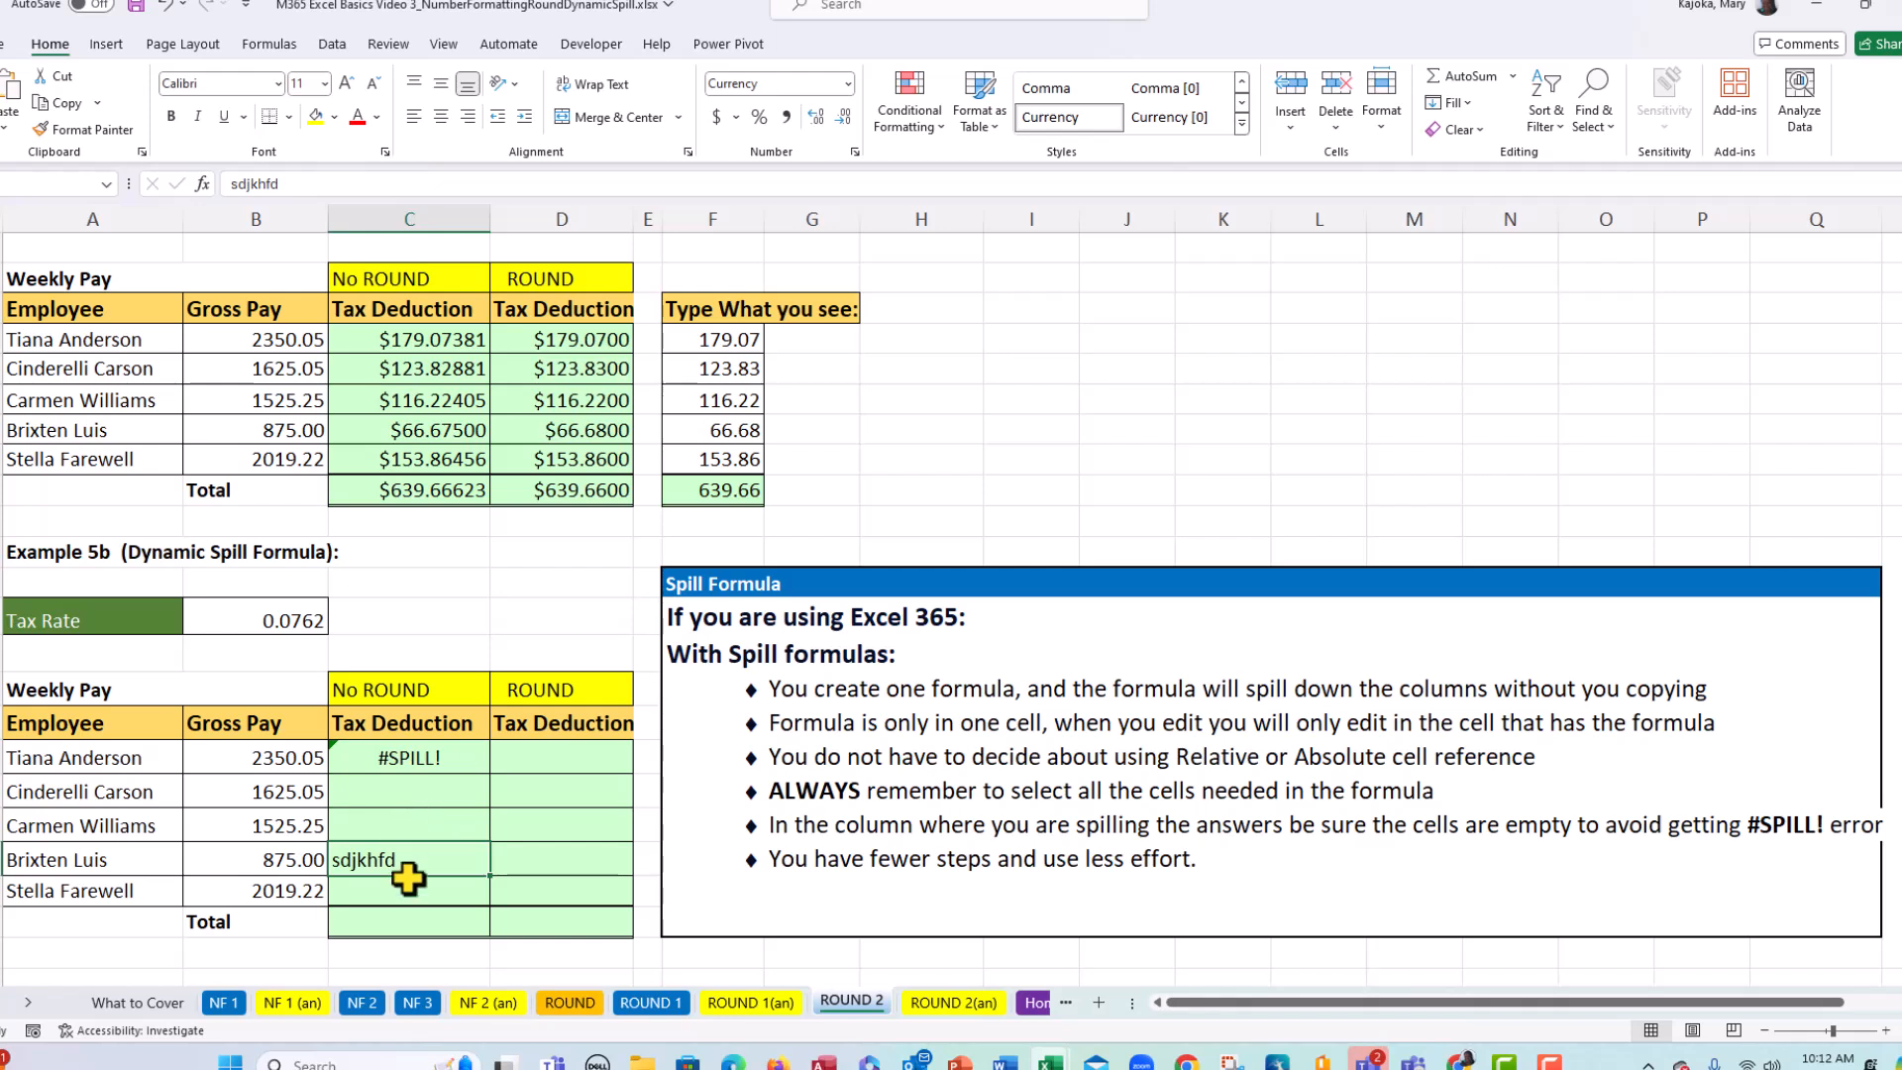
pyautogui.press('Delete')
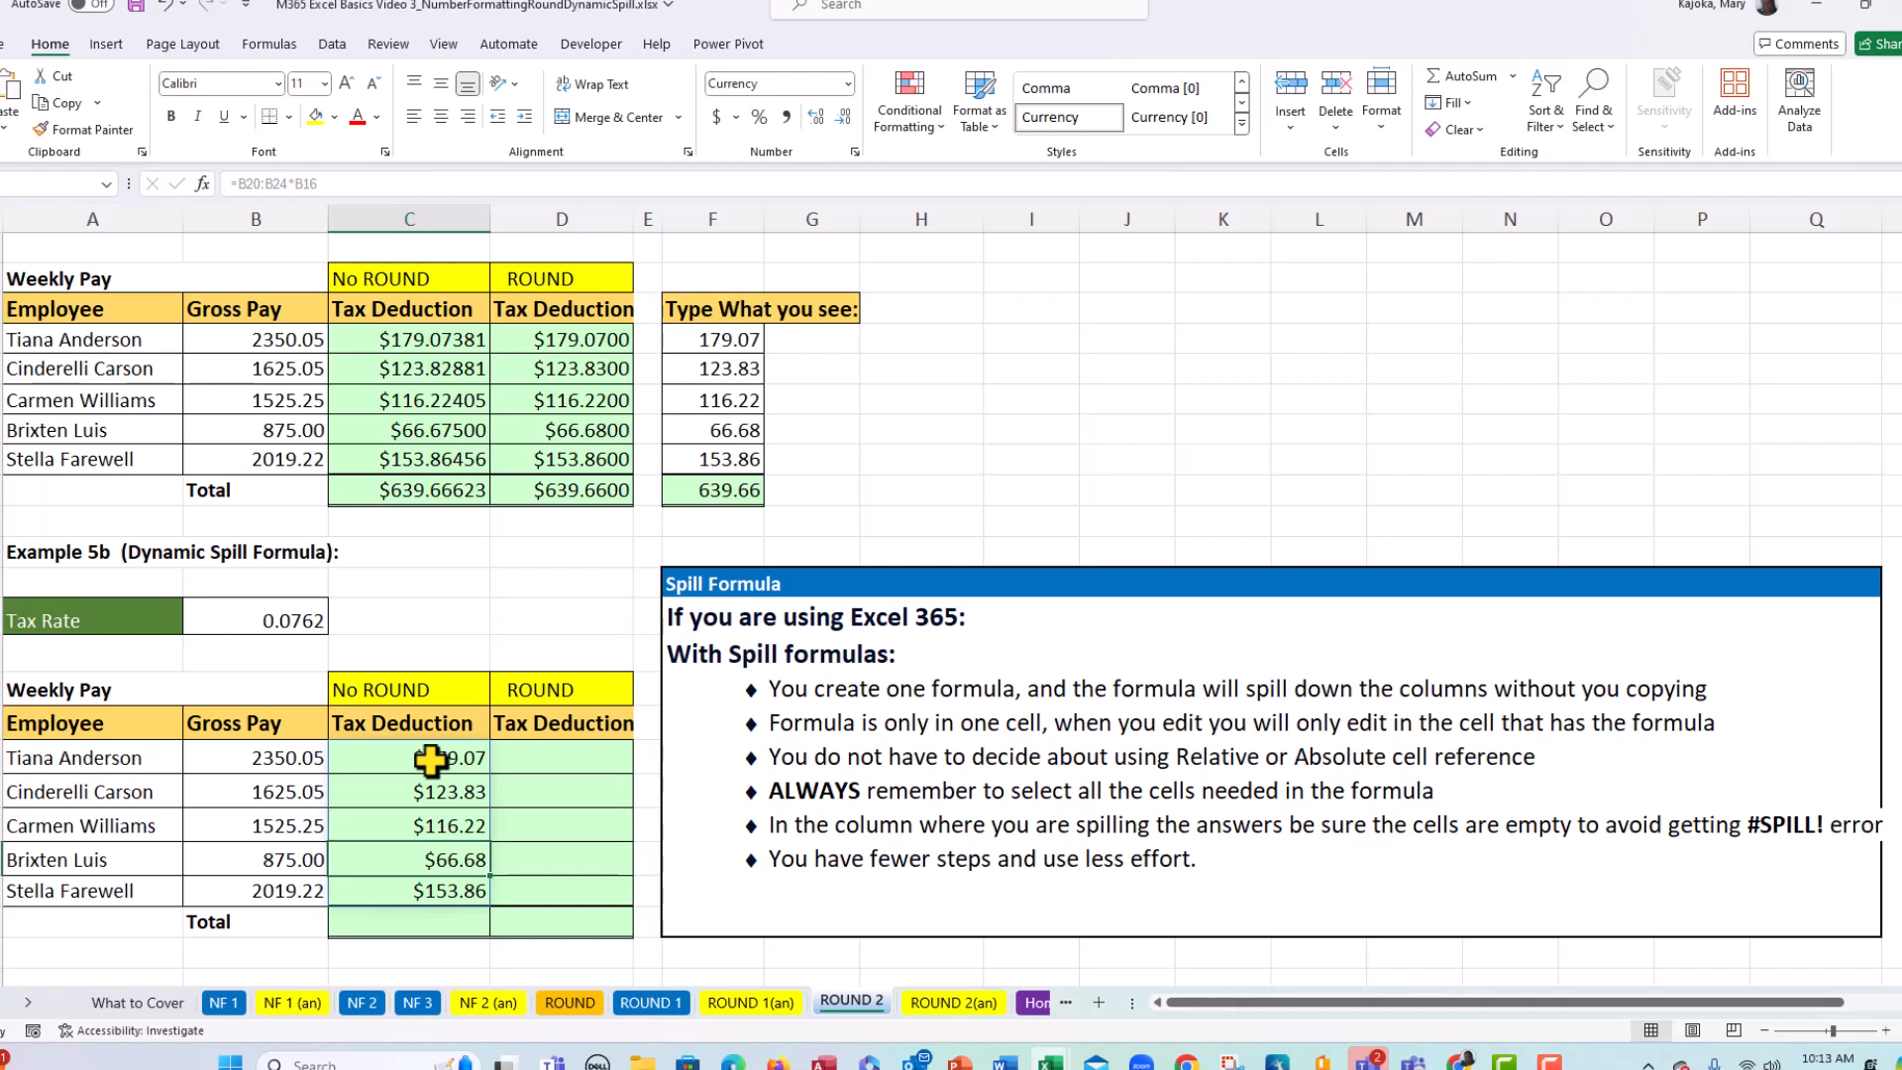
# - Total the spilled No ROUND deductions in C25 with =SUM(C20#)
pyautogui.click(420, 923)
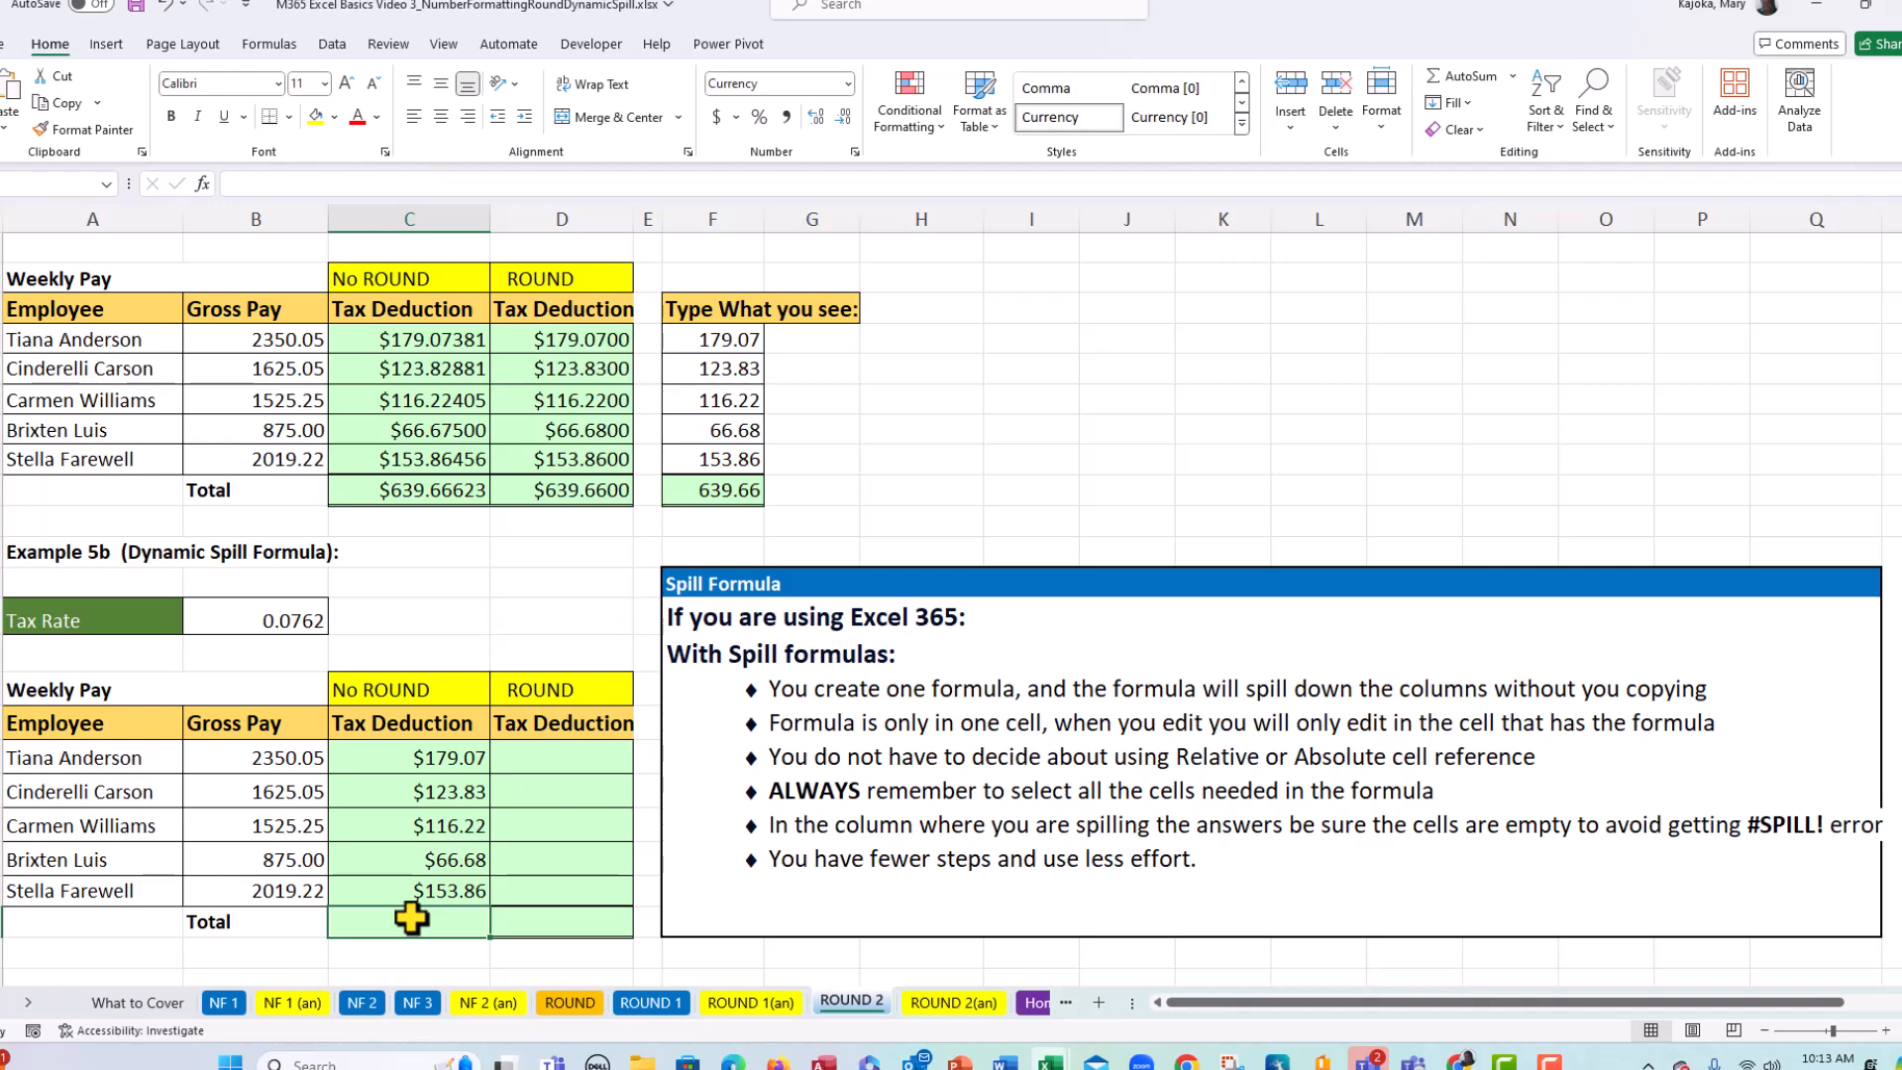
pyautogui.hotkey('alt', '=')
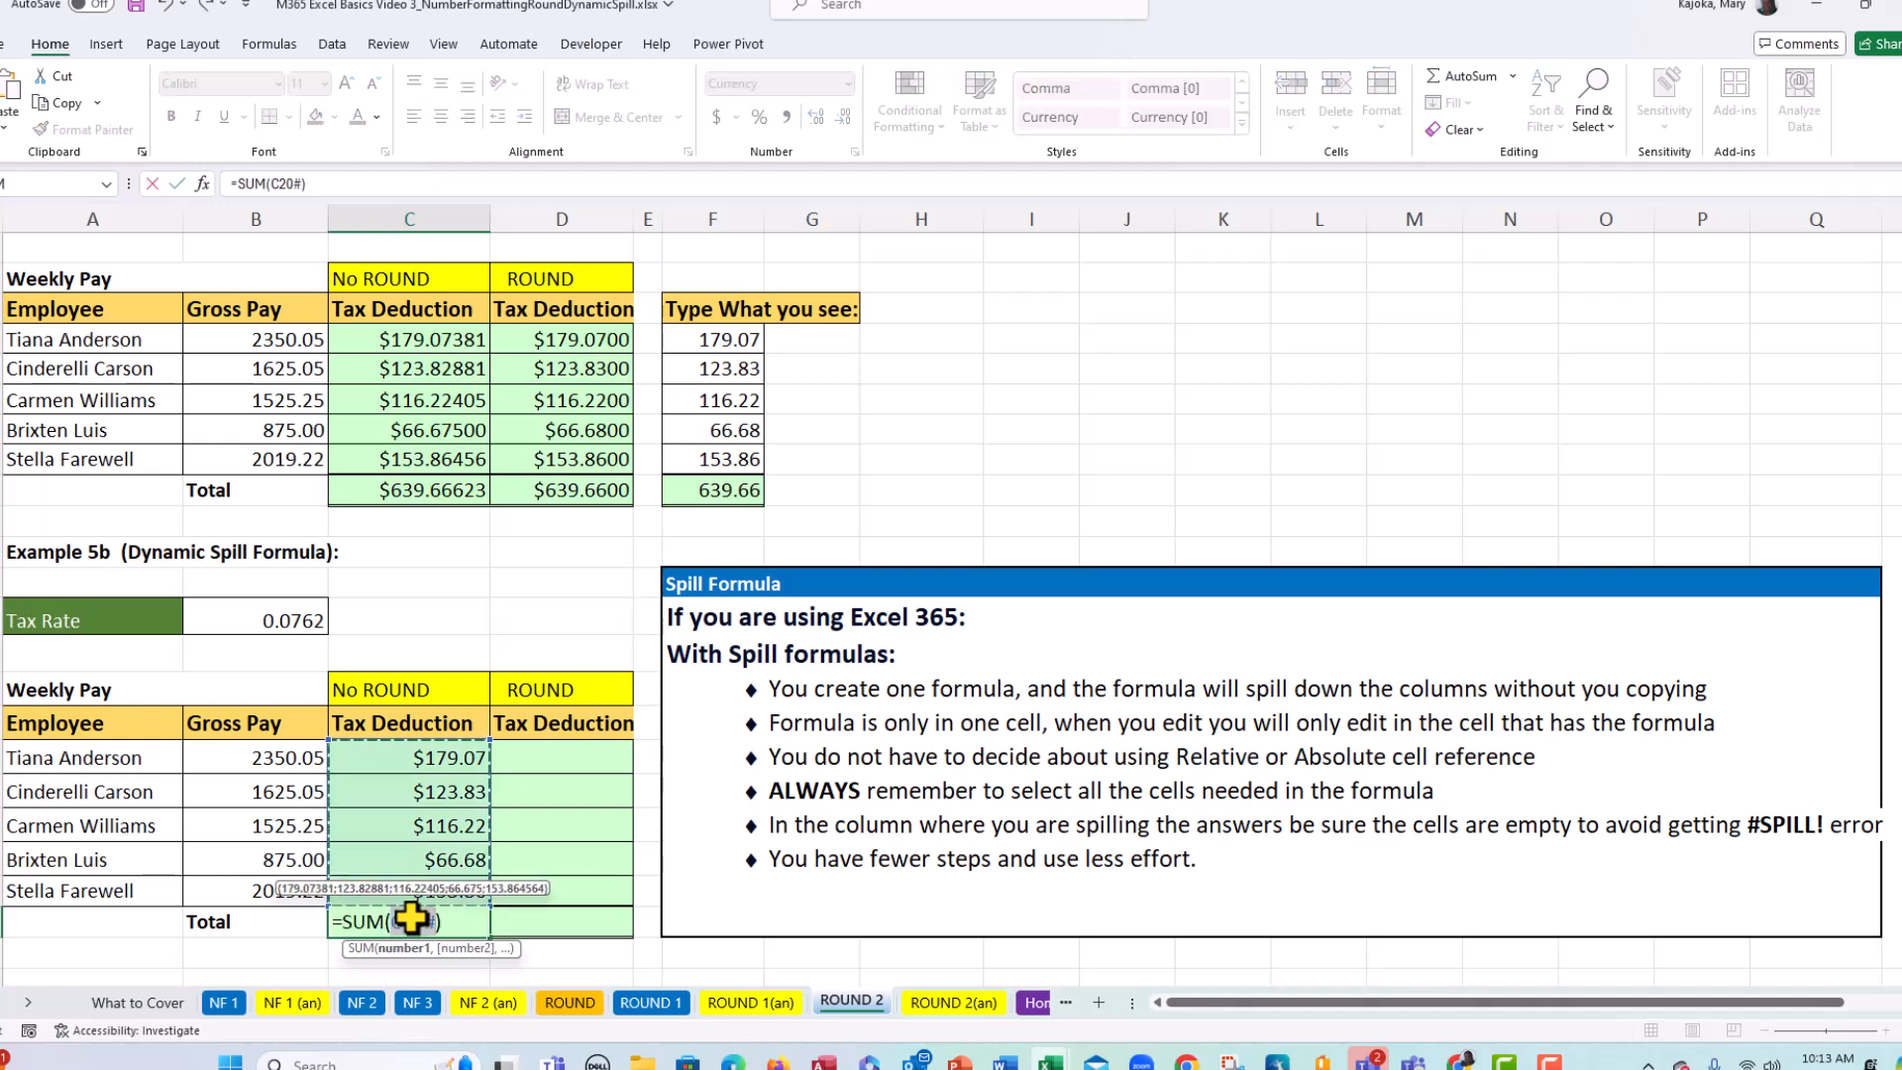
pyautogui.press('Return')
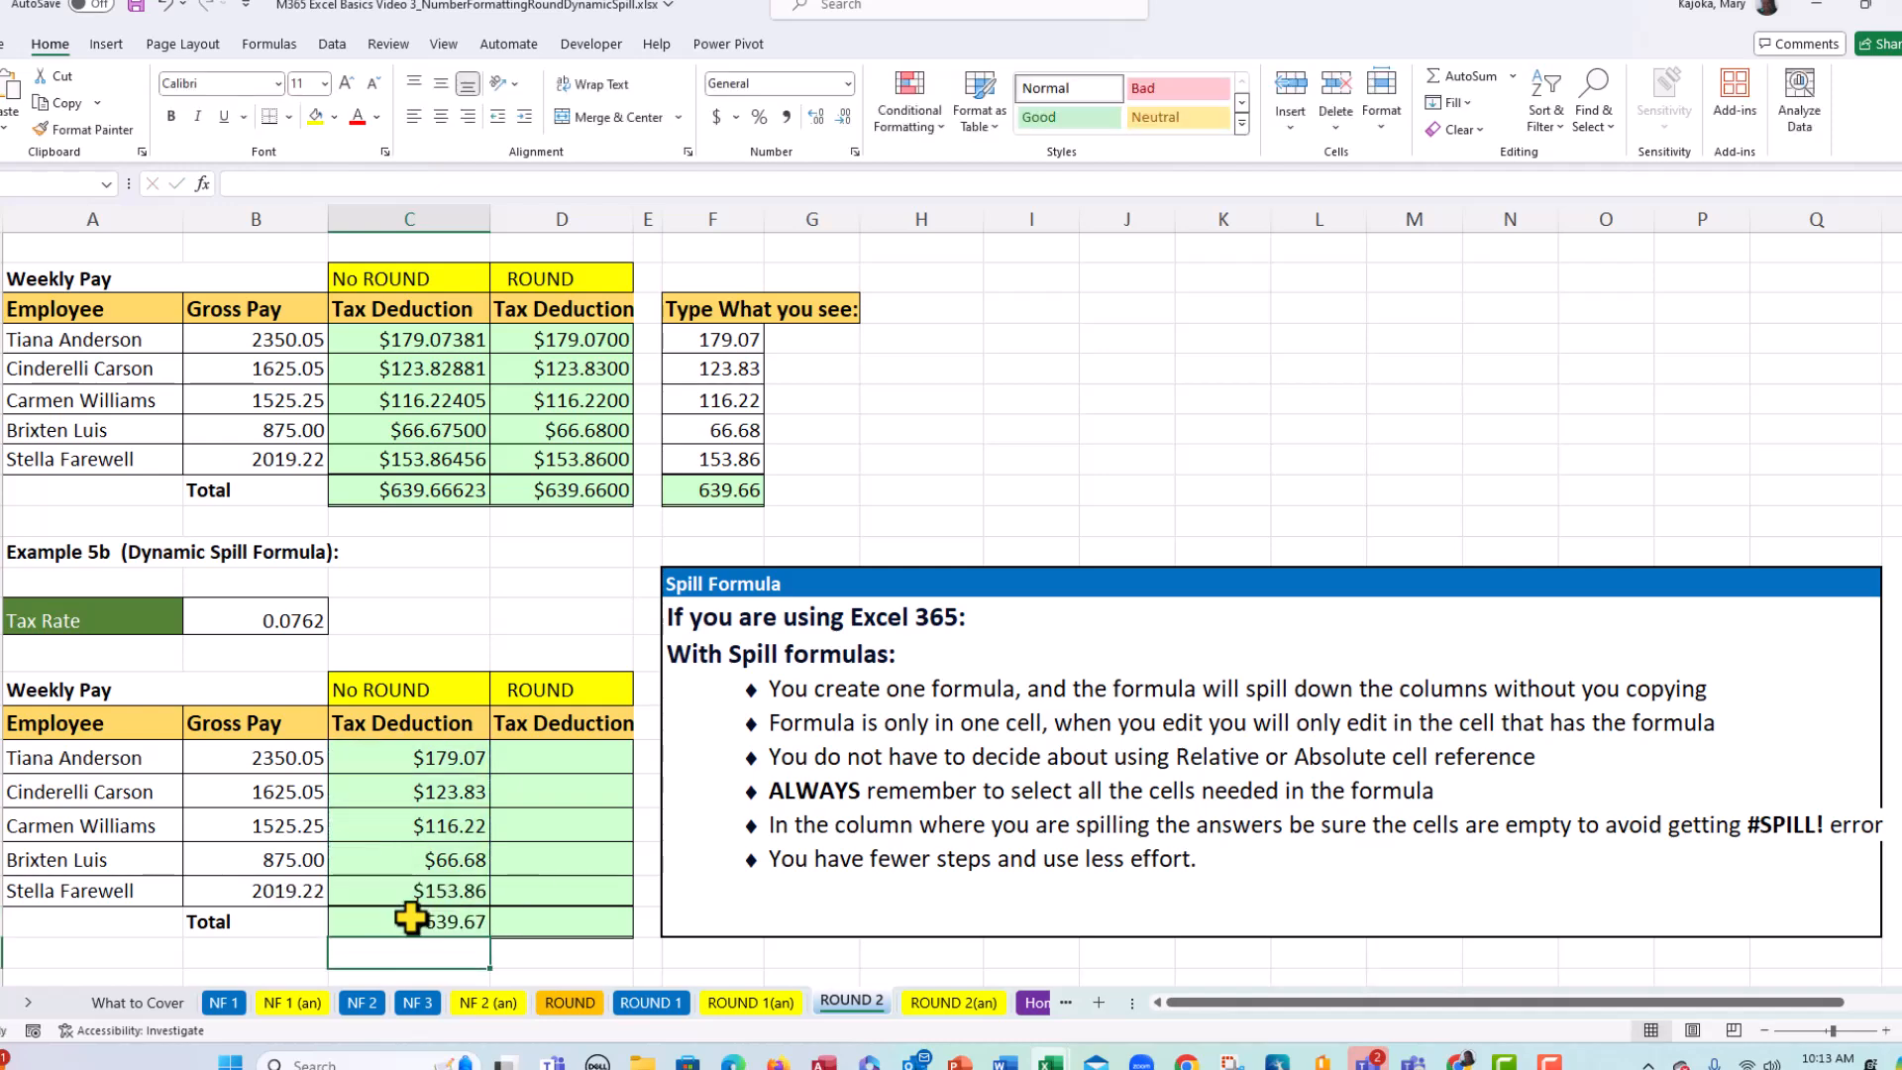
# - Calculate all rounded tax deductions in Example 5b by entering the spill formula =ROUND(B20:B24*B16,2) in D20
pyautogui.click(567, 761)
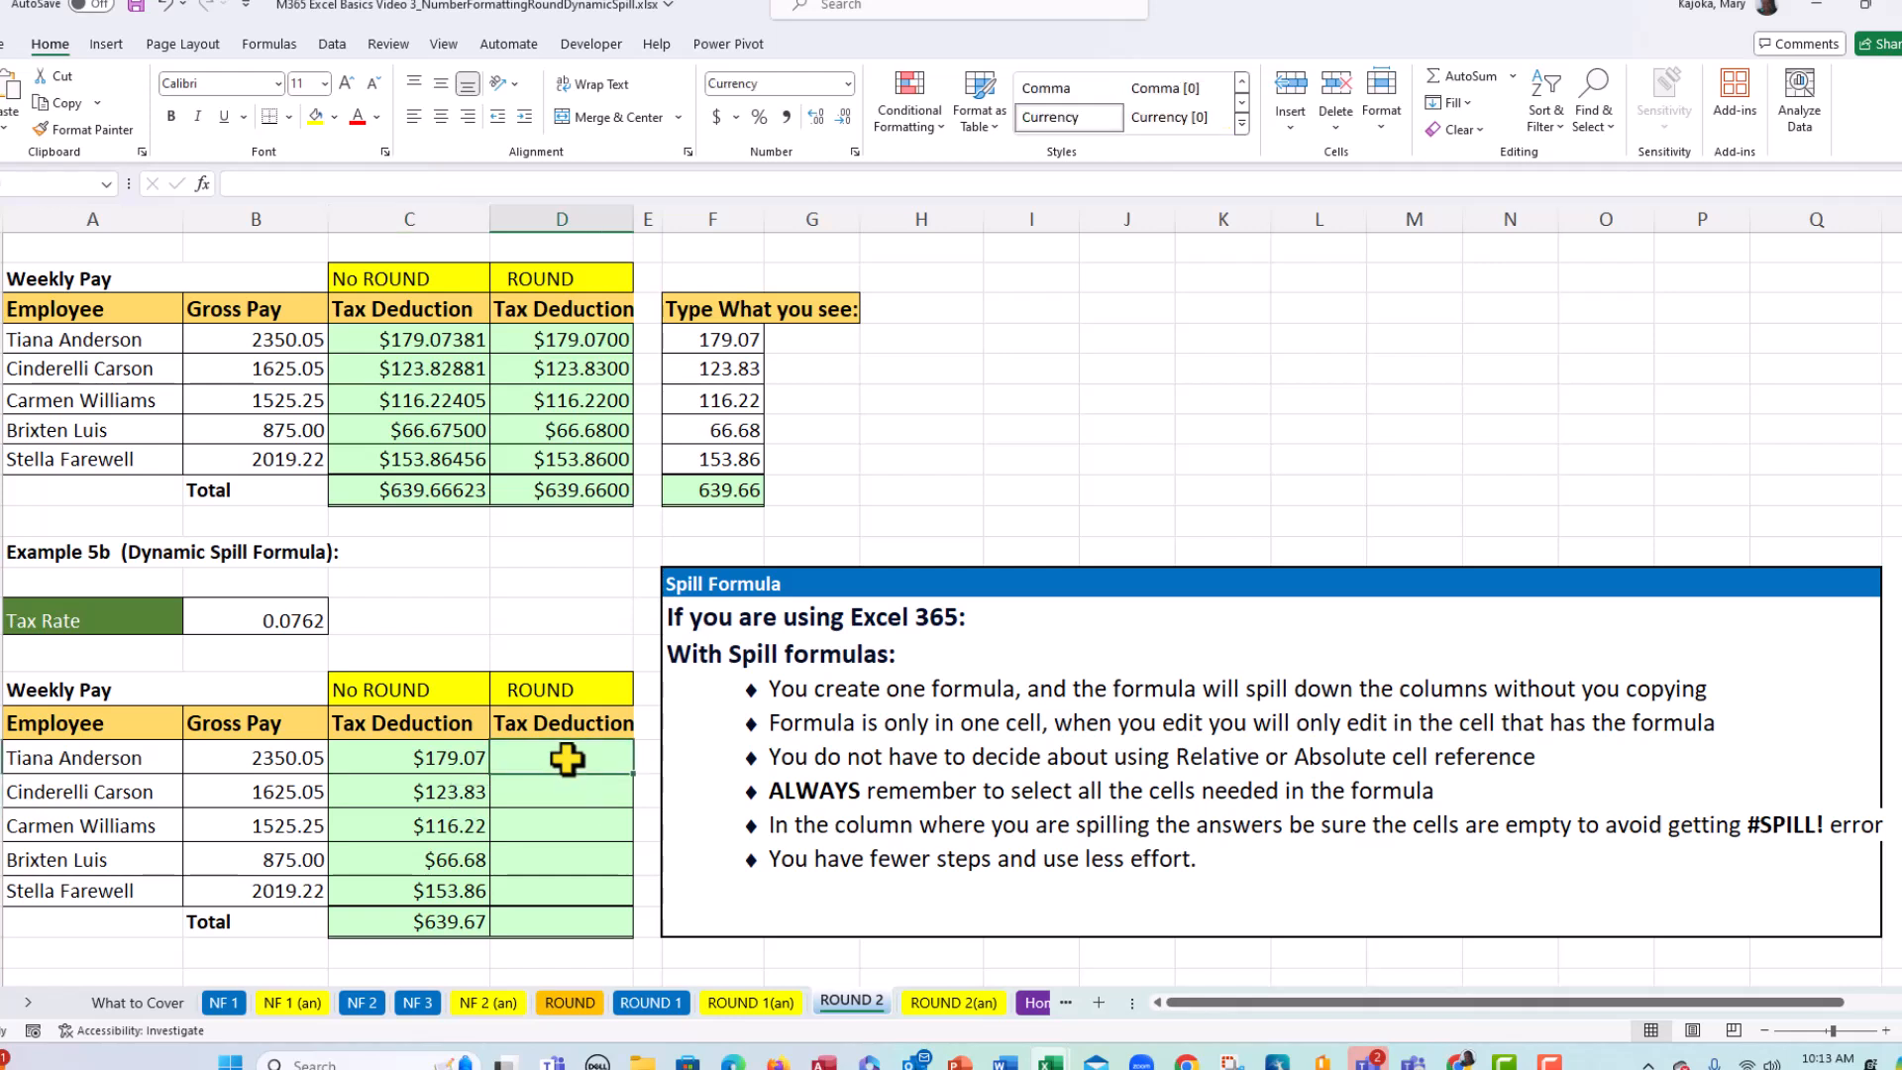
pyautogui.write('=ROUND(')
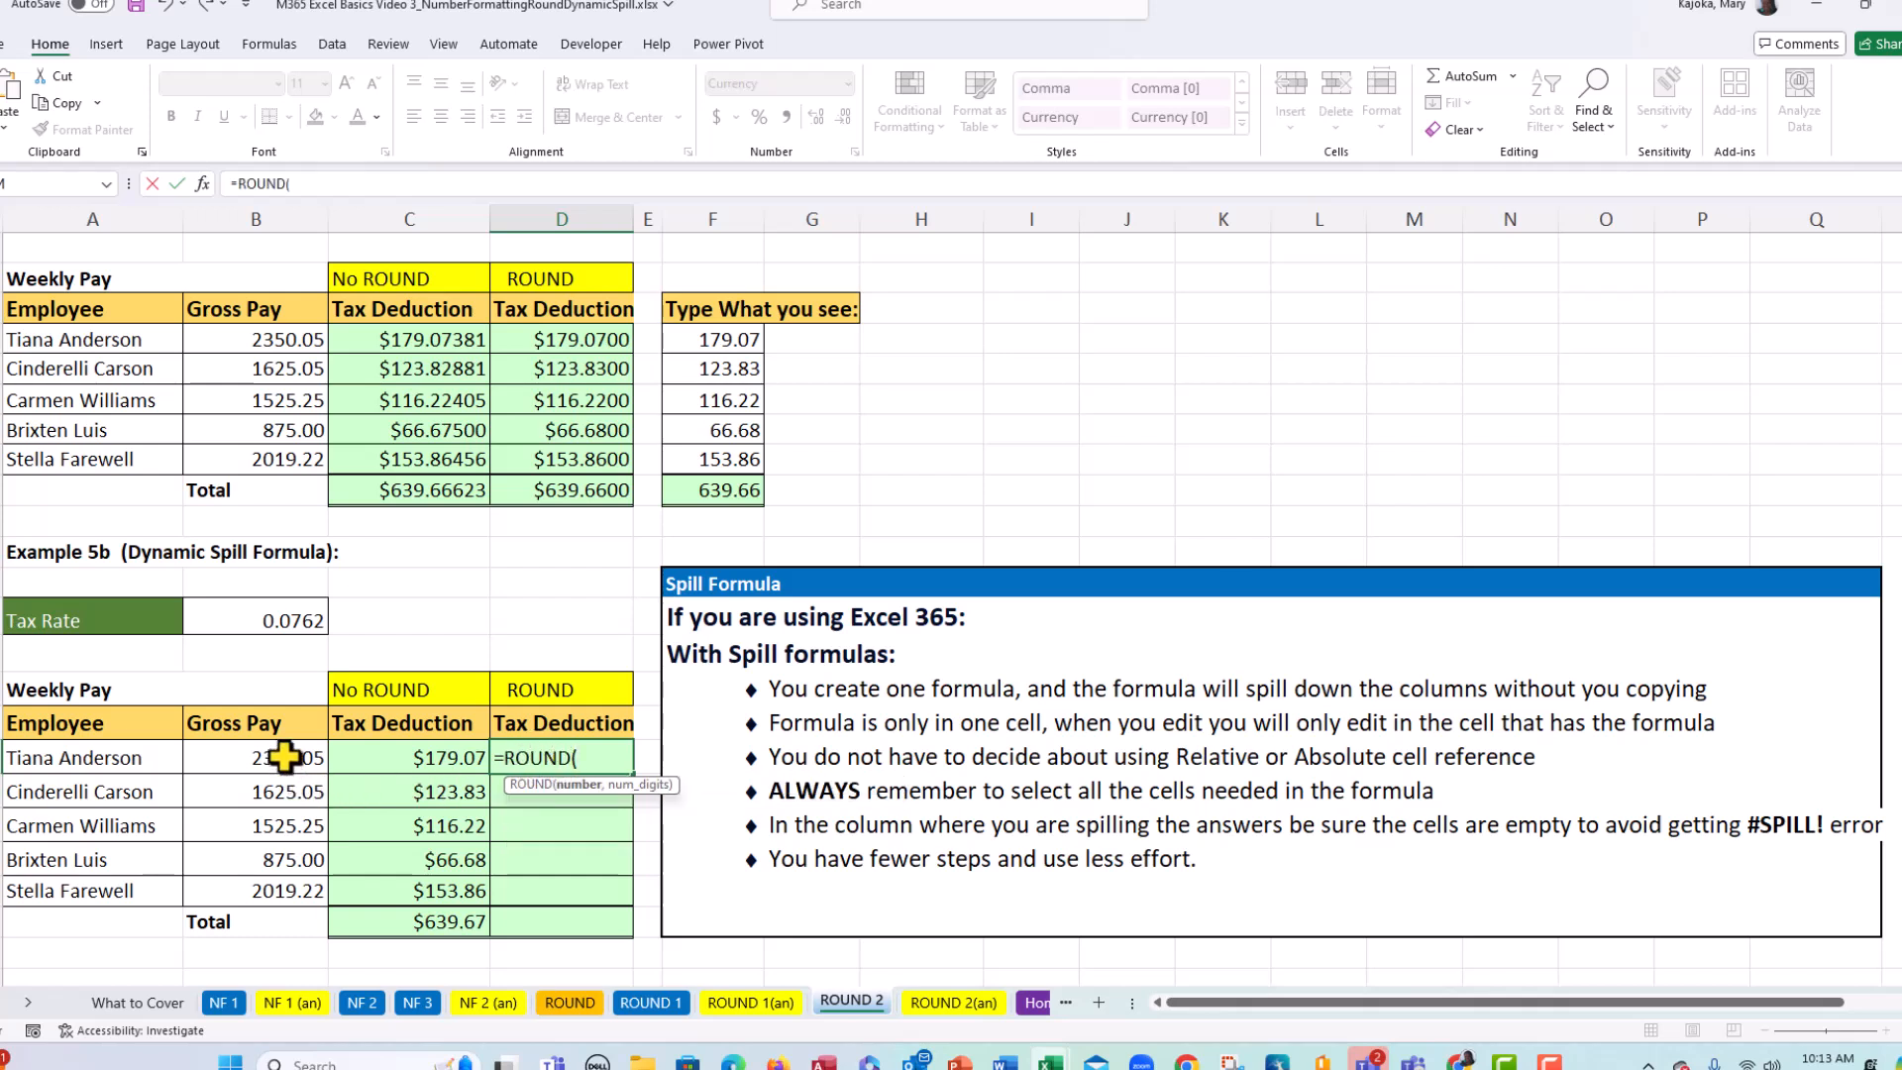
pyautogui.moveTo(285, 755); pyautogui.dragTo(286, 882)
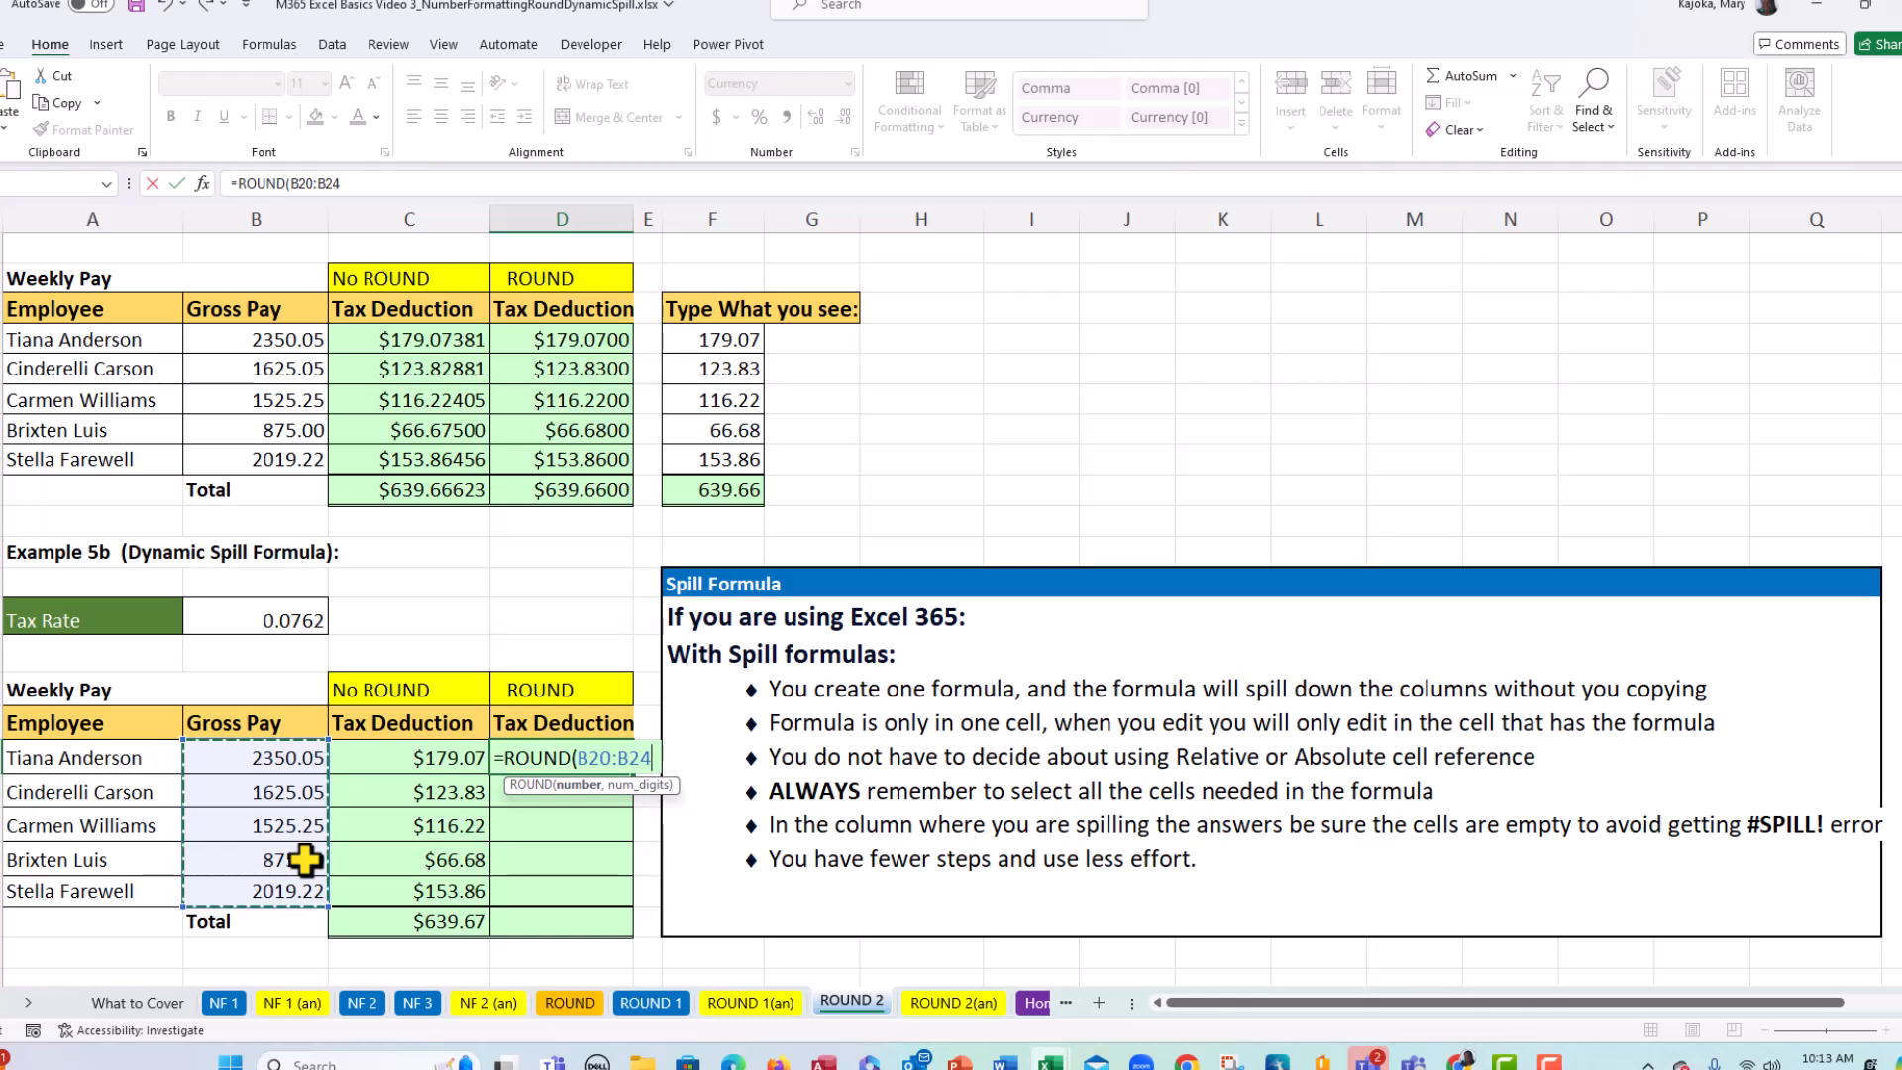
pyautogui.write('8')
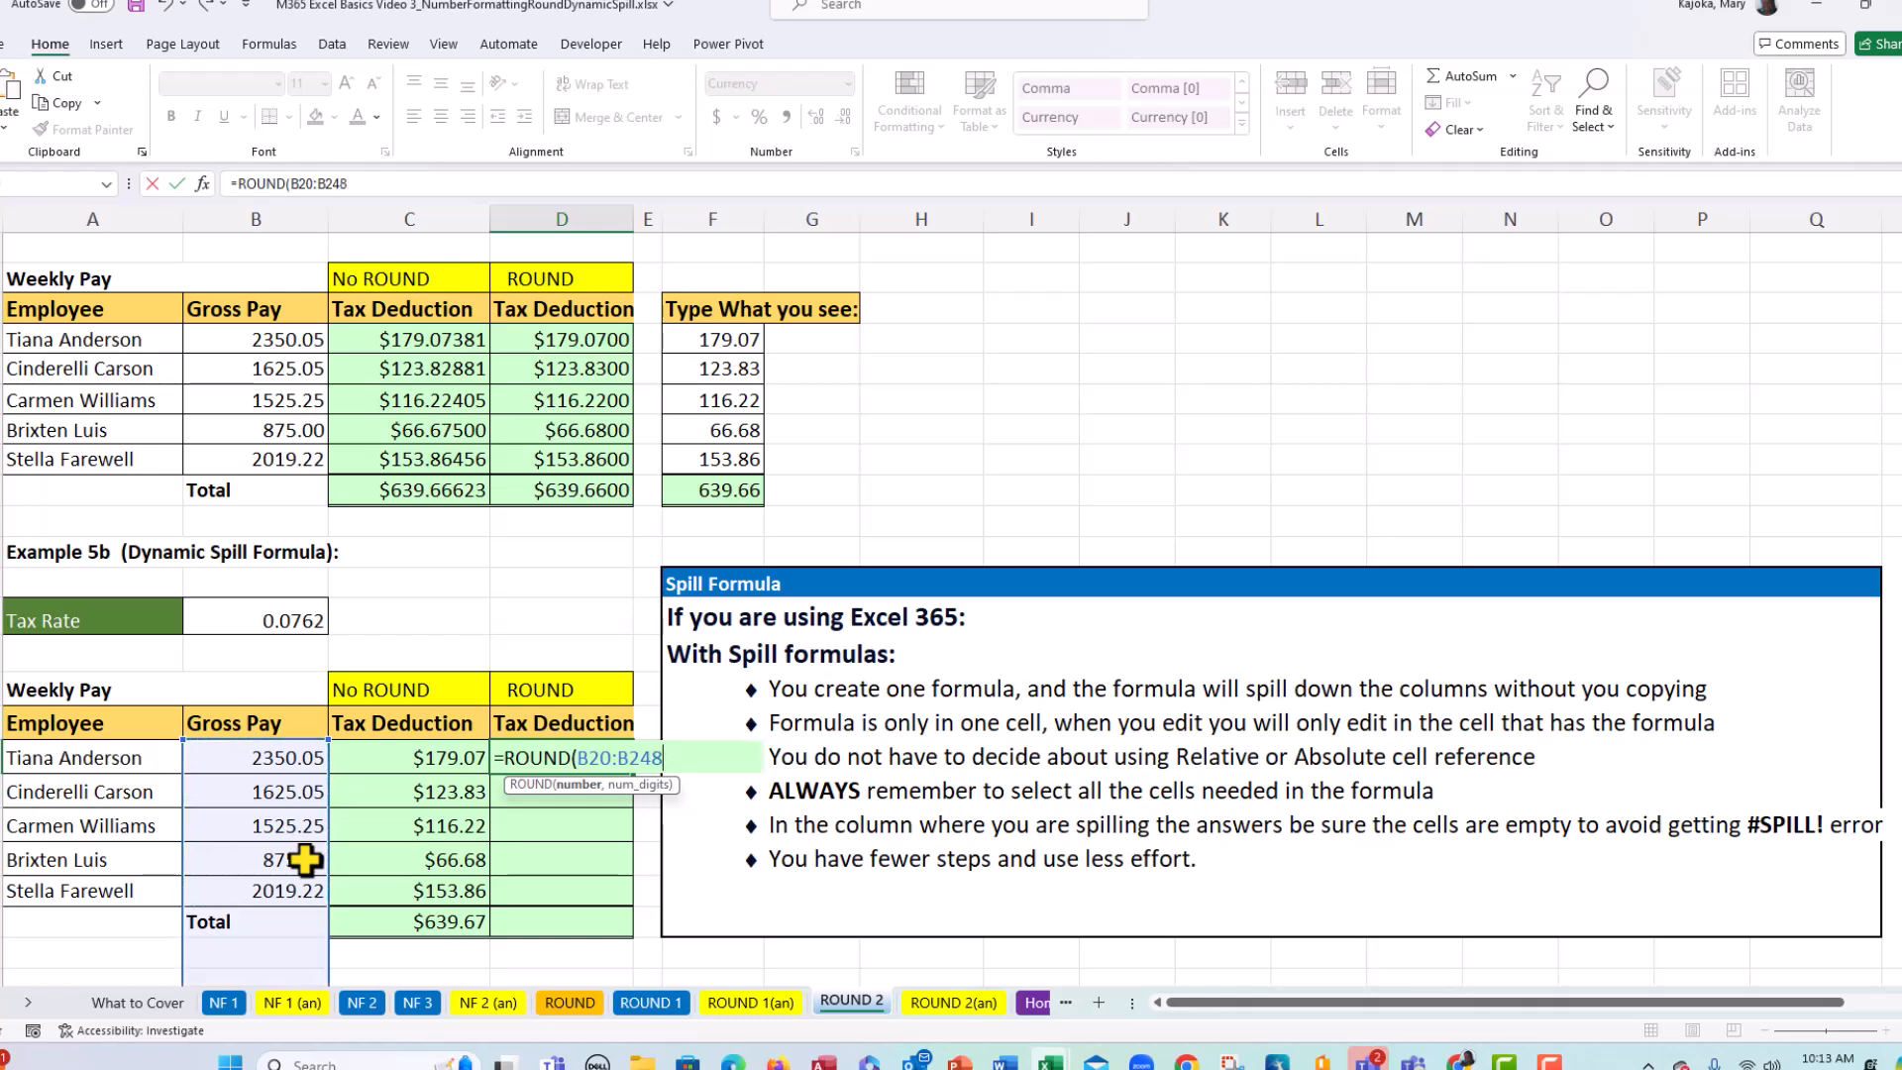
pyautogui.press('BackSpace')
pyautogui.write('*')
pyautogui.click(270, 621)
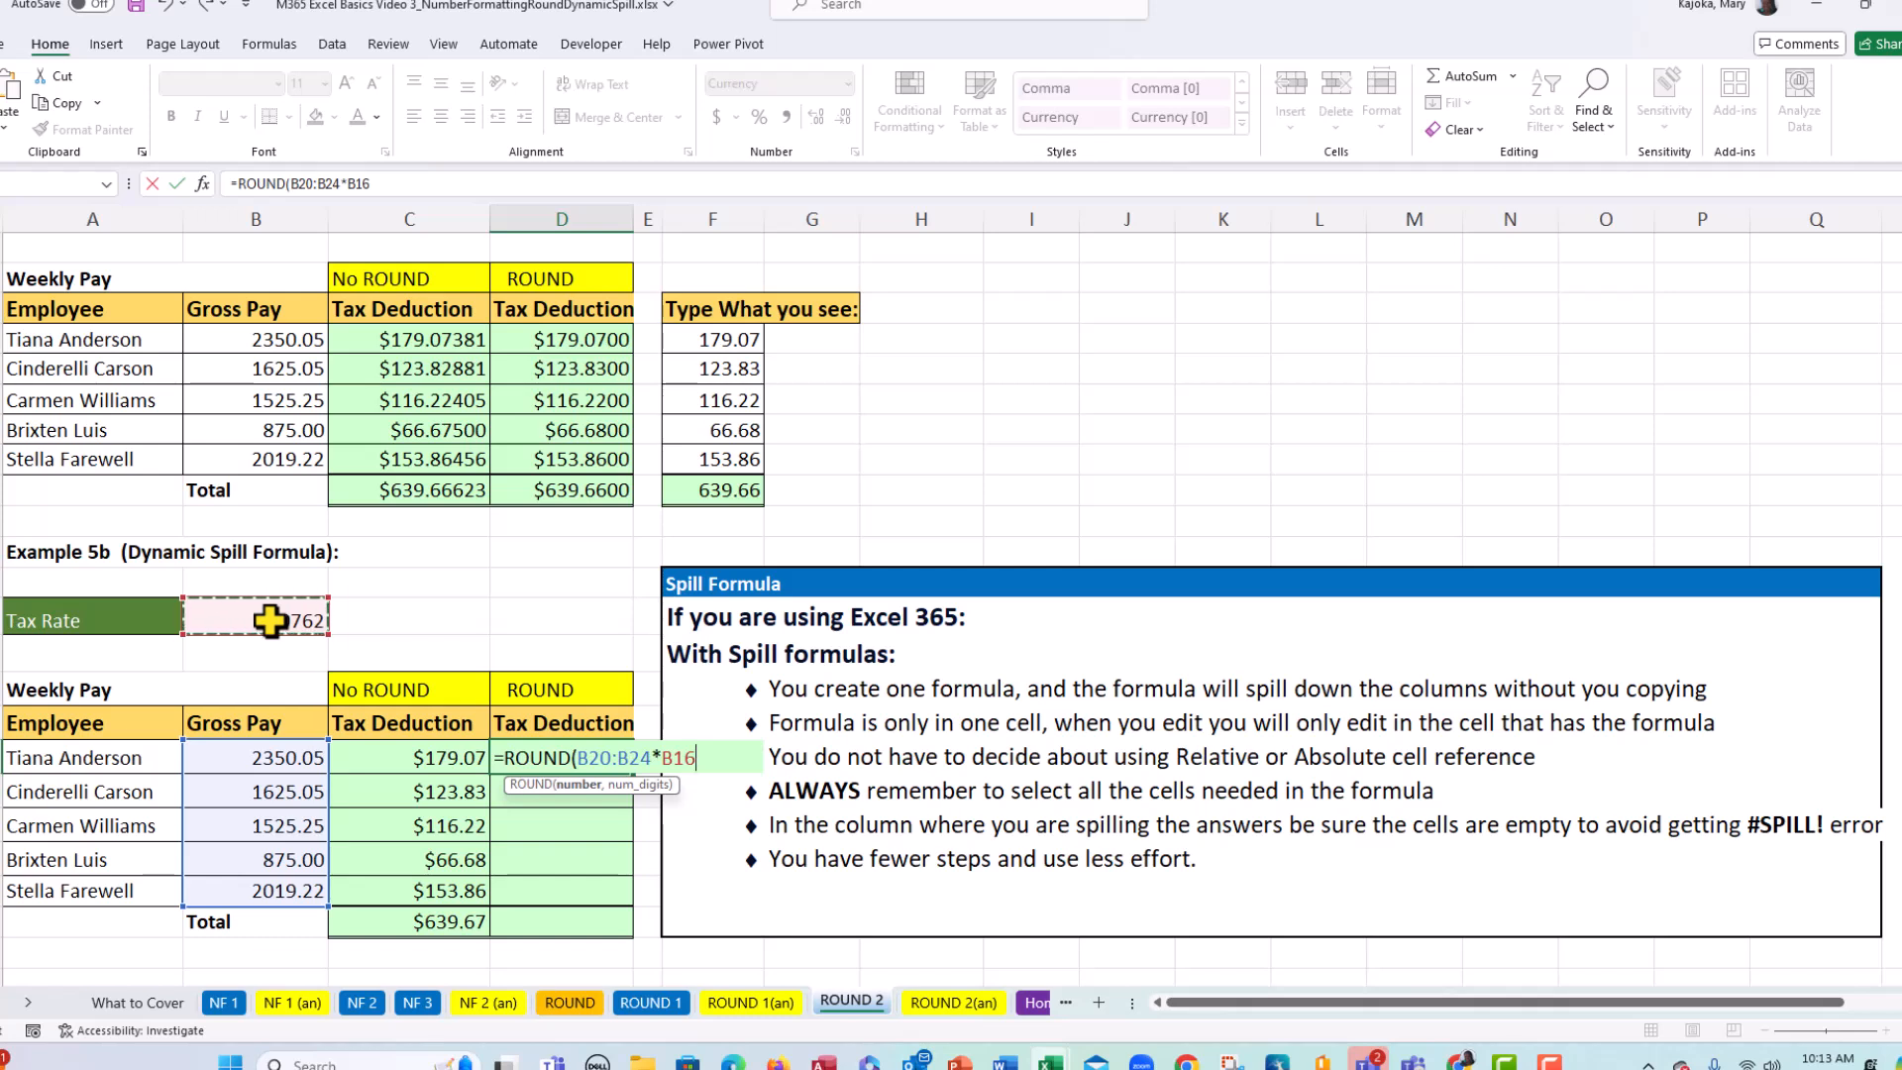
pyautogui.write(',')
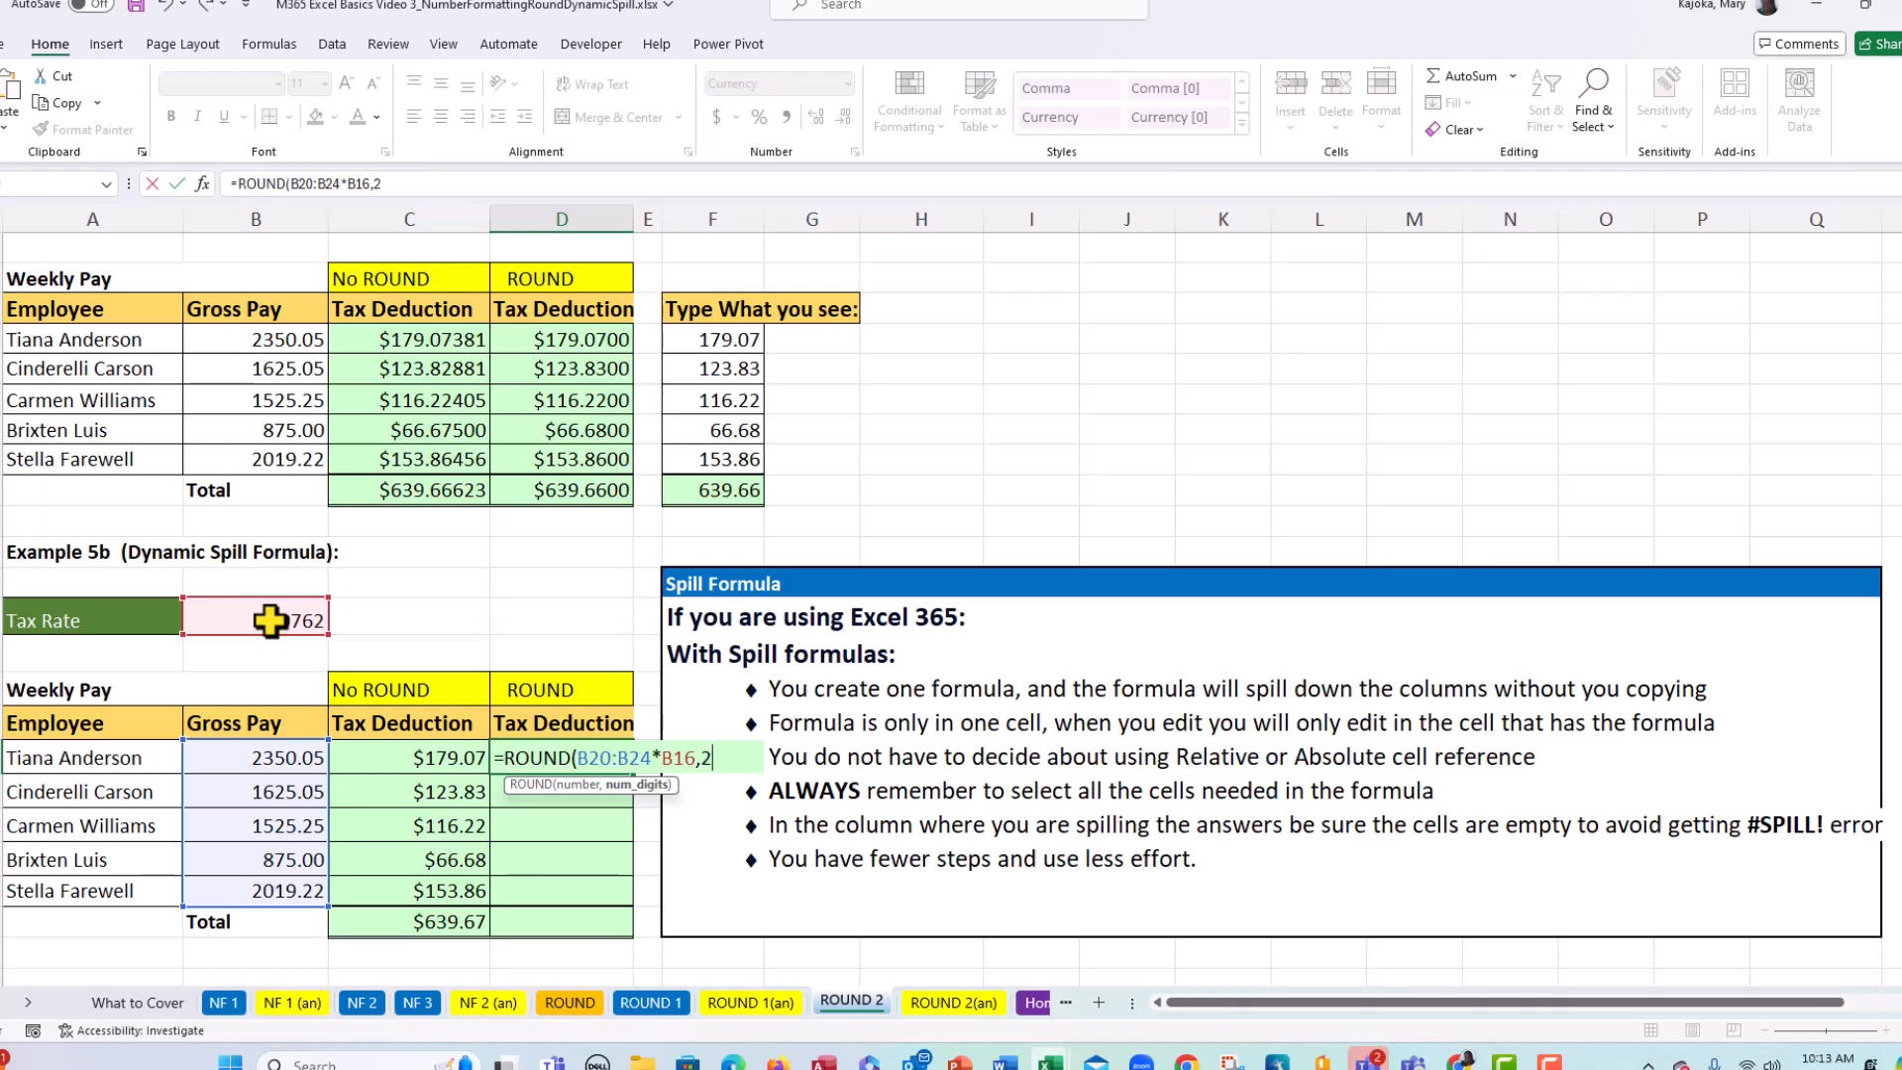
pyautogui.write('2)')
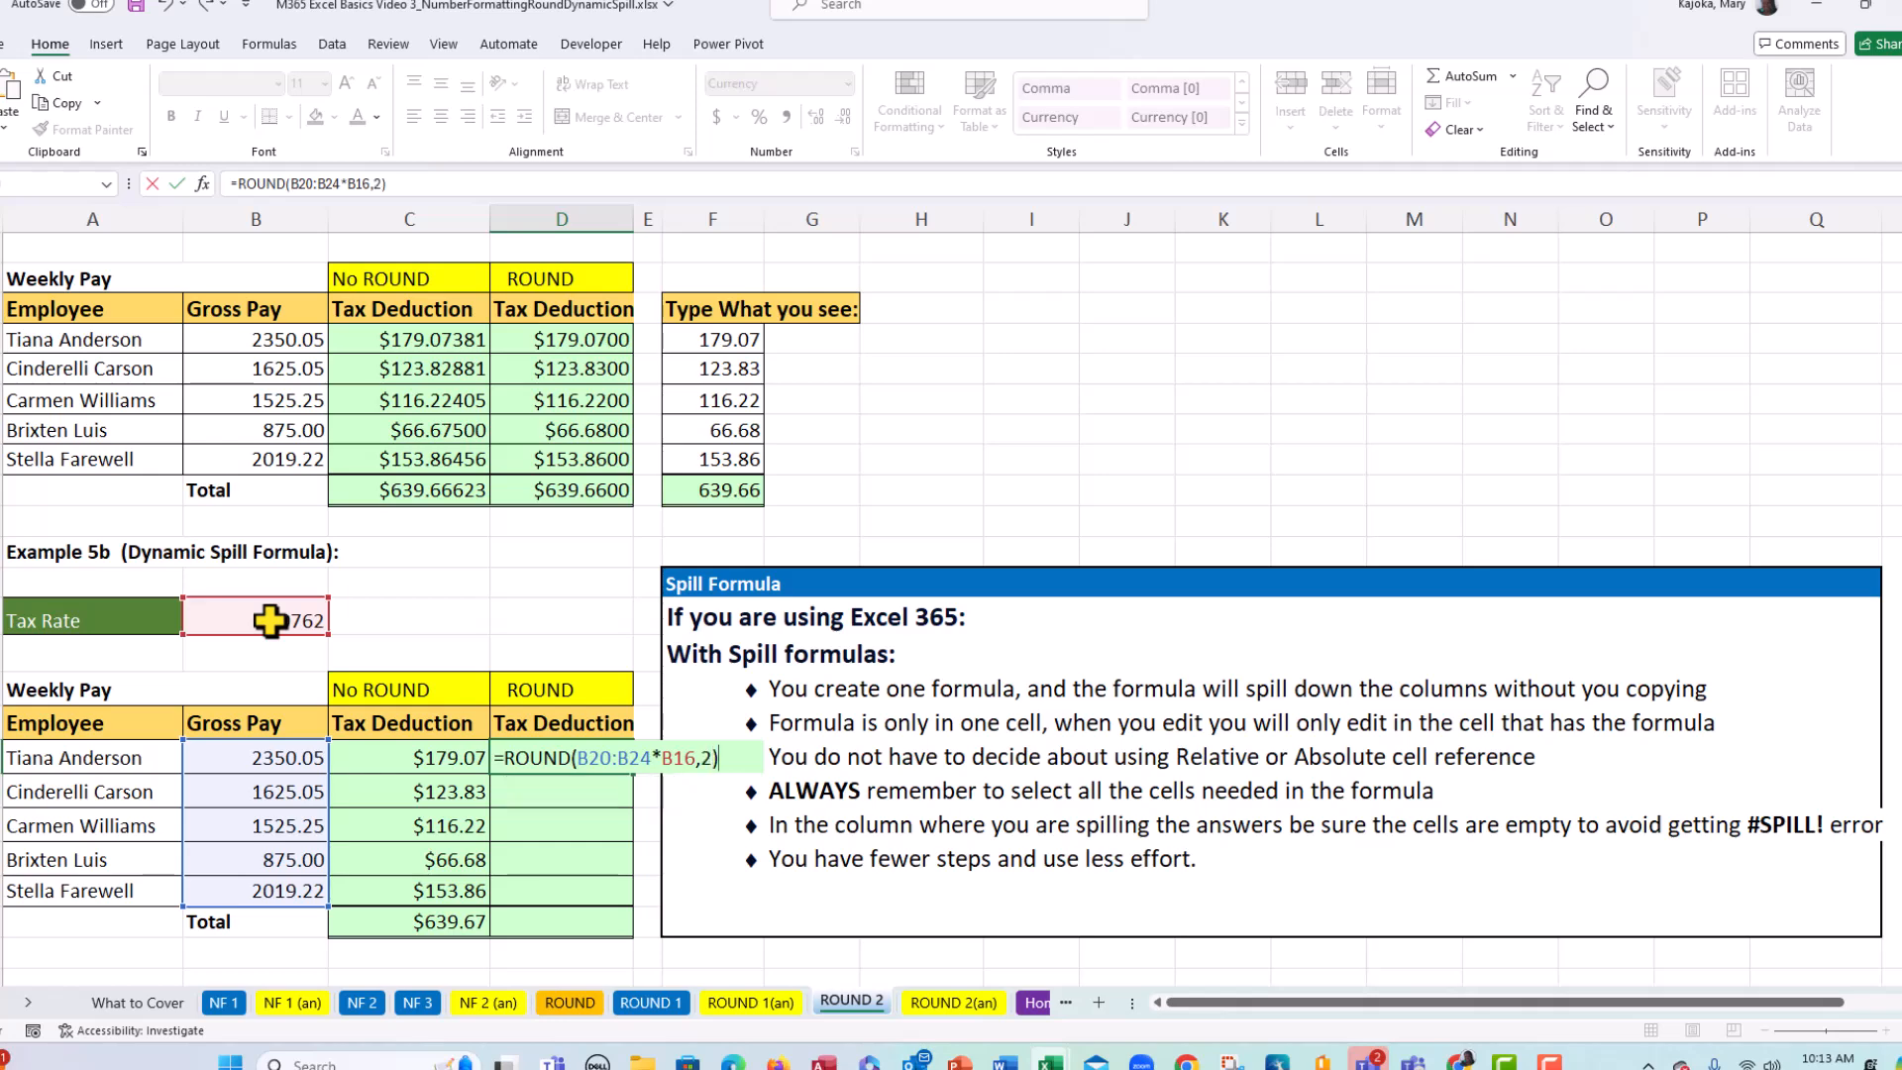
pyautogui.press('Return')
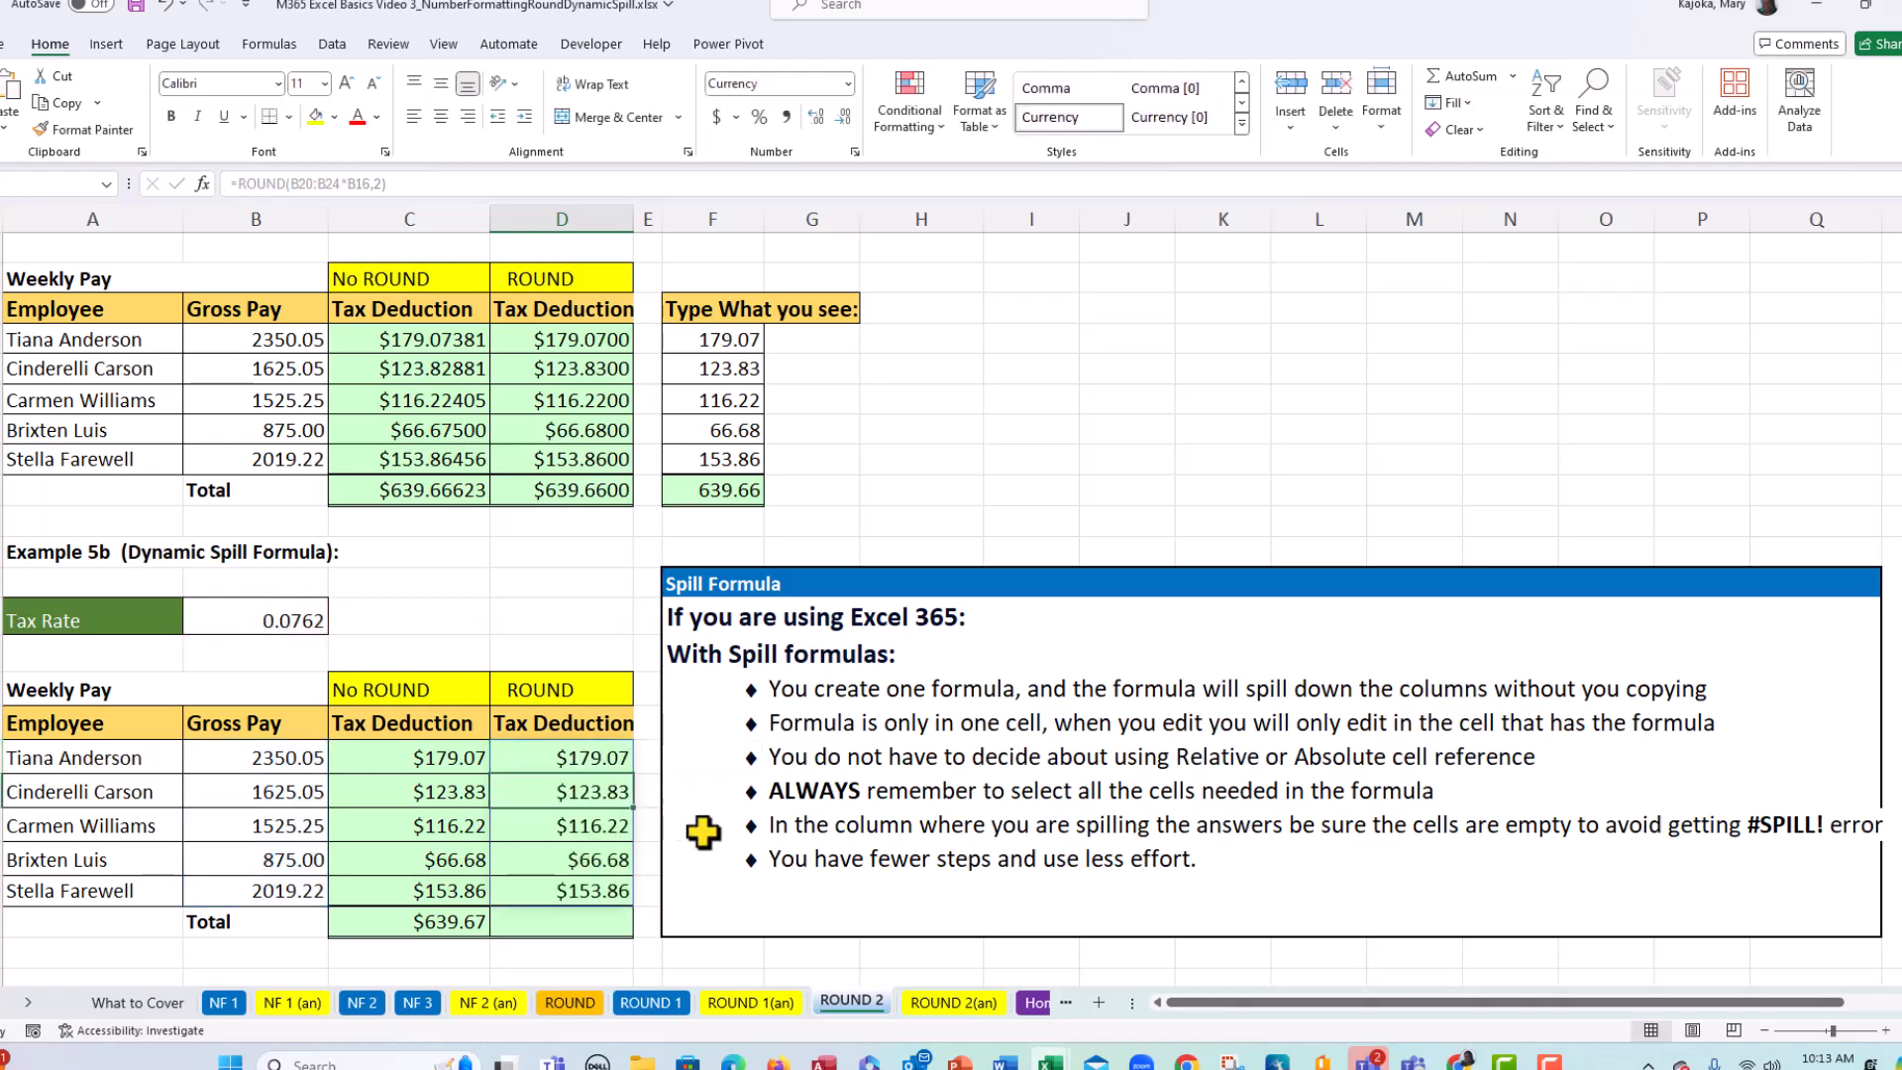
# - Compare the formula in D20 with the spilled formulas in D21 through D23
pyautogui.click(580, 759)
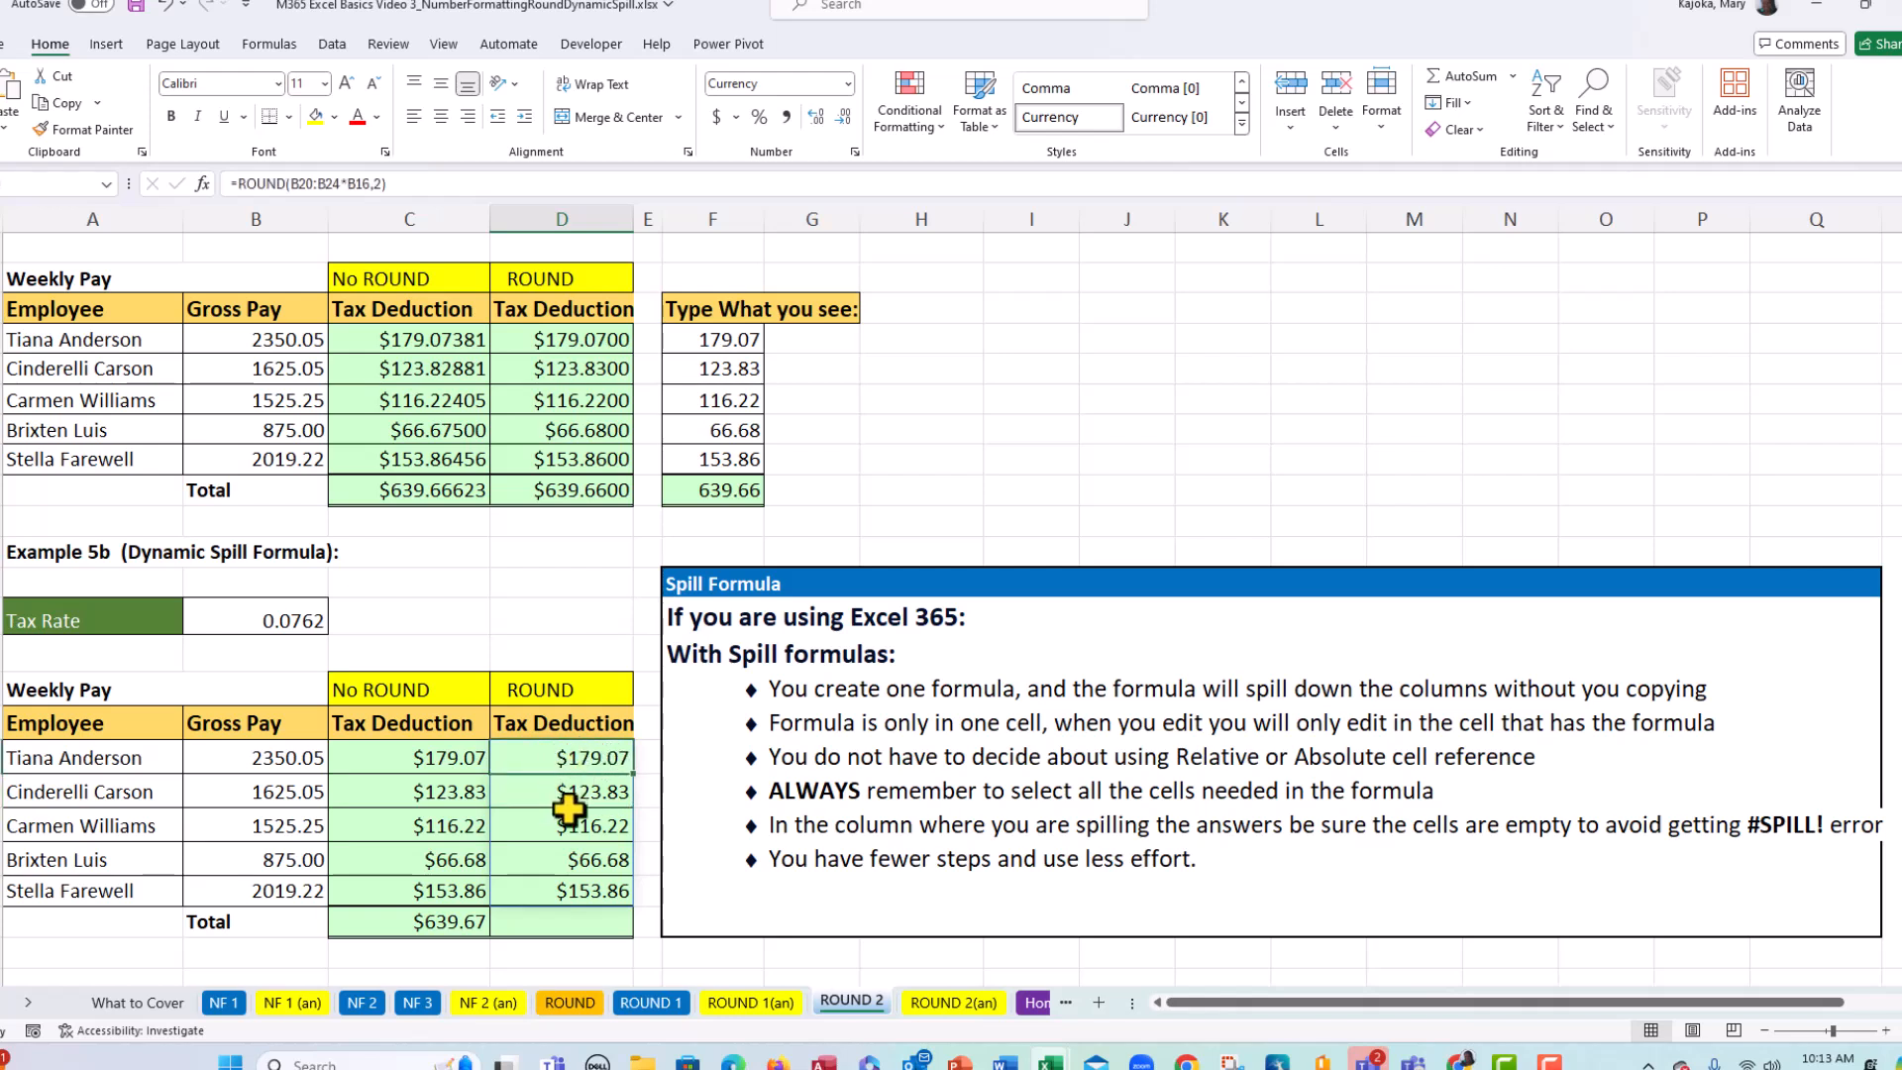
pyautogui.click(566, 792)
pyautogui.click(558, 829)
pyautogui.click(565, 862)
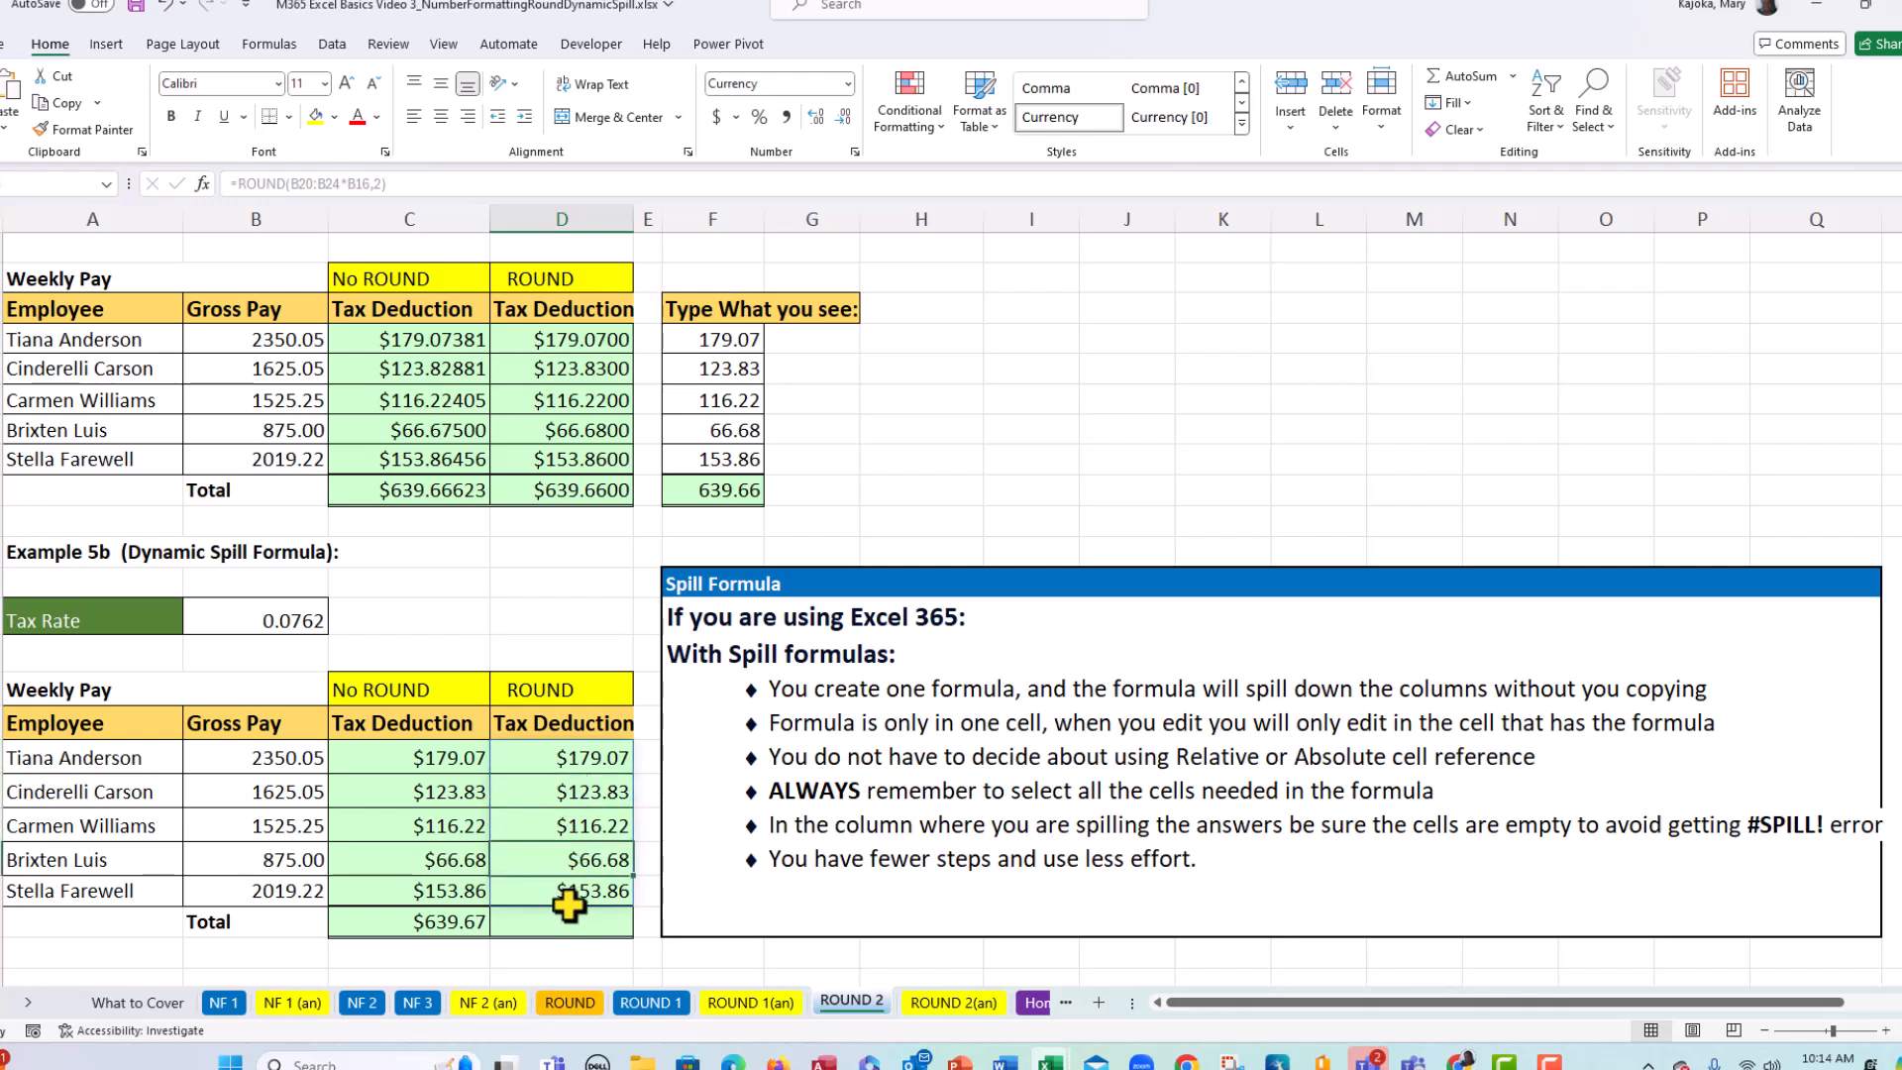
# - Total the spilled ROUND deductions in D25 with =SUM(D20#), and review the results against Example 5
pyautogui.click(560, 924)
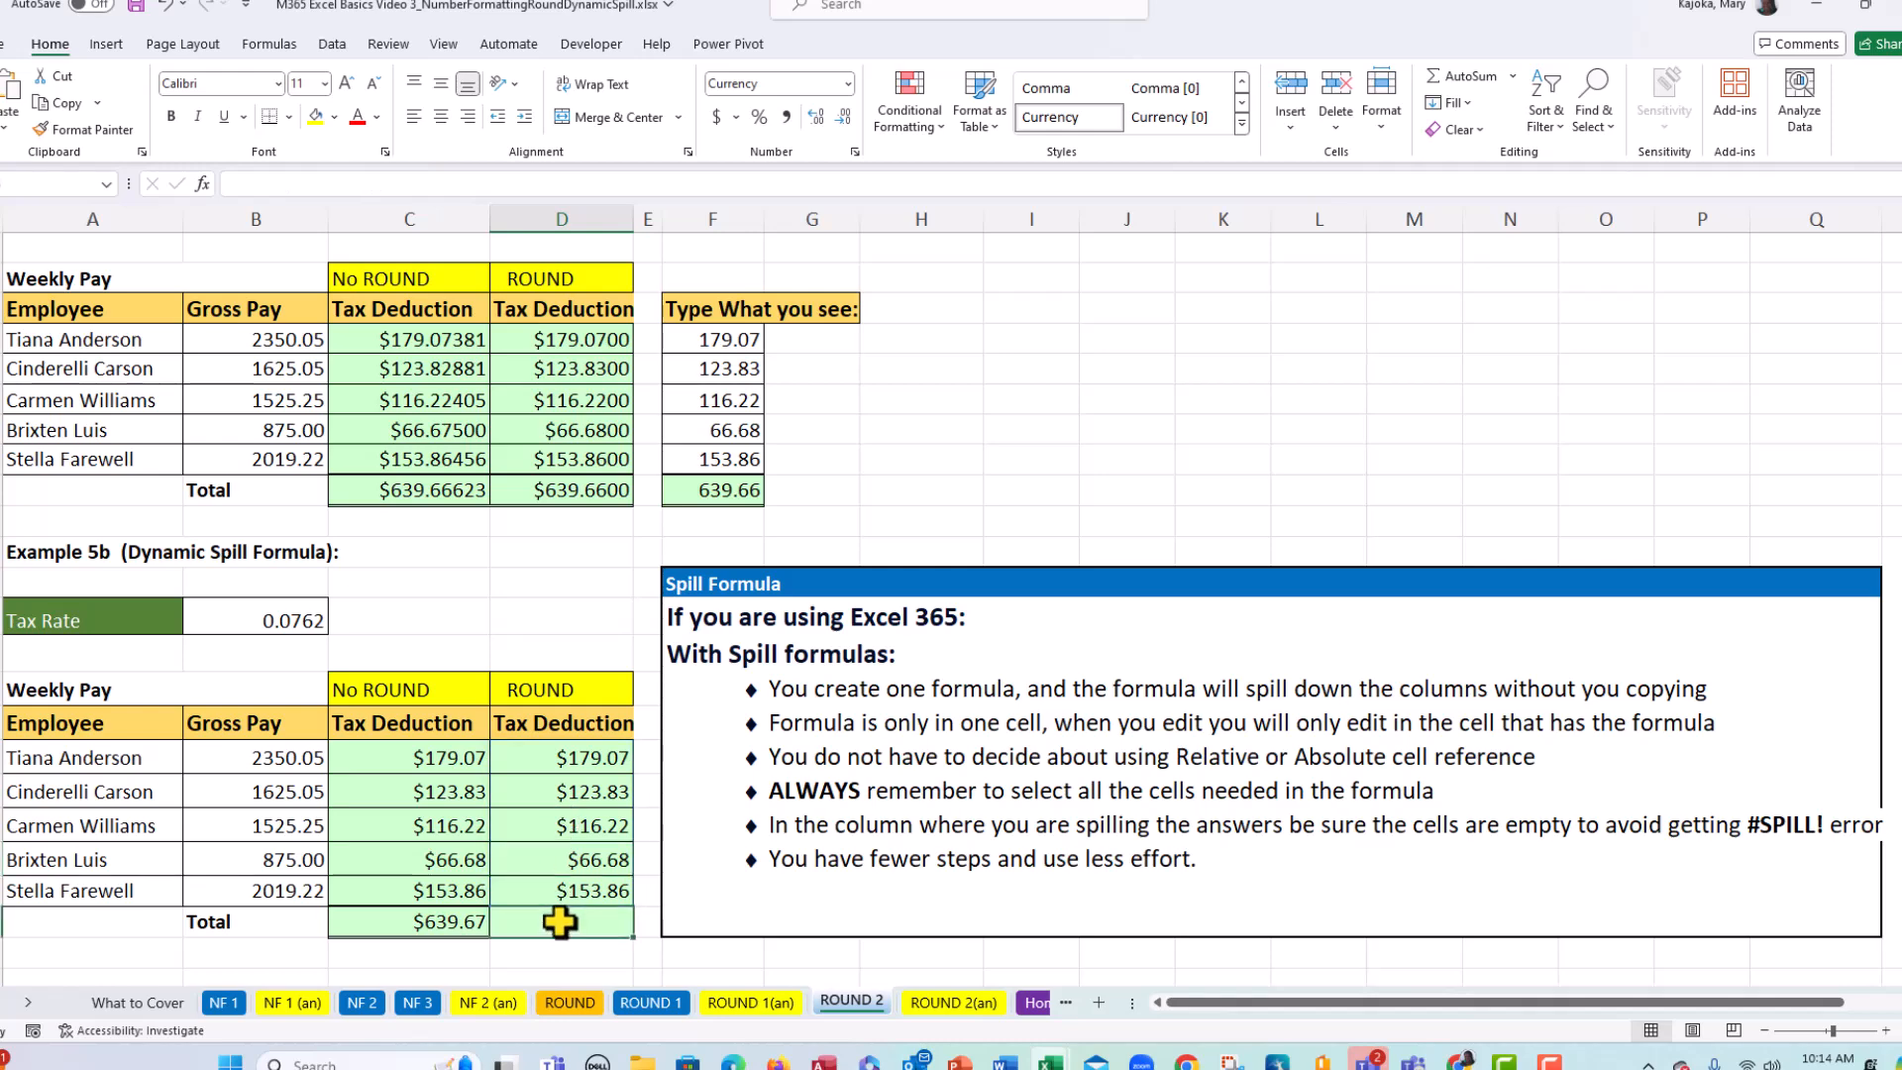
pyautogui.hotkey('alt', '=')
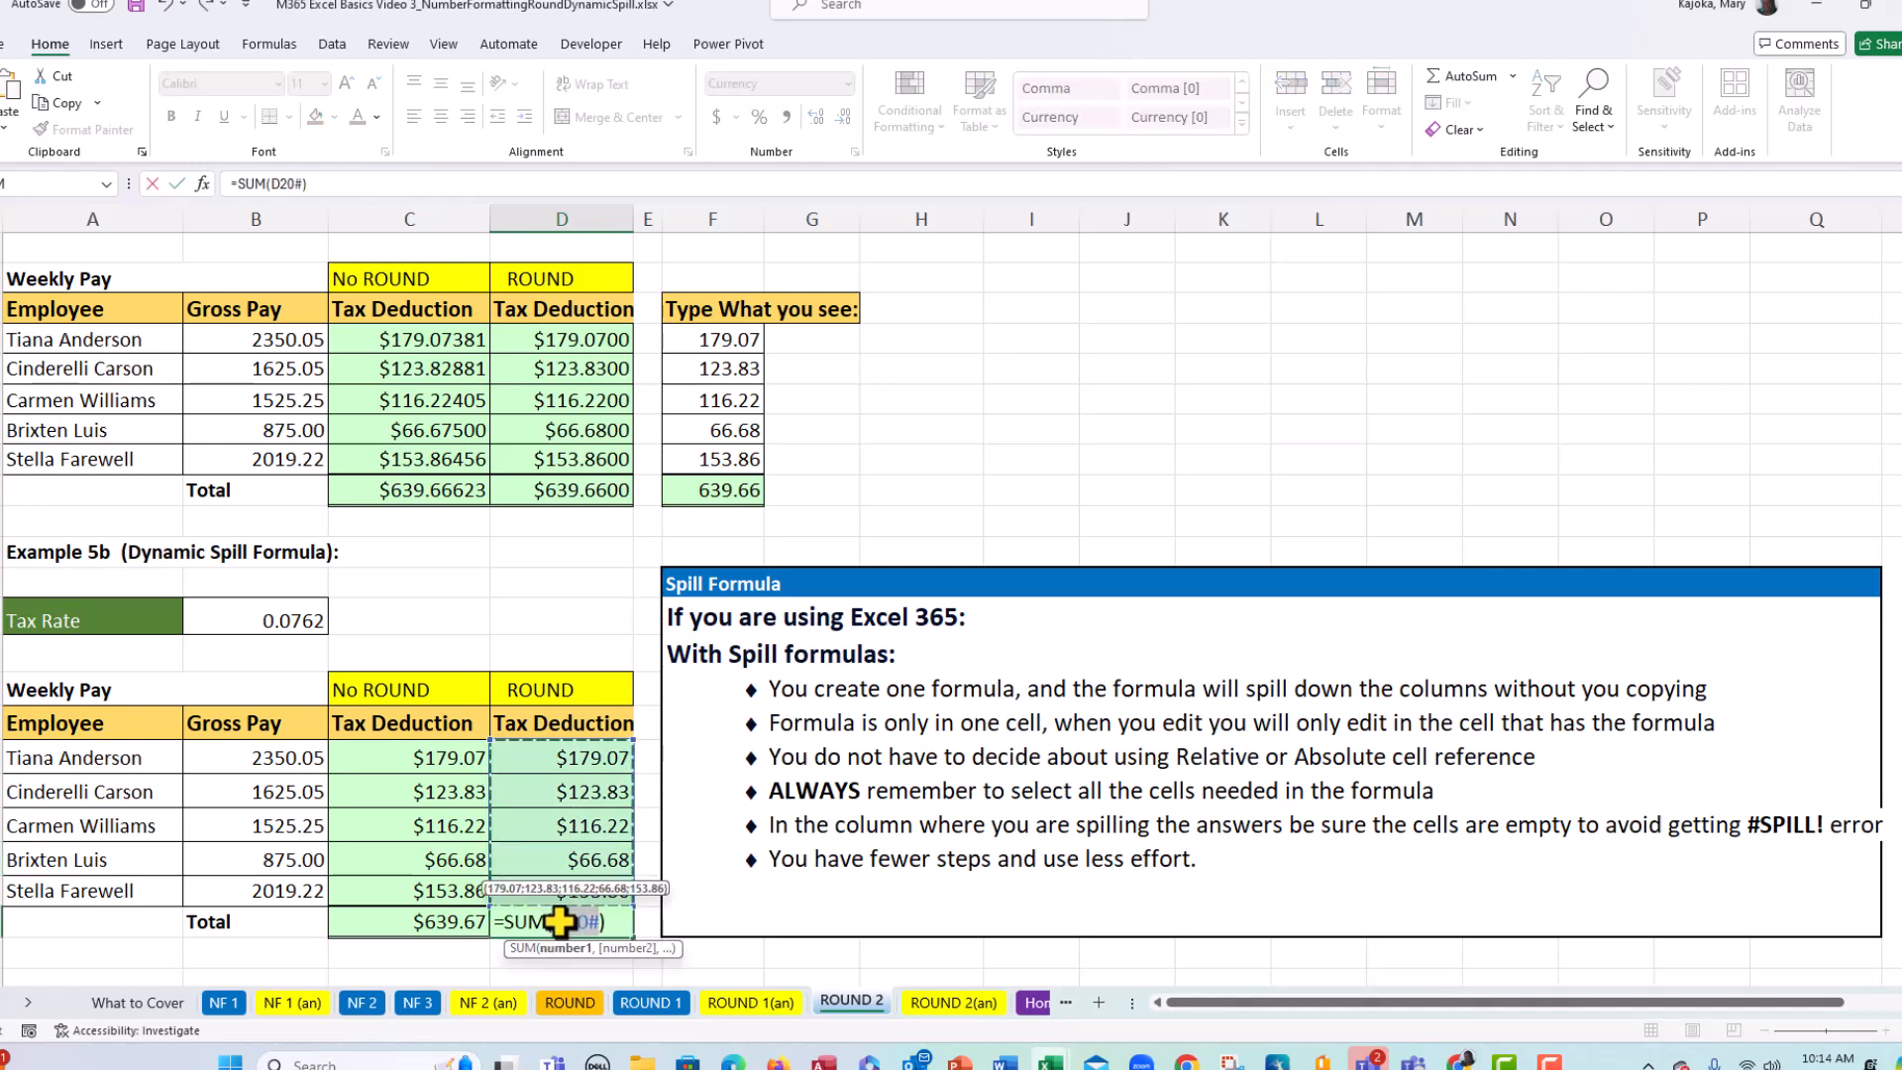
pyautogui.hotkey('ctrl', 'Return')
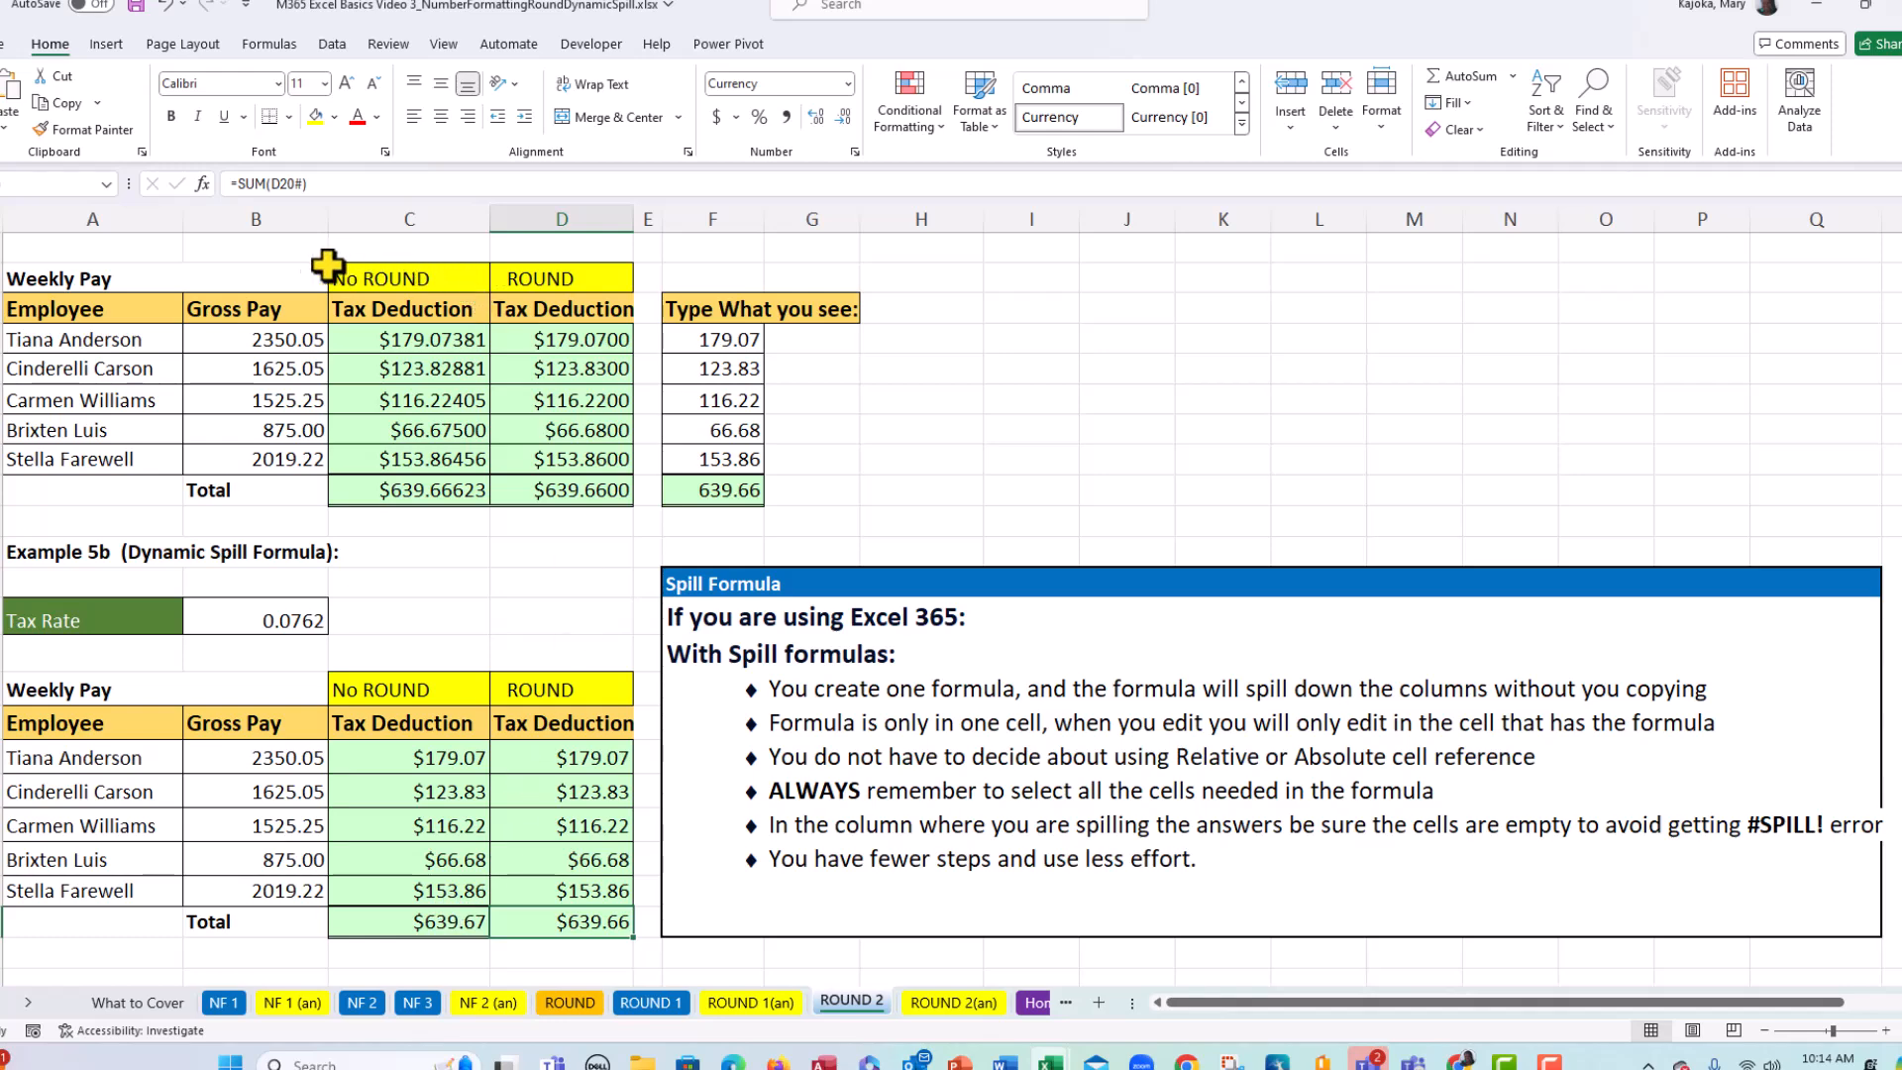
pyautogui.scroll(1, 387, 401)
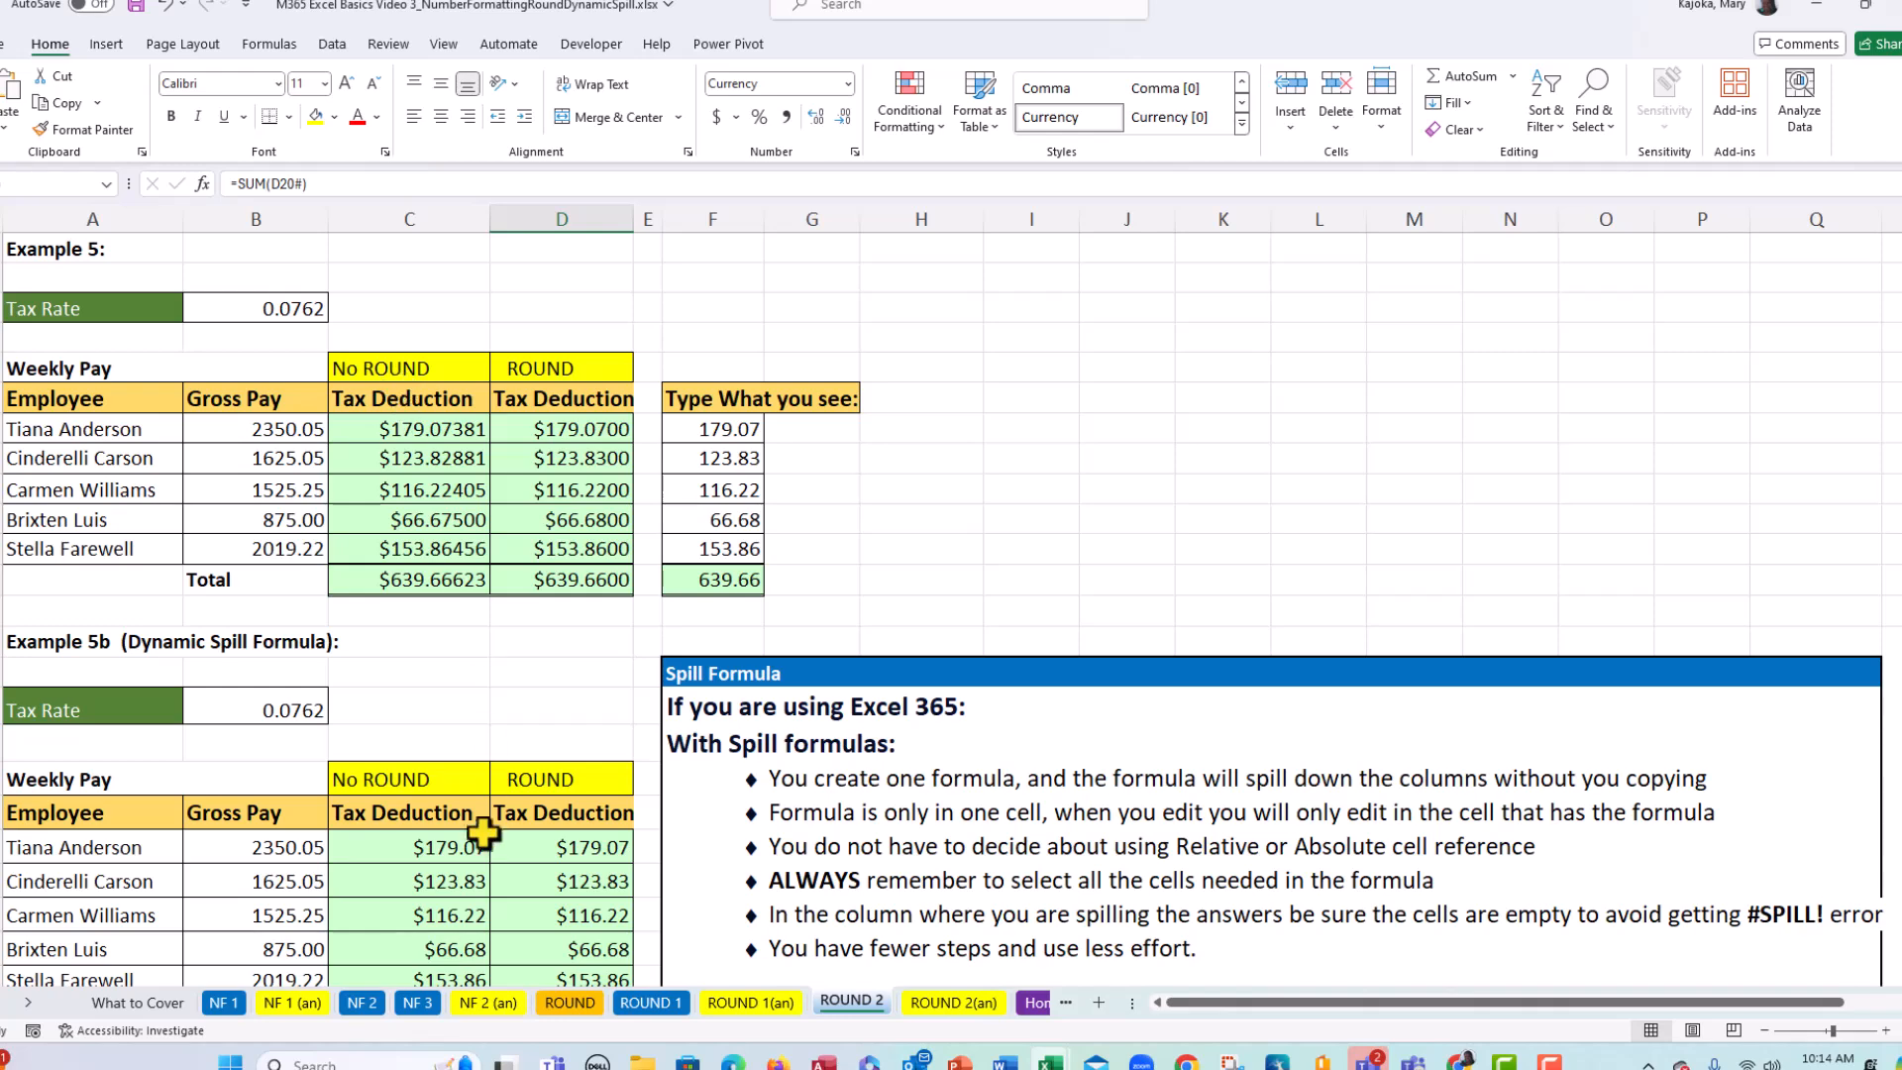
pyautogui.scroll(-1, 461, 818)
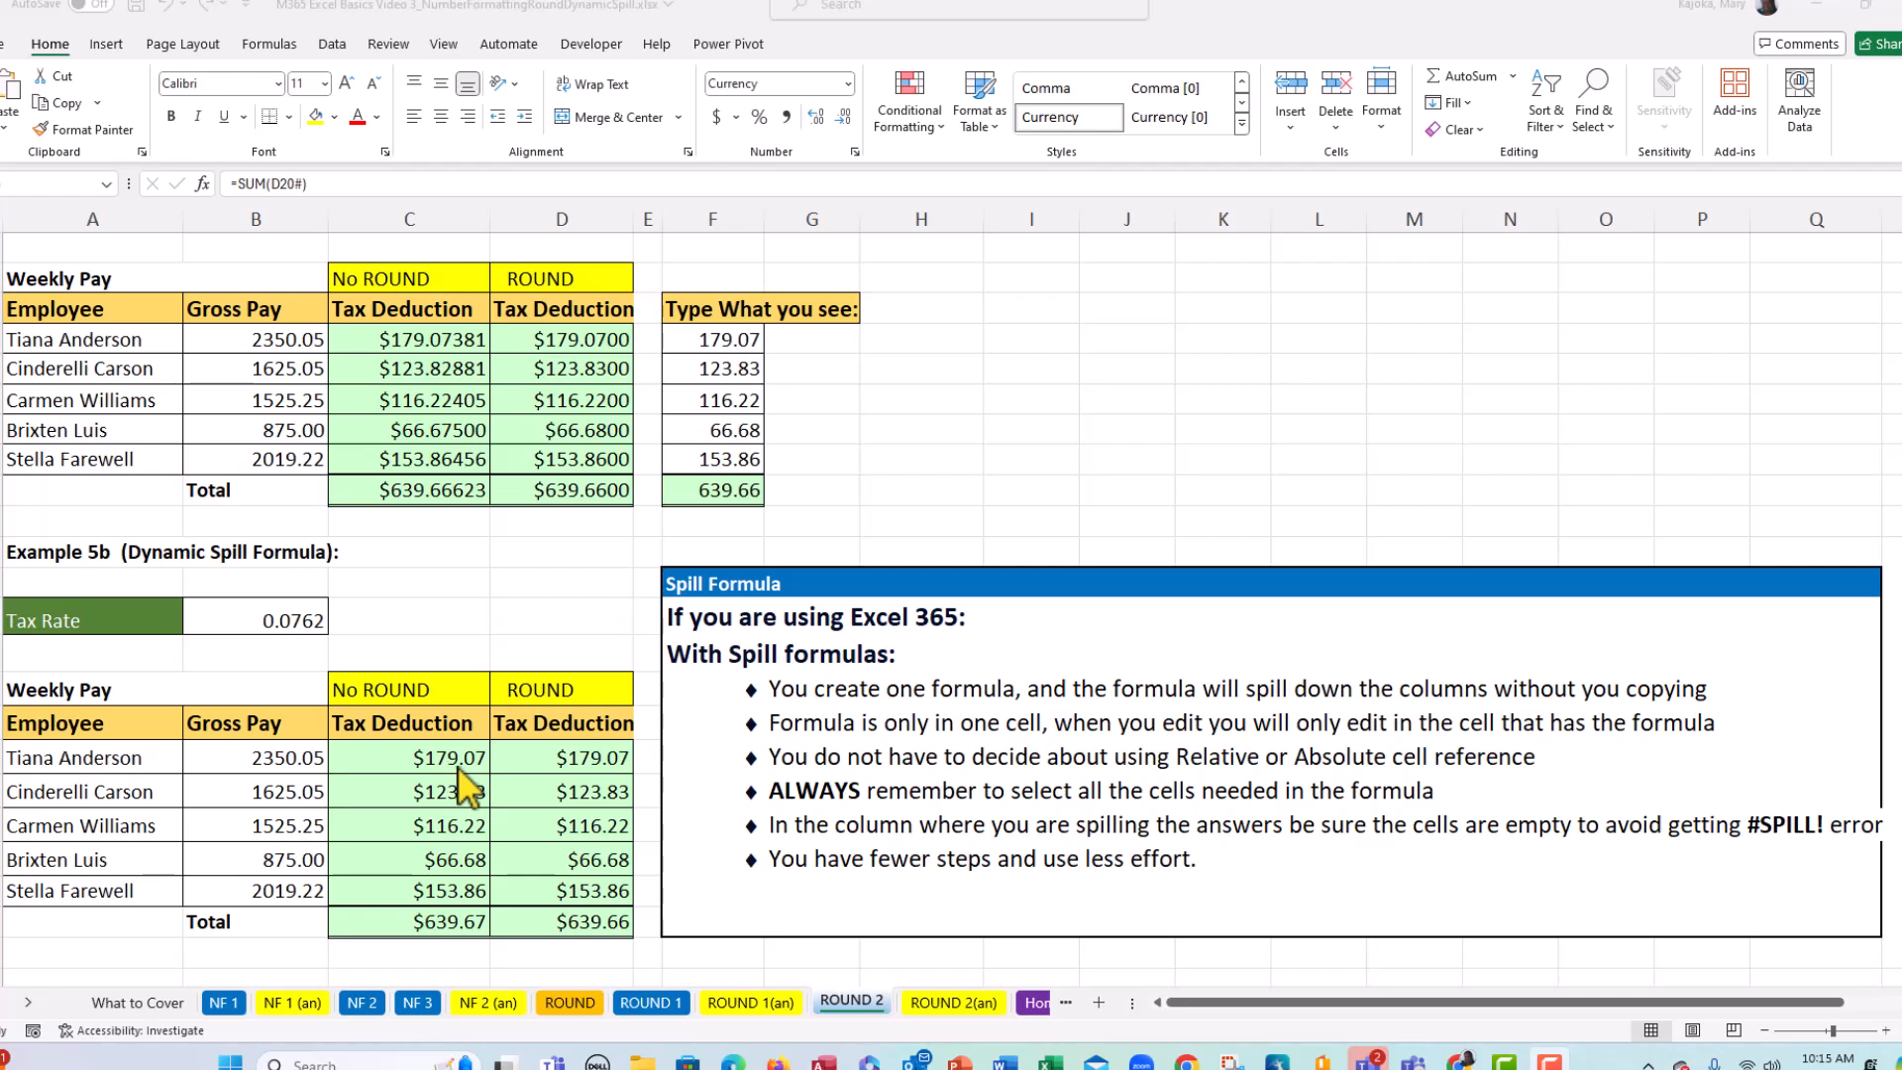
pyautogui.click(572, 756)
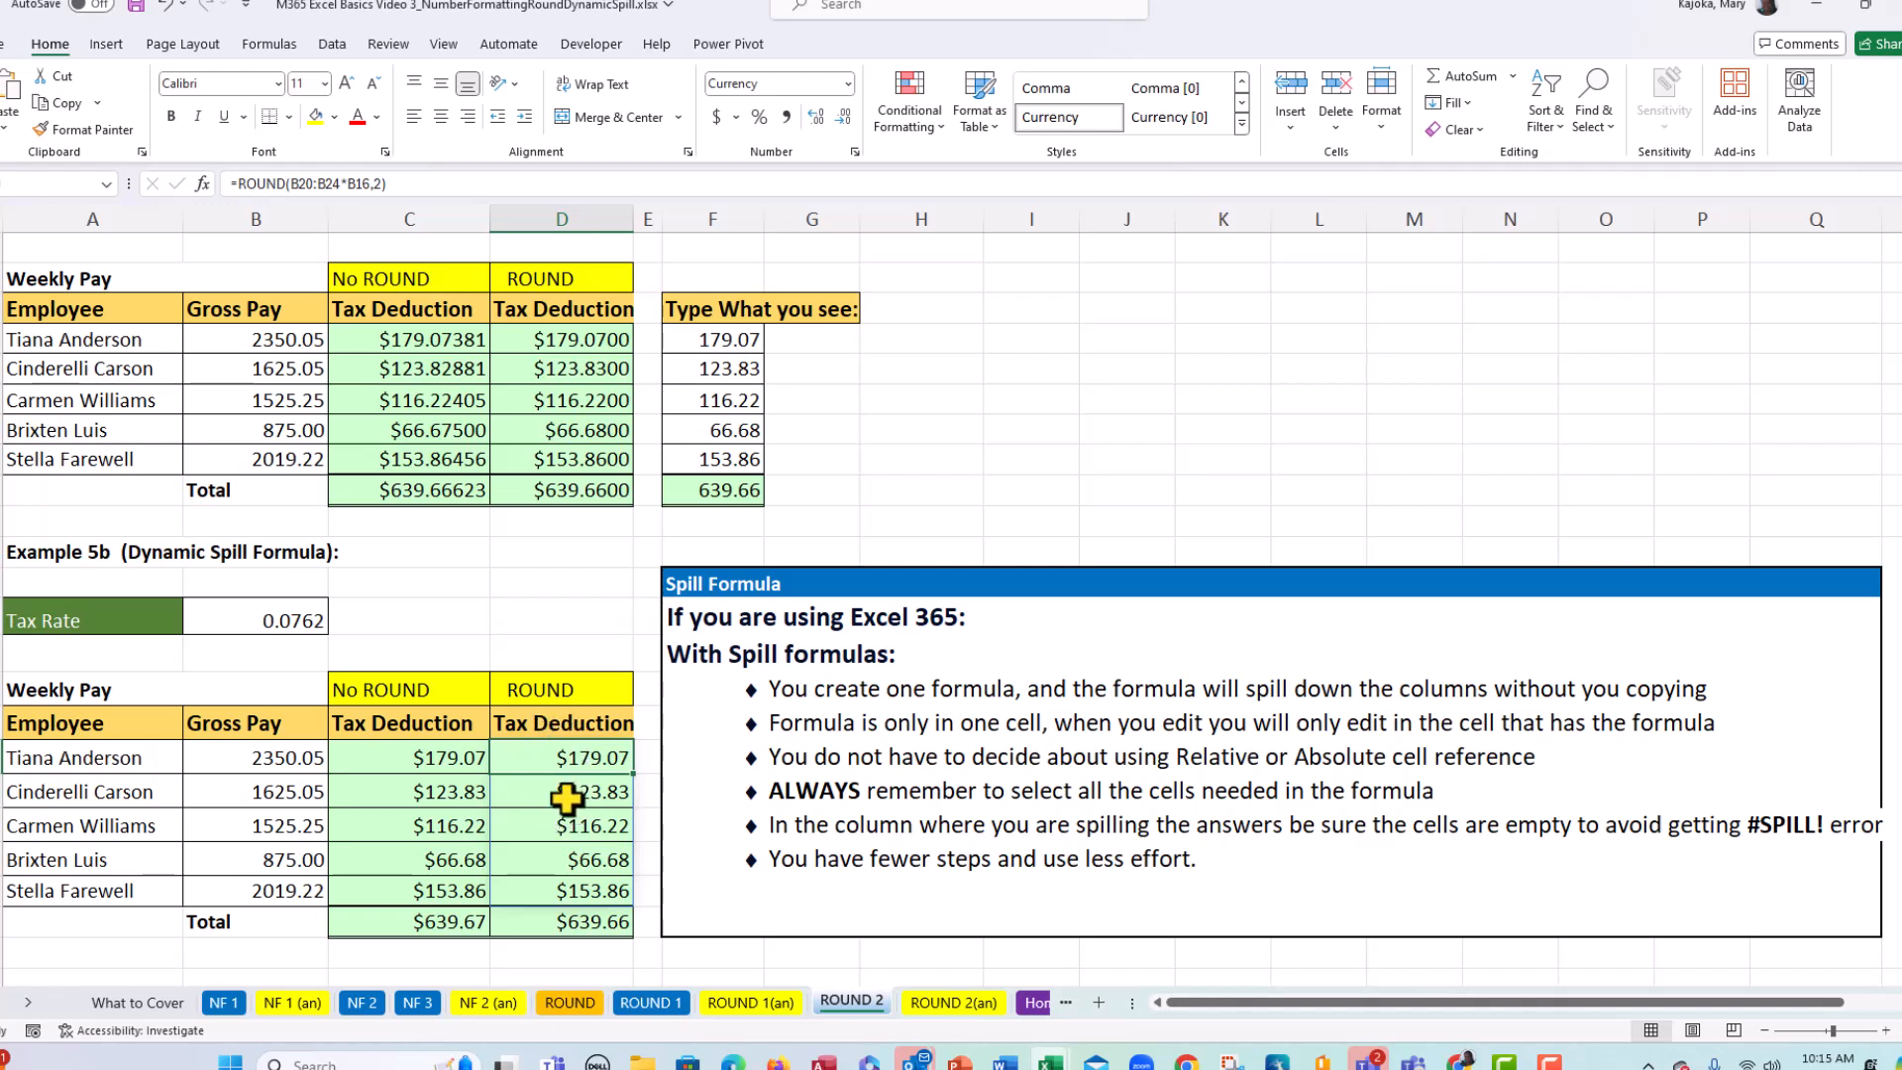
# - Calculate Example 6's first line total in D33 with =ROUND(B33*C33,2), and copy the formula down to D36
pyautogui.scroll(-3, 540, 738)
pyautogui.scroll(-2, 542, 746)
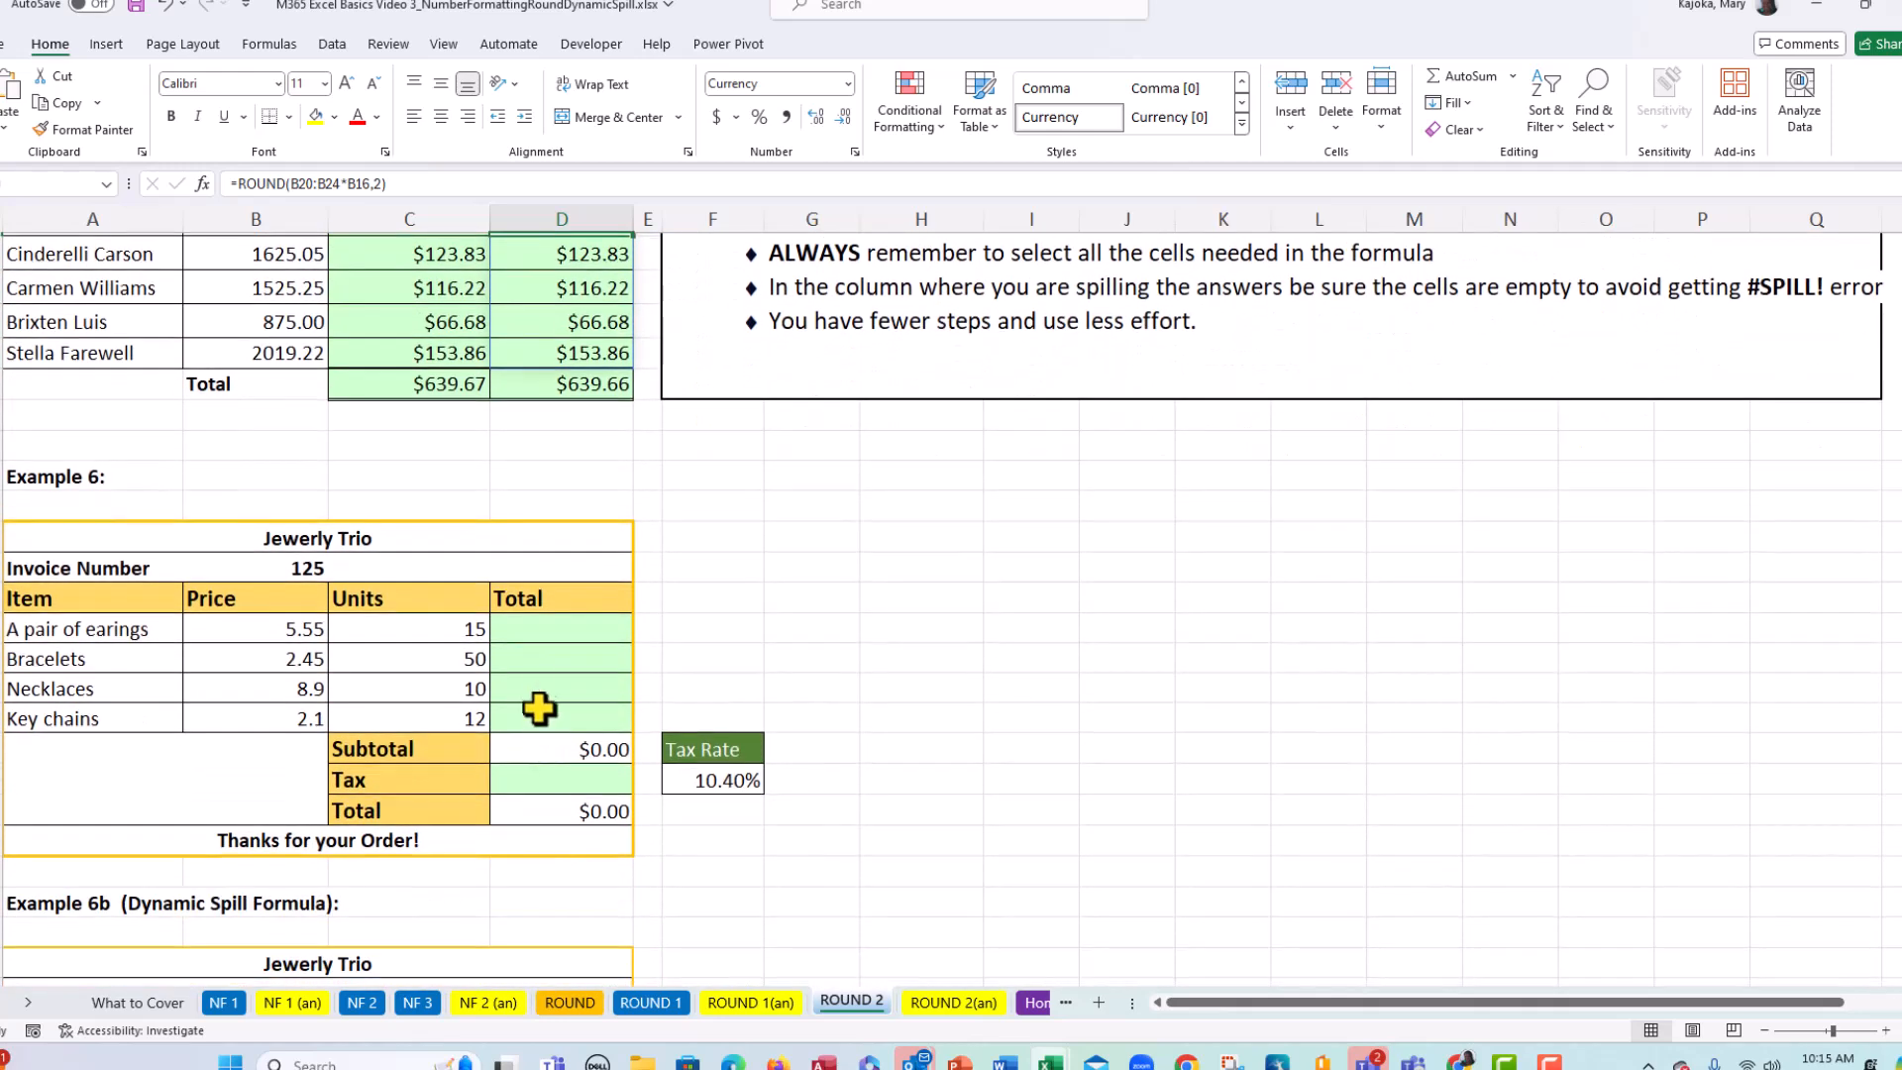
pyautogui.scroll(-1, 540, 716)
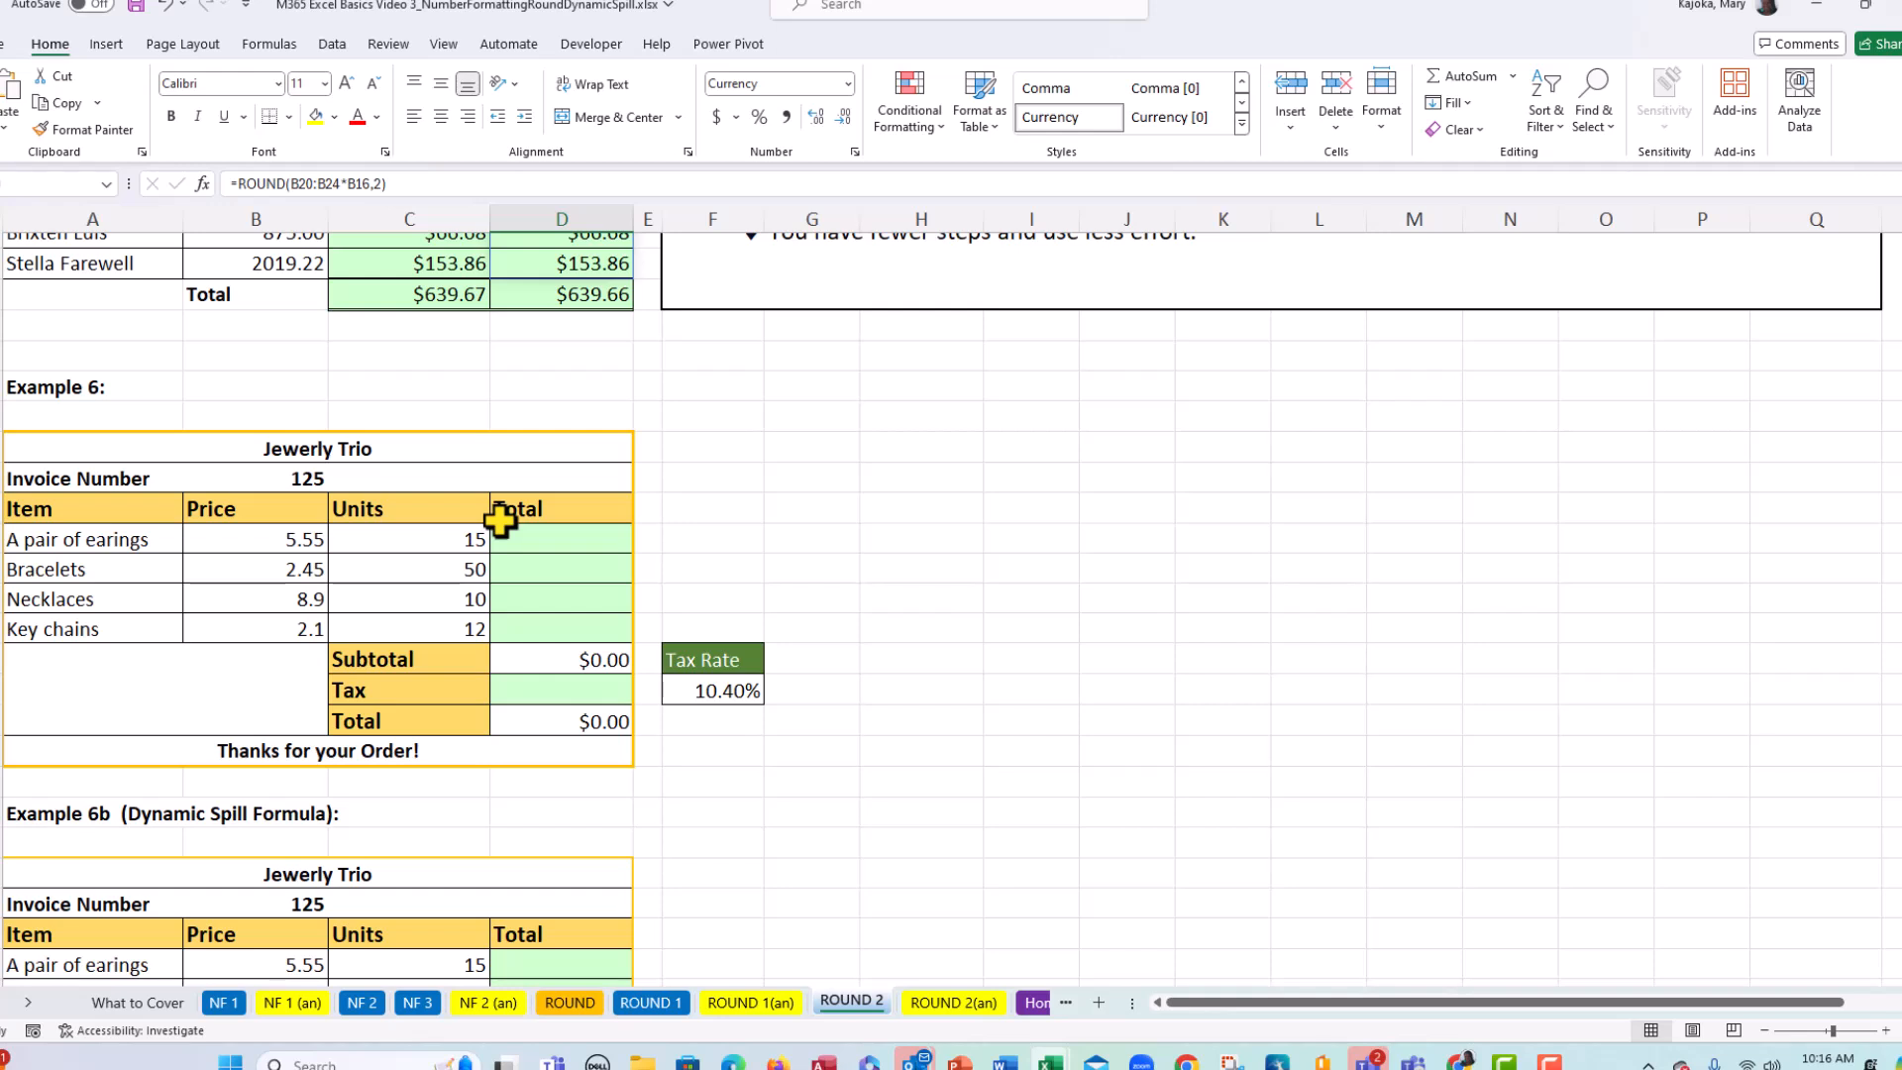
pyautogui.click(558, 539)
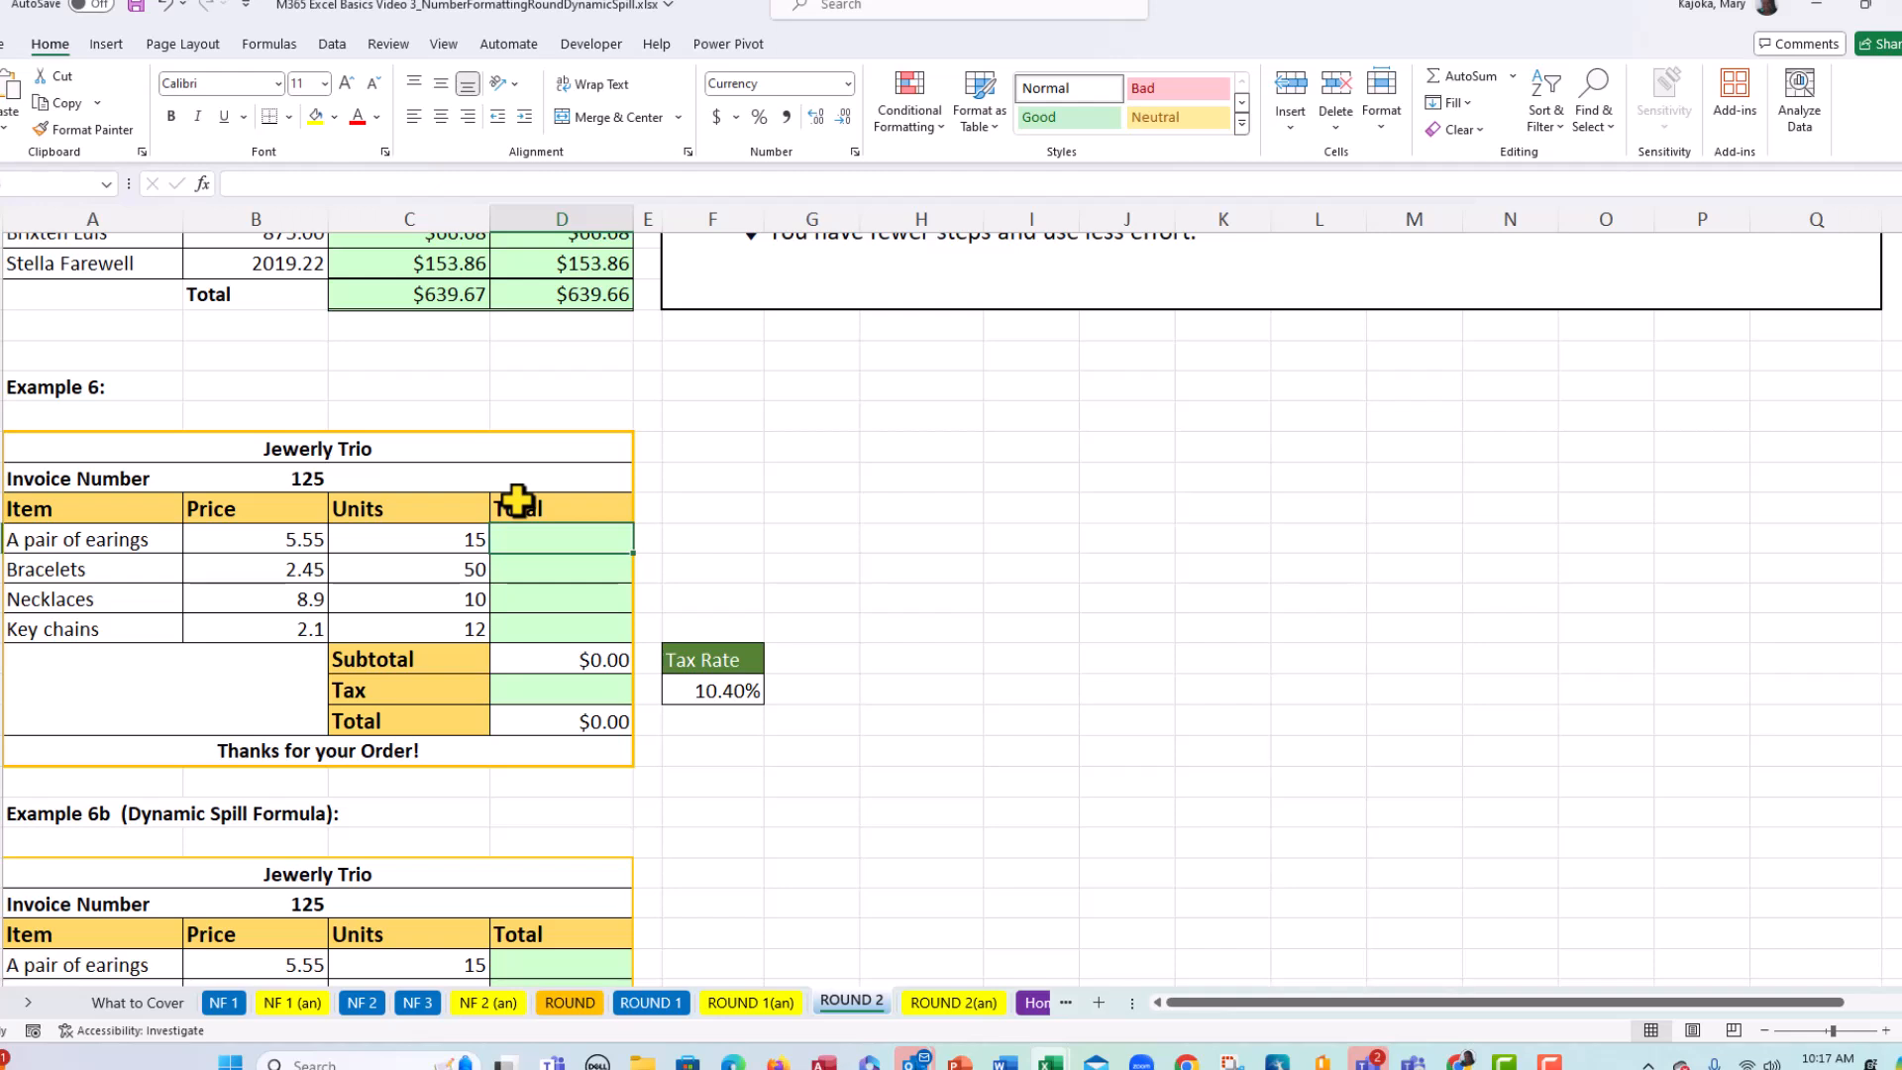
pyautogui.scroll(1, 545, 565)
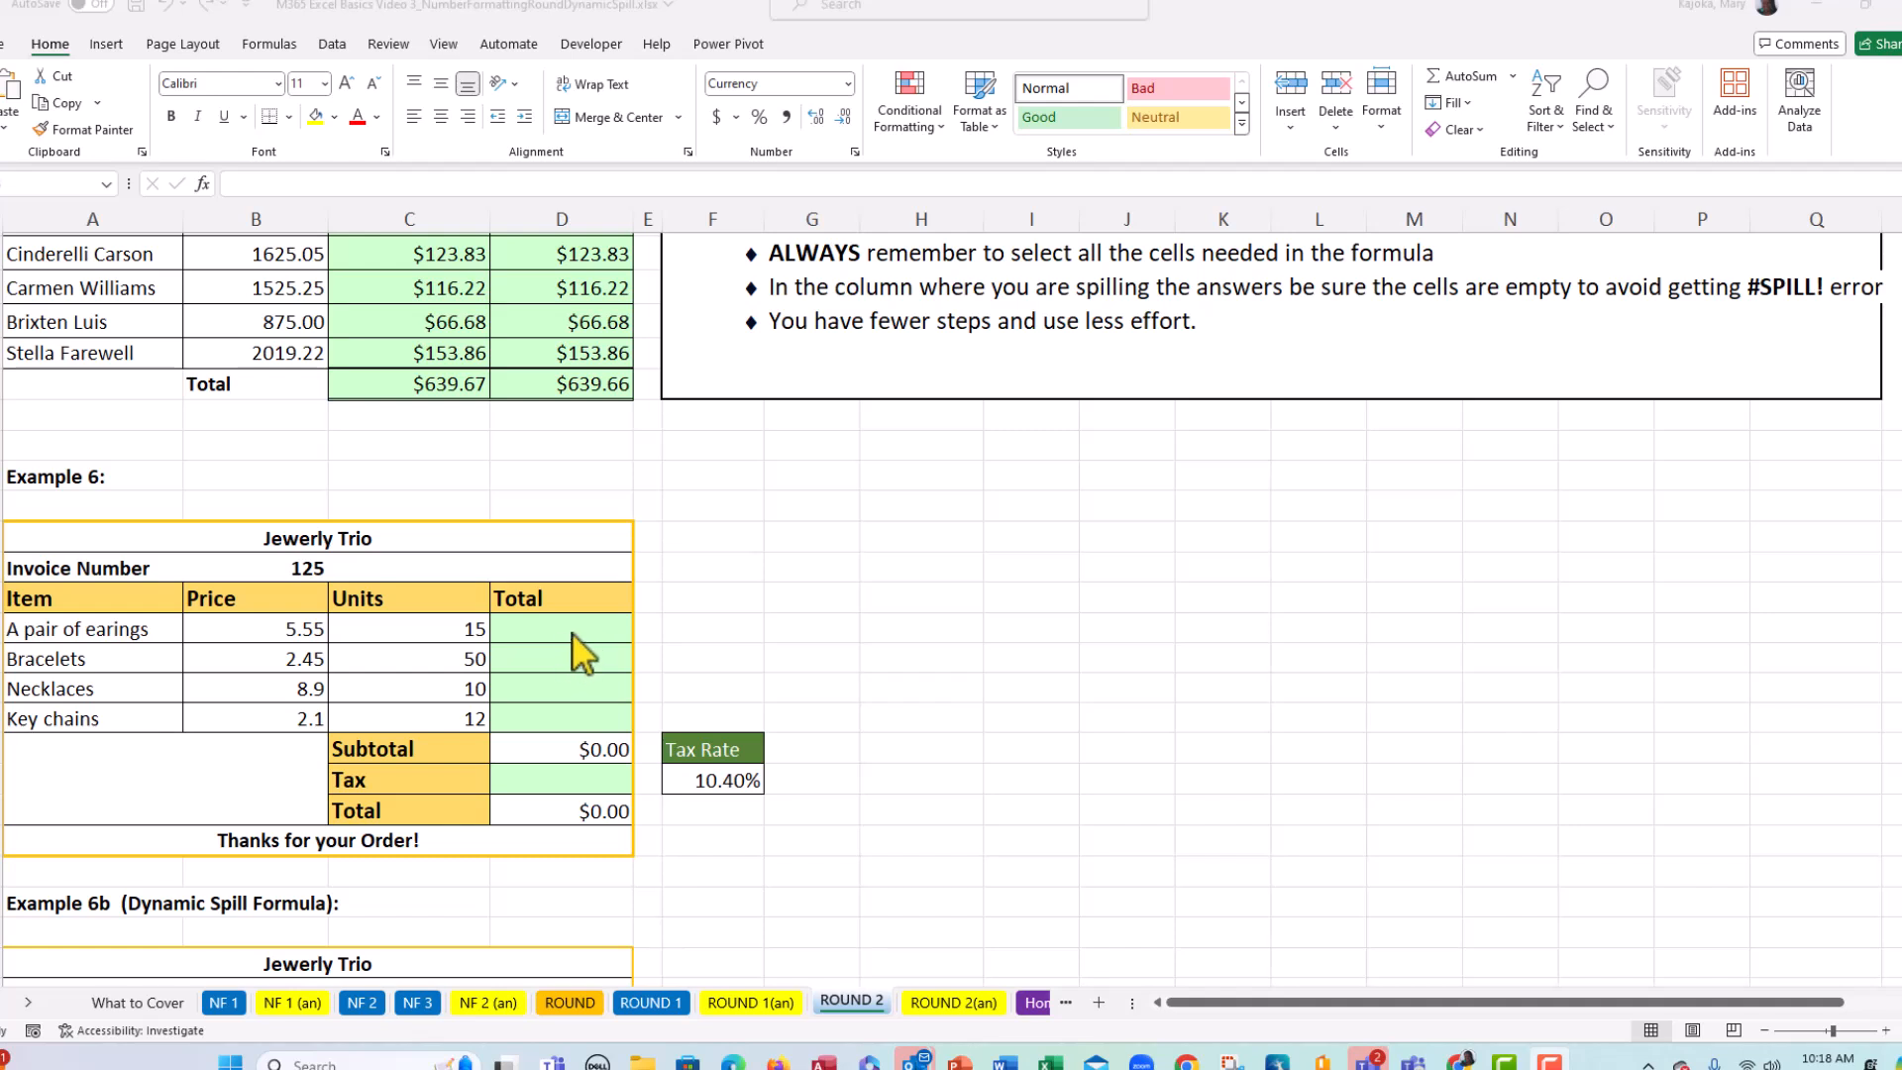
pyautogui.click(571, 631)
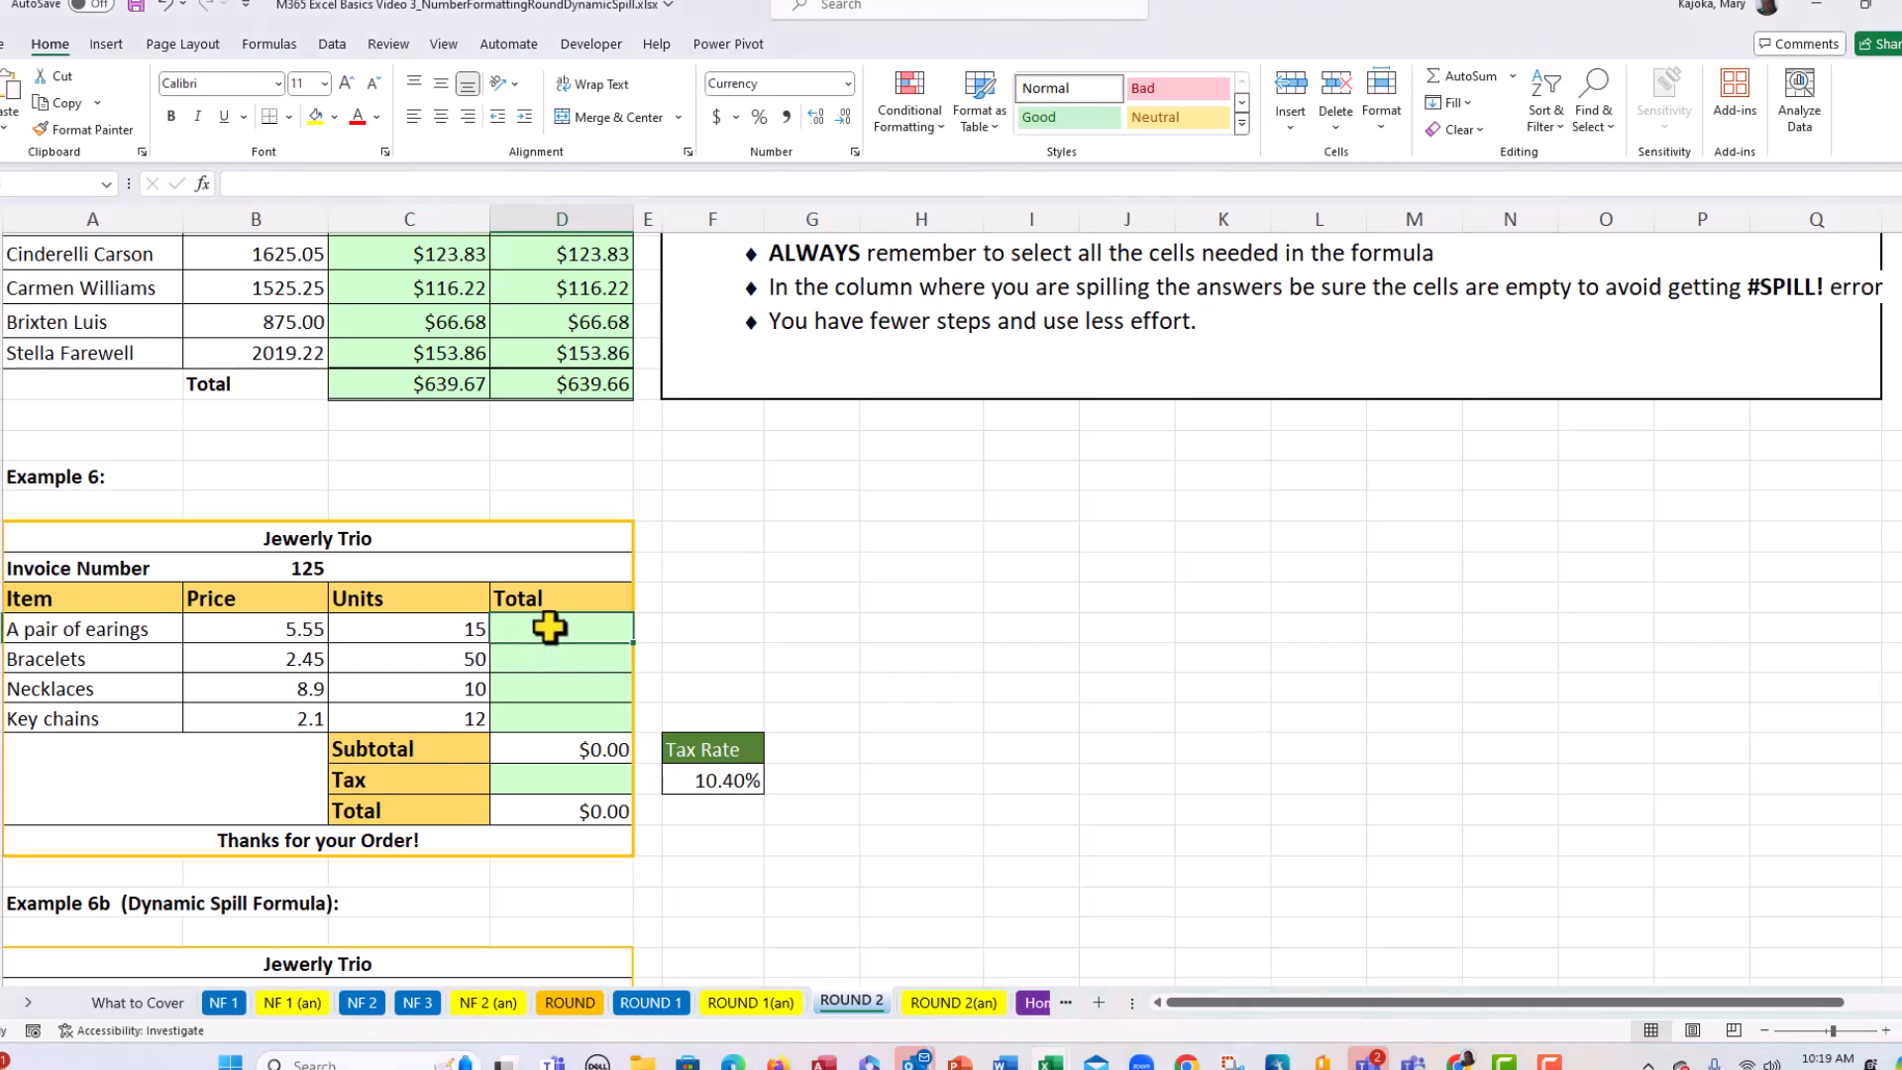
pyautogui.write('=round')
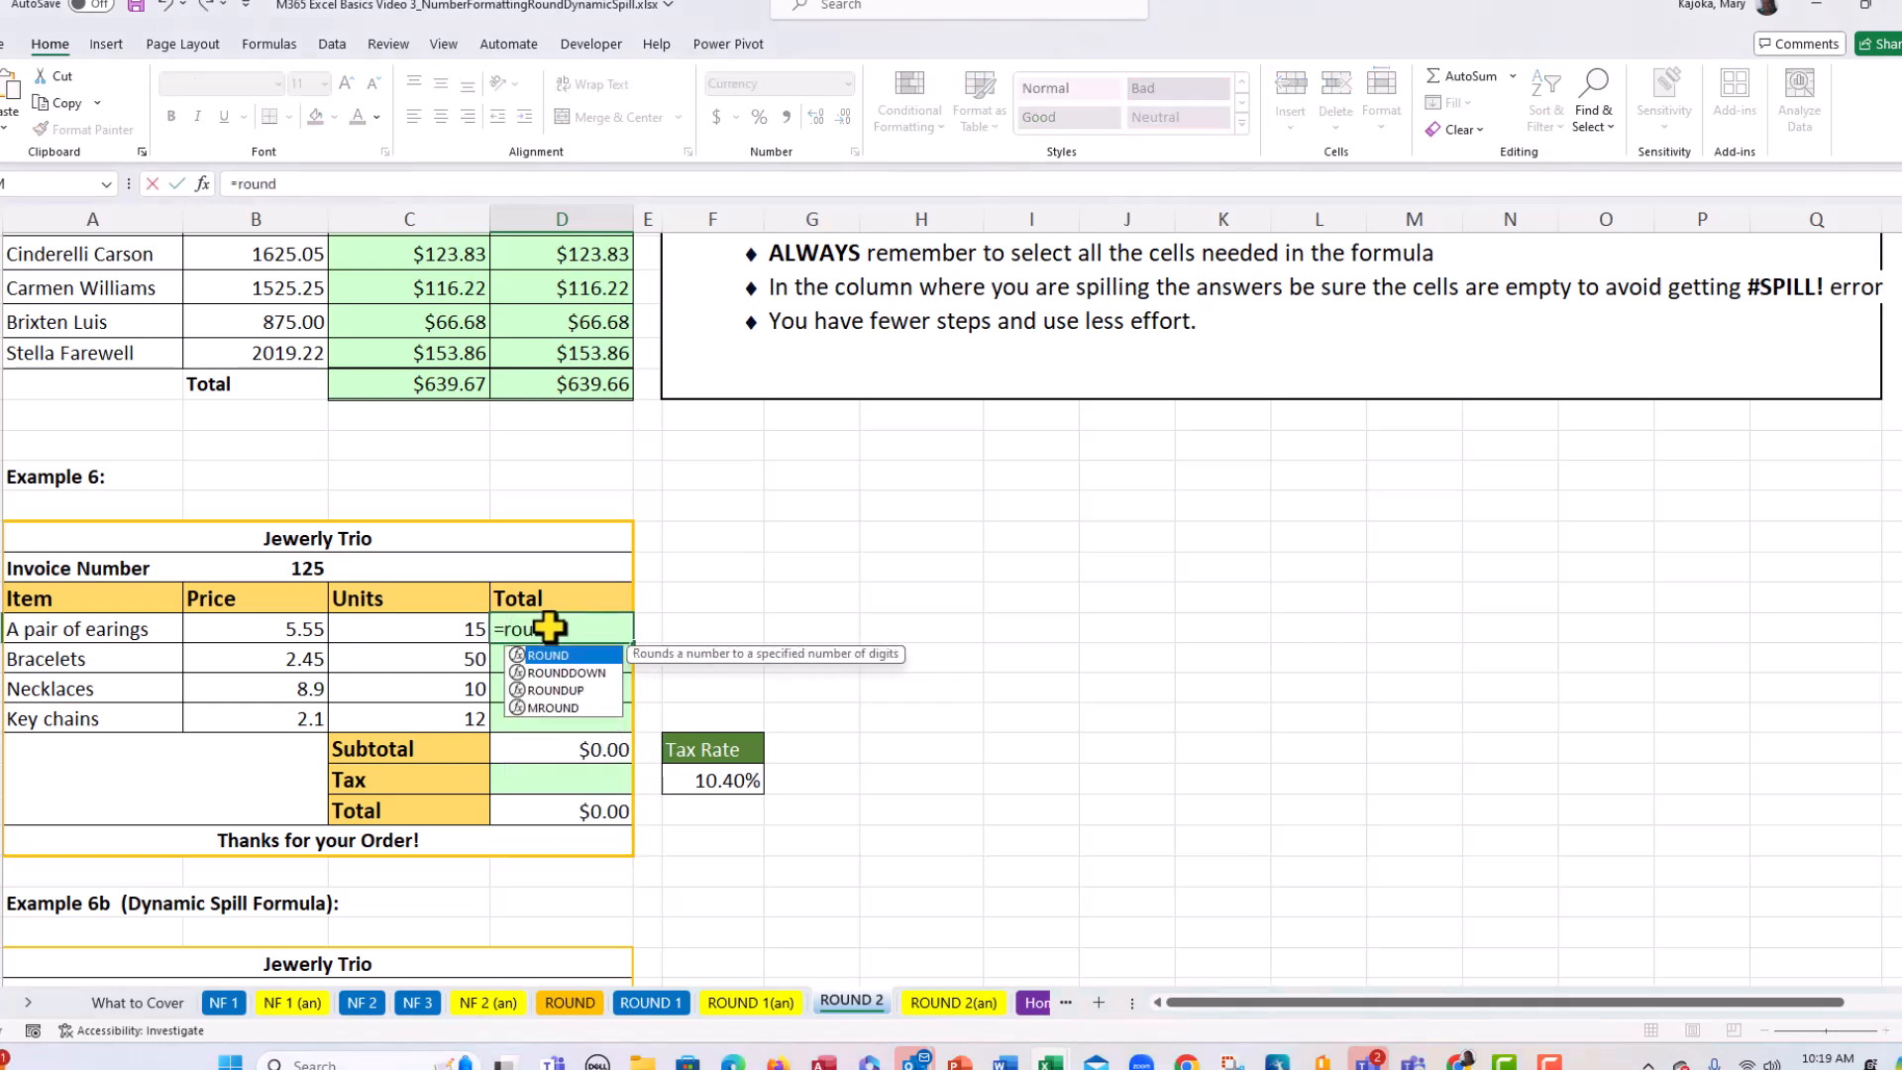
pyautogui.press('Tab')
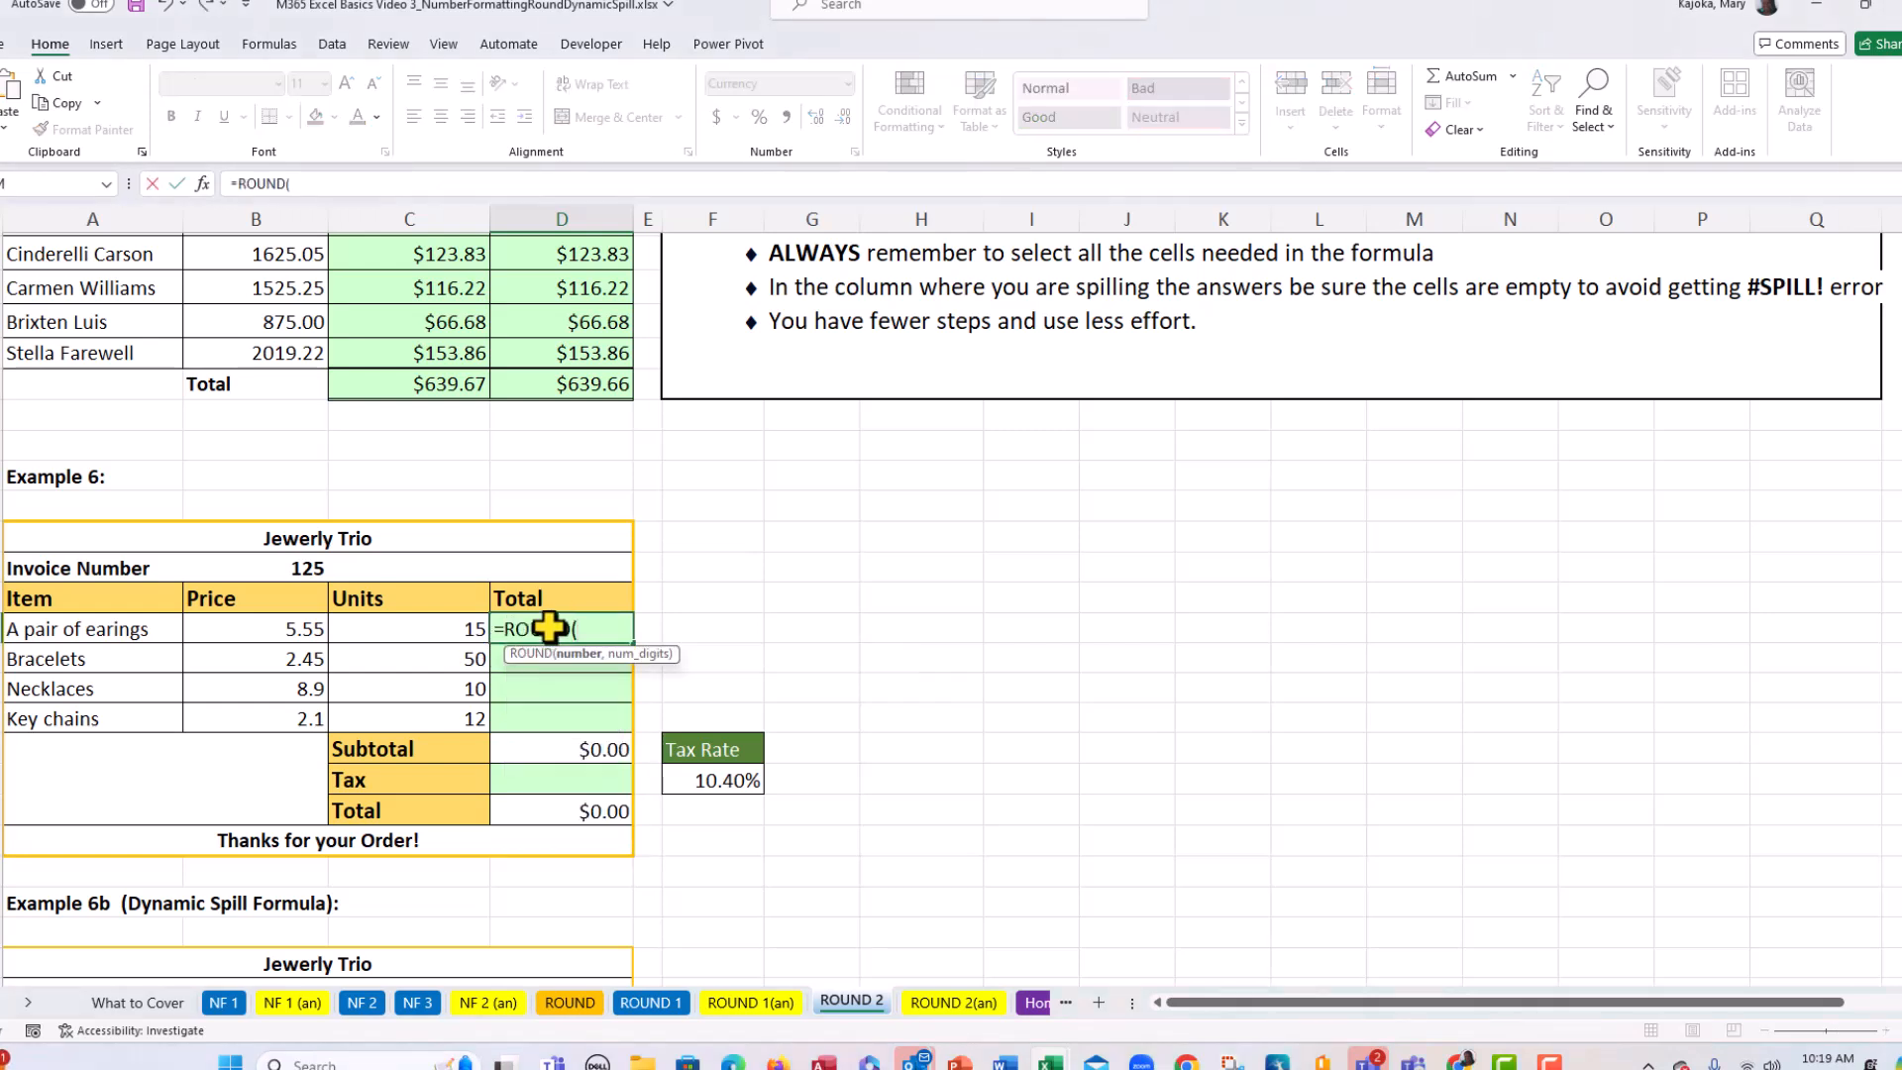
pyautogui.click(277, 626)
pyautogui.write('*')
pyautogui.click(403, 641)
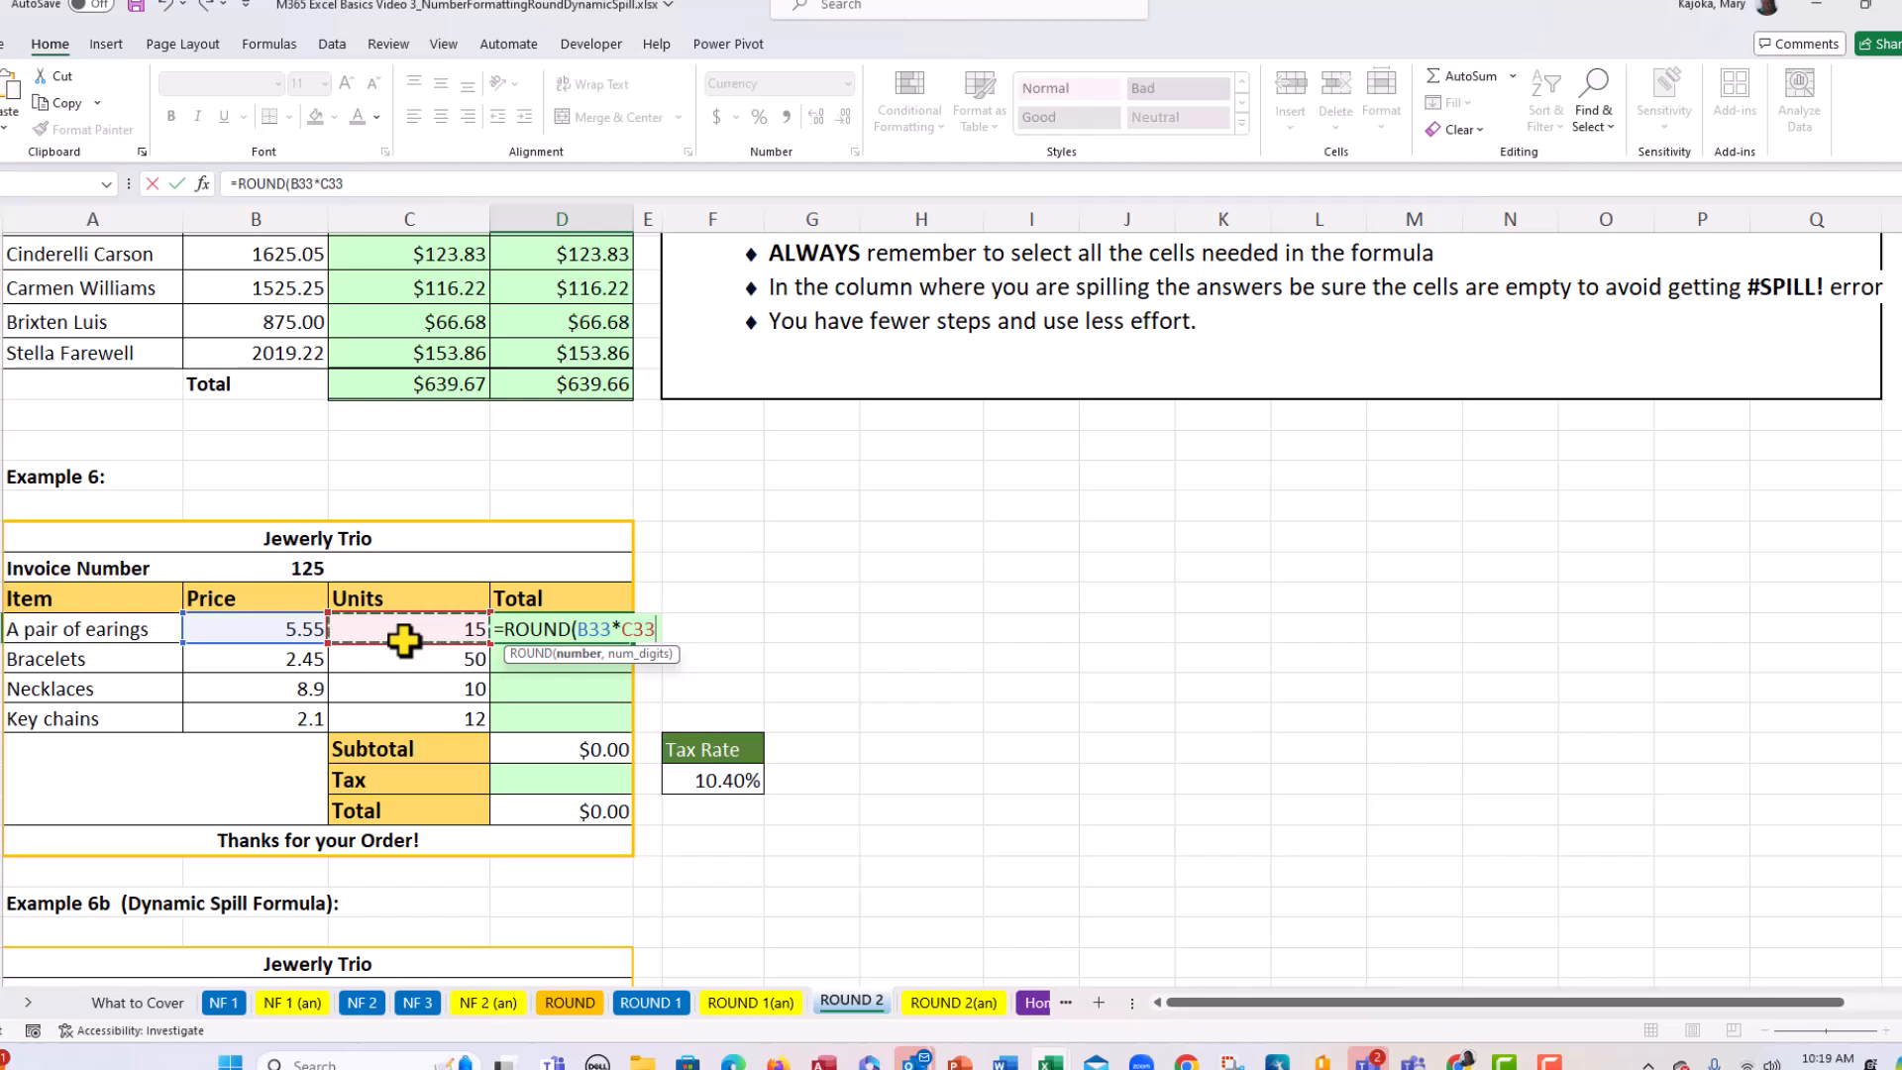
pyautogui.write(',')
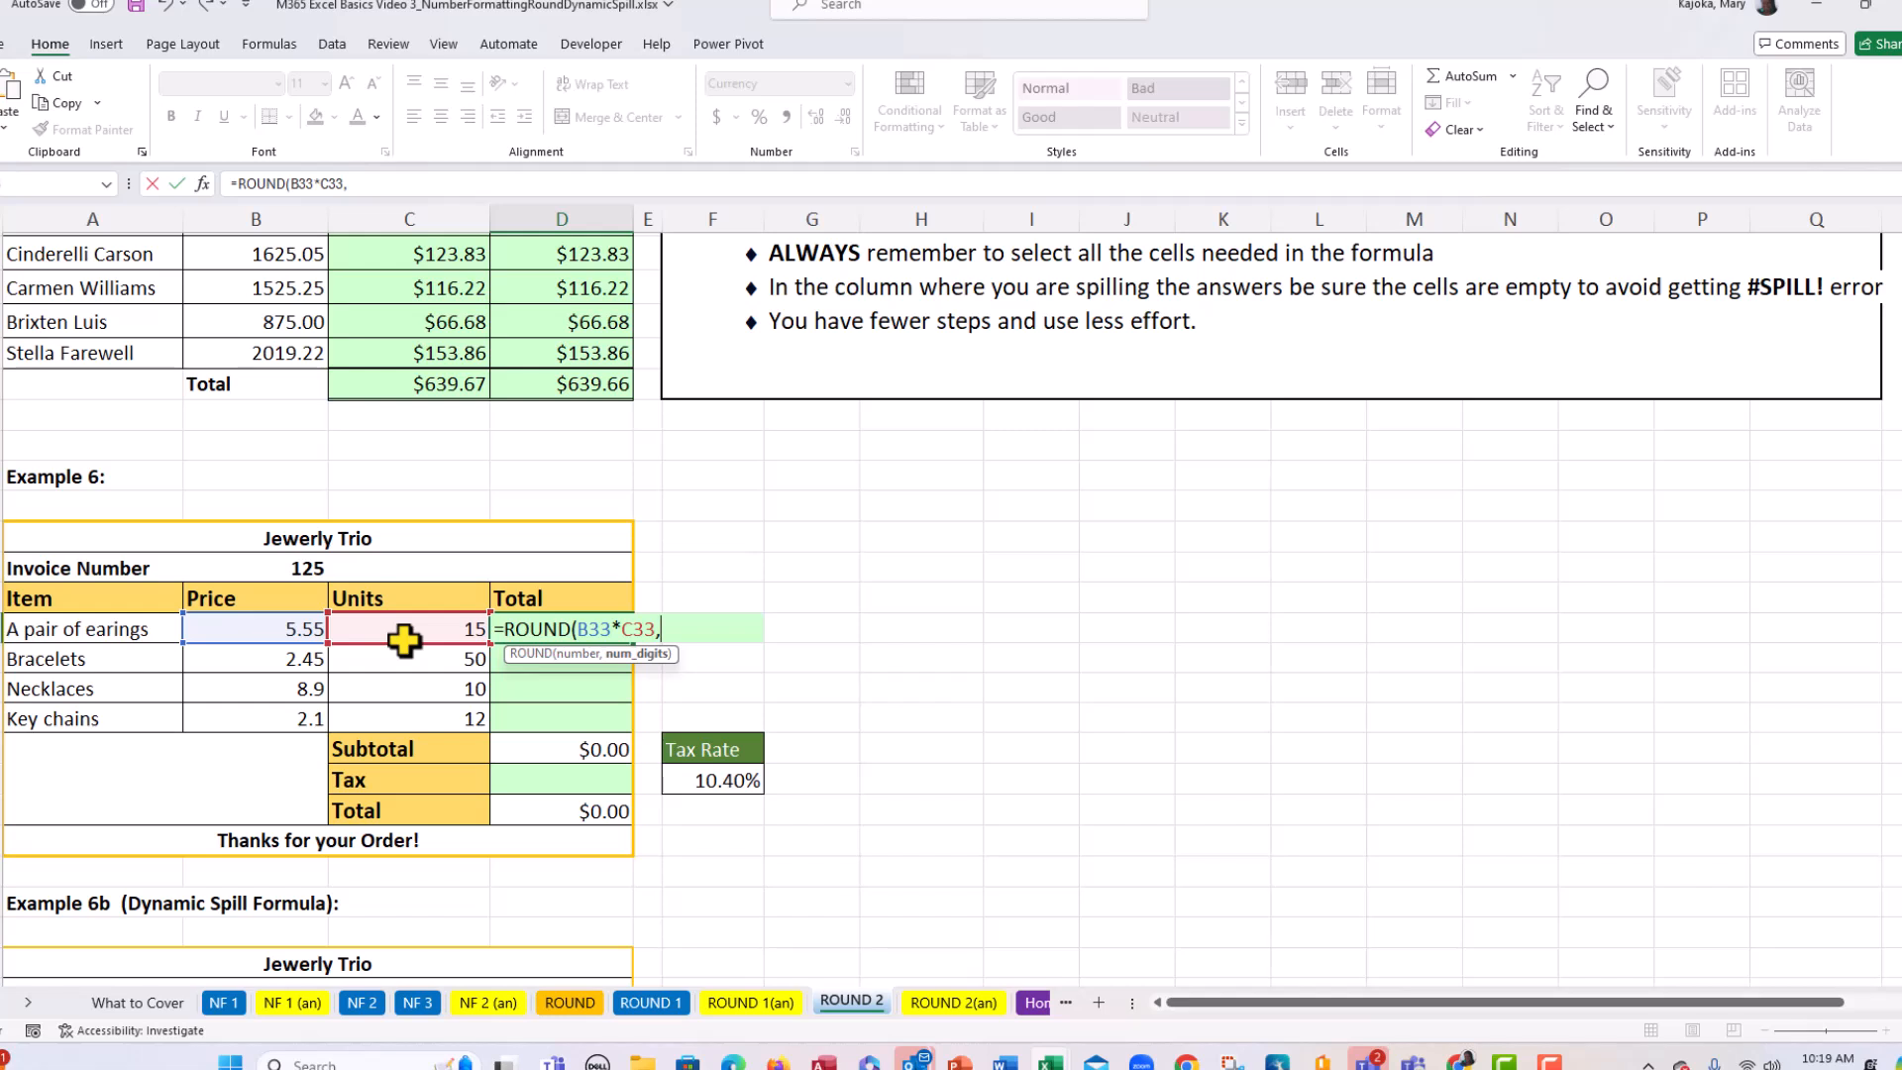
pyautogui.write('2)')
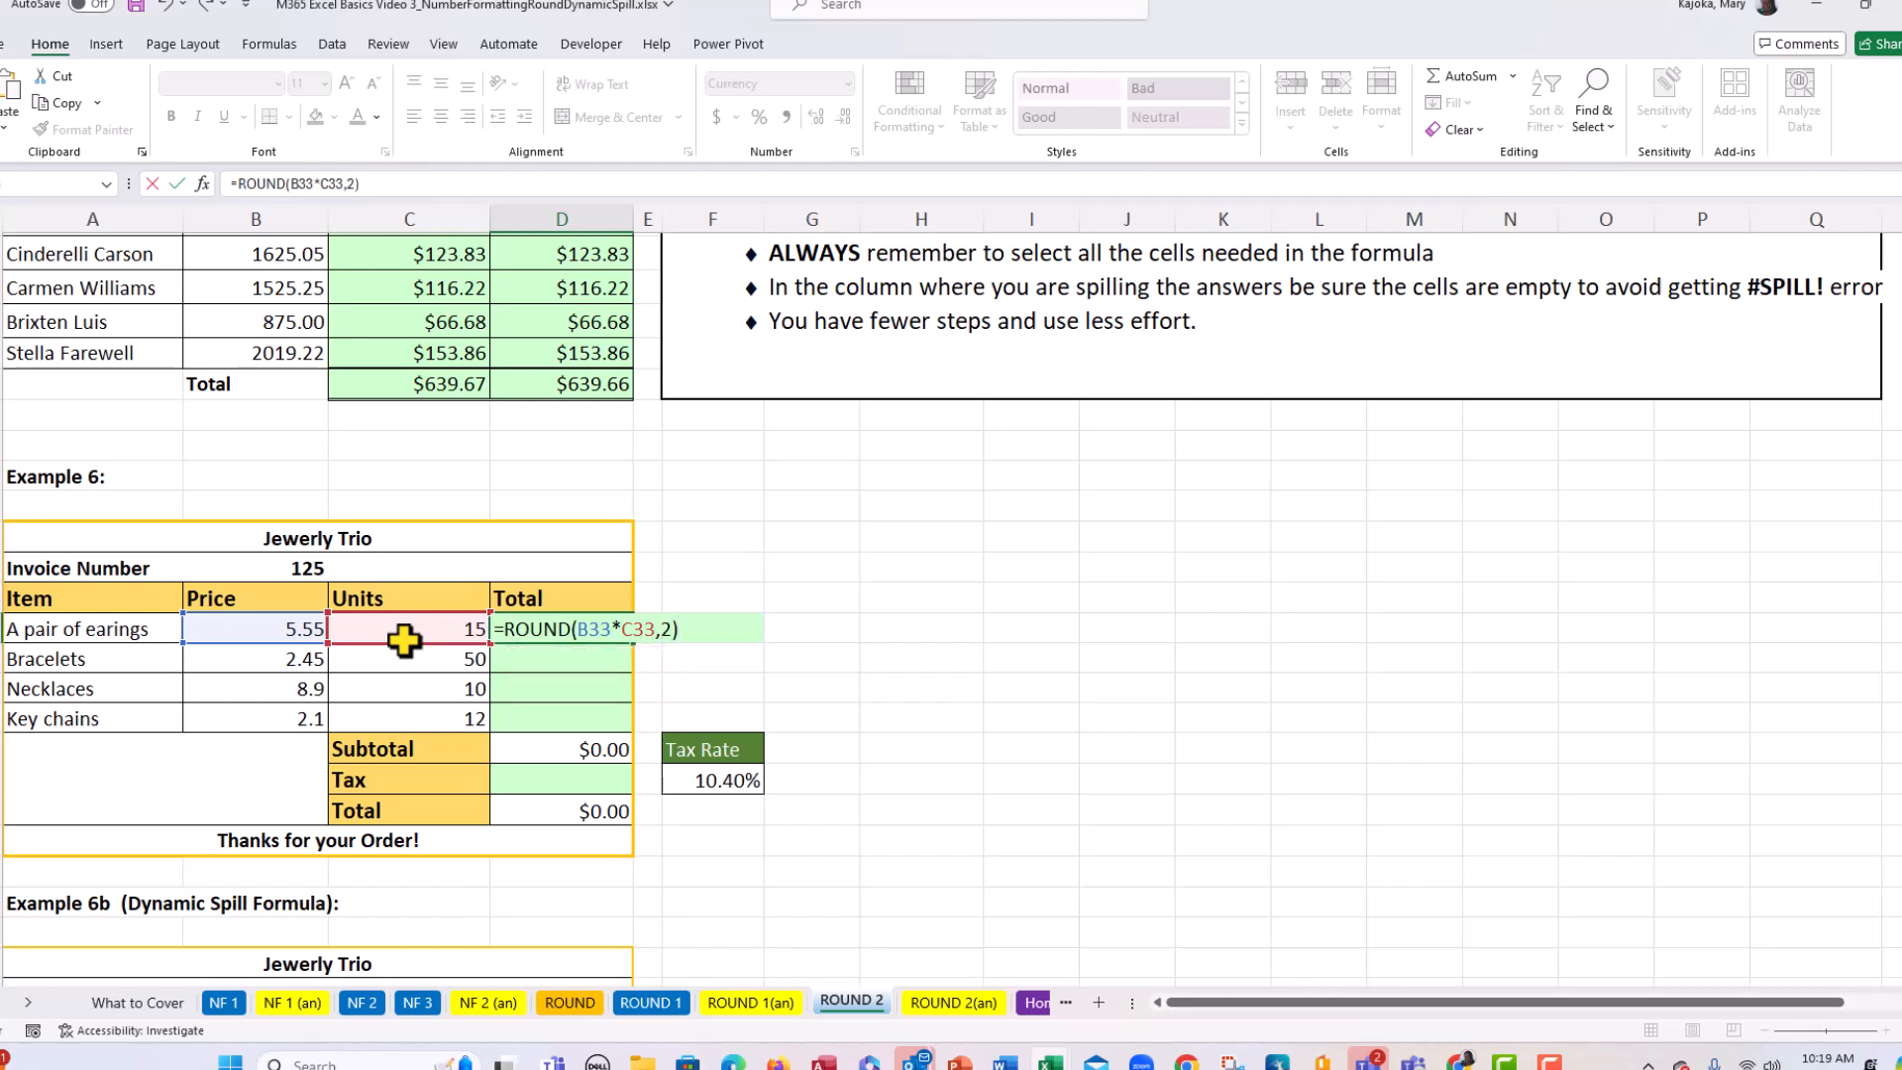
pyautogui.press('Return')
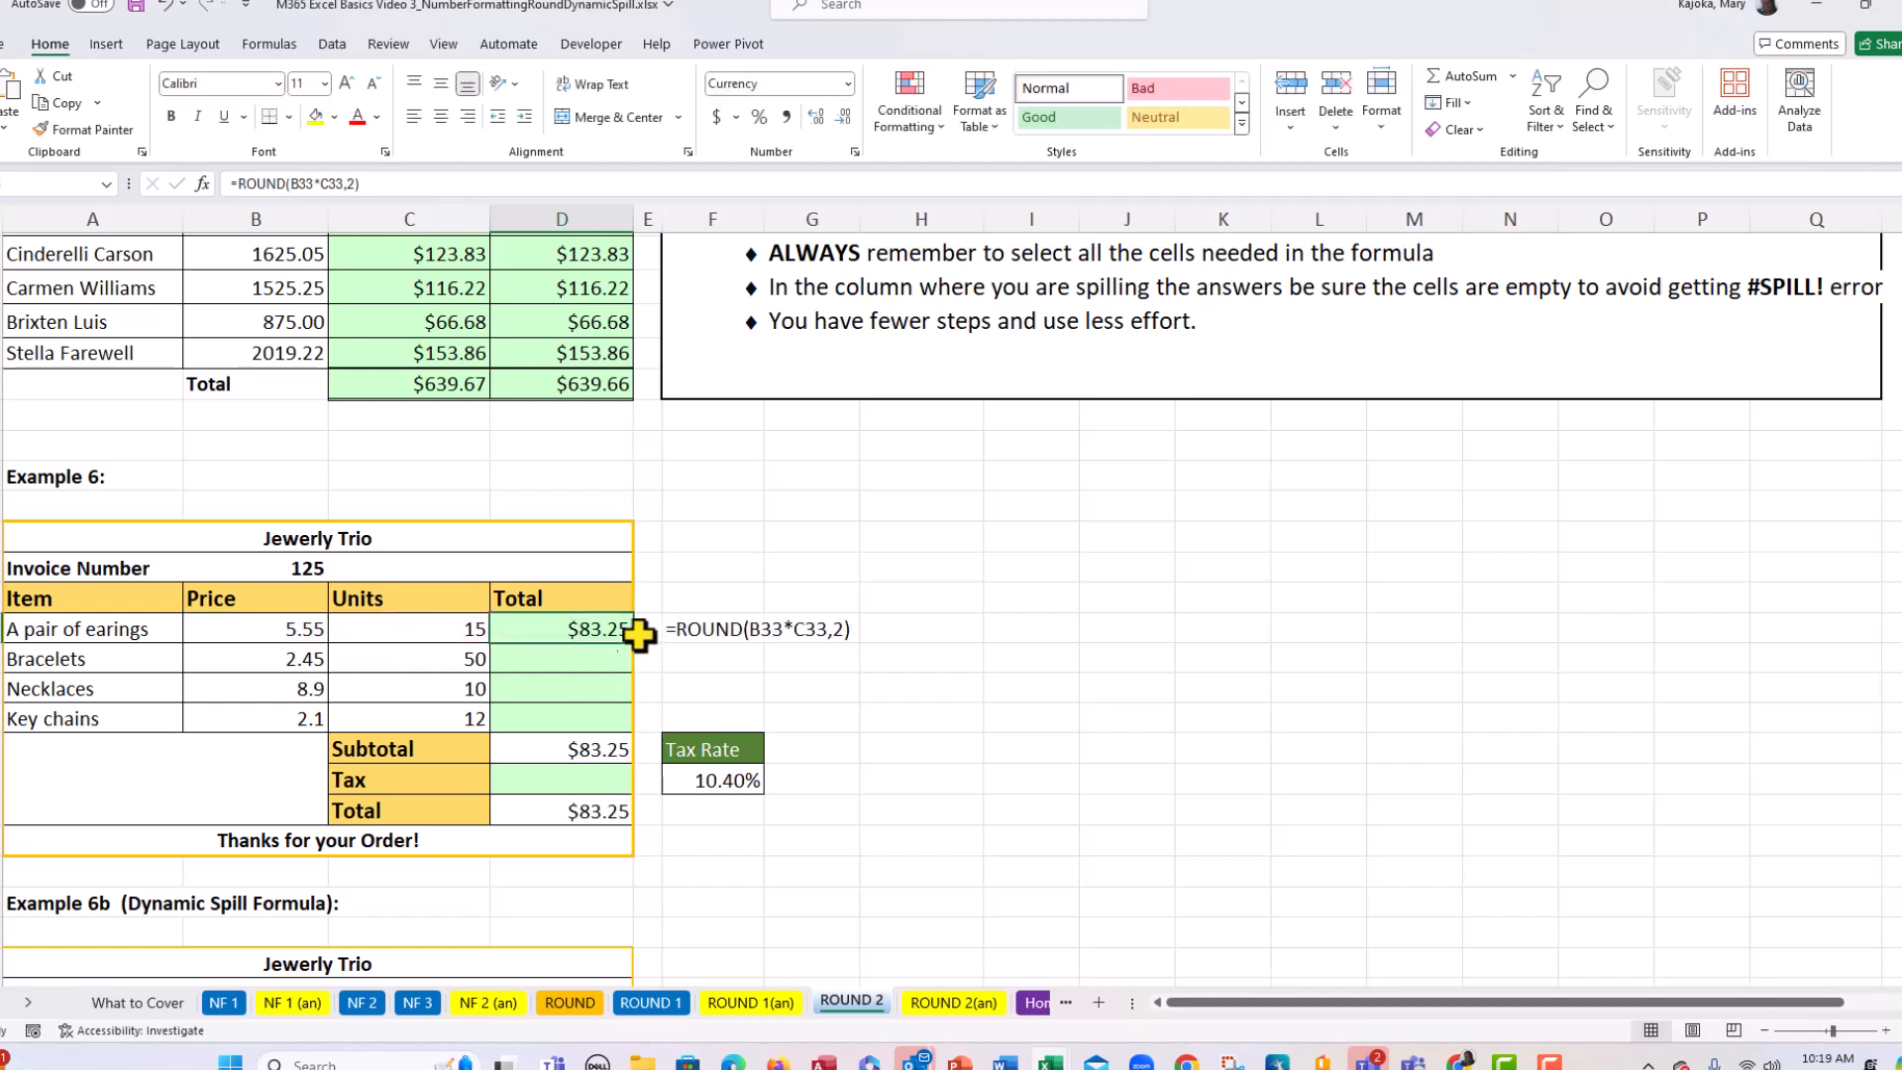
pyautogui.moveTo(633, 634); pyautogui.dragTo(630, 724)
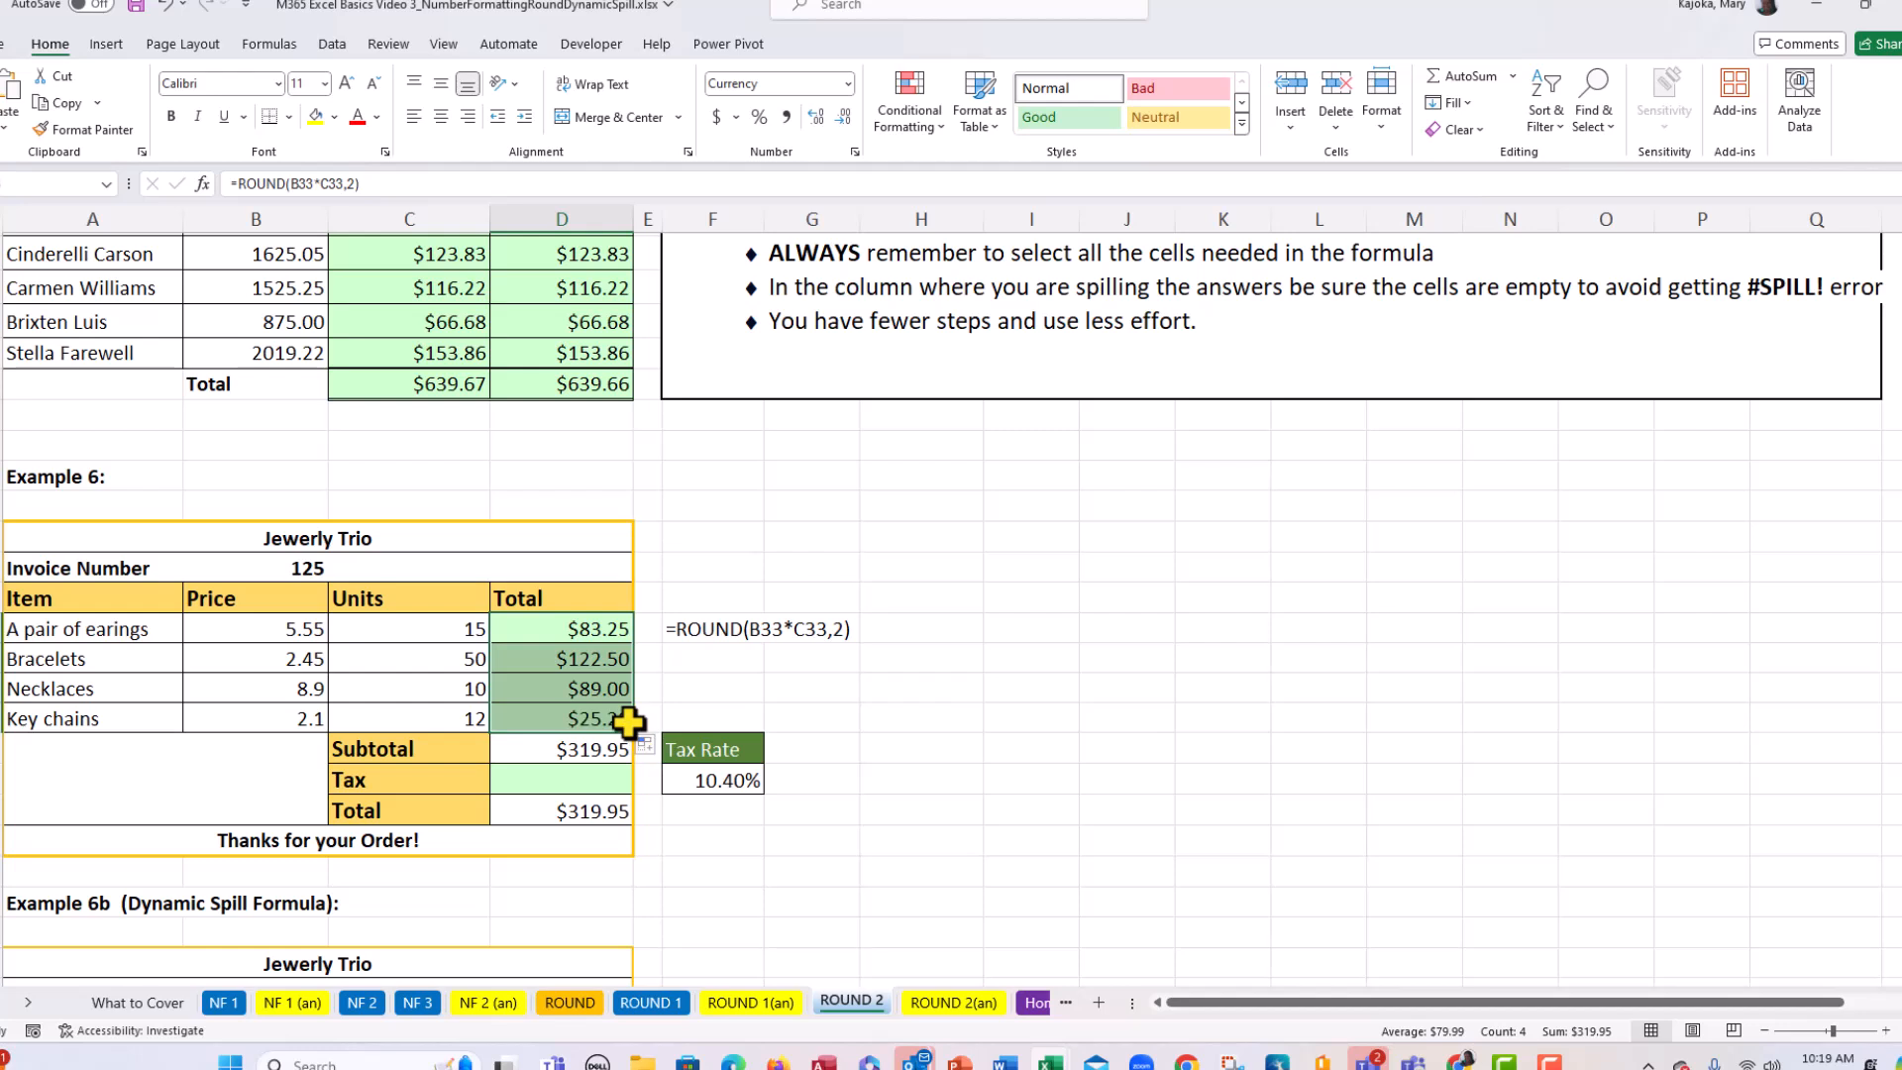
# - Check the subtotal formula in D37, and calculate Example 6's invoice tax in D38 with =ROUND(D37*F38,2)
pyautogui.click(586, 751)
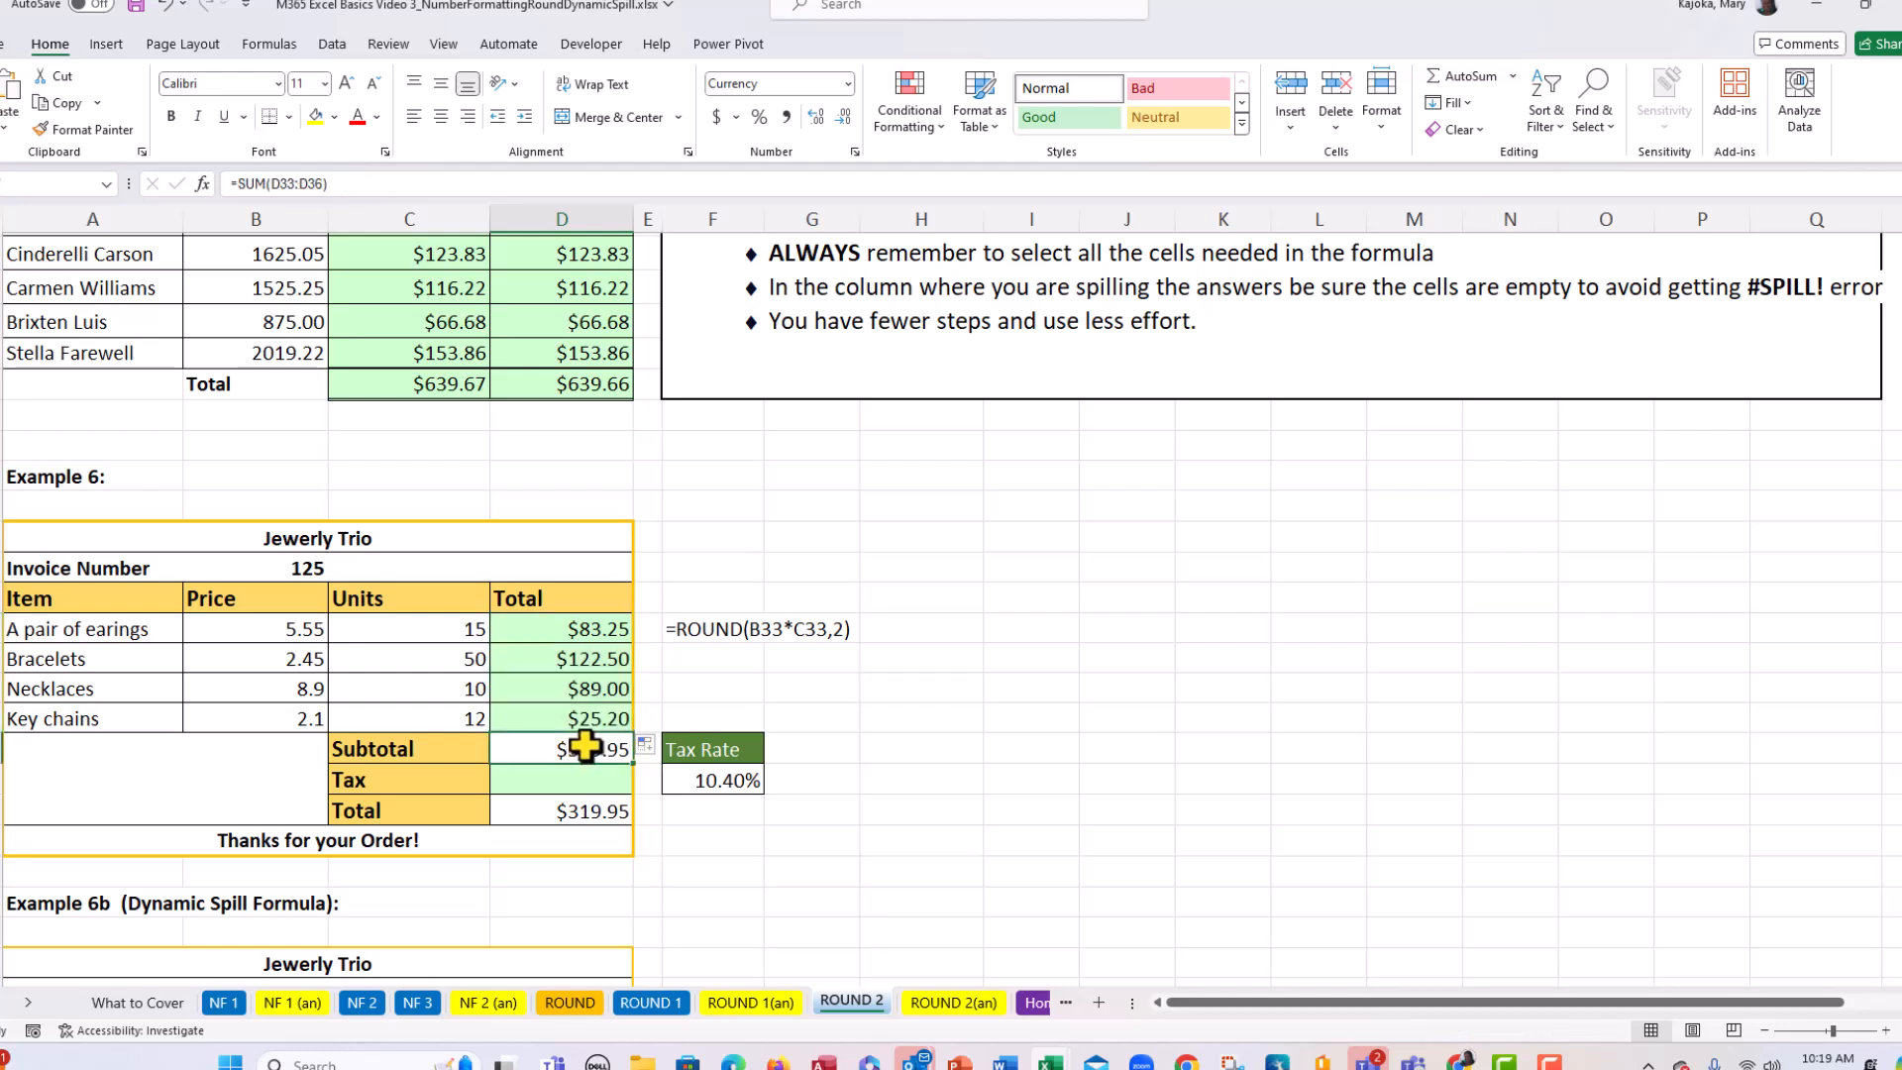
pyautogui.click(560, 781)
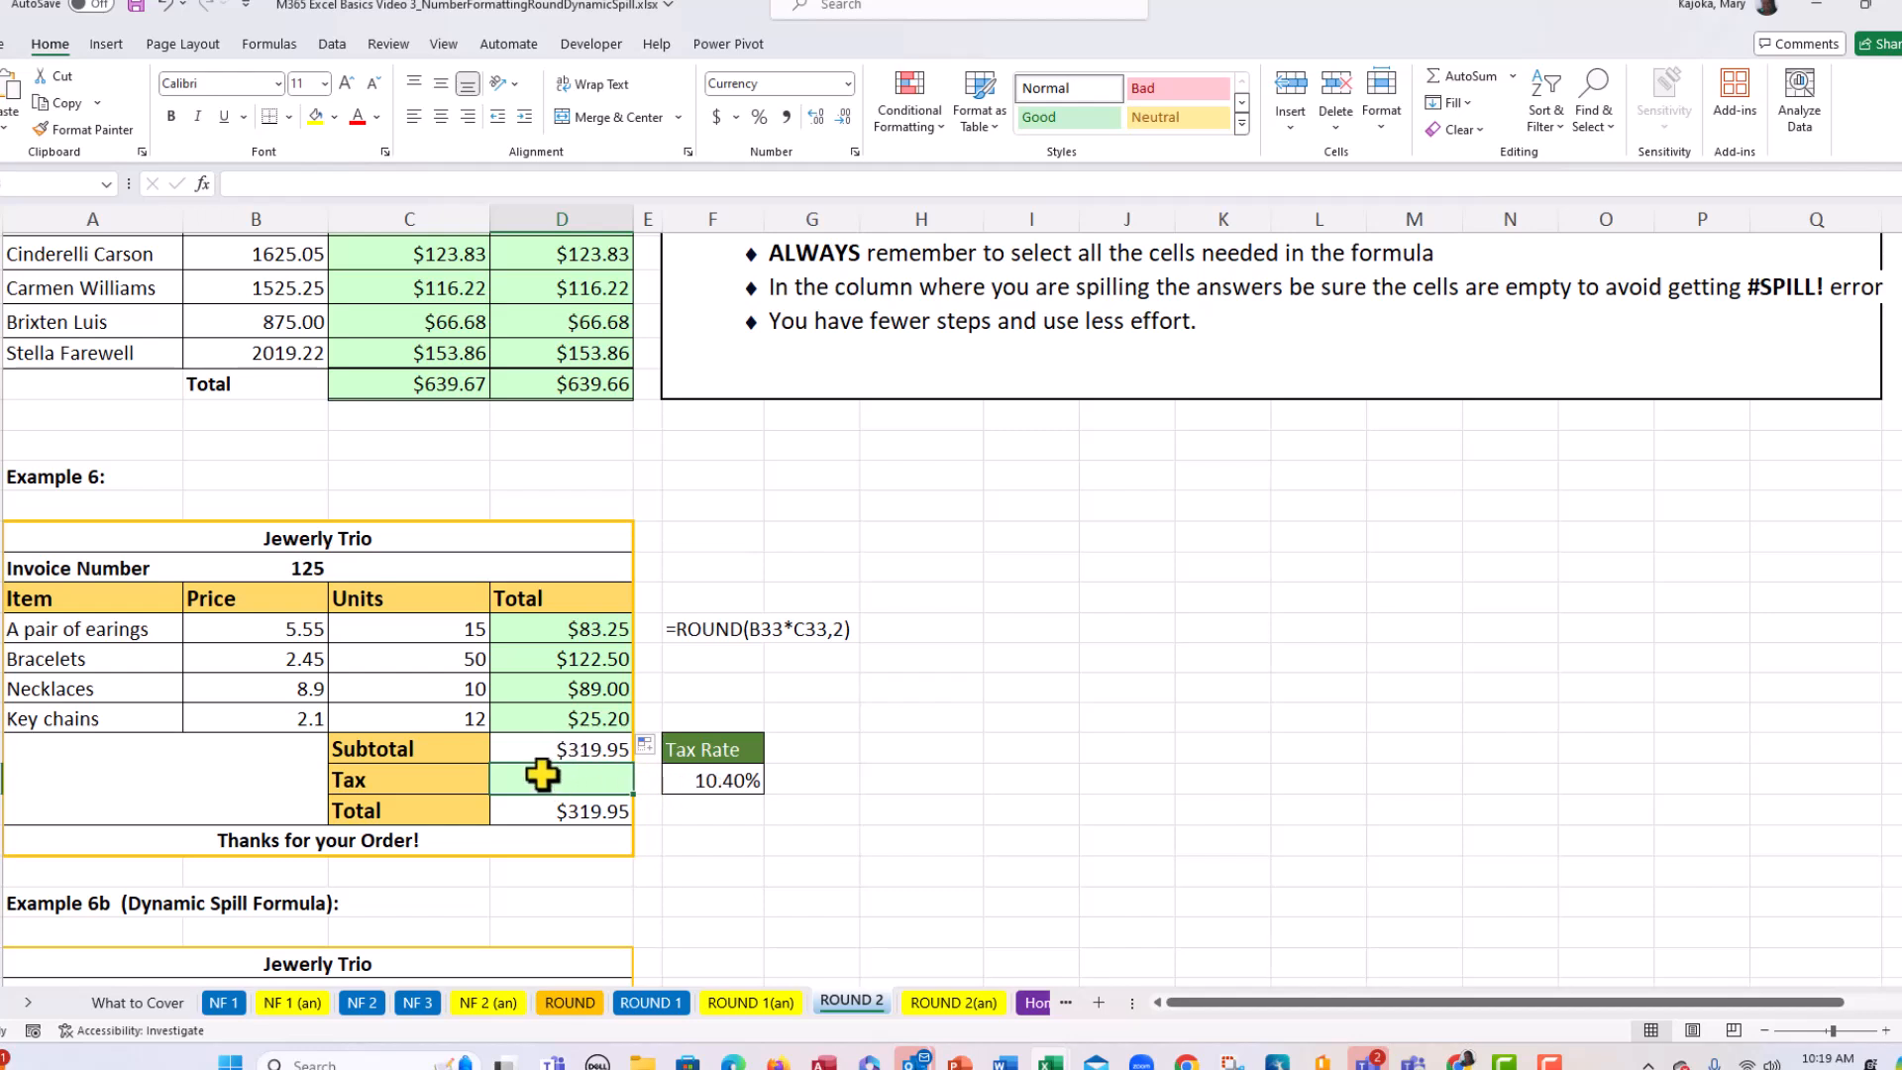
pyautogui.write('=rou')
pyautogui.press('Tab')
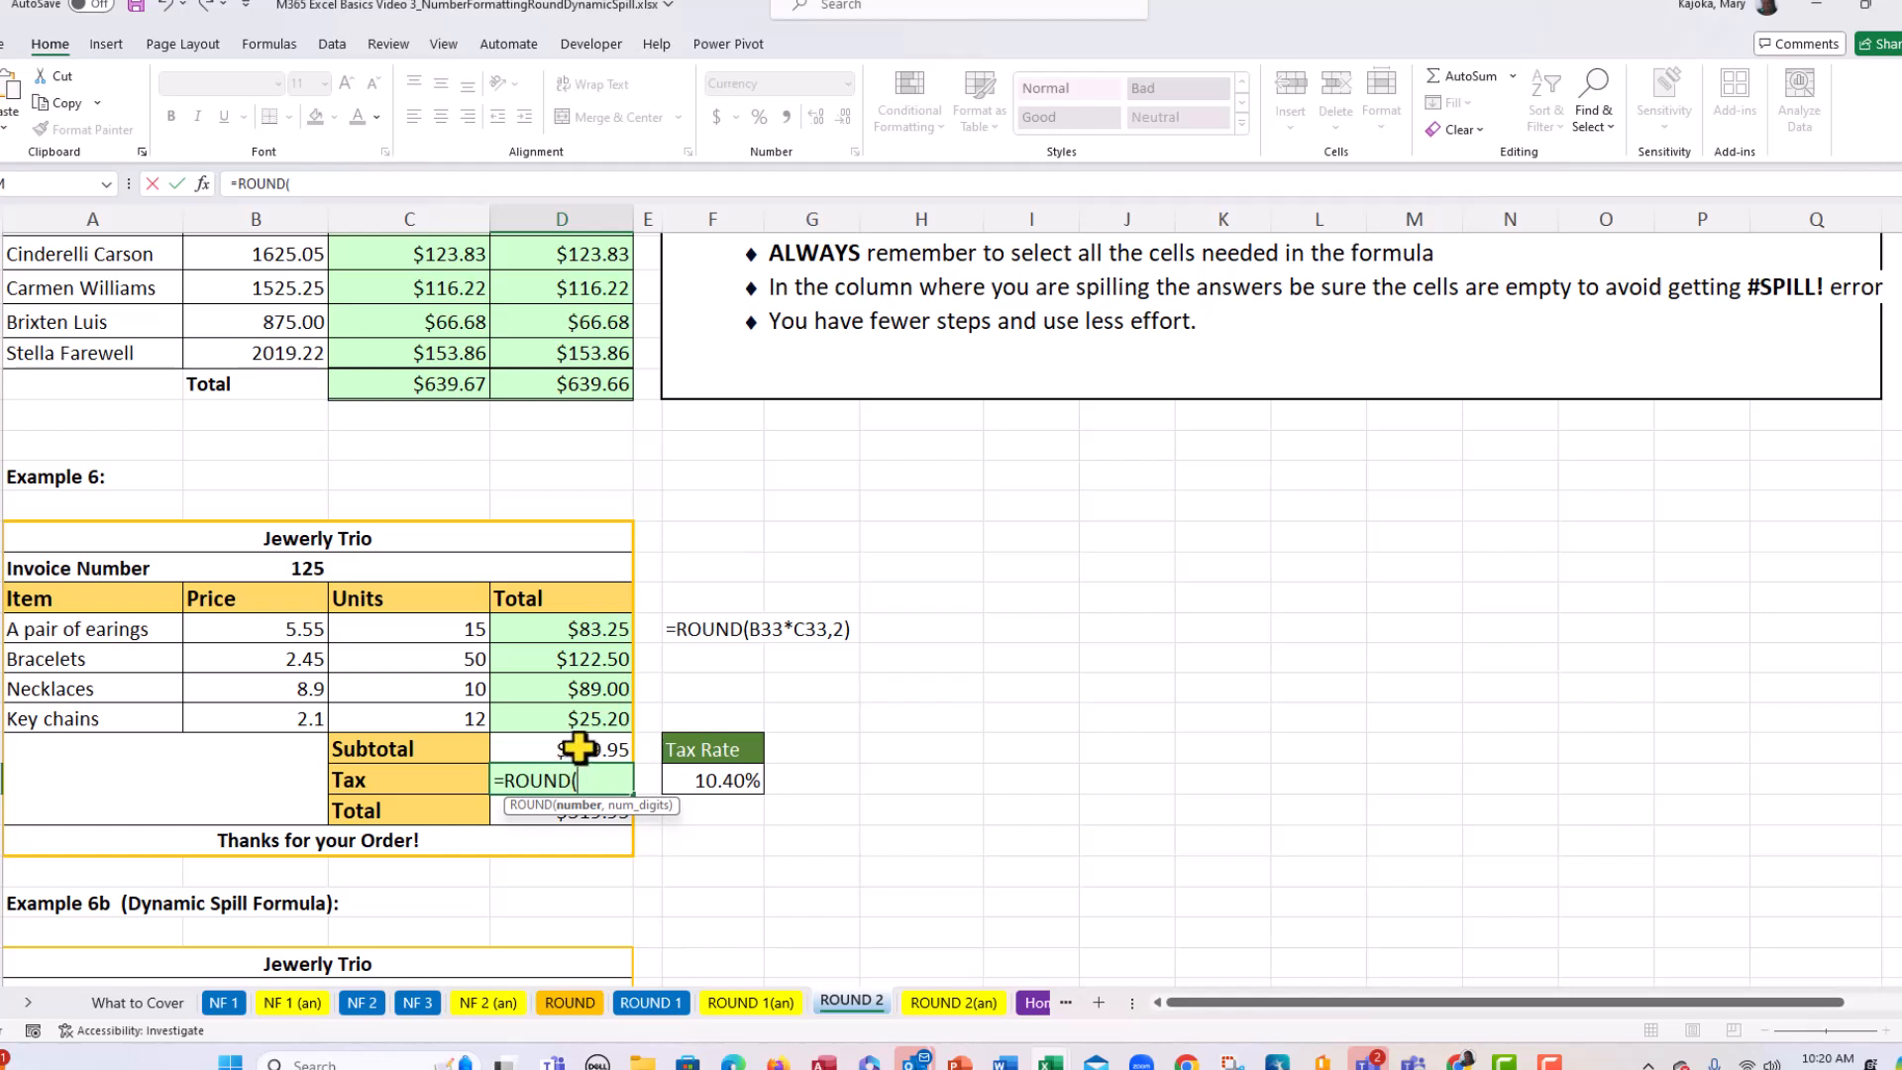
pyautogui.click(579, 749)
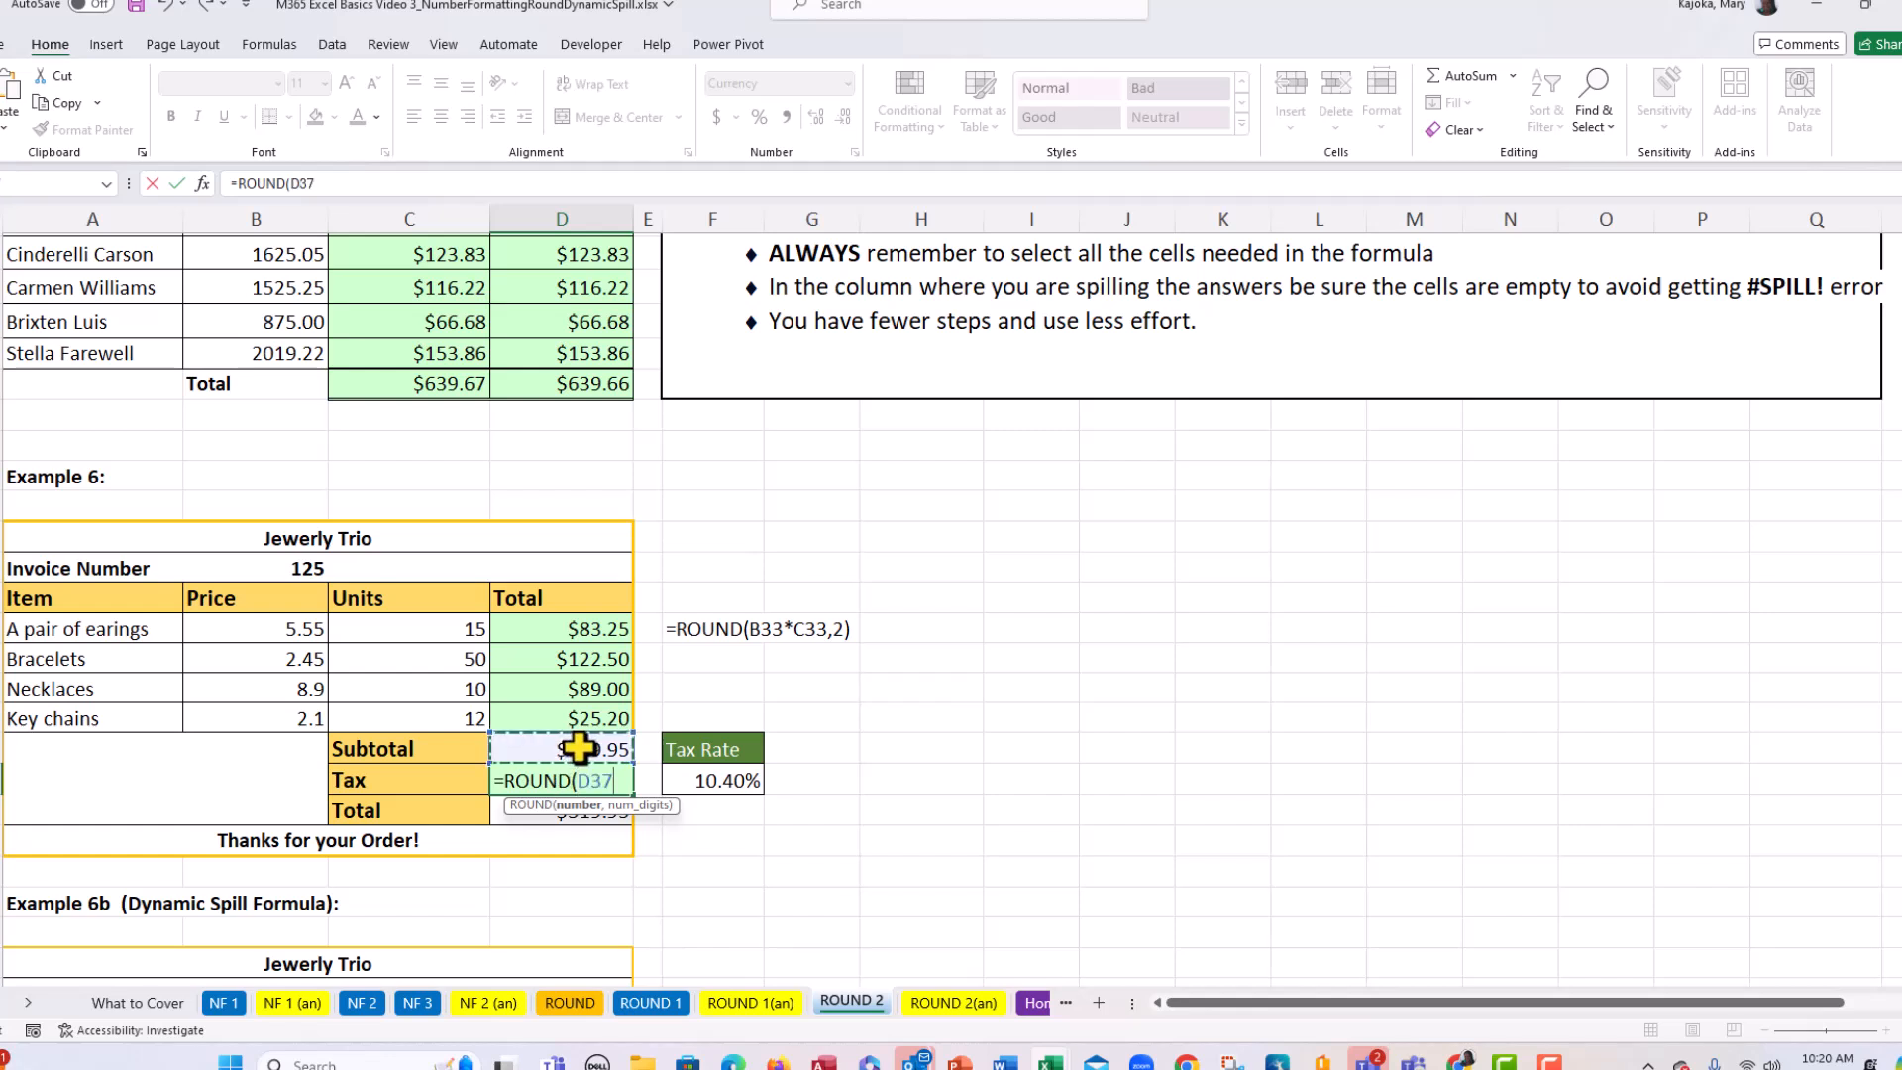
pyautogui.write('*')
pyautogui.click(707, 779)
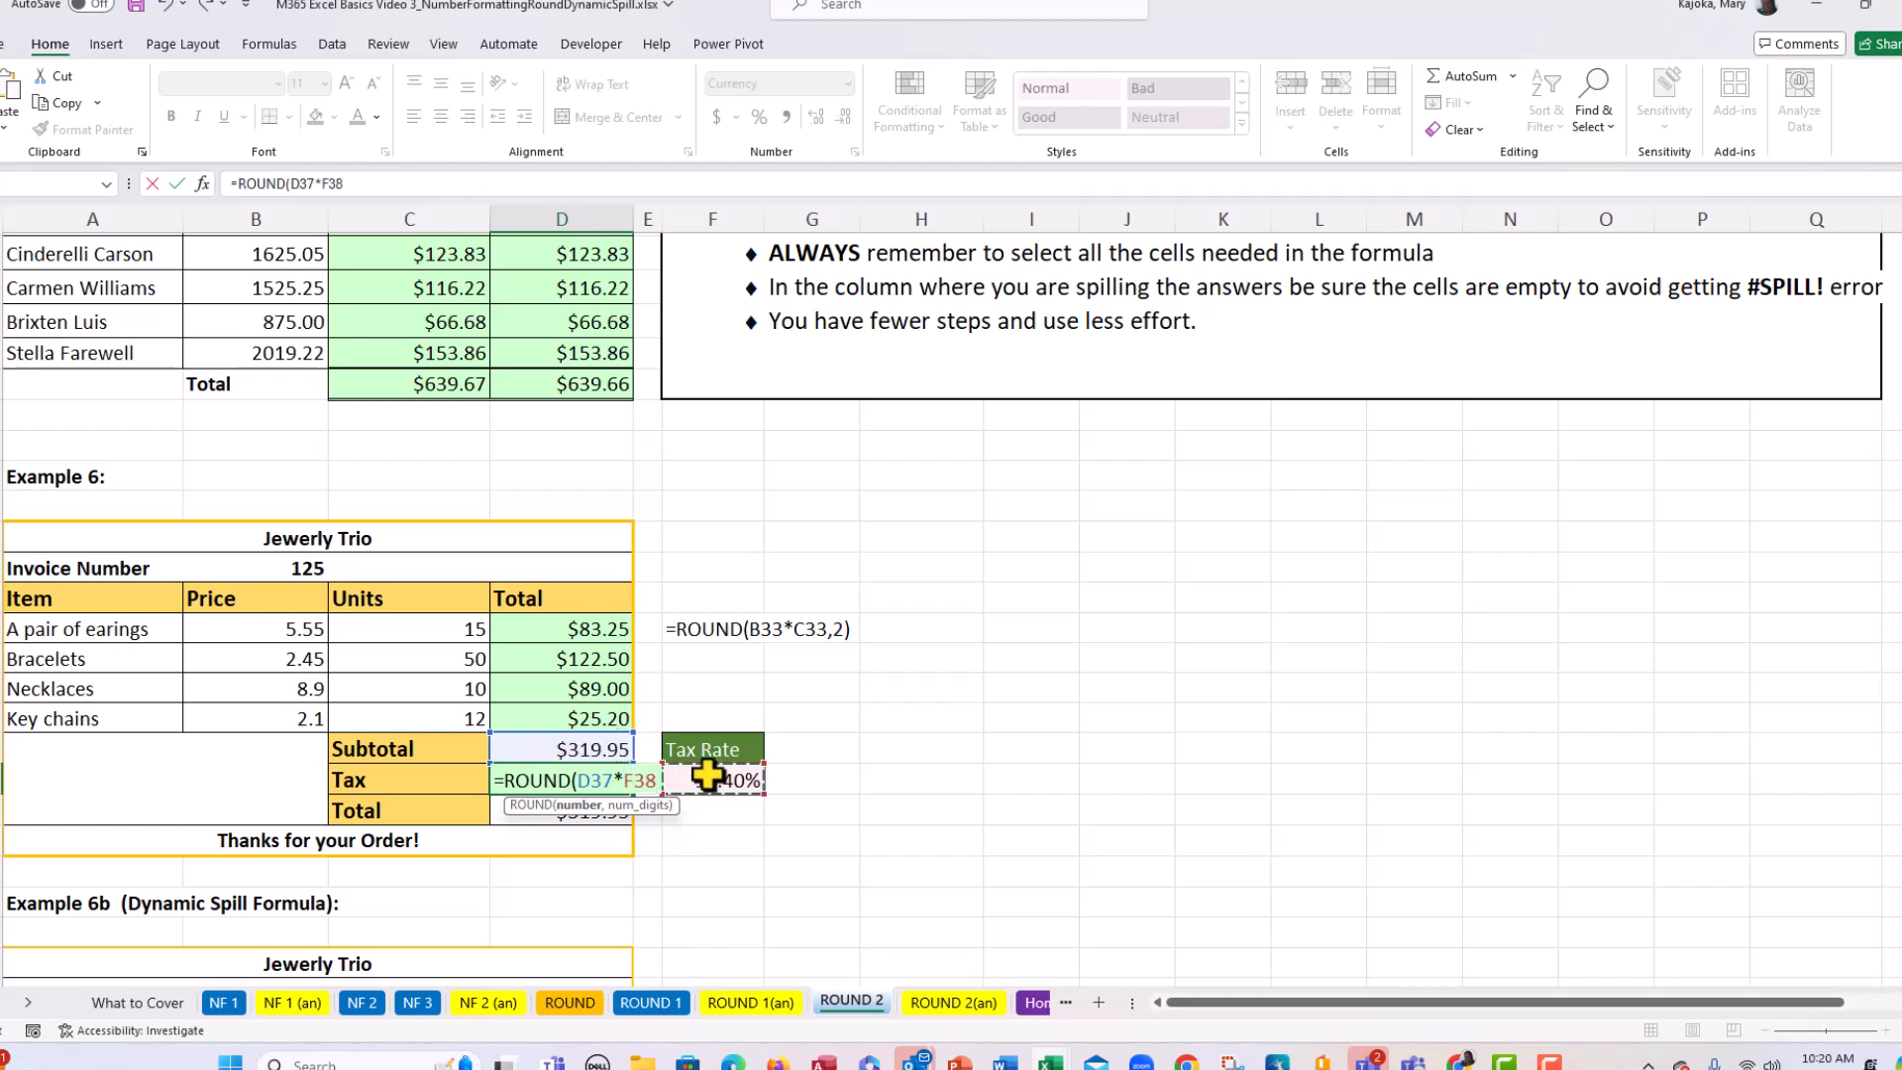
pyautogui.write(',2)')
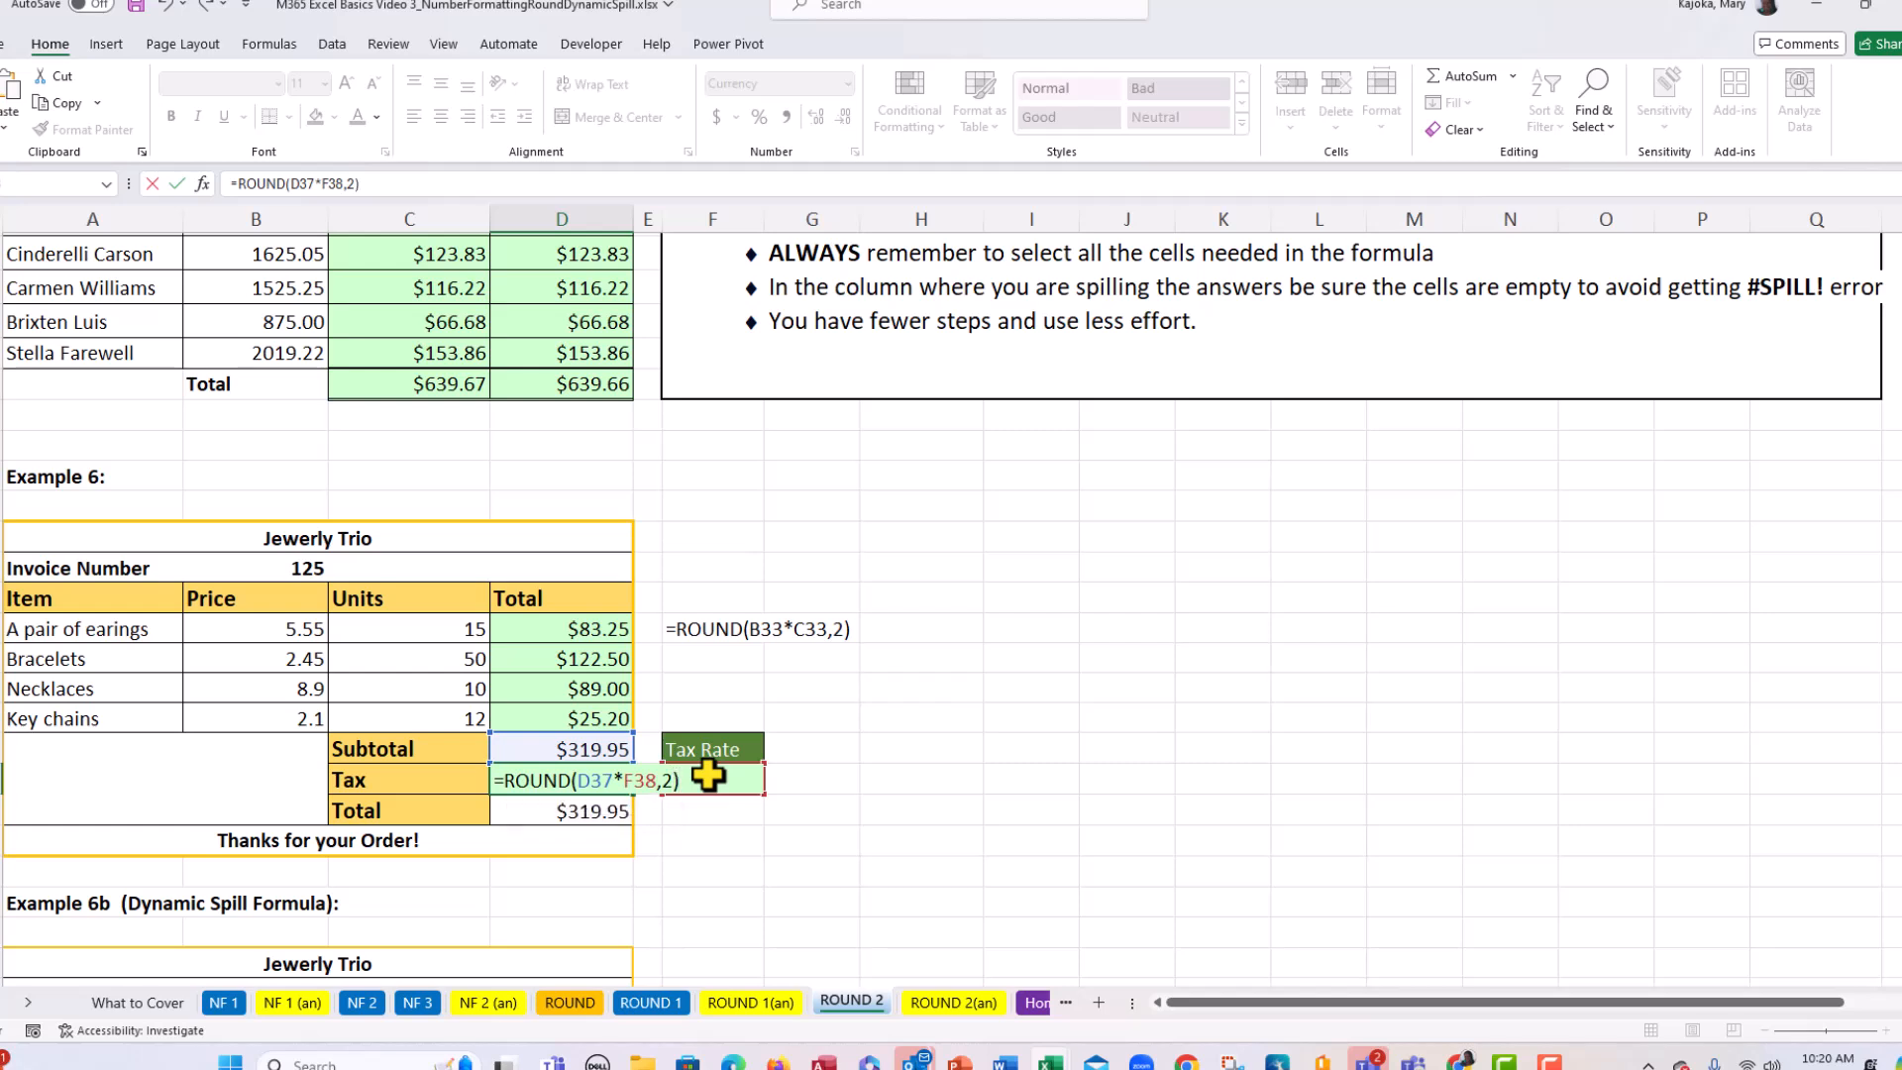
pyautogui.press('Return')
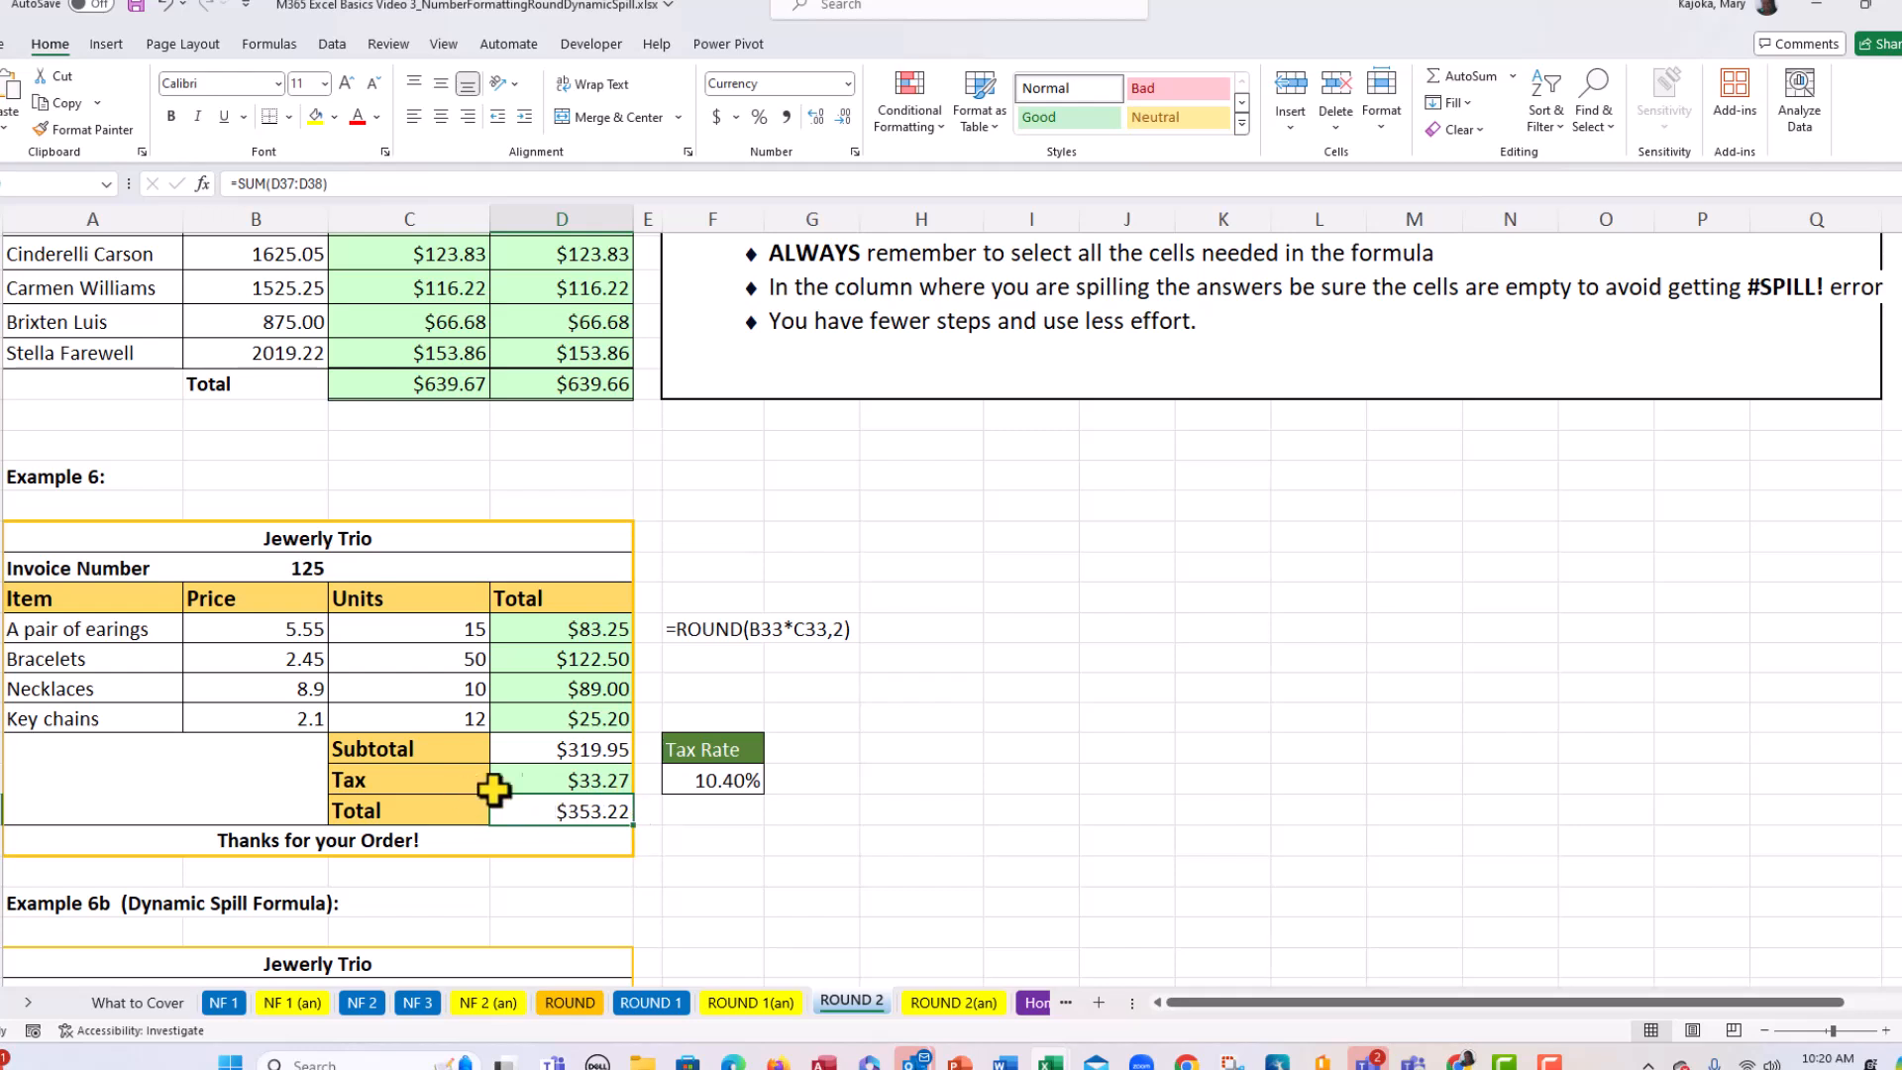
# - Check the tax formula in D38 and the total formula in D39 of Example 6's invoice
pyautogui.click(583, 784)
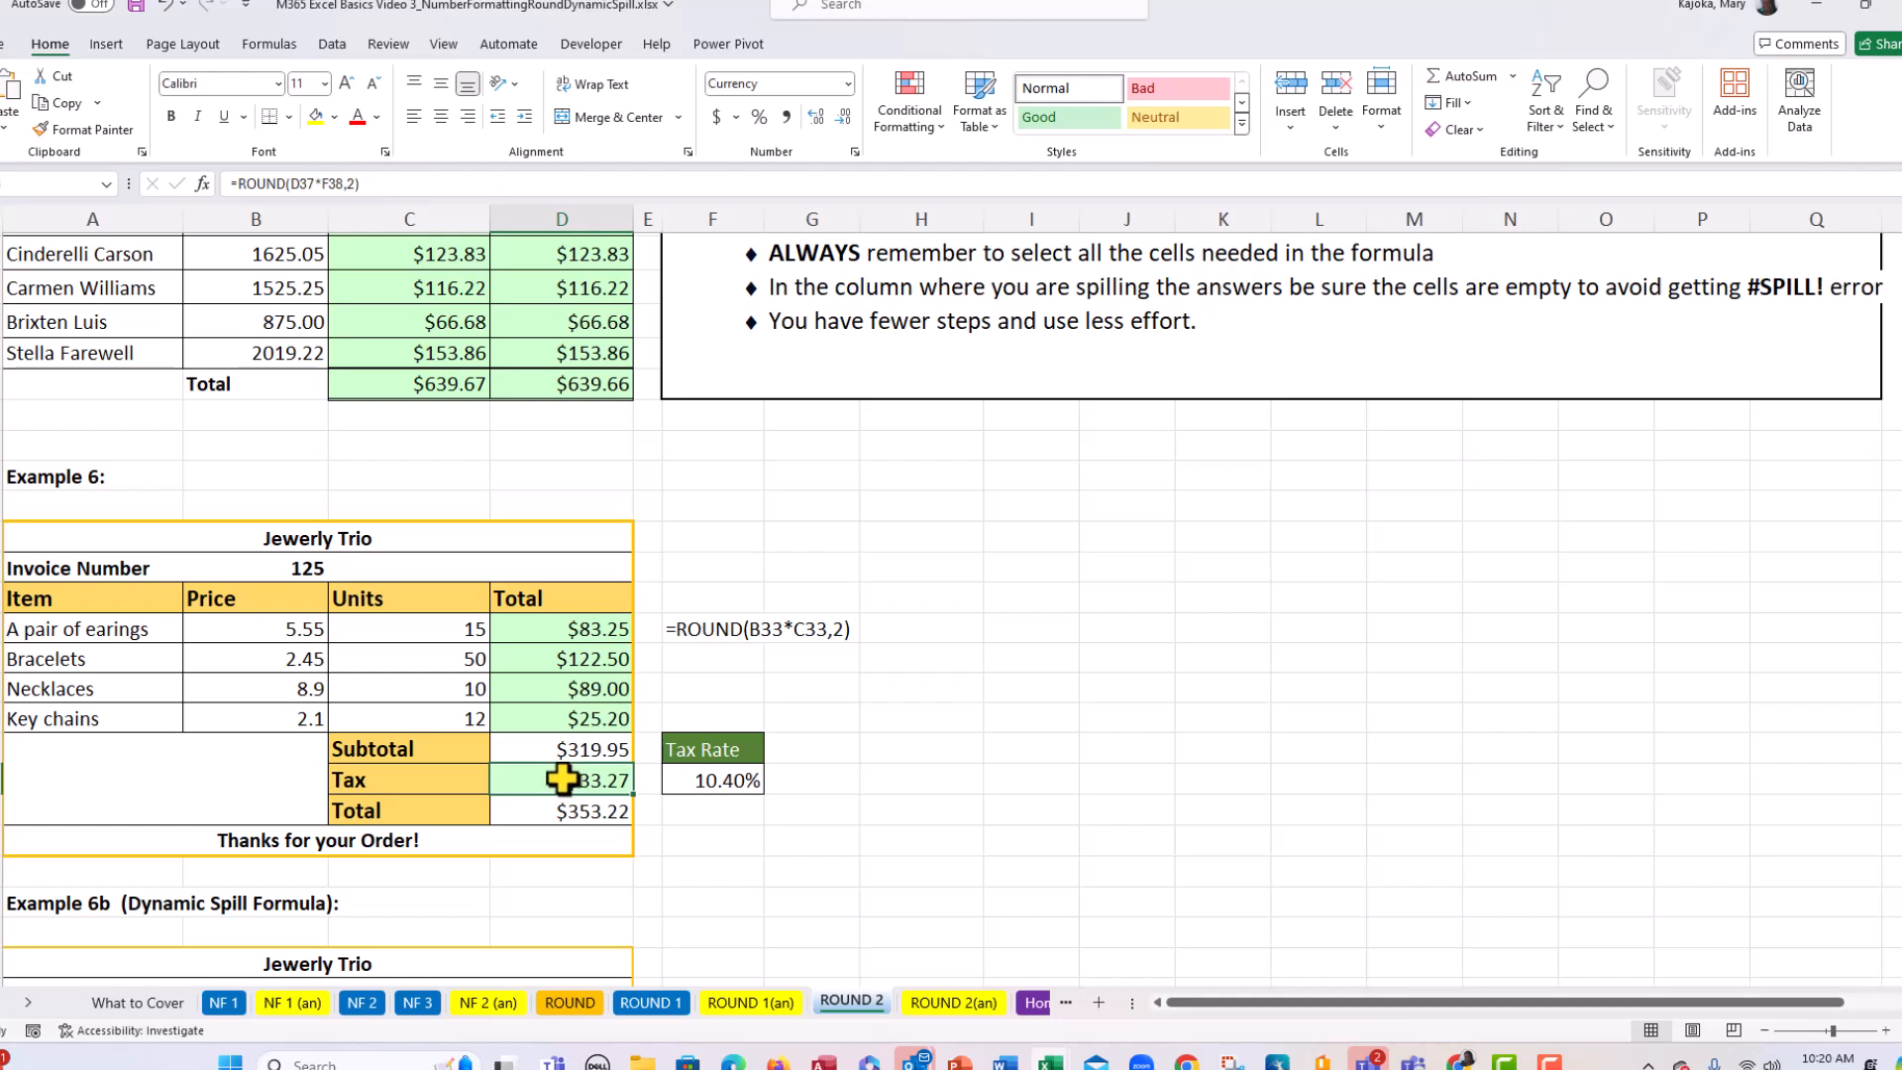
pyautogui.click(566, 812)
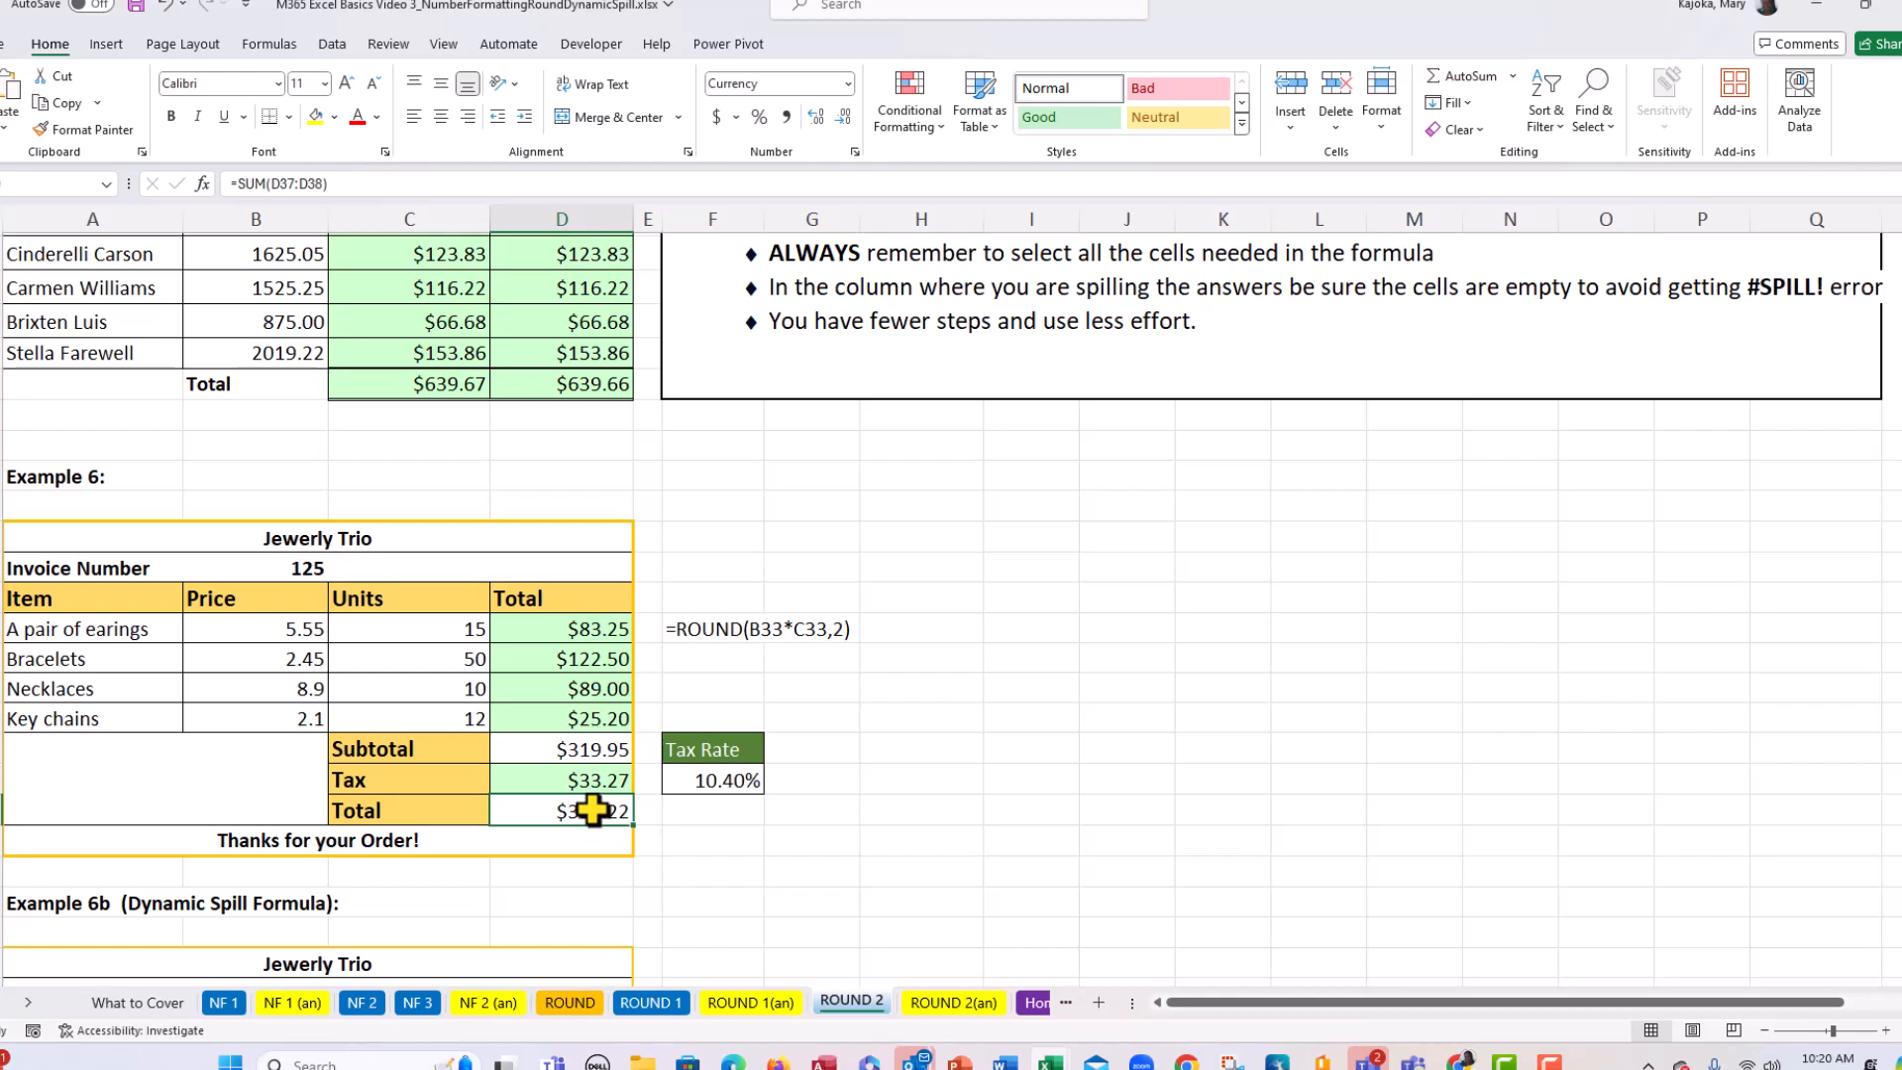
pyautogui.doubleClick(593, 810)
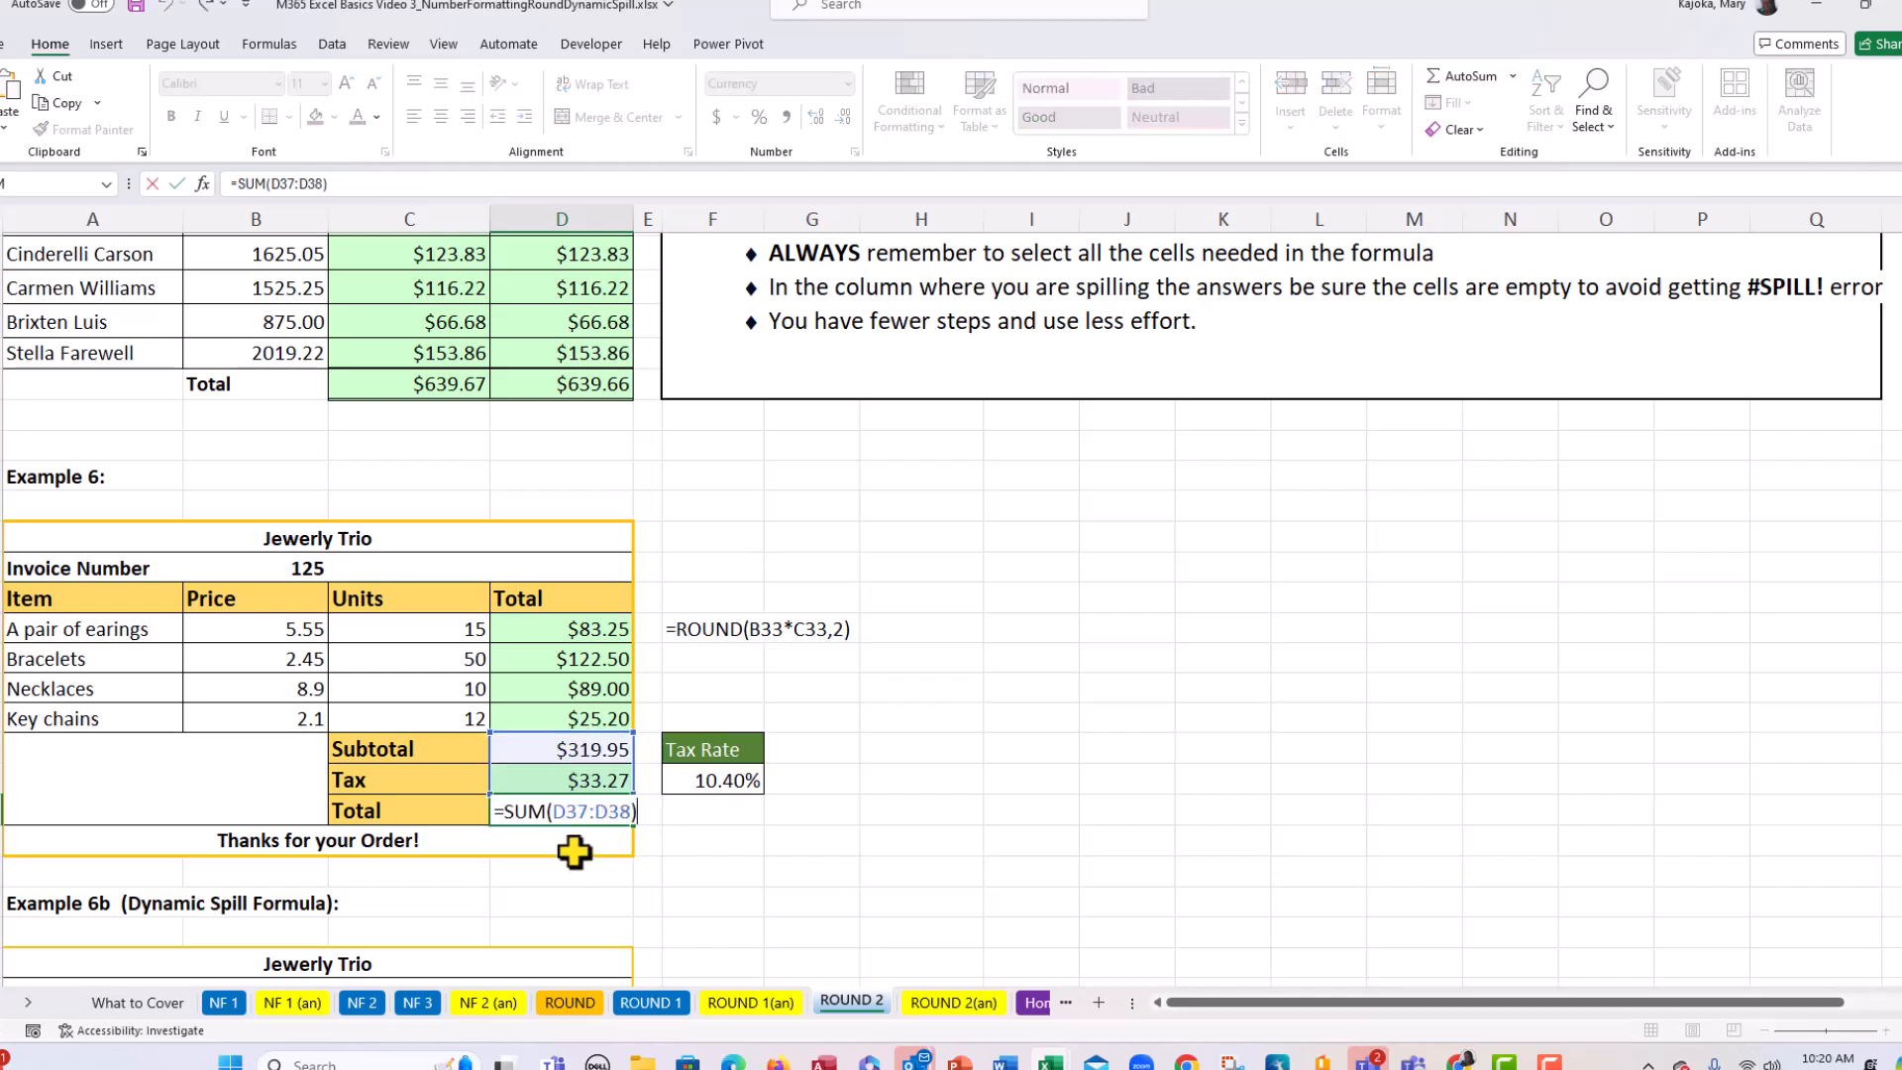
pyautogui.hotkey('ctrl', 'Return')
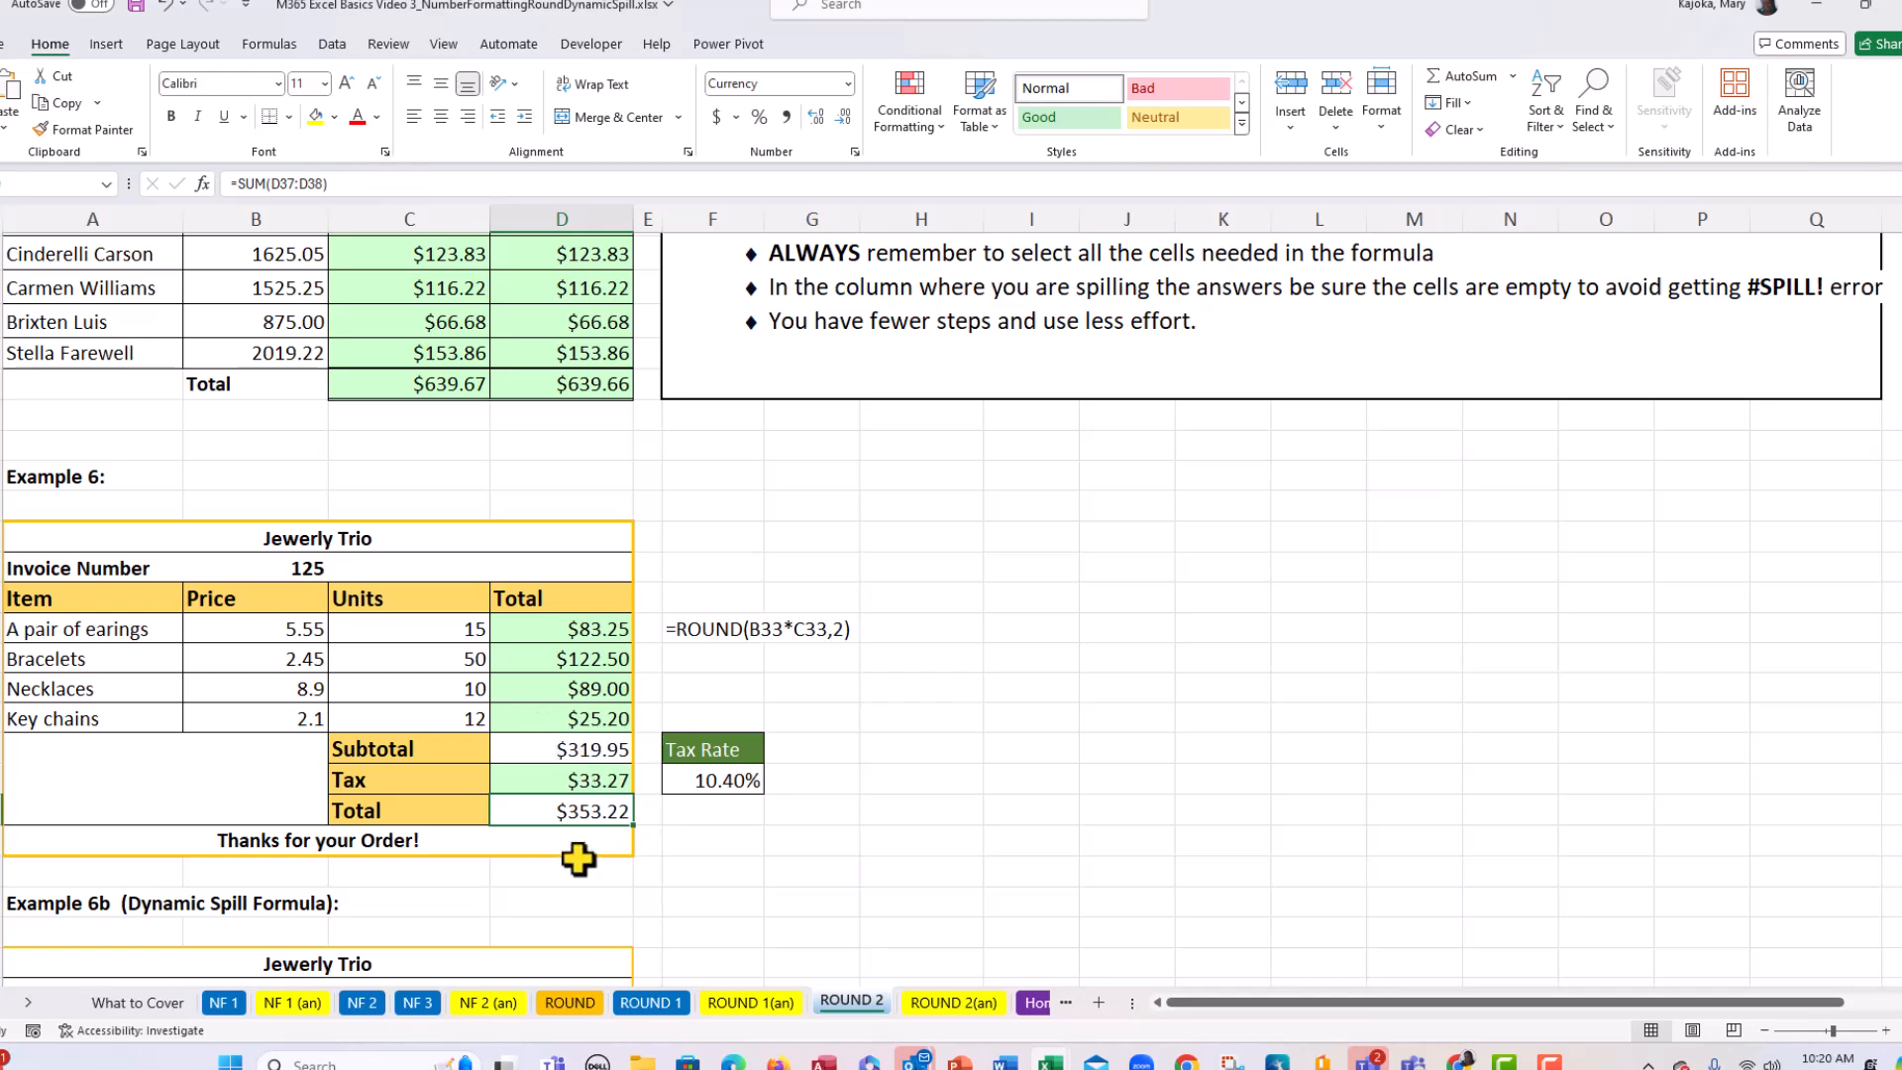
# - Calculate Example 6b's line totals as a dynamic spill formula in D47 with =ROUND(B47:B50*C47:C50,2)
pyautogui.scroll(-2, 563, 808)
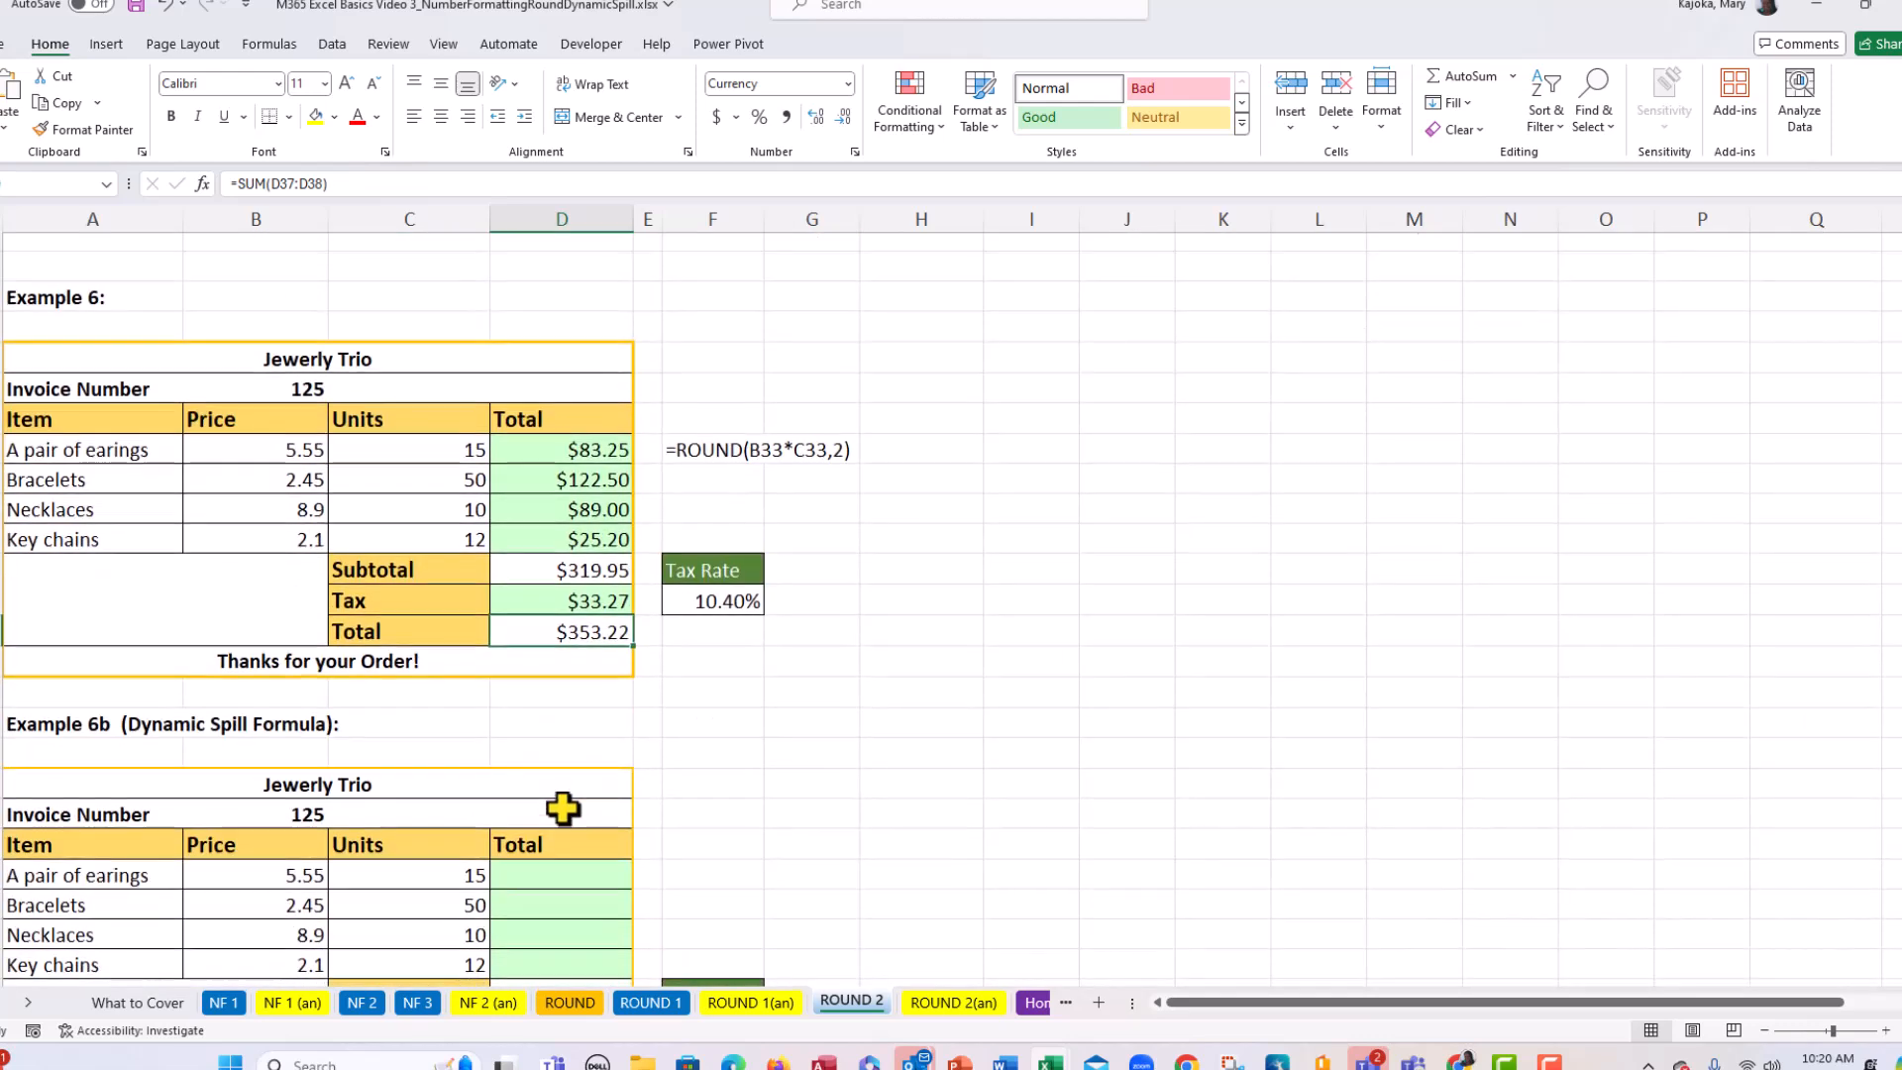
pyautogui.scroll(-1, 563, 776)
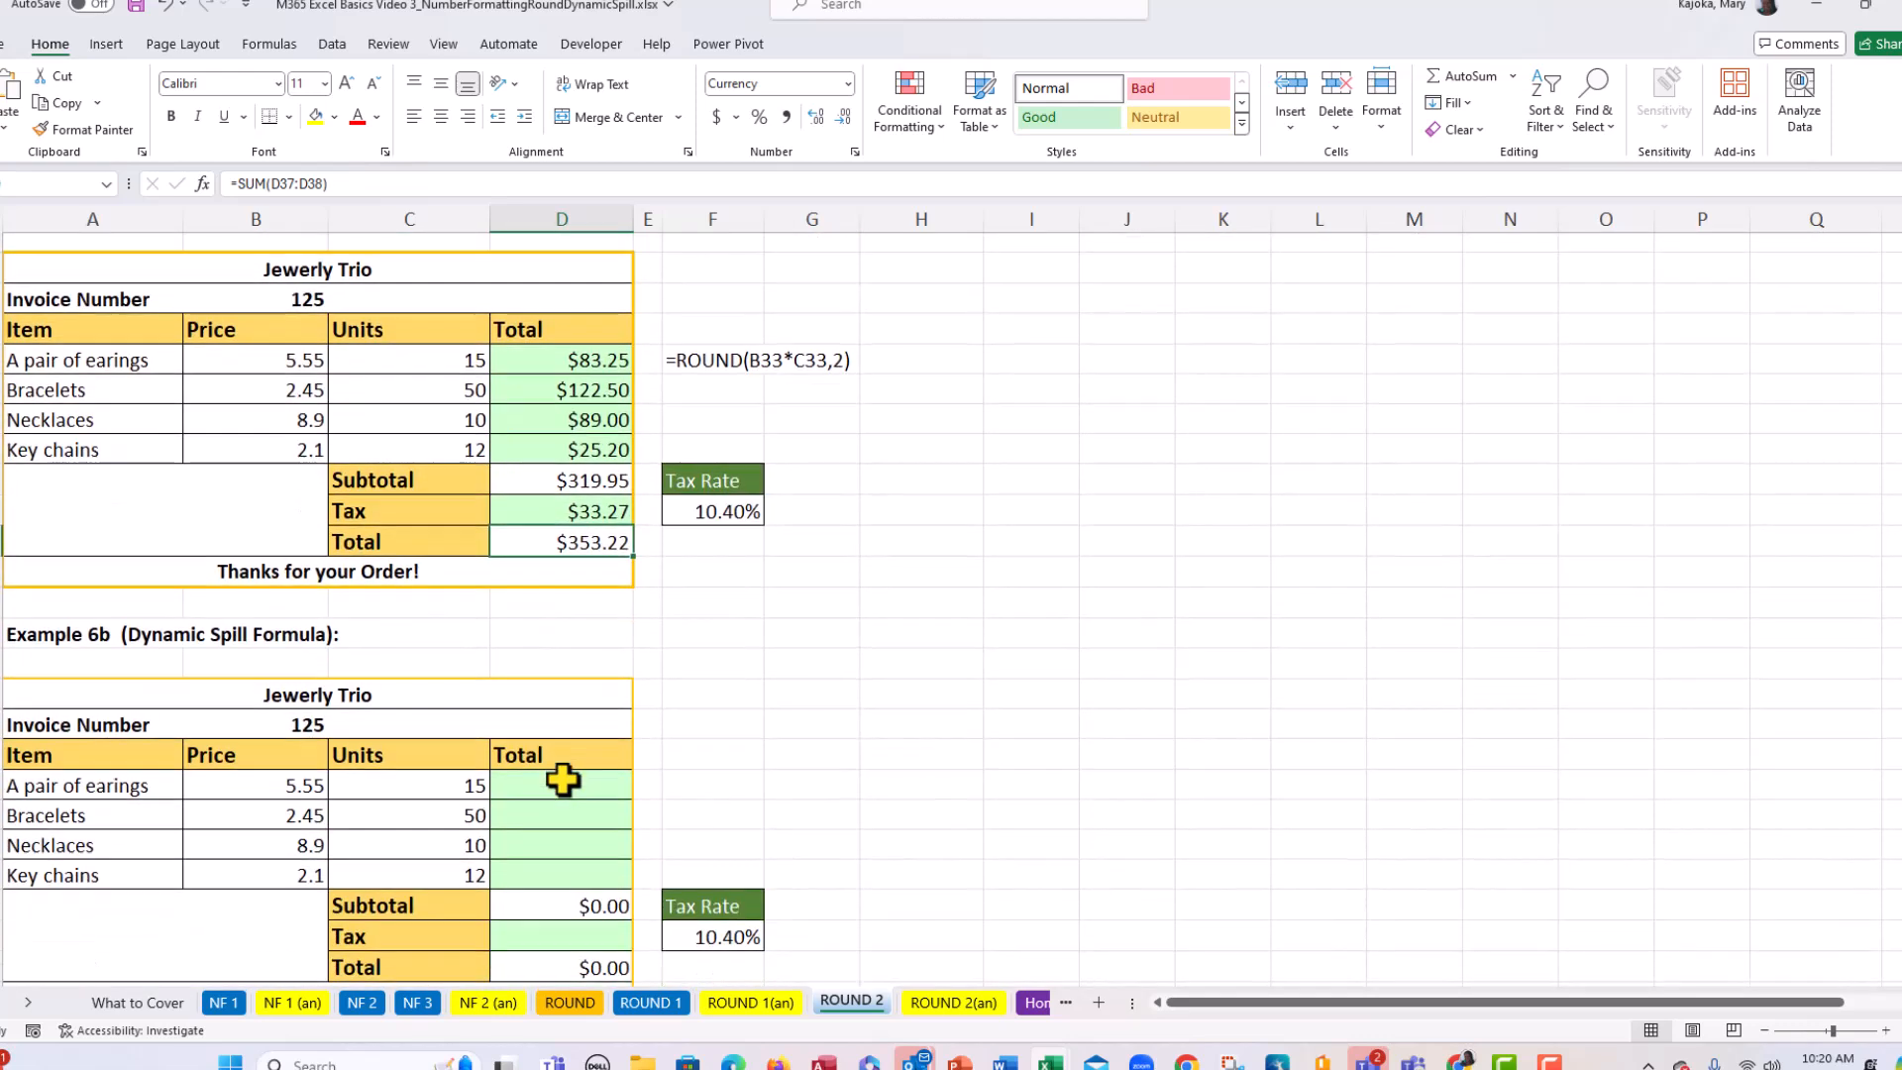
pyautogui.scroll(-1, 563, 776)
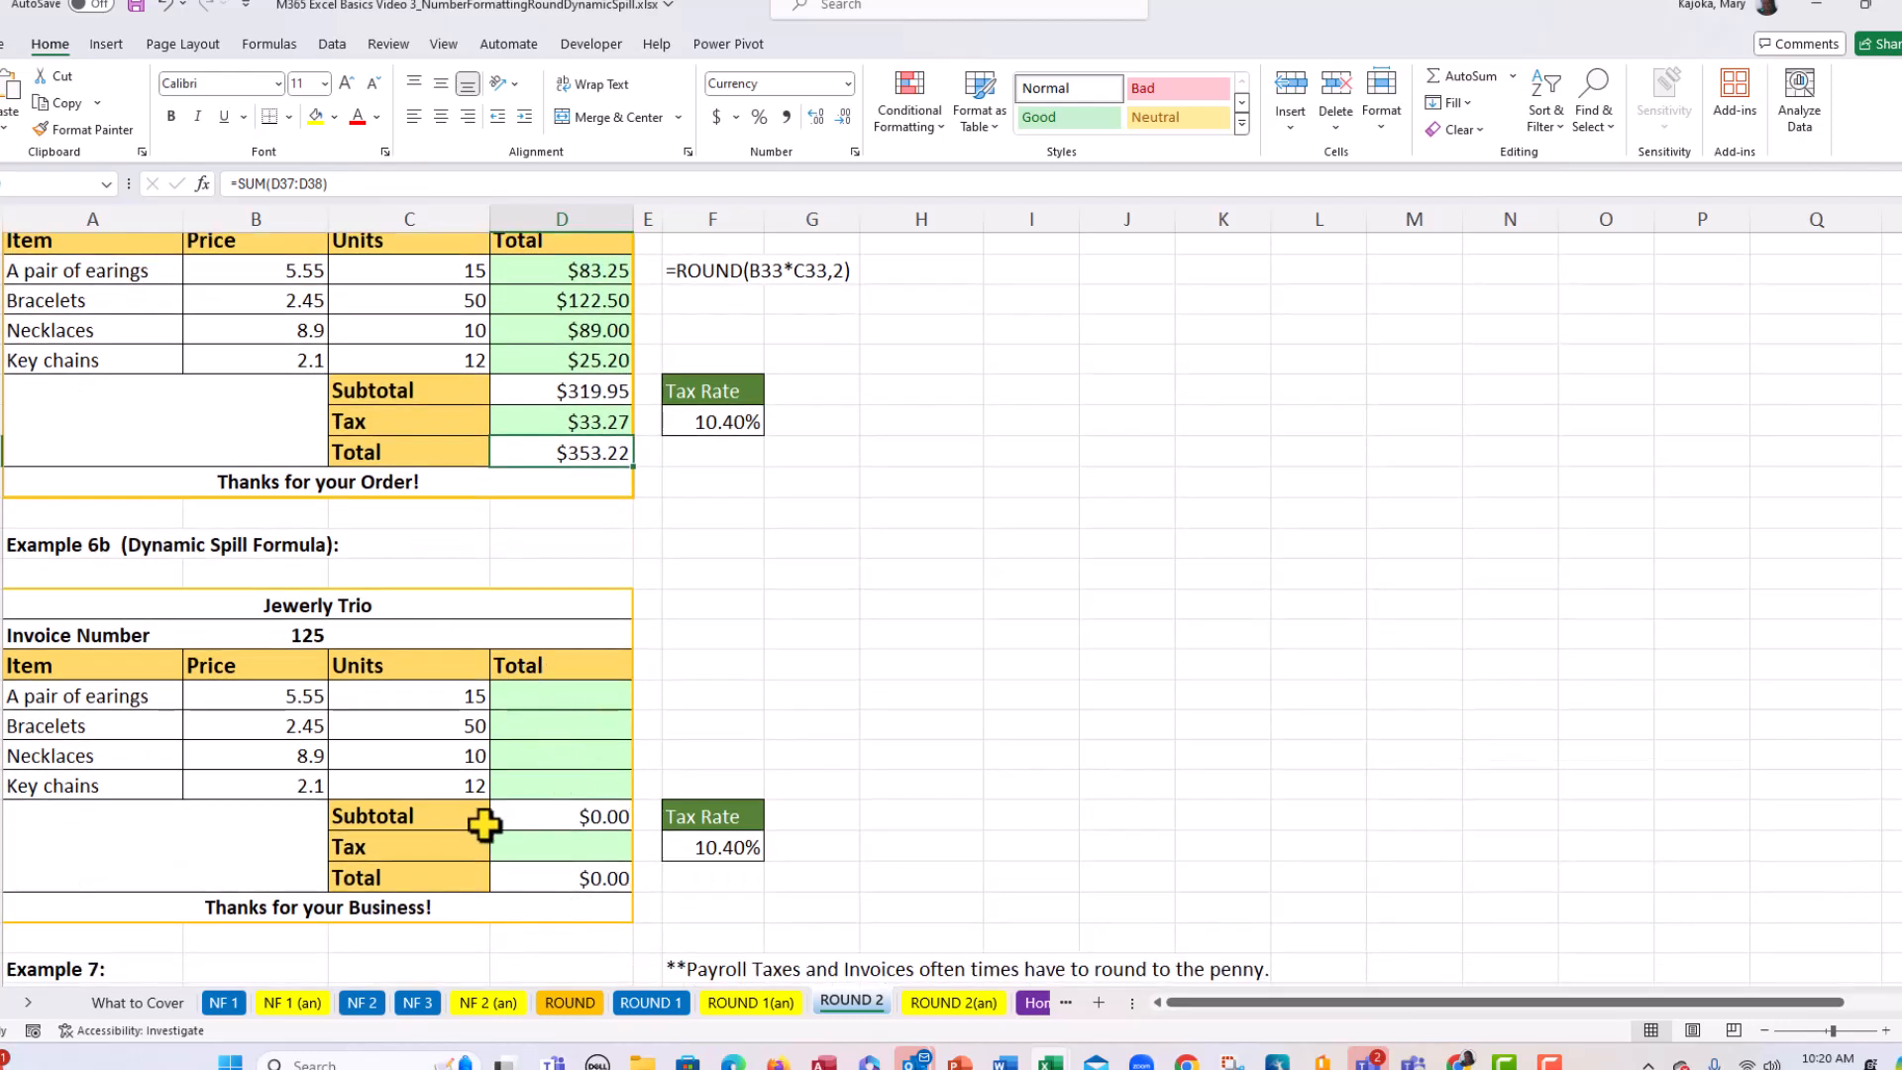
pyautogui.click(566, 697)
pyautogui.write('=')
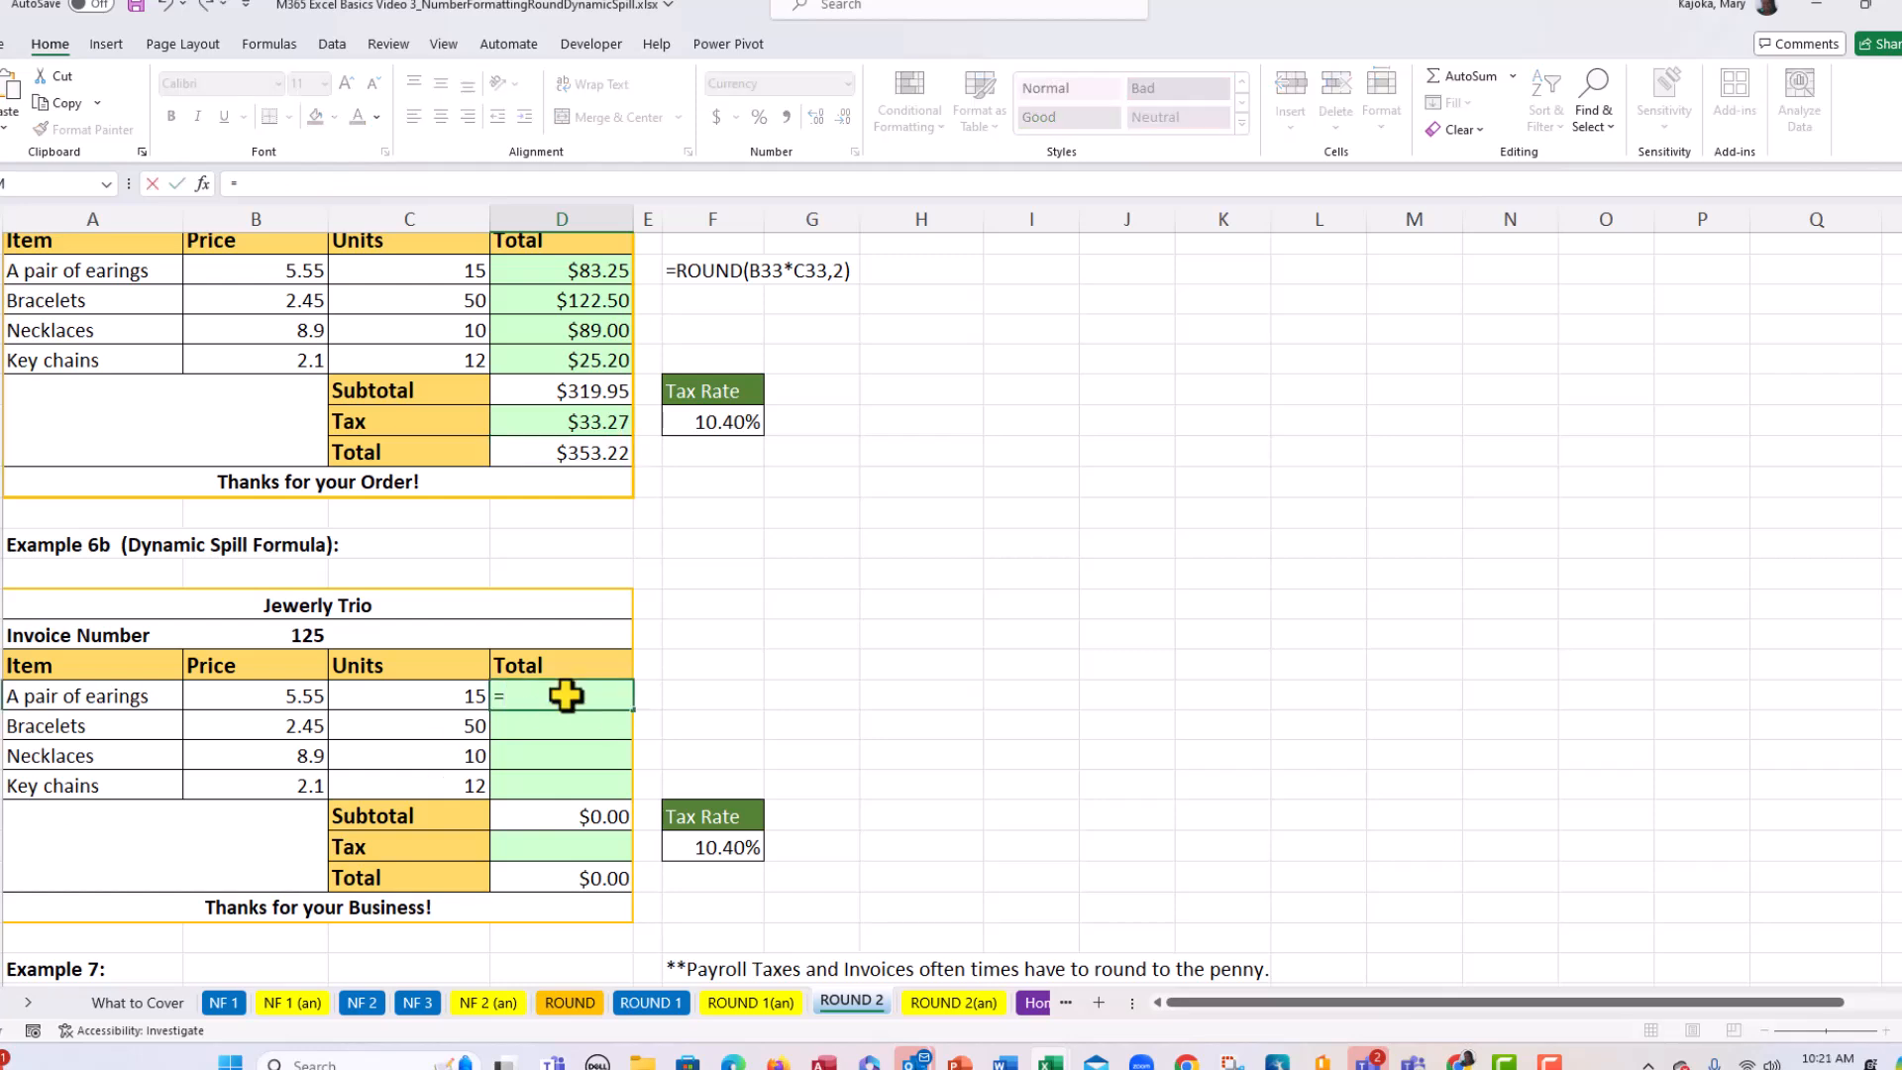
pyautogui.write('round')
pyautogui.press('Tab')
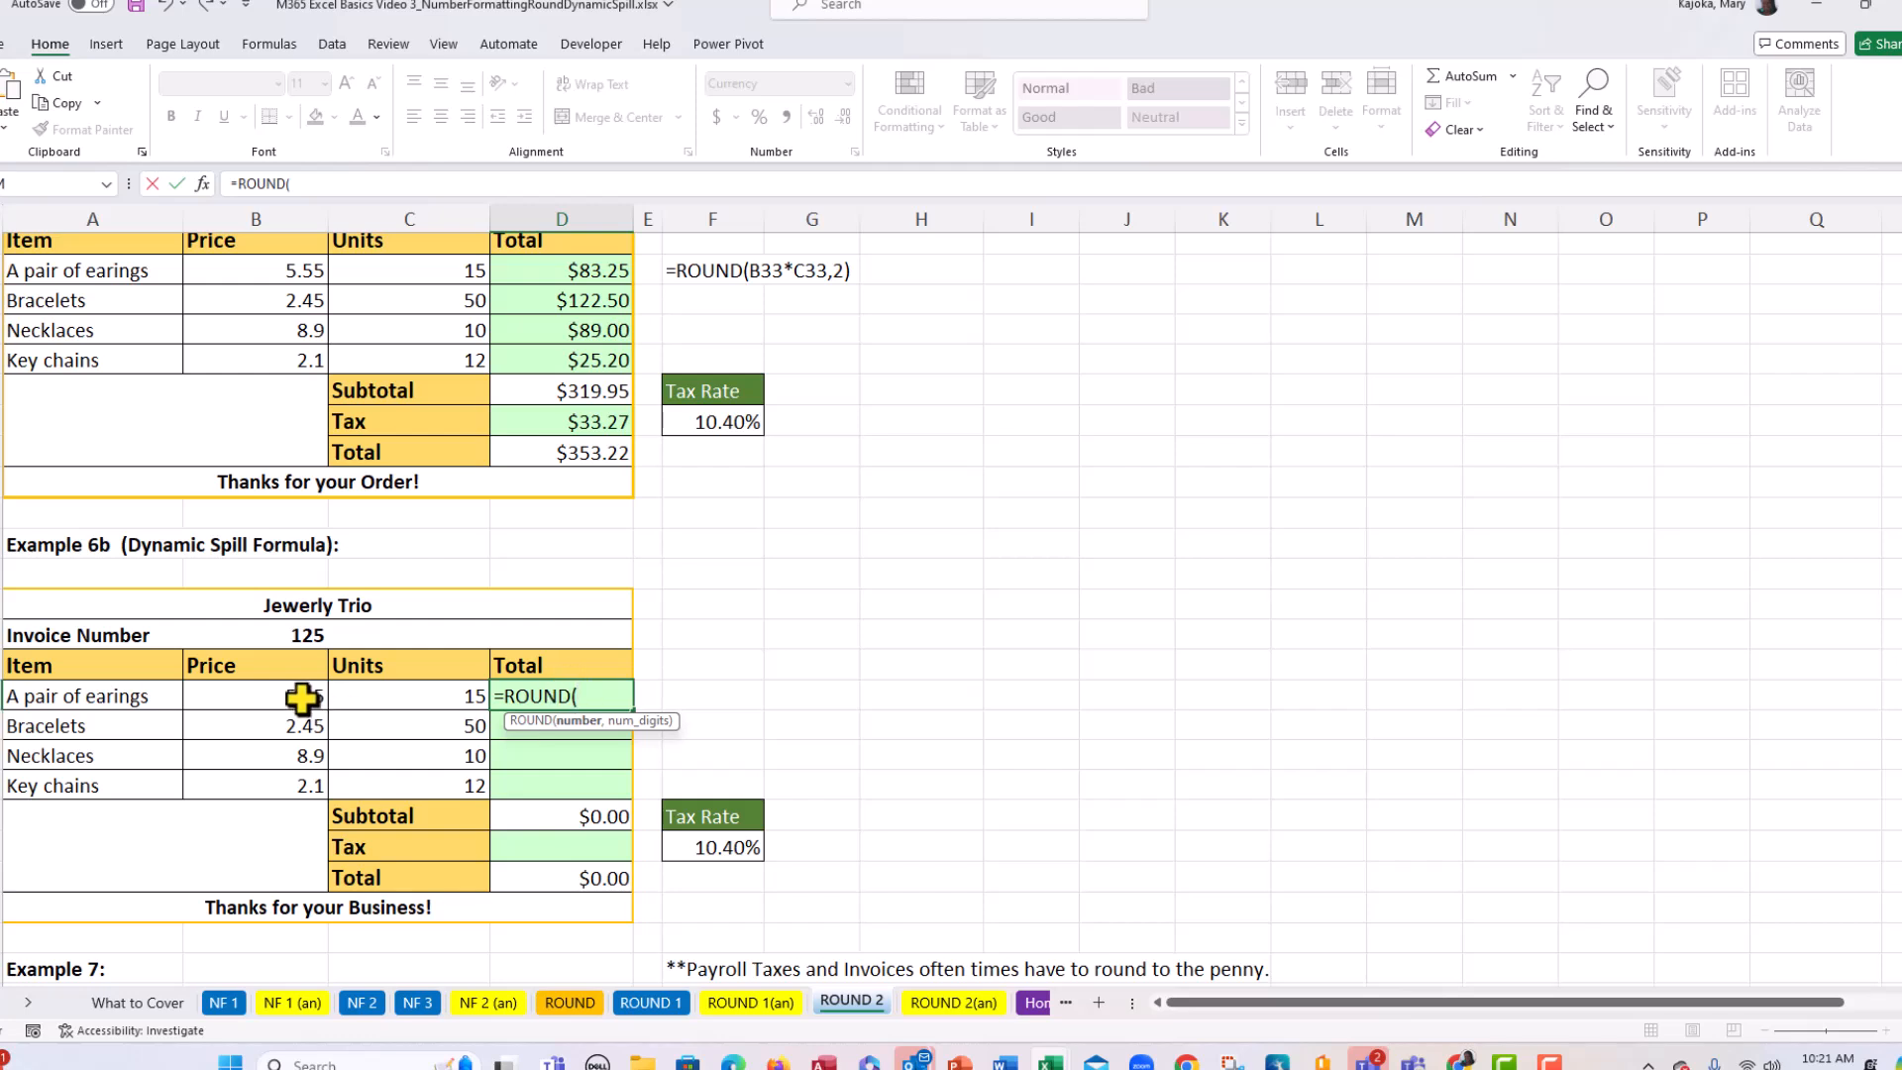
pyautogui.moveTo(298, 696); pyautogui.dragTo(306, 778)
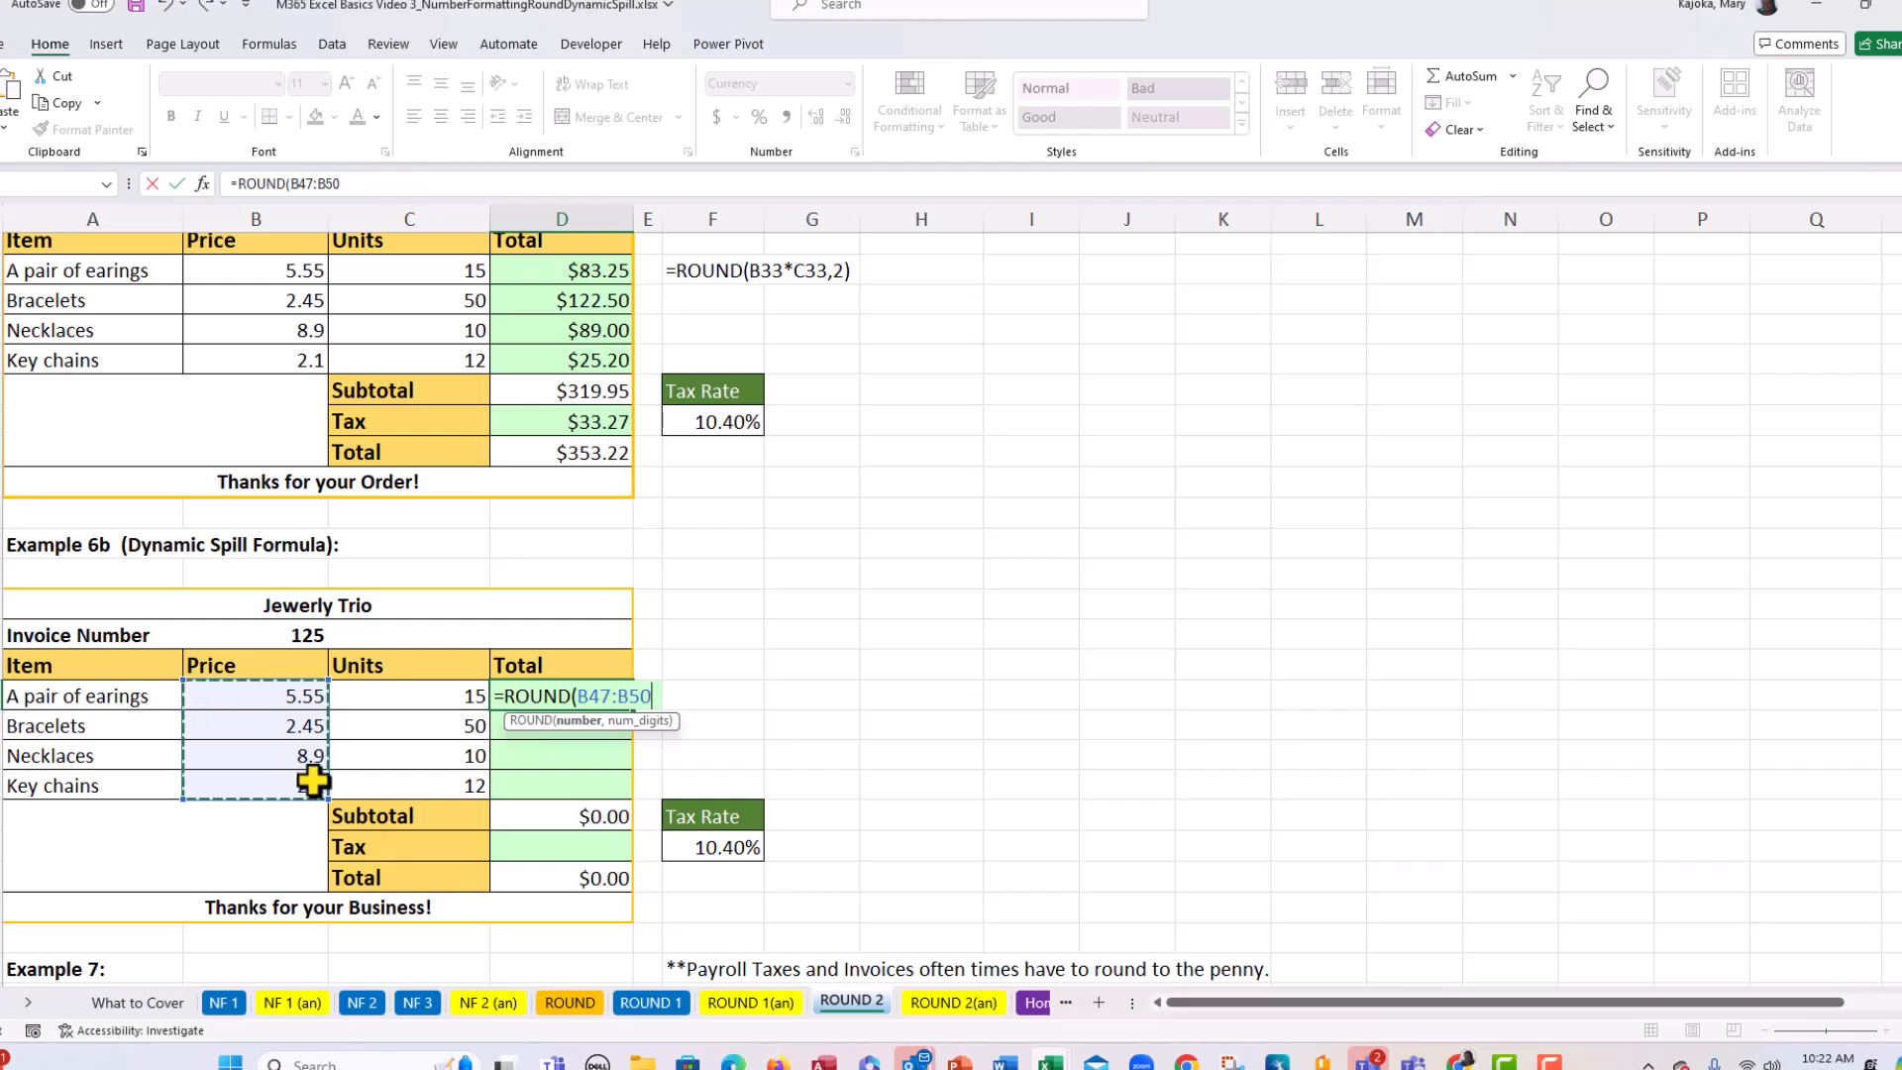
pyautogui.write('*')
pyautogui.moveTo(442, 693); pyautogui.dragTo(454, 787)
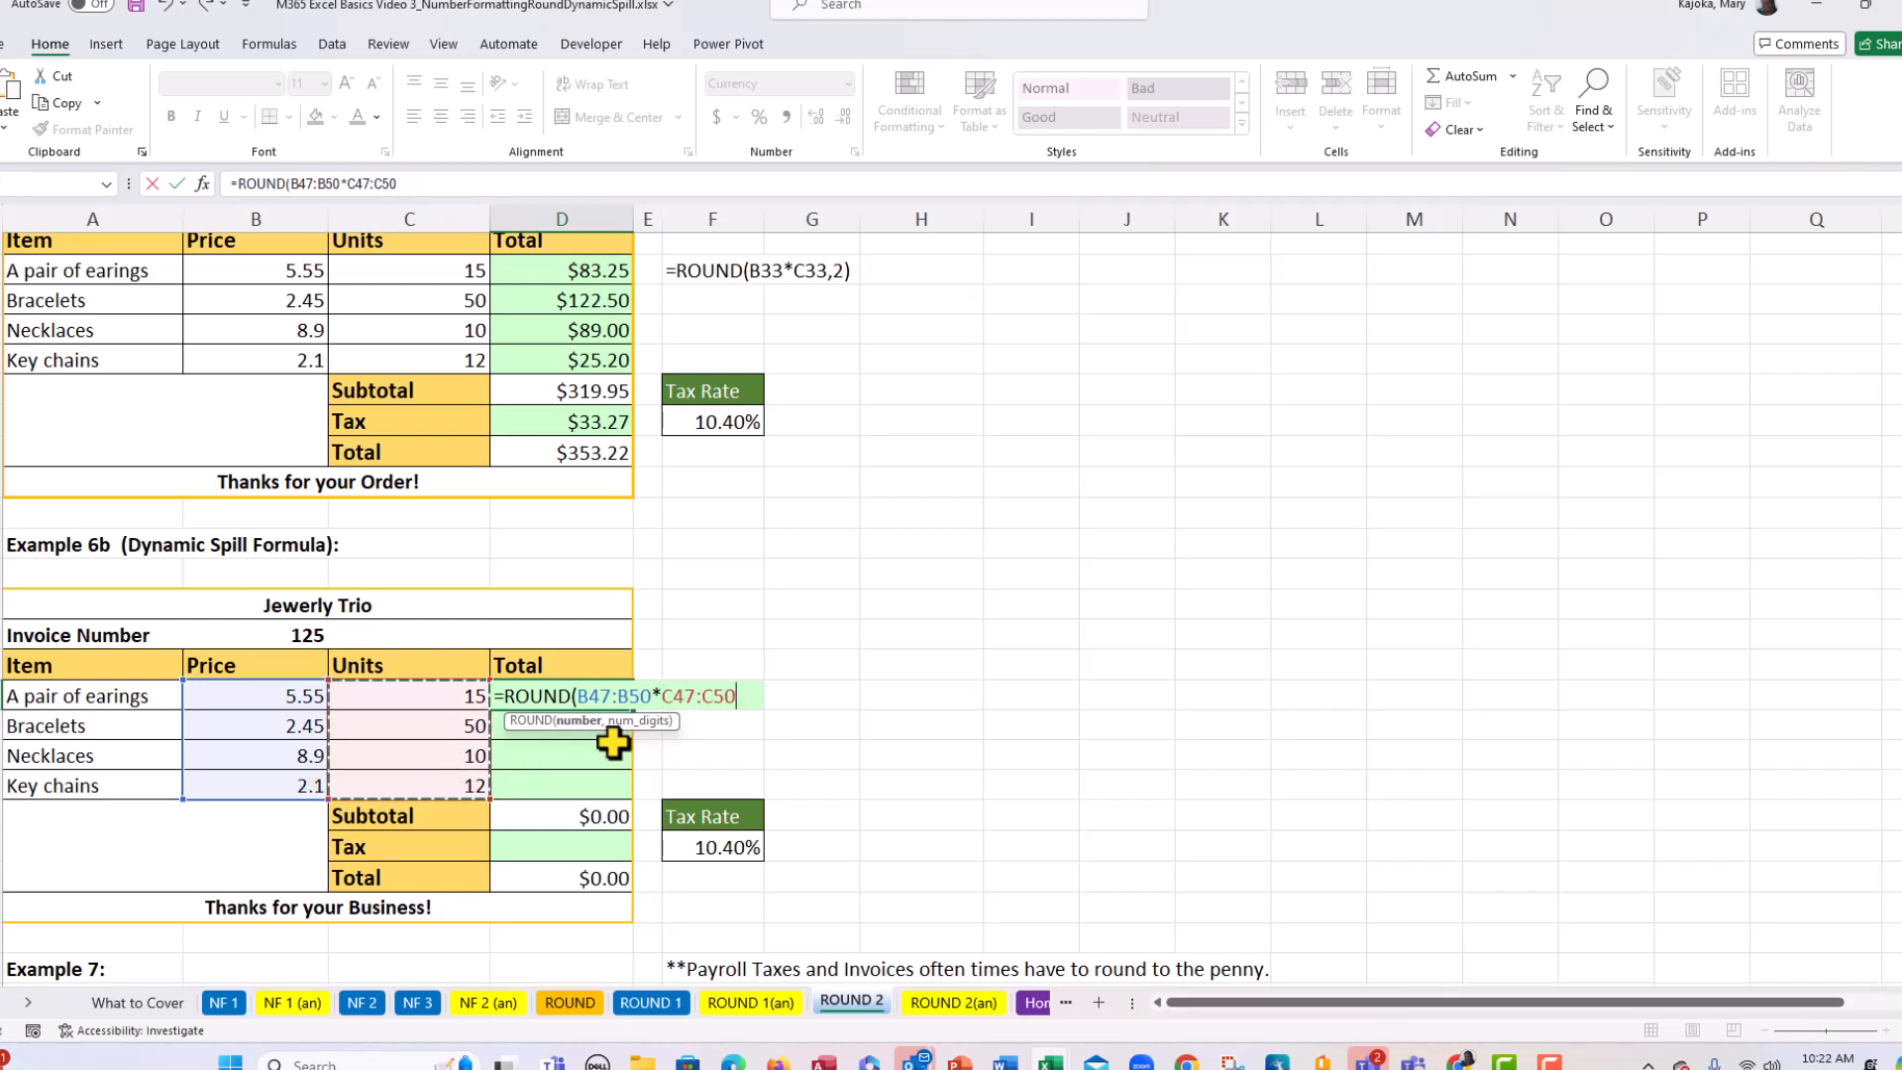
pyautogui.write(',')
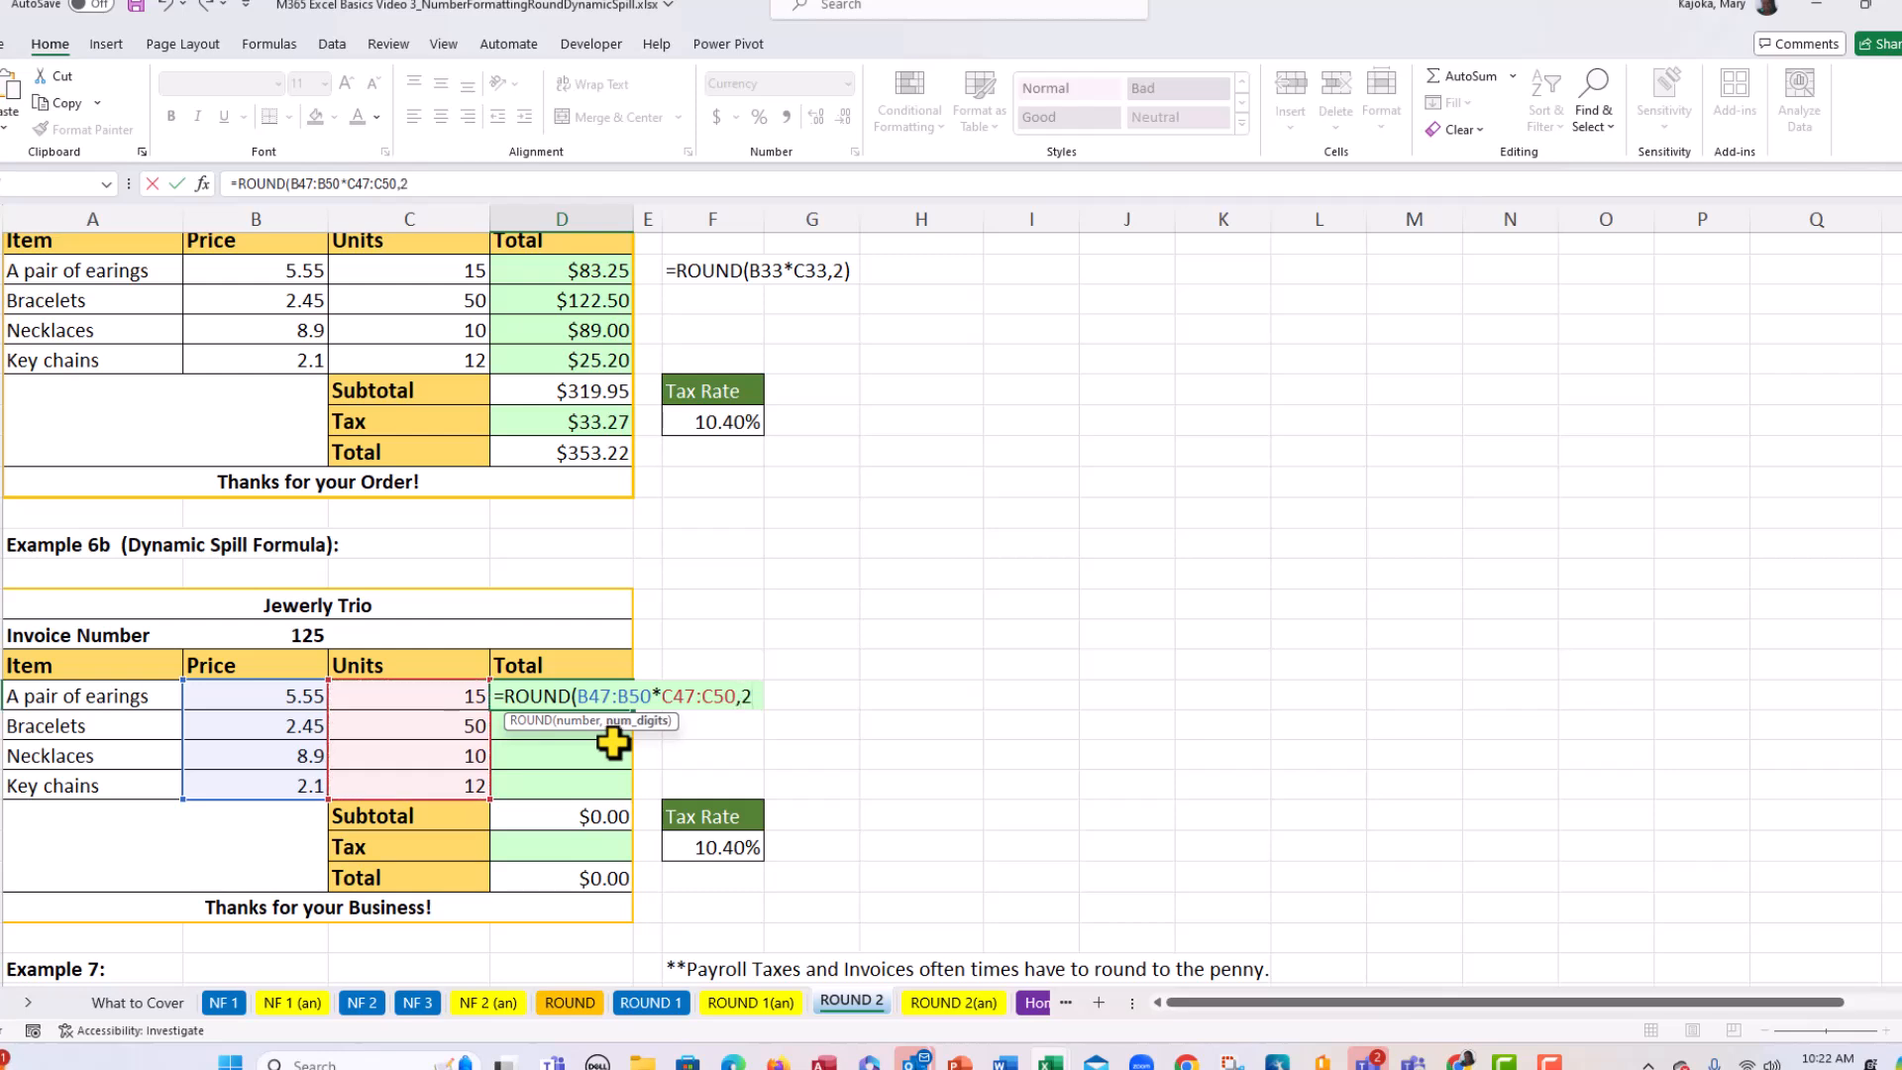
pyautogui.write('2)')
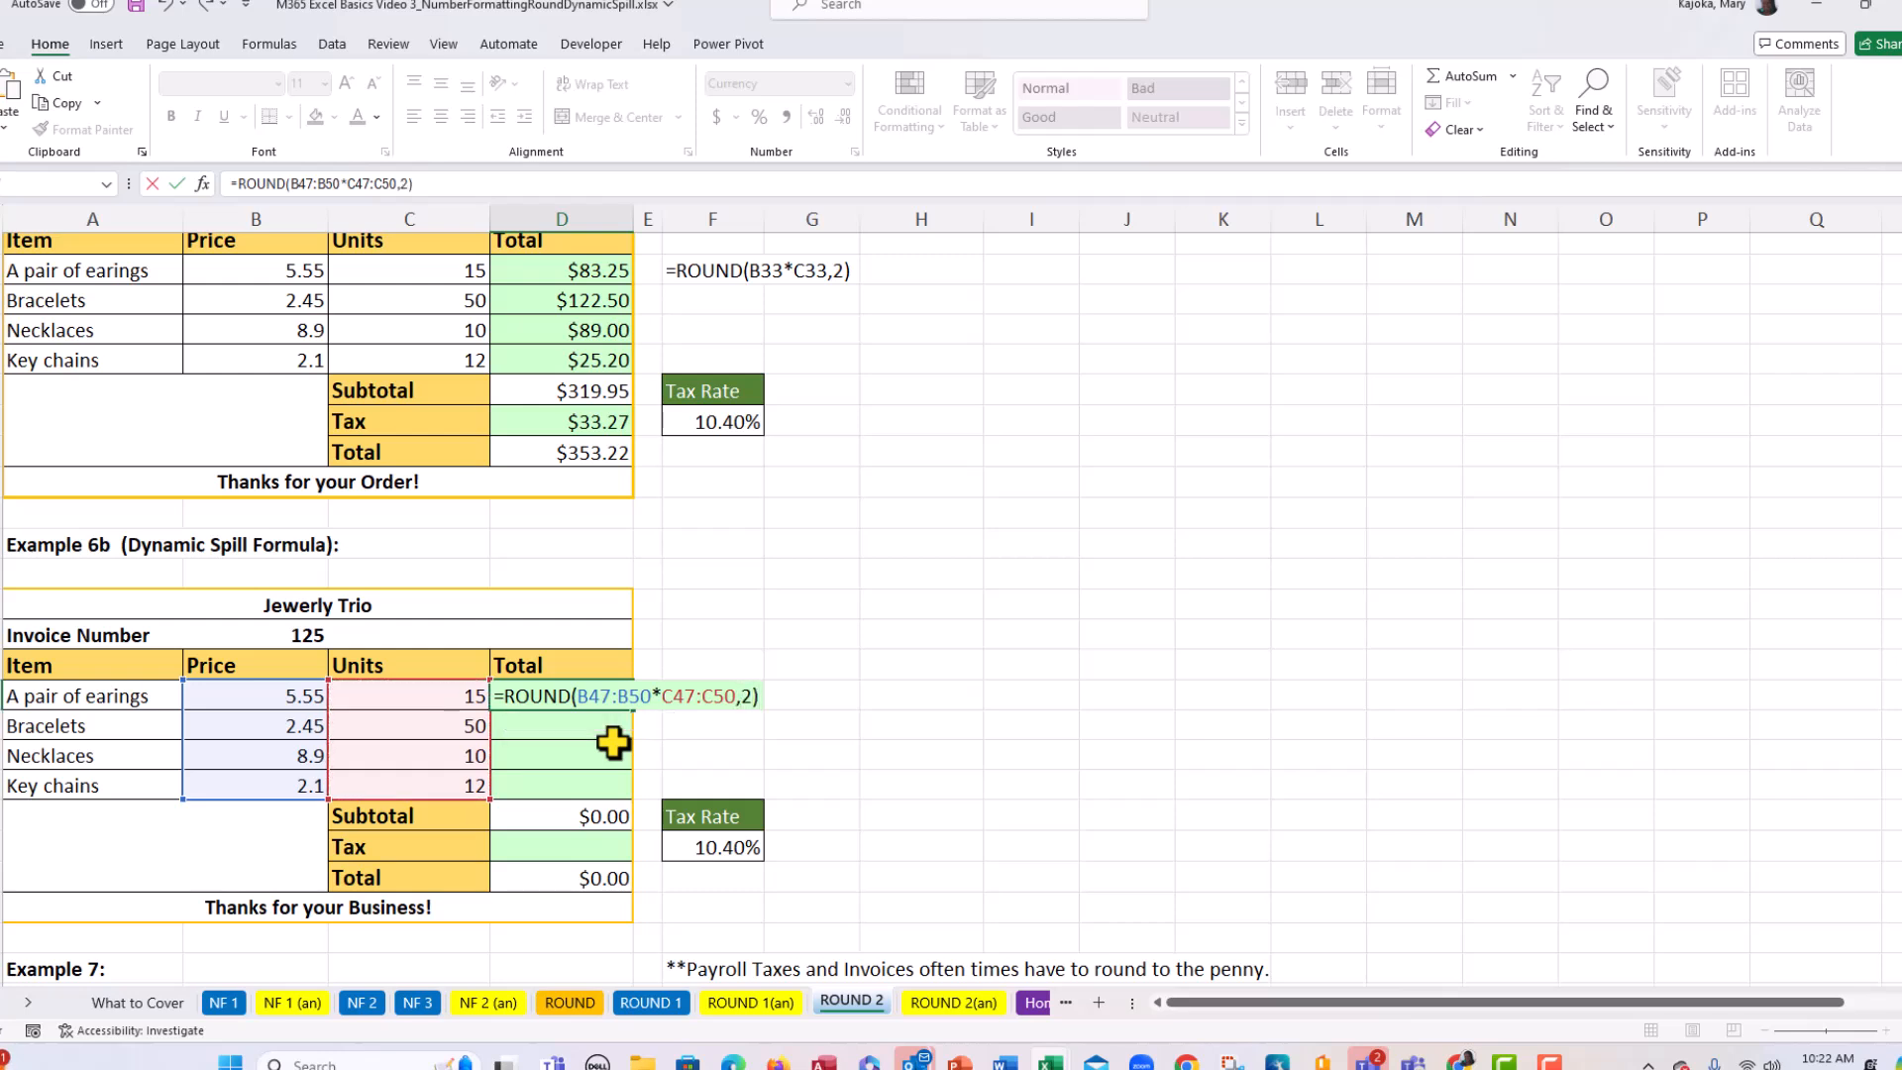
pyautogui.press('Return')
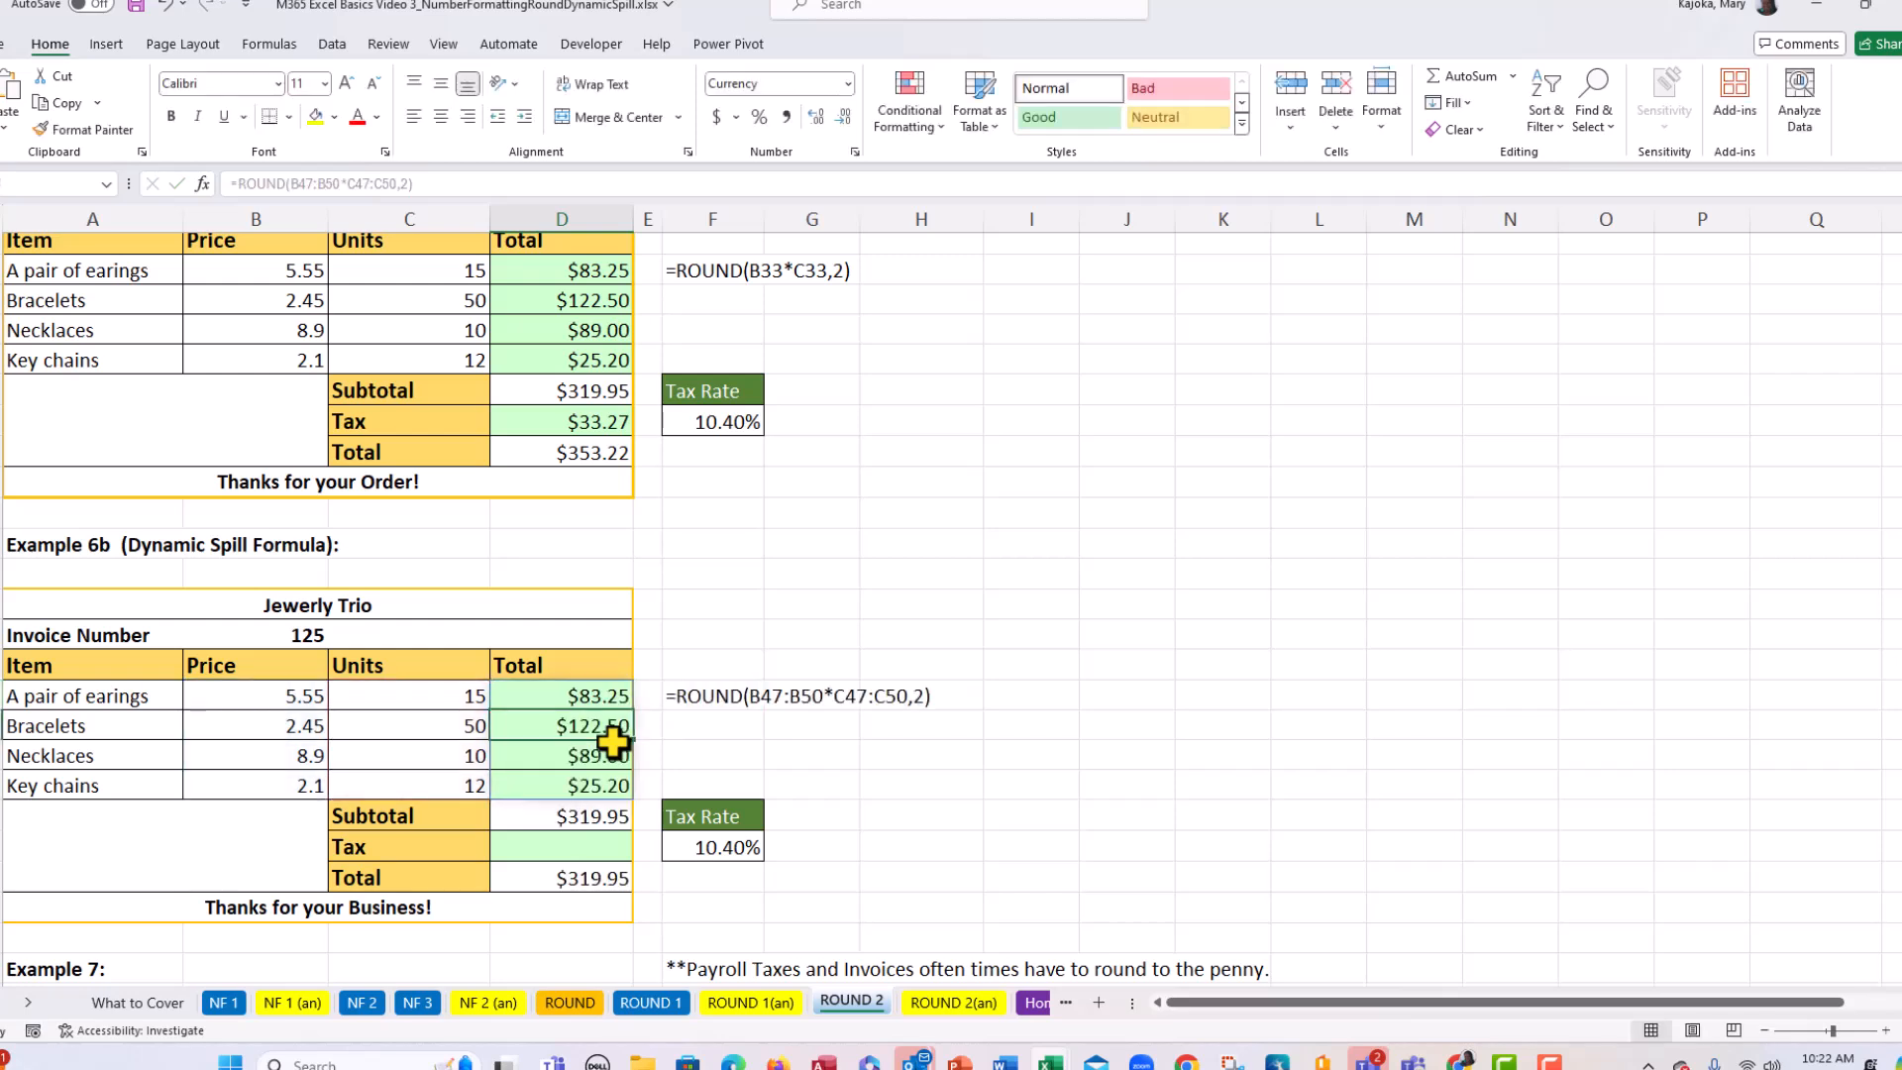
# - Check Example 6b's spill formula in D47 and the subtotal formula in D51
pyautogui.click(580, 698)
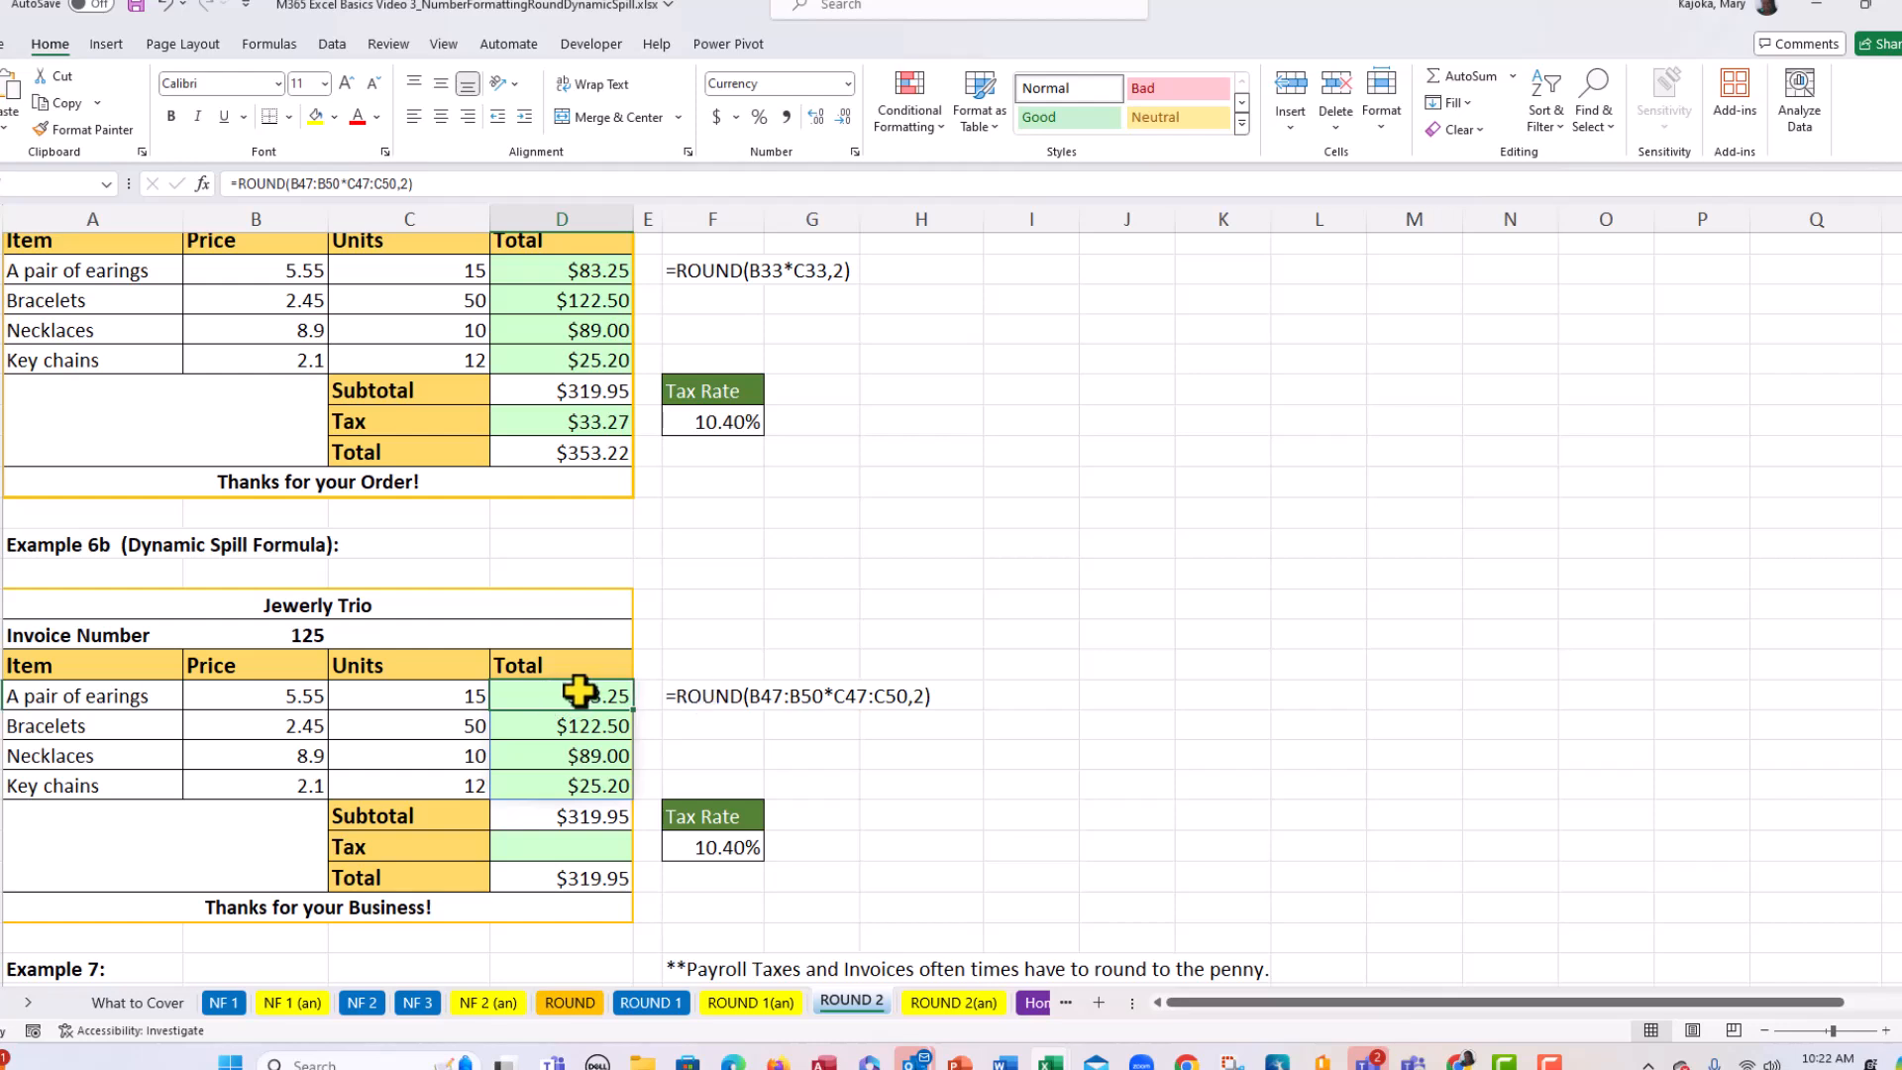
pyautogui.click(579, 817)
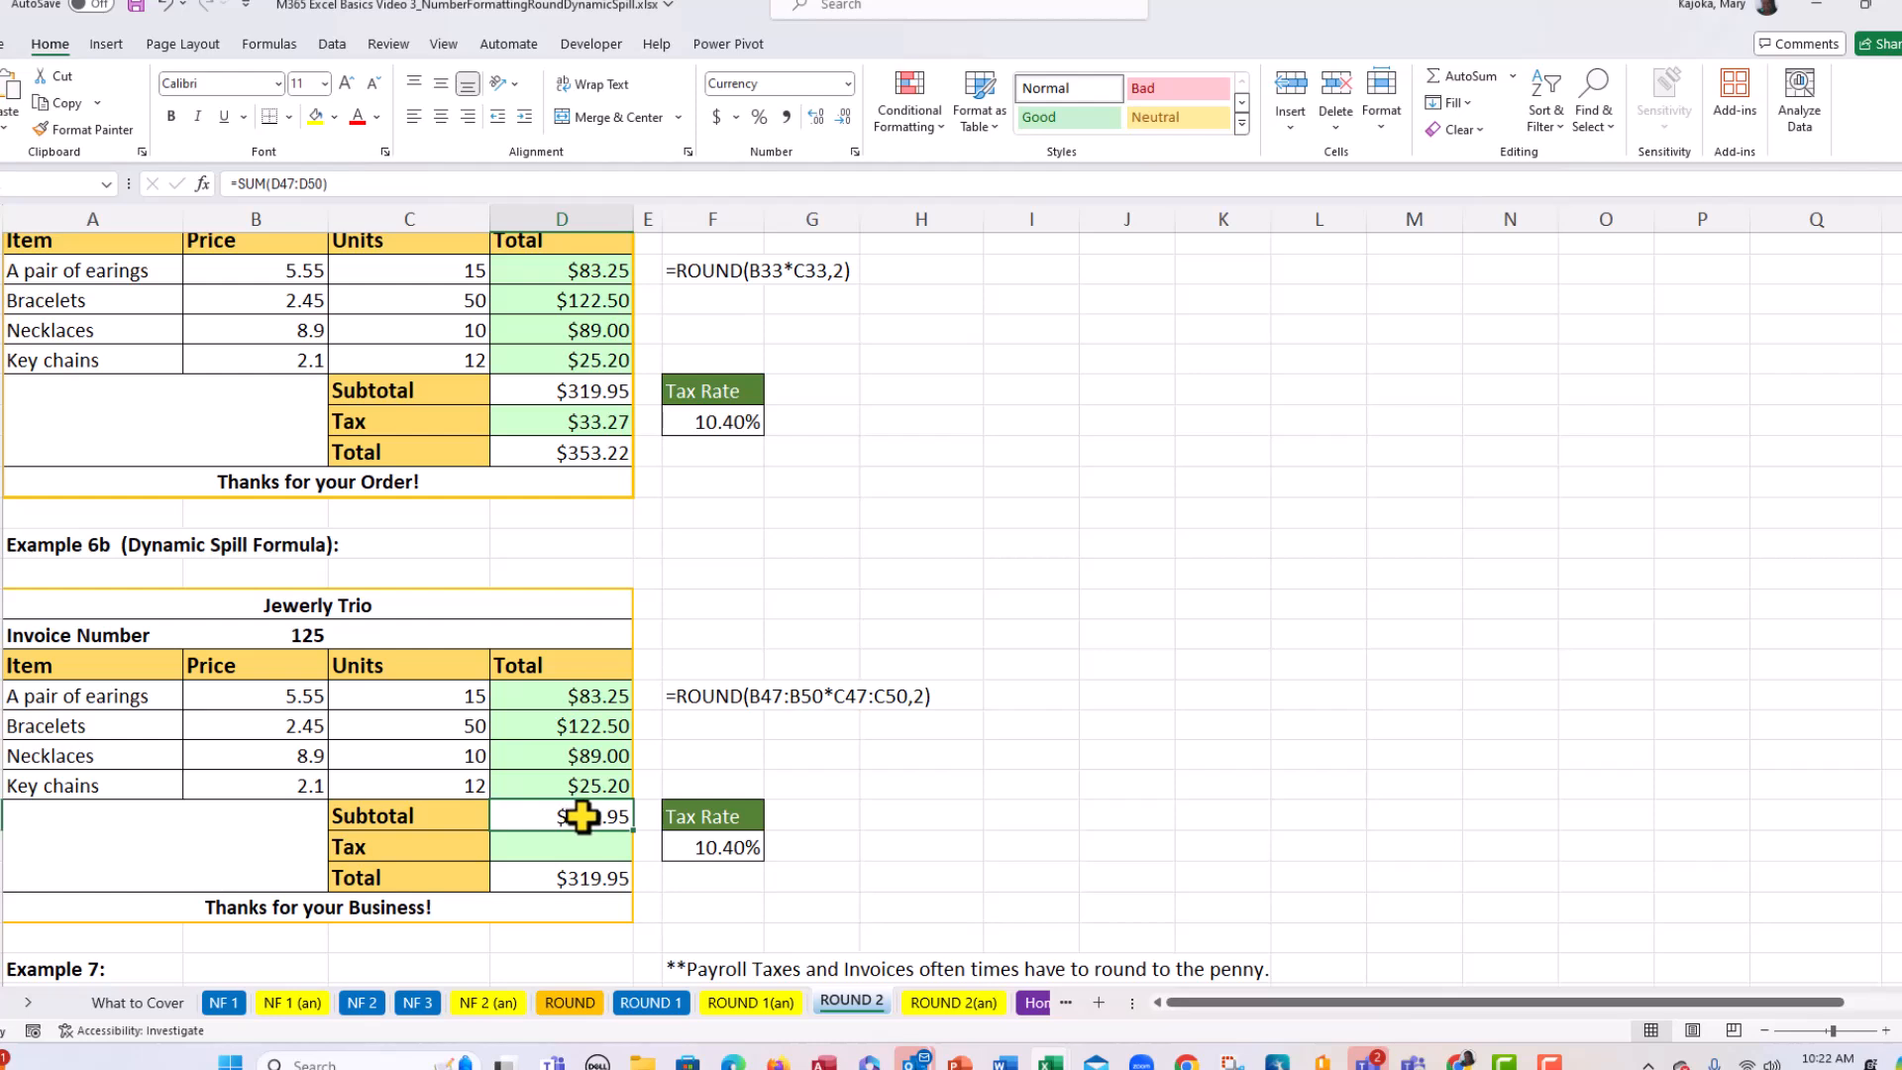
pyautogui.doubleClick(581, 817)
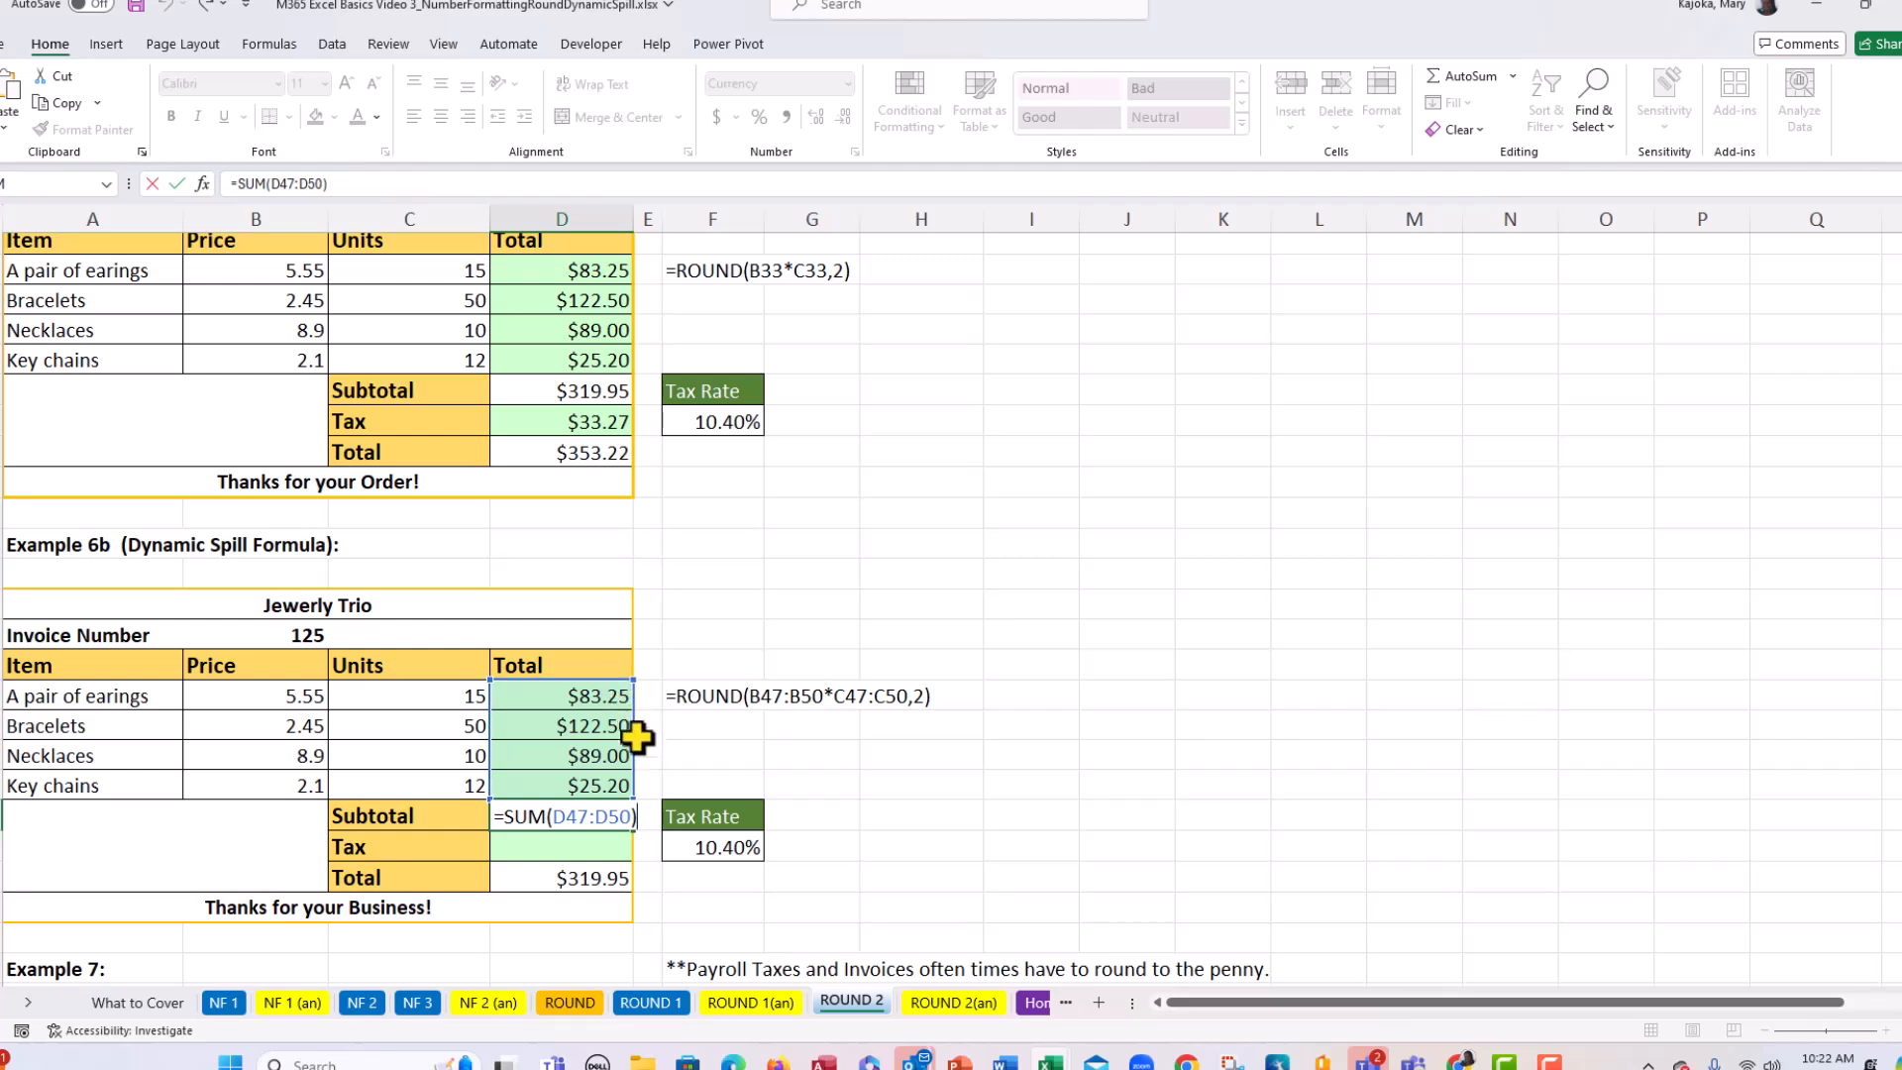
pyautogui.press('Escape')
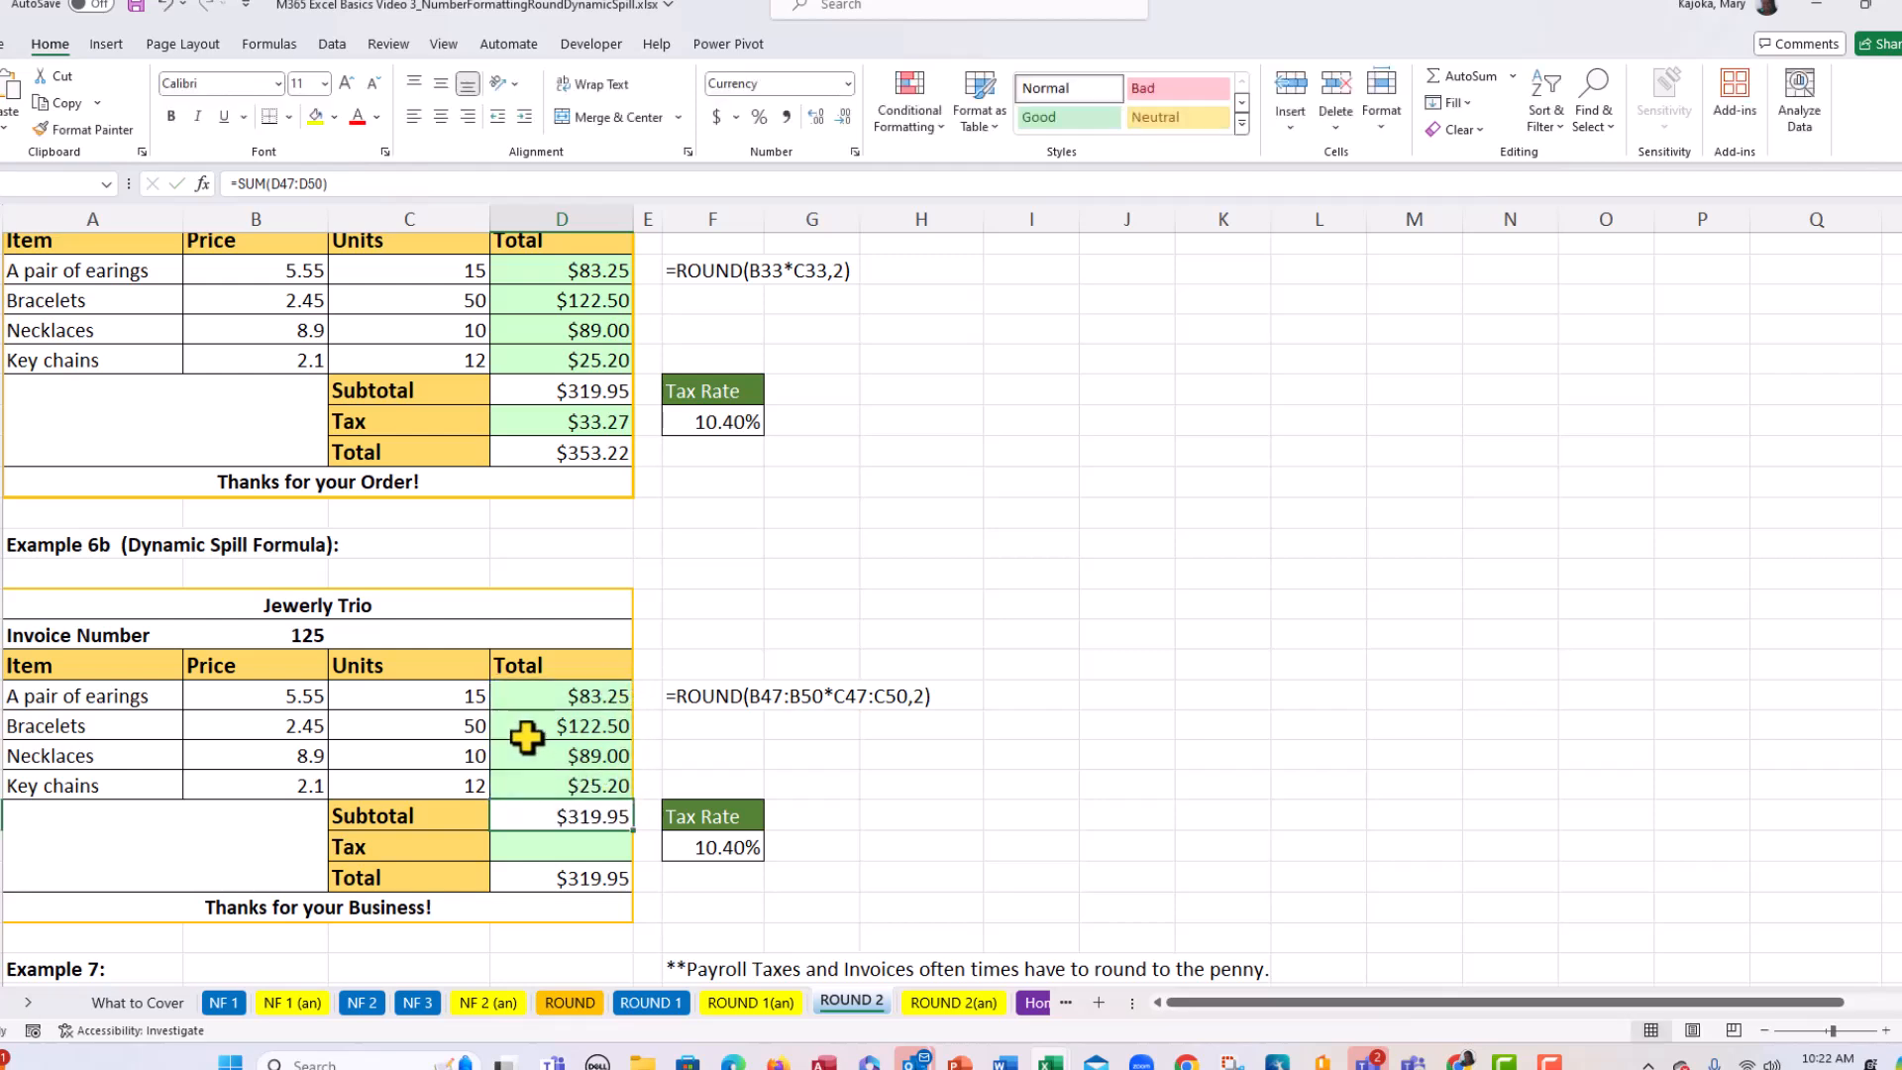
# - Calculate Example 6b's invoice tax in D52 with =ROUND(D51*F52,2), and check the total formula in D53
pyautogui.click(556, 844)
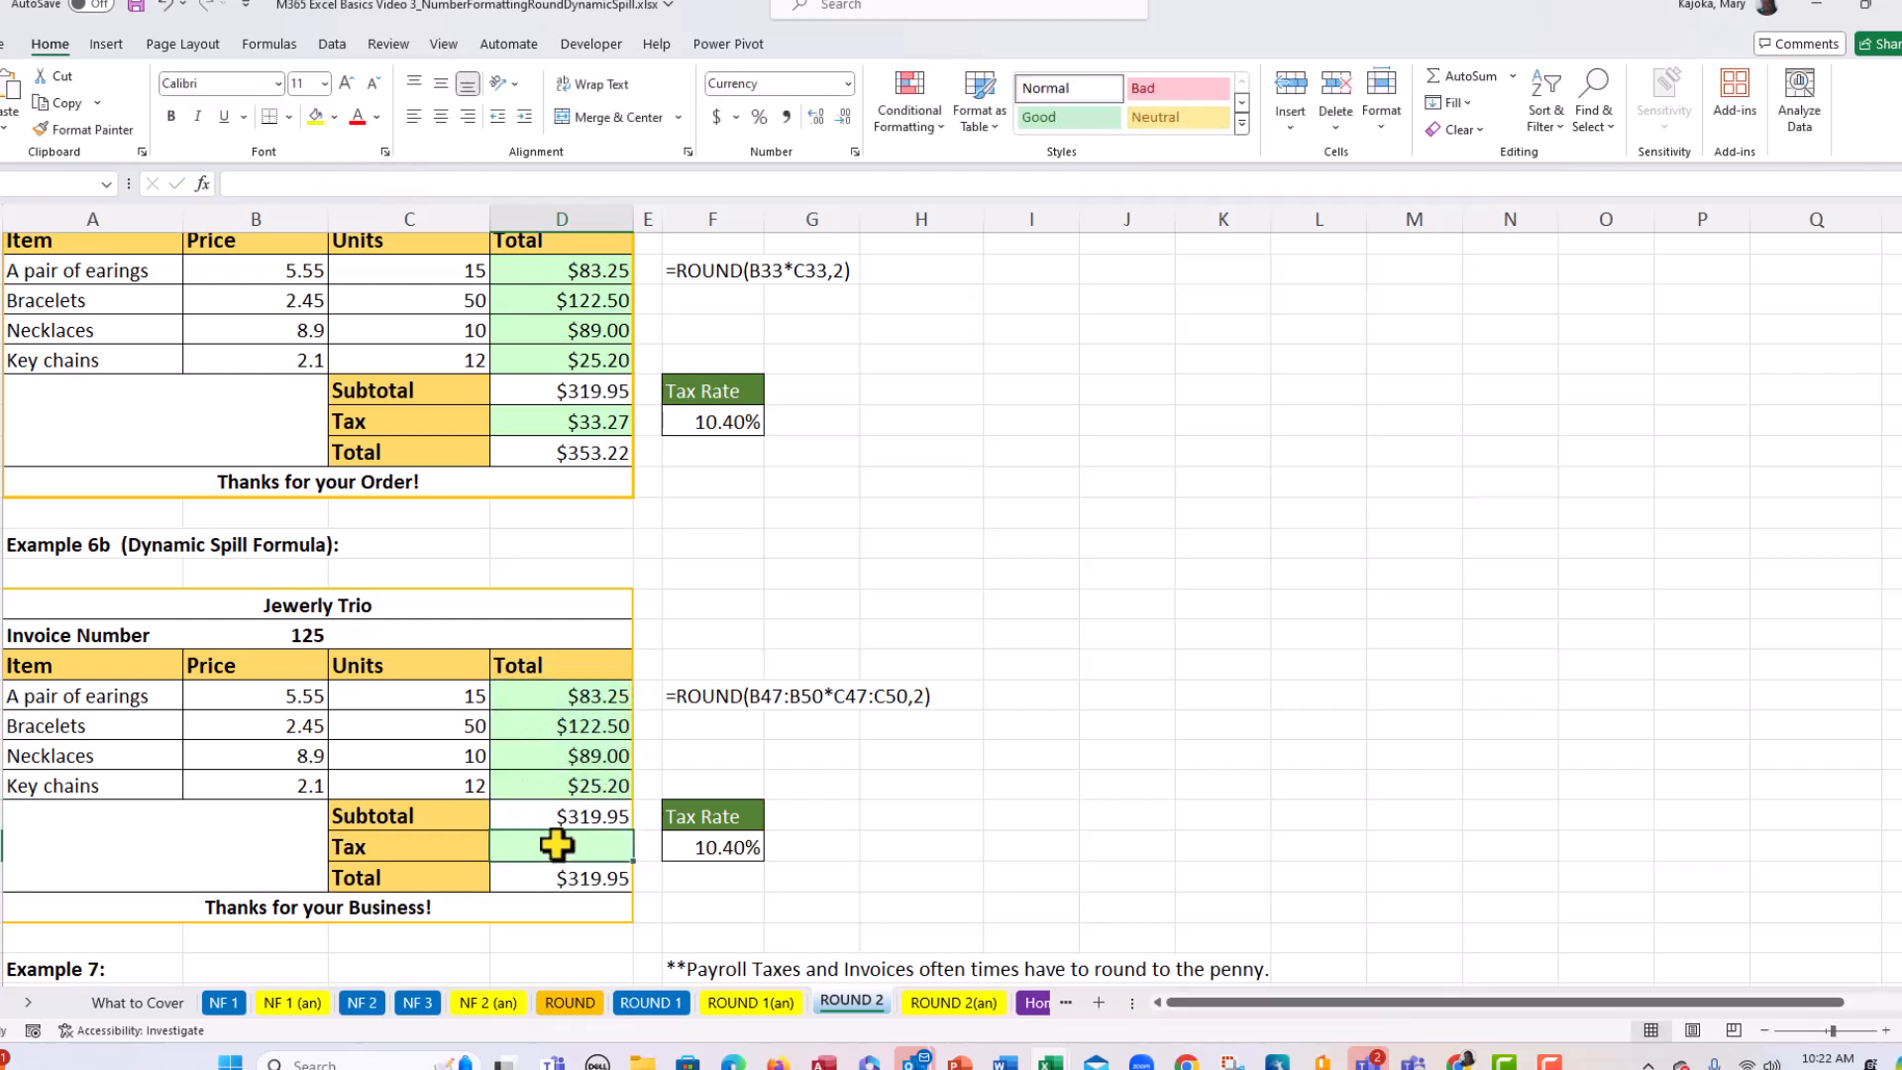
pyautogui.write('=rou')
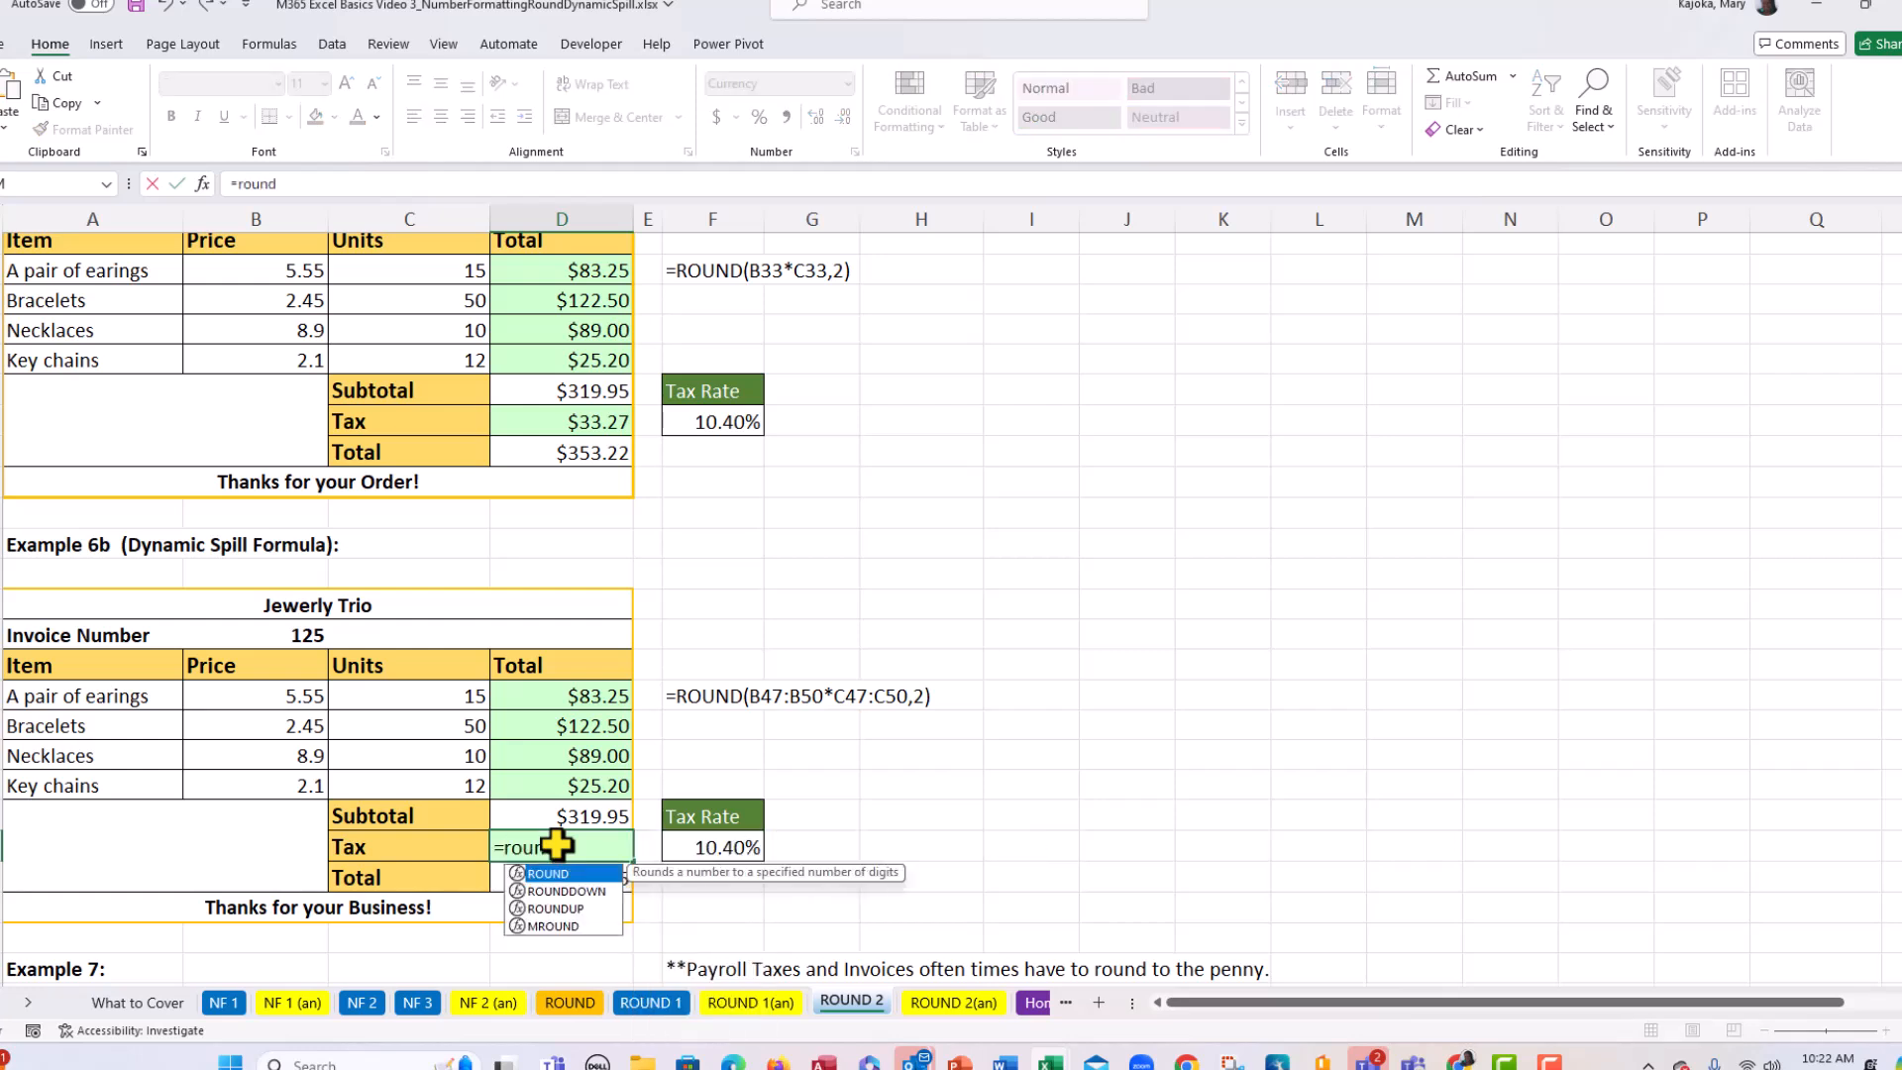
pyautogui.write('nd')
pyautogui.press('Tab')
pyautogui.click(567, 814)
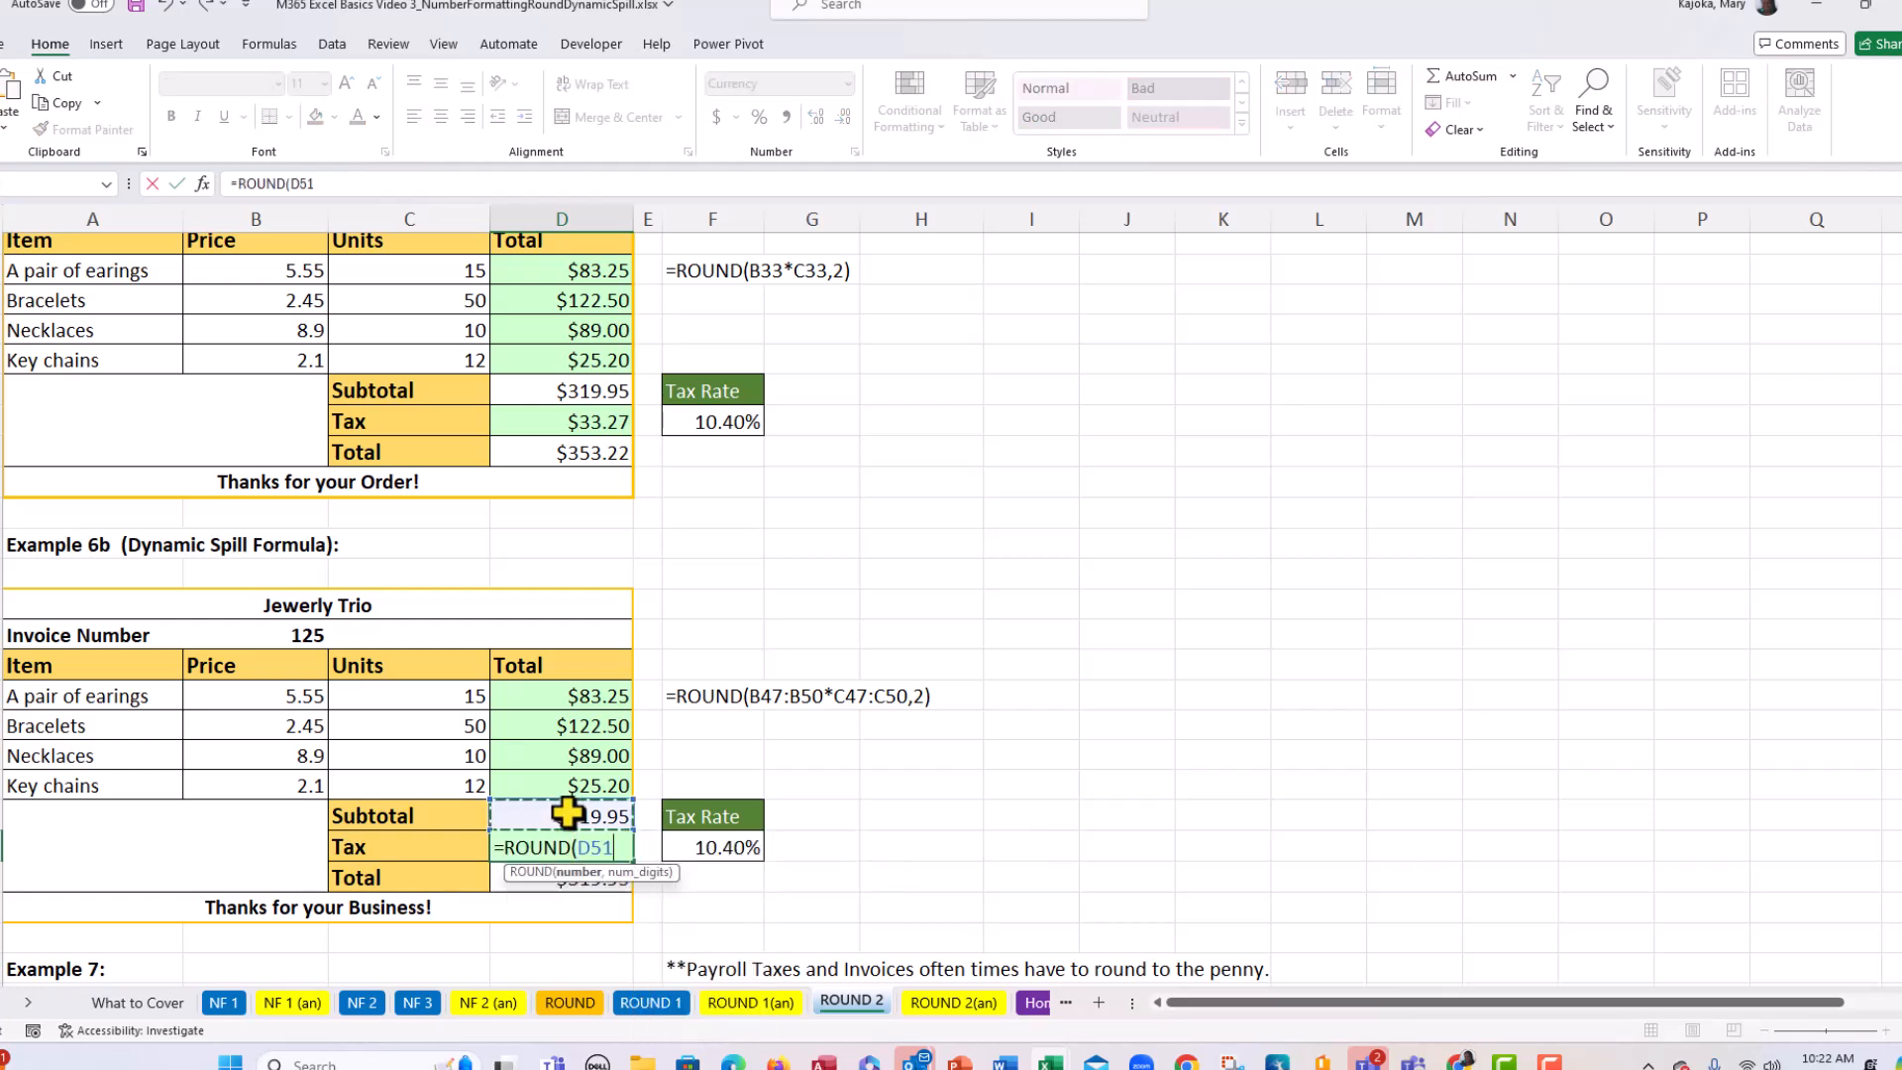
pyautogui.write('*')
pyautogui.click(696, 852)
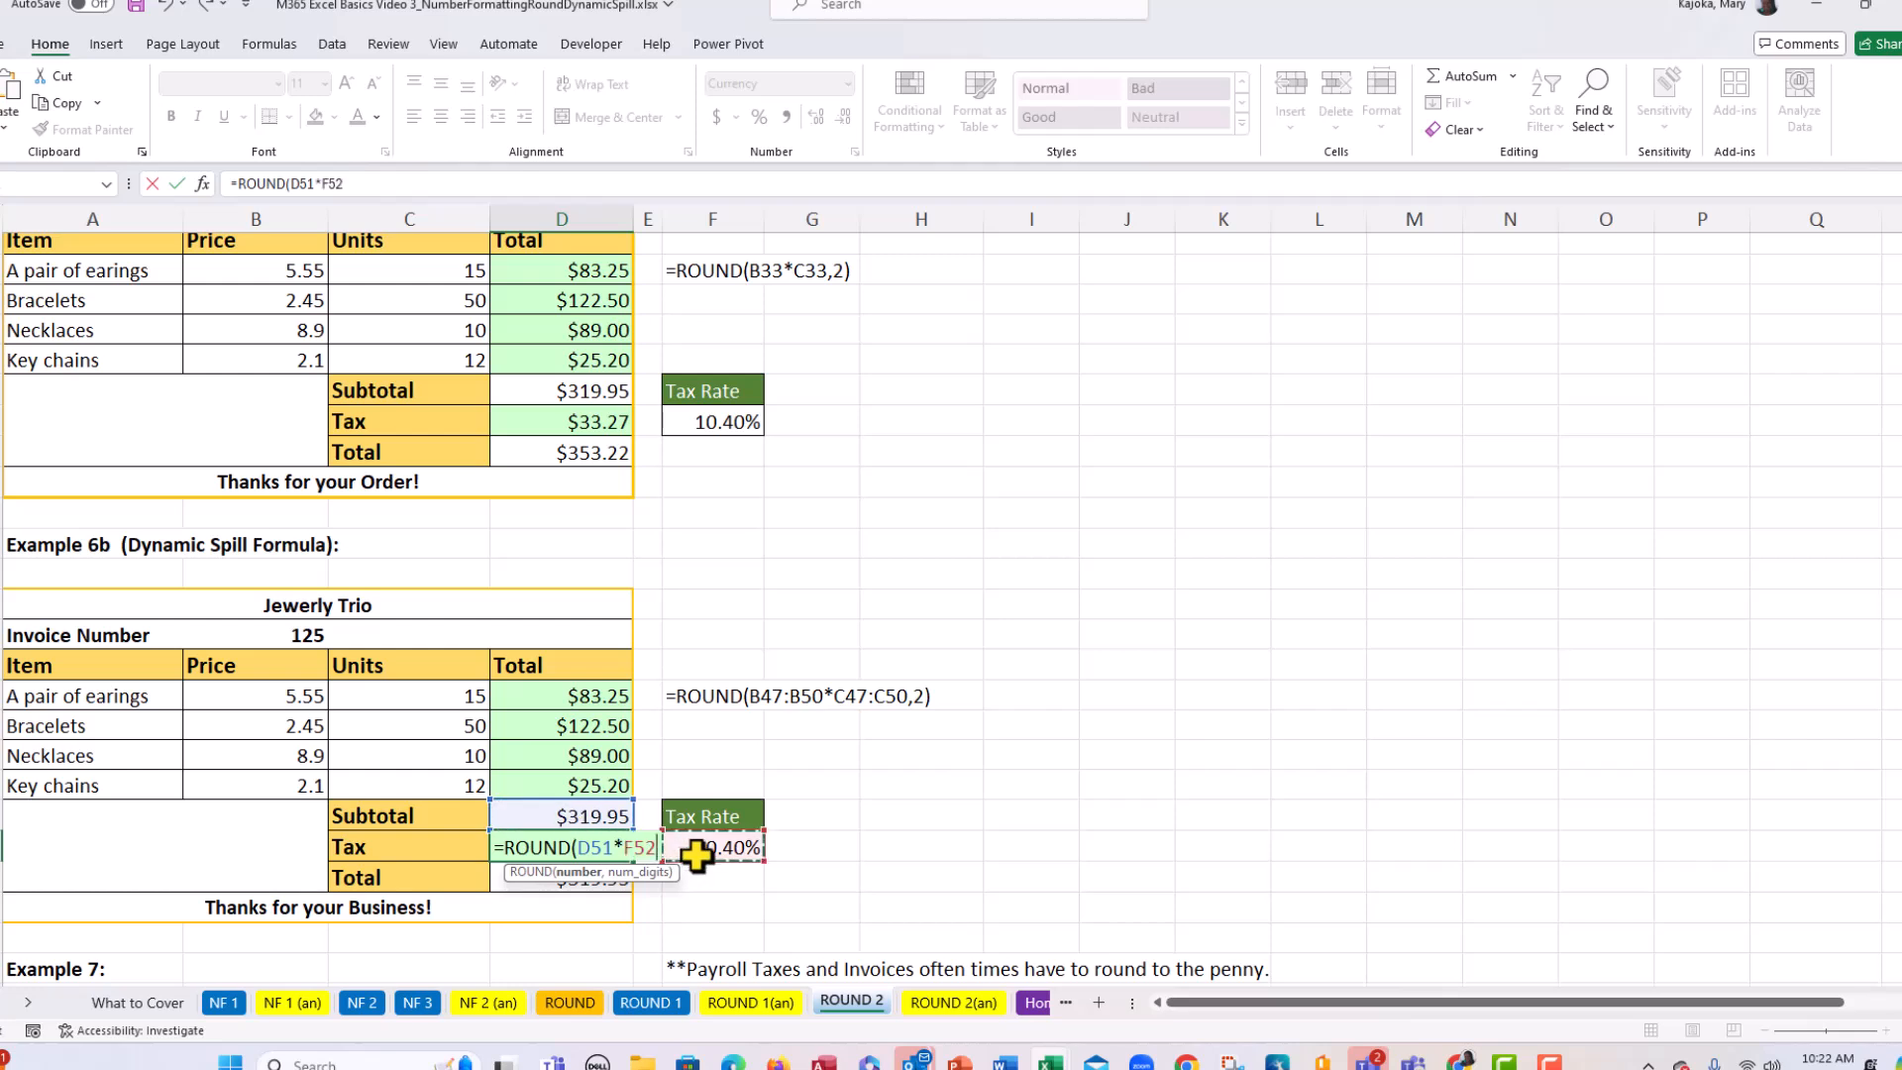
pyautogui.write(',')
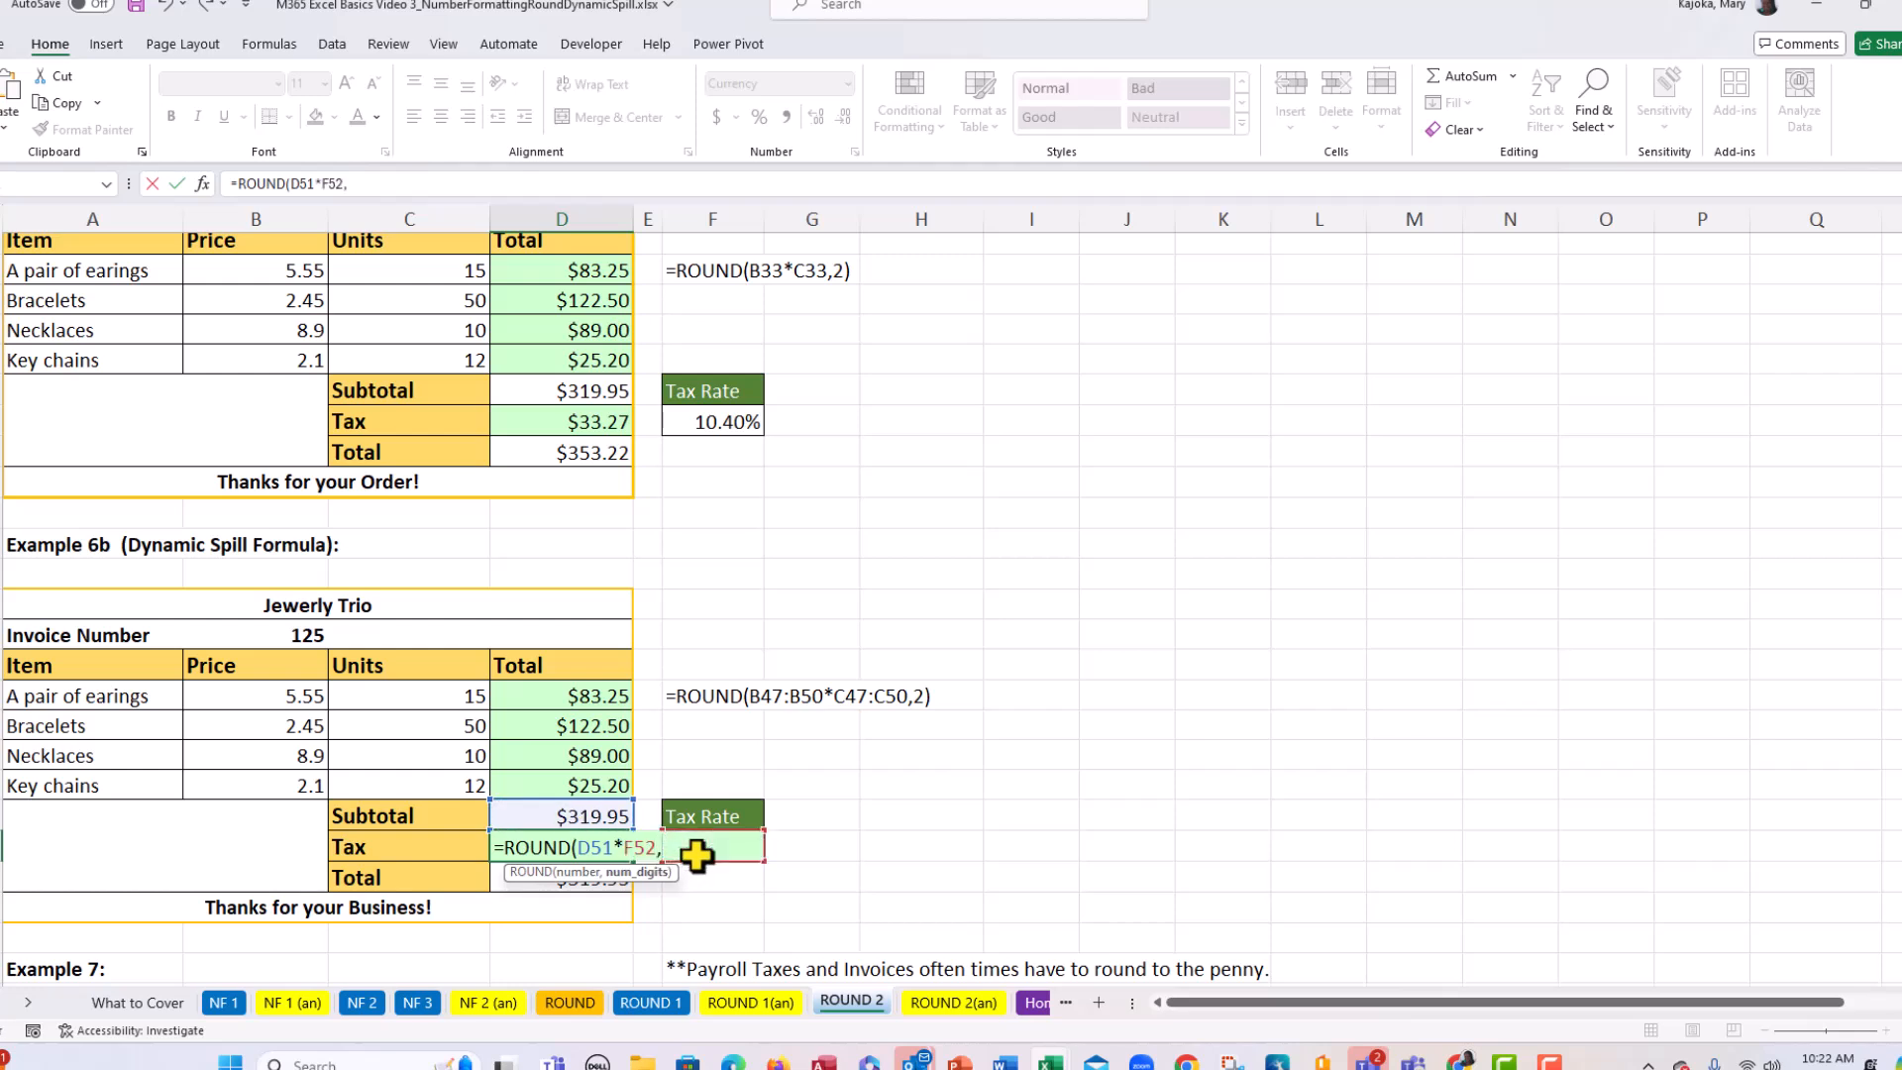
pyautogui.write('2)')
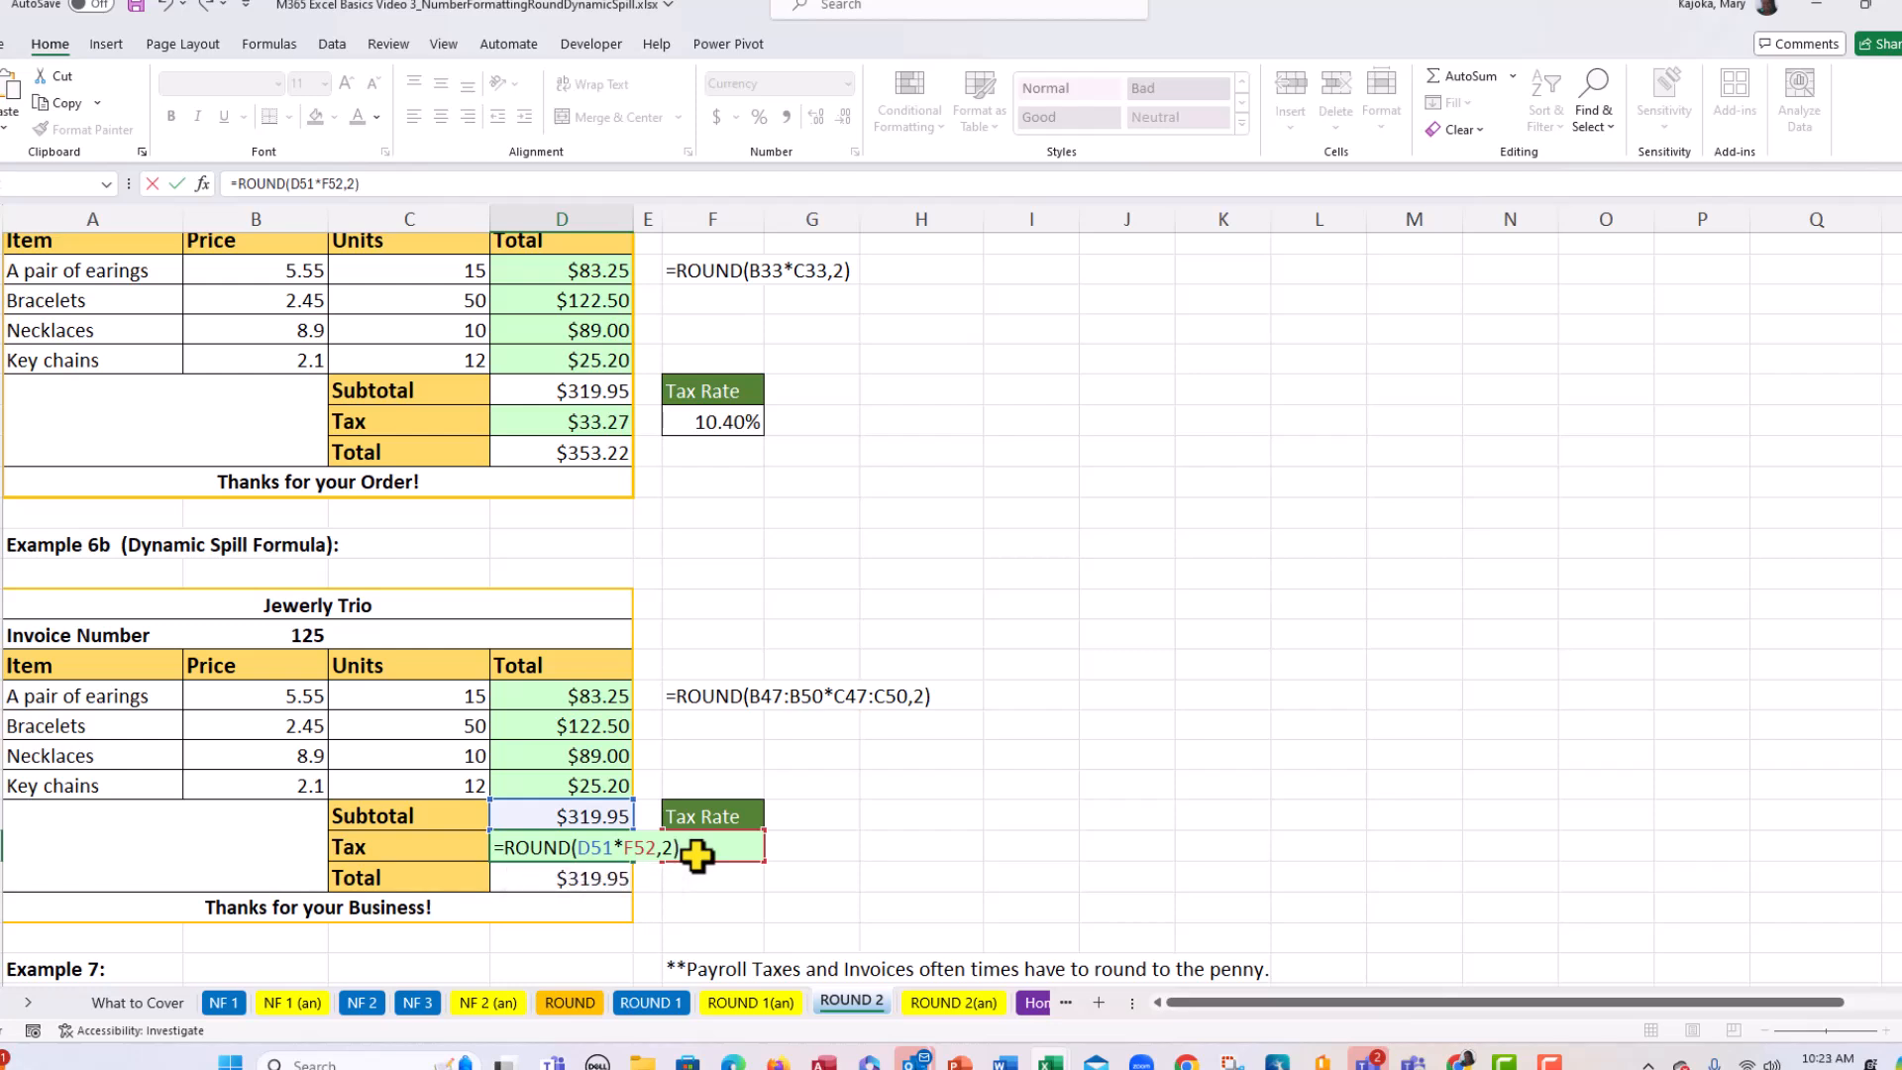
pyautogui.press('Return')
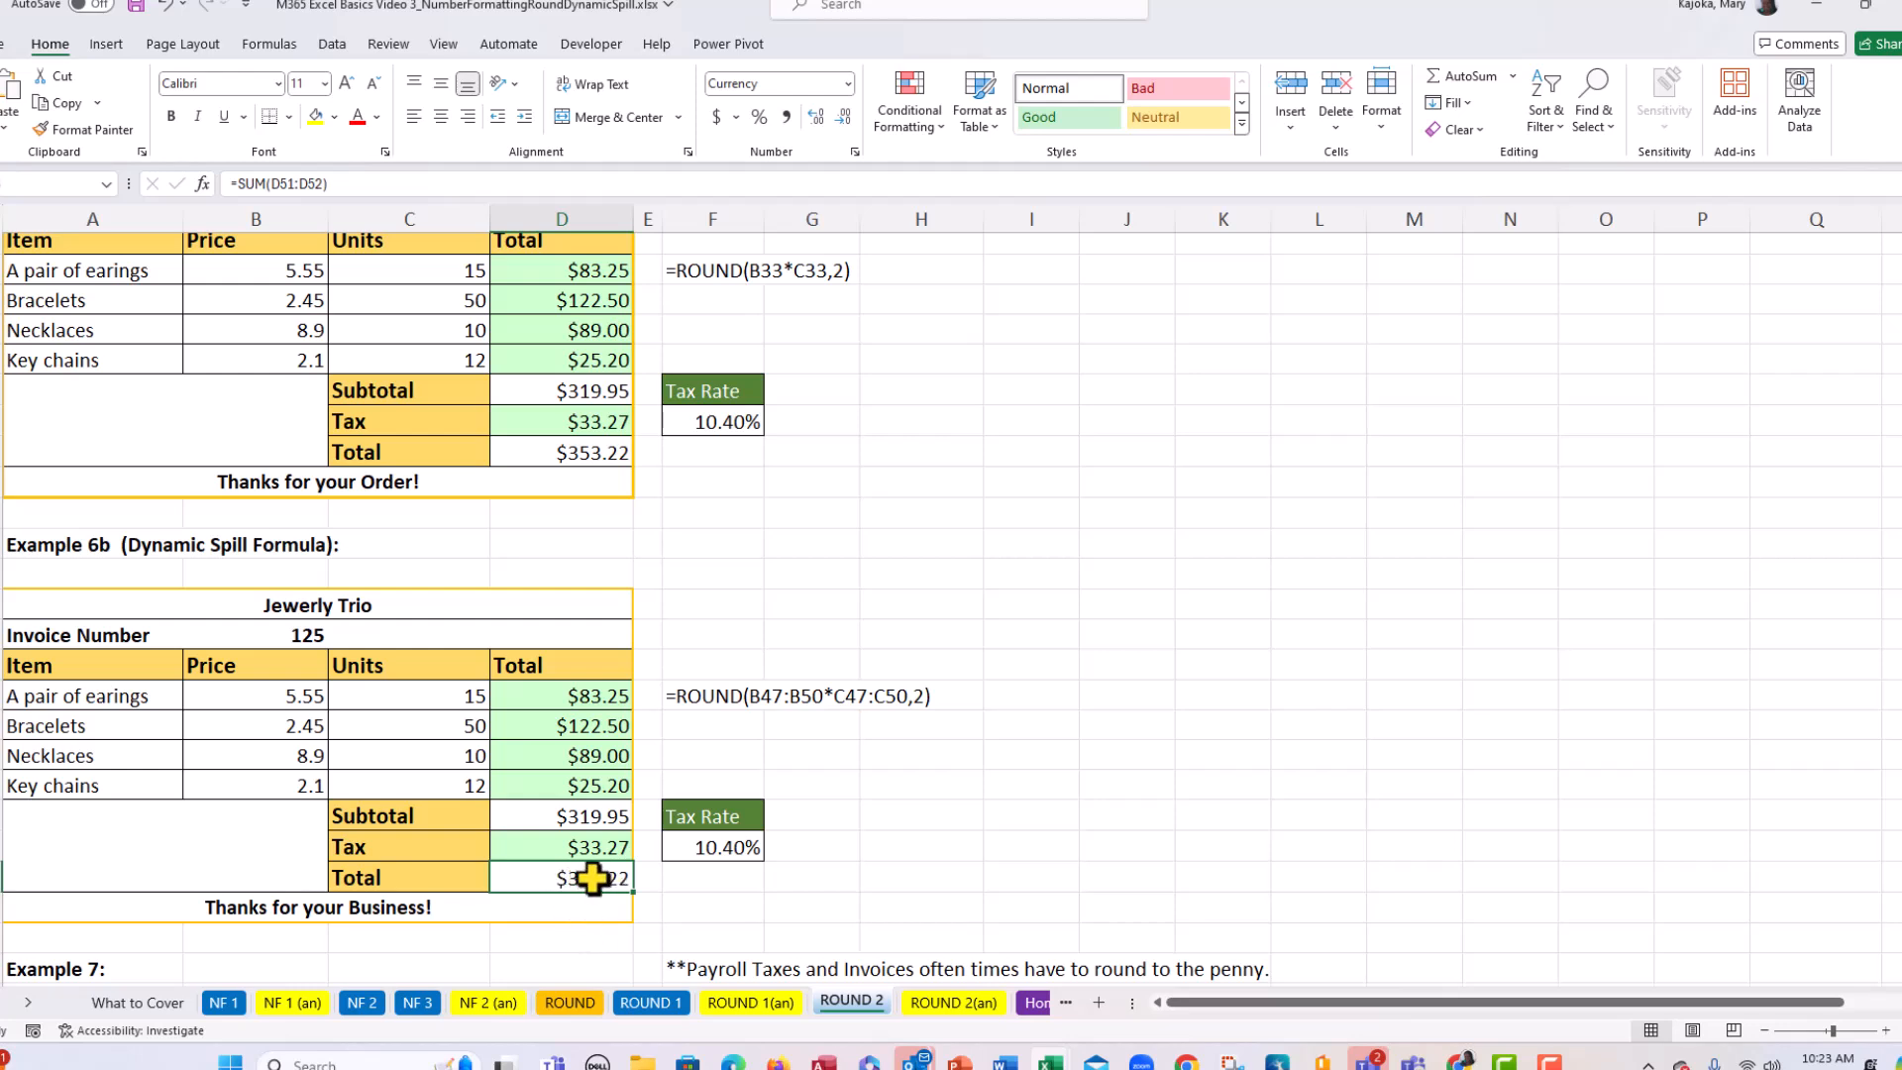
pyautogui.doubleClick(594, 879)
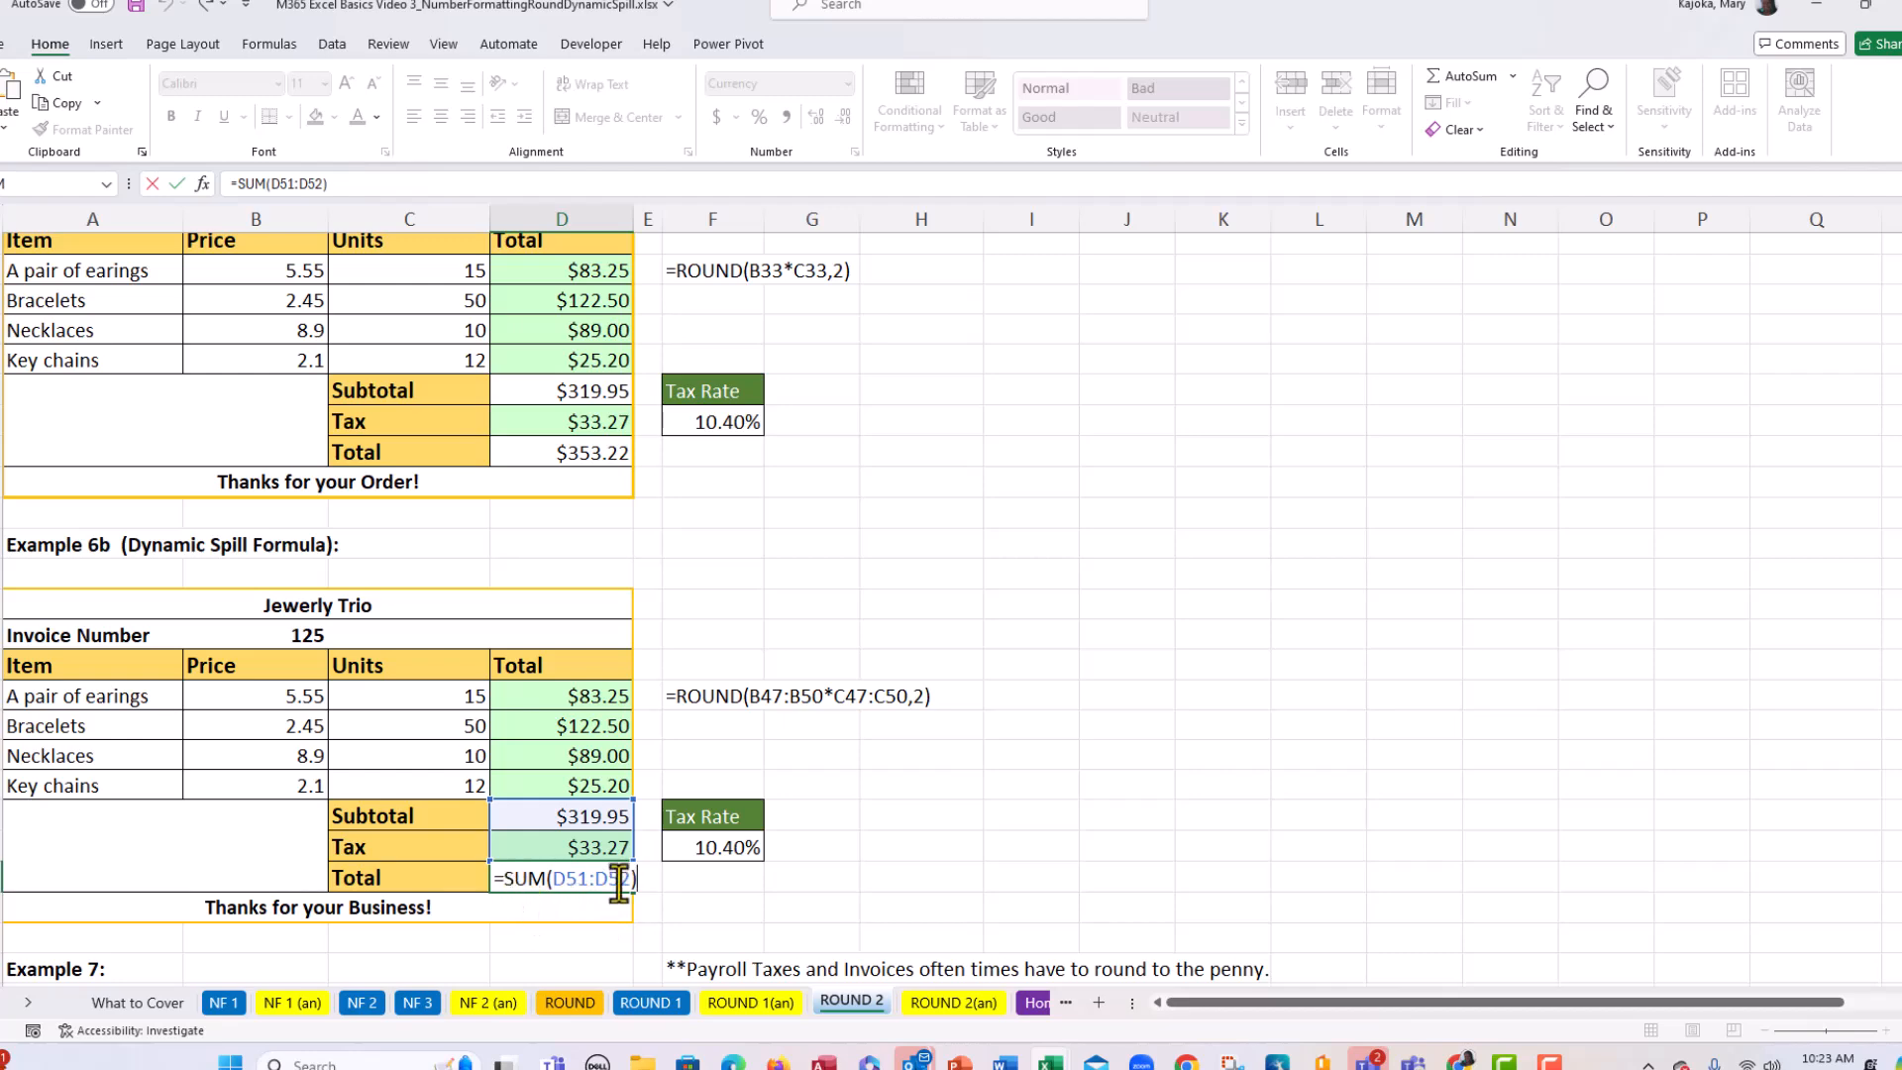
pyautogui.hotkey('ctrl', 'Return')
# - Calculate Example 7's first dollar-rounded tax deduction in B60 with =ROUND(A60*$D$60,0)
pyautogui.scroll(-1, 634, 887)
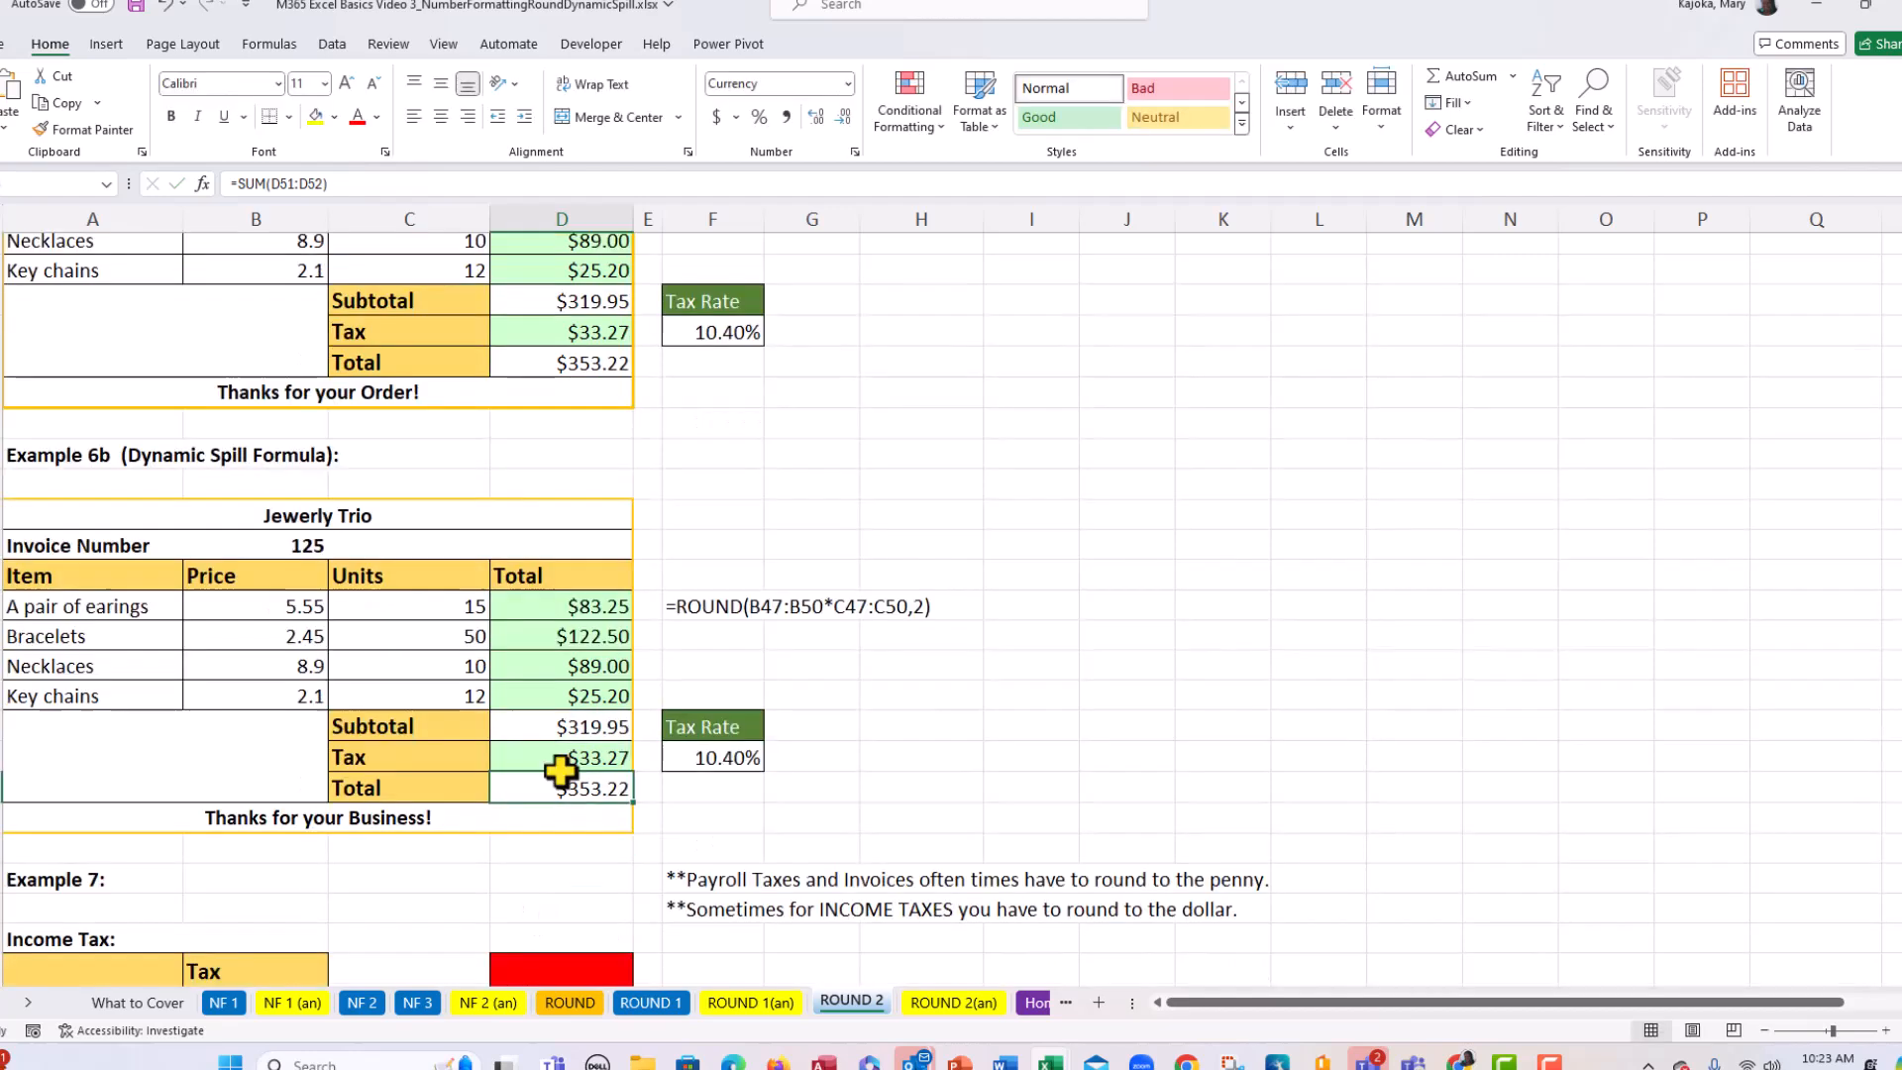
pyautogui.scroll(-3, 561, 773)
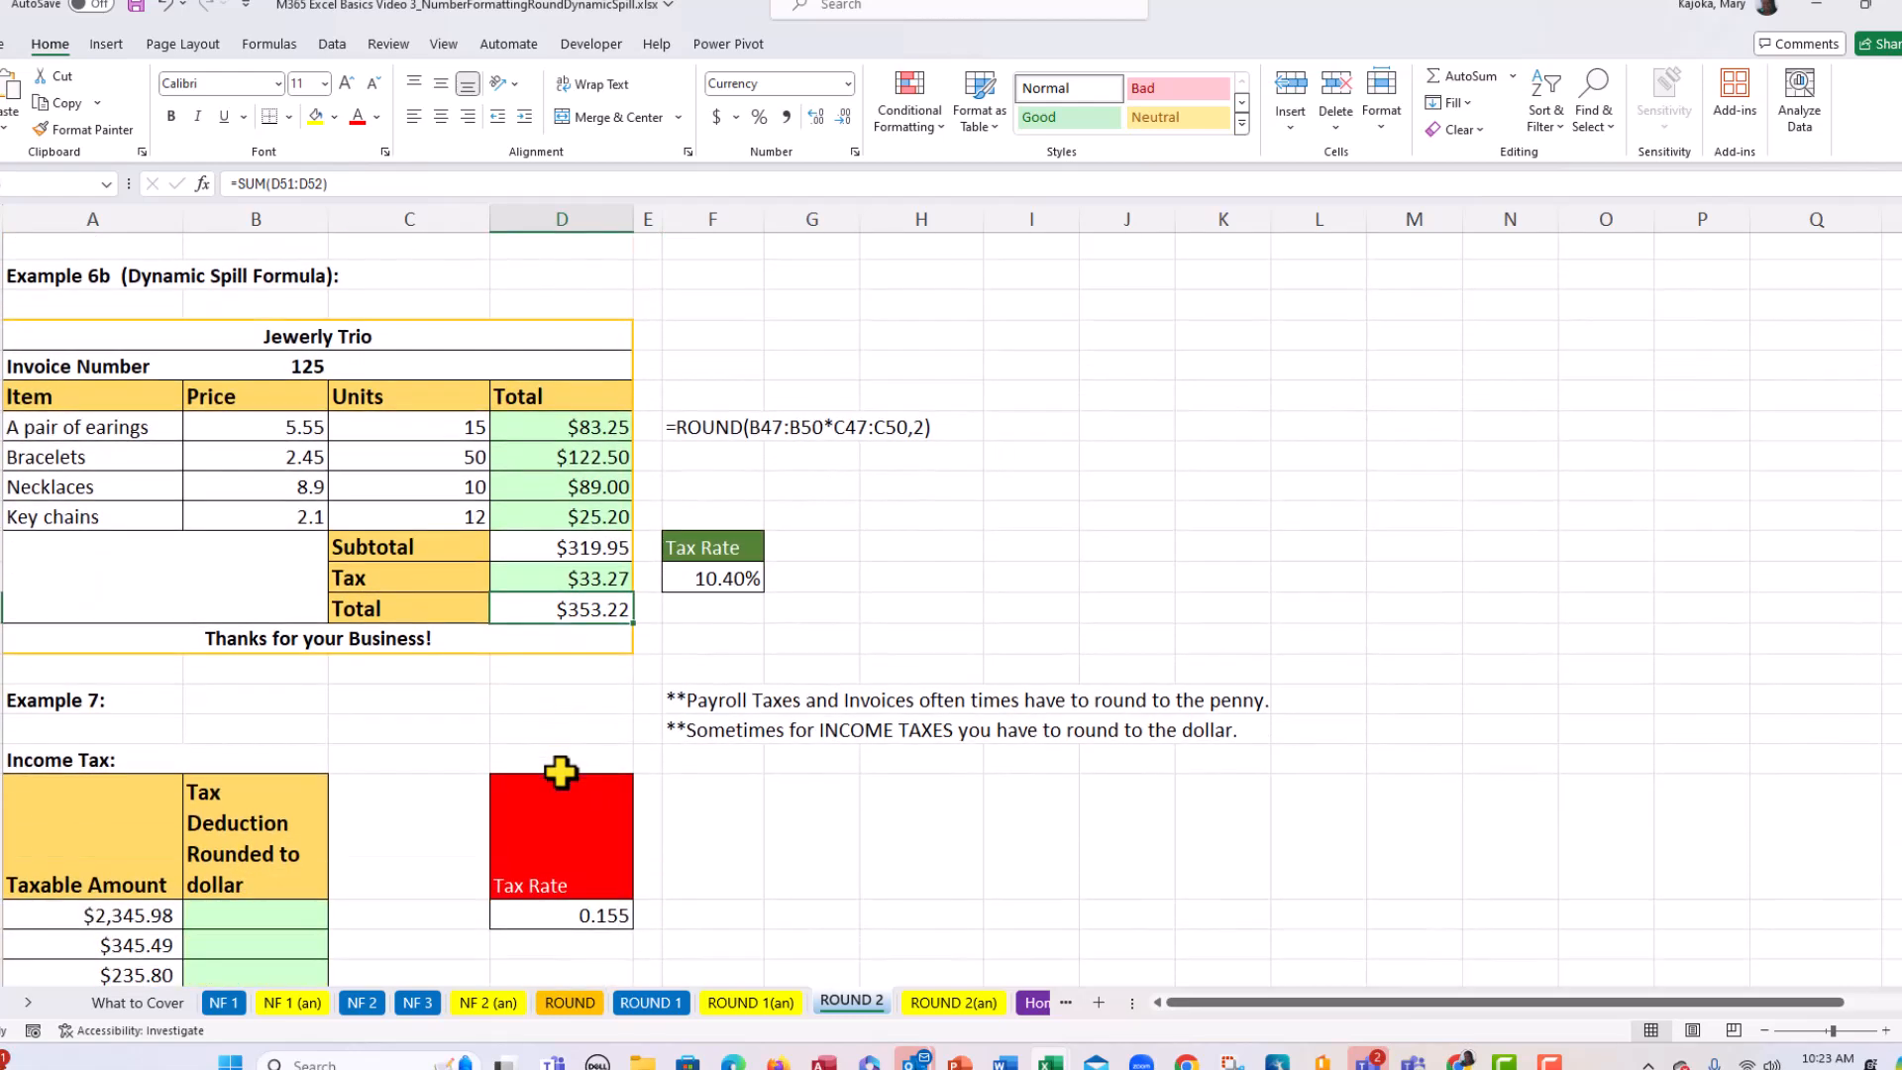
pyautogui.scroll(-2, 561, 772)
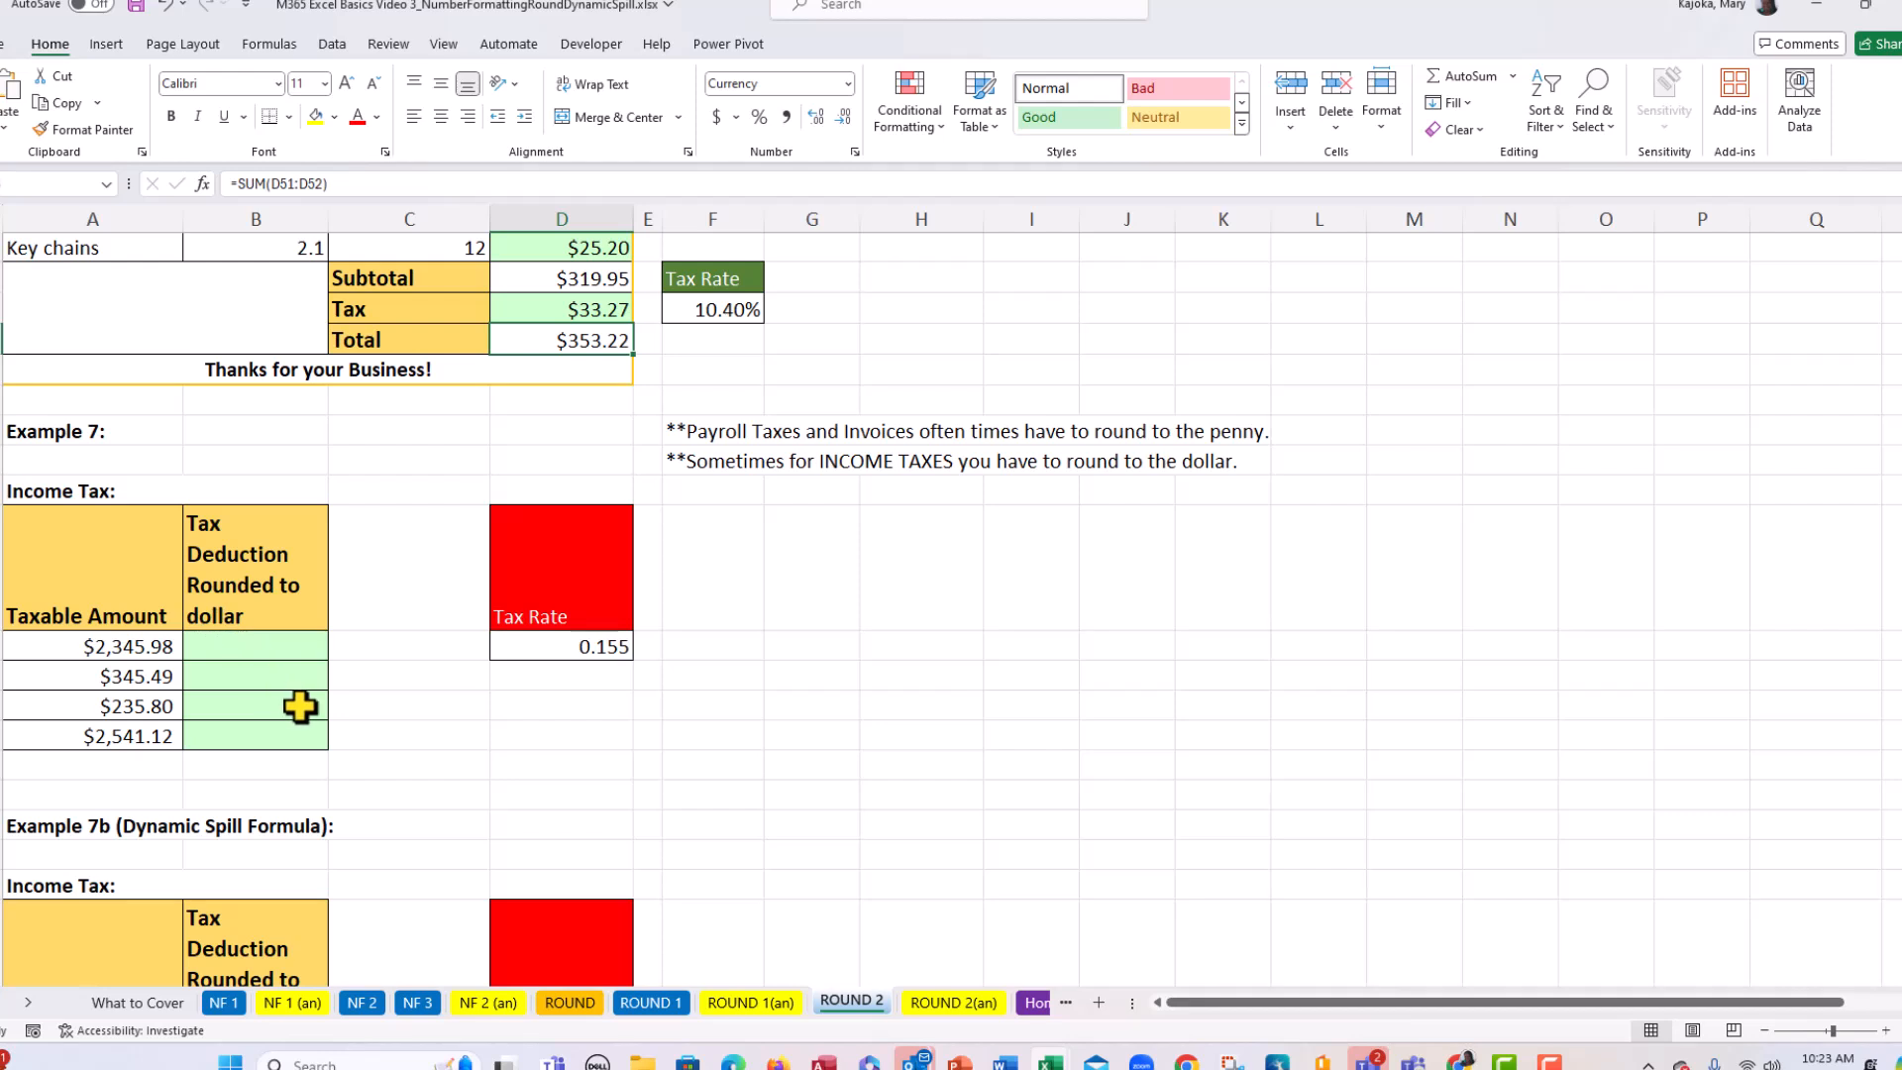
pyautogui.scroll(-1, 288, 710)
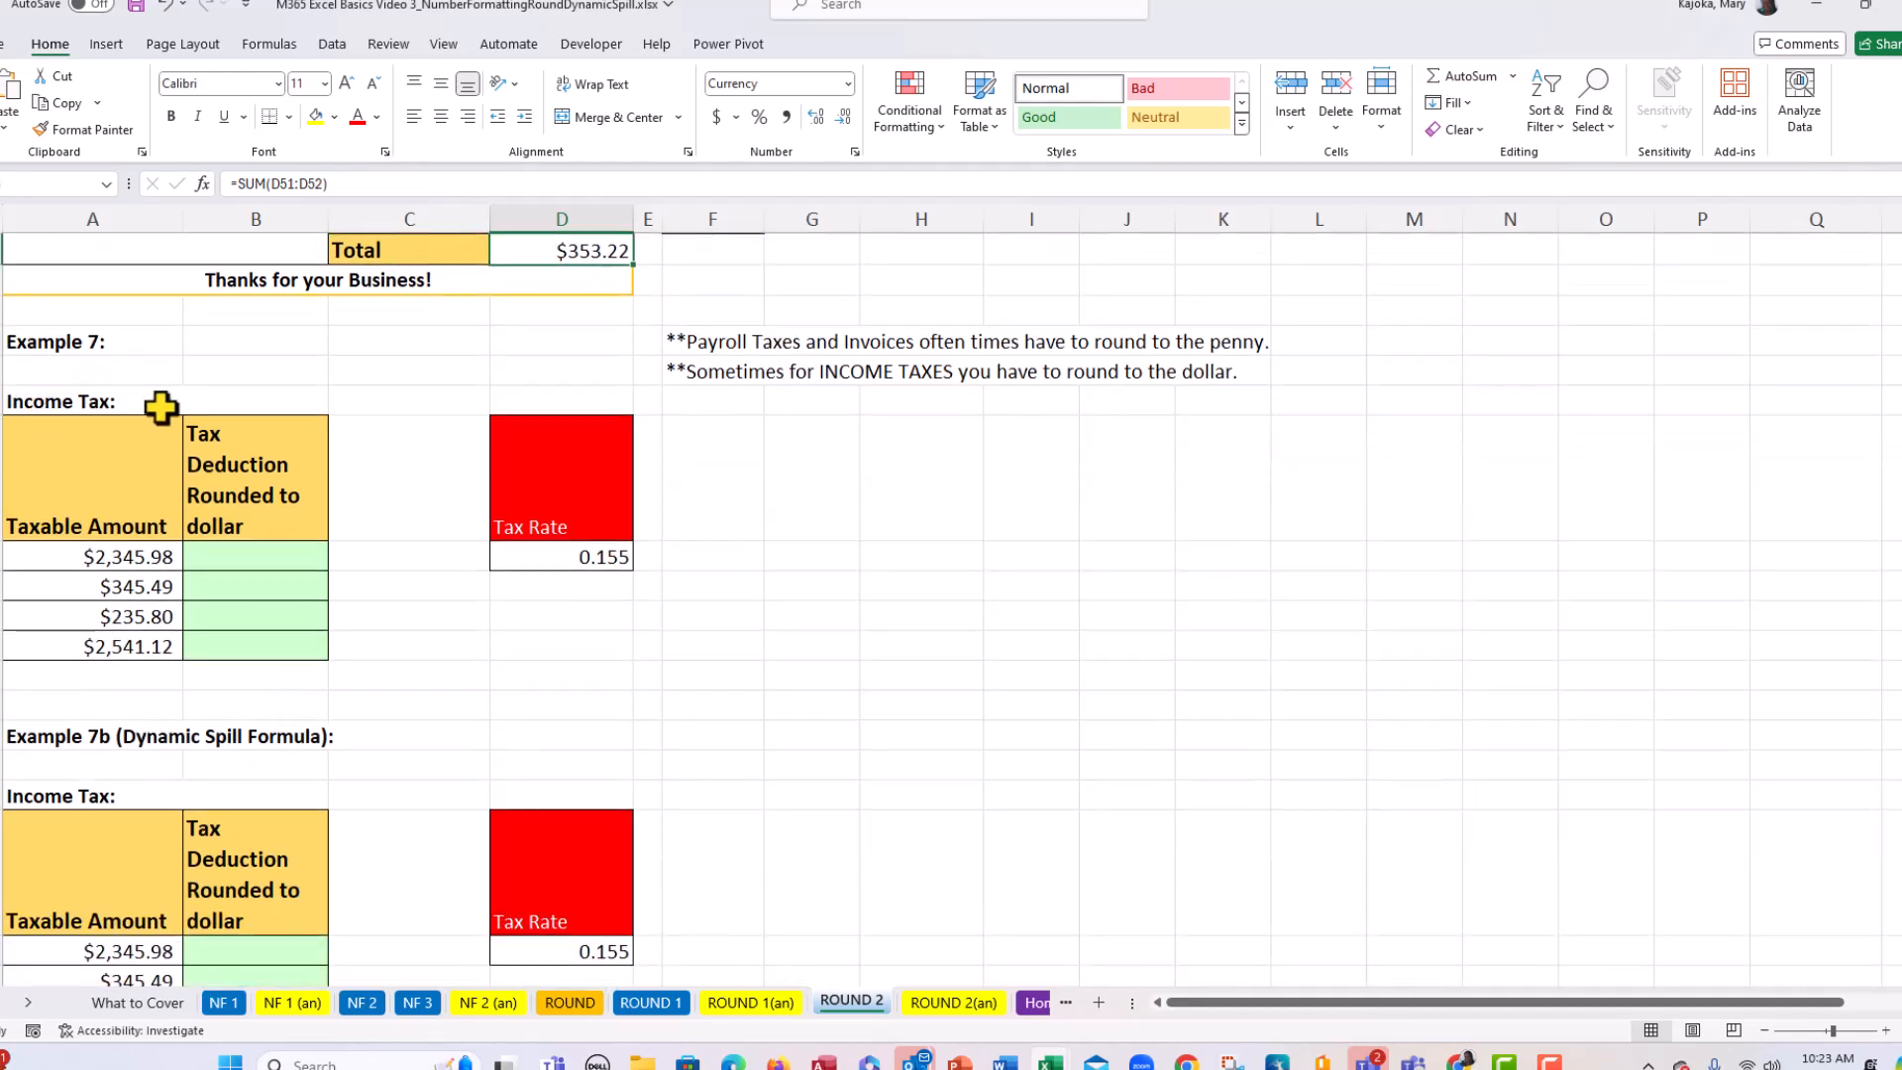
pyautogui.click(595, 555)
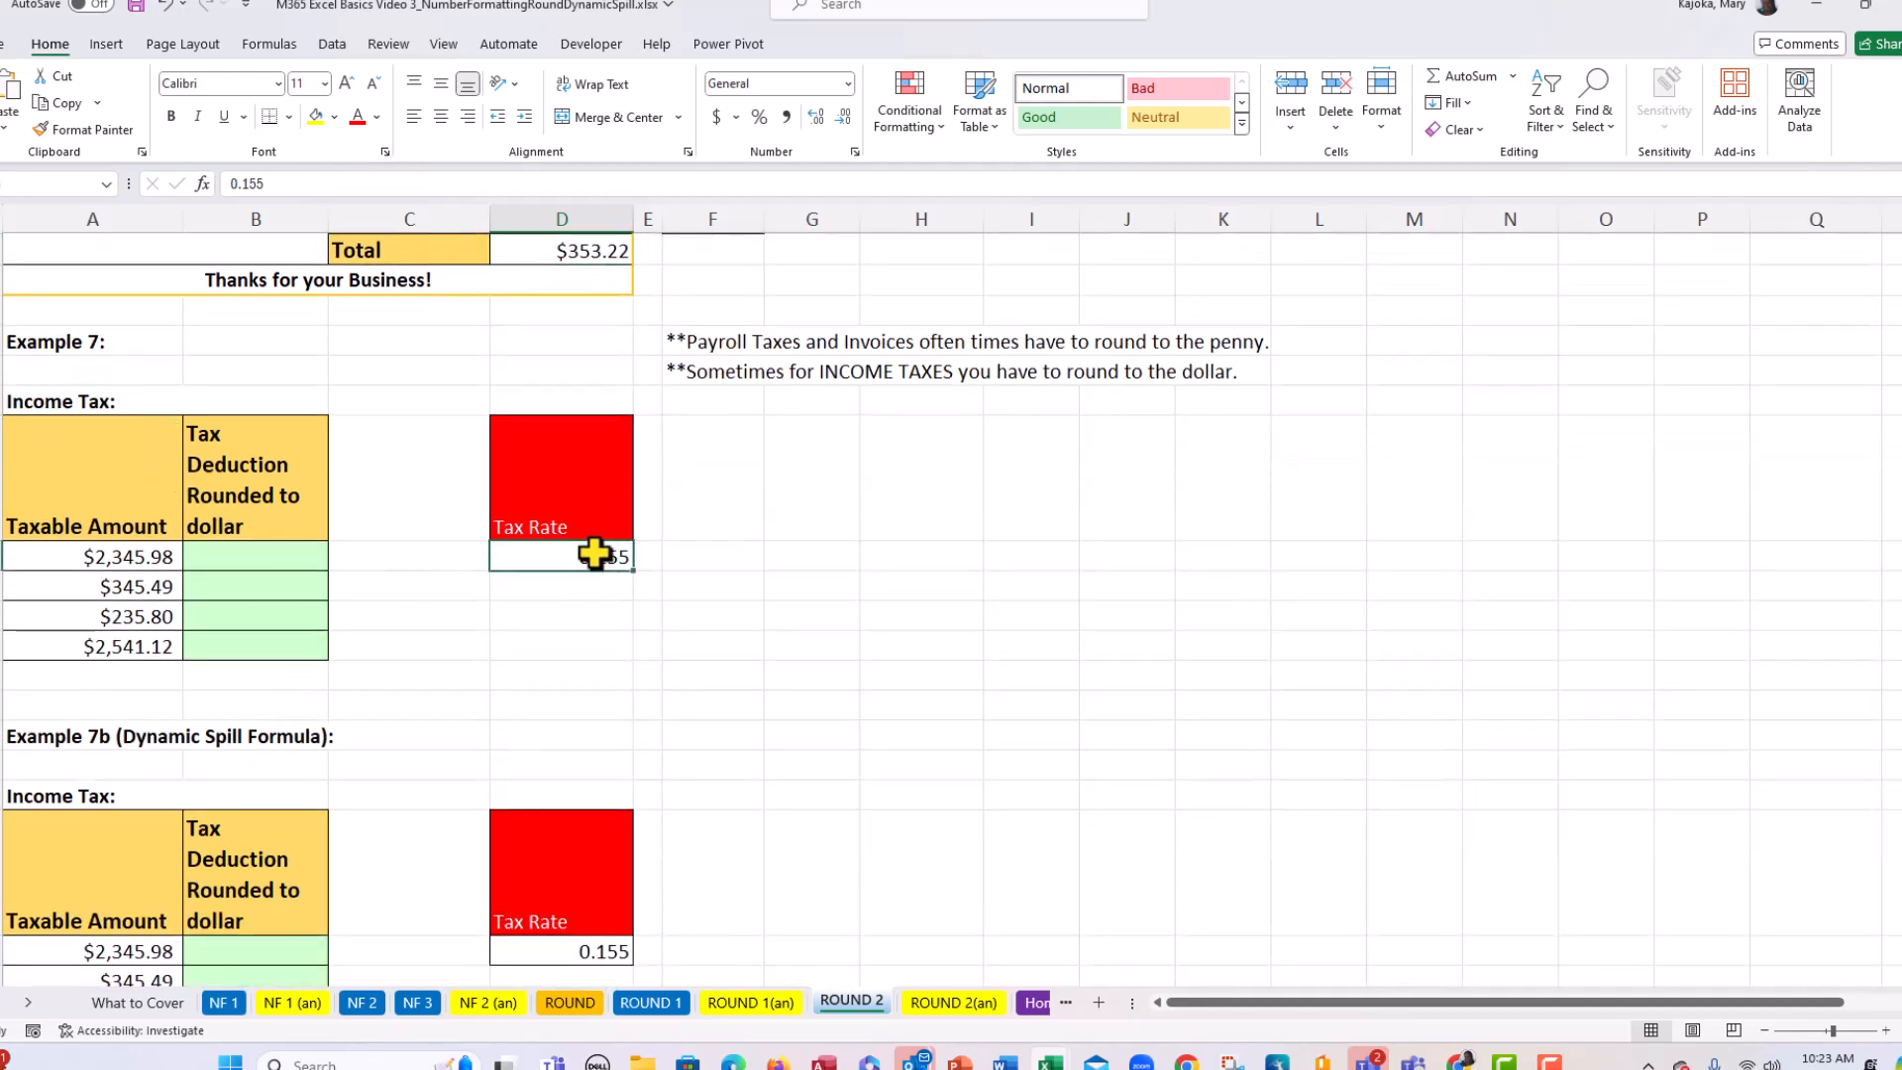
pyautogui.click(250, 551)
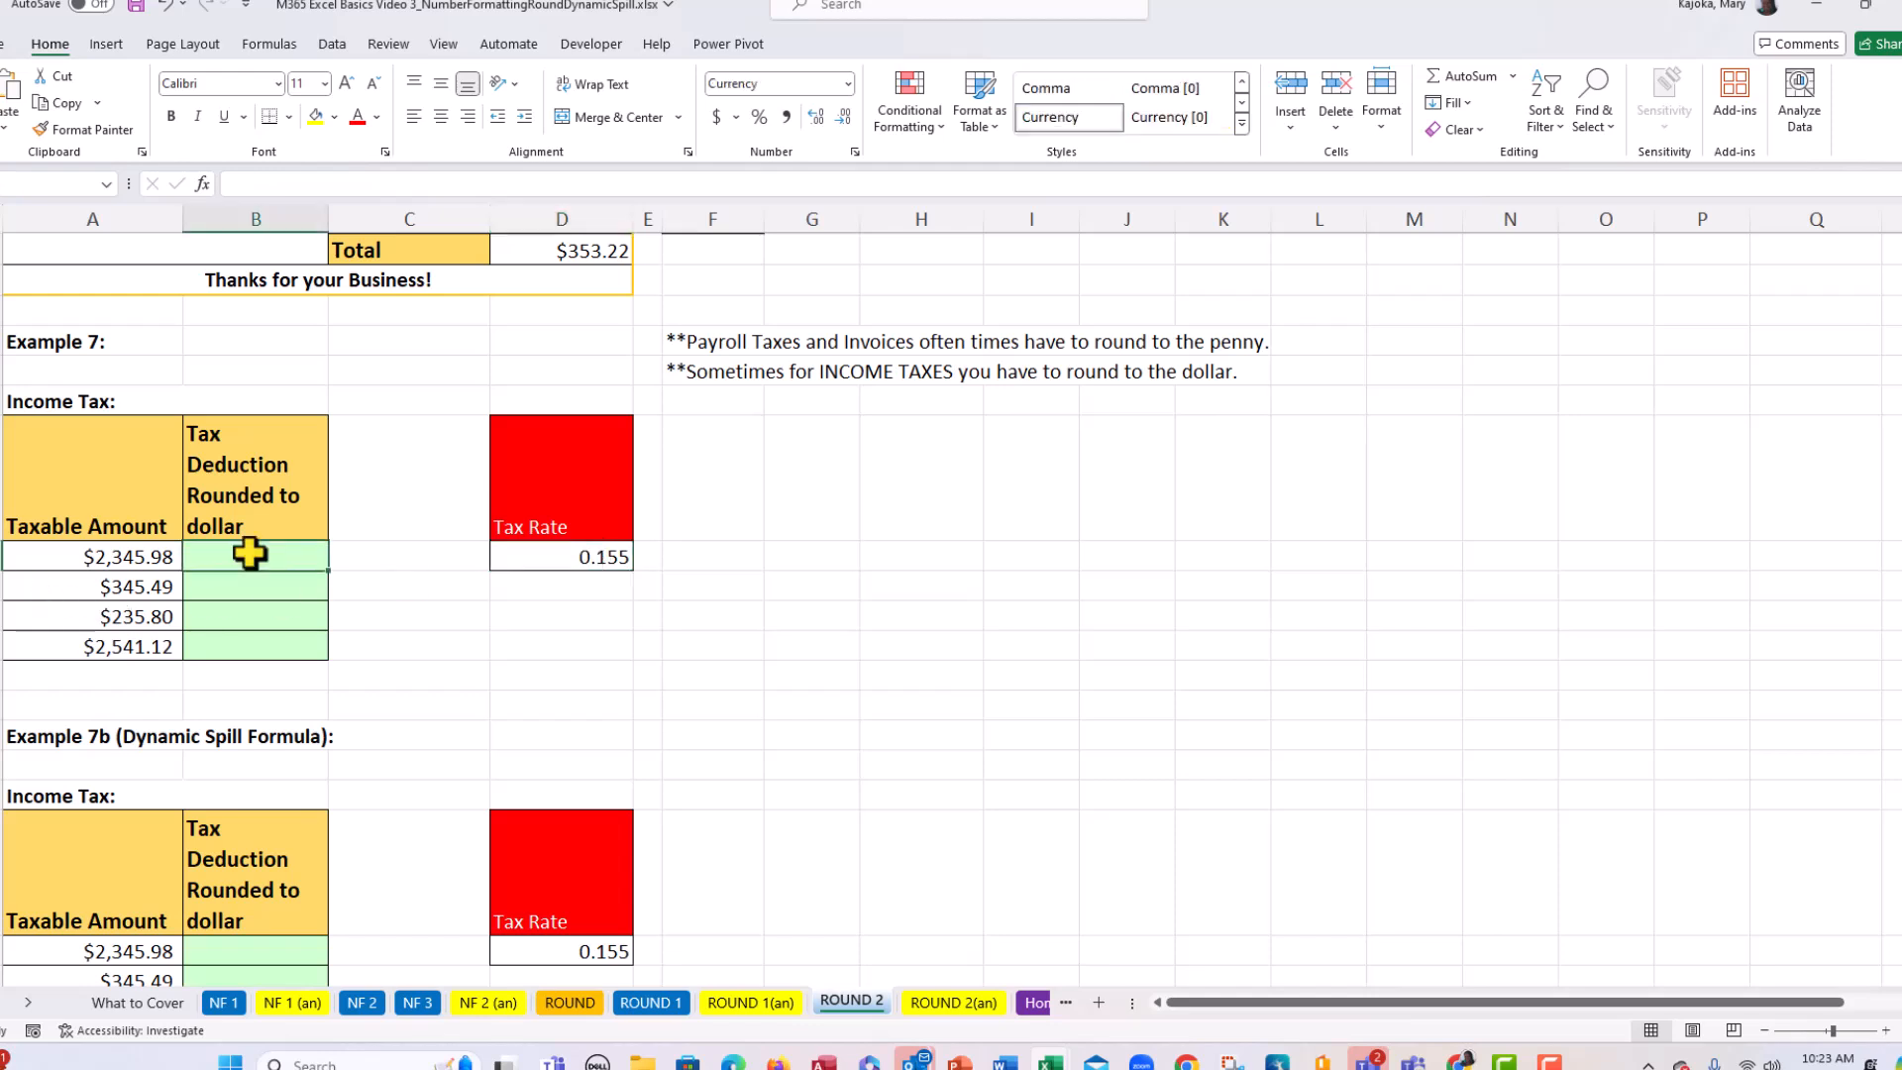
pyautogui.write('=roun')
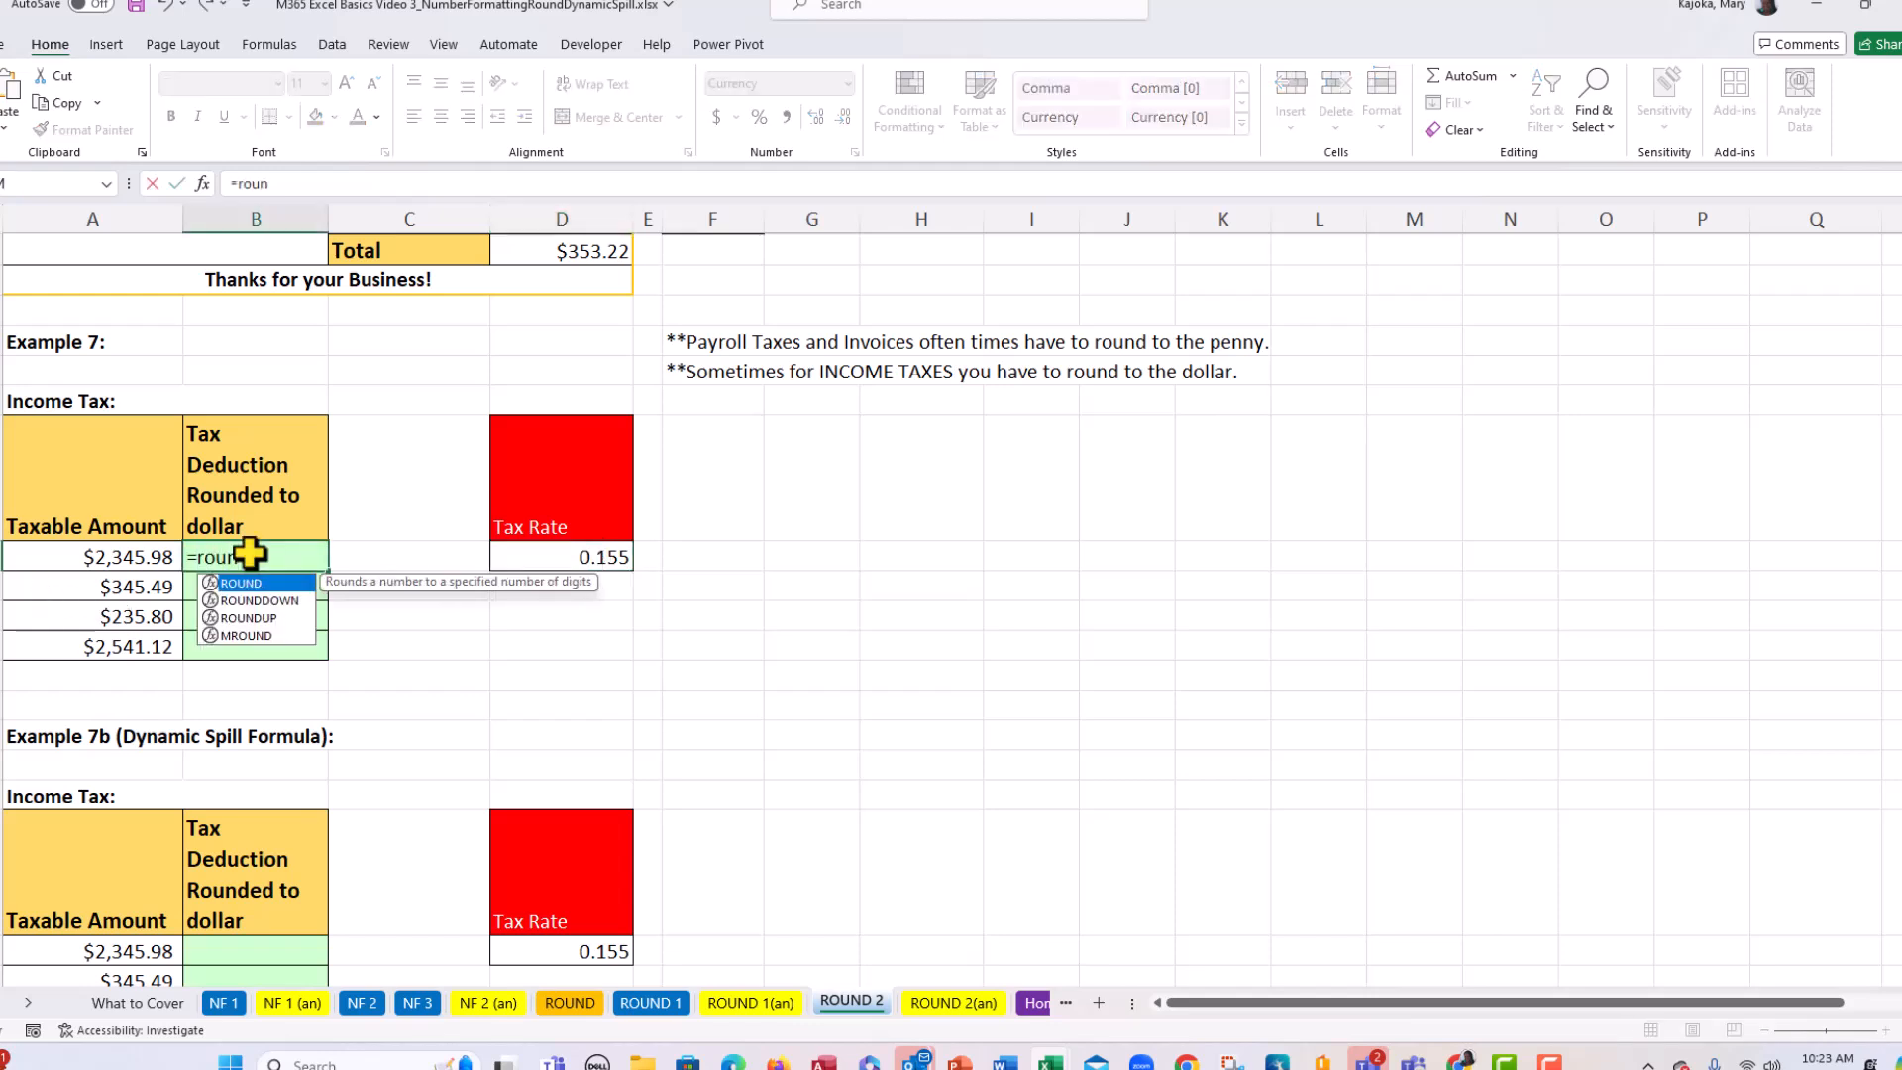
pyautogui.write('d')
pyautogui.press('Tab')
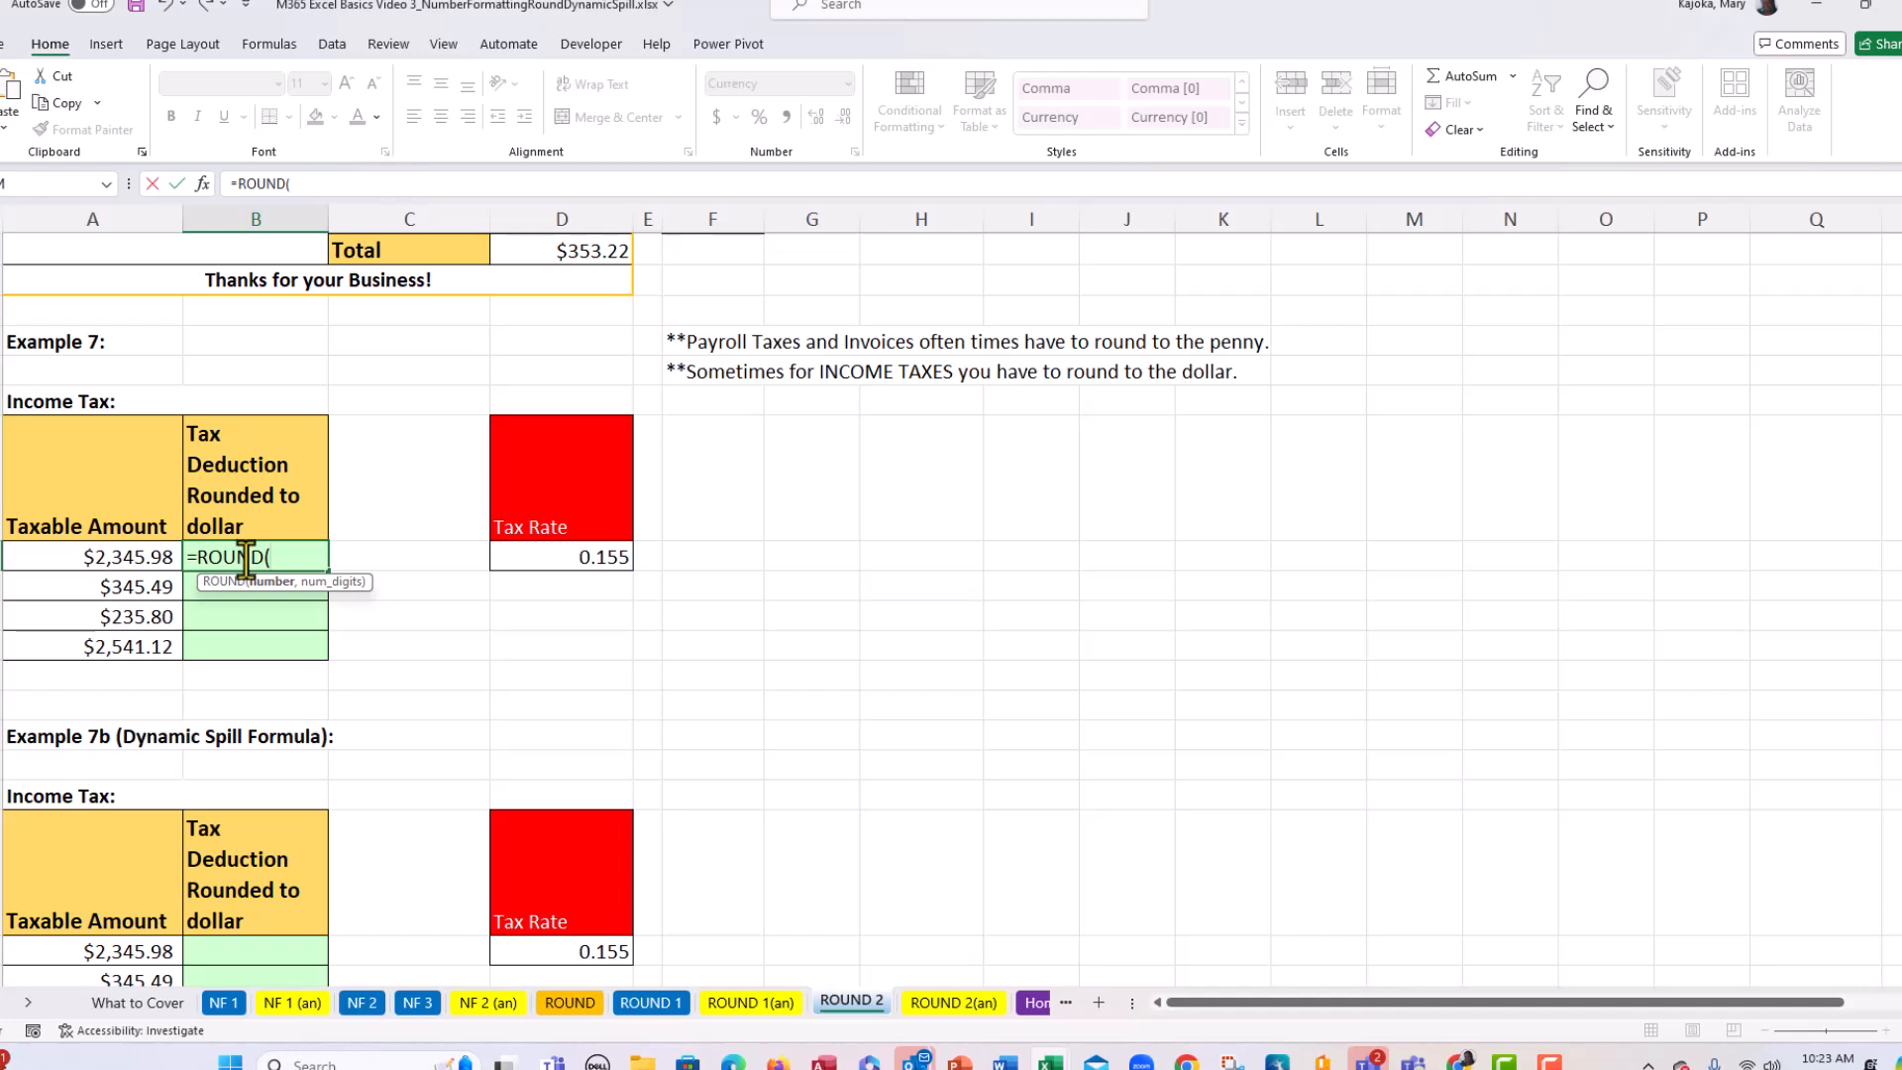
pyautogui.click(125, 558)
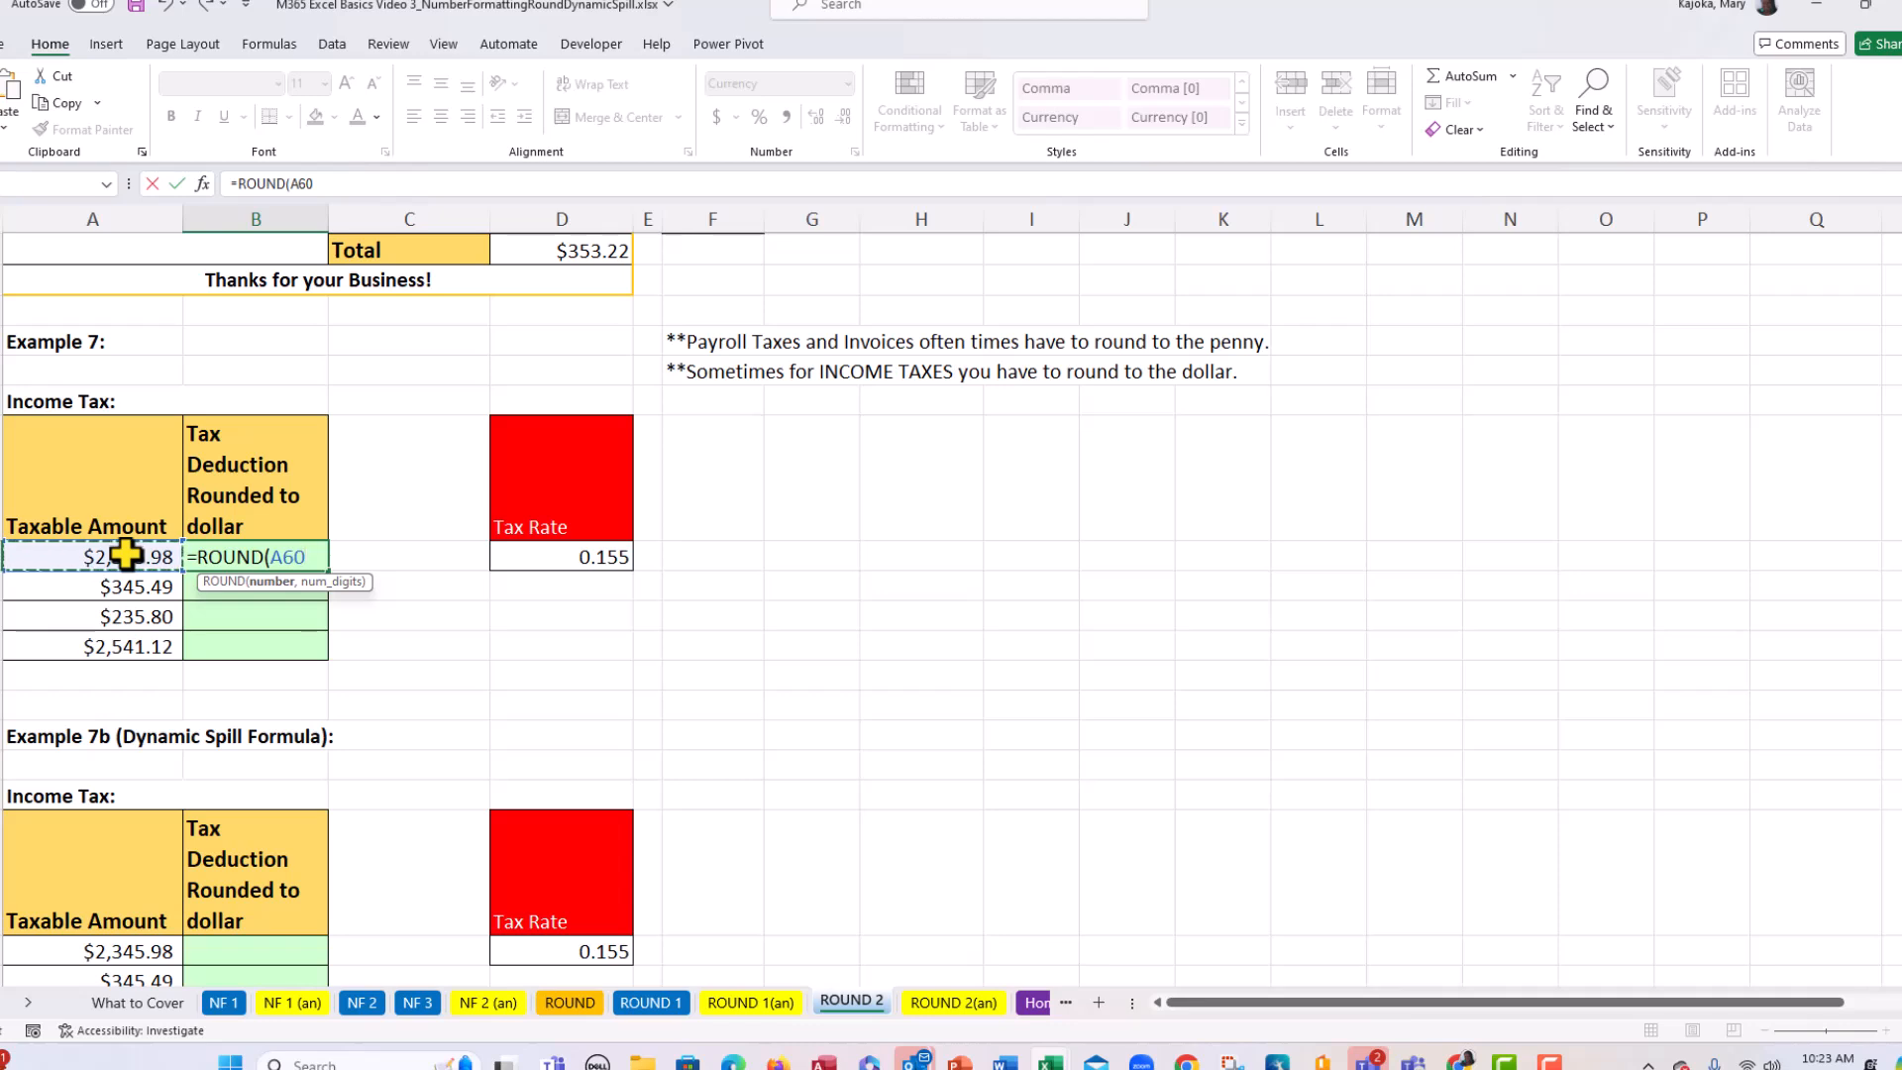
pyautogui.write('*')
pyautogui.click(584, 555)
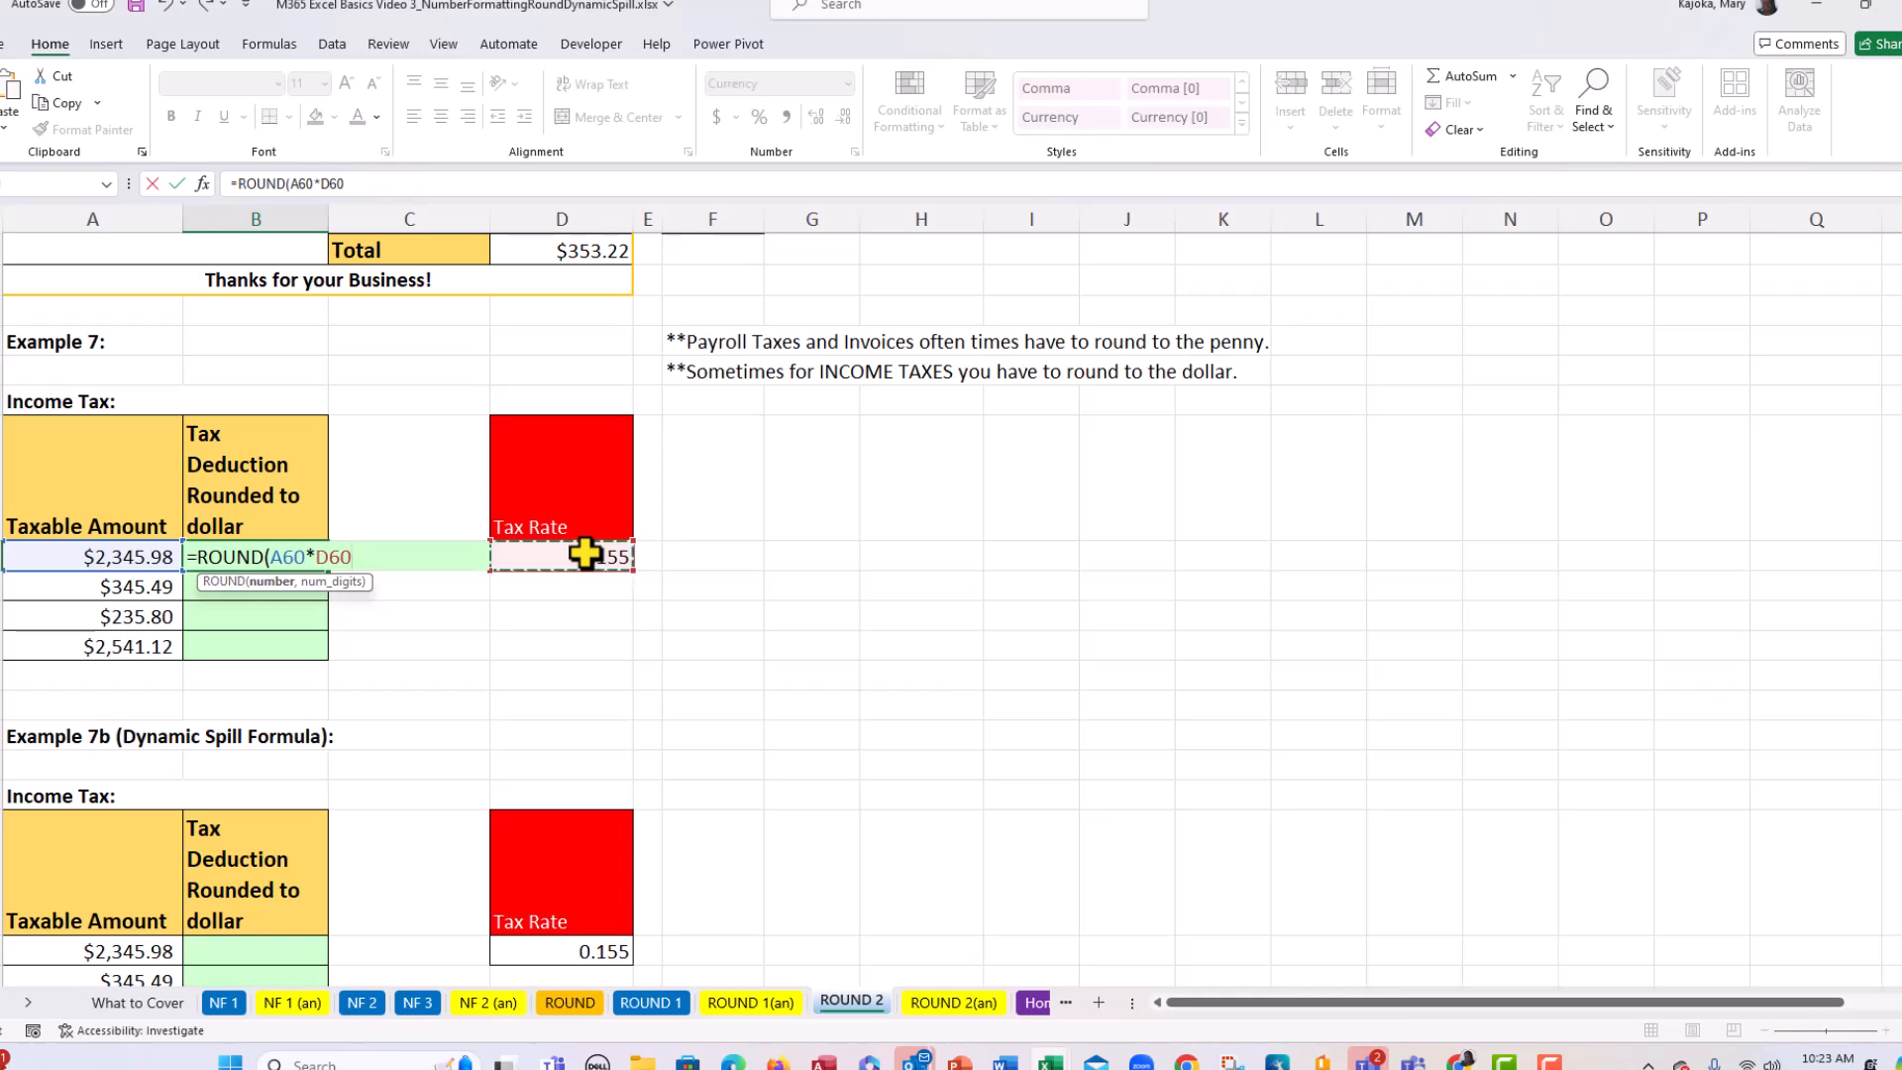
pyautogui.press('F4')
pyautogui.write(',0')
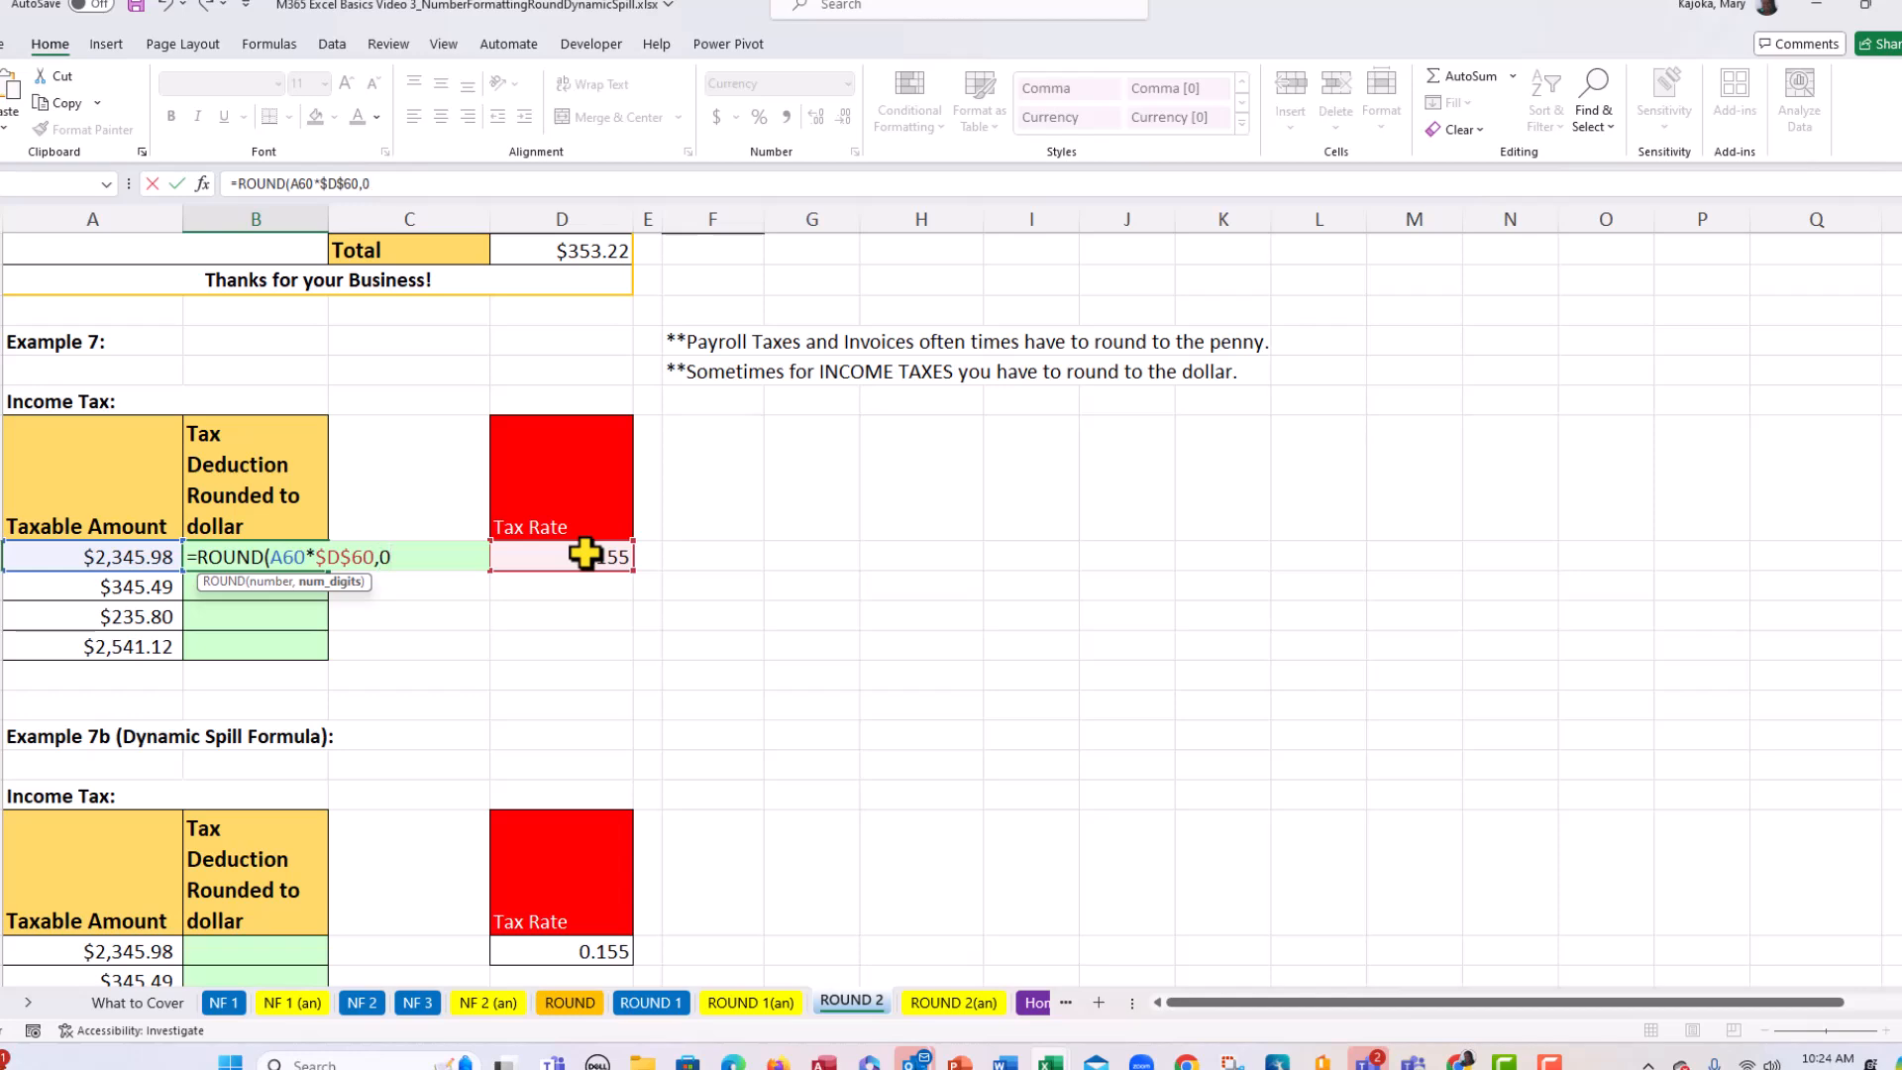
pyautogui.write(')')
pyautogui.hotkey('ctrl', 'Return')
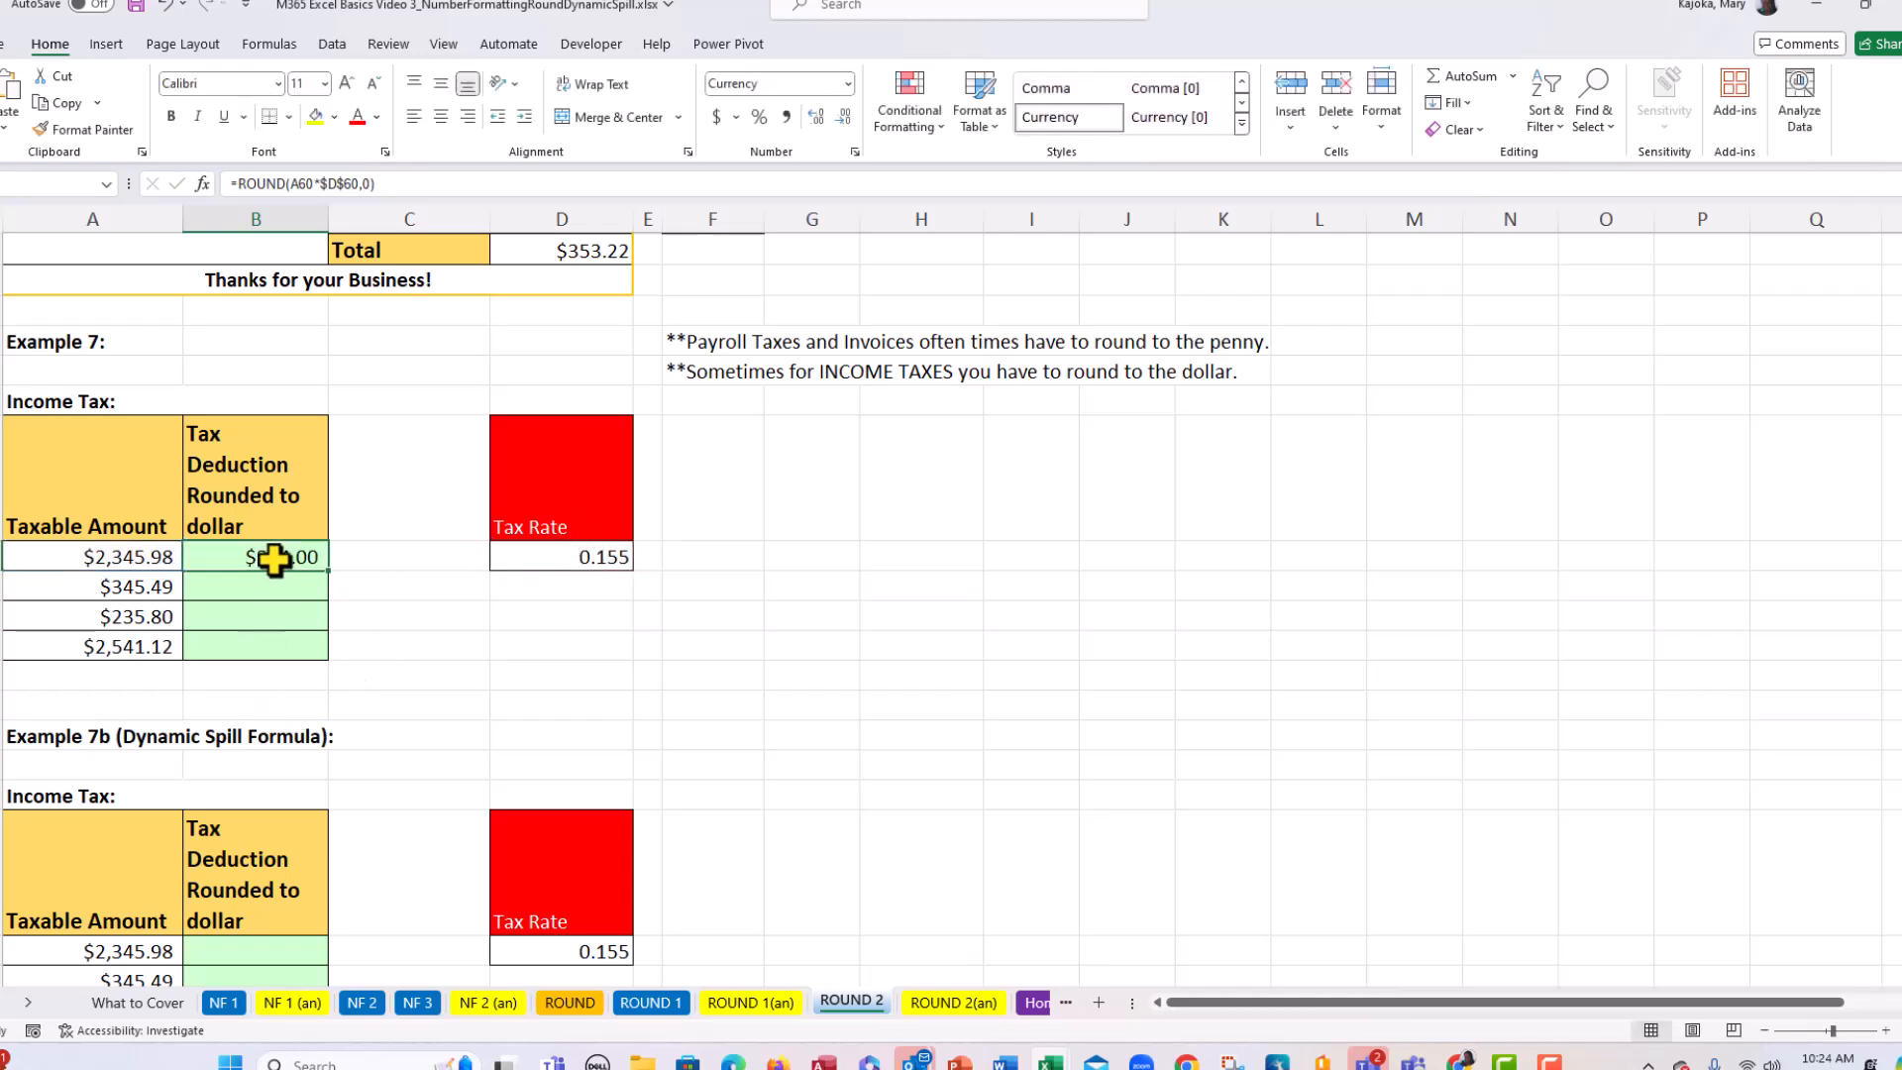
# - Fill Example 7's tax deduction formula from B60 down through B63, and check the copied formula in B63
pyautogui.moveTo(331, 581); pyautogui.dragTo(329, 649)
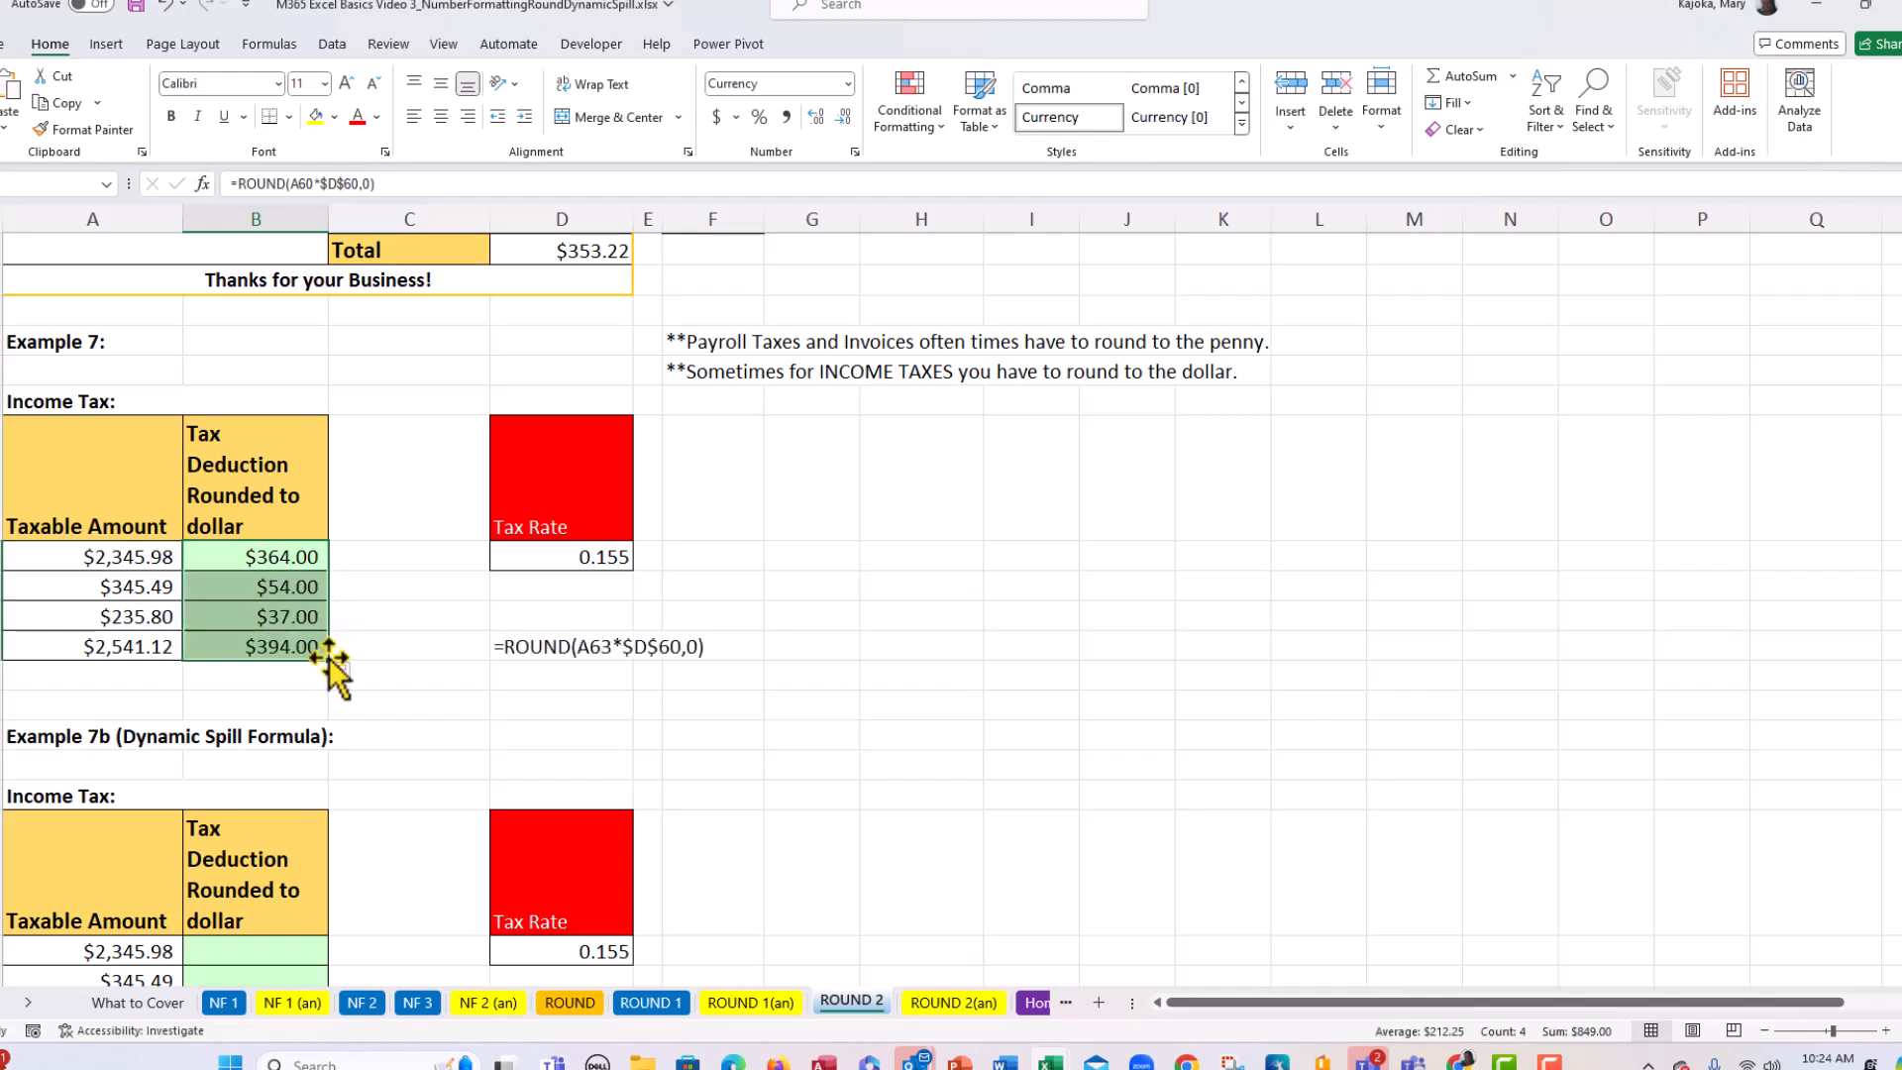
pyautogui.hotkey('ctrl', 'z')
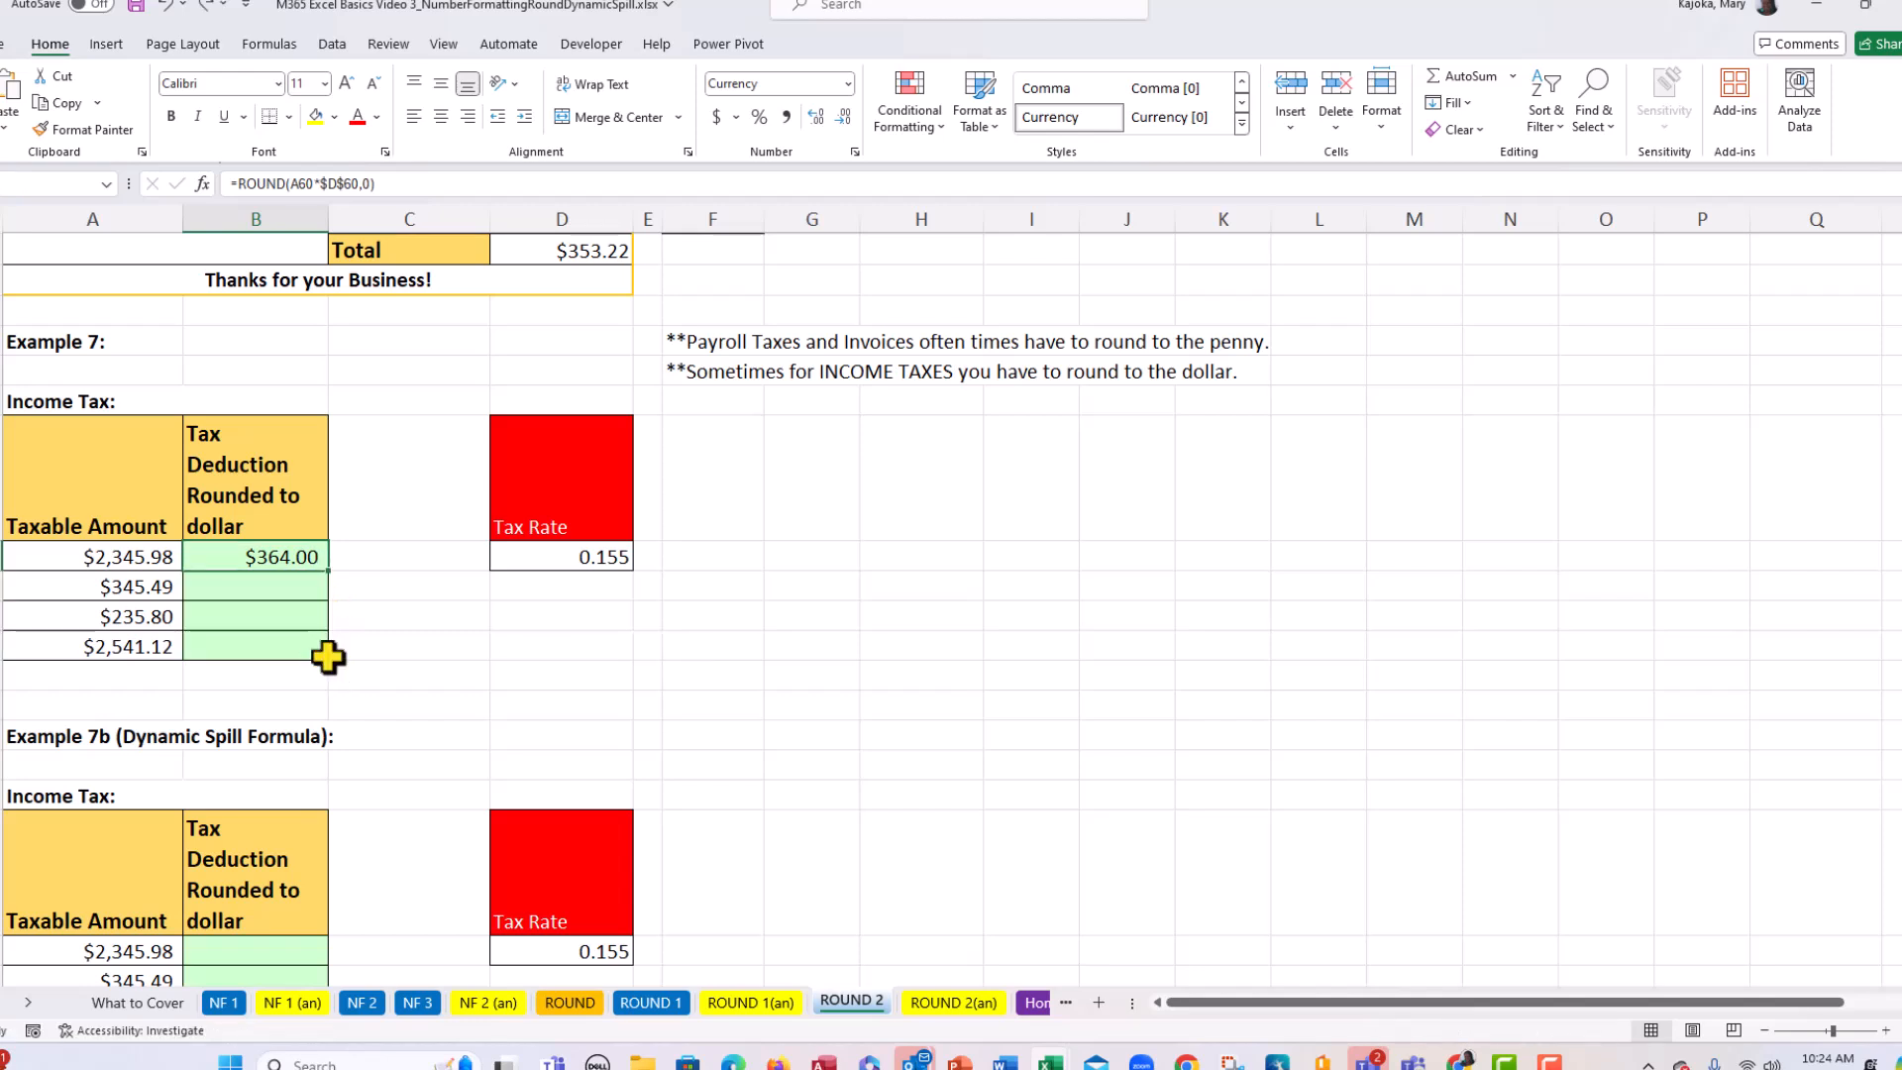
pyautogui.doubleClick(330, 571)
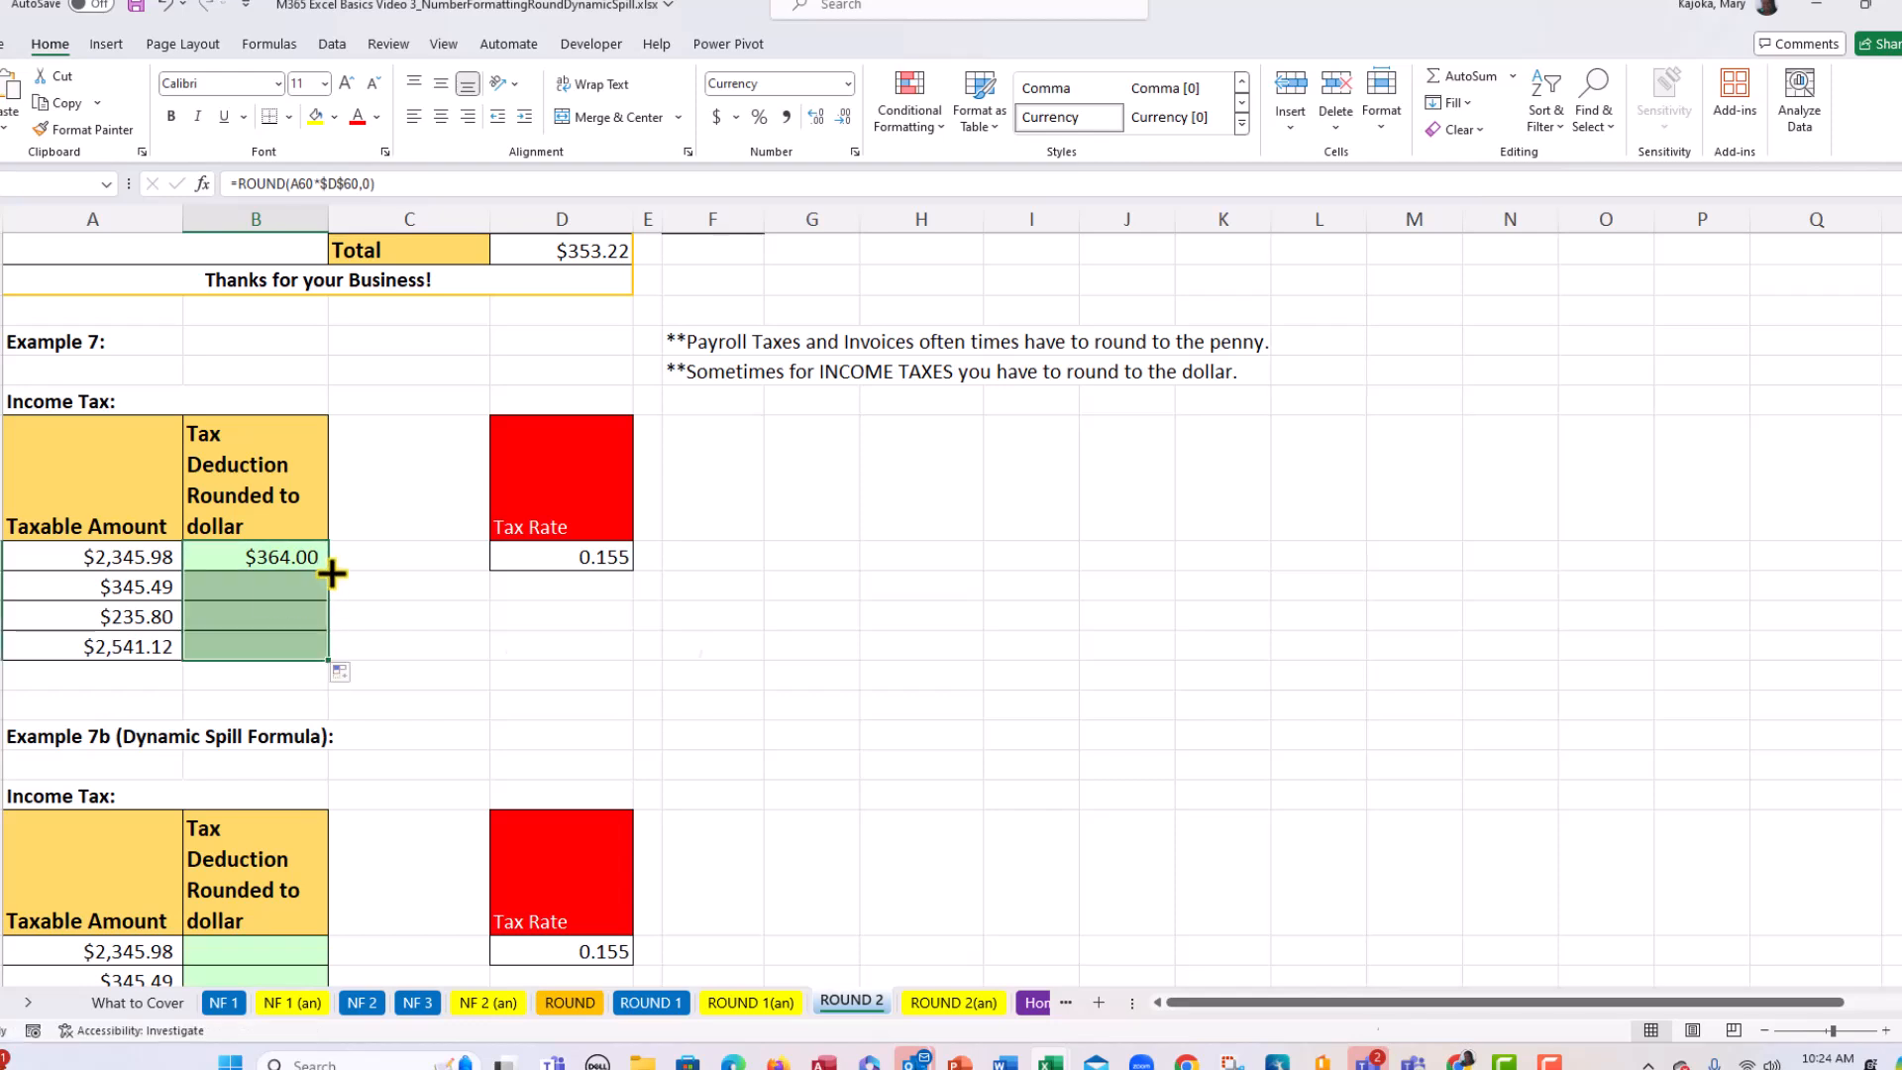
pyautogui.click(286, 645)
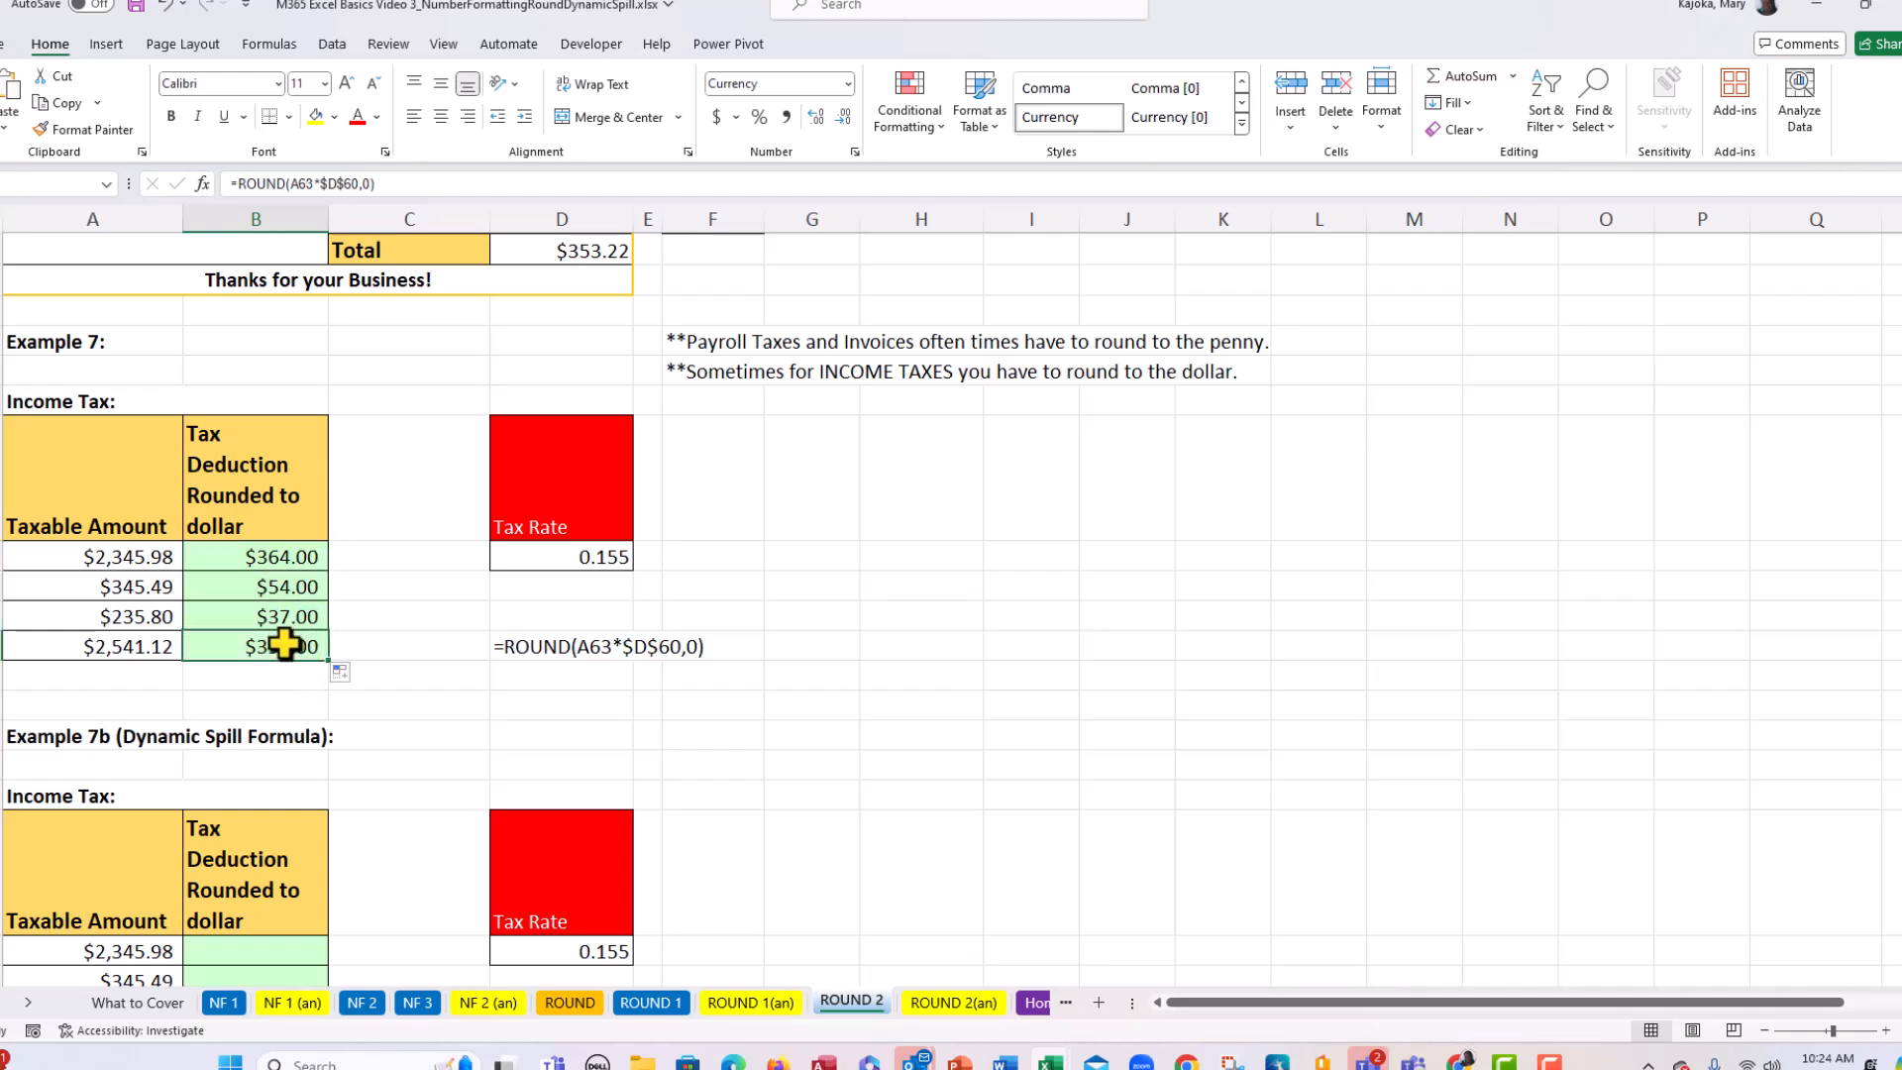
pyautogui.doubleClick(285, 642)
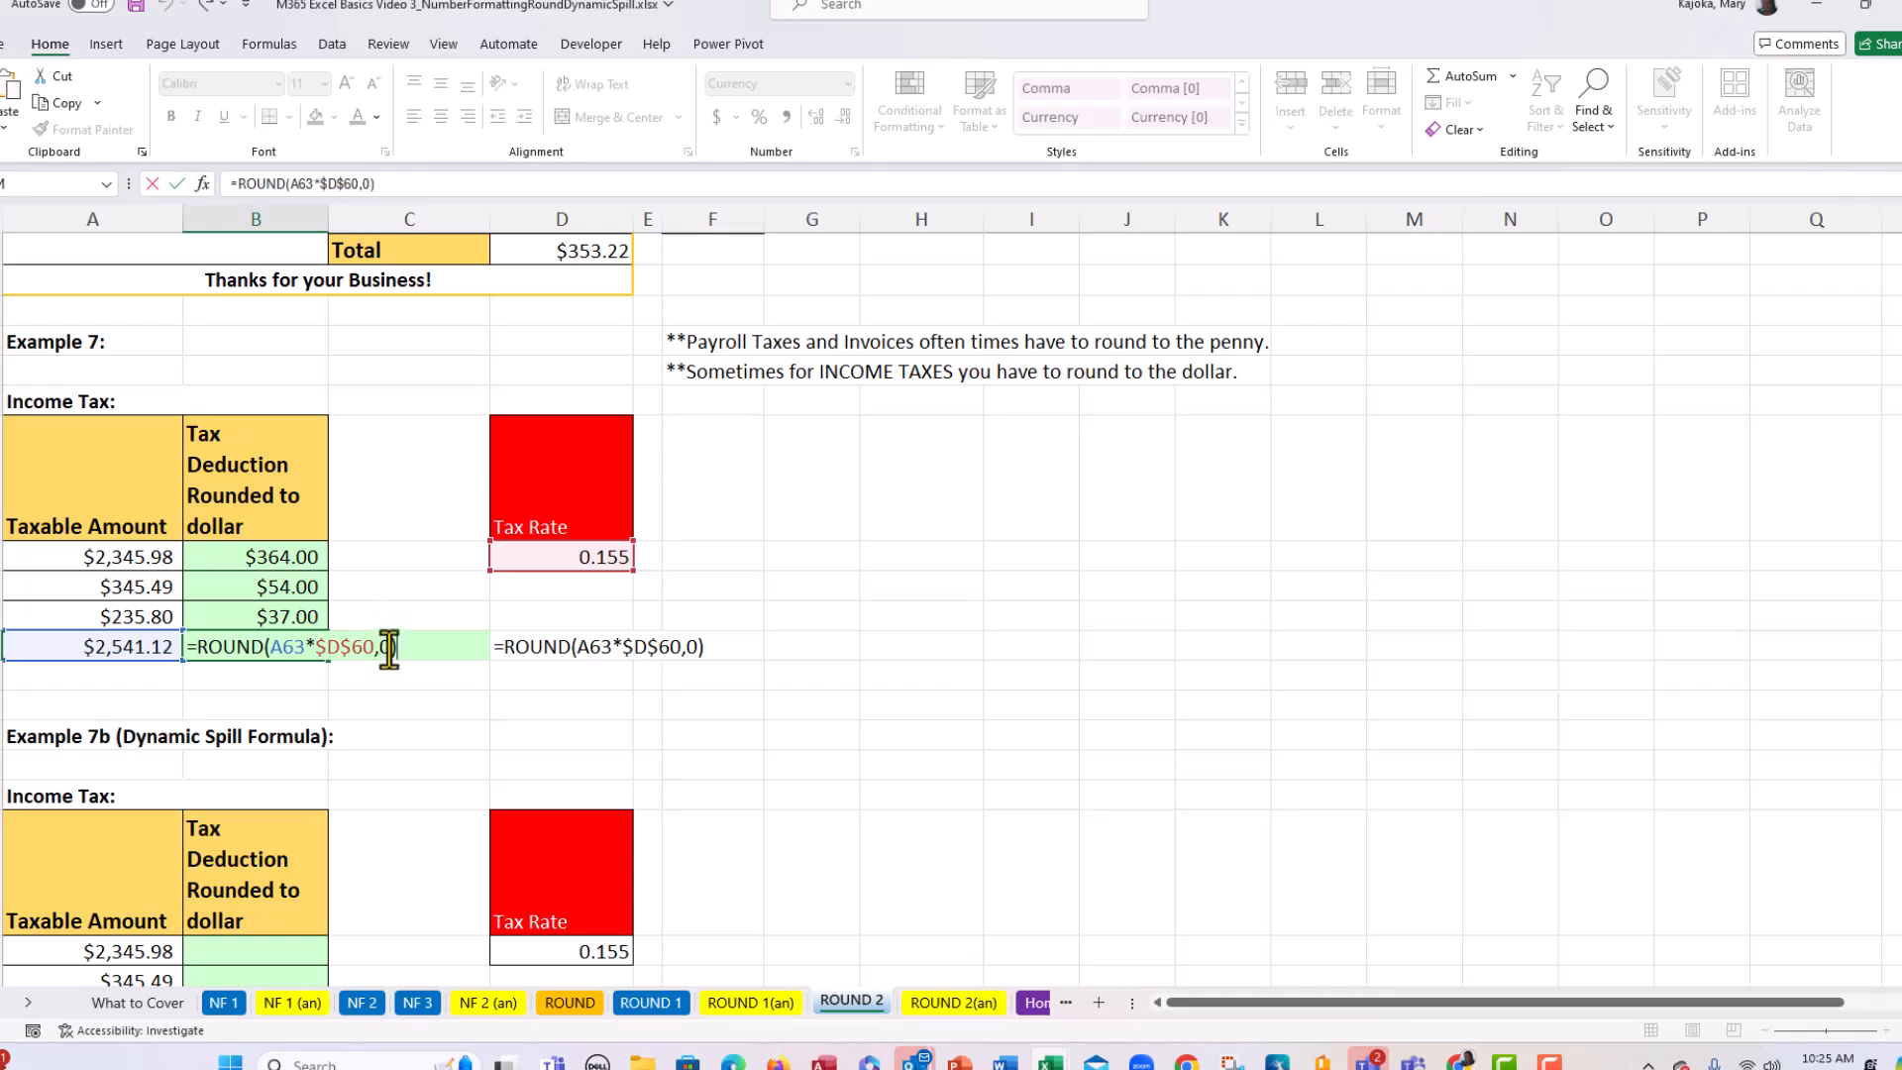
pyautogui.hotkey('ctrl', 'Return')
# - Calculate Example 7b's tax deductions as a dynamic spill formula in B70 with =ROUND(A70:A73*D70,0), and check the formula in B73 and B70
pyautogui.scroll(-3, 334, 729)
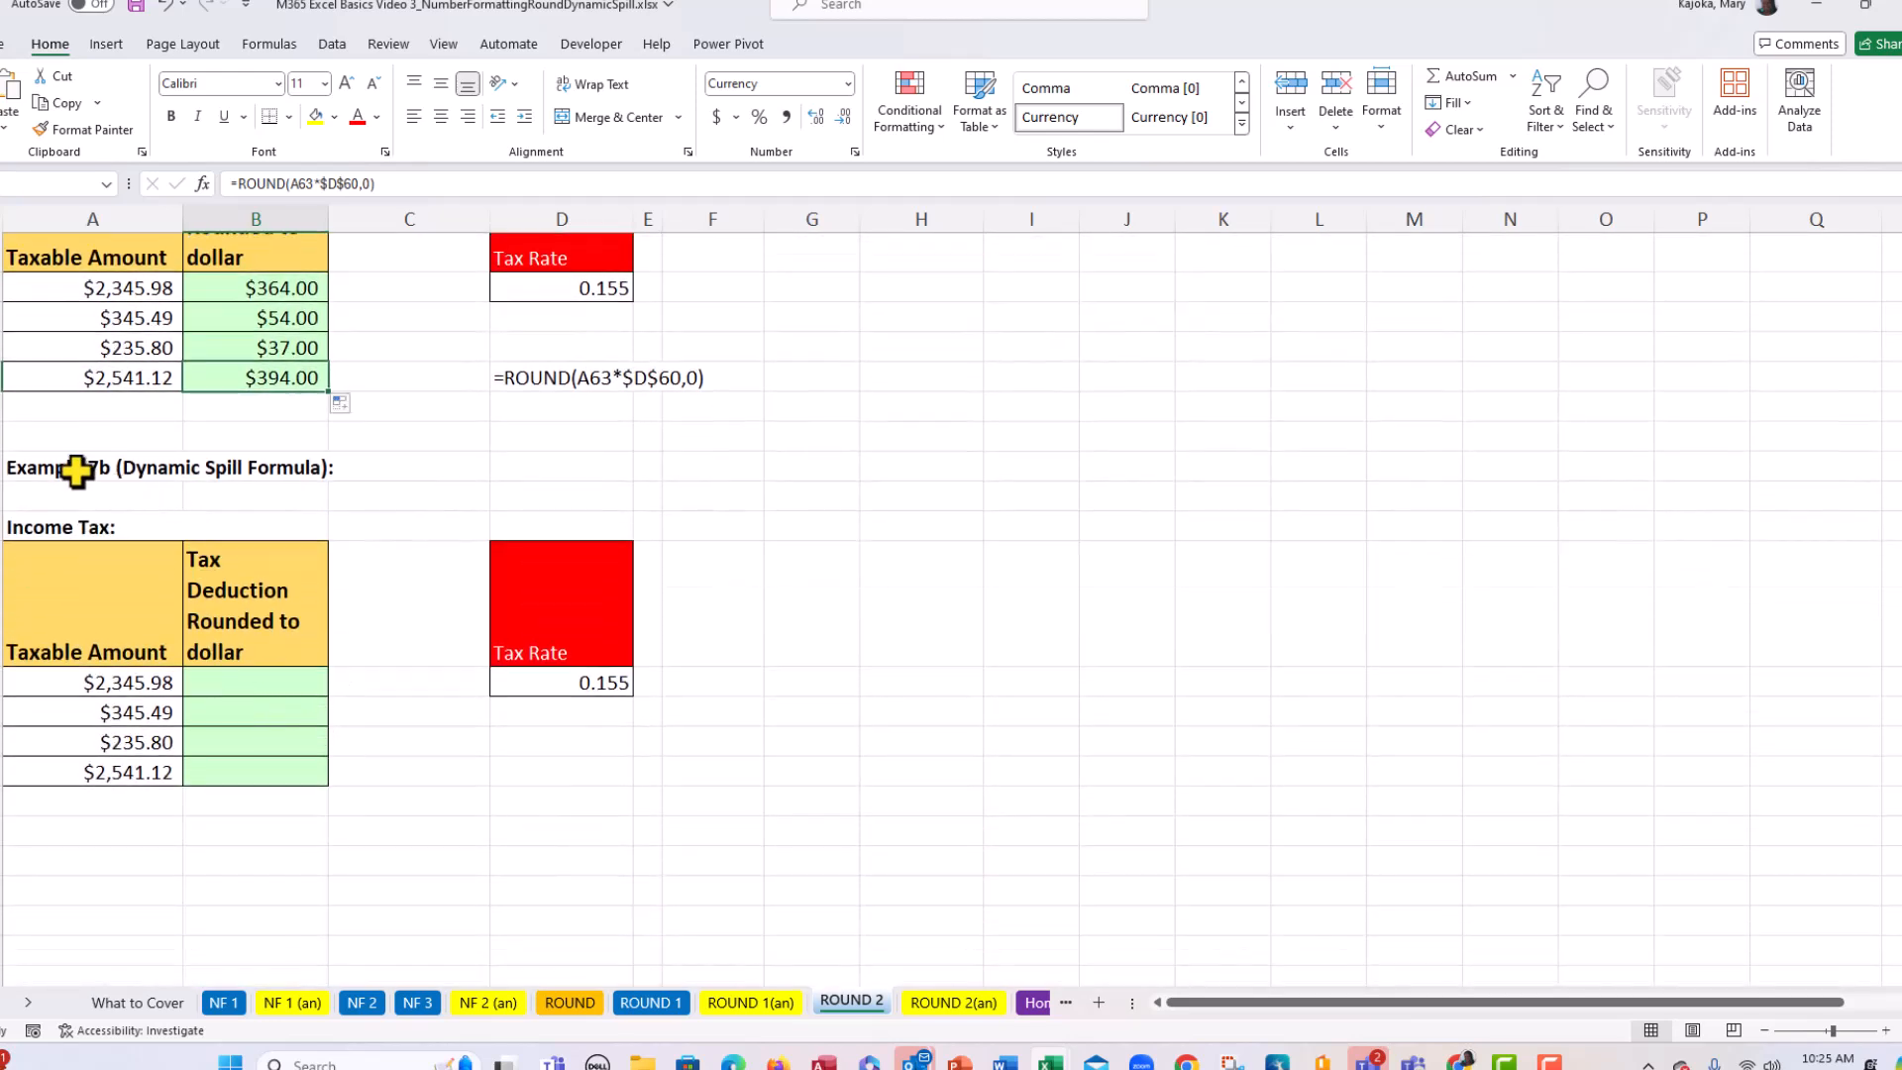
pyautogui.click(256, 687)
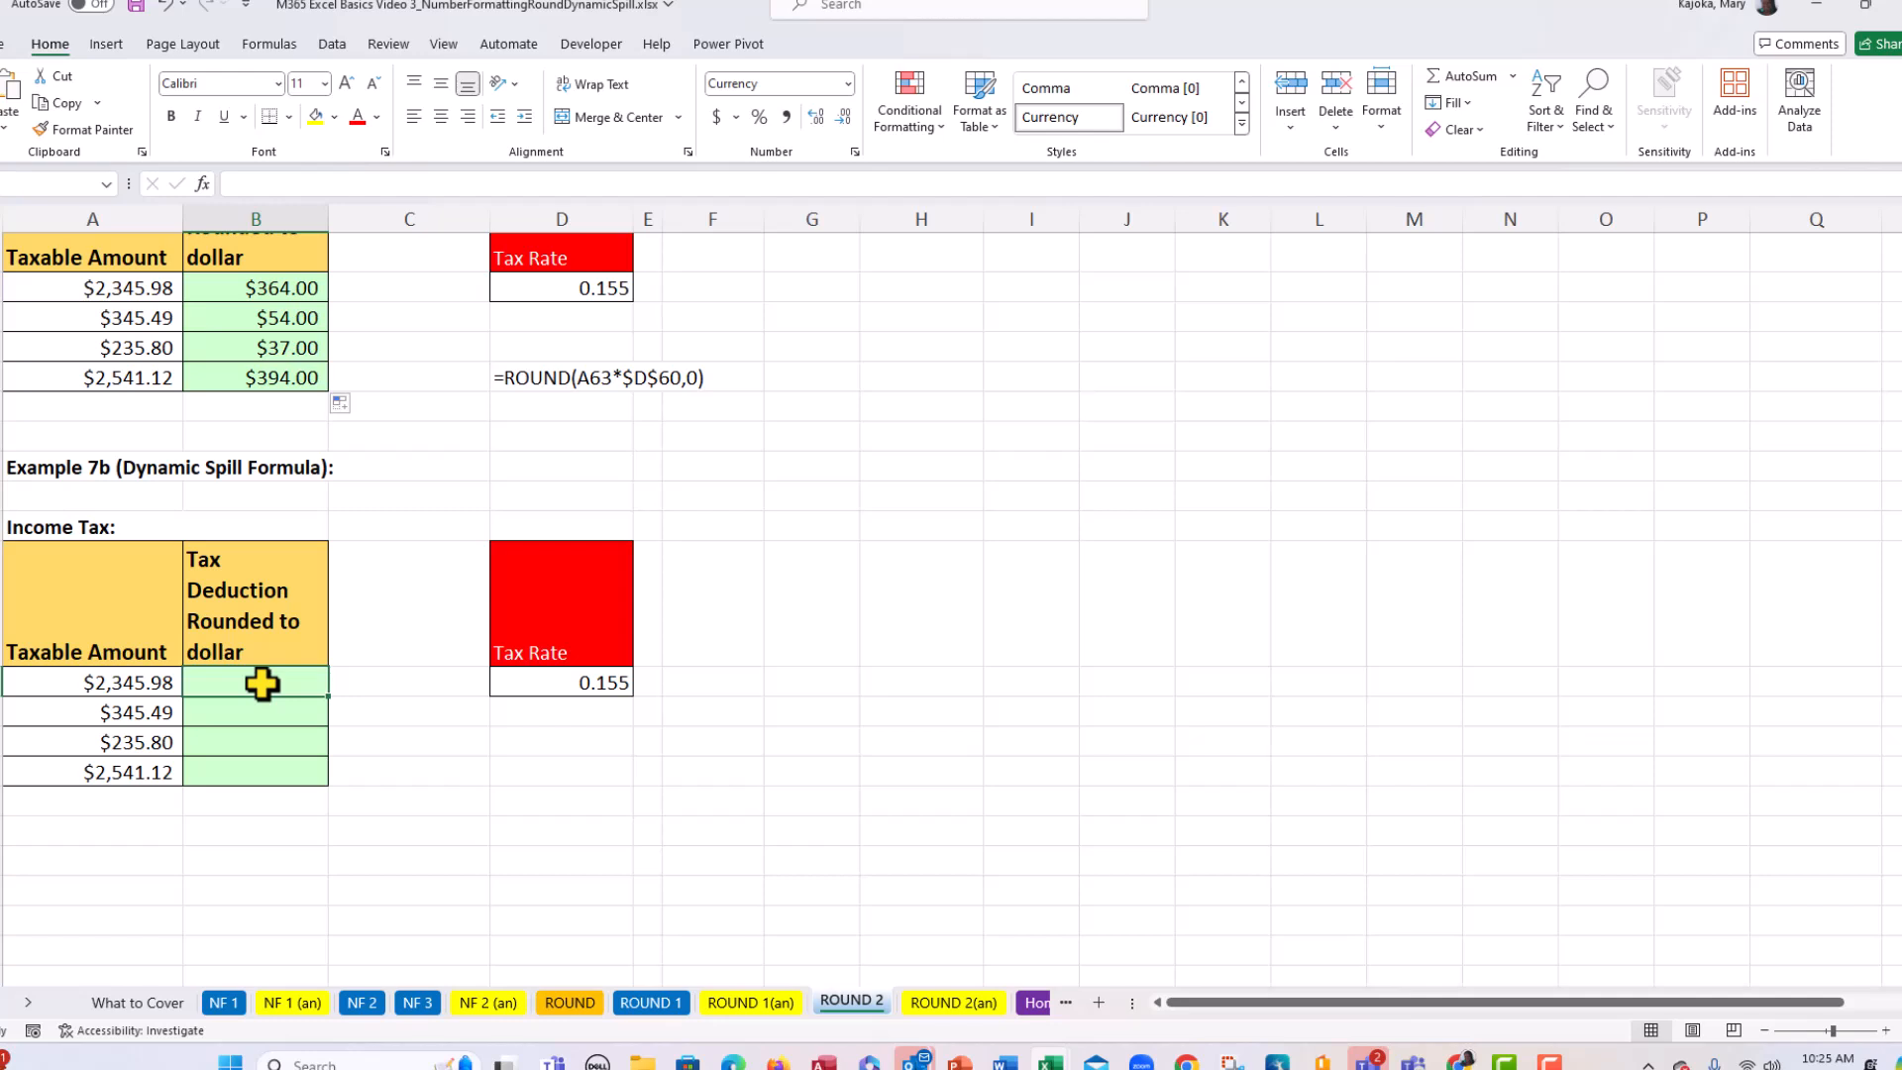
pyautogui.write('=')
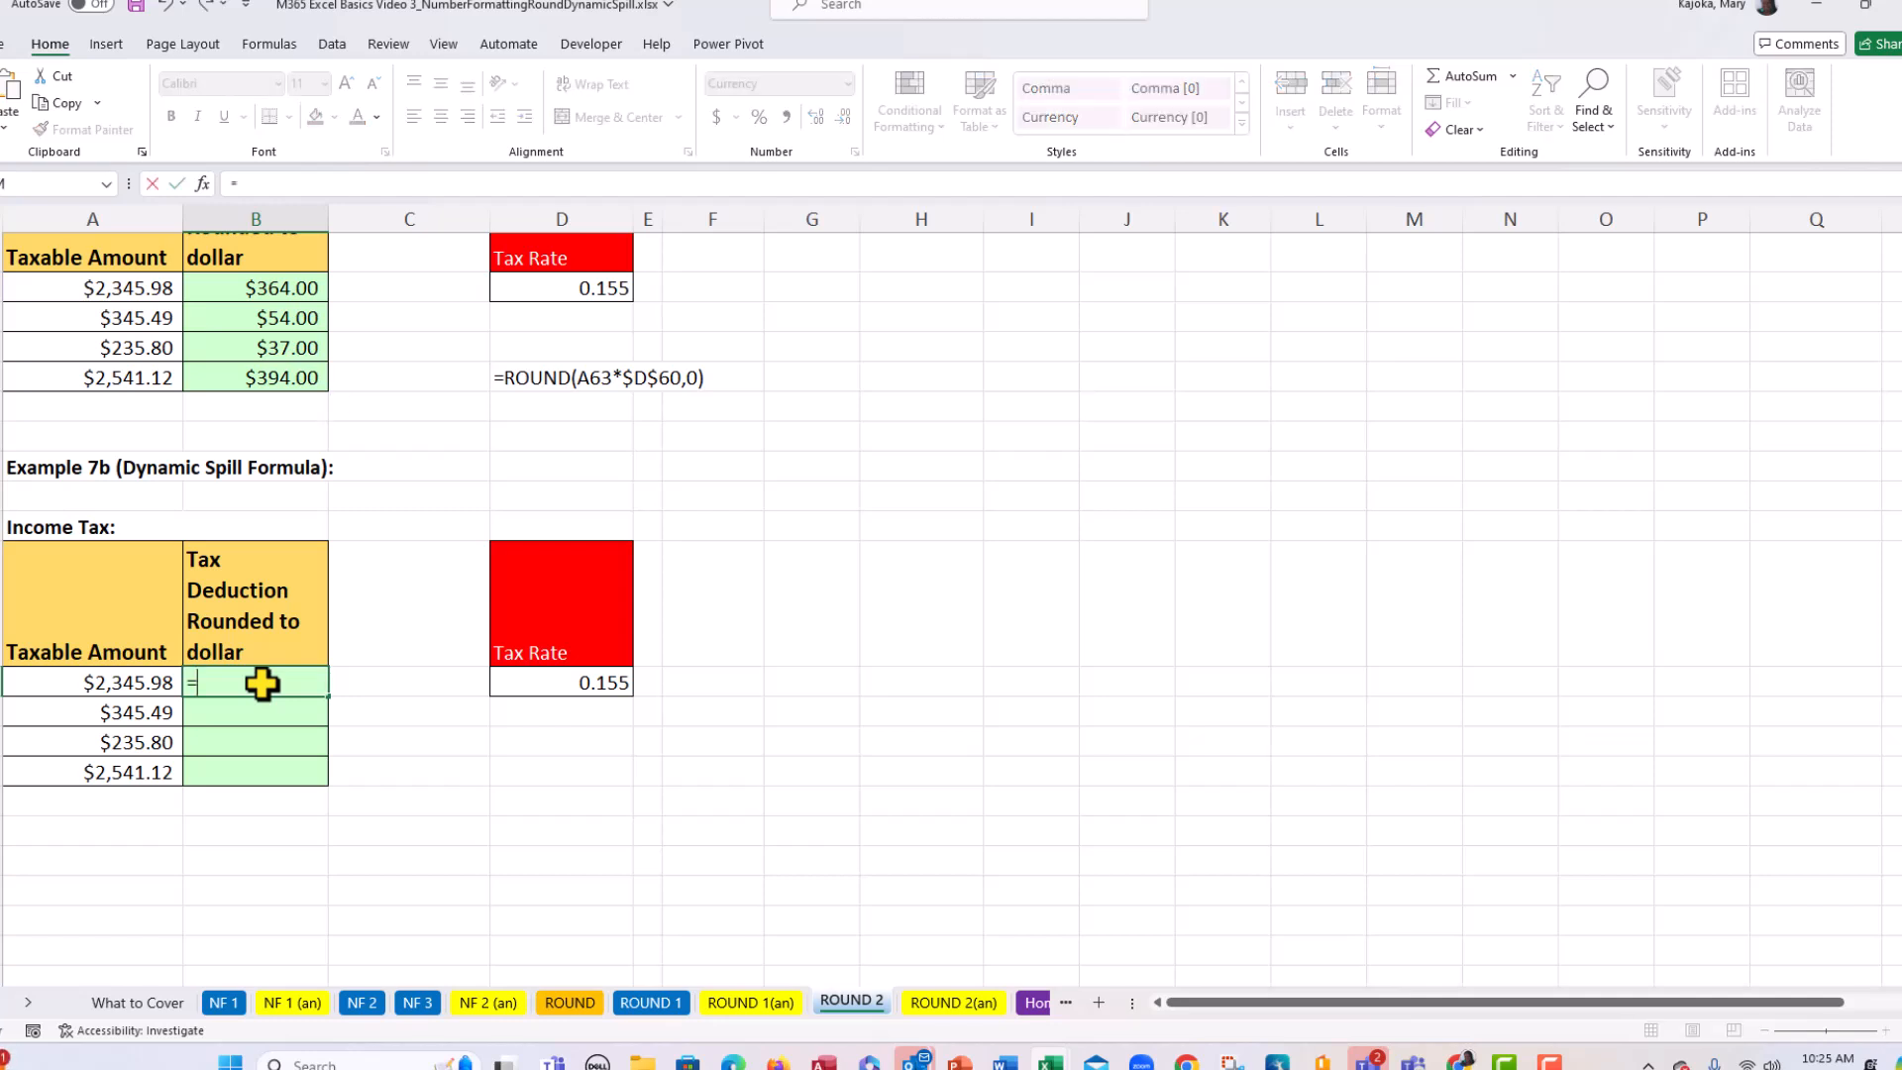
pyautogui.write('round')
pyautogui.press('Tab')
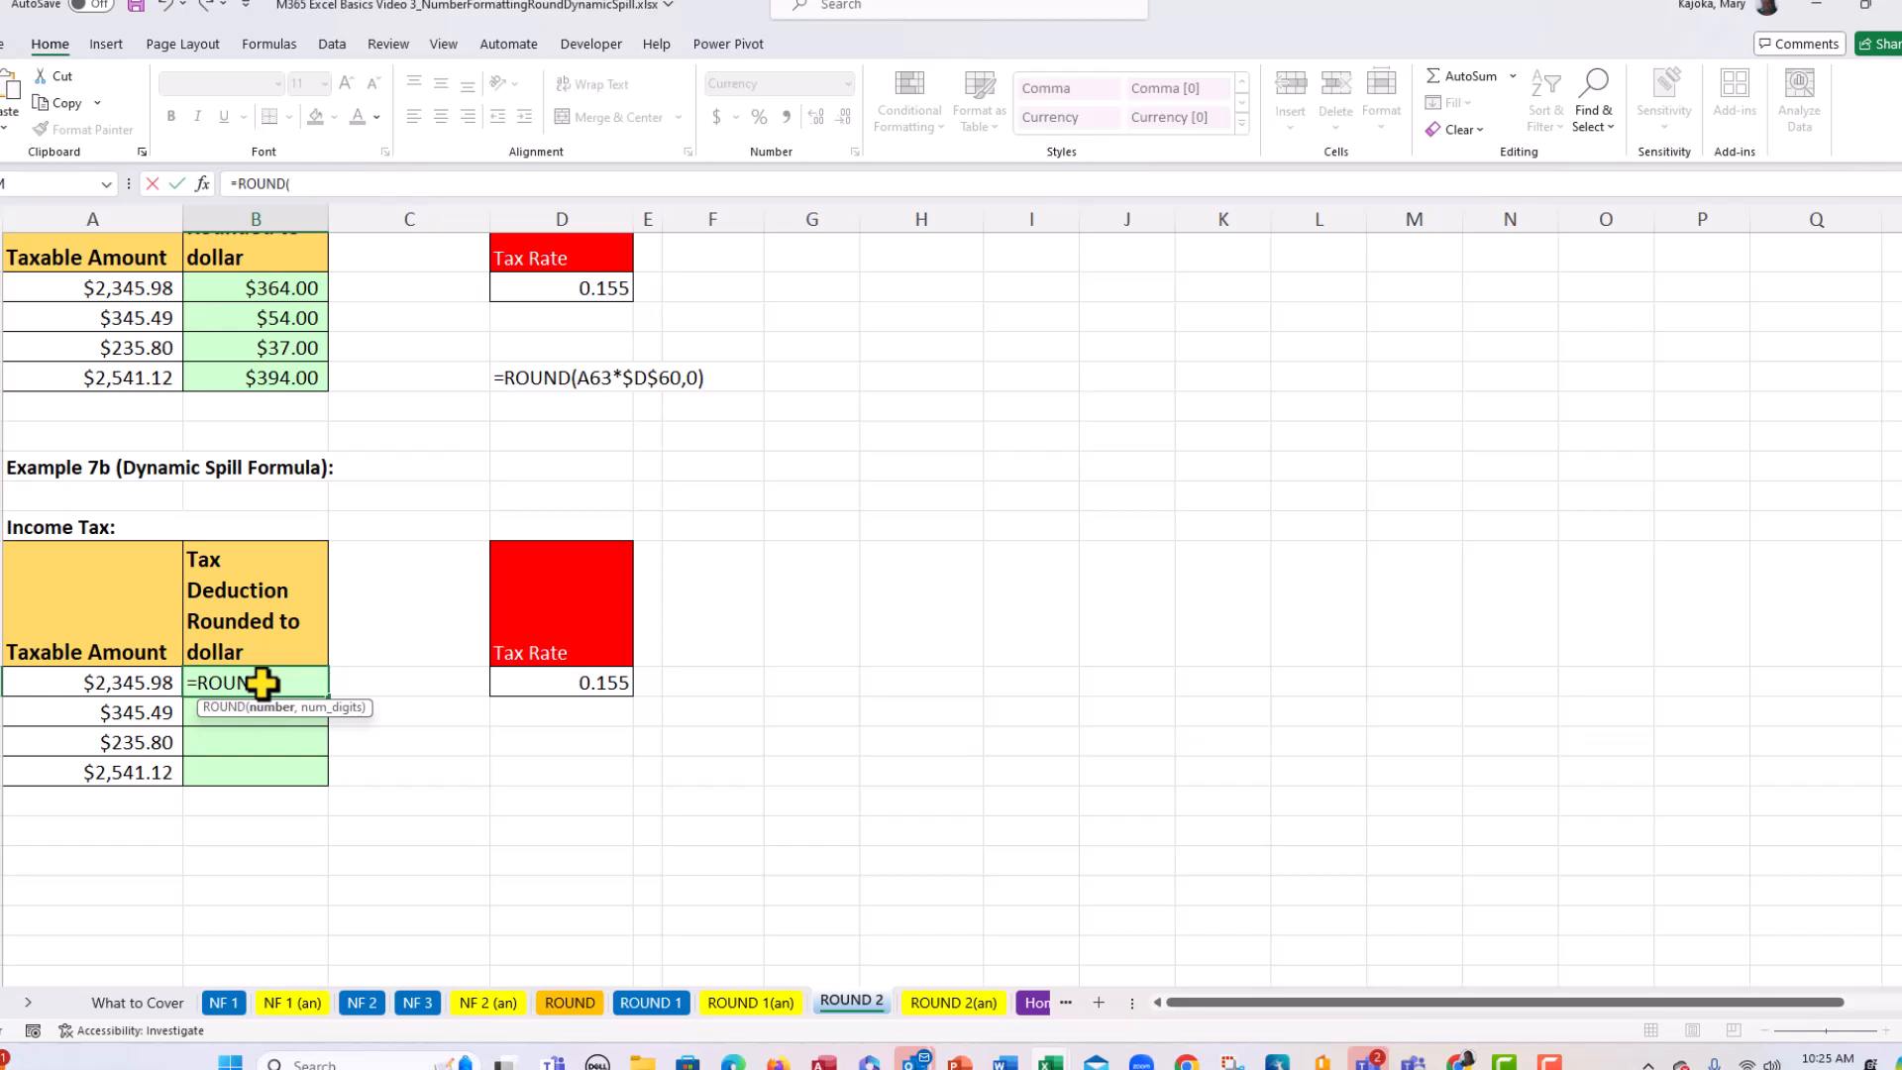
pyautogui.click(130, 683)
pyautogui.moveTo(130, 682); pyautogui.dragTo(134, 773)
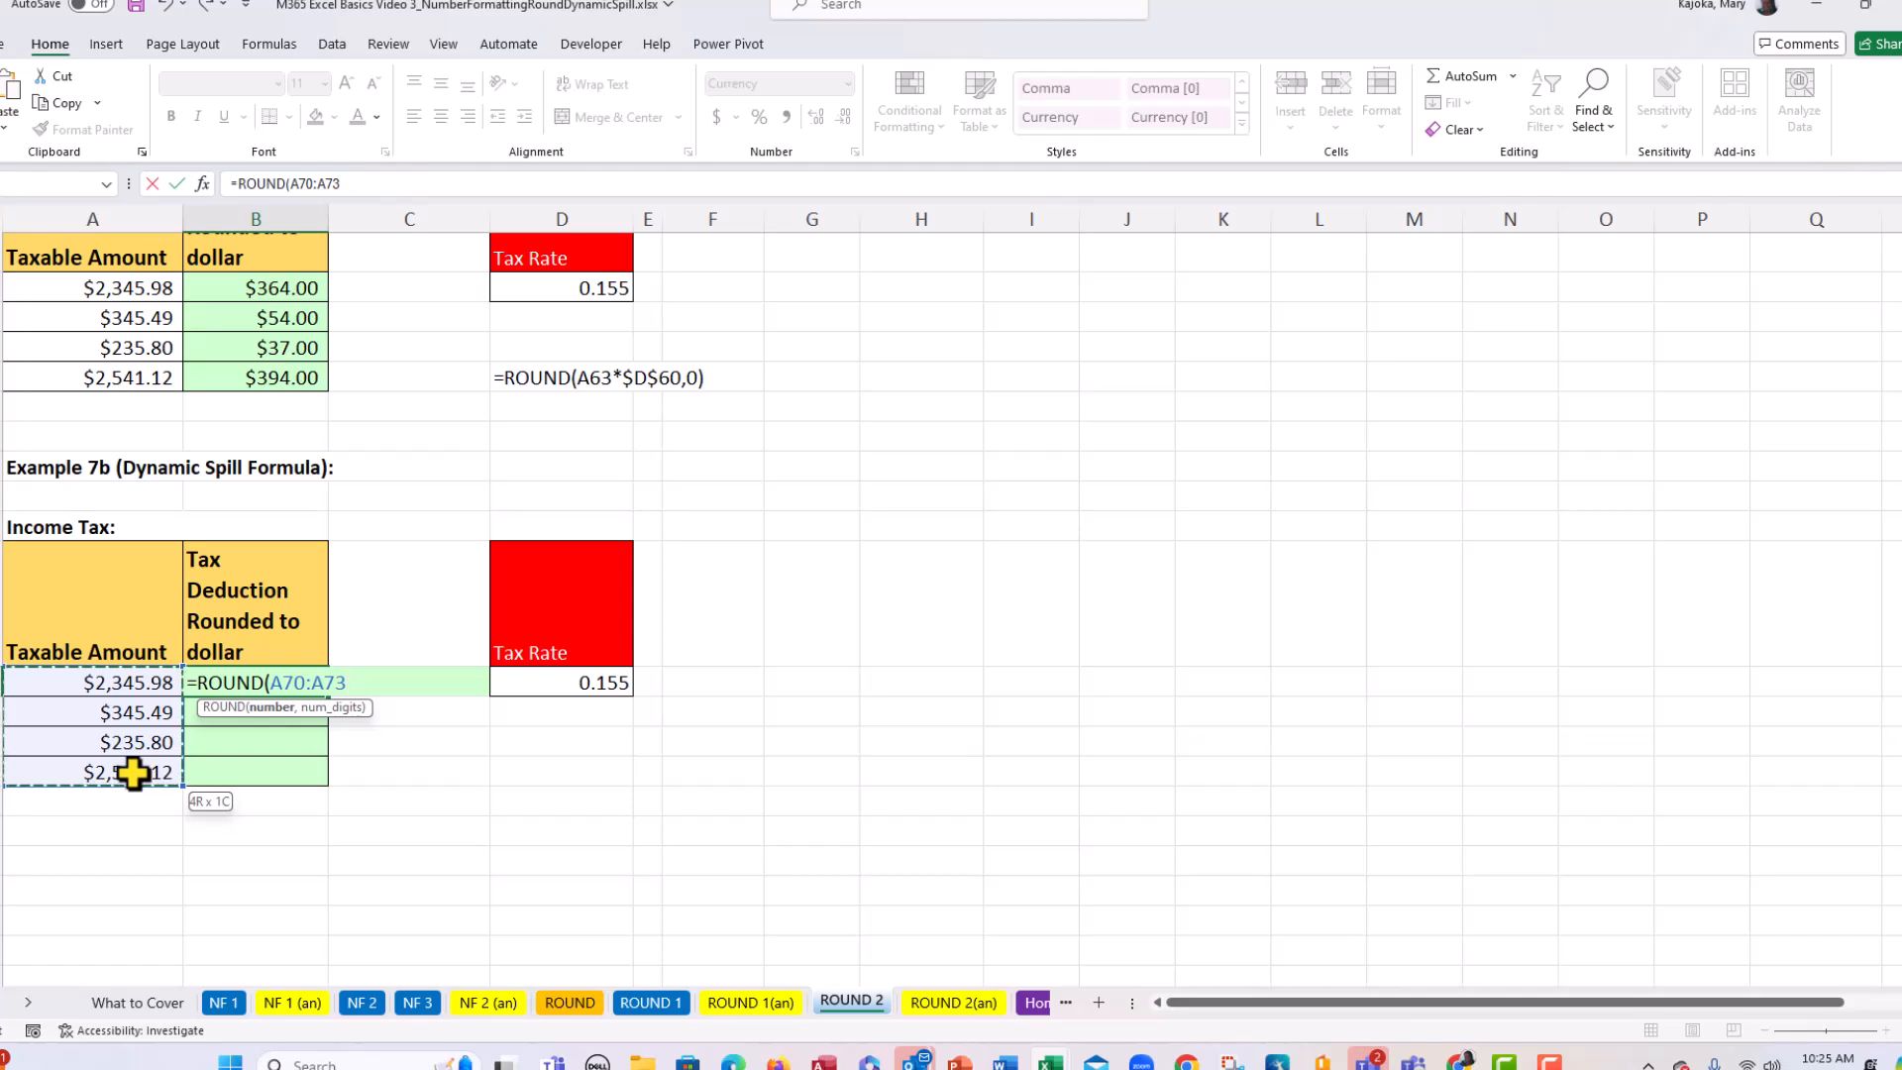
pyautogui.moveTo(134, 773); pyautogui.dragTo(139, 778)
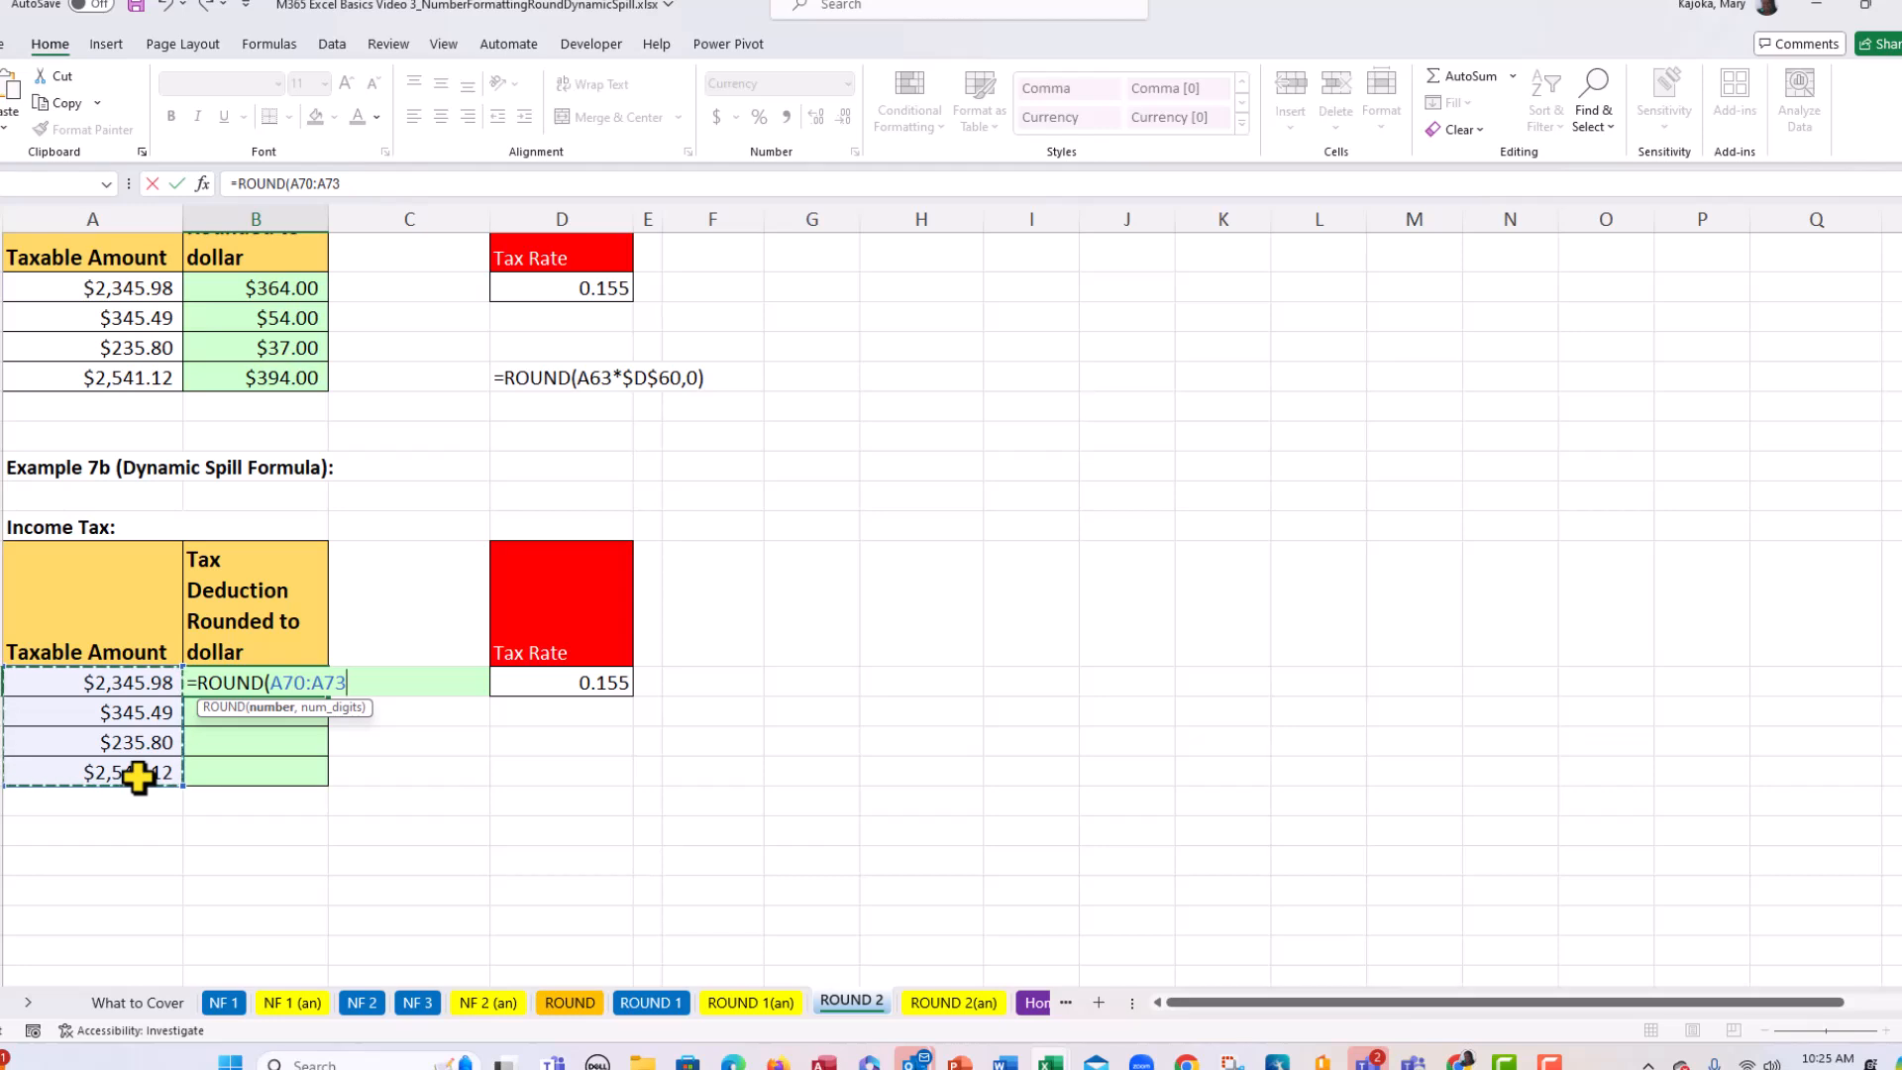
pyautogui.write('*')
pyautogui.click(589, 685)
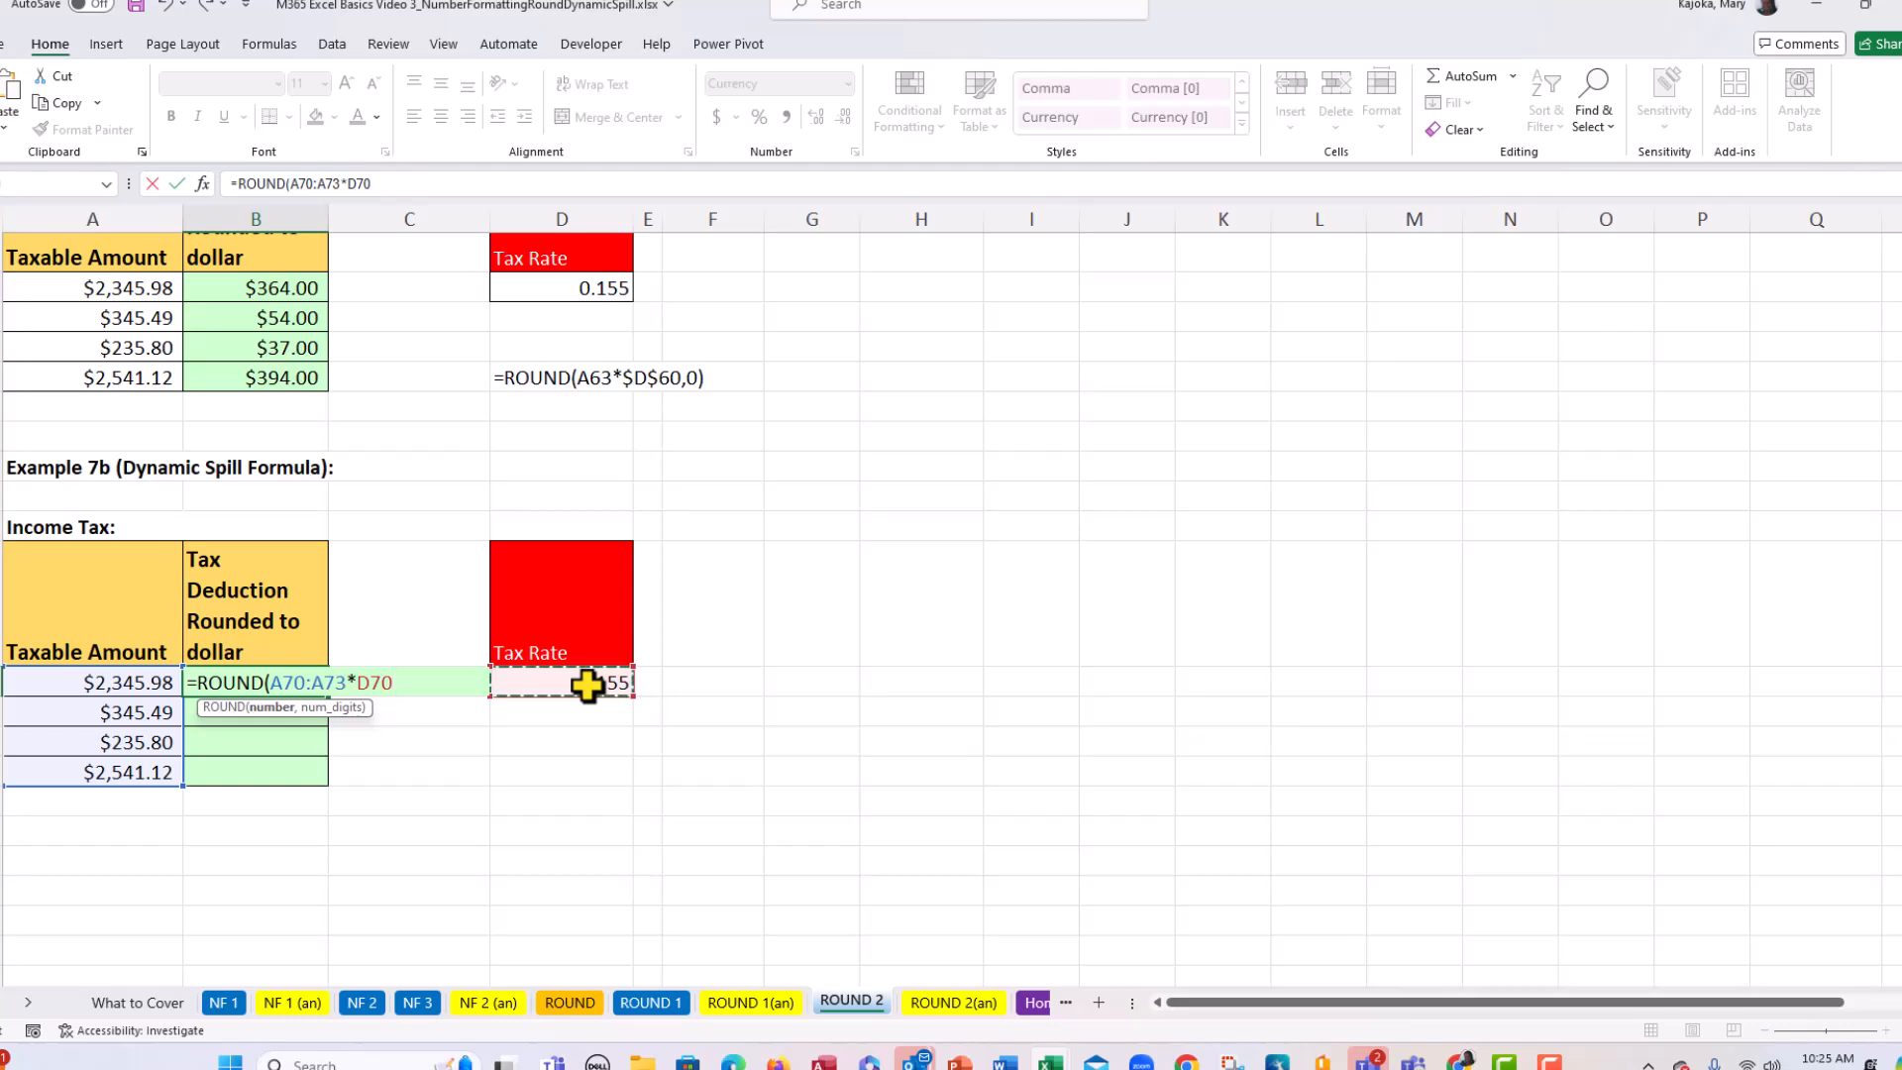
pyautogui.write(',')
pyautogui.write('0)')
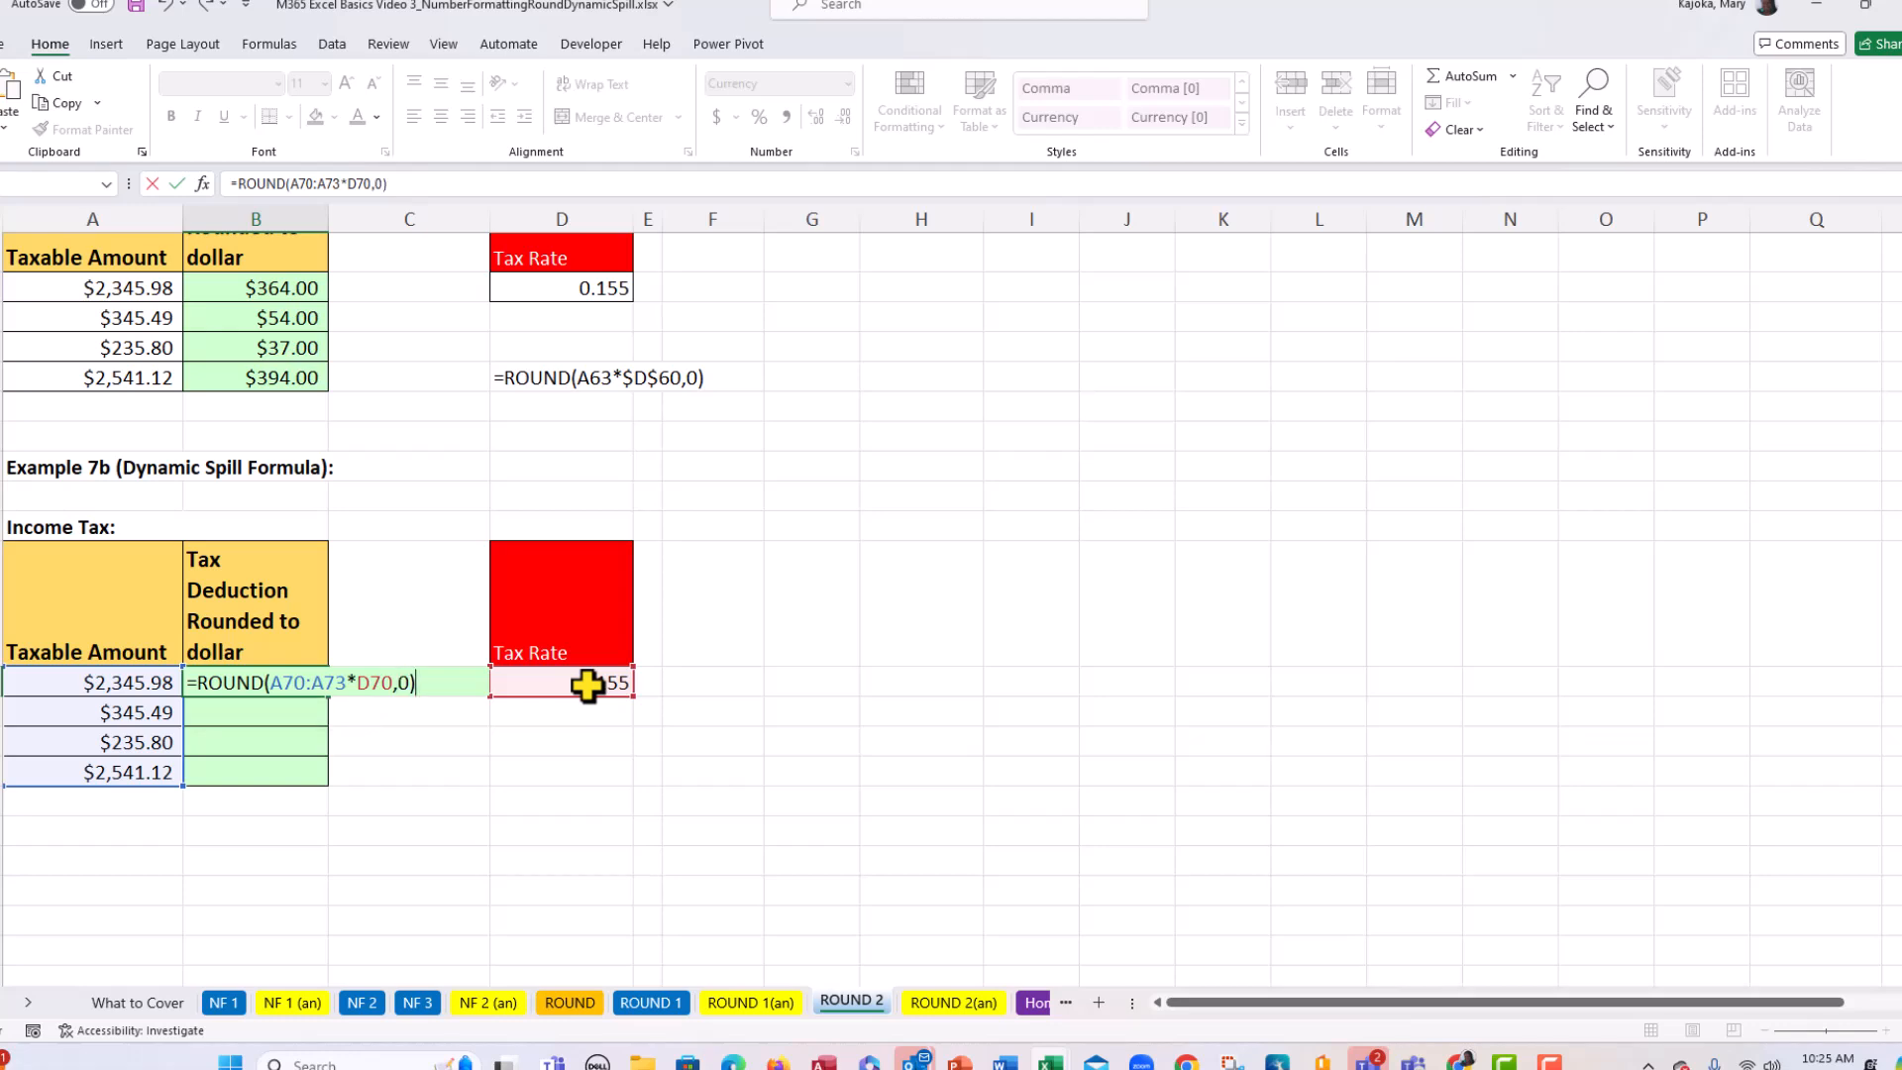
pyautogui.press('Return')
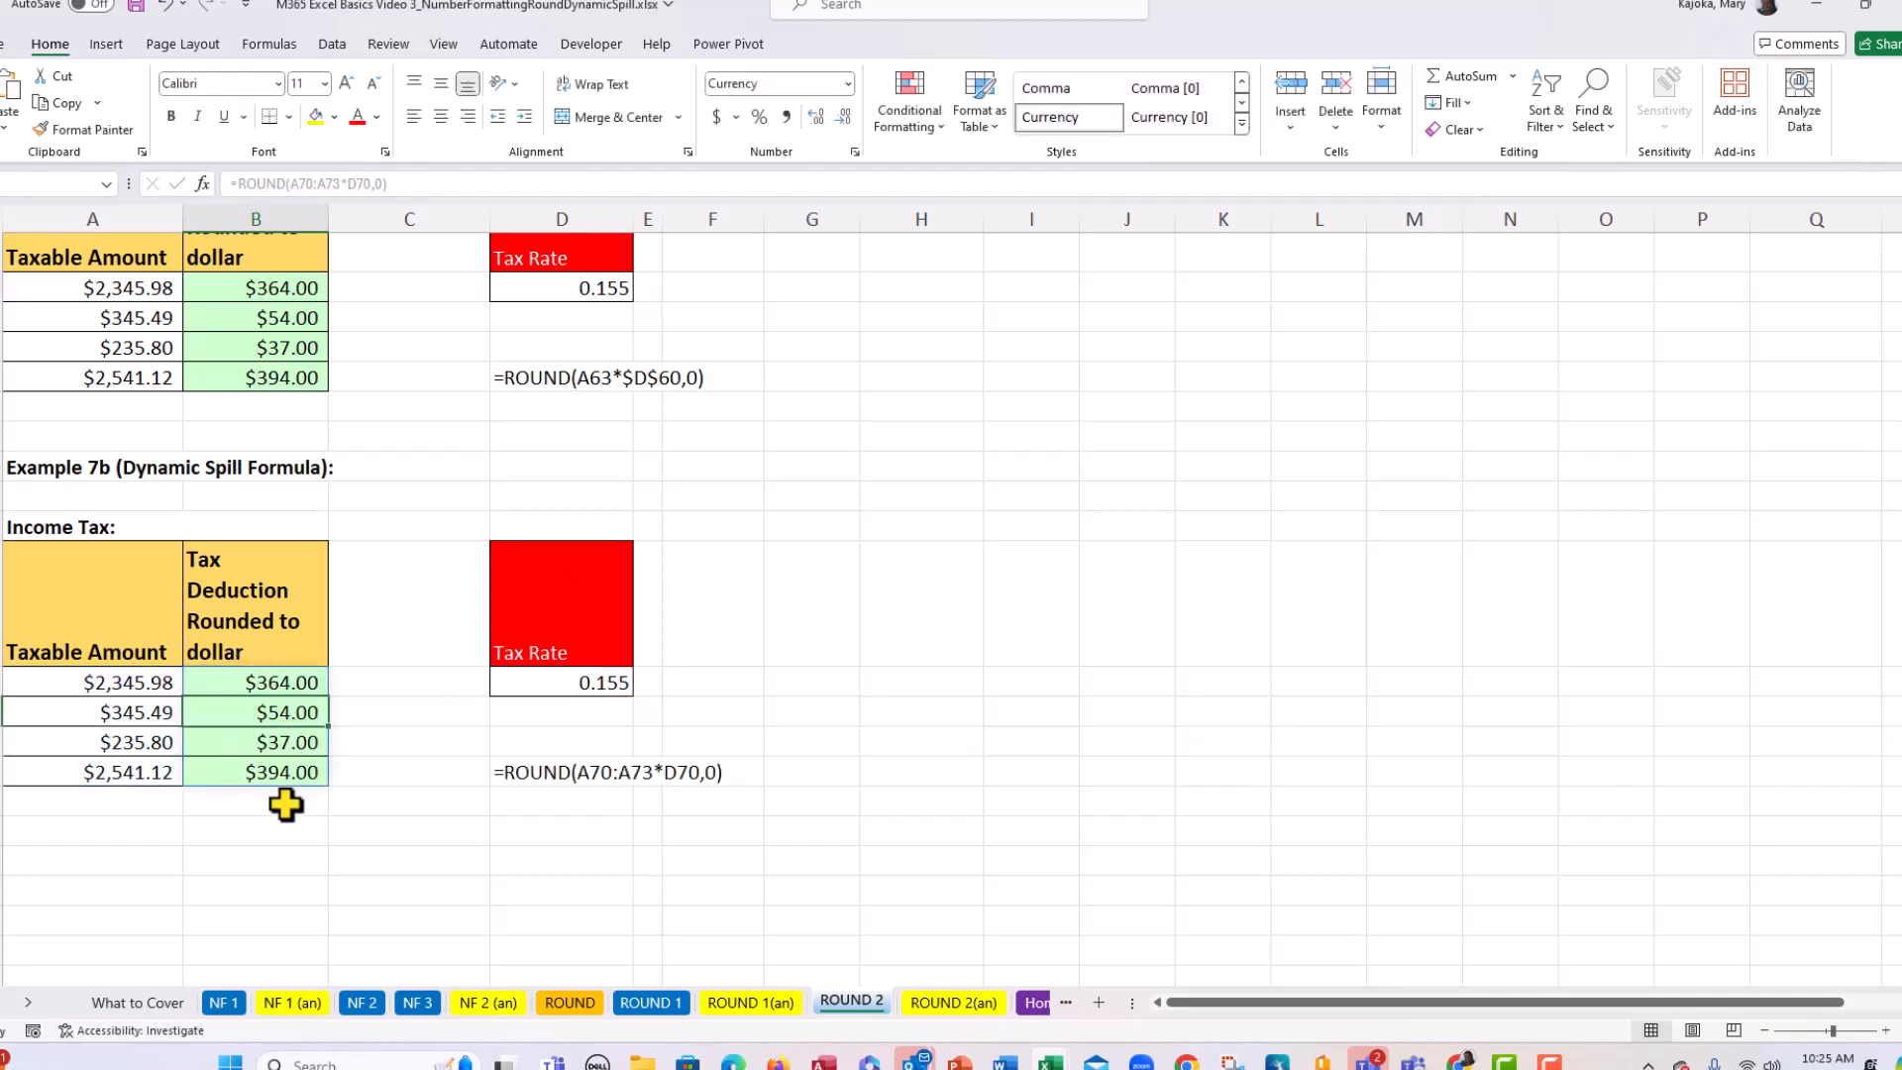
pyautogui.click(290, 773)
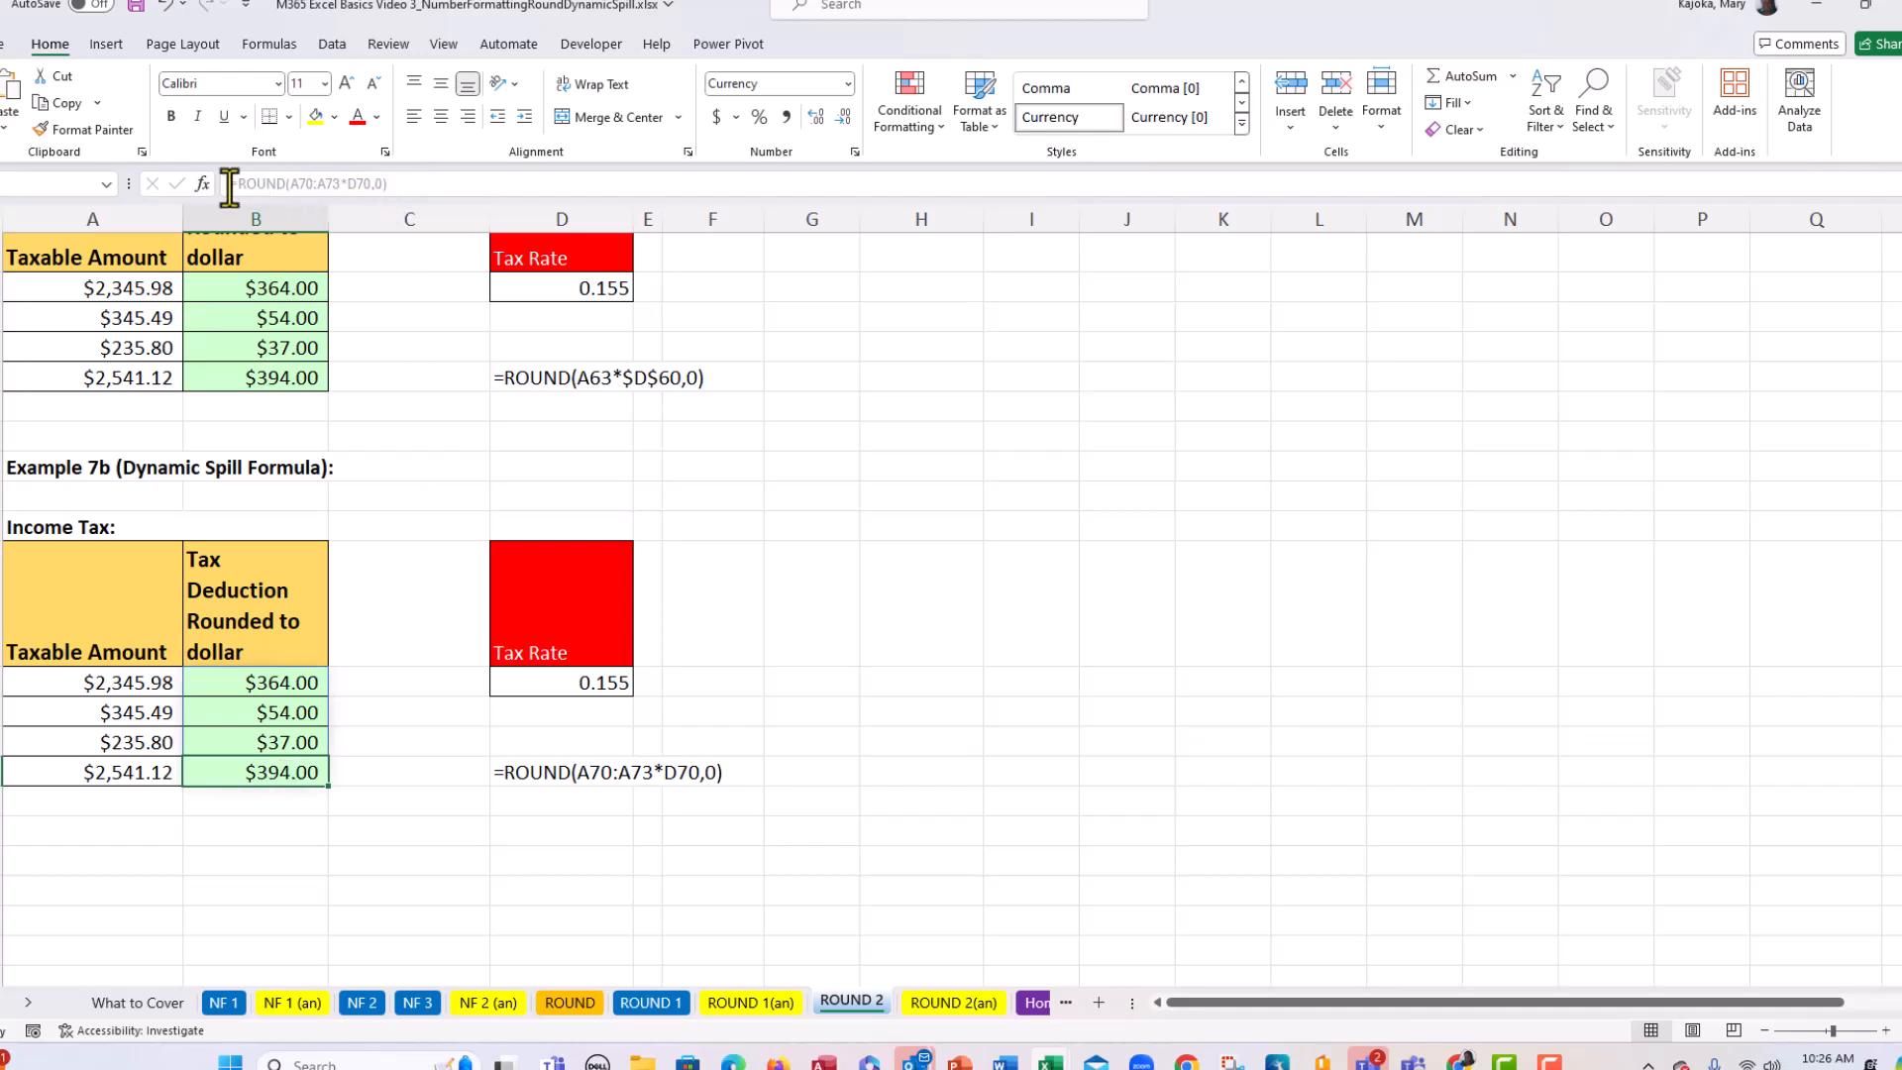
pyautogui.click(268, 684)
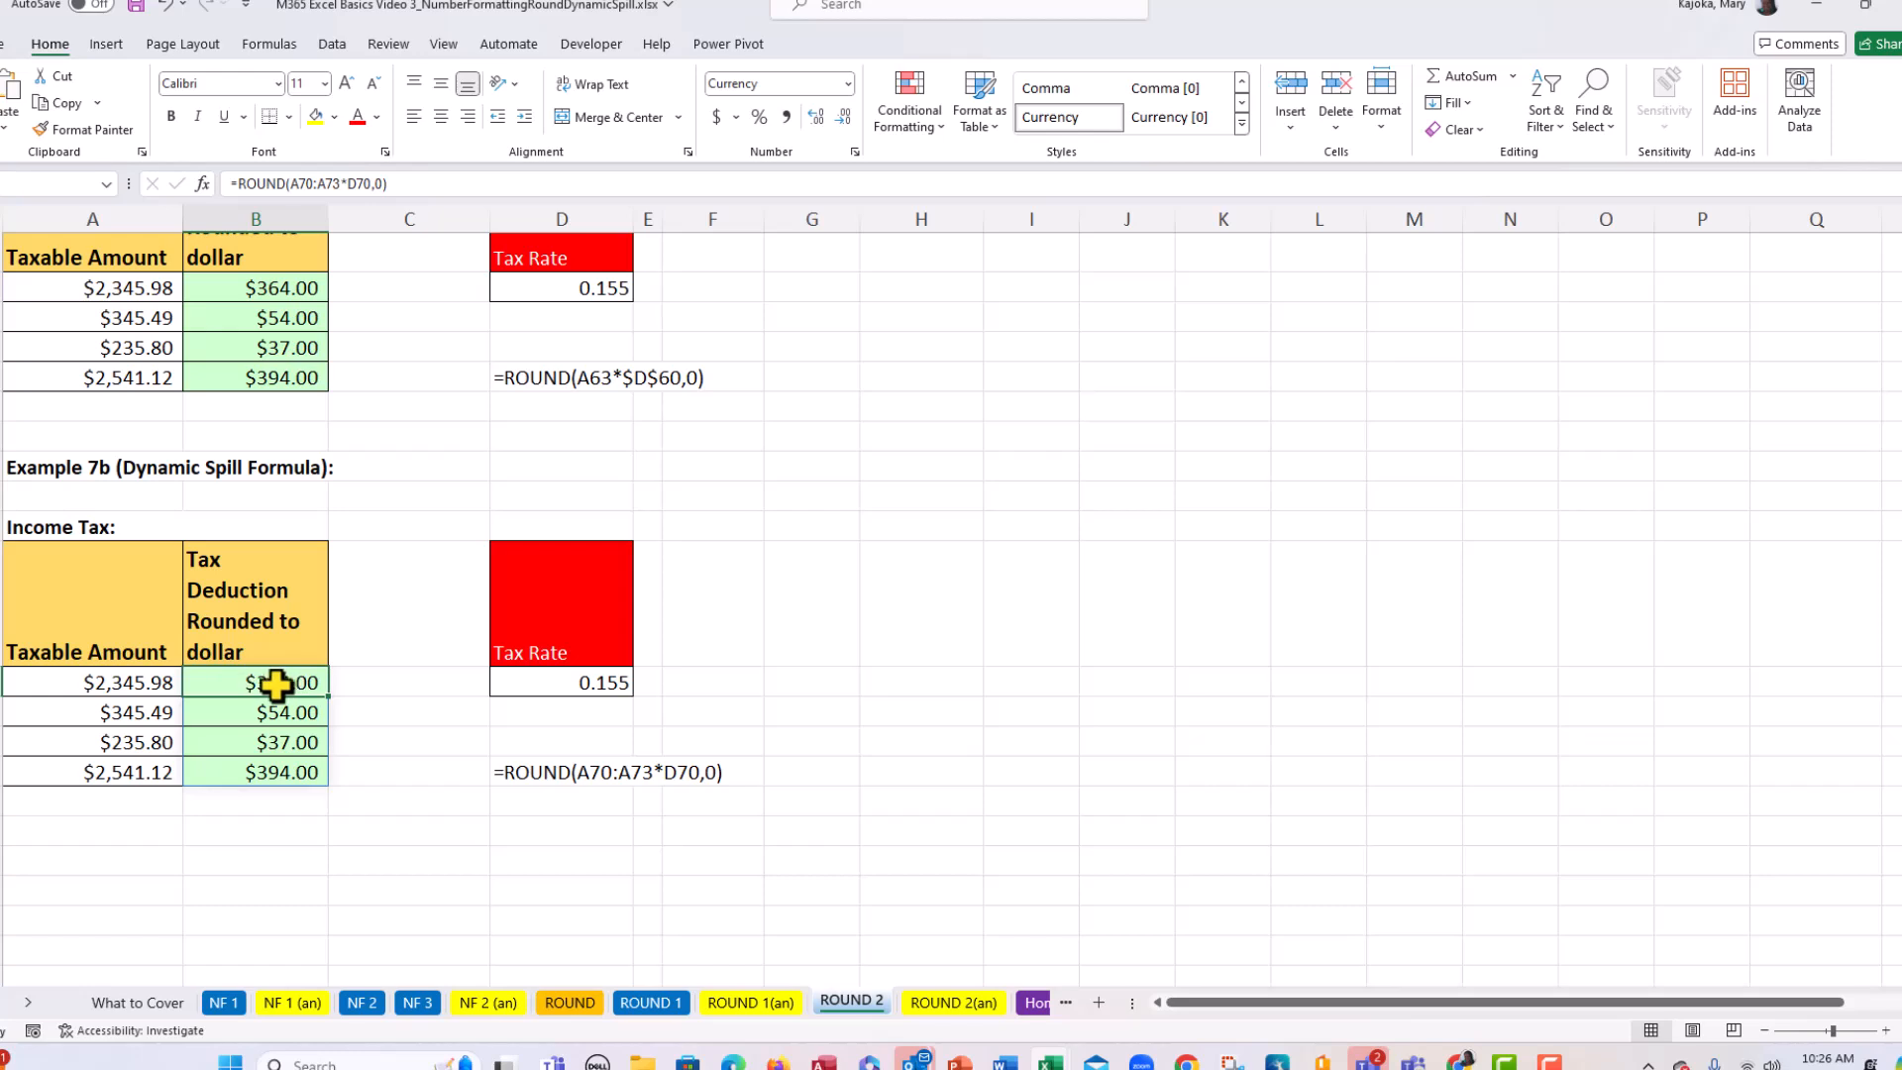